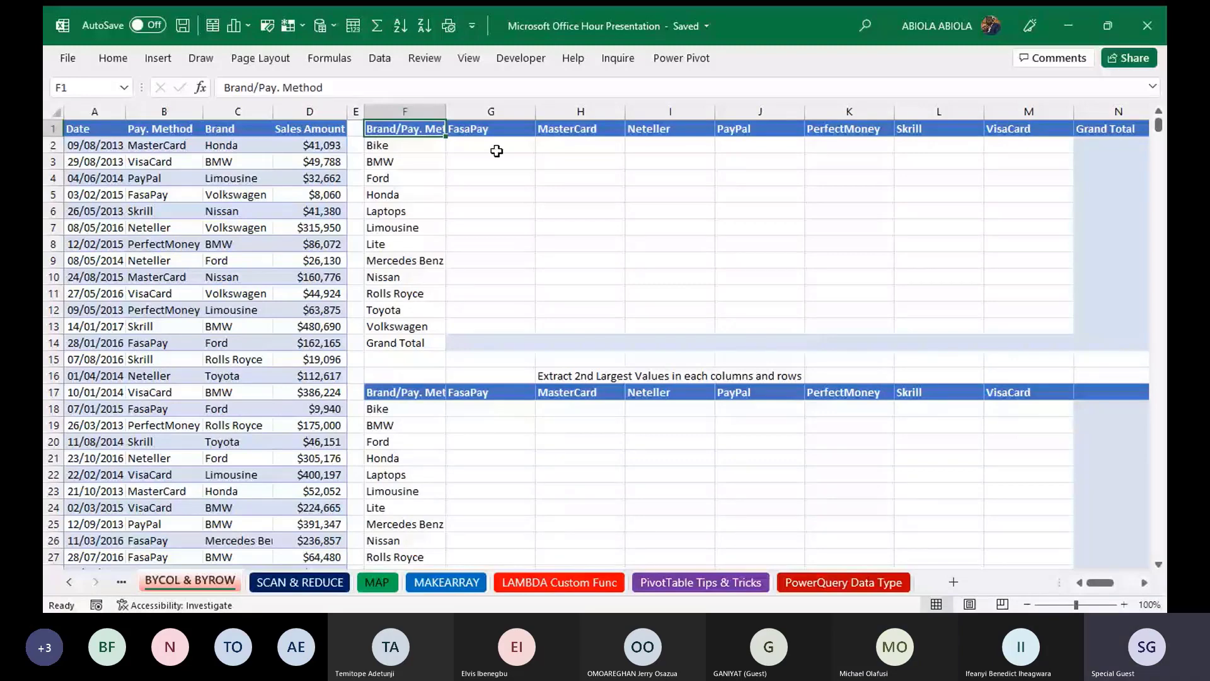
- Look at the Home Page sheet, return to the BYCOL & BYROW sheet, and read Microsoft's BYCOL Function support page
click(496, 145)
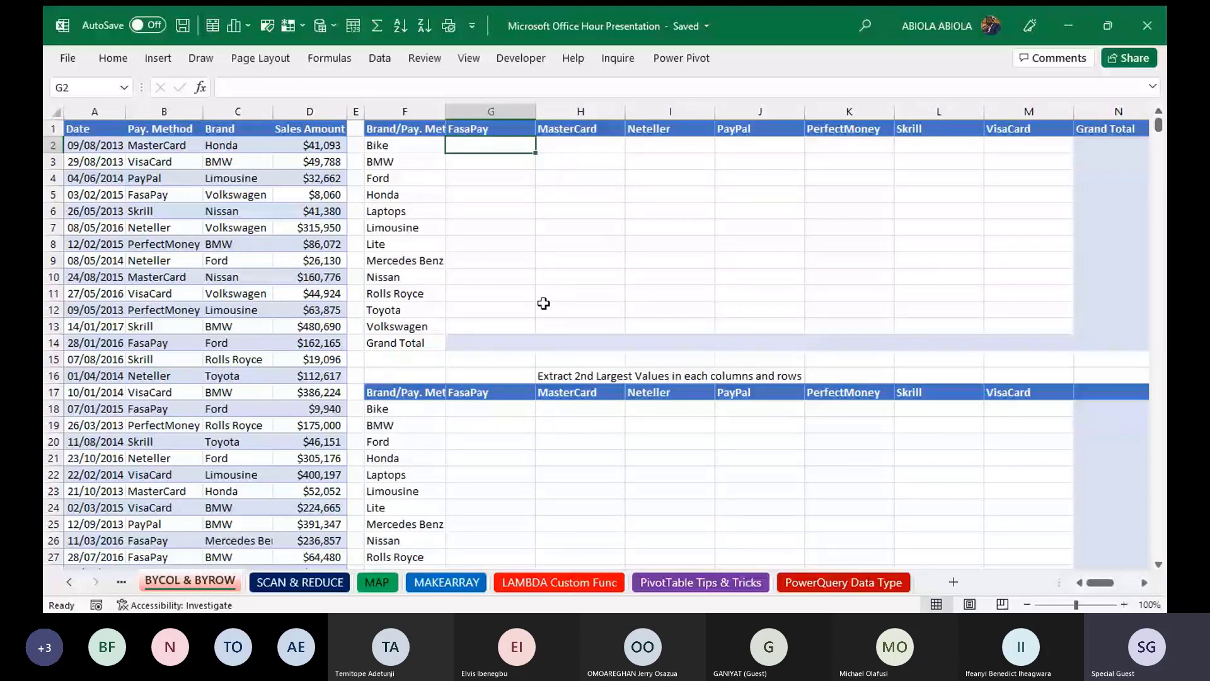
click(121, 582)
click(167, 585)
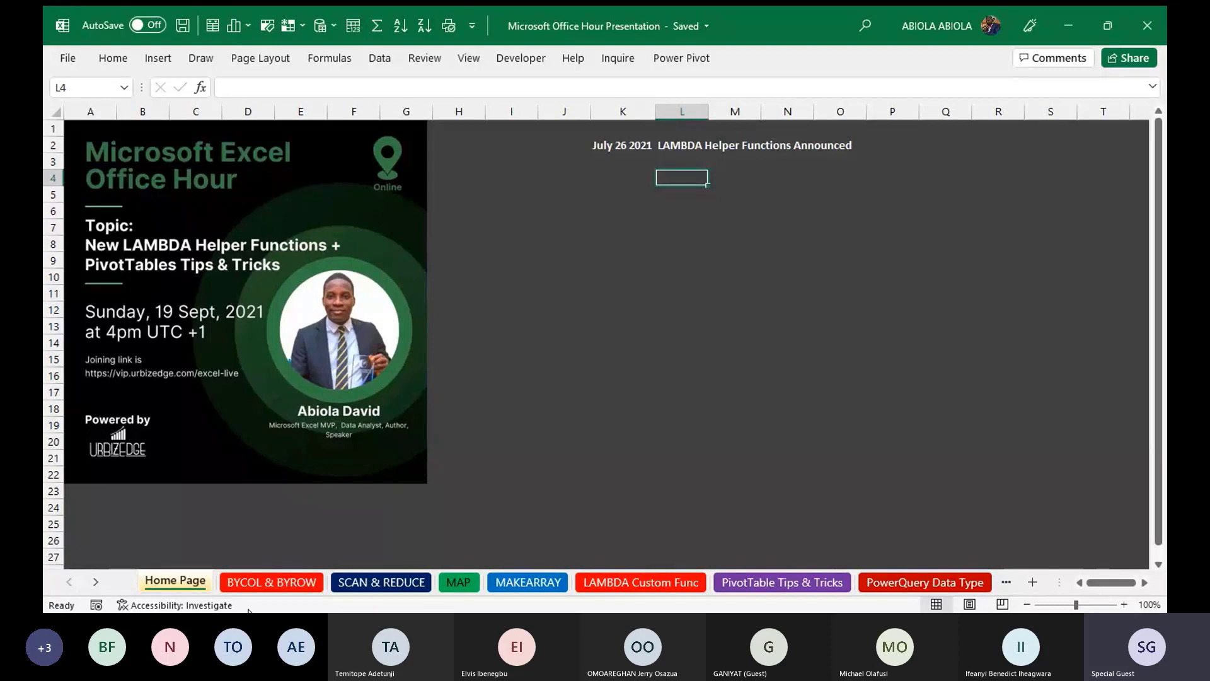
click(250, 581)
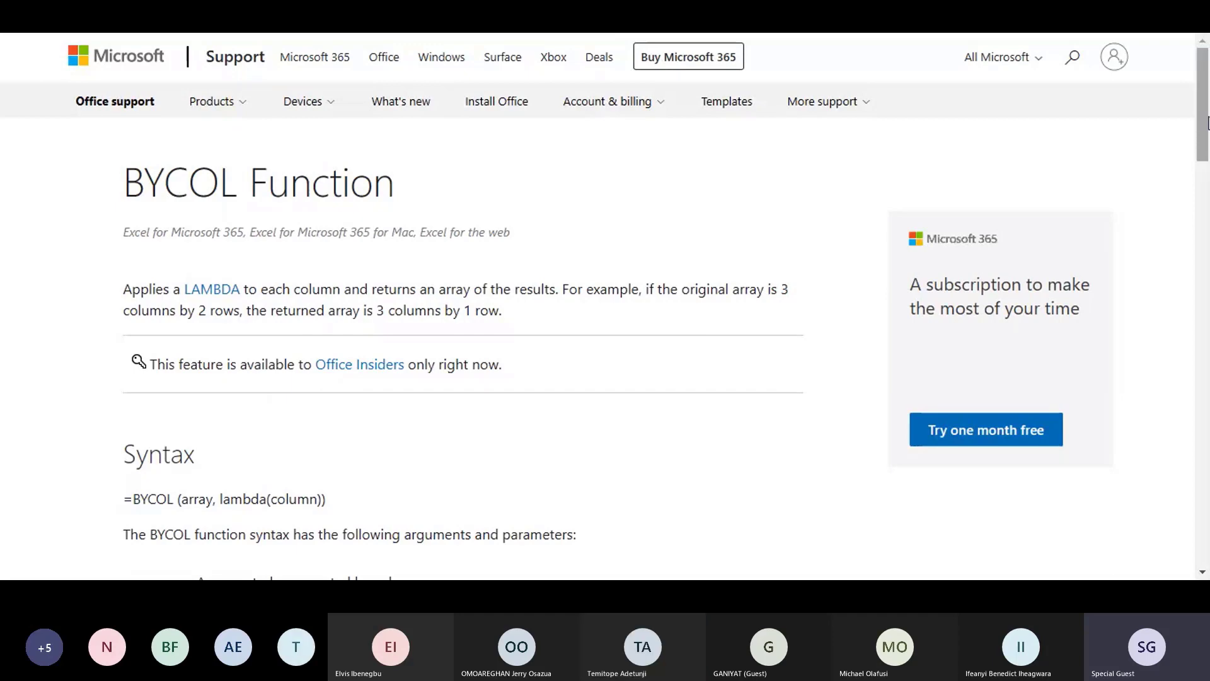
scroll(1204, 161, down, 3)
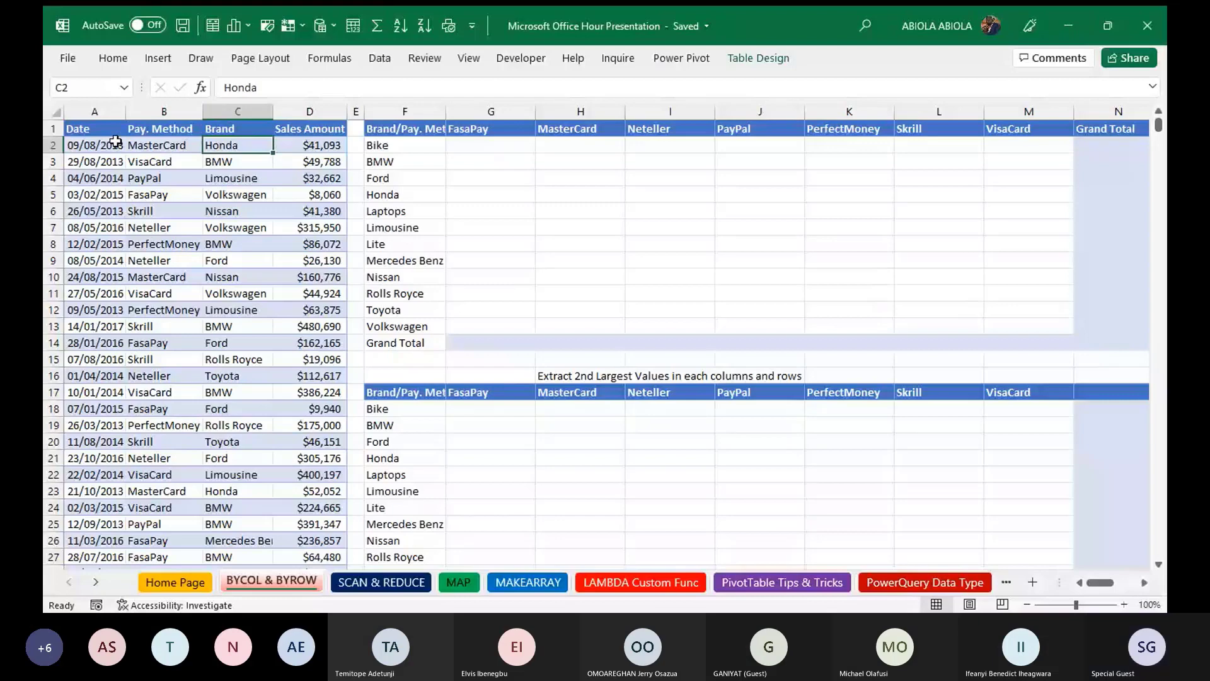
- Examine the sales table, the empty summary grid and the formula behind the brand list in F2
drag(107, 131, 303, 339)
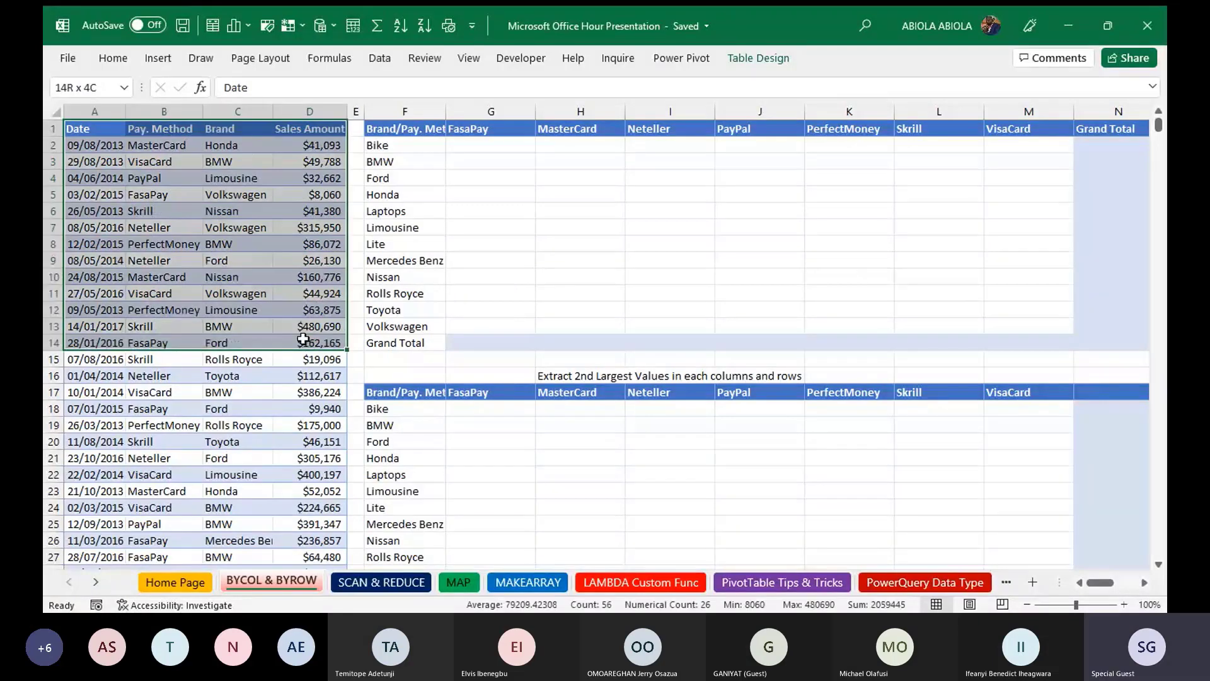
click(253, 277)
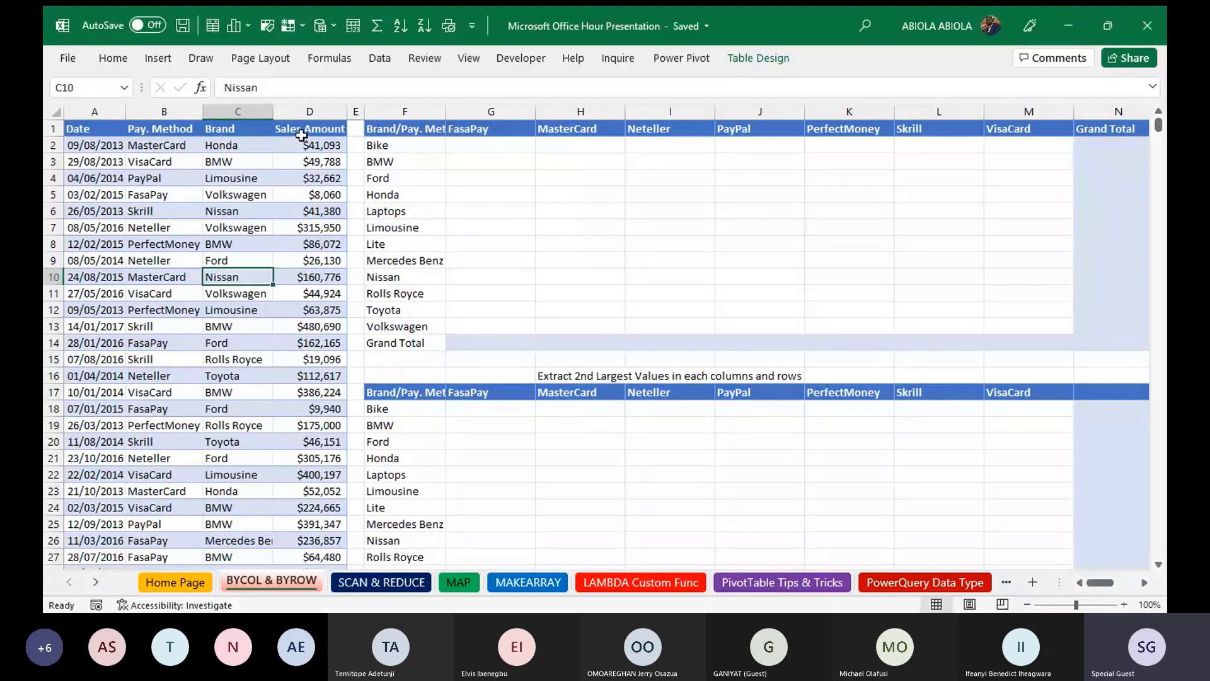
drag(491, 145, 491, 277)
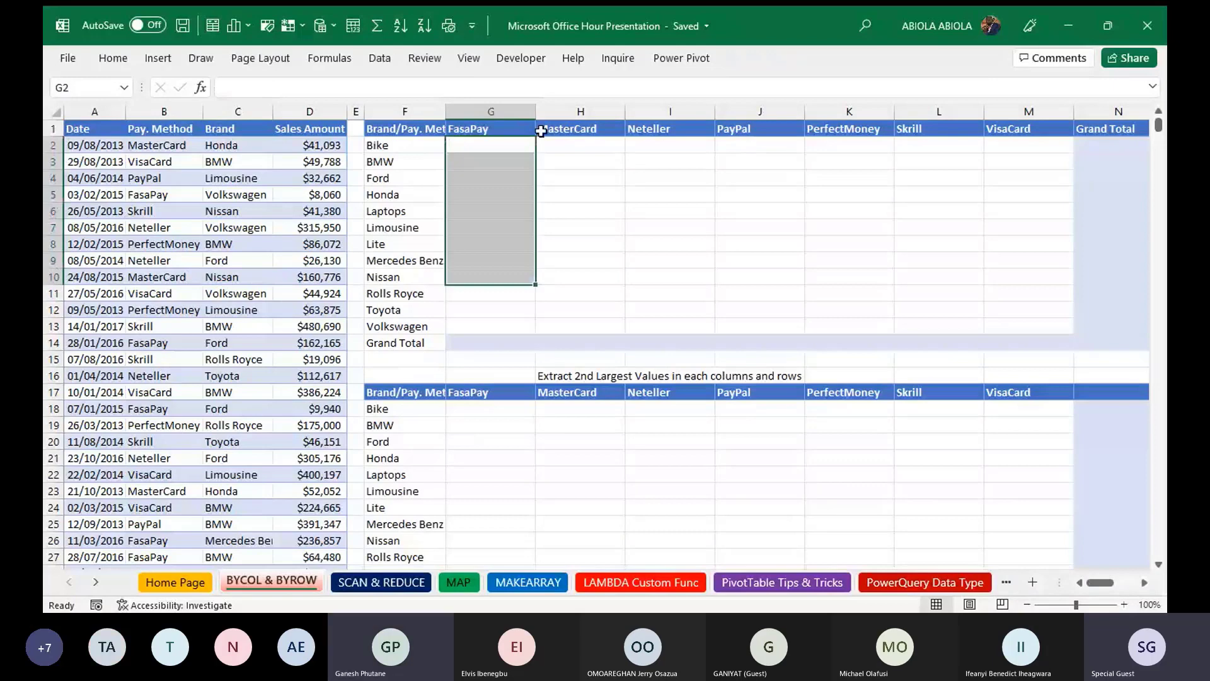
click(553, 162)
click(415, 142)
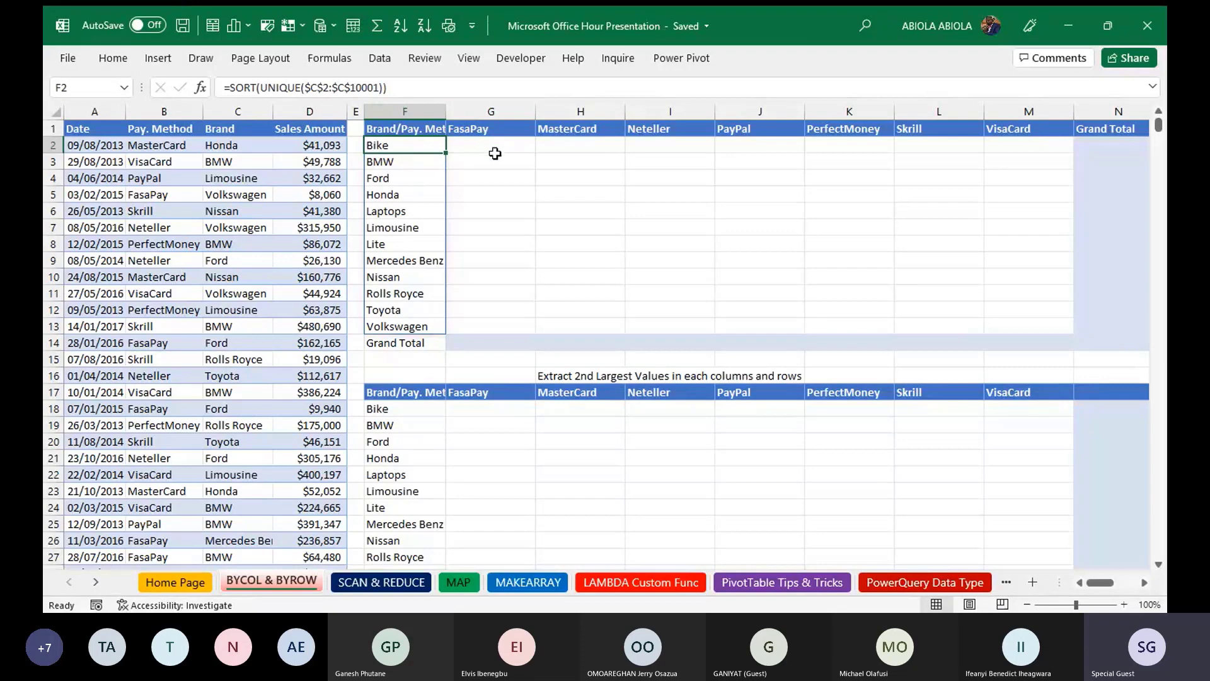
- Start a SUMIFS formula in G2 that sums Table1[Sales Amount] where Table1[Brand] matches the spilled brand list F2#
click(486, 143)
text(=sumi)
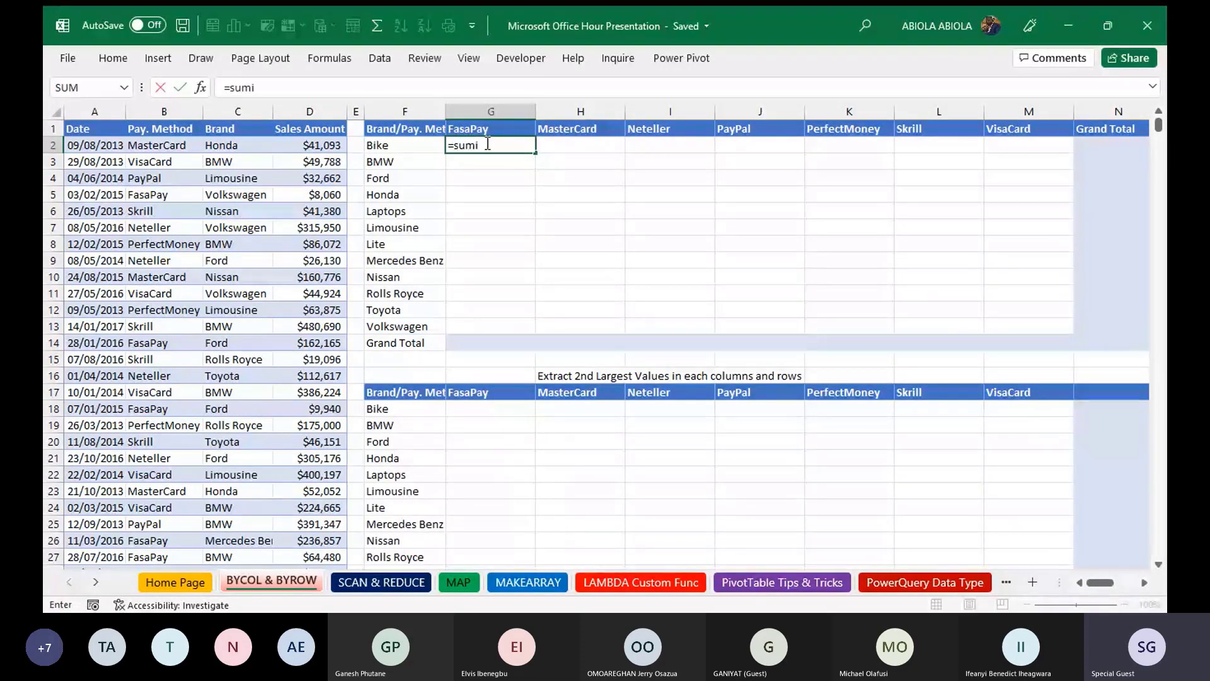
text(fs)
key(Tab)
click(315, 130)
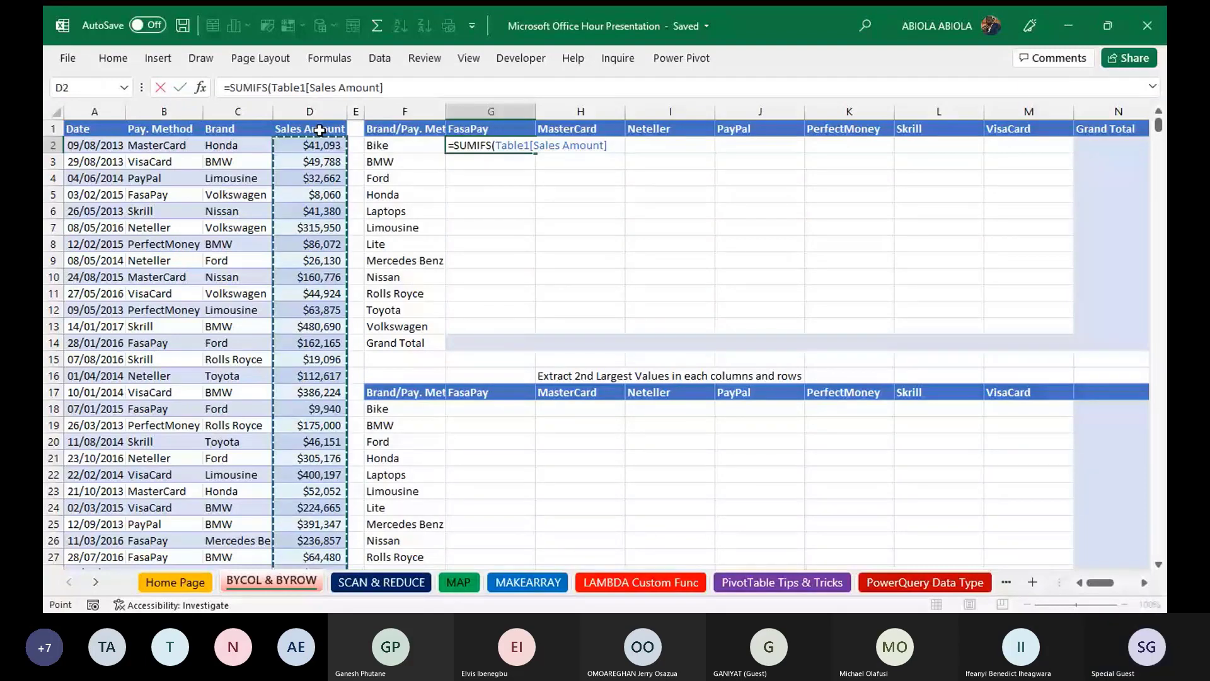
text(,)
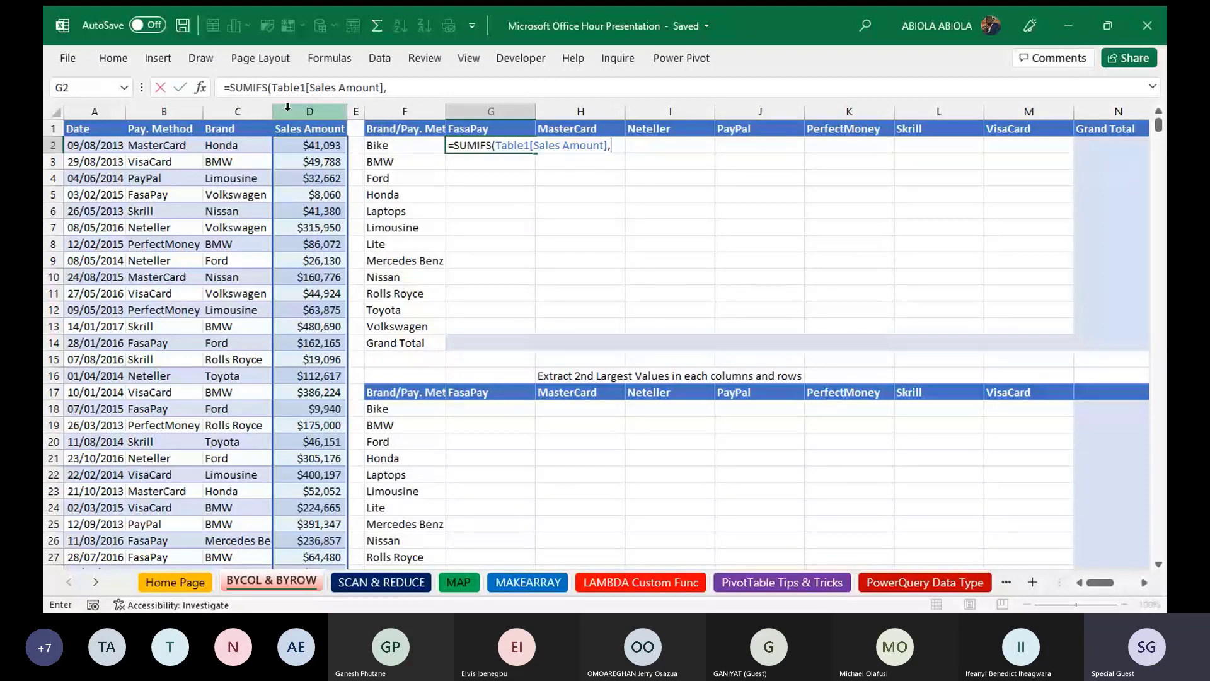
click(239, 114)
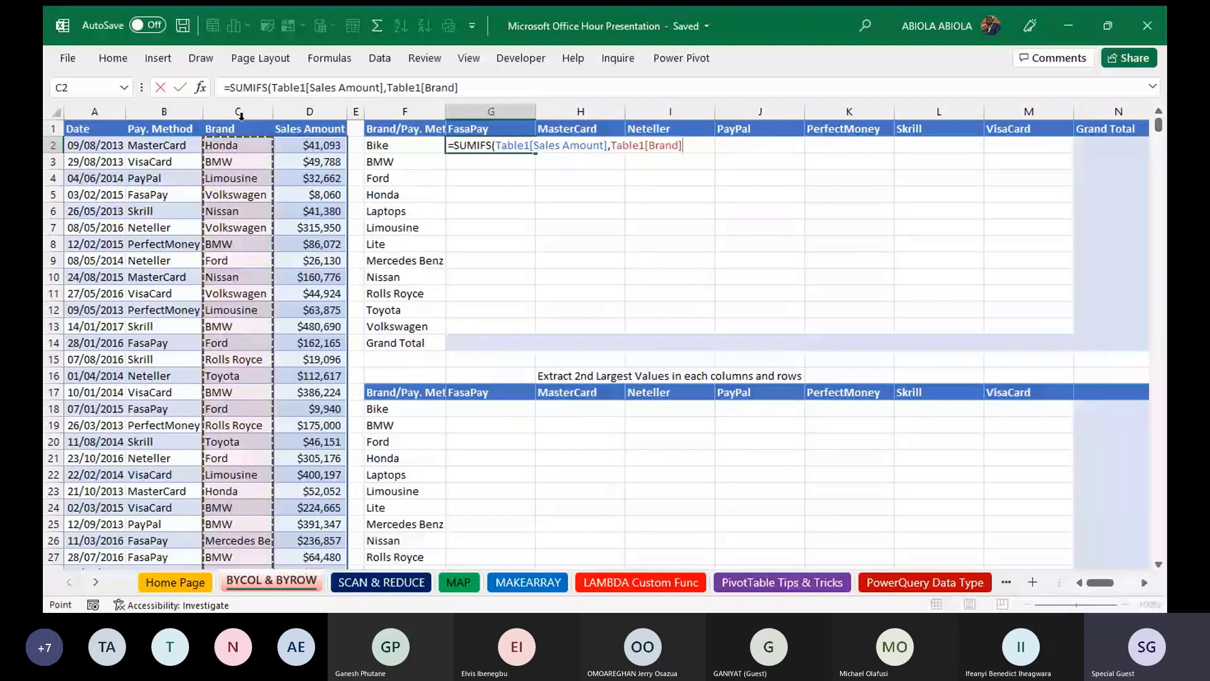
text(,)
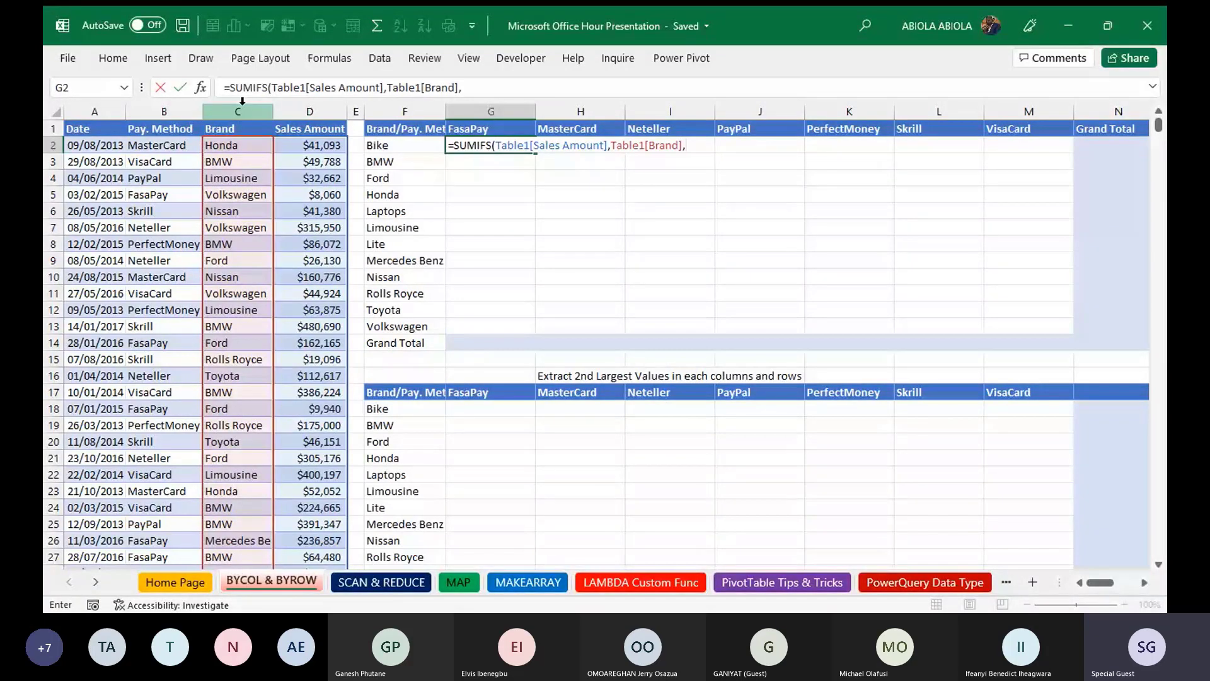
click(408, 148)
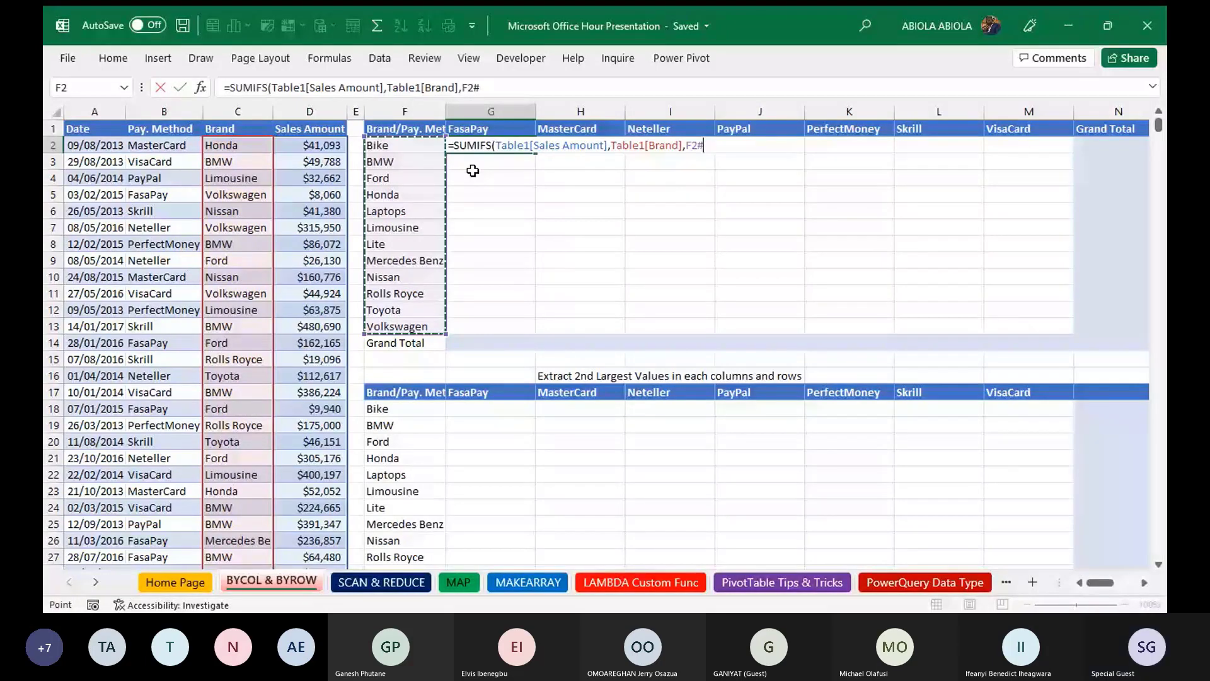
- Add Table1[Pay. Method] matched to the spilled header G1# as the second SUMIFS criterion and enter the formula
text(,)
click(169, 149)
key(ctrl+shift+Down)
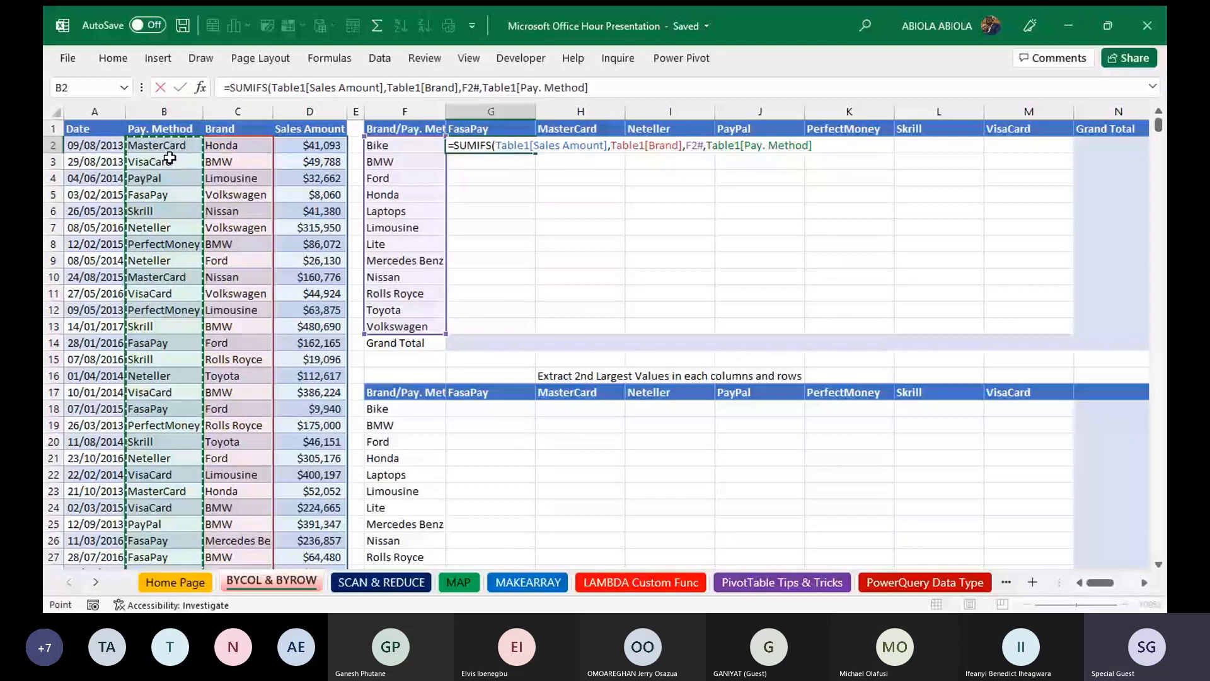
text(,)
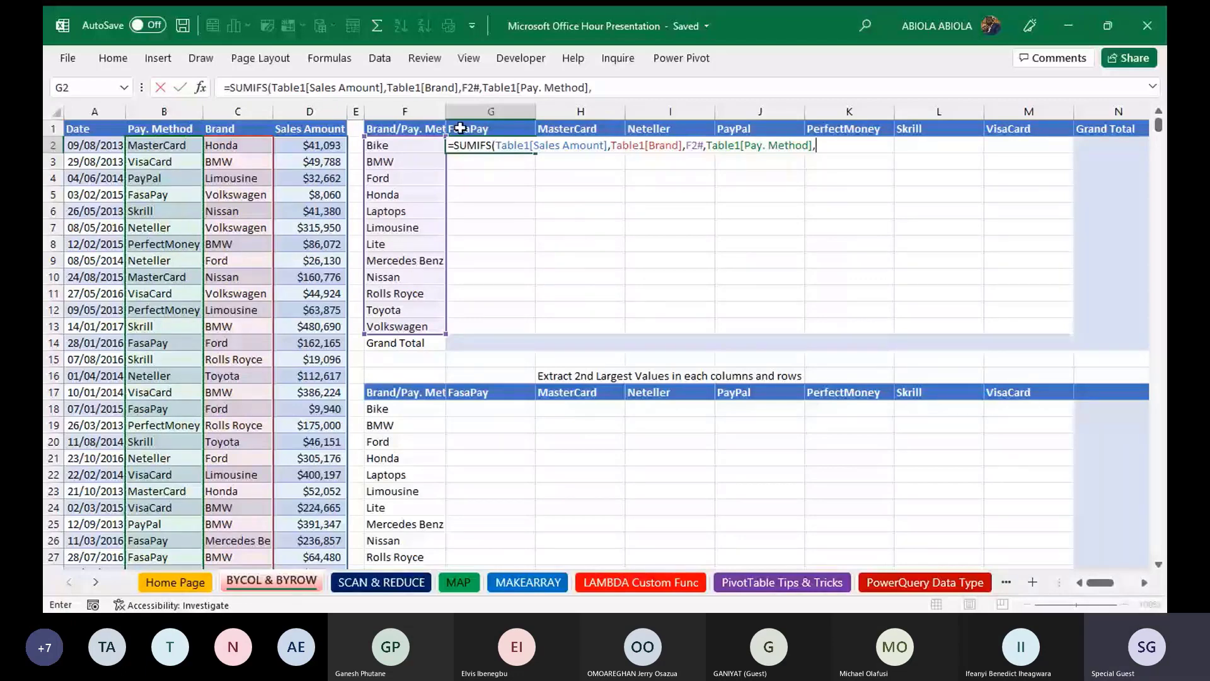
click(471, 129)
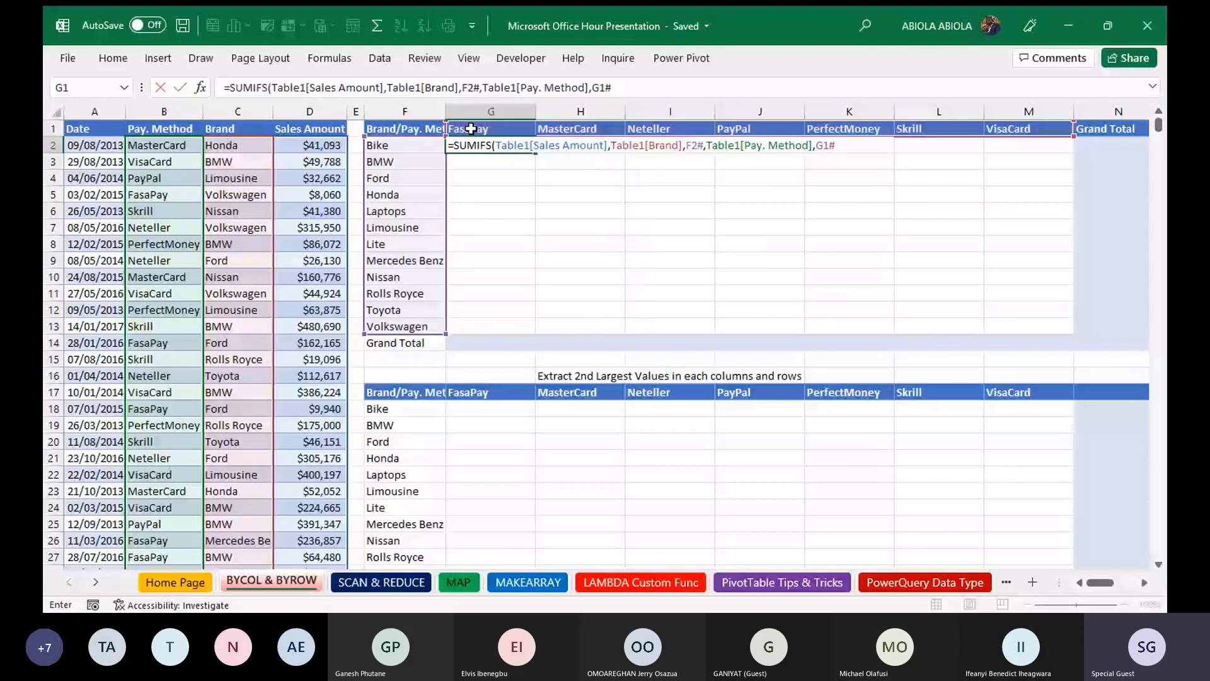
text())
key(Return)
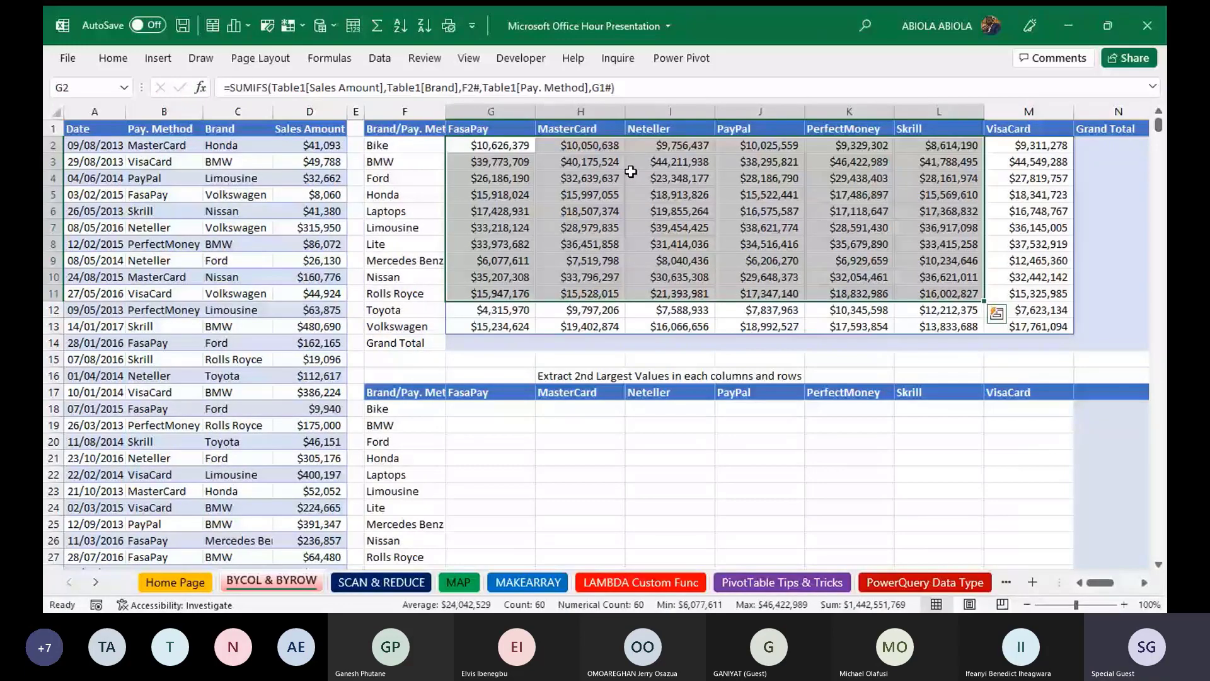
- Start a BYCOL formula in G14 of the Grand Total row, using the spilled range G2# as its array
click(500, 343)
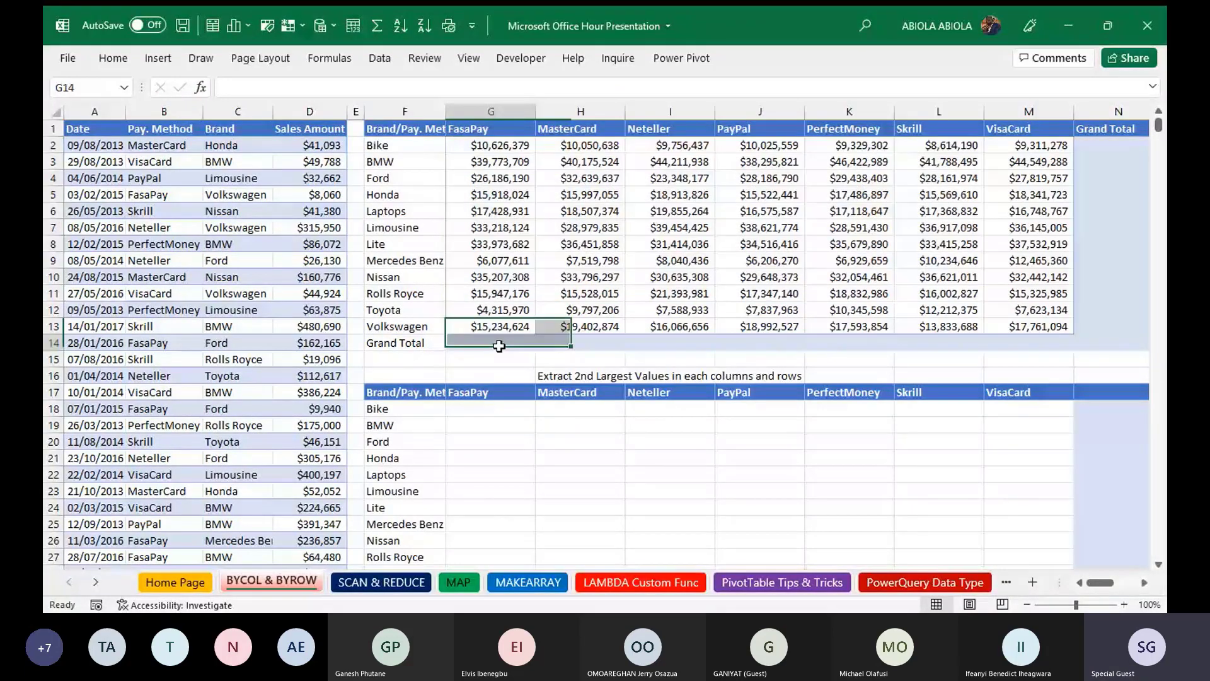
click(499, 345)
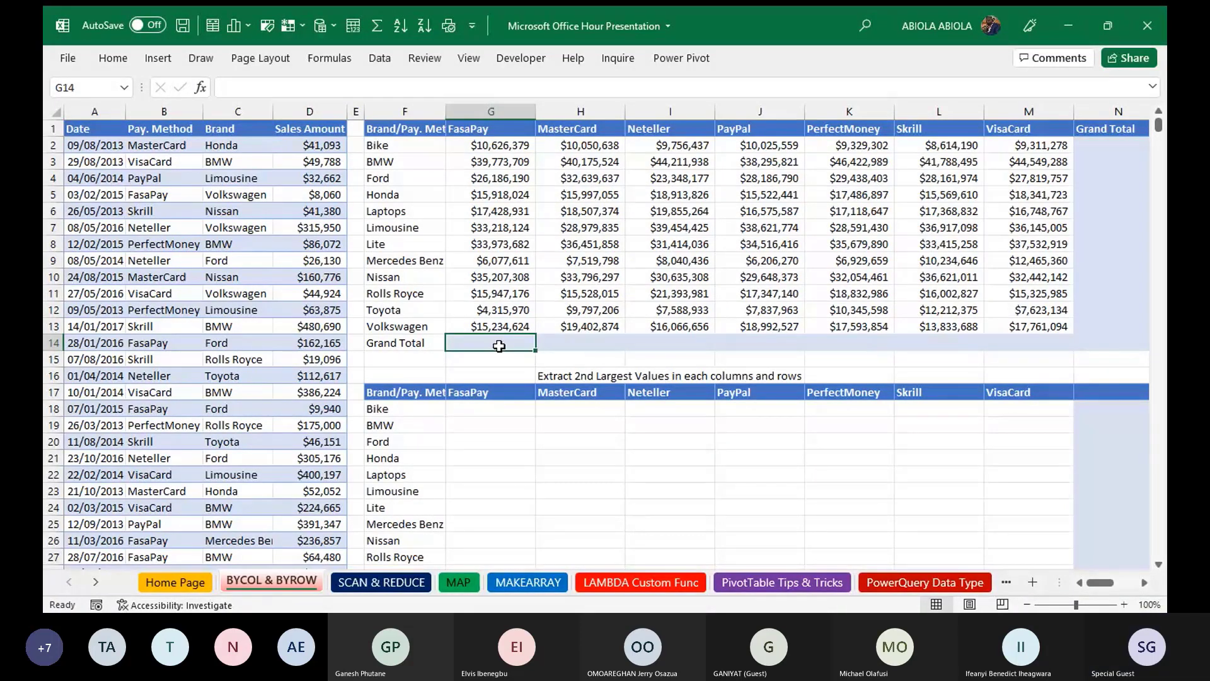
drag(499, 346, 1053, 351)
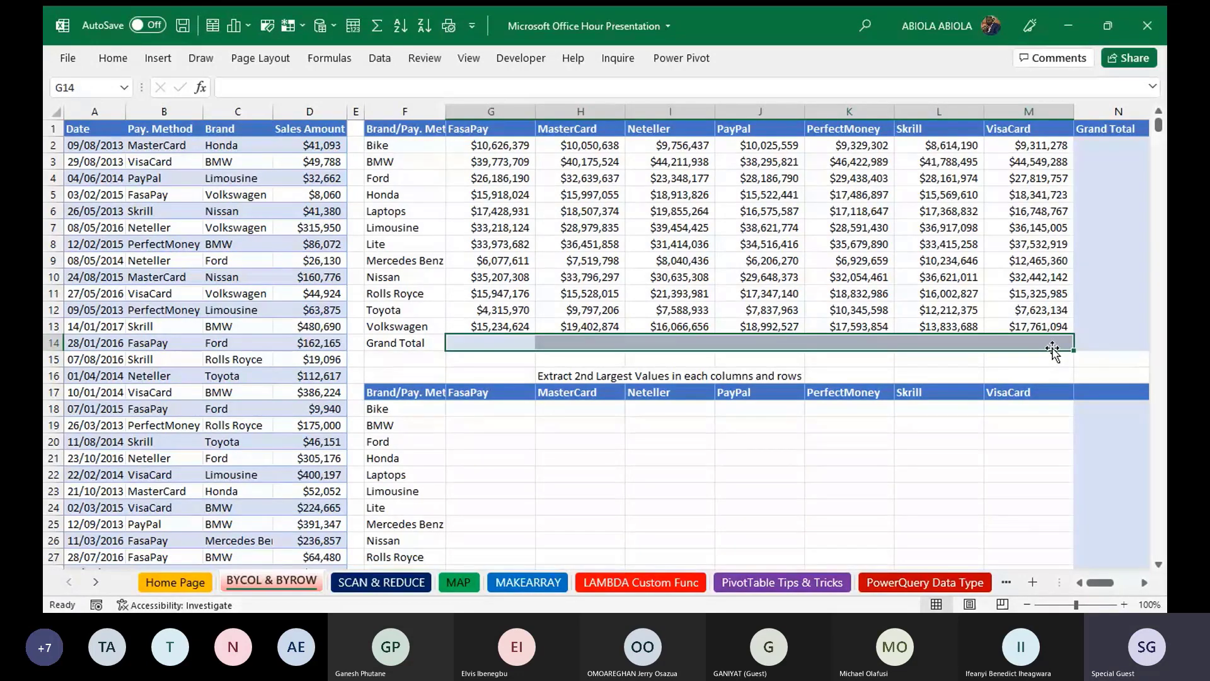
click(507, 345)
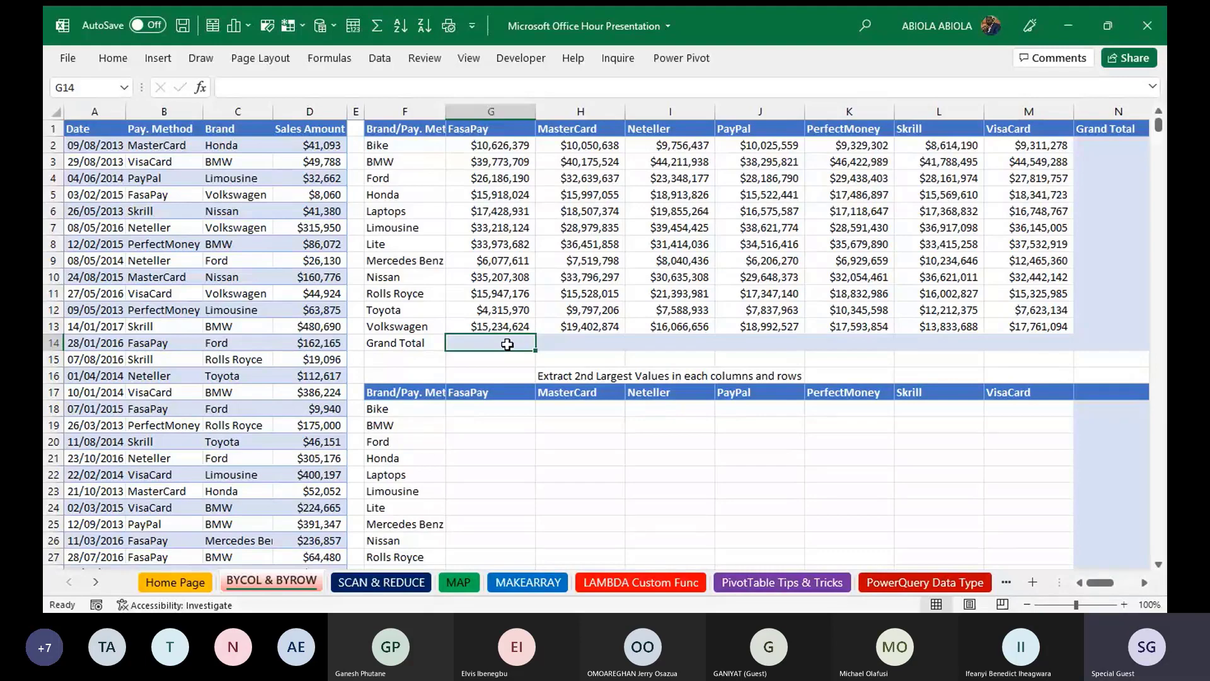
text(=by)
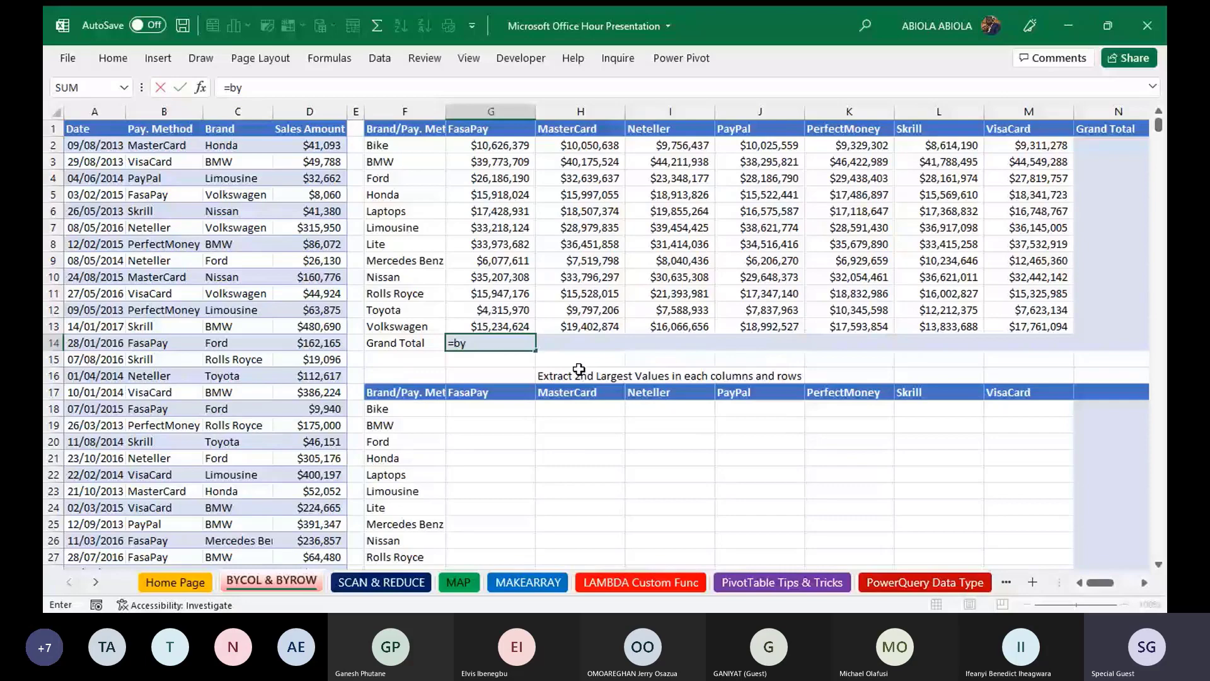
key(Tab)
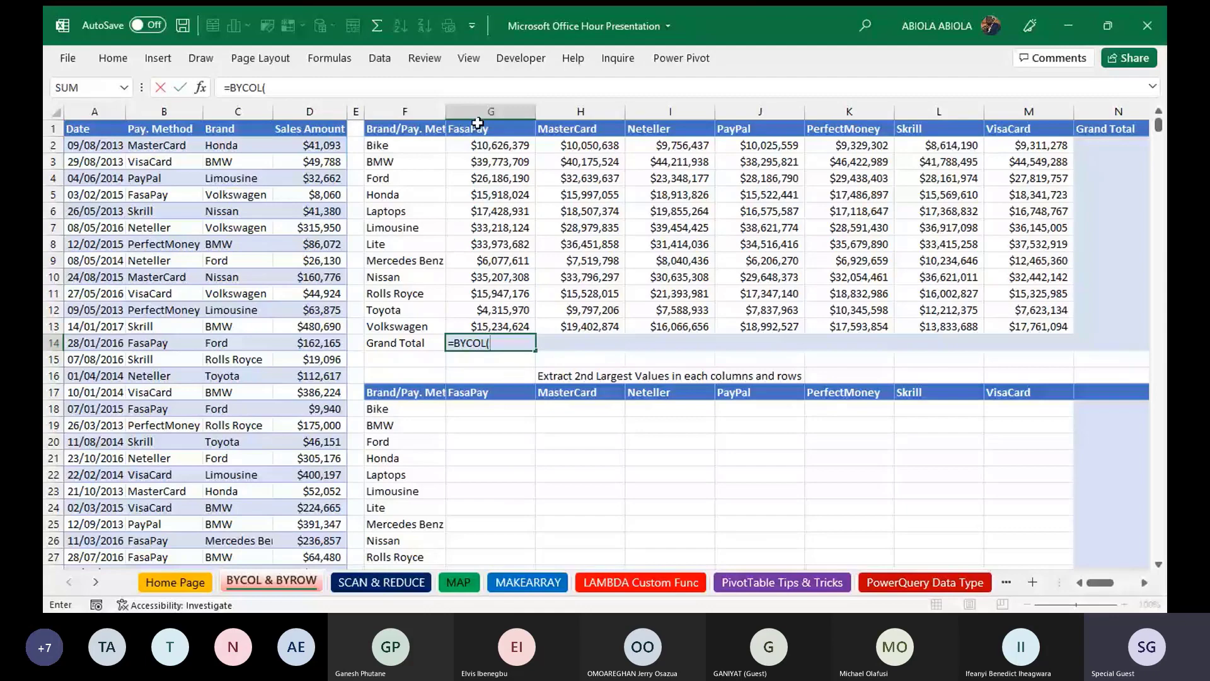
click(495, 145)
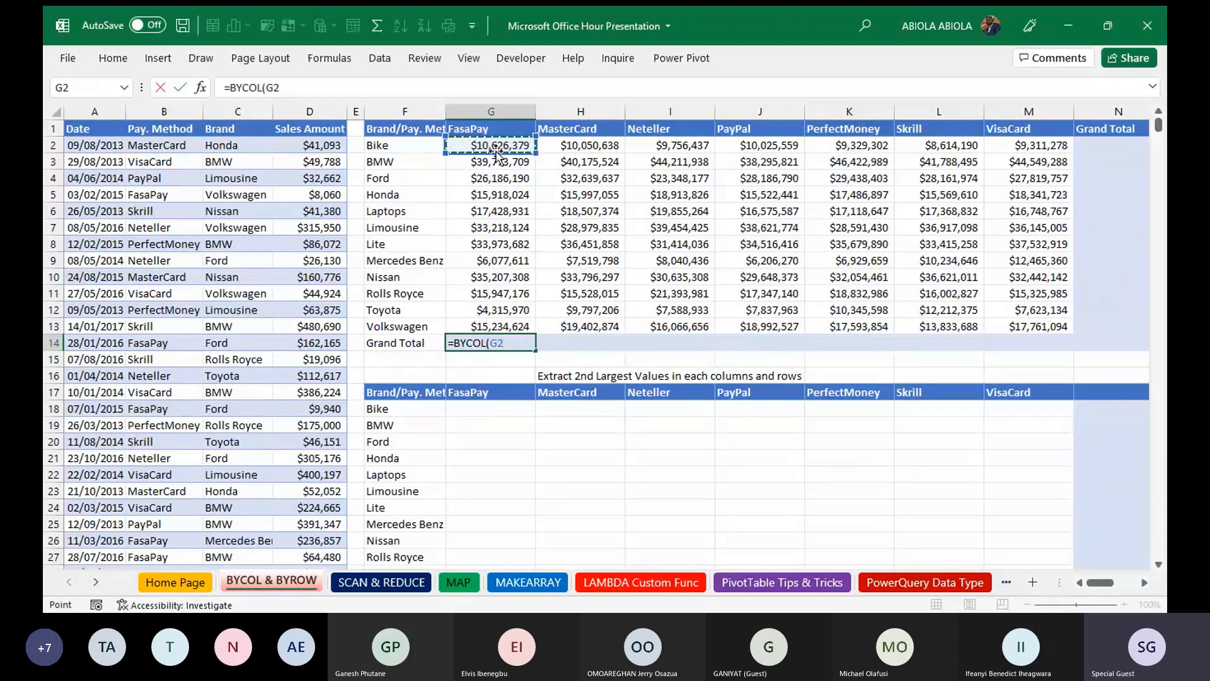
text(#)
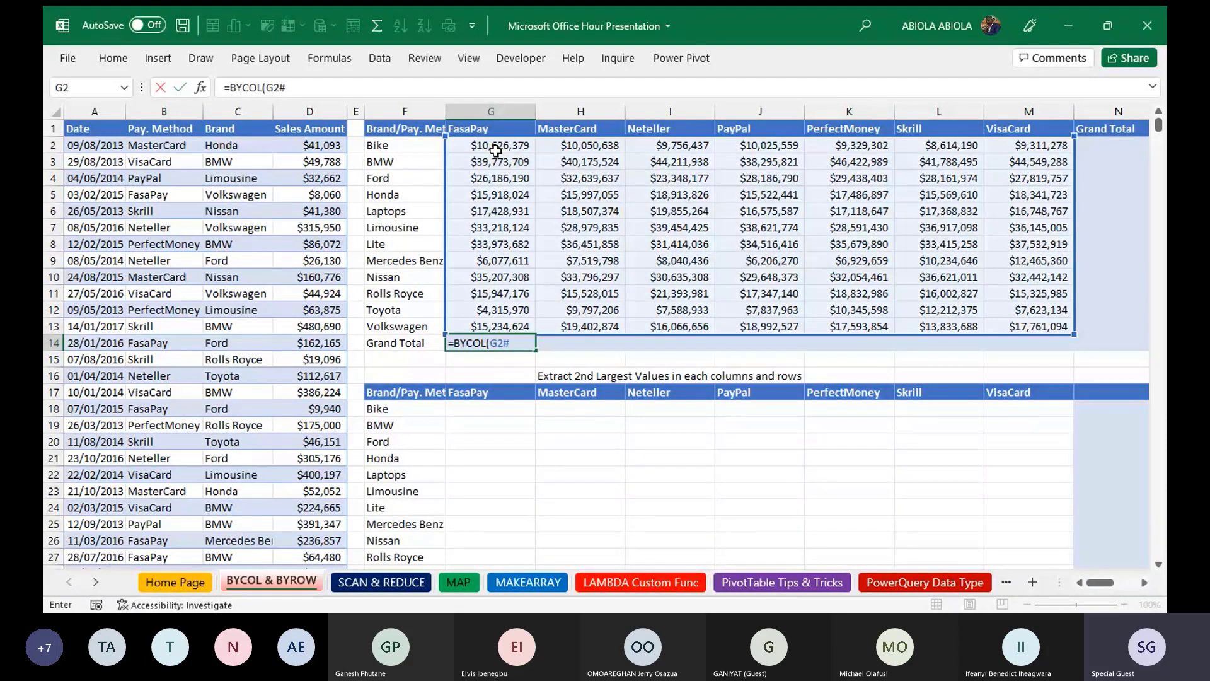
text(,)
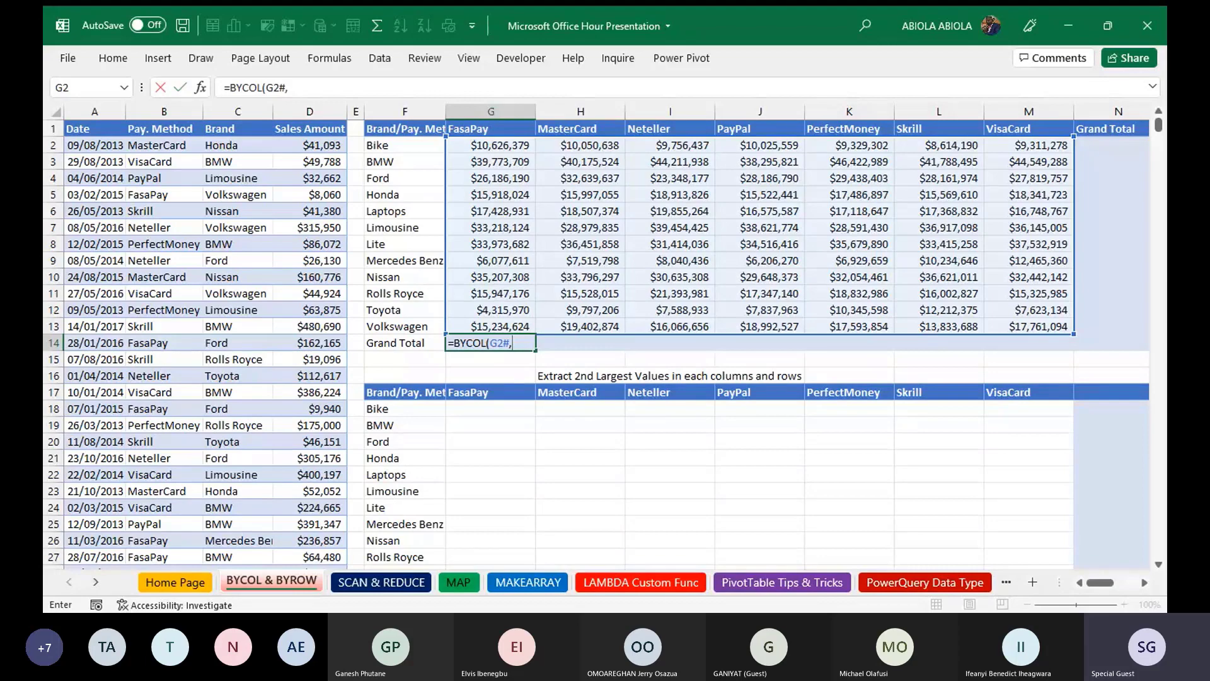
- Complete the BYCOL formula in G14 with LAMBDA(a,SUM(a)) as the calculation for each column
text(lam)
key(Tab)
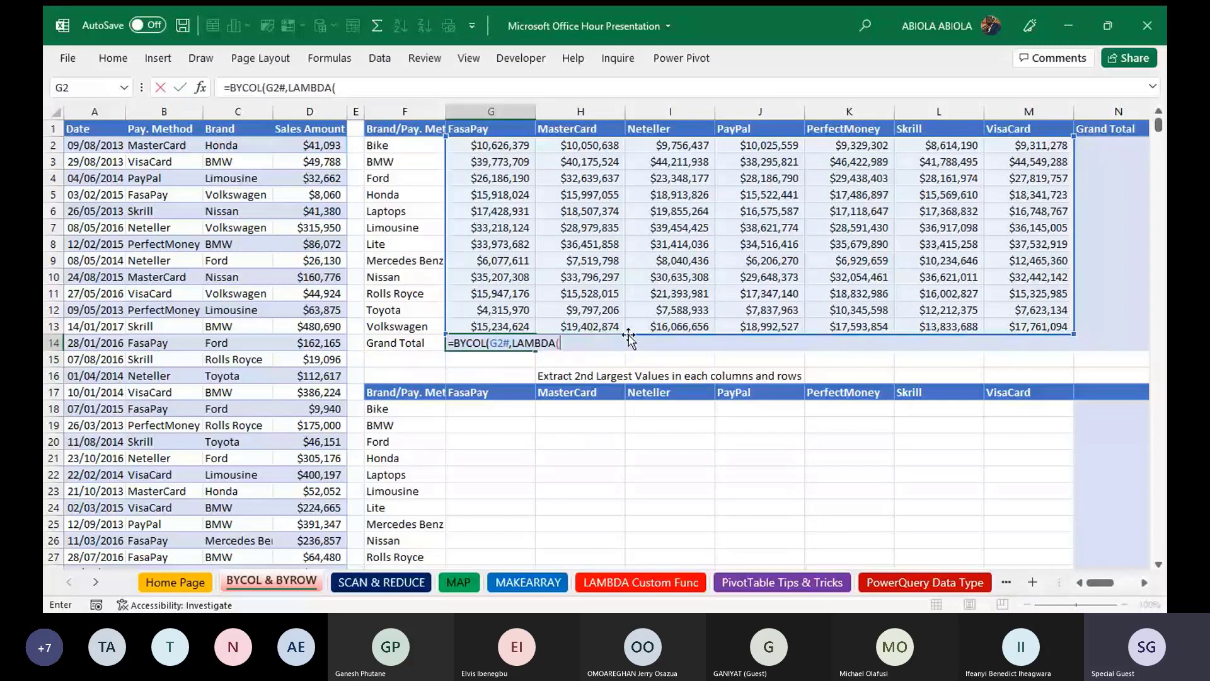
text(a)
text(sum)
key(Tab)
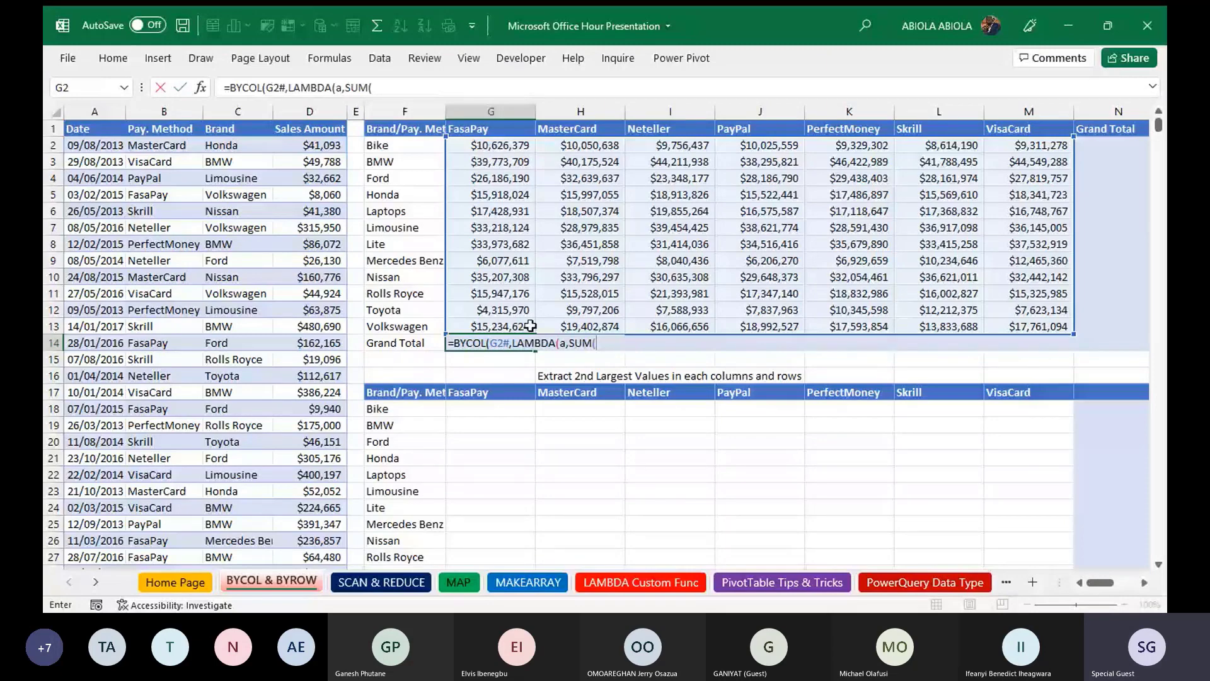
text(a)
text())
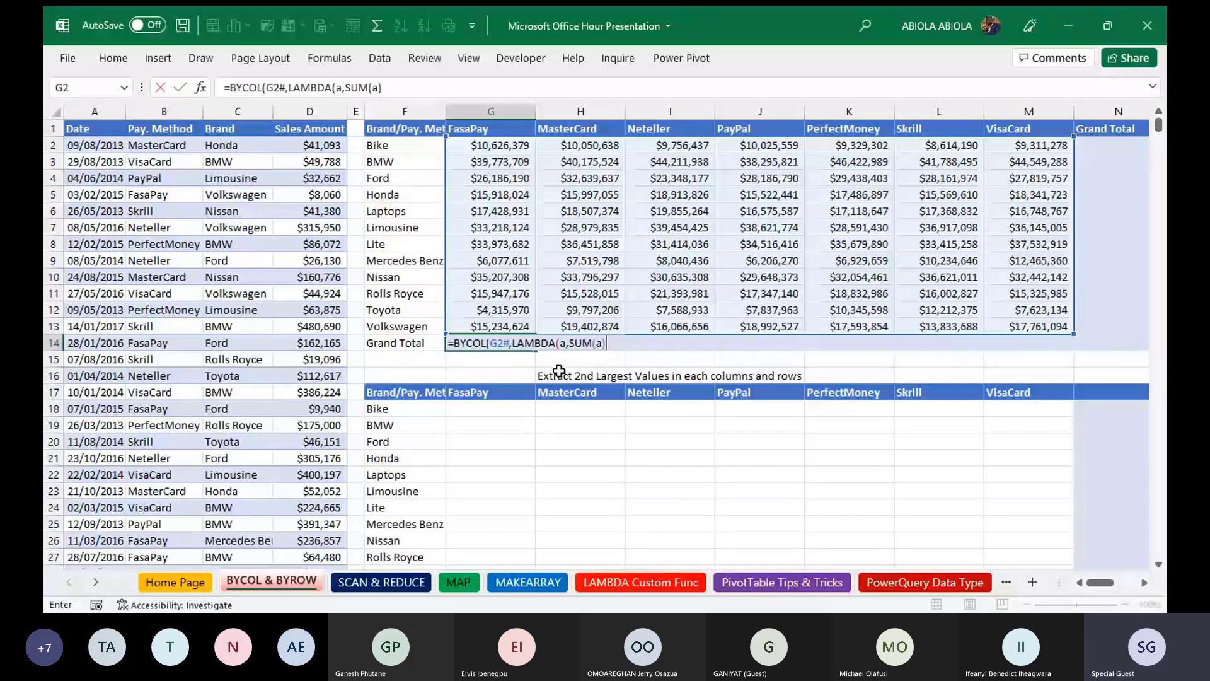
text())
- Preview the evaluated array of the BYCOL formula, restore the formula text and enter it in G14
key(F9)
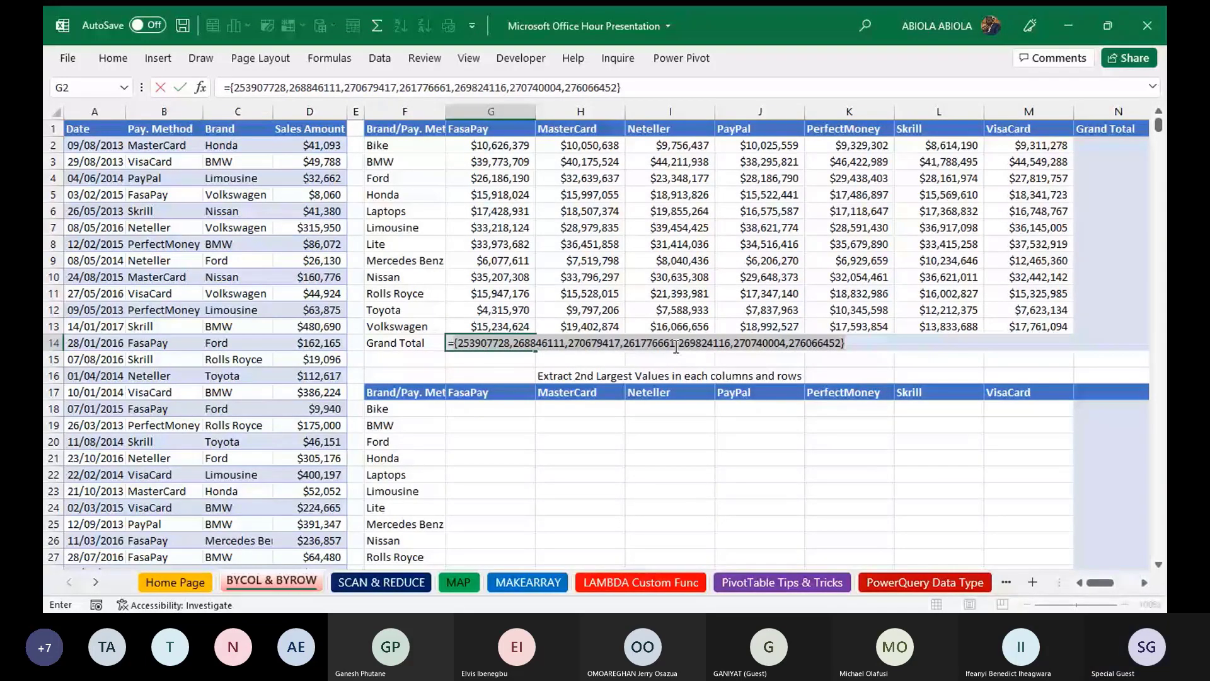
key(ctrl+z)
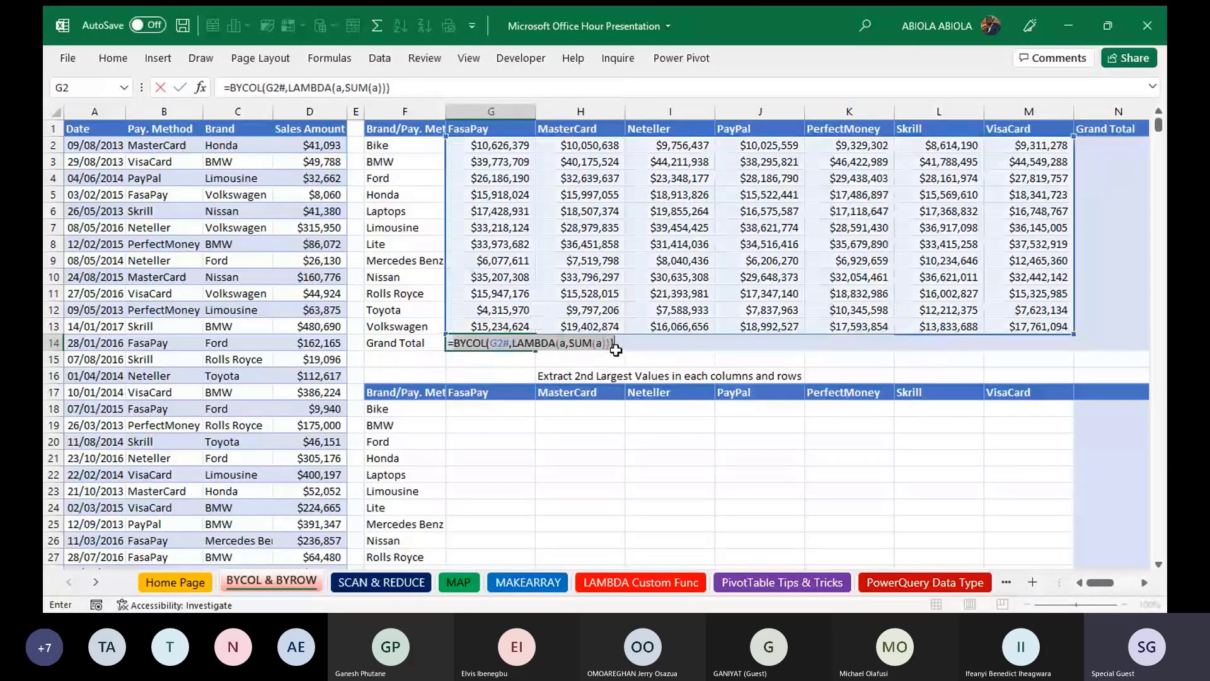
key(ctrl+Return)
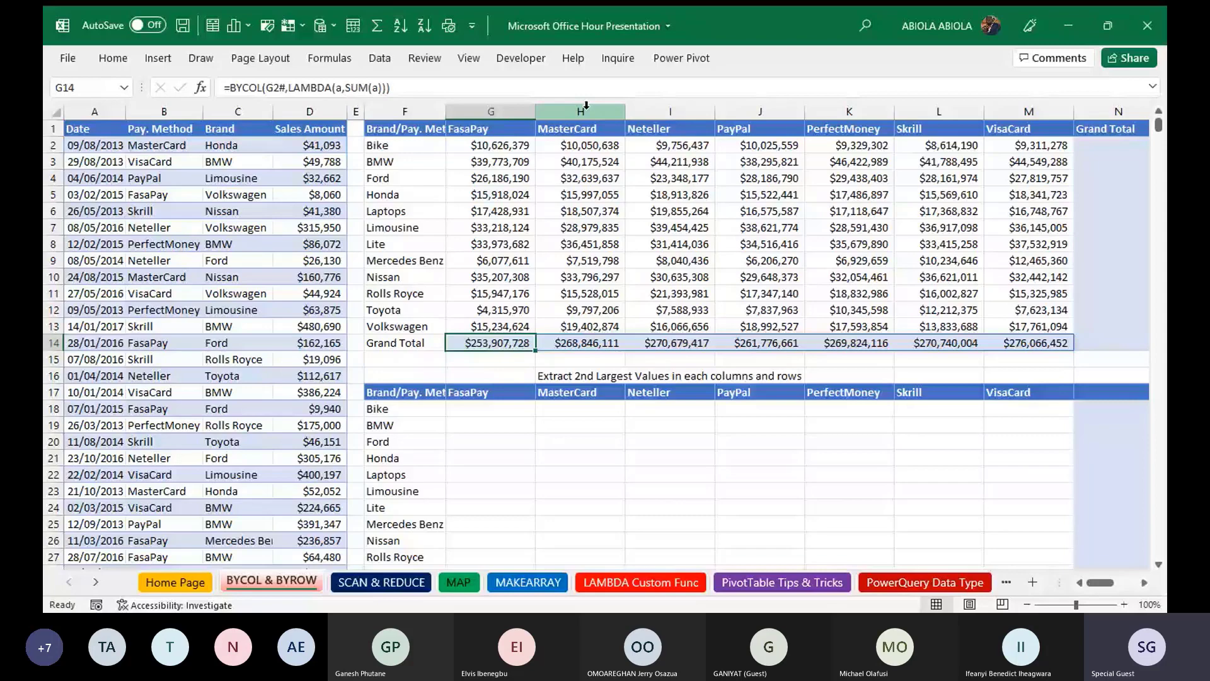
- Start a BYROW formula in N2 of the Grand Total column, using the spilled range G2# as its array
click(1111, 145)
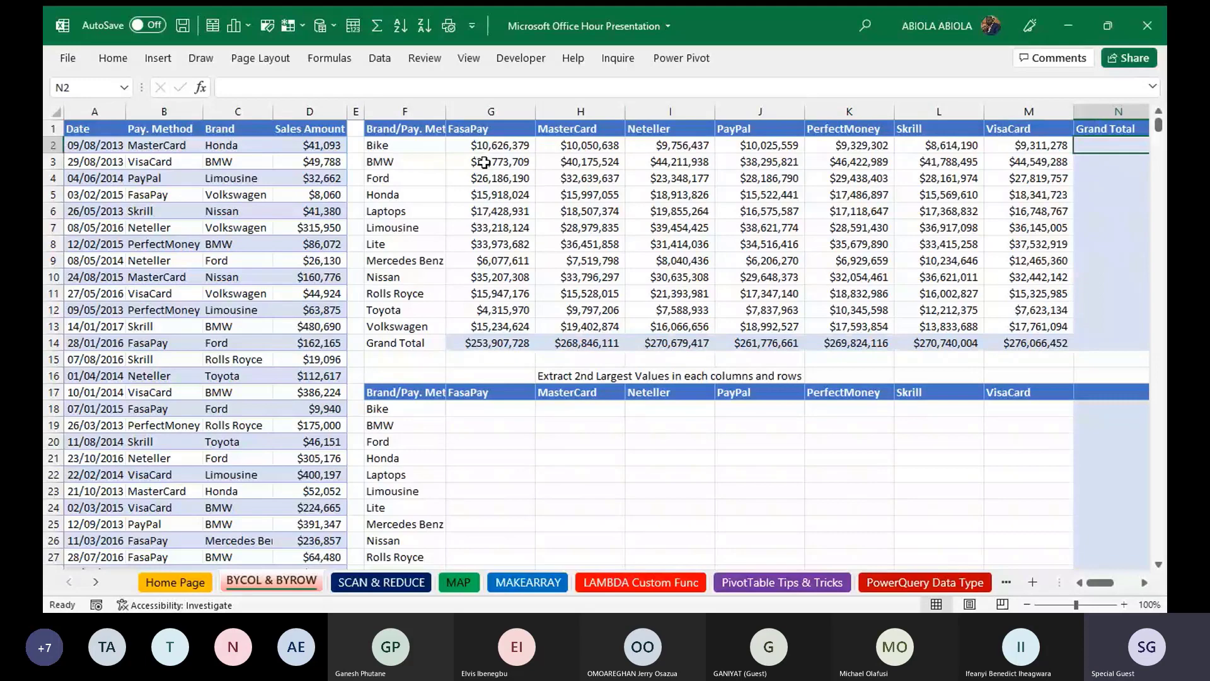
drag(484, 163, 928, 208)
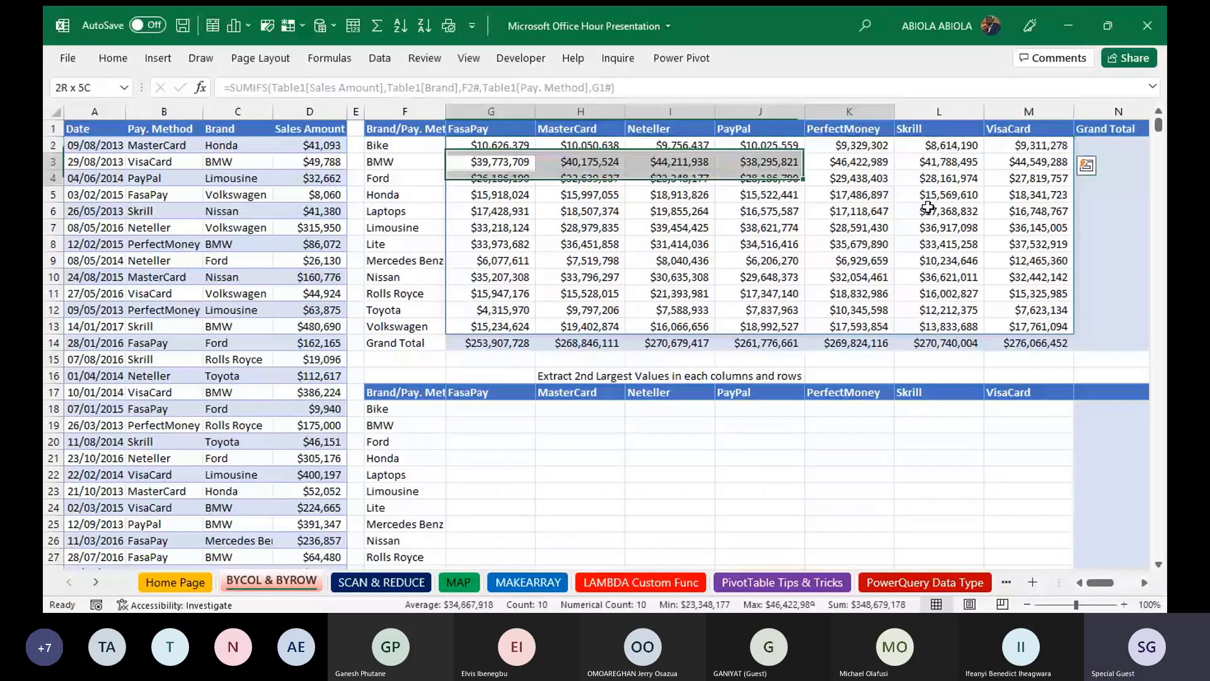
drag(491, 179, 1029, 182)
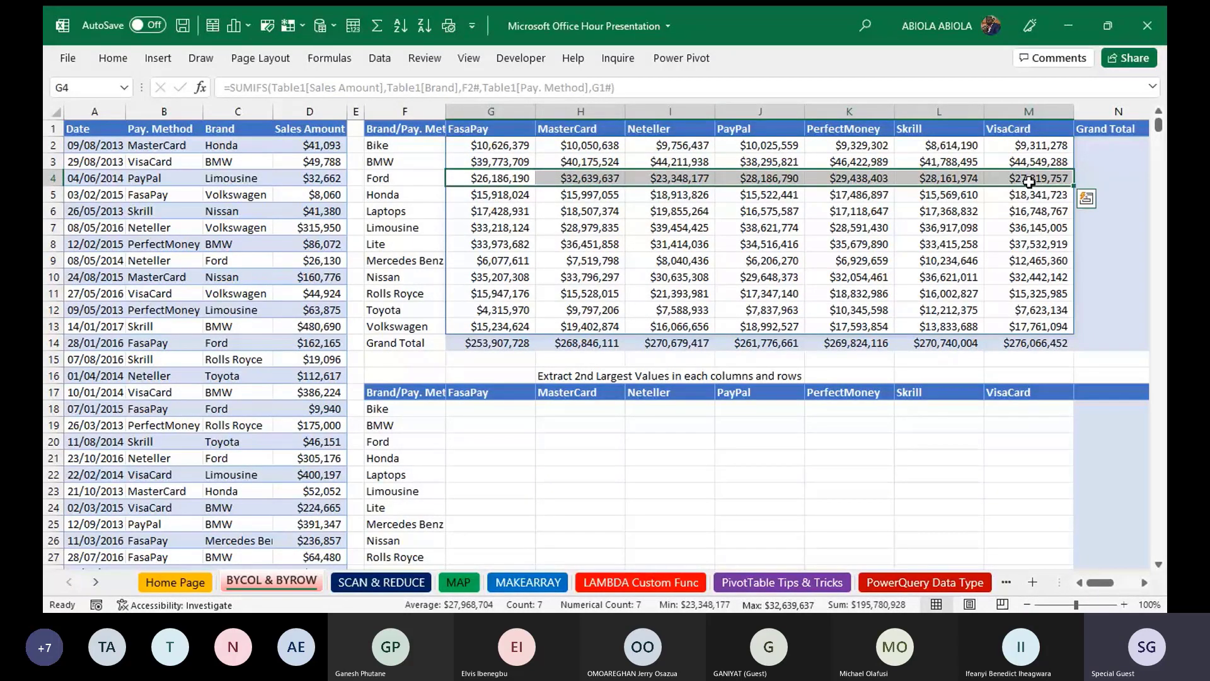
click(1113, 143)
text(=)
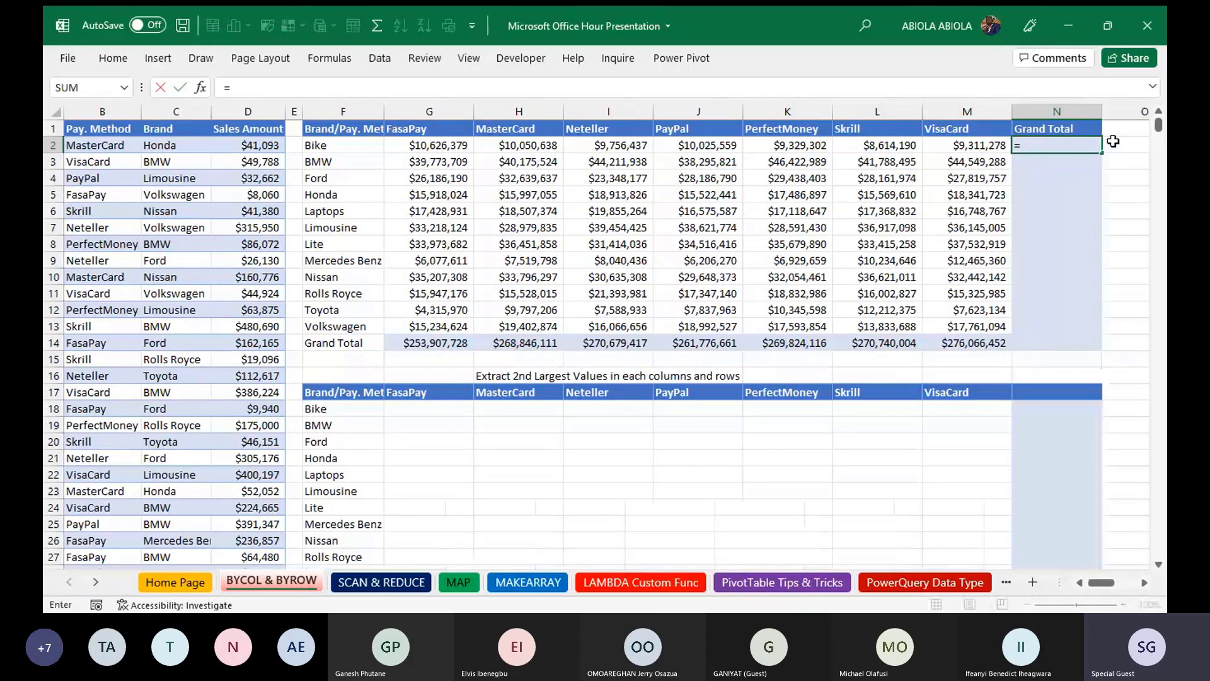
text(by)
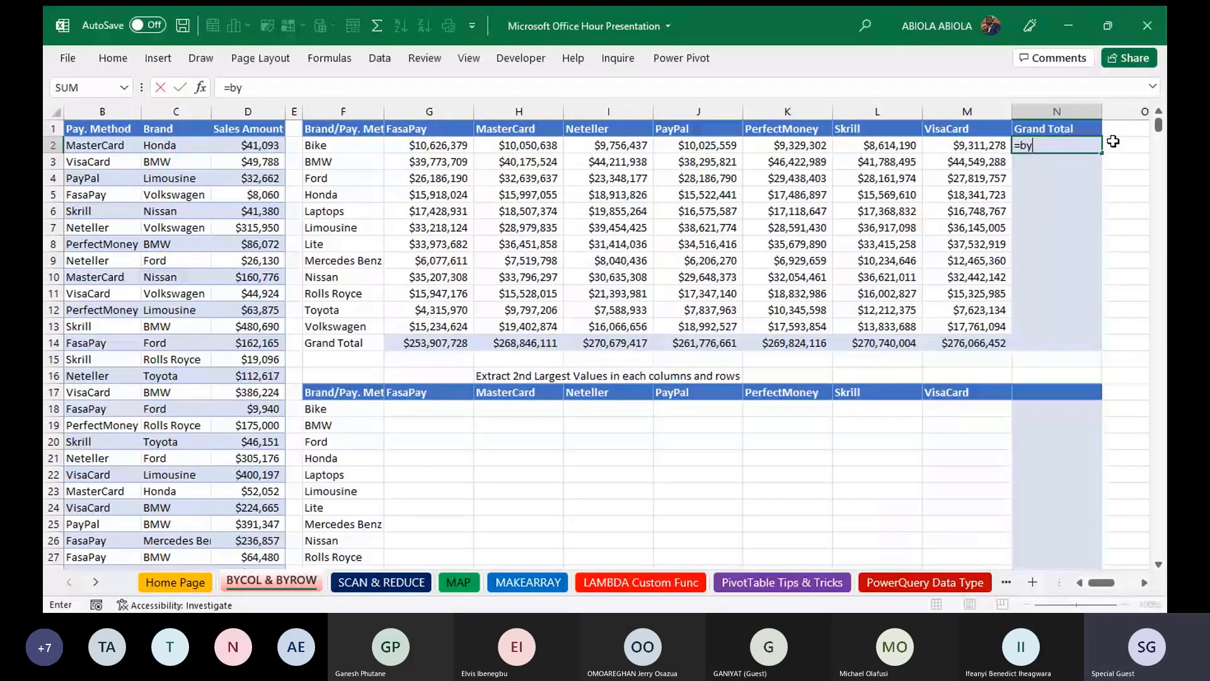
key(Tab)
click(429, 144)
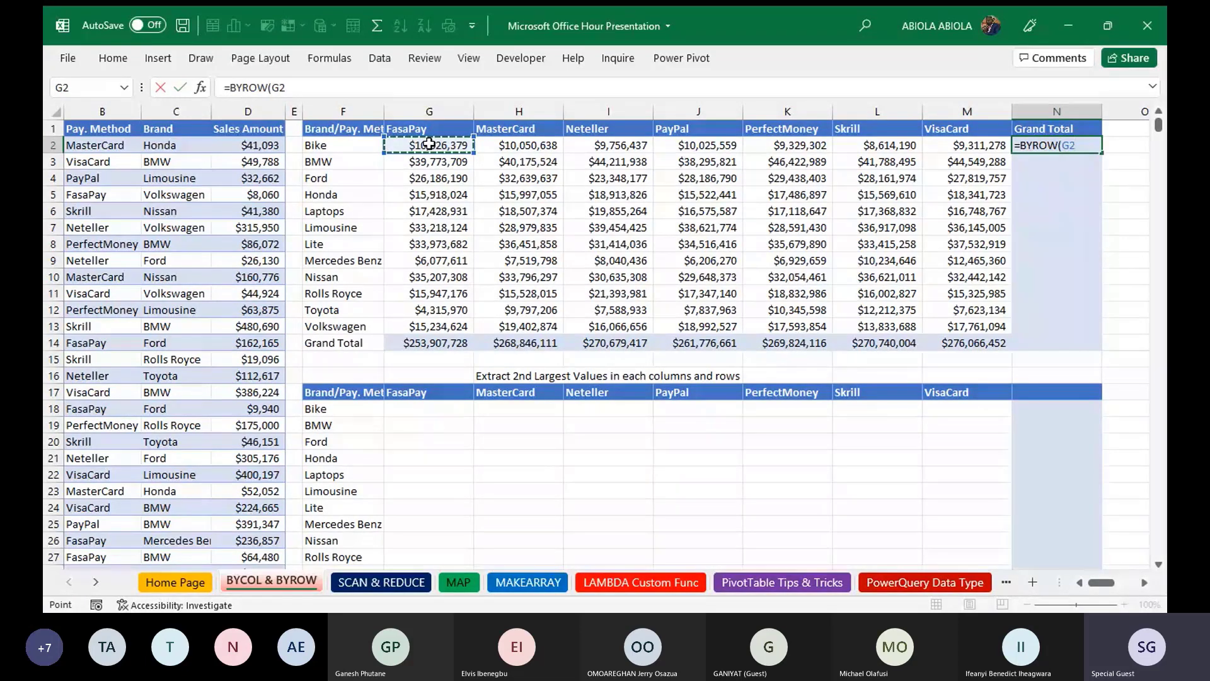
text(#)
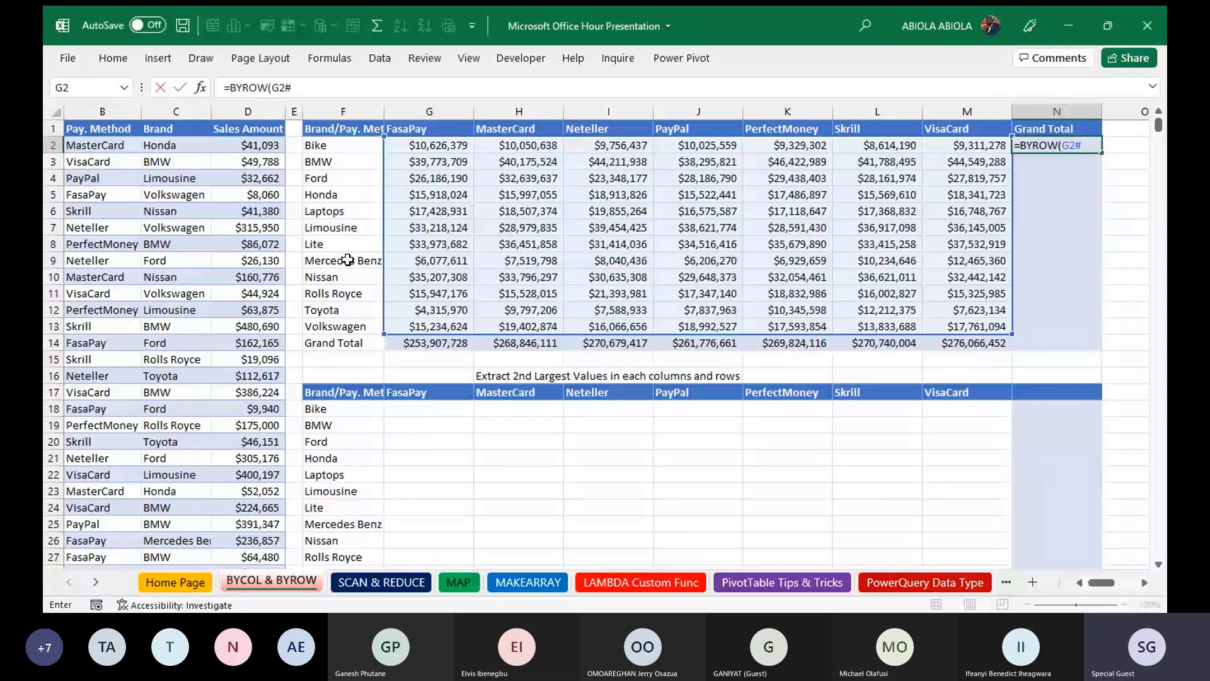
- Complete the BYROW formula in N2 with LAMBDA(a,SUM(a)) as the calculation for each row and enter it
text(,lam)
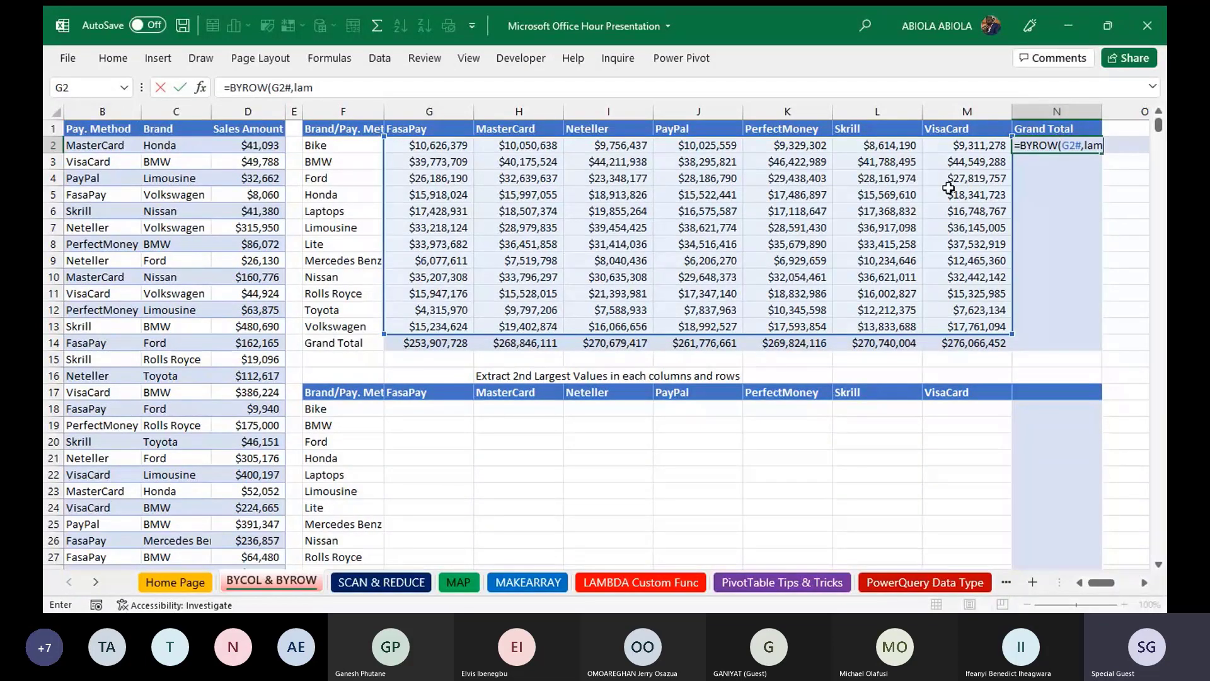
key(Tab)
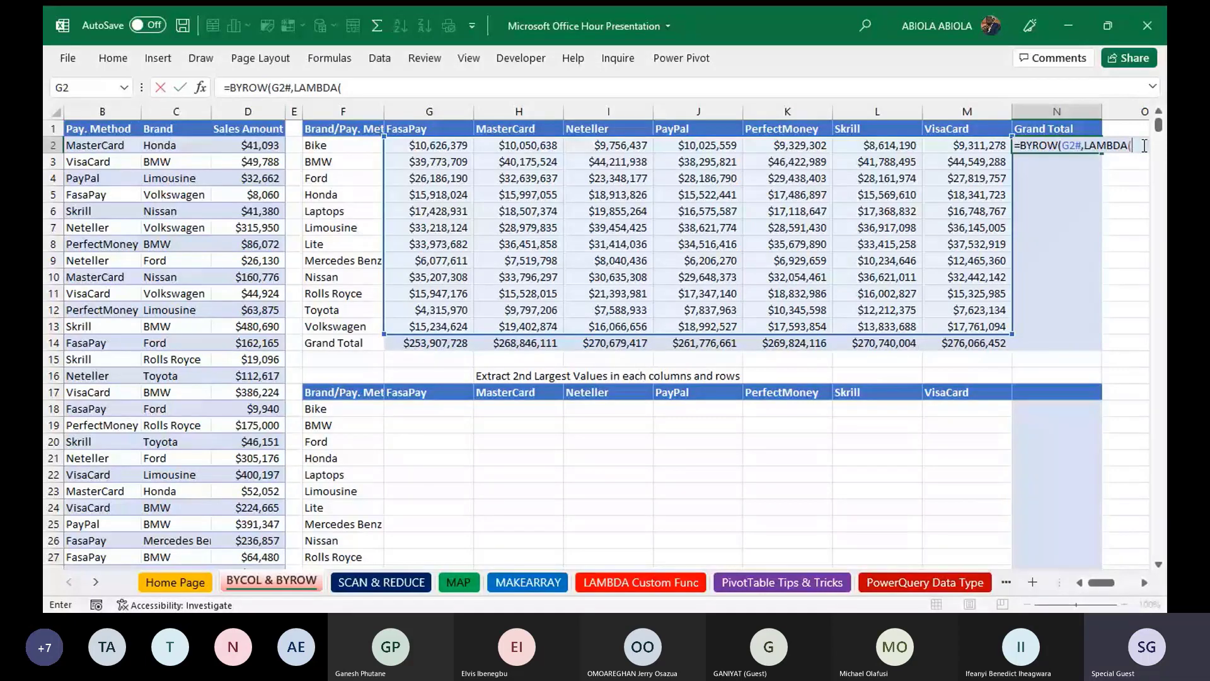
text(a,)
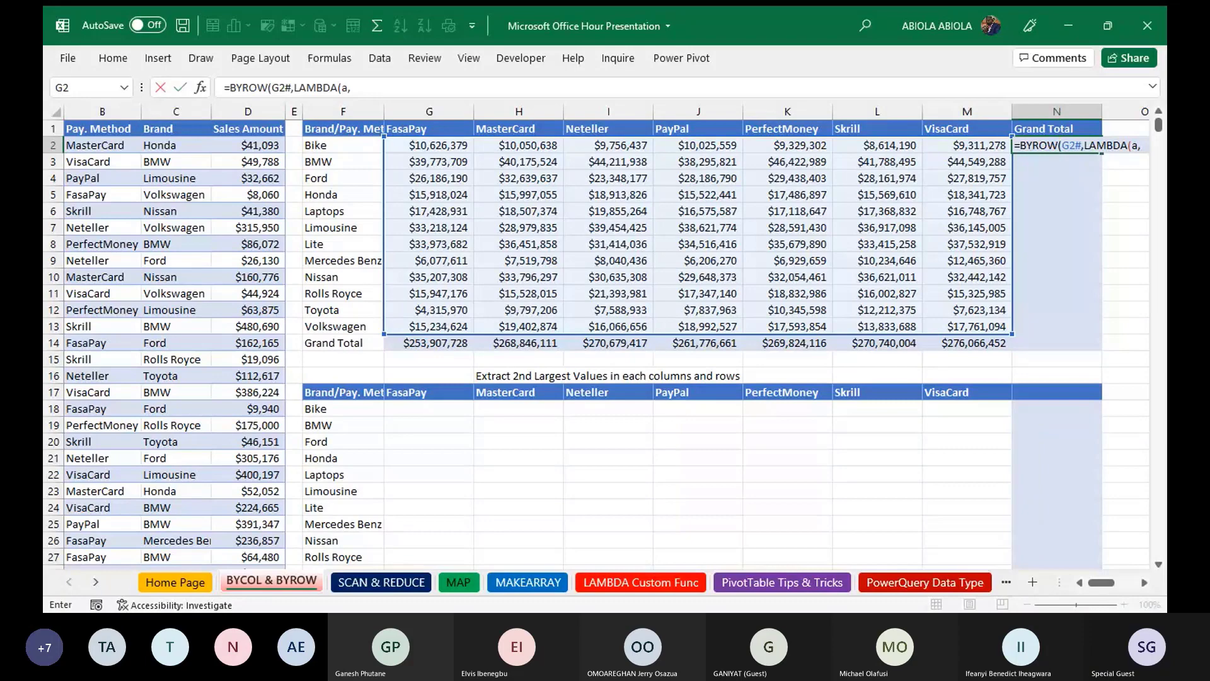
text(SUM(a)
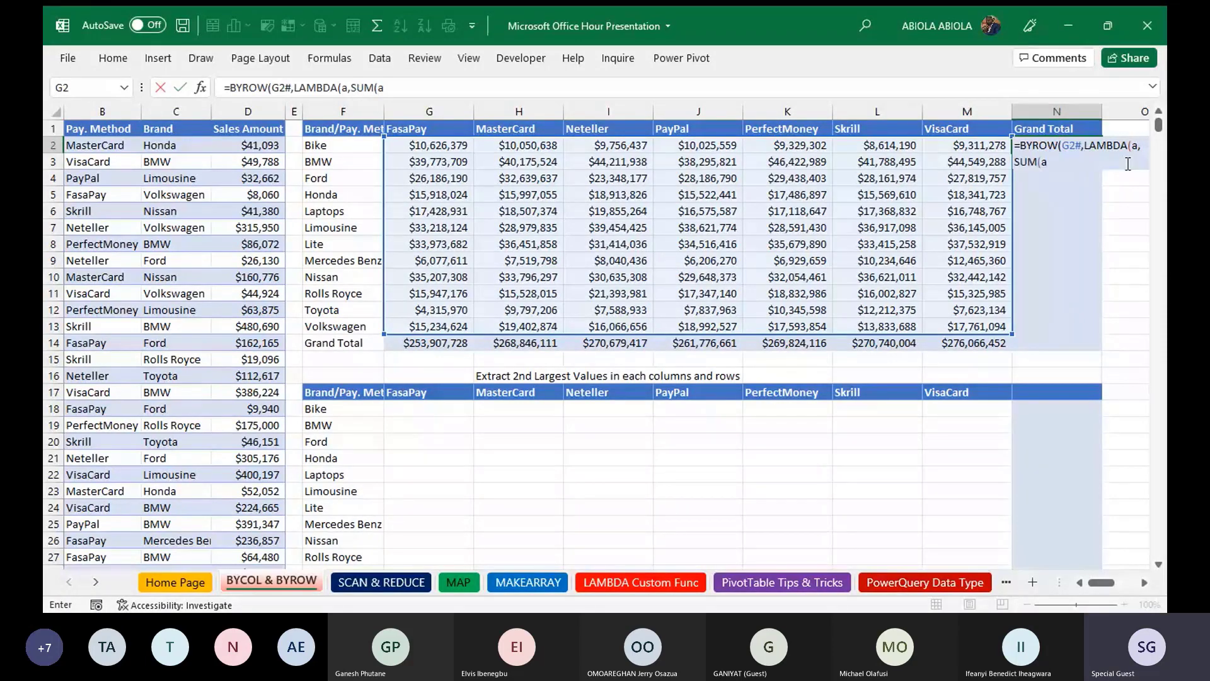
text())
key(Return)
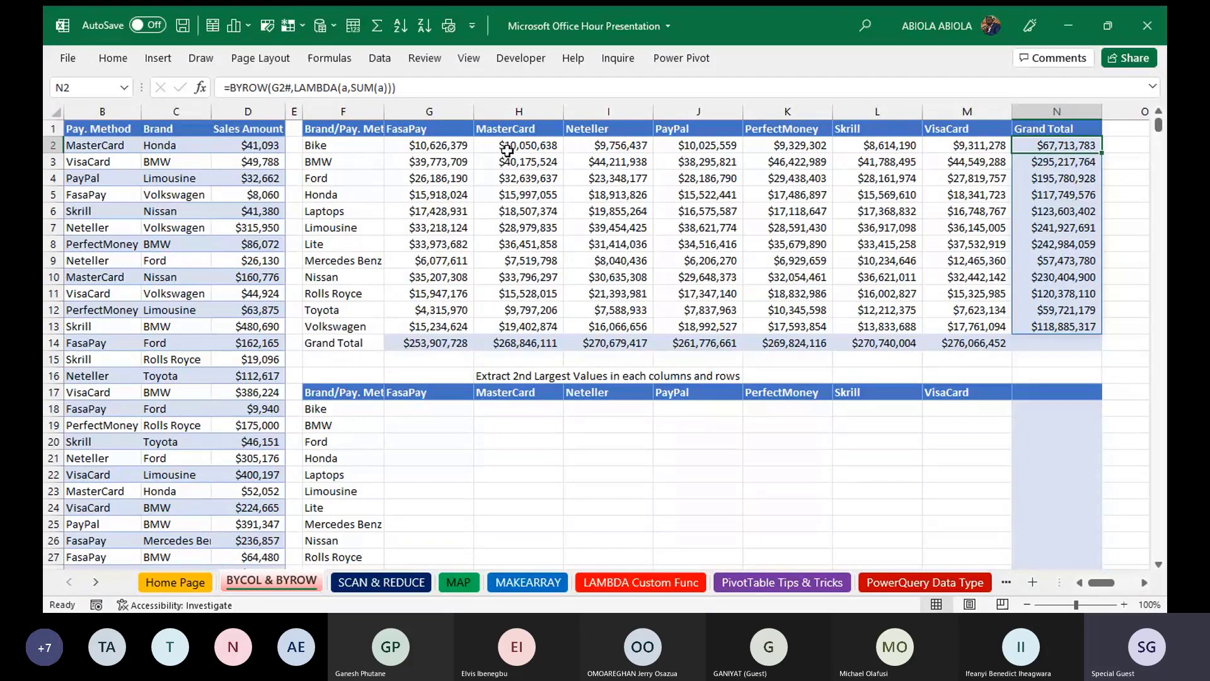
- Check the sum of the BMW row G3:M3 against its grand total in N3, and review the second-largest values heading
drag(429, 161, 967, 160)
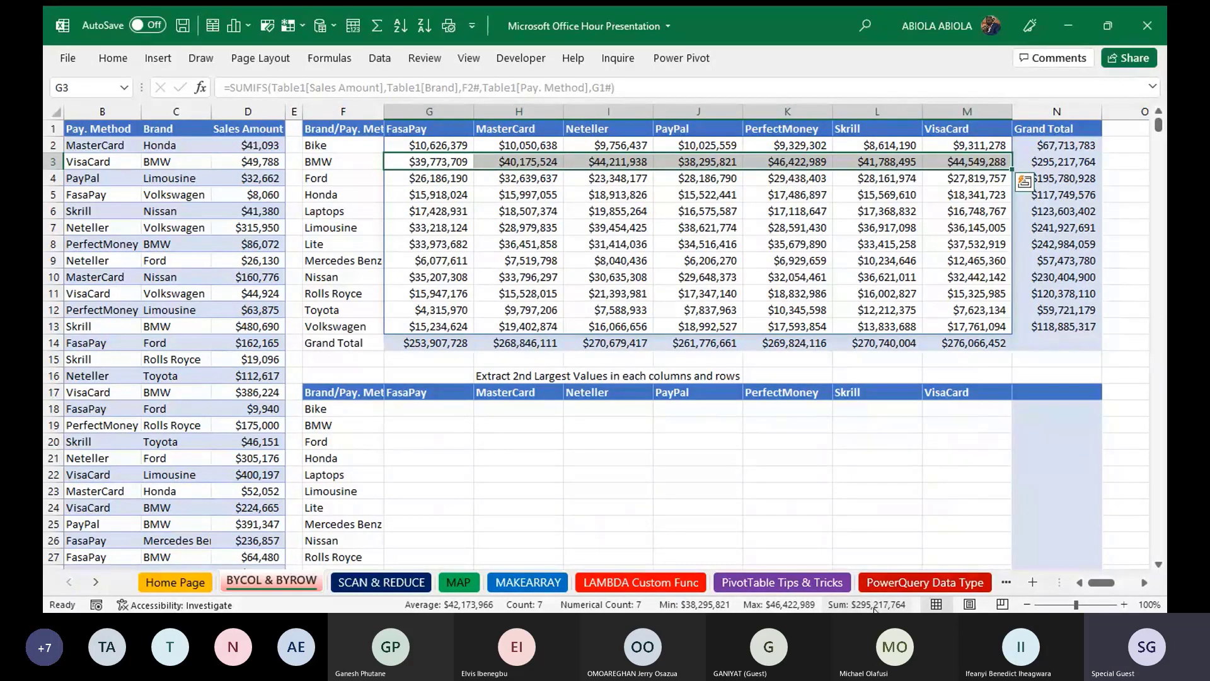
click(1047, 163)
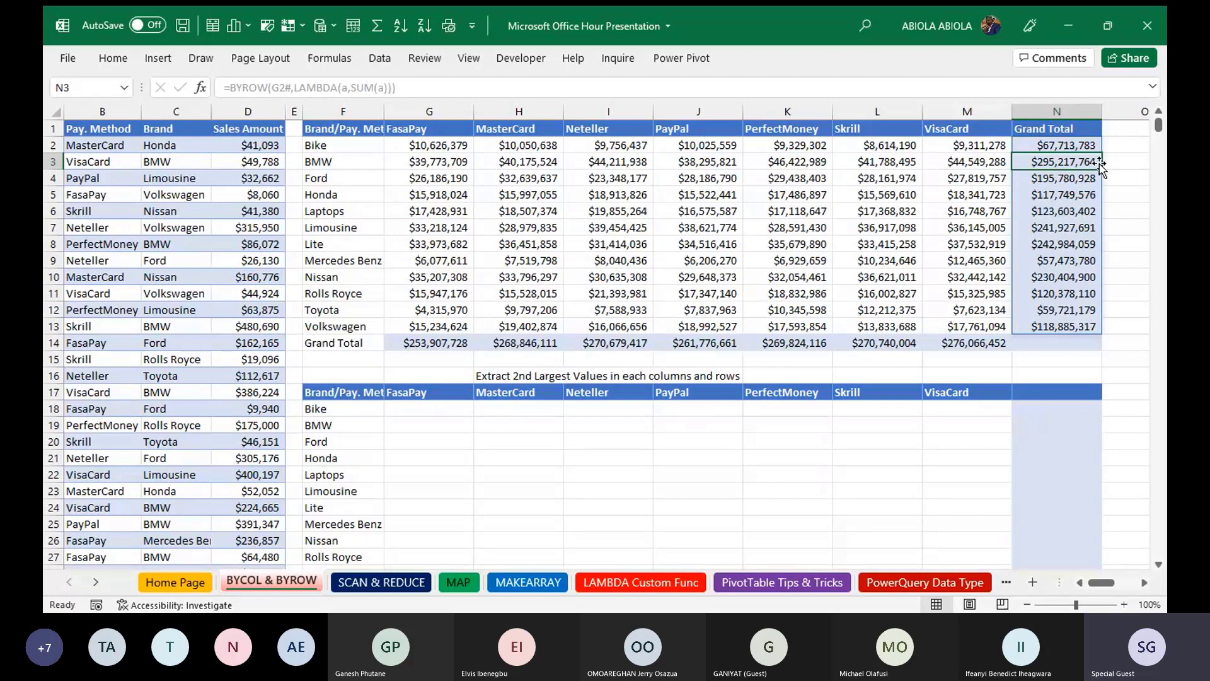
click(434, 408)
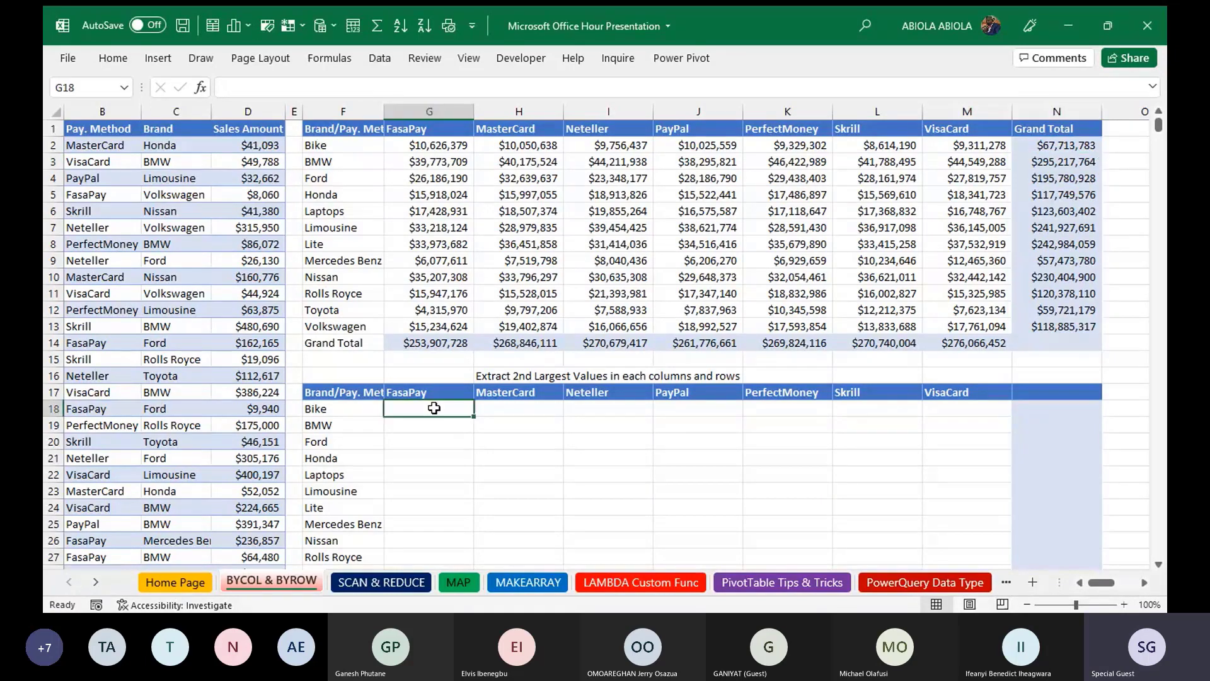
click(498, 372)
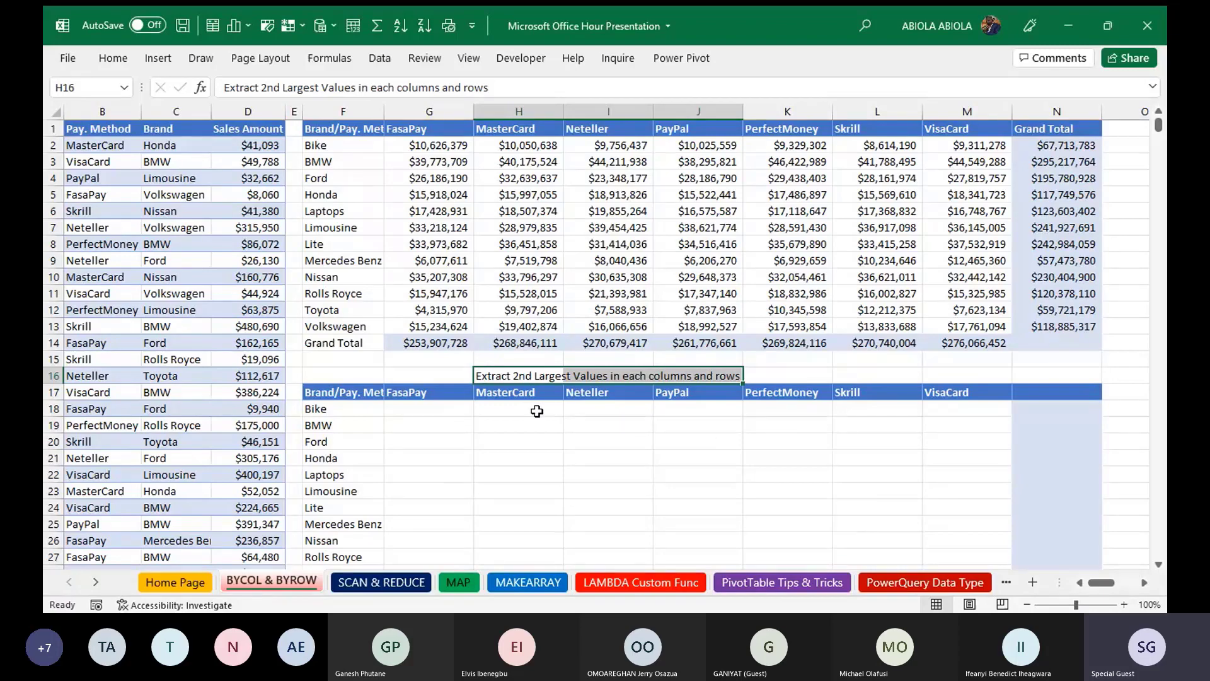
click(445, 410)
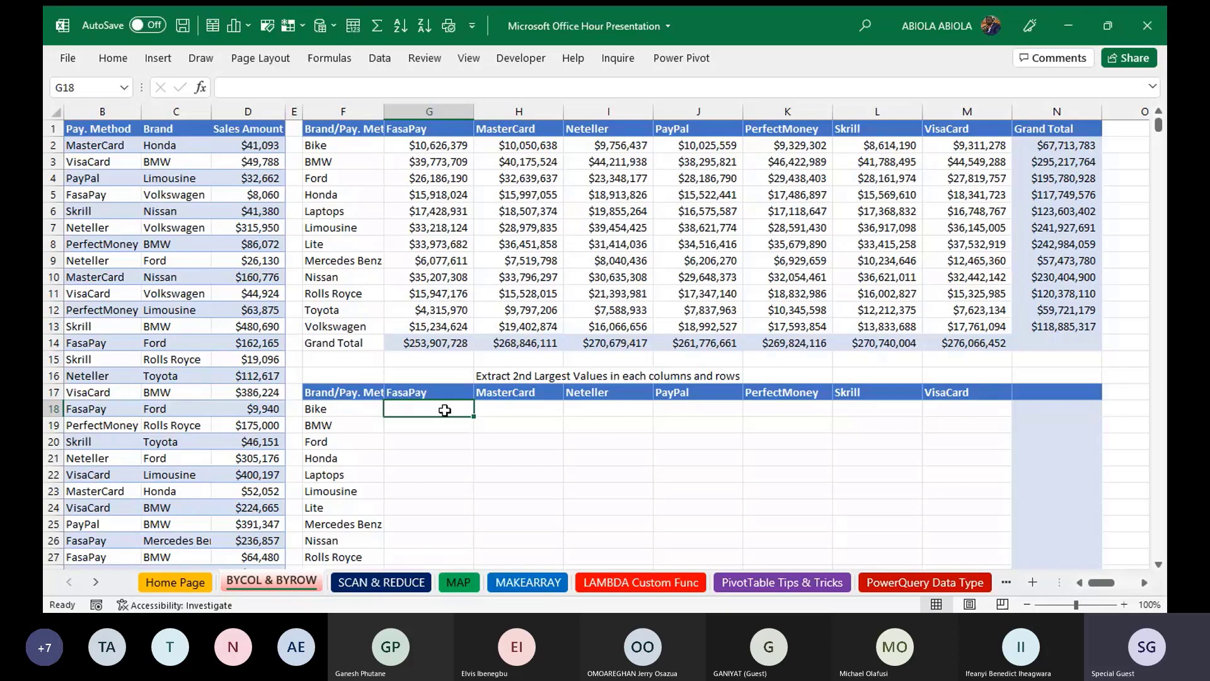
text(=)
key(Escape)
- Copy the SUMIFS formula text from G2 and enter it unchanged in G18 to fill the second summary table
click(436, 150)
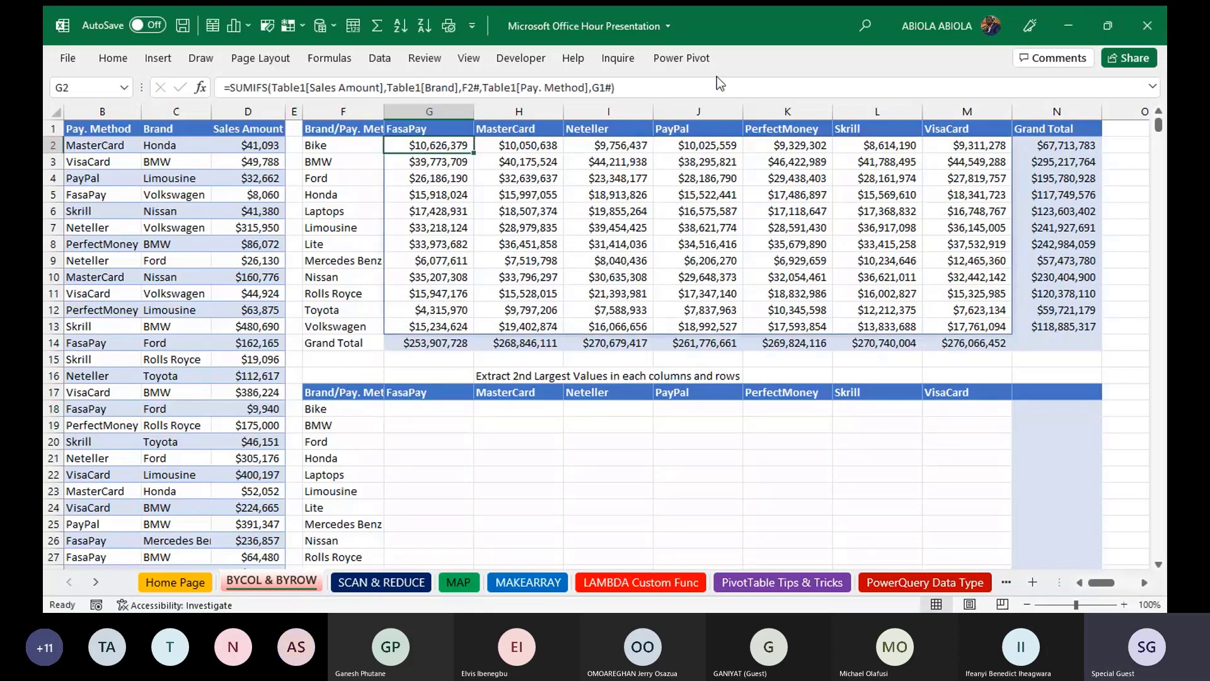
drag(615, 88, 462, 87)
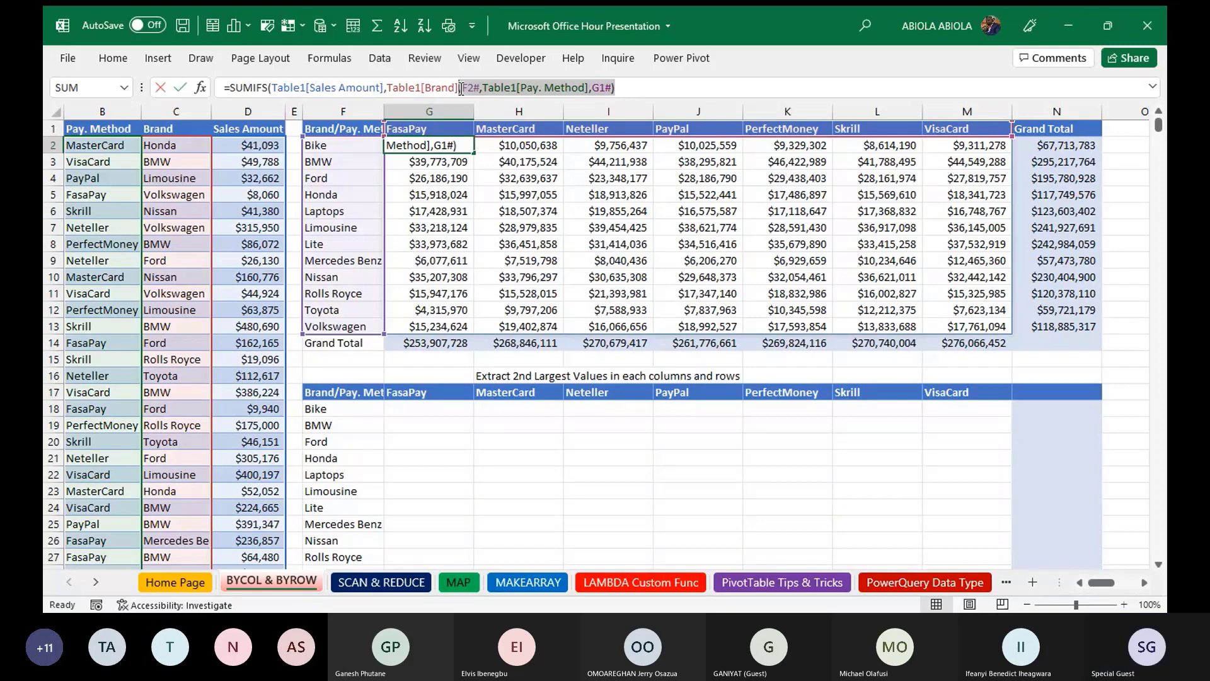
key(Escape)
click(446, 403)
text(=SUMIFS(Table1[Sales Amount],Table1[Brand],F2#,Table1[Pay. Method],G1#))
key(Down)
- Start a BYCOL formula in G30 below the second table, using the spilled range G18# as its array
key(Down)
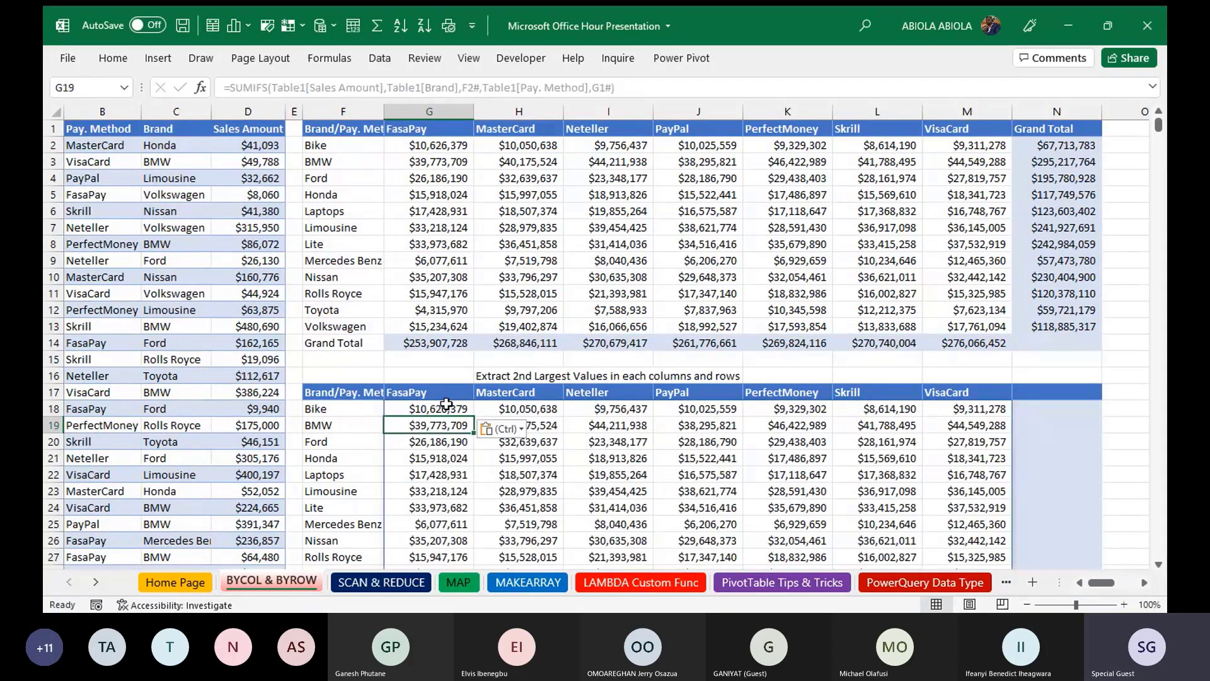
key(Down)
key(Down)
key(Down)
key(Down)
key(Down)
key(Down)
key(Down)
key(Down)
key(Down)
key(Down)
key(Down)
key(Down)
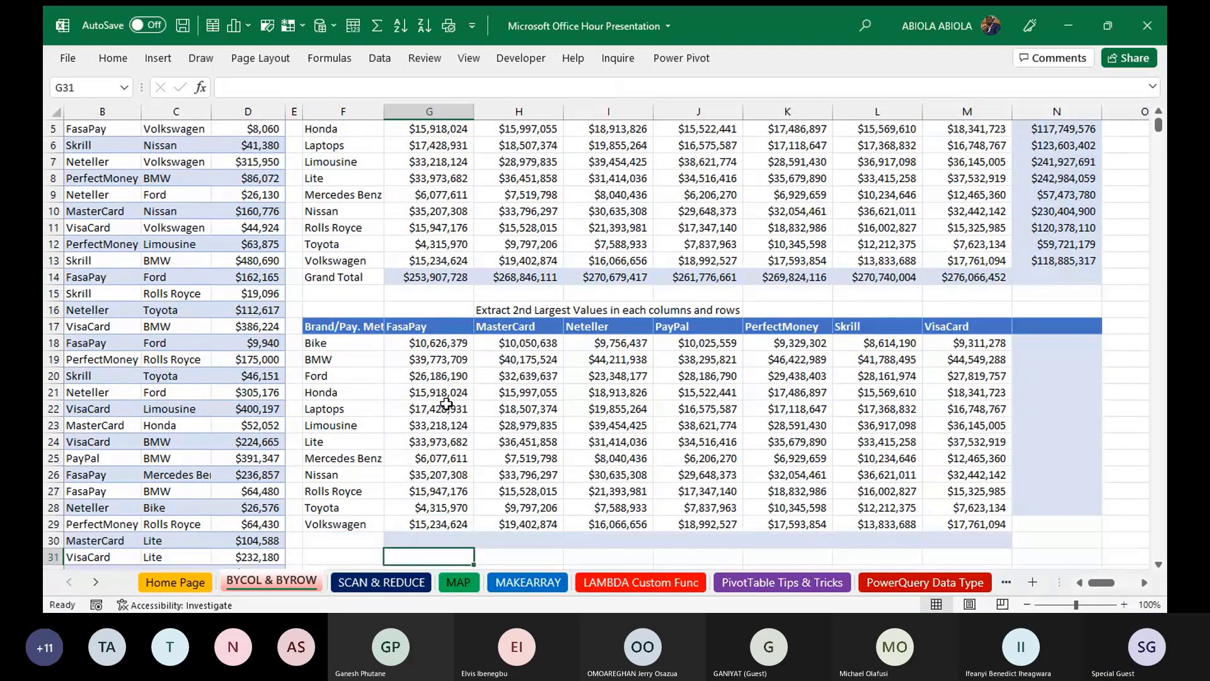
click(445, 521)
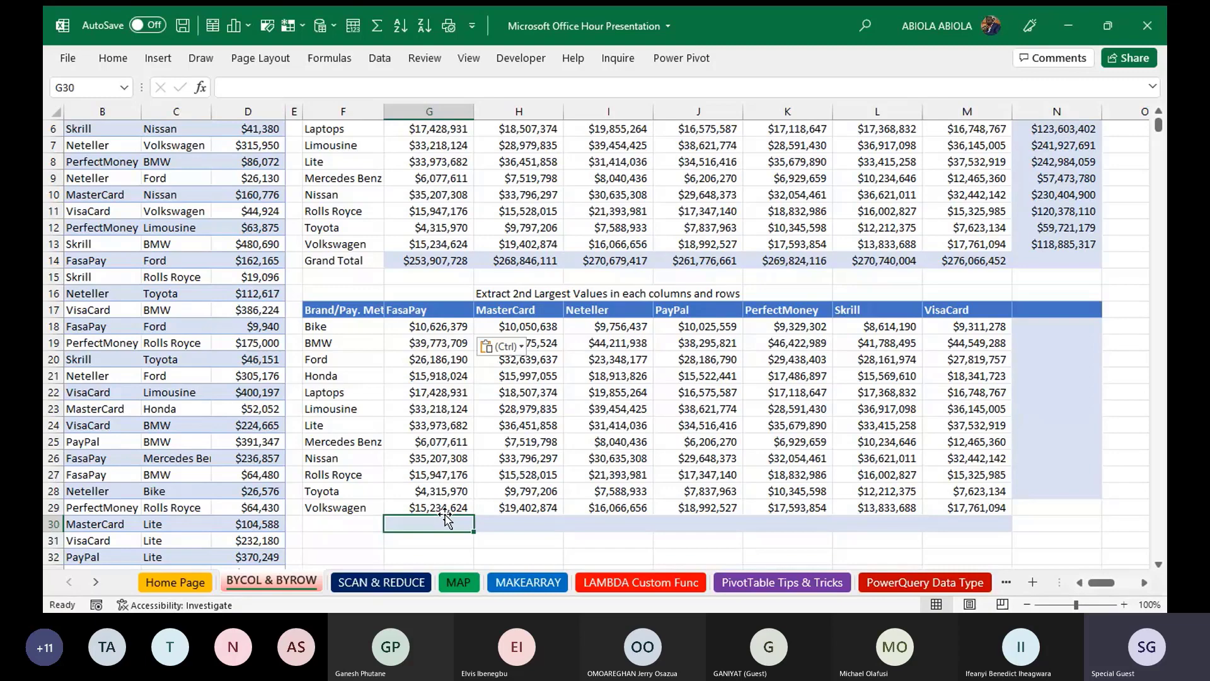
text(=bycol)
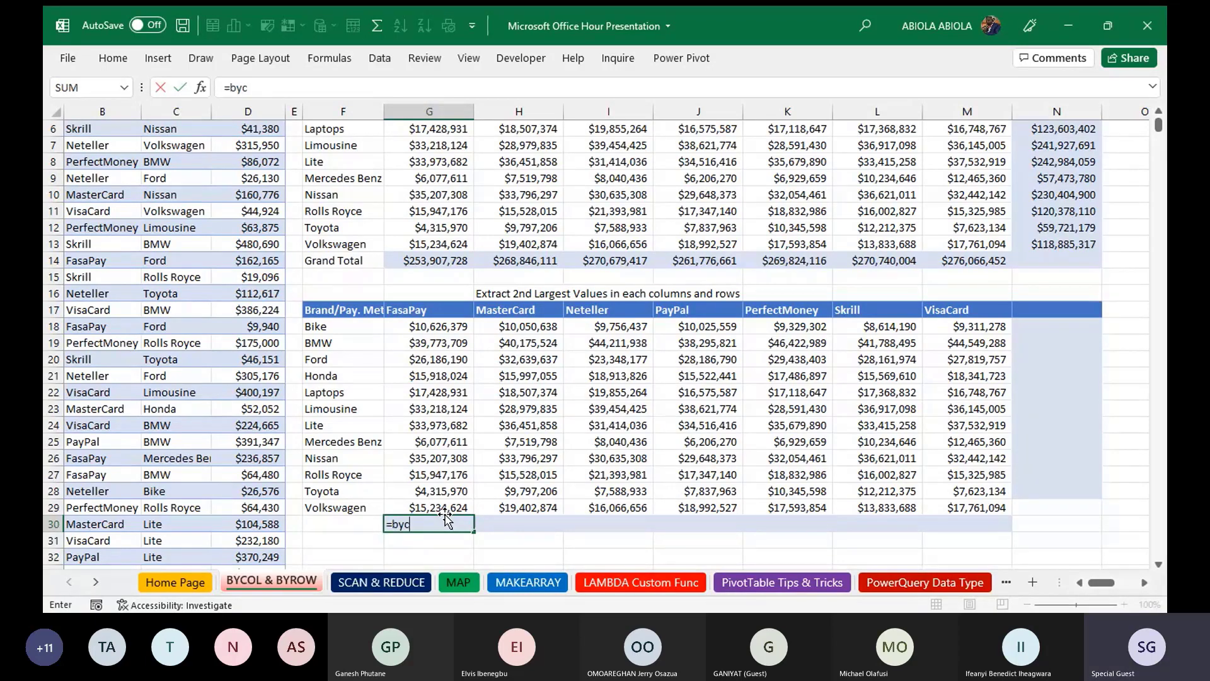
key(Tab)
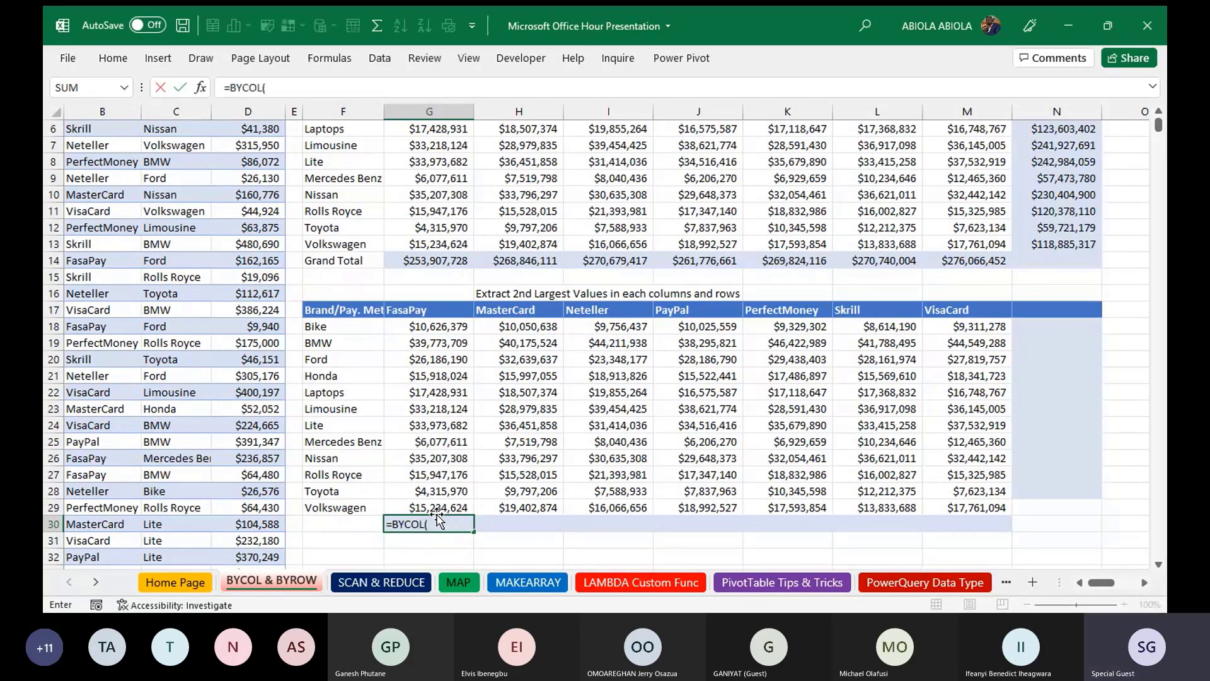
click(416, 323)
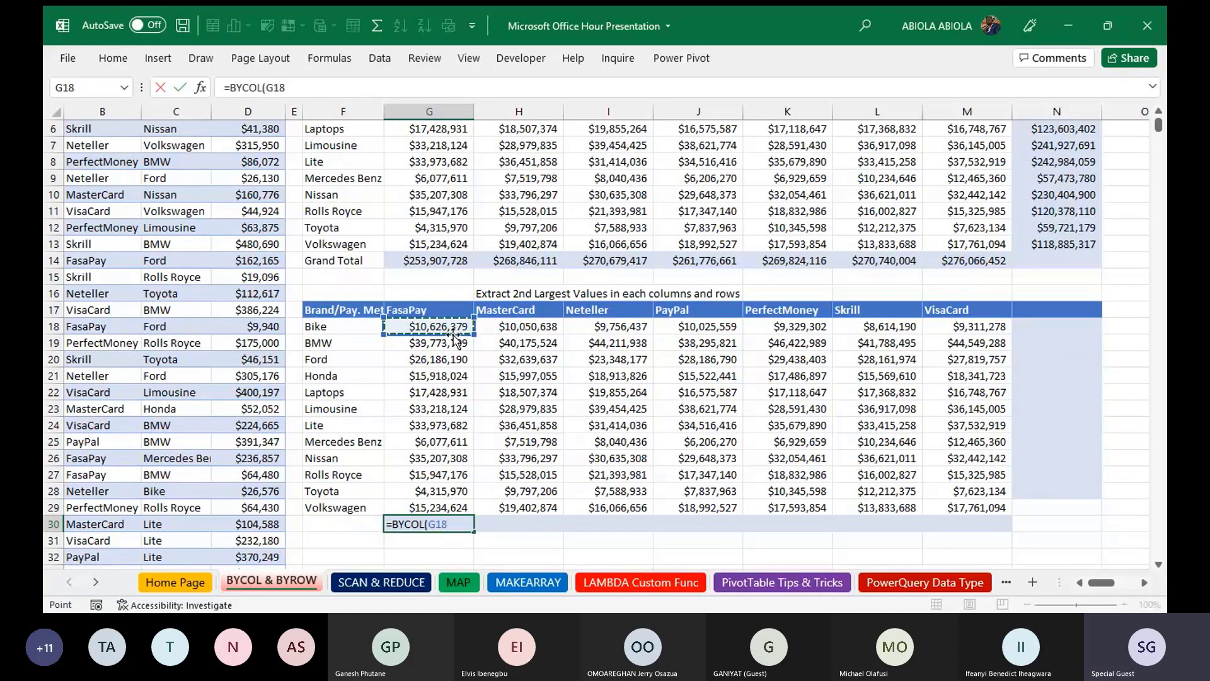
text(#)
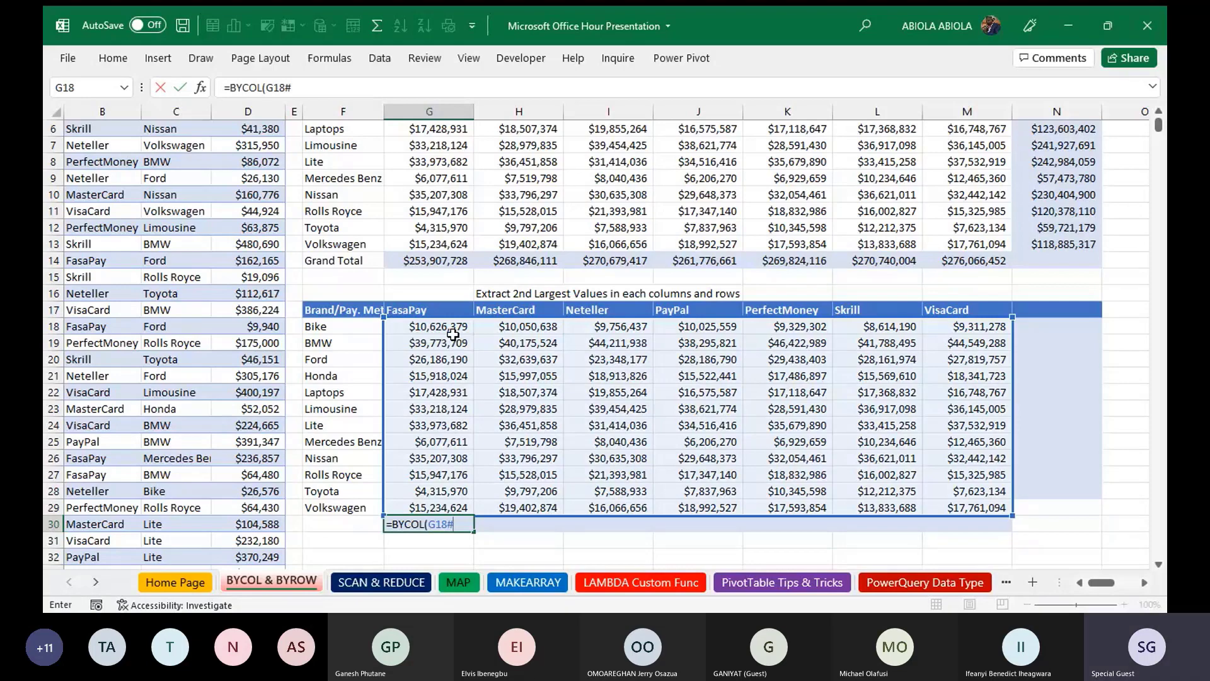
- Complete the BYCOL formula in G30 with LAMBDA(a,LARGE(a,2)) to extract each column's second-largest value, and enter it
text(,LAMBDA()
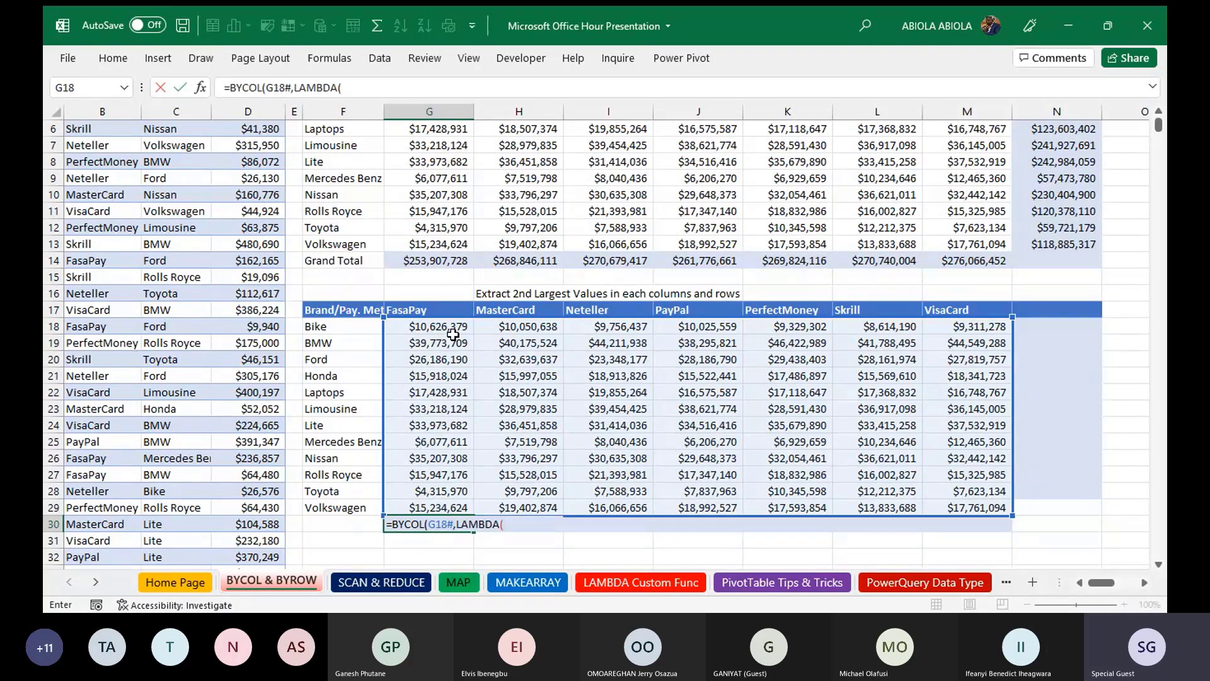
text(a,)
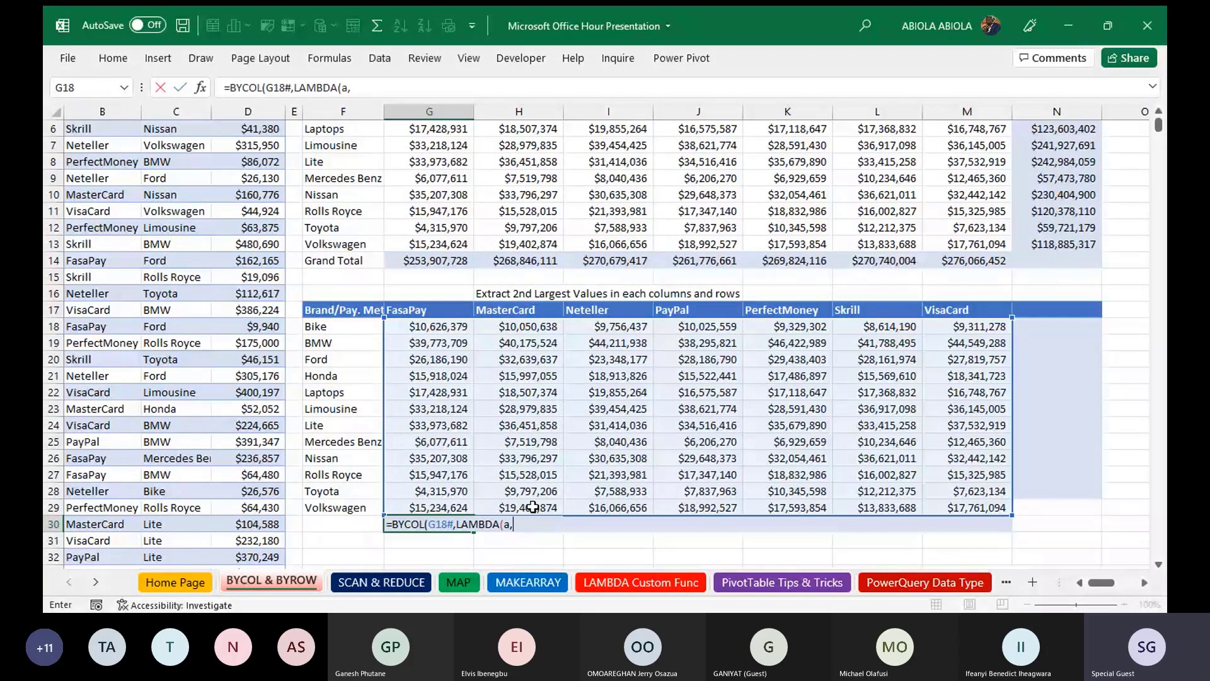
text(l)
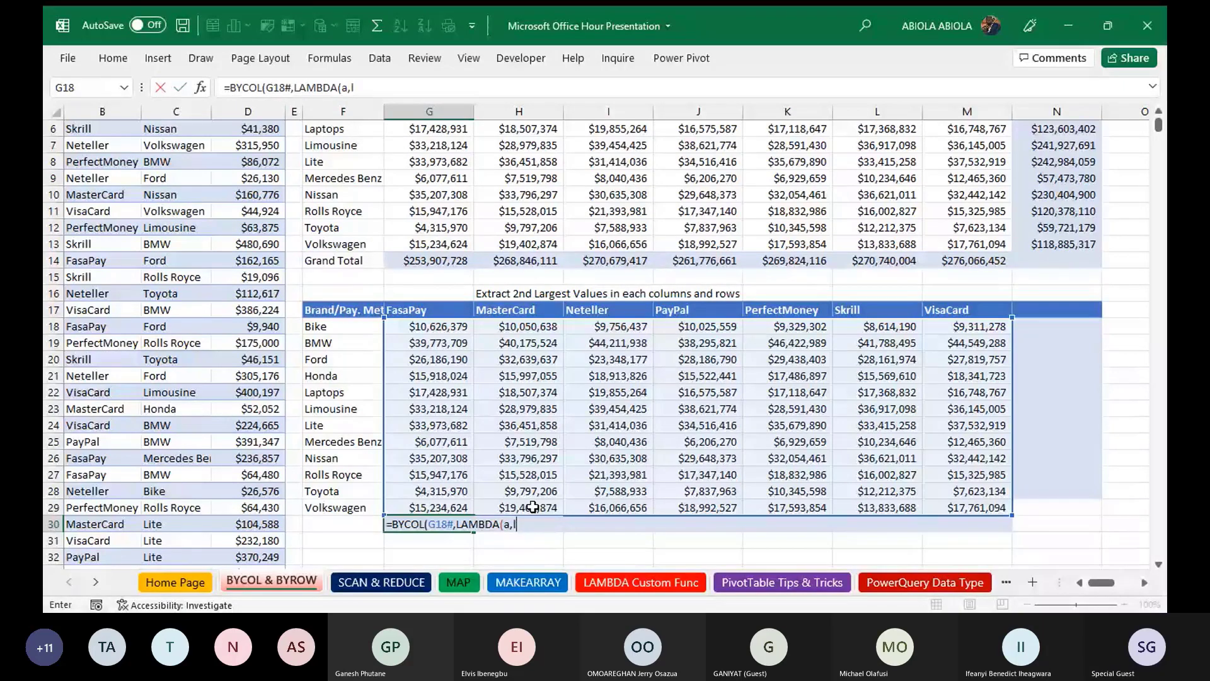
text(ar)
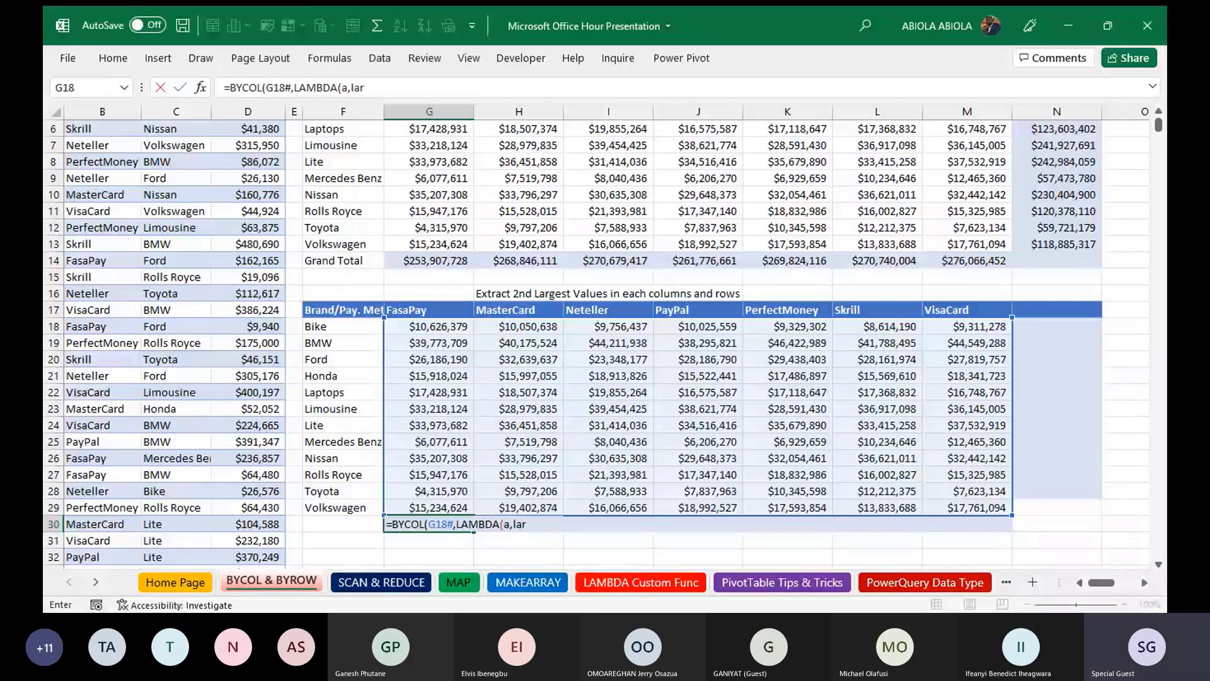
key(Tab)
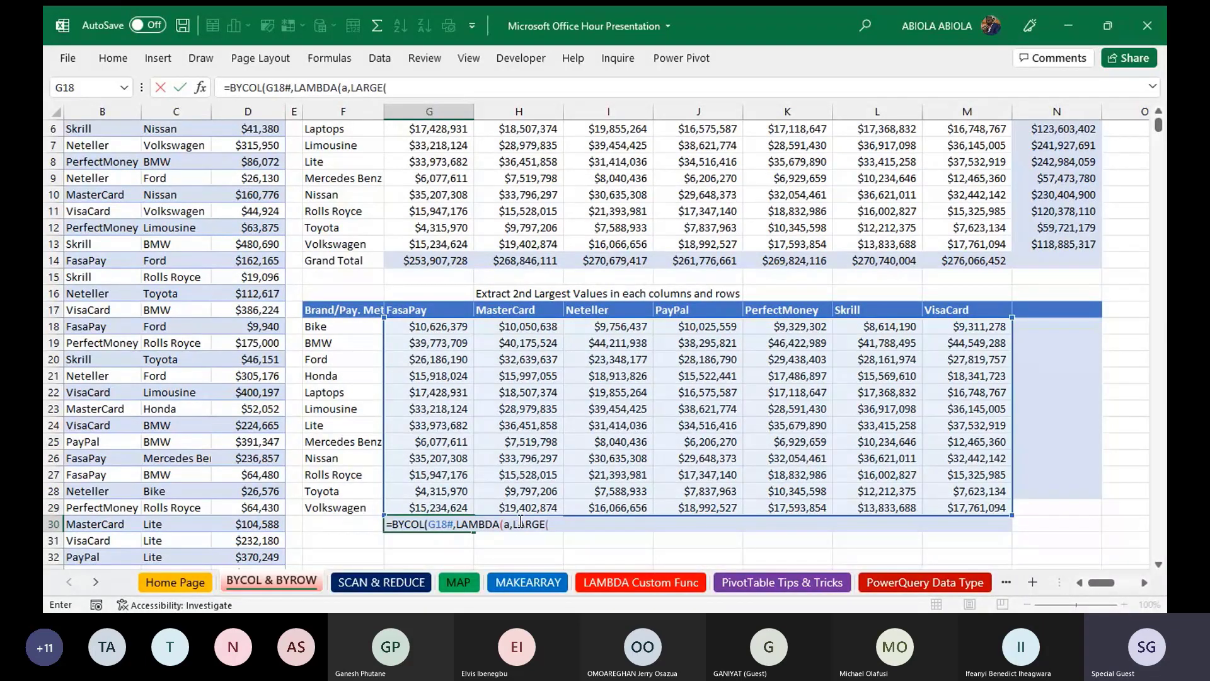
text(a,)
text(2))))
key(ctrl+Return)
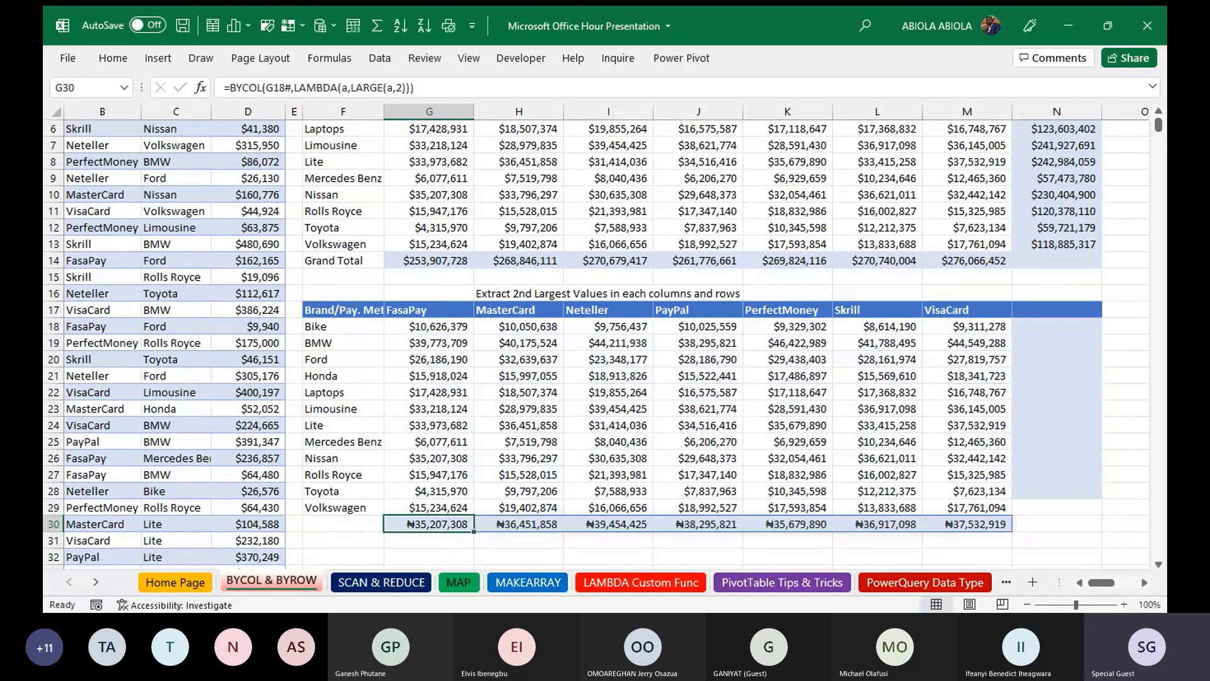
- Format the second-largest values in G30:M30 as dollar currency with two decimals and compare them with the FasaPay column
drag(417, 327, 418, 506)
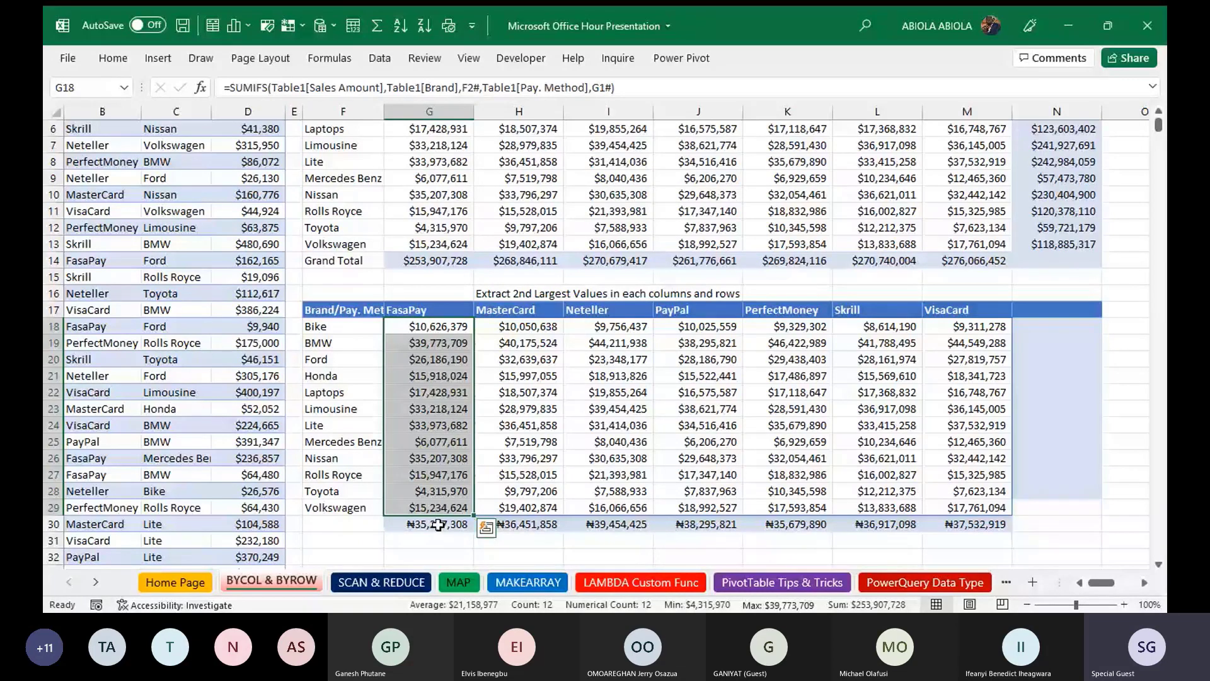
drag(438, 525, 967, 525)
key(ctrl+shift+4)
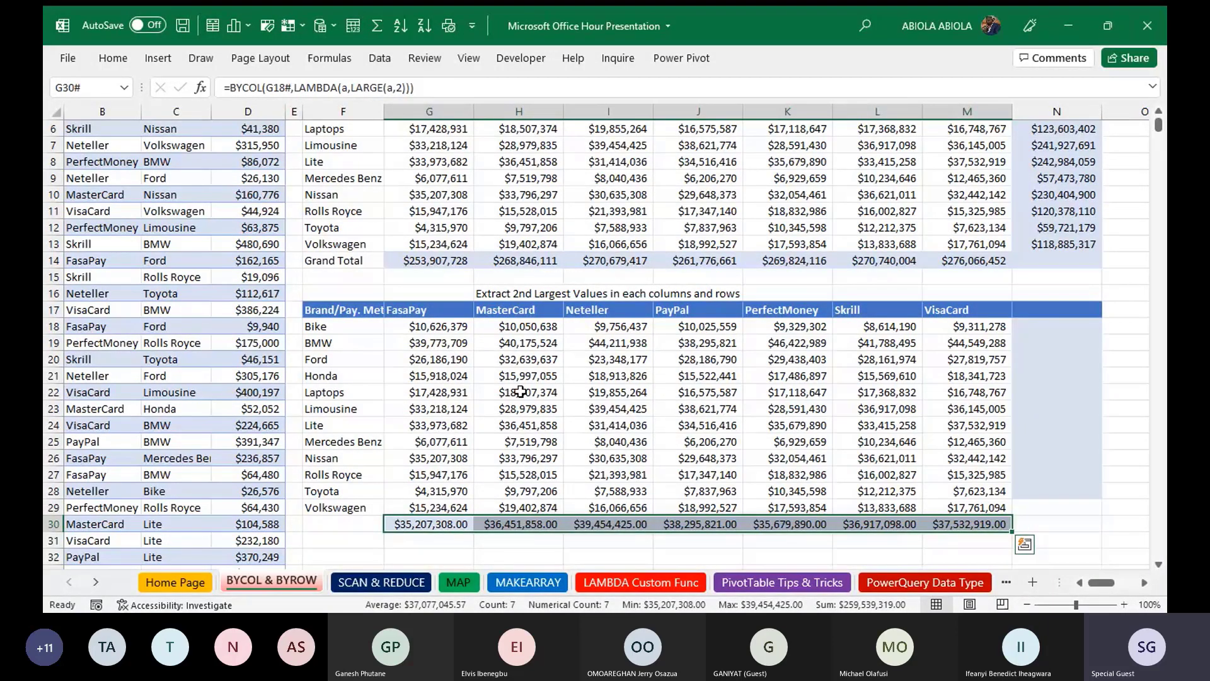
drag(445, 344, 443, 506)
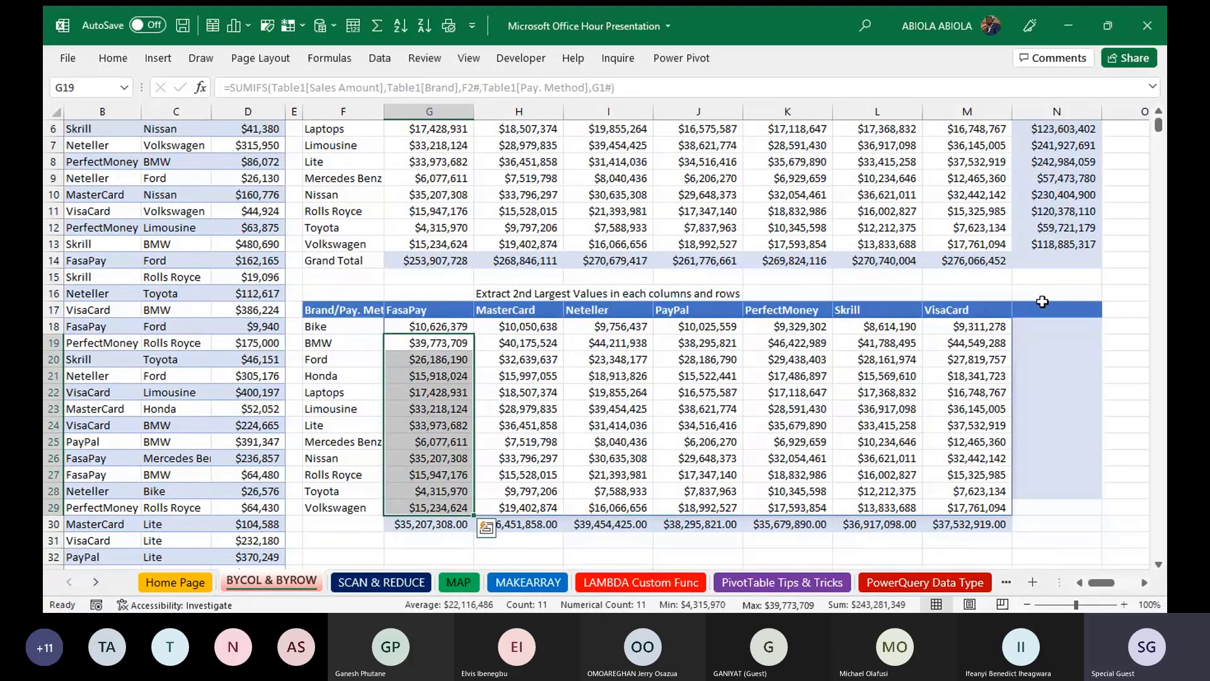
- Enter a BYROW formula in N18 over G18# with LAMBDA(a,LARGE(a,2)) to extract each row's second-largest value
double_click(1050, 324)
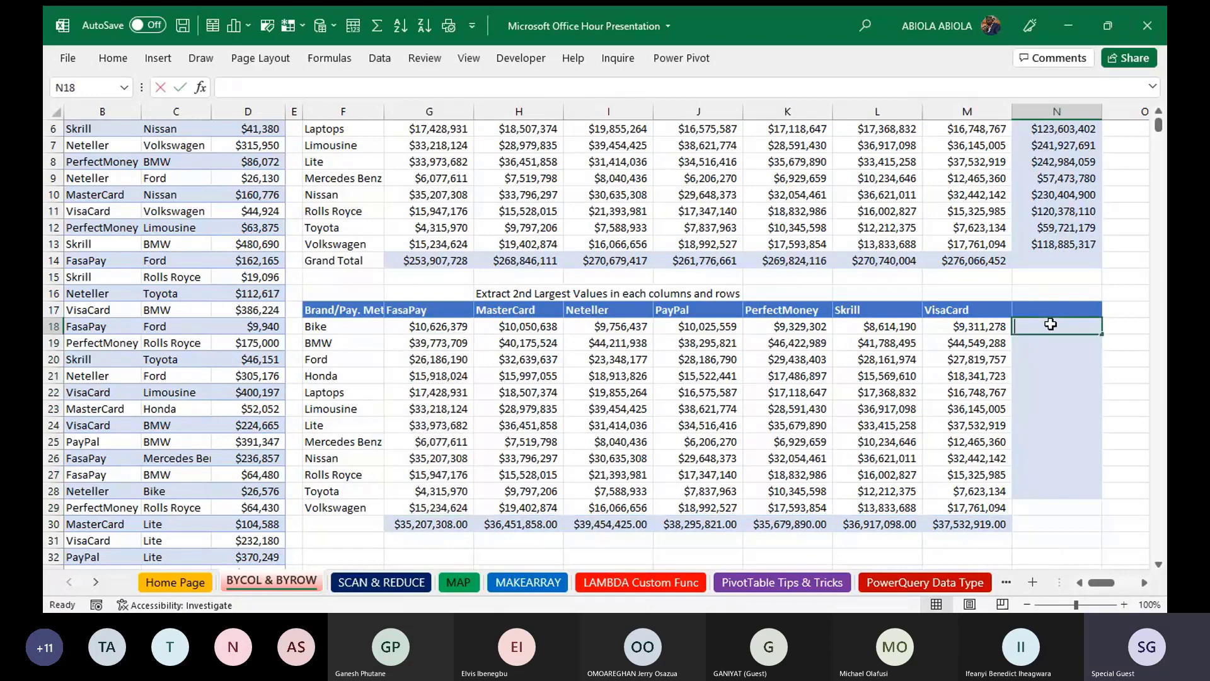
text(=)
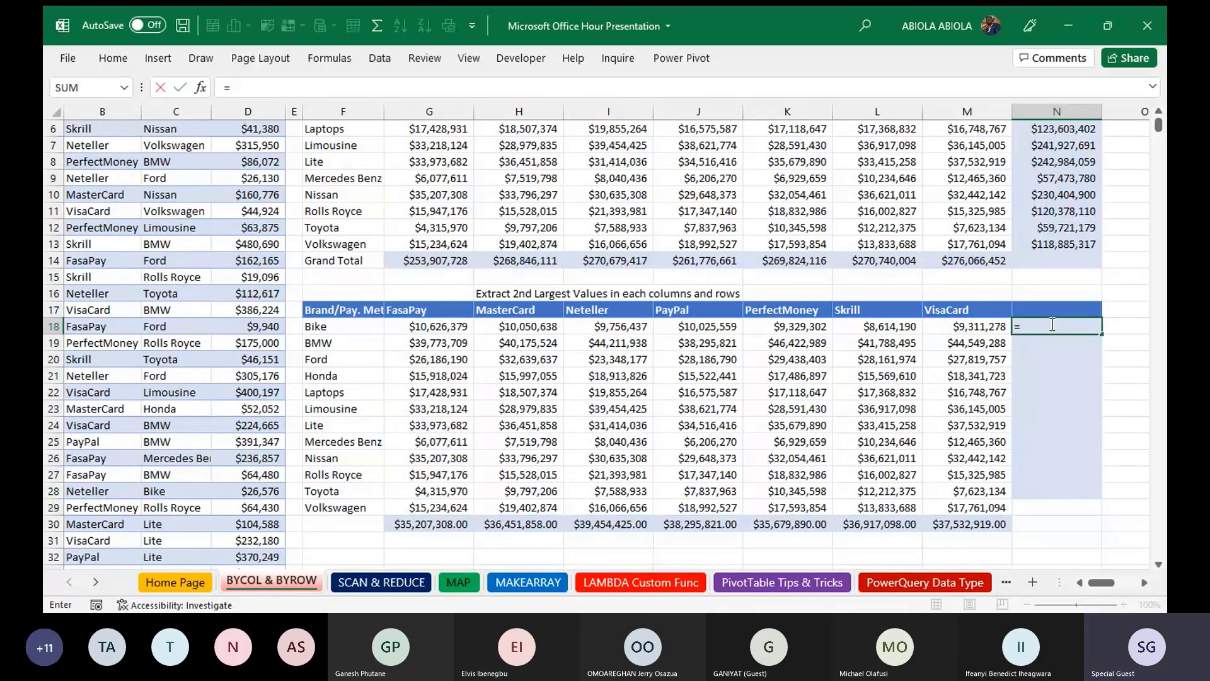
text(BYROW()
click(429, 327)
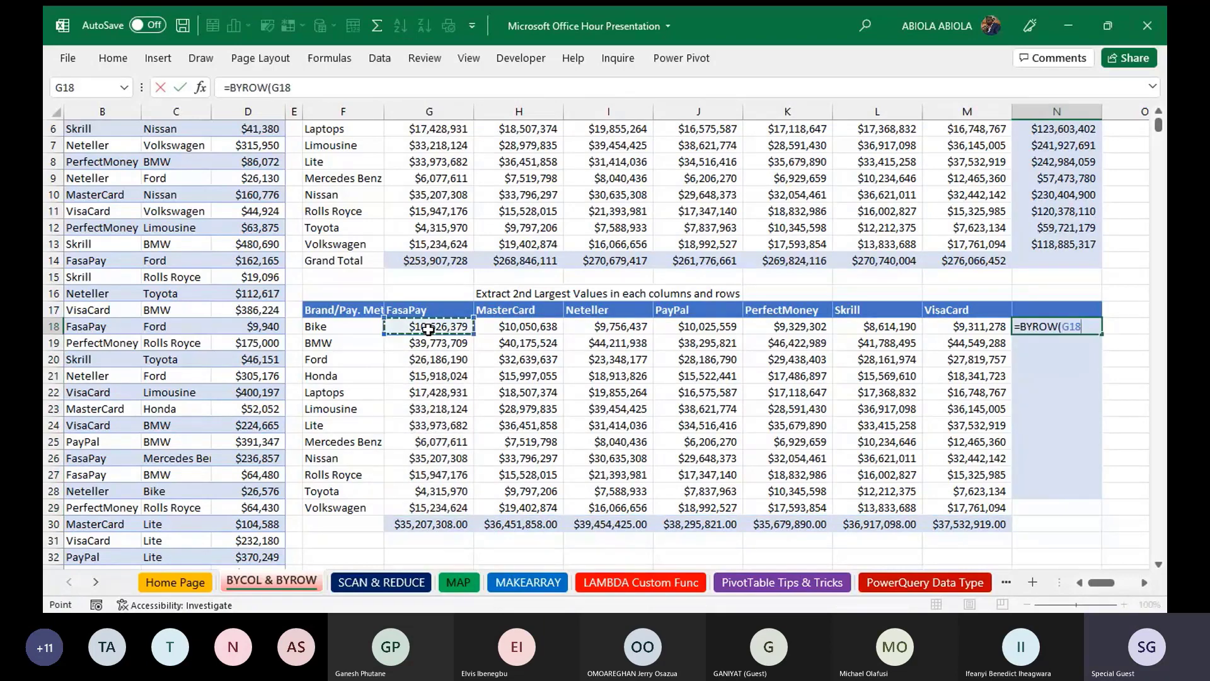
text(#)
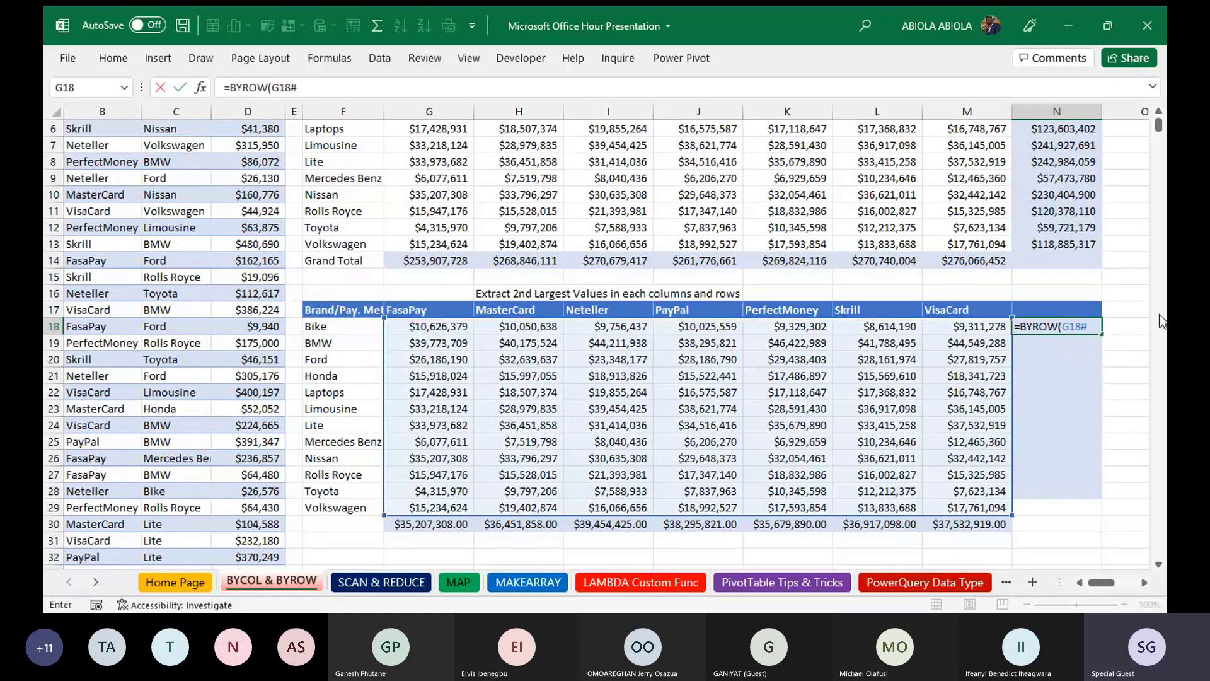
text(,LAMBDA(a)
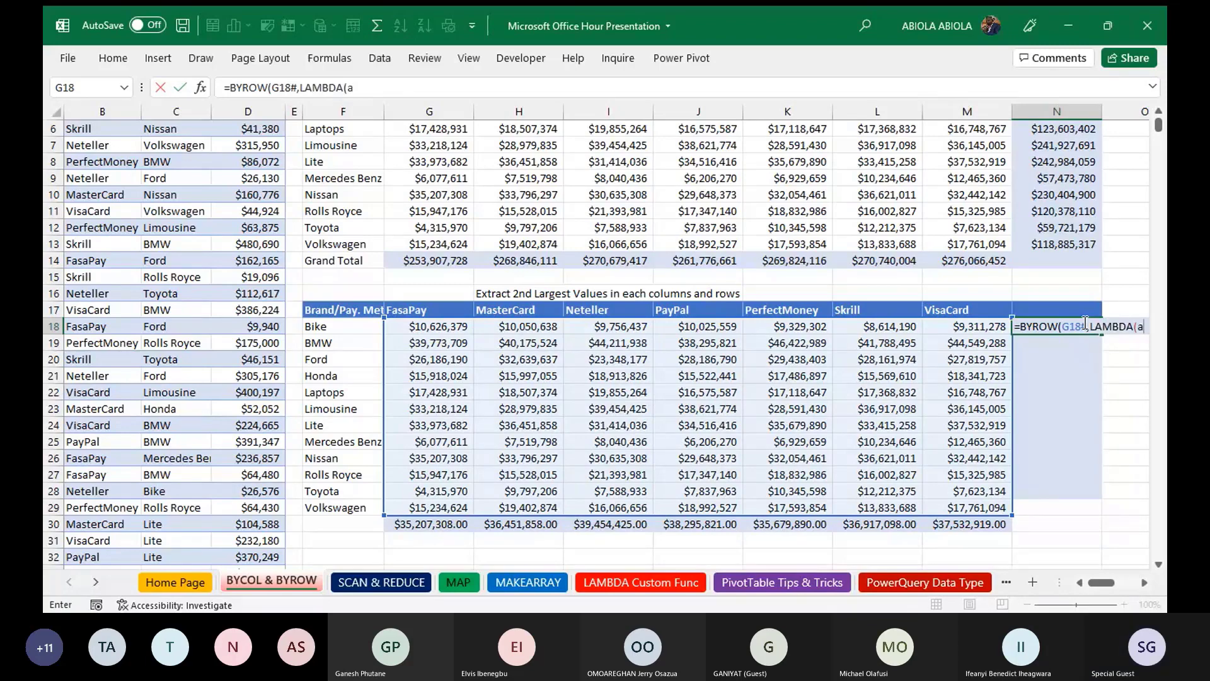
text(,)
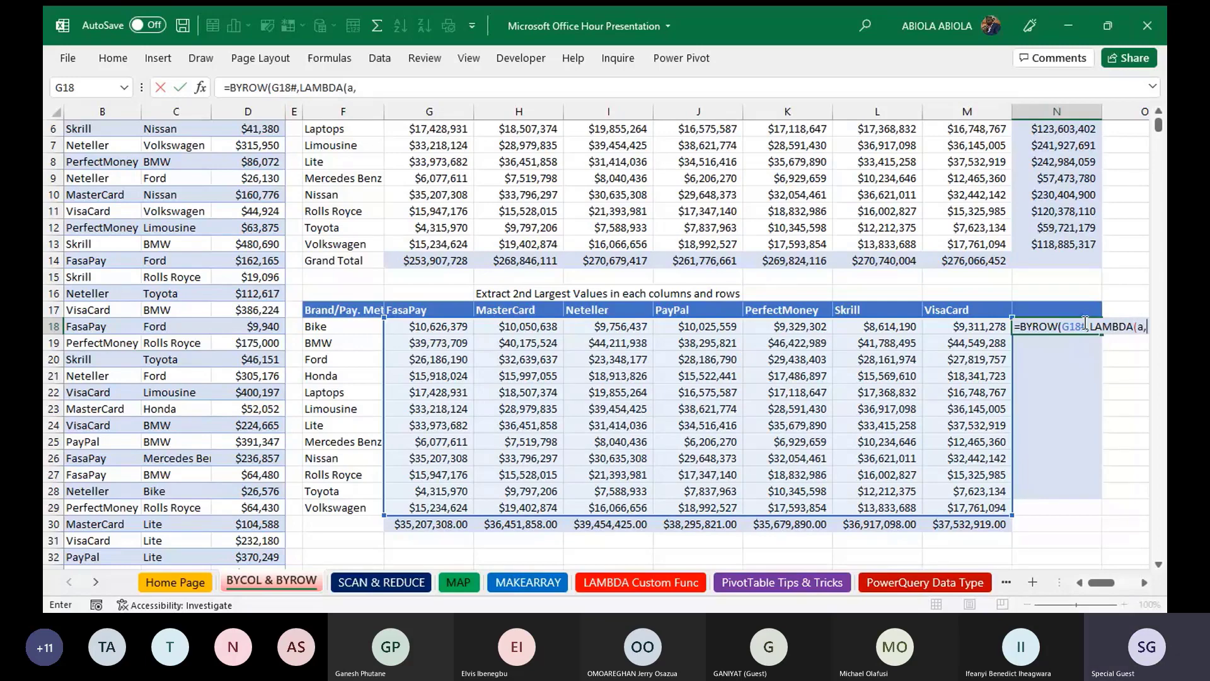
text(LARGE(a)
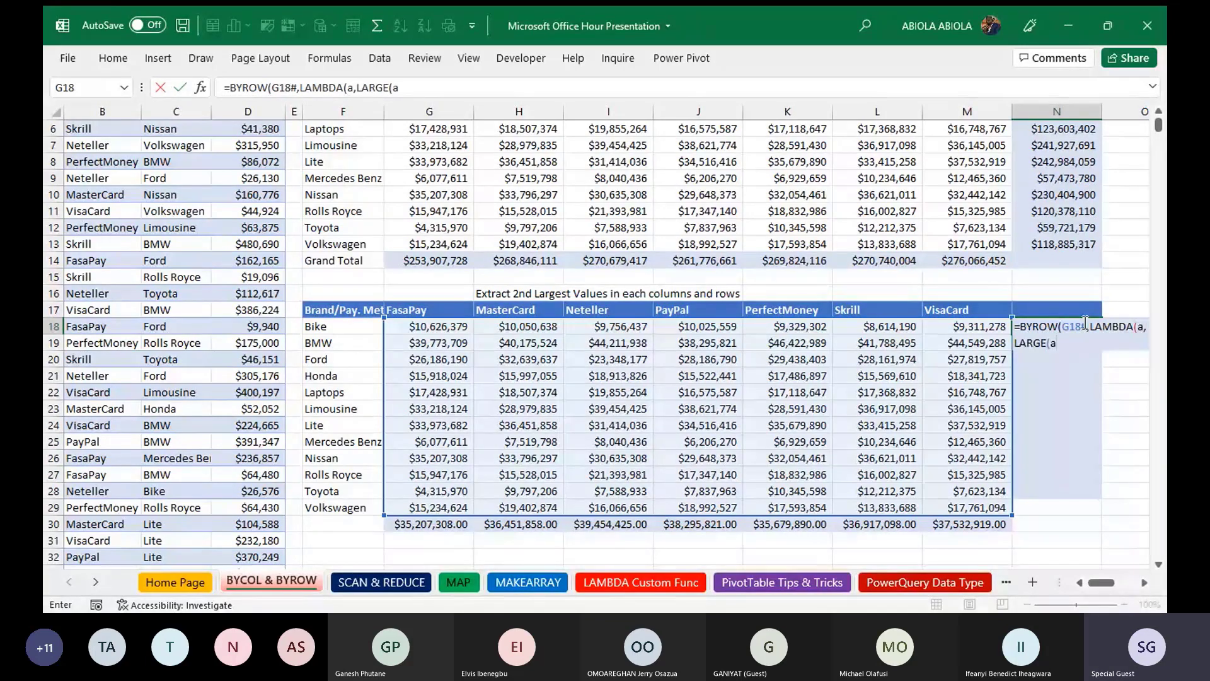
text(,2))))
key(ctrl+Return)
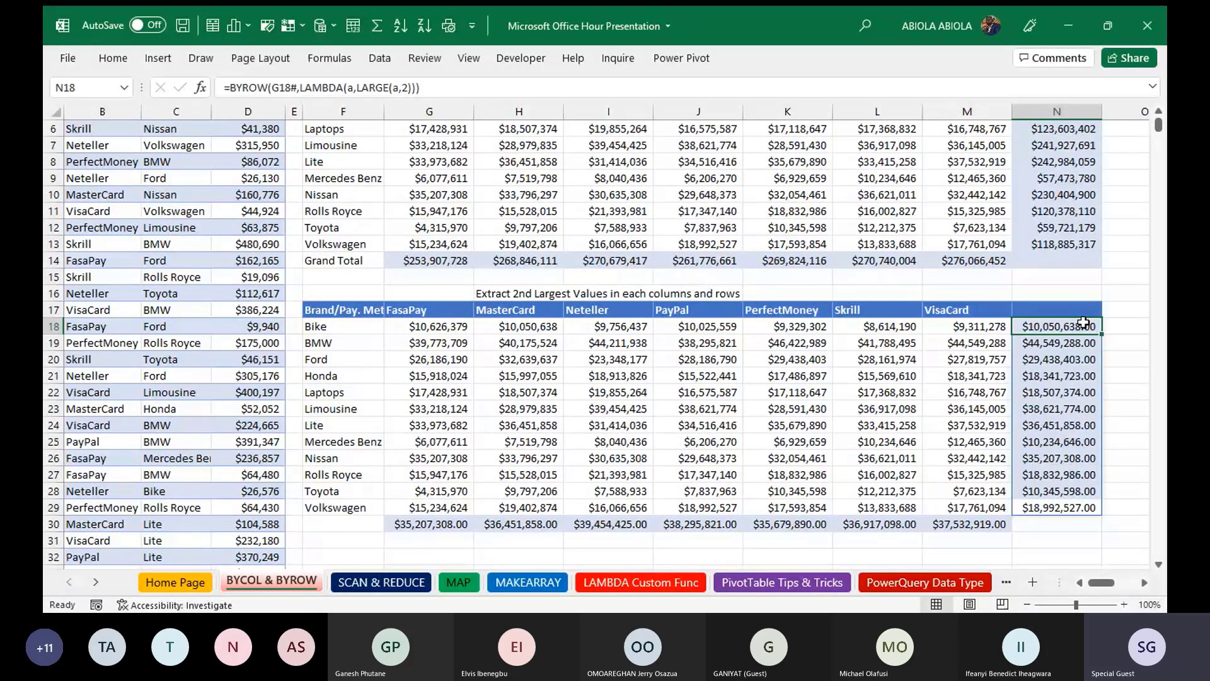
- Switch to the SCAN & REDUCE sheet
click(370, 583)
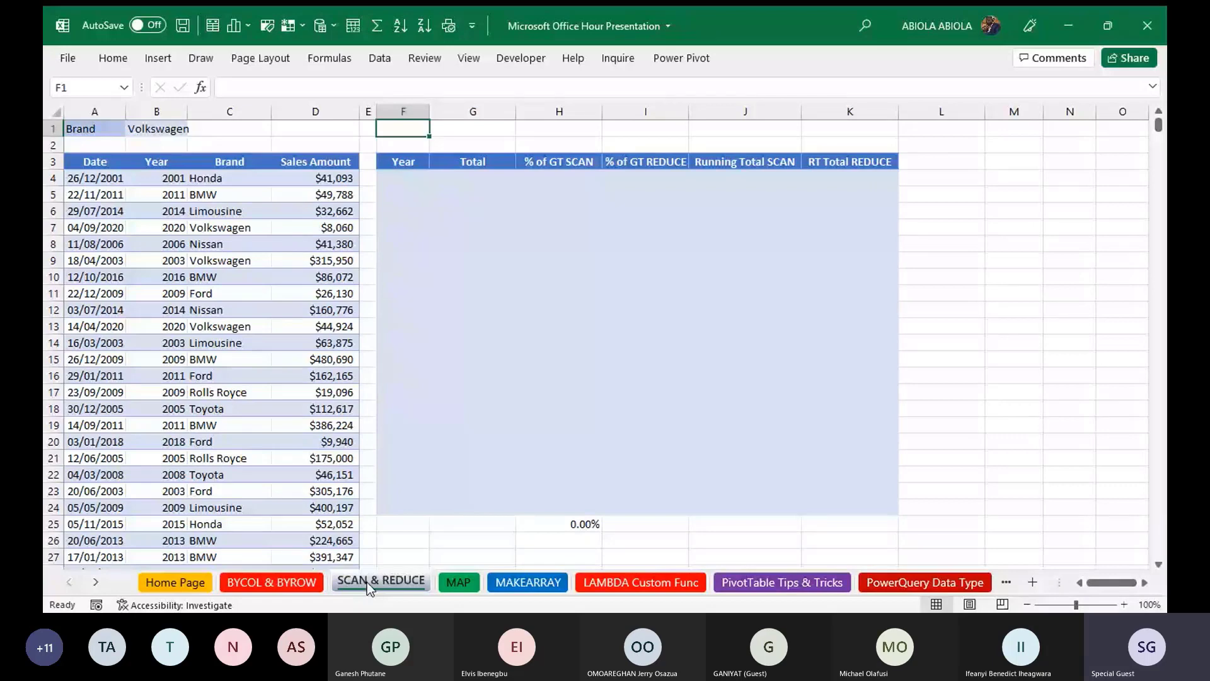
text(=sc)
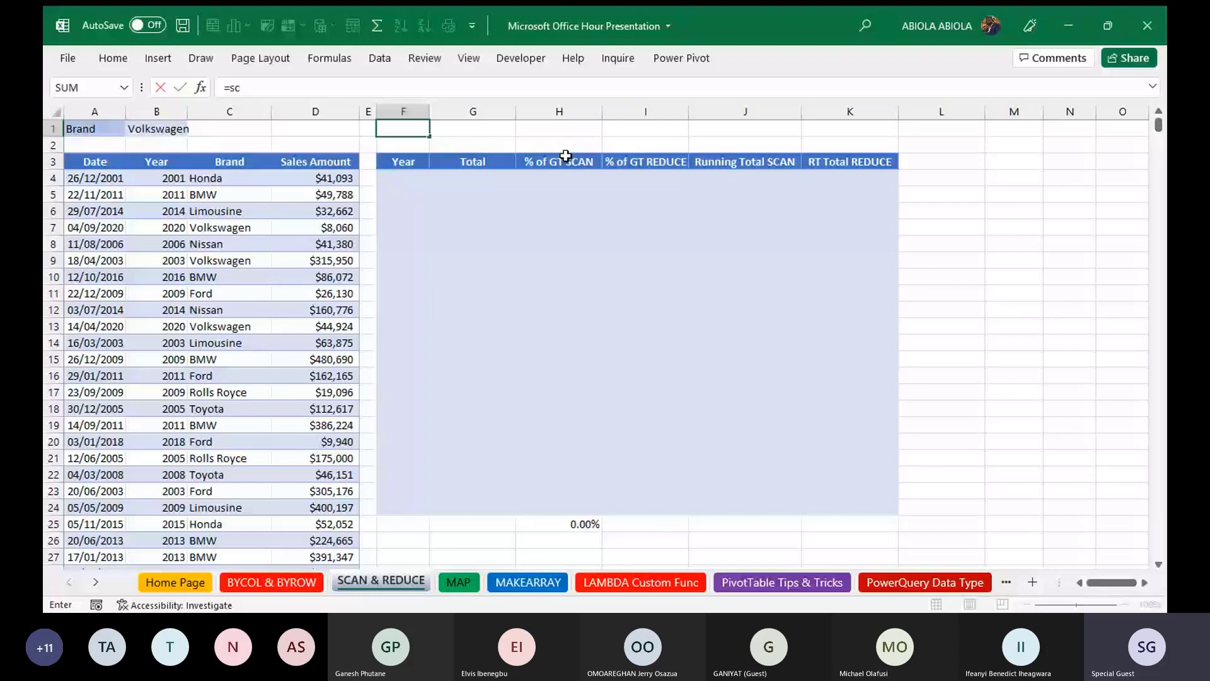
key(Tab)
key(Return)
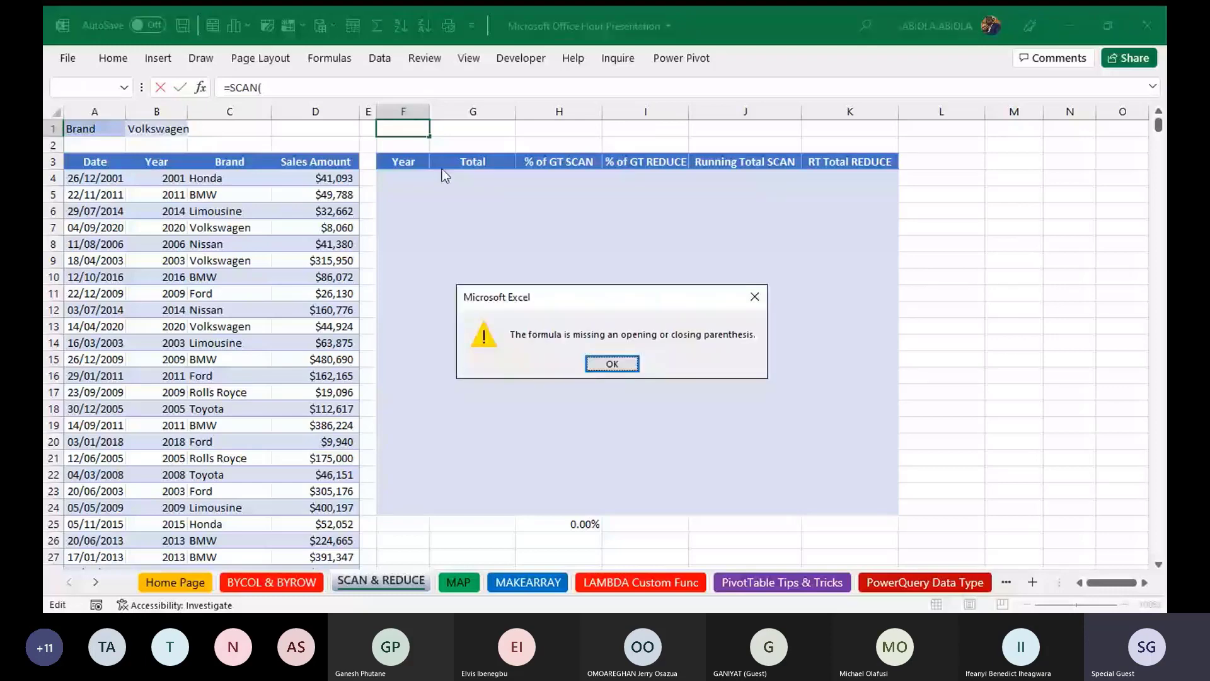
key(Escape)
key(Escape)
- Fill the Year column from F4 with the sorted unique years, using SORT and UNIQUE on ScanSalesData[Year]
drag(158, 178, 158, 376)
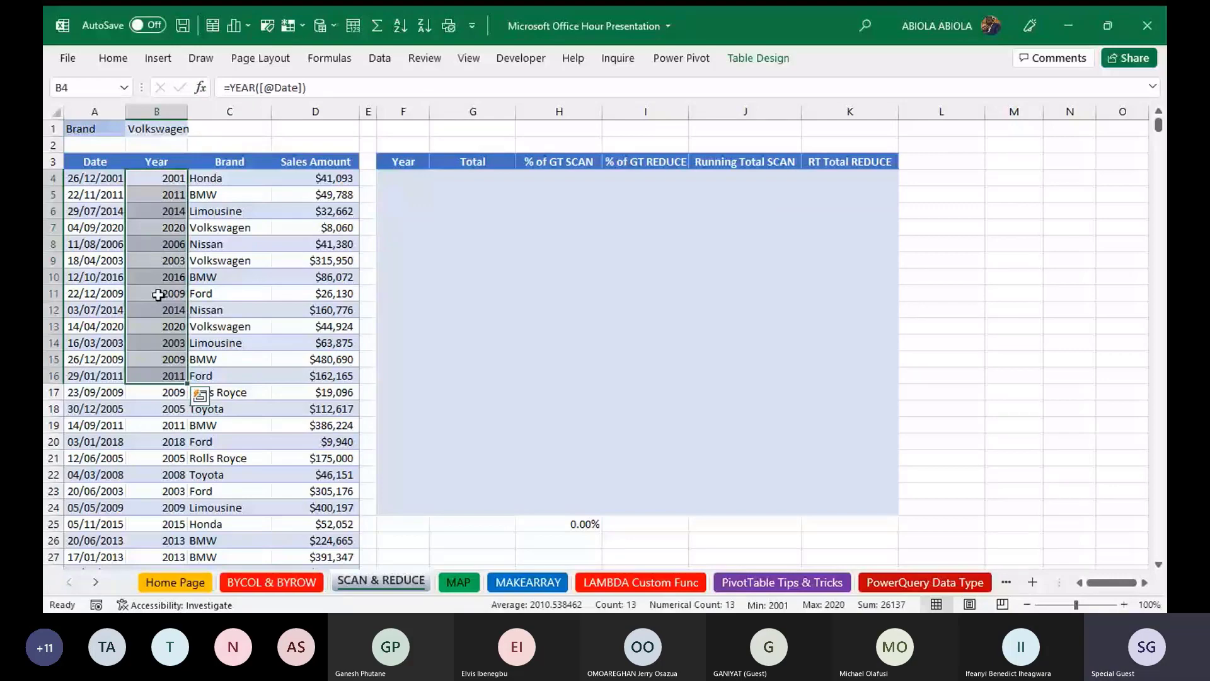
click(411, 179)
text(=s)
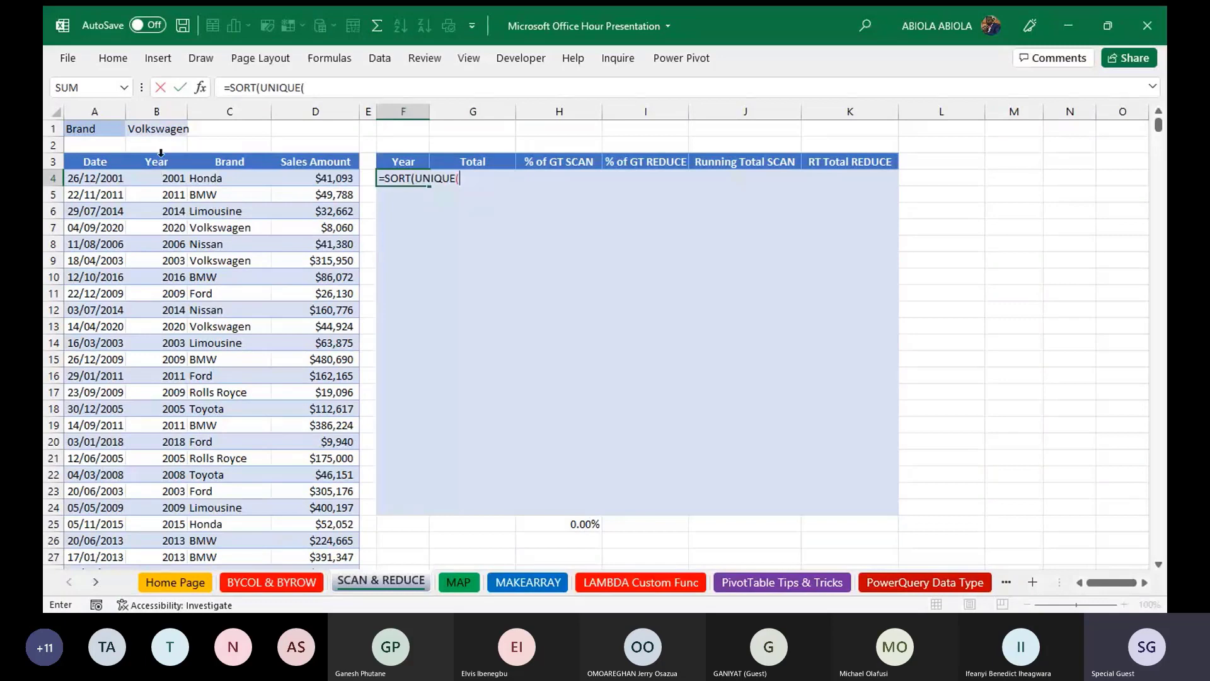
click(161, 166)
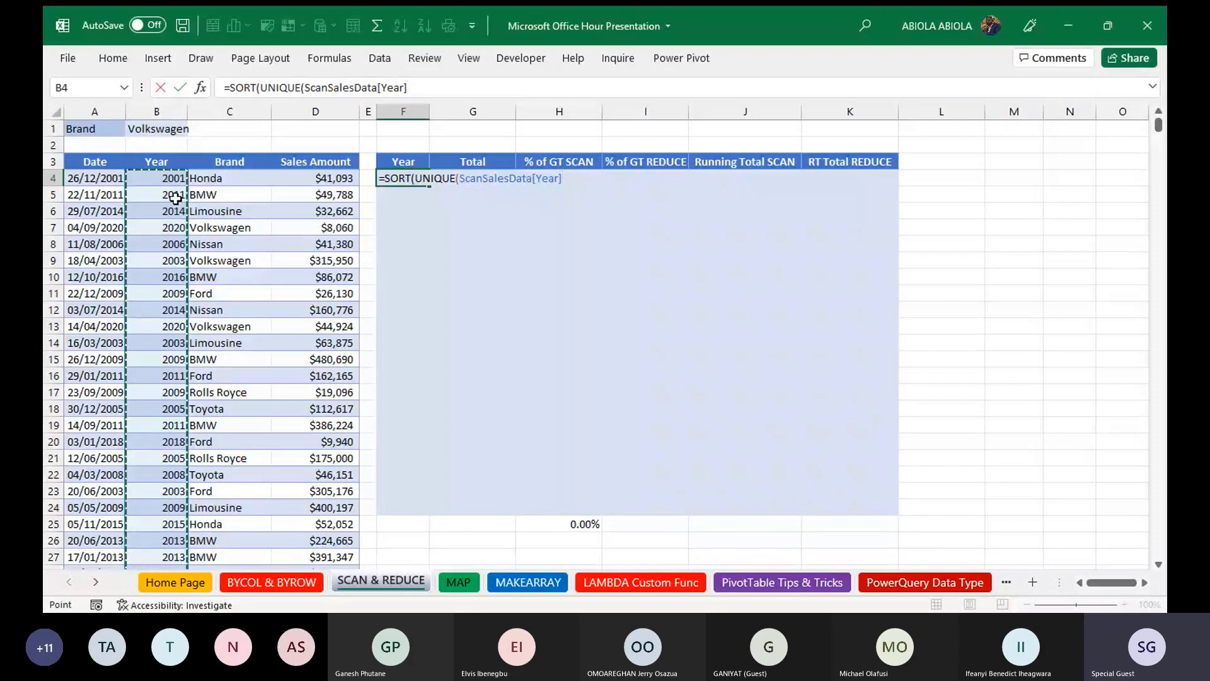
text()))
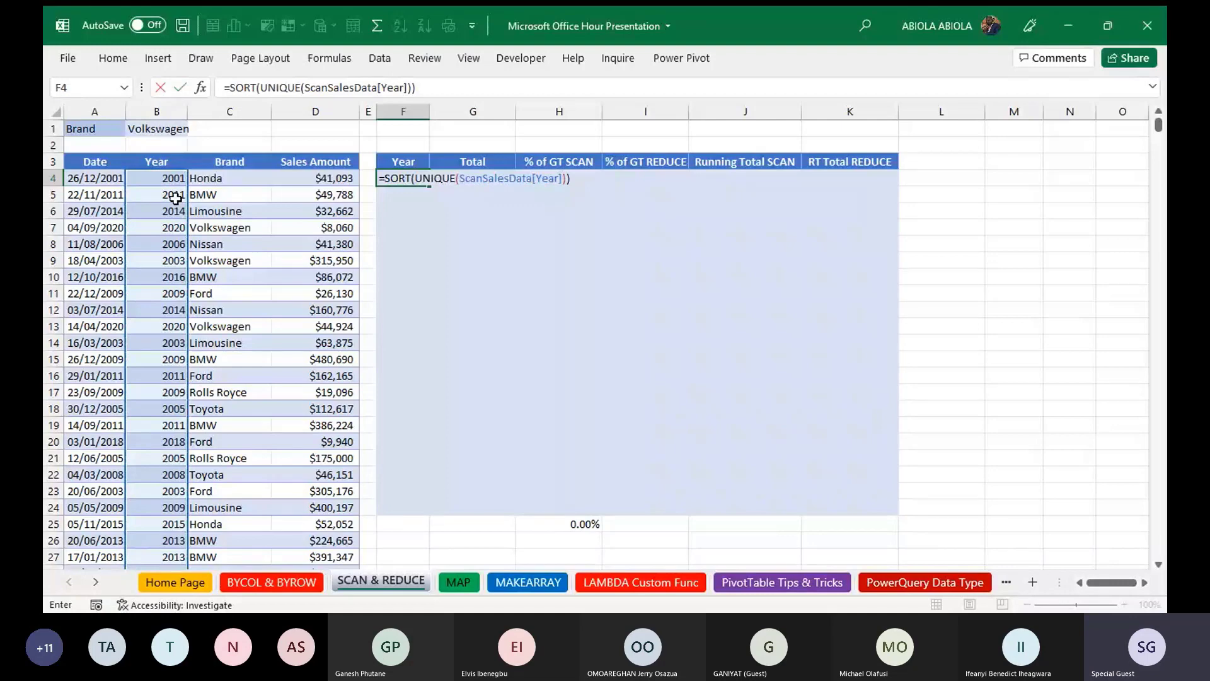
key(ctrl+Return)
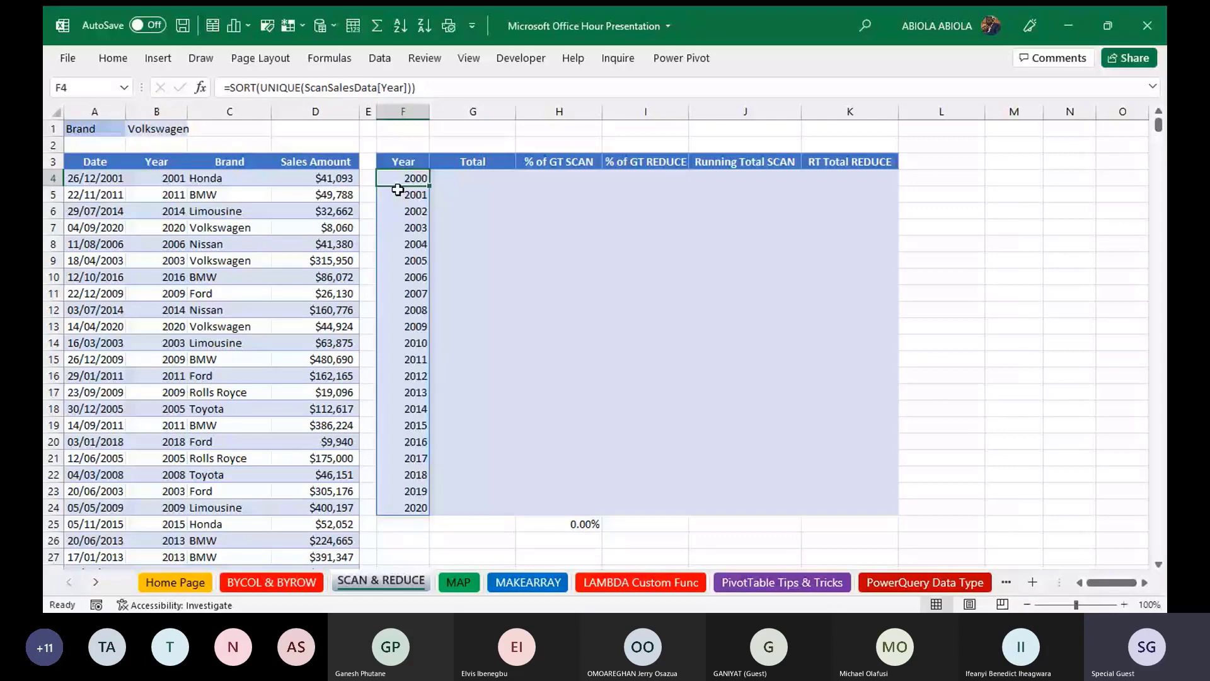
key(ctrl+shift+Down)
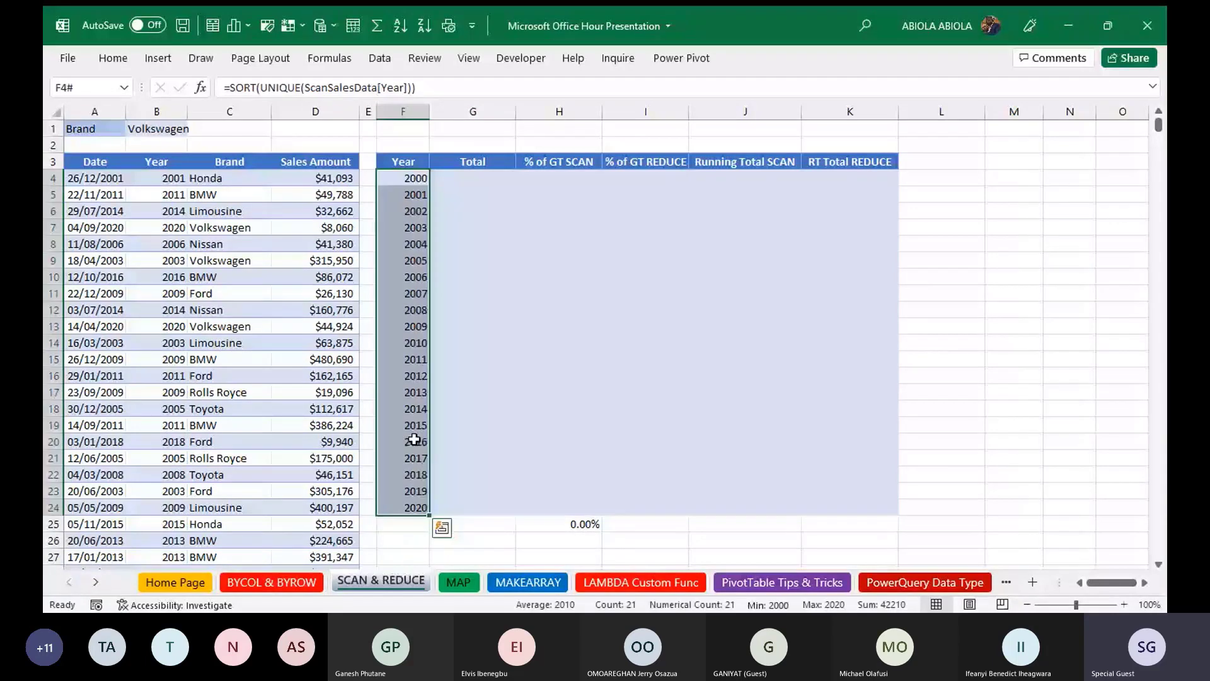
- Start a SUMIFS formula in G4 with ScanSalesData[Sales Amount] as the sum range and ScanSalesData[Year] as the criteria range
click(474, 178)
text(=sum)
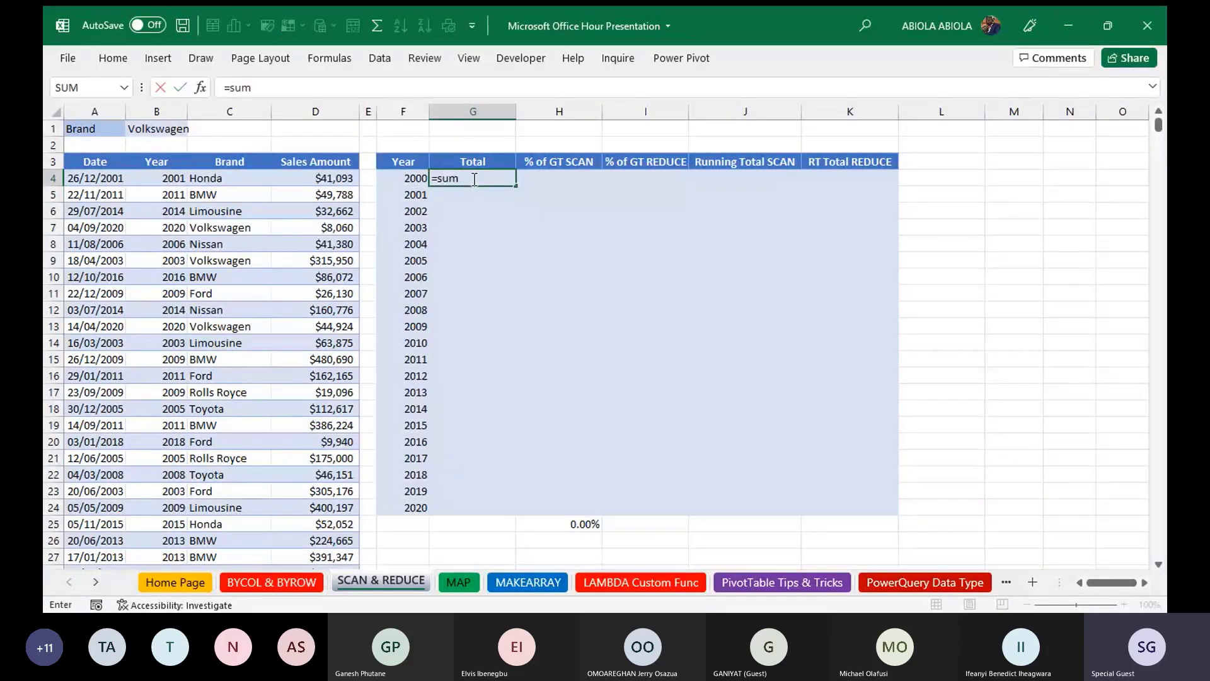
text(ifs)
key(Tab)
click(322, 154)
text(,)
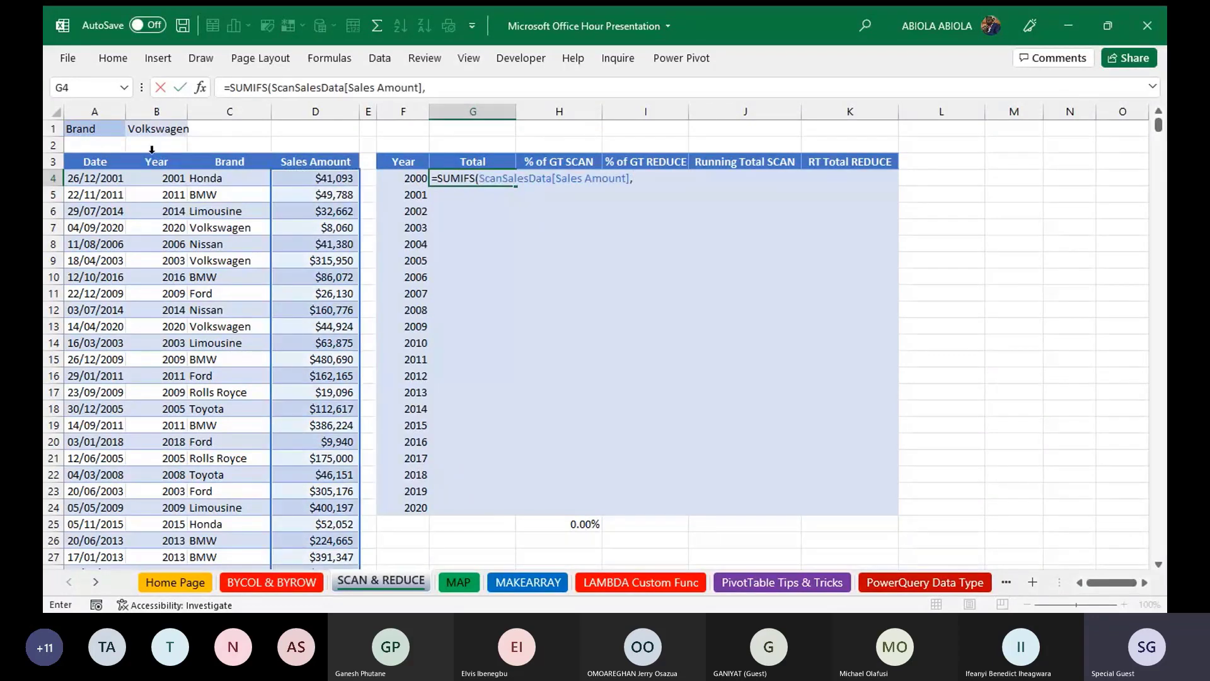
click(152, 154)
text(,)
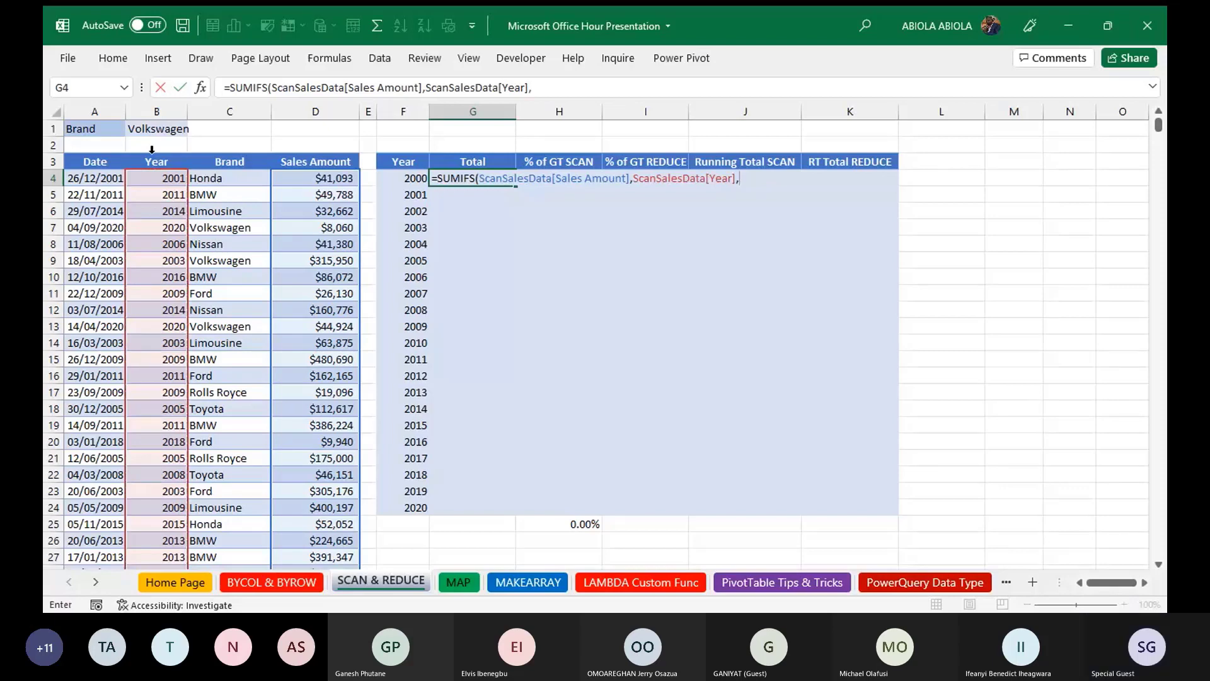
- Complete the SUMIFS formula in G4 with the single cell F4 as criterion and fill it down to G24
click(401, 180)
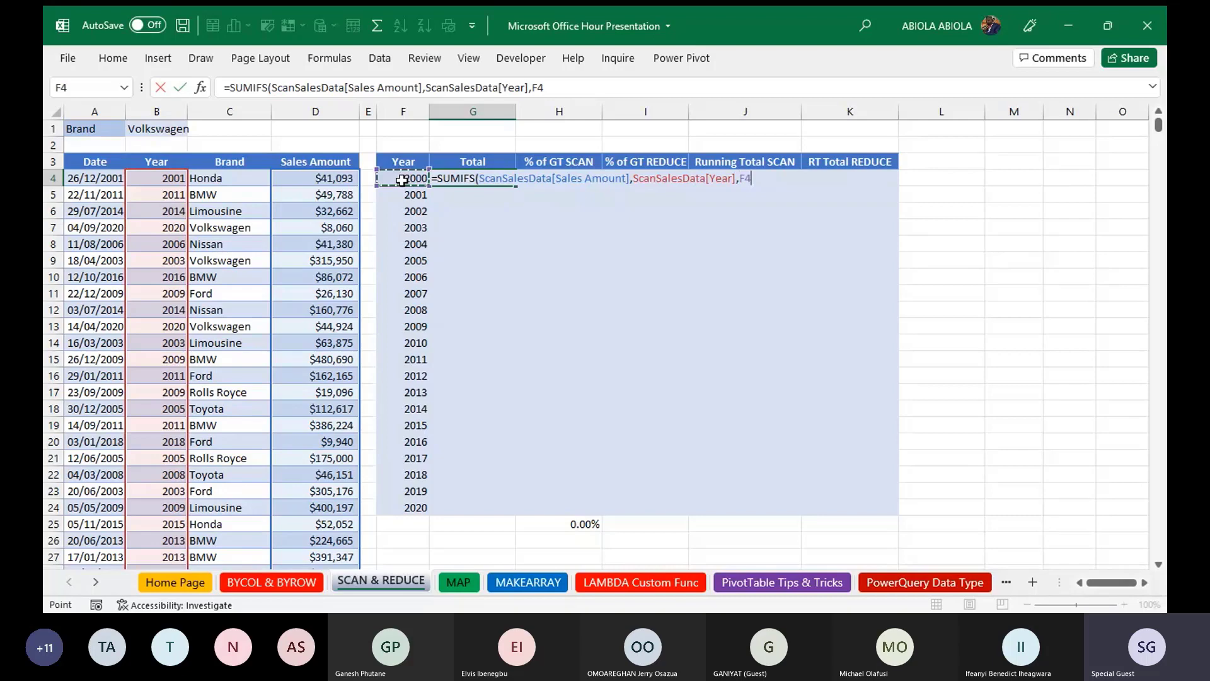
drag(401, 181, 398, 504)
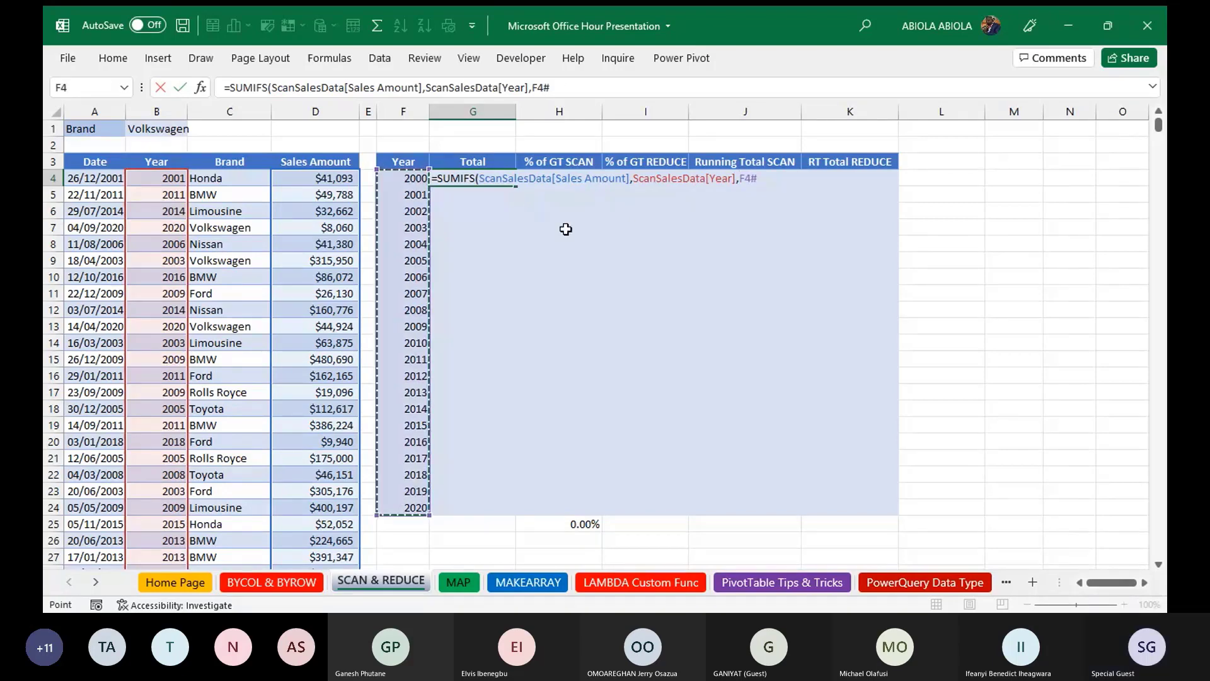
key(BackSpace)
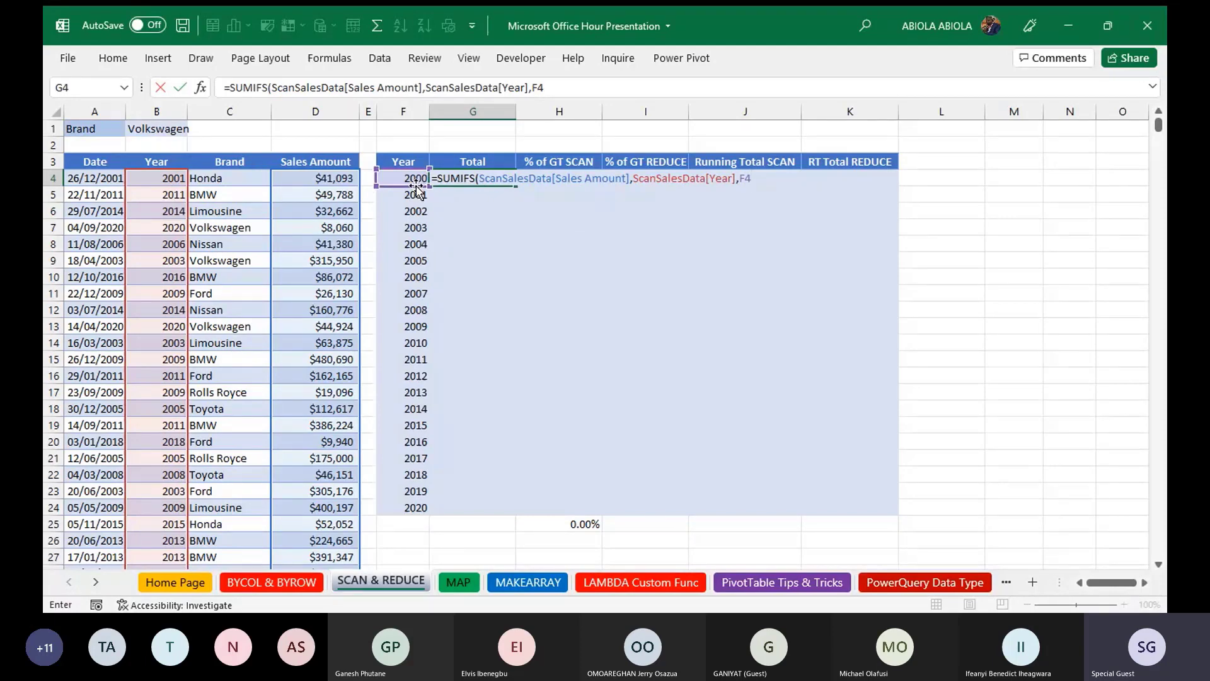
text())
key(ctrl+Return)
drag(517, 186, 493, 510)
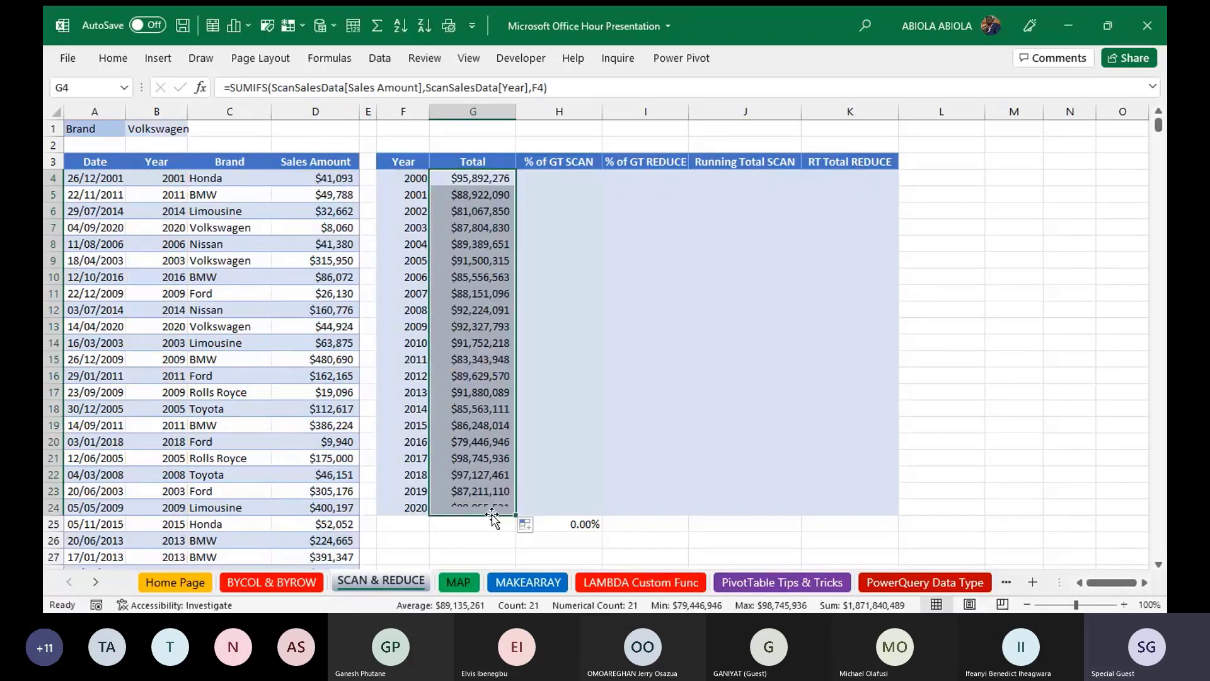
click(169, 132)
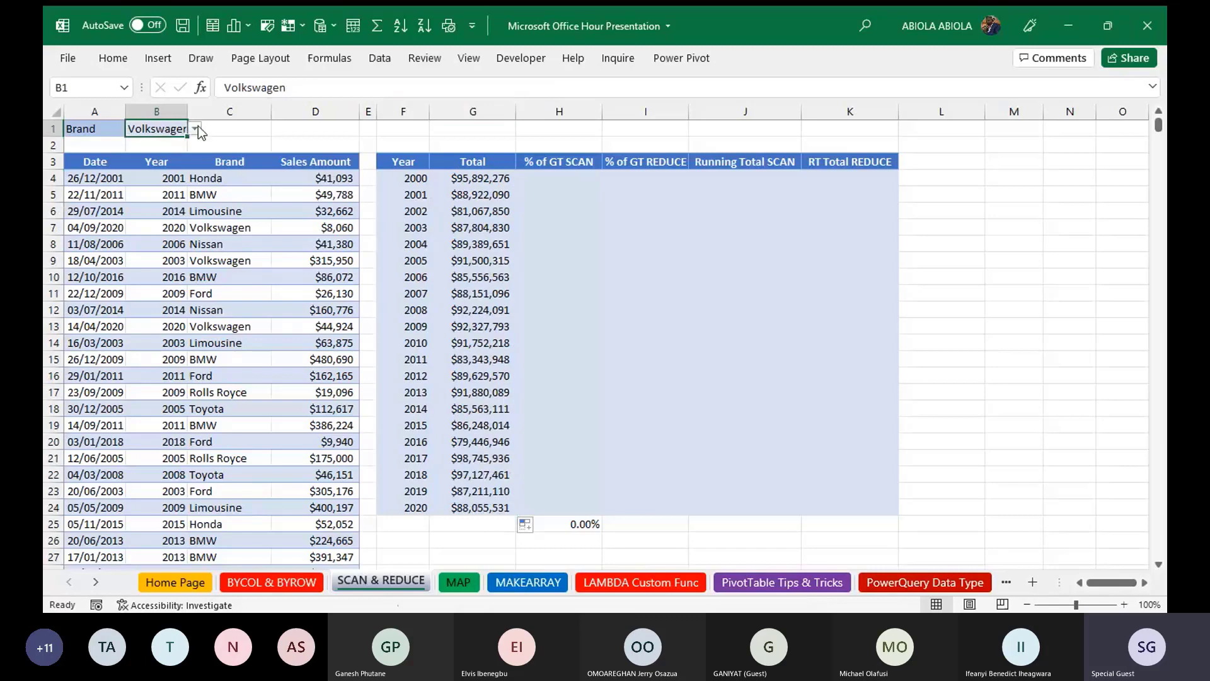
click(232, 133)
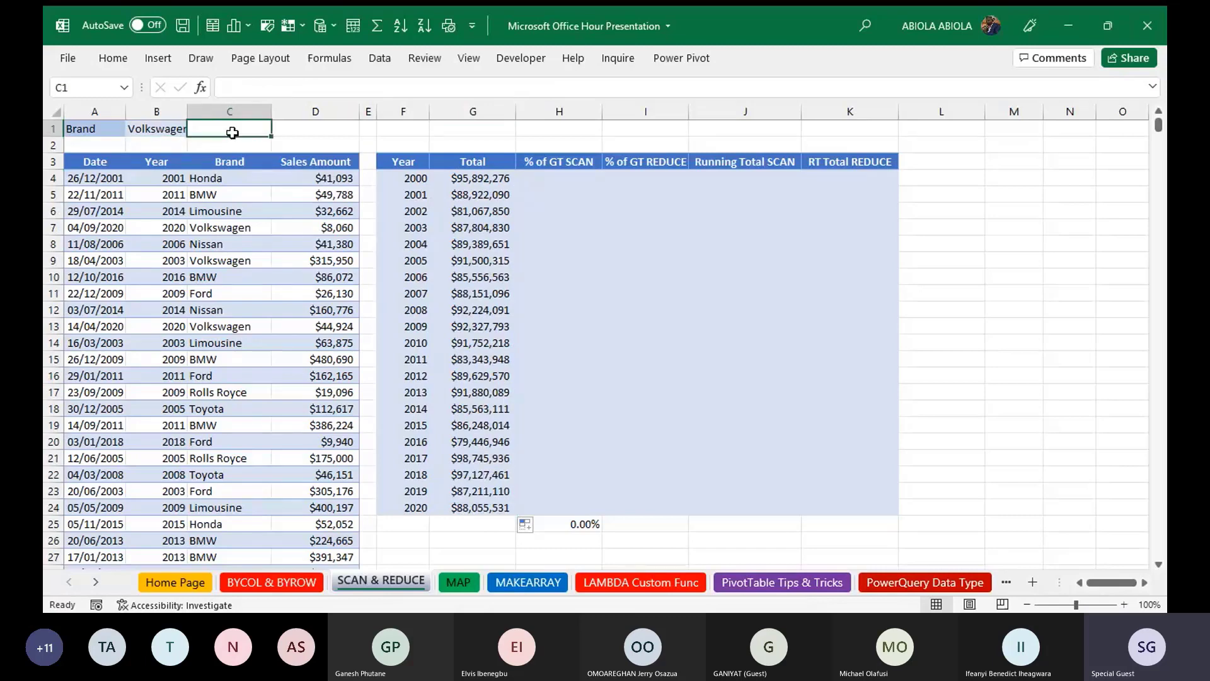
- Start a SCAN formula in H4 with G4 as the initial value and SUM($G$4:$G$24) as the array
click(552, 178)
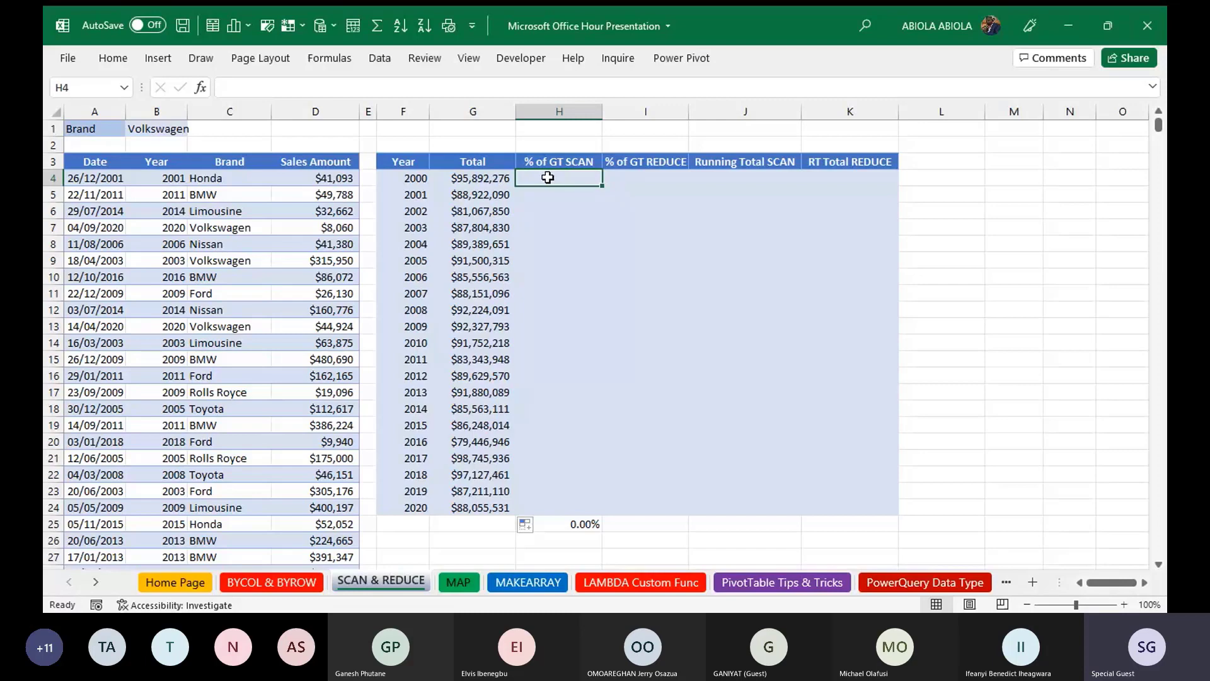
text(=)
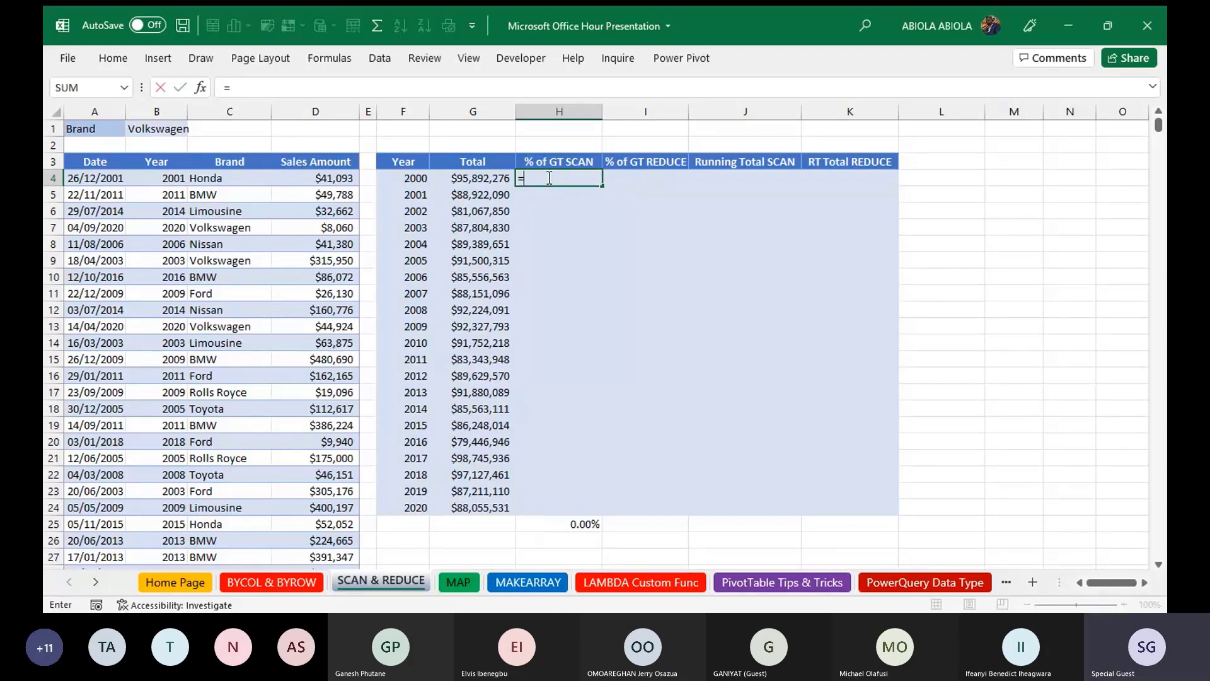
text(SCAN()
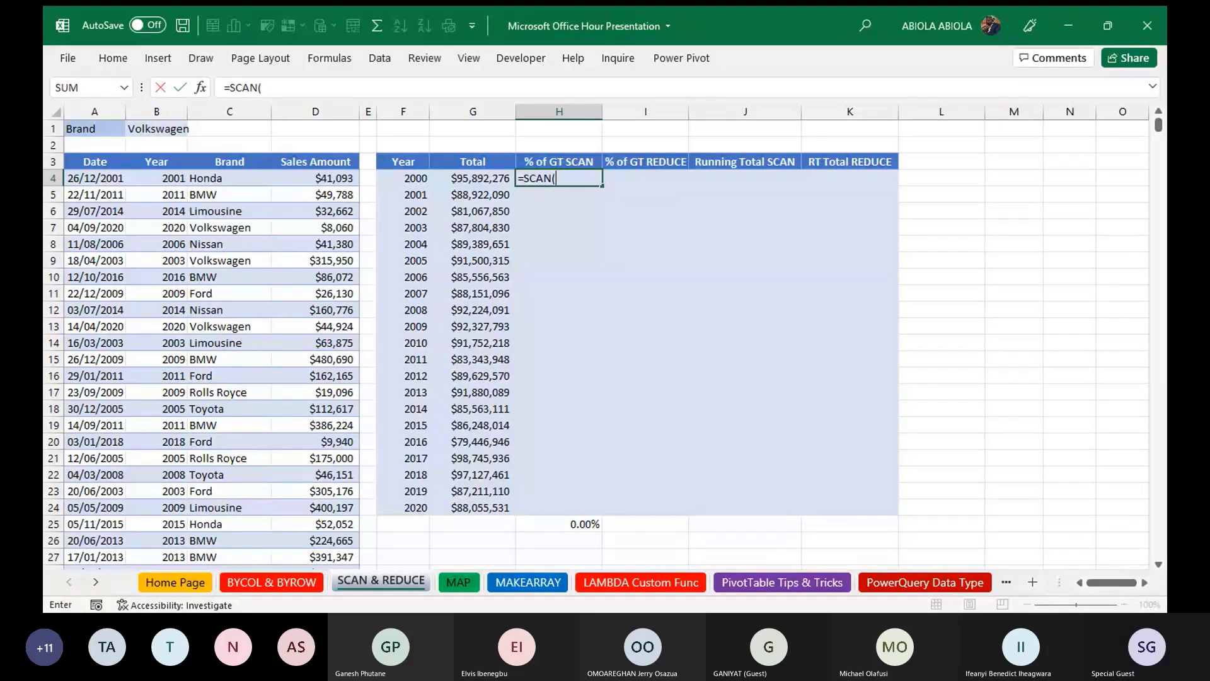
click(488, 178)
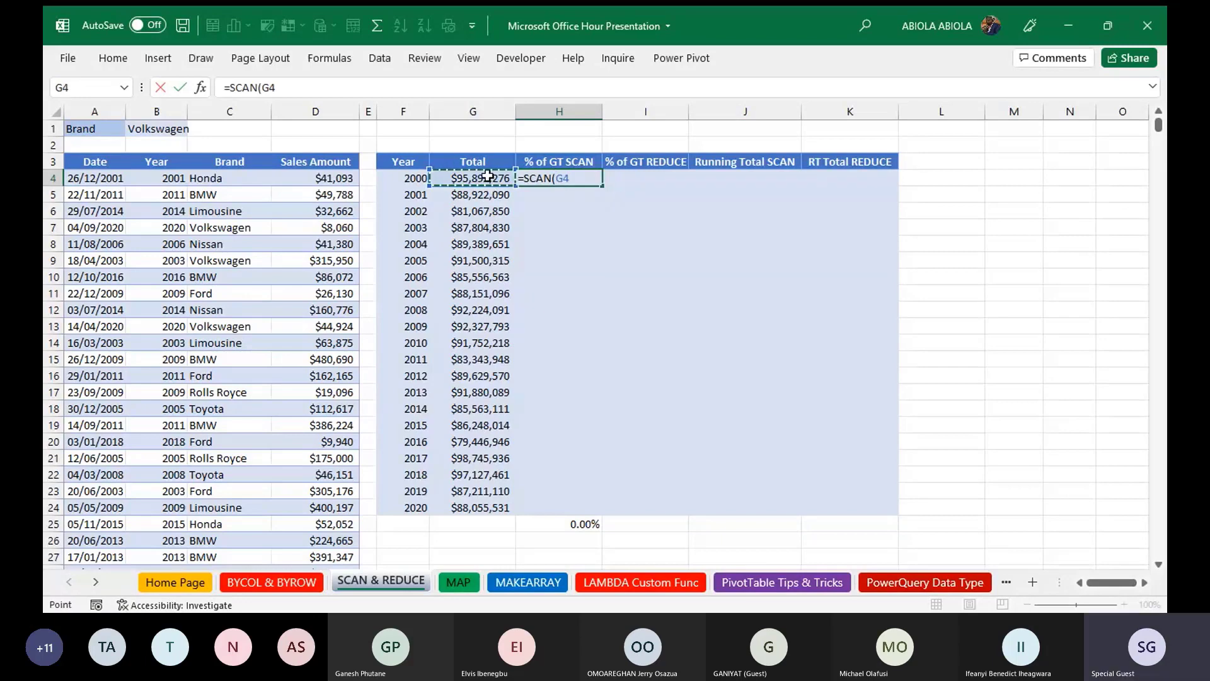
text(,)
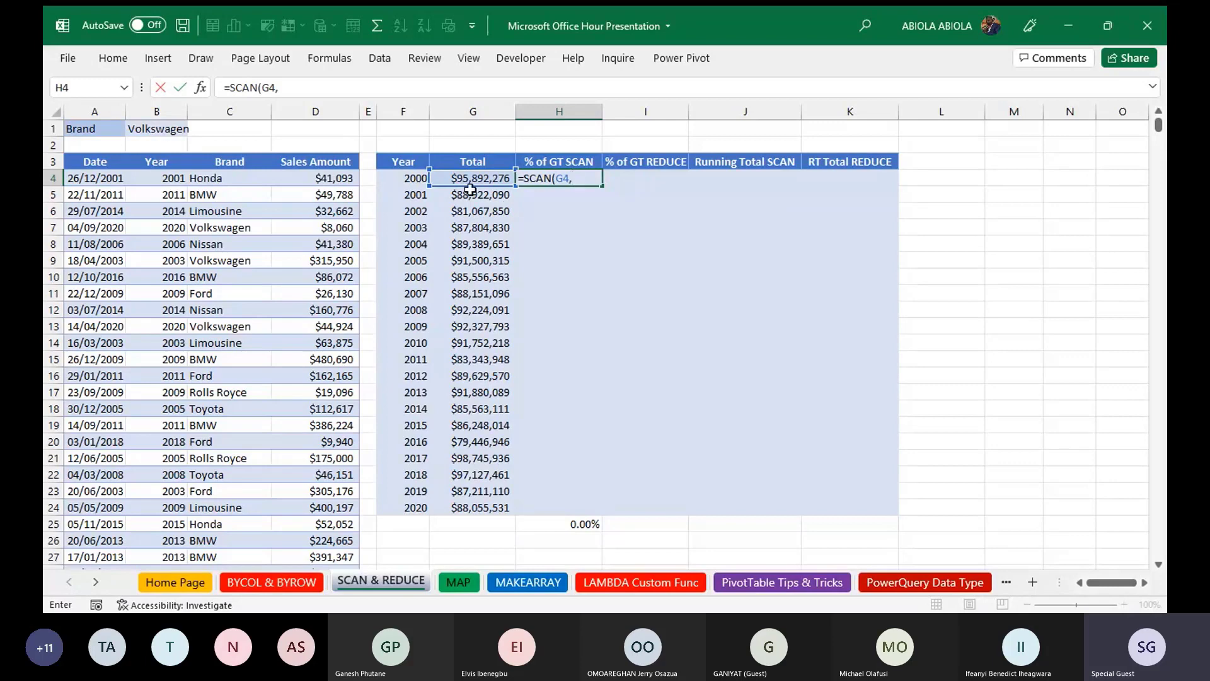
text(SUM()
drag(470, 184, 467, 509)
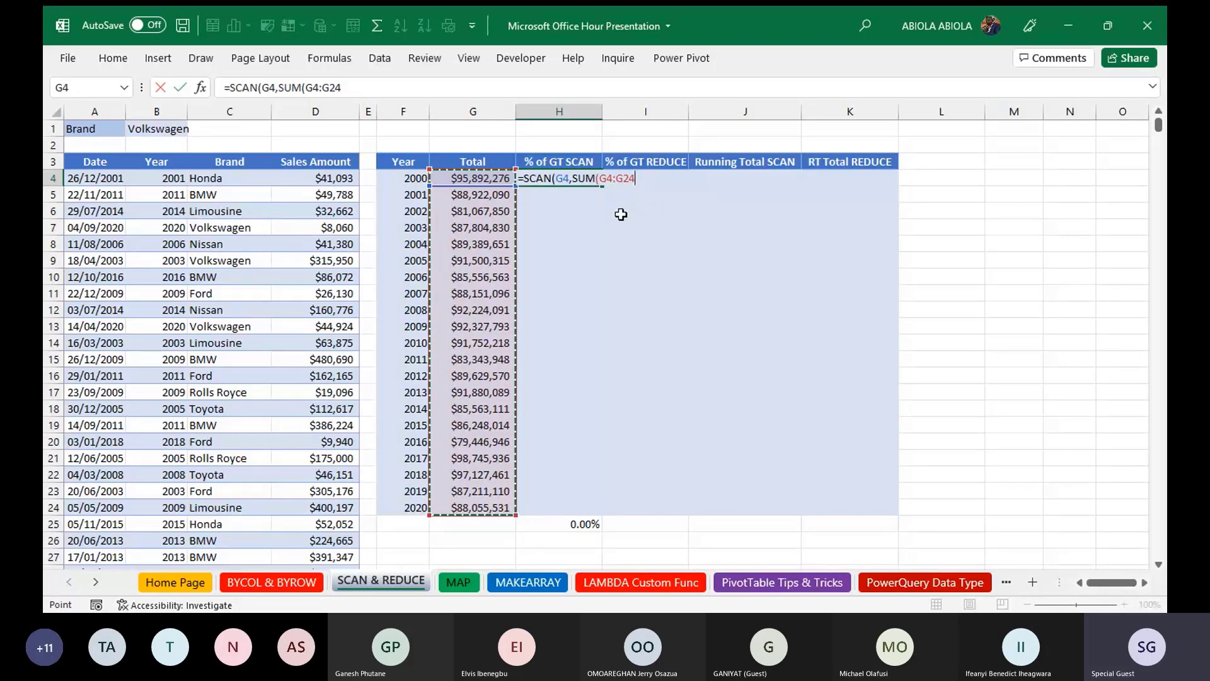
key(F4)
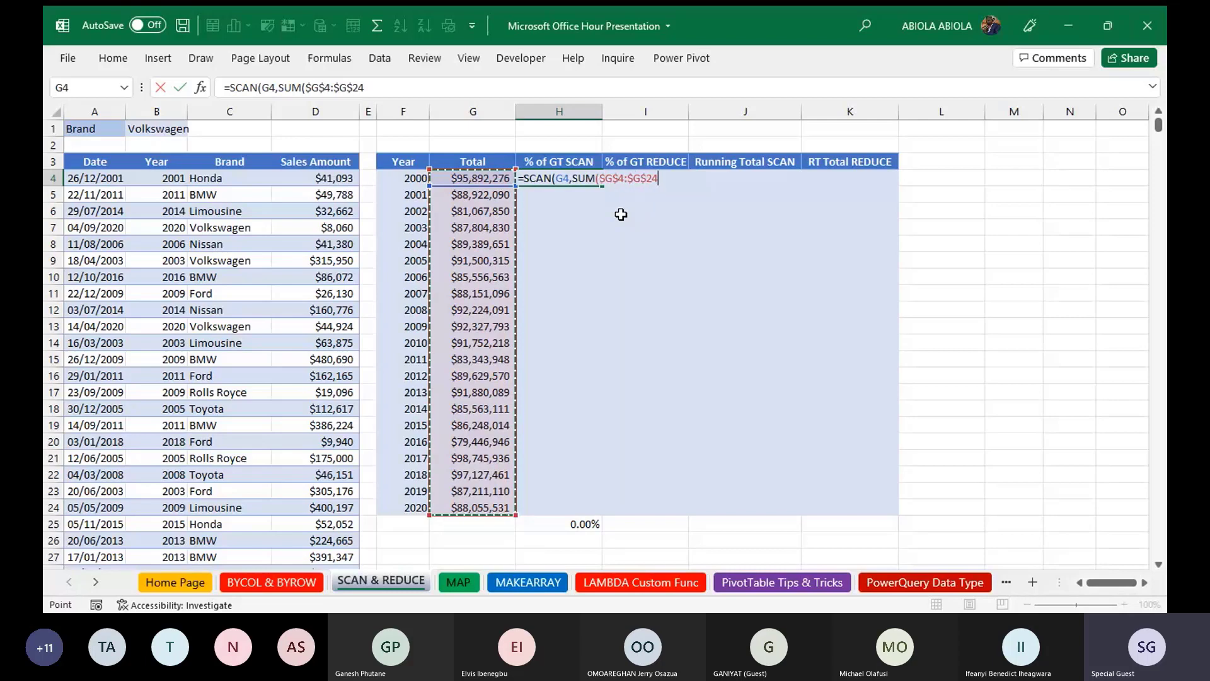
text(),)
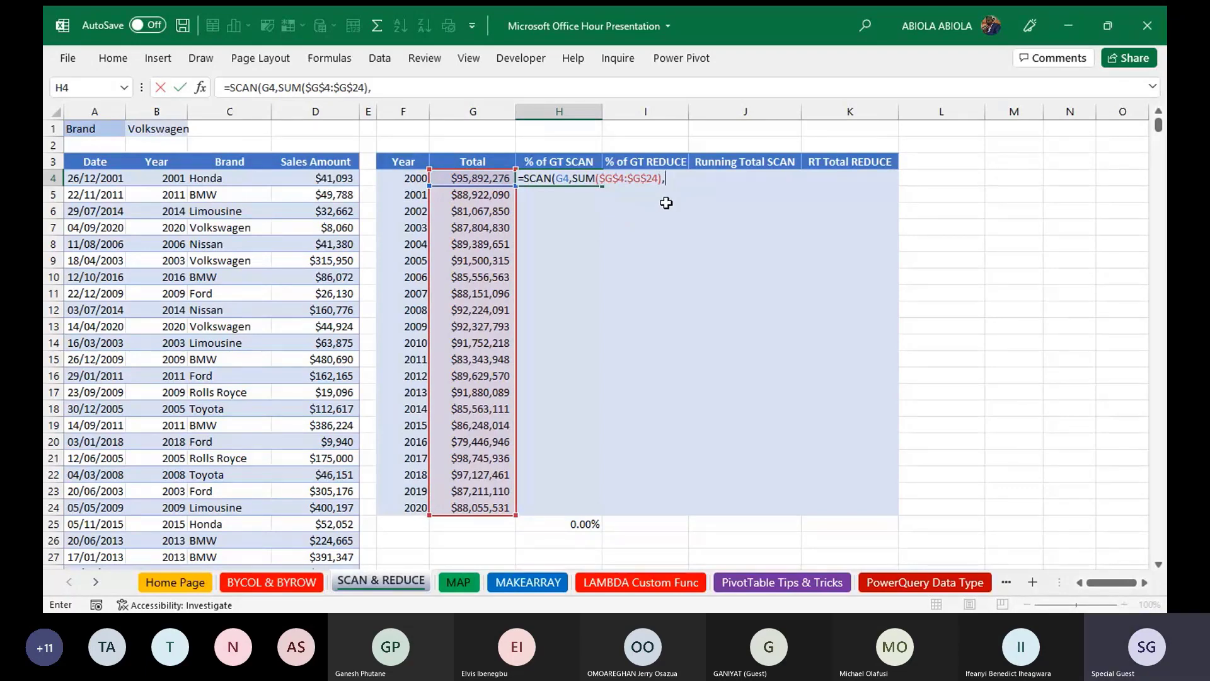
- Complete the SCAN formula in H4 with LAMBDA(a,v,a/v), previewing its evaluated result before committing the formula
text(lar)
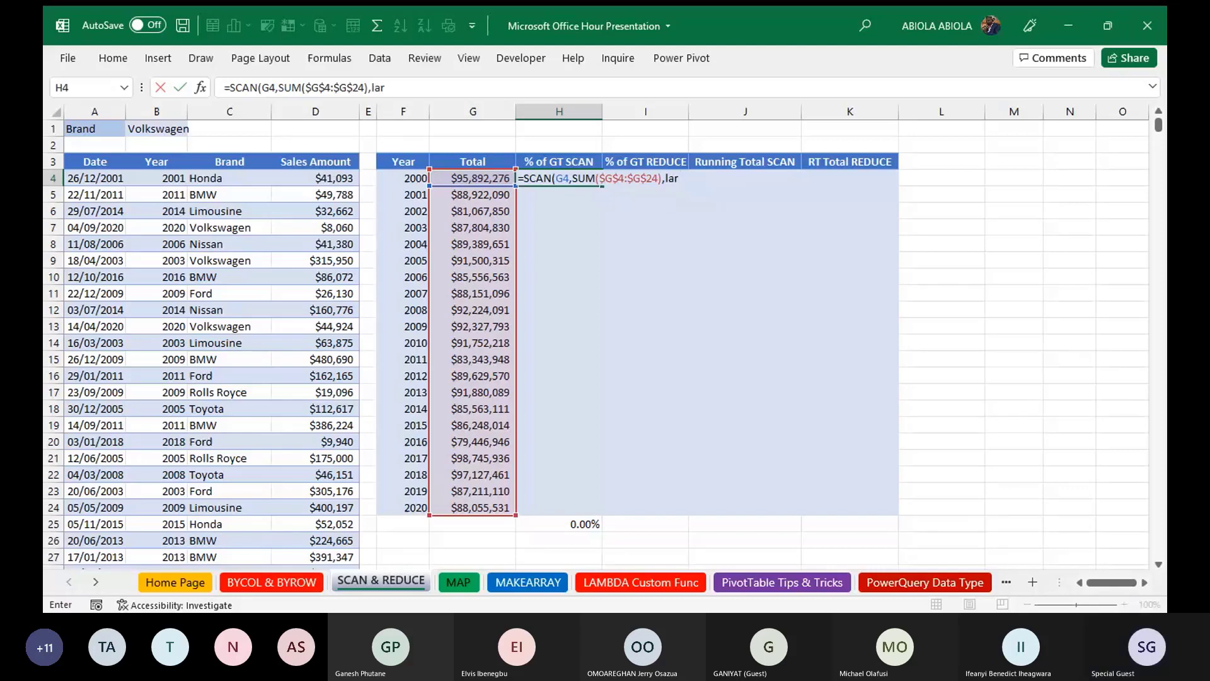
key(Tab)
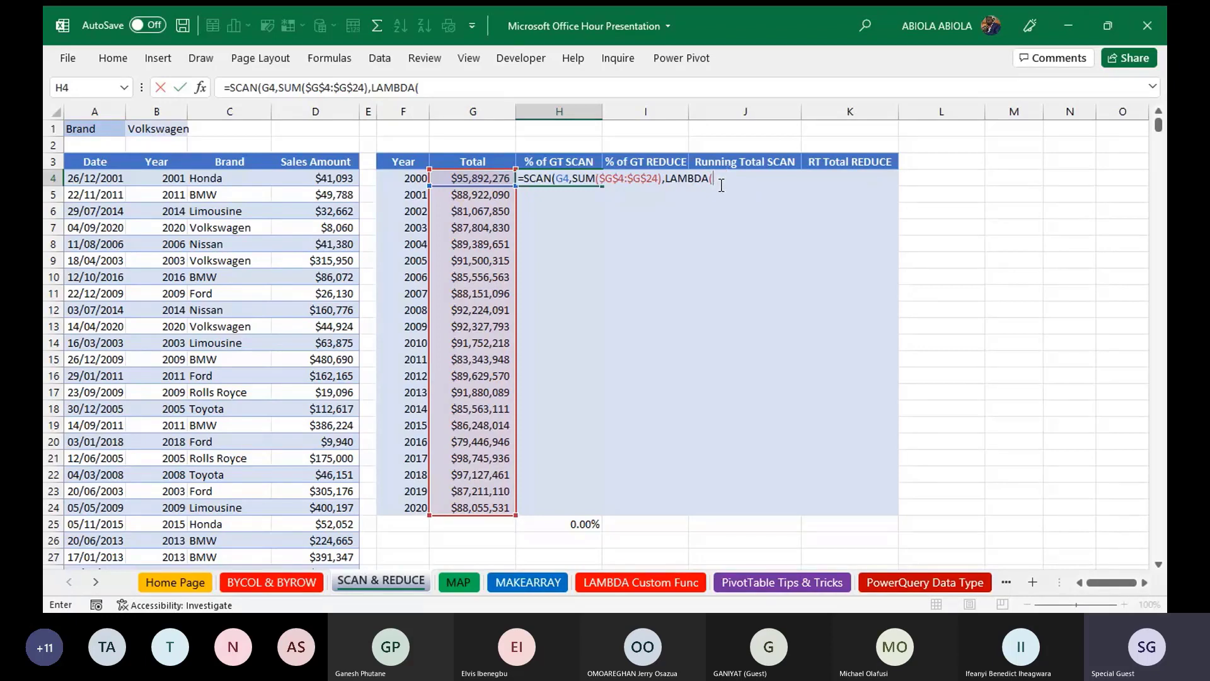
text(a,v,a/v)))
key(F9)
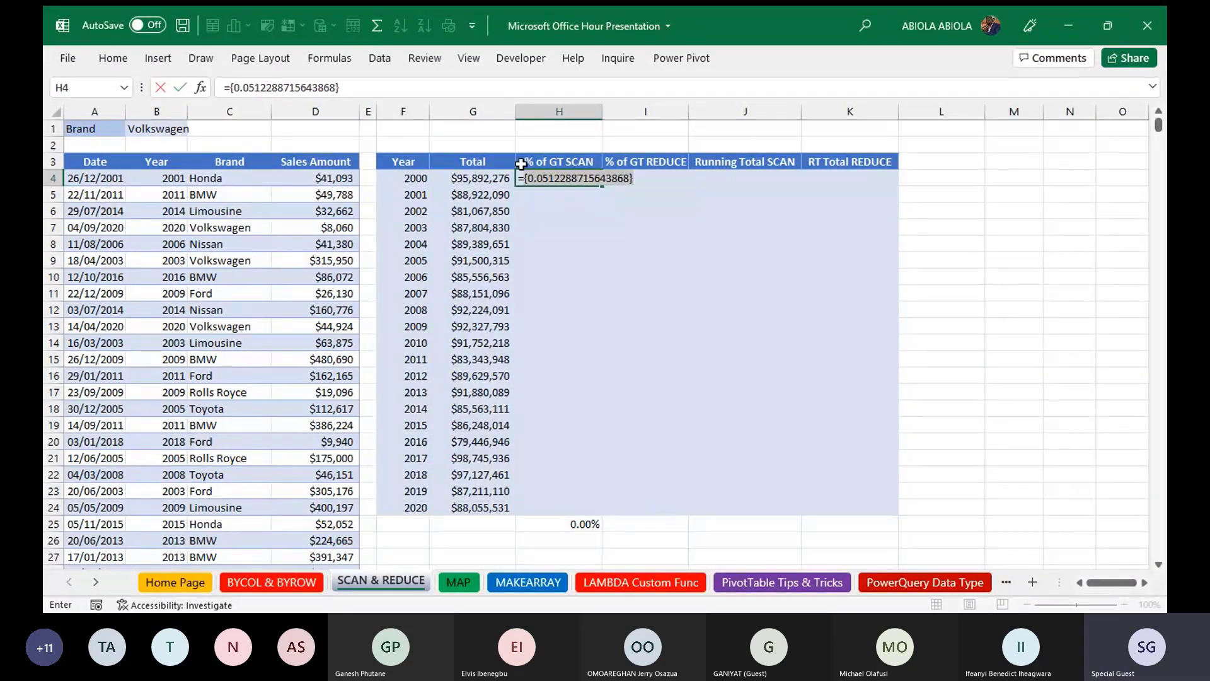
key(ctrl+z)
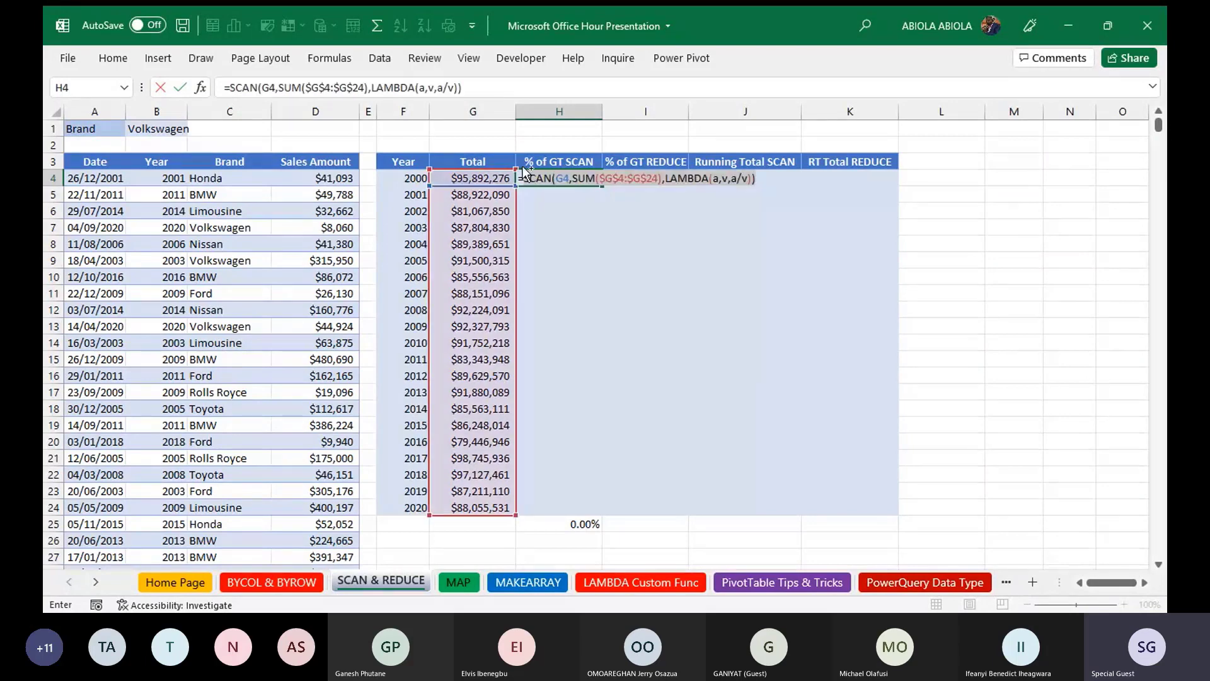
key(ctrl+Return)
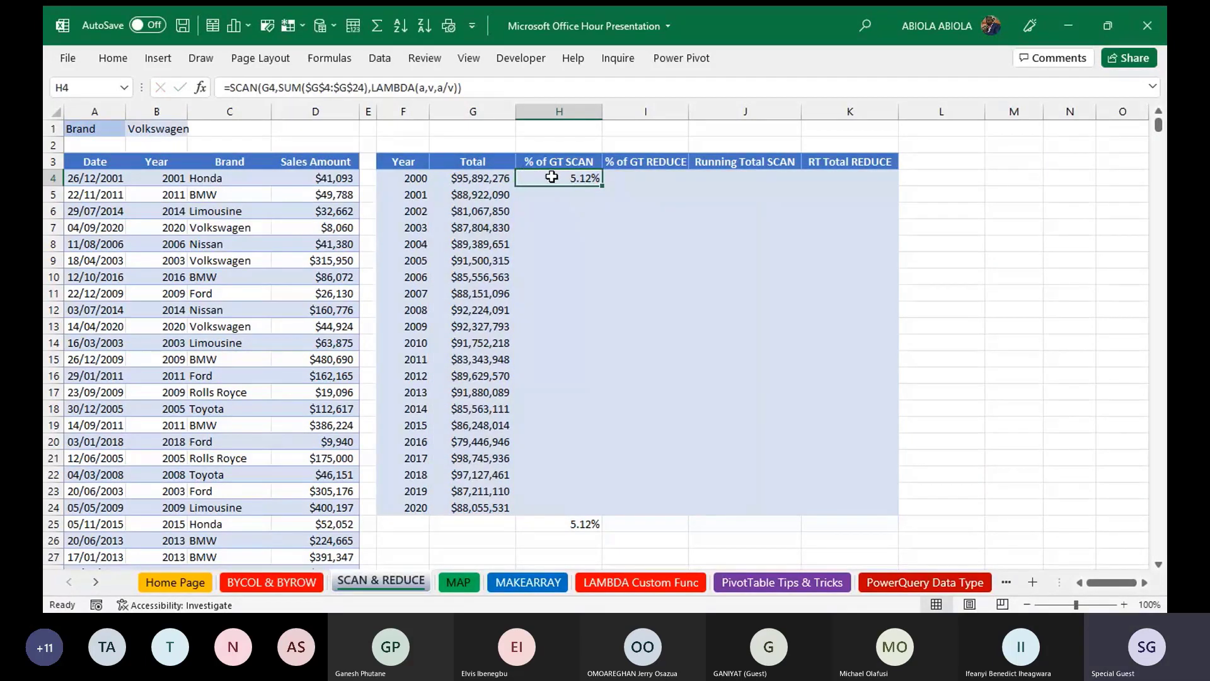
- Fill the SCAN percentage formula from H4 down to H24 and check the column's sum in H25
click(476, 182)
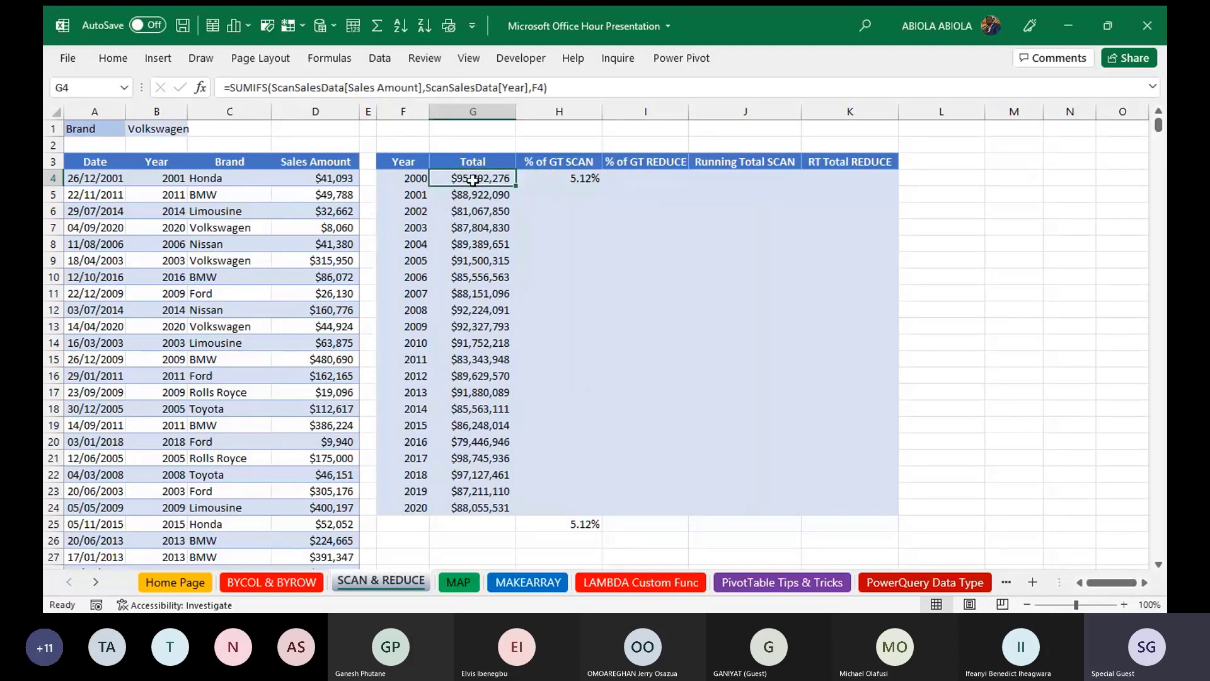
click(558, 176)
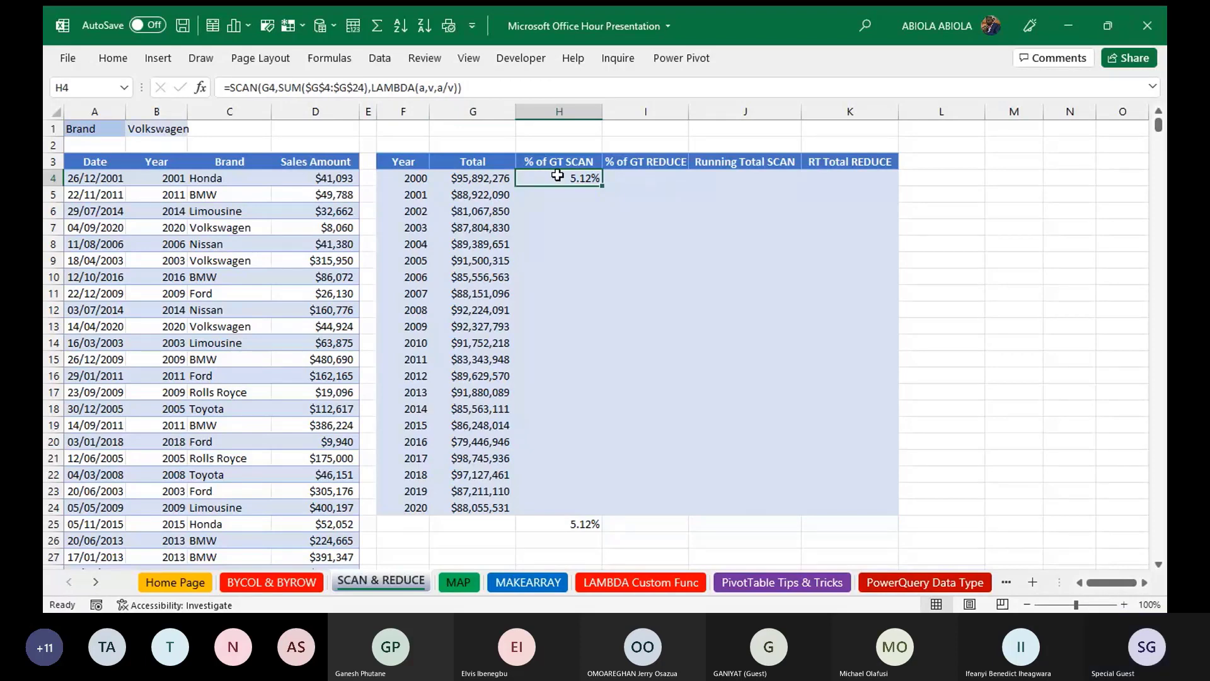
click(572, 523)
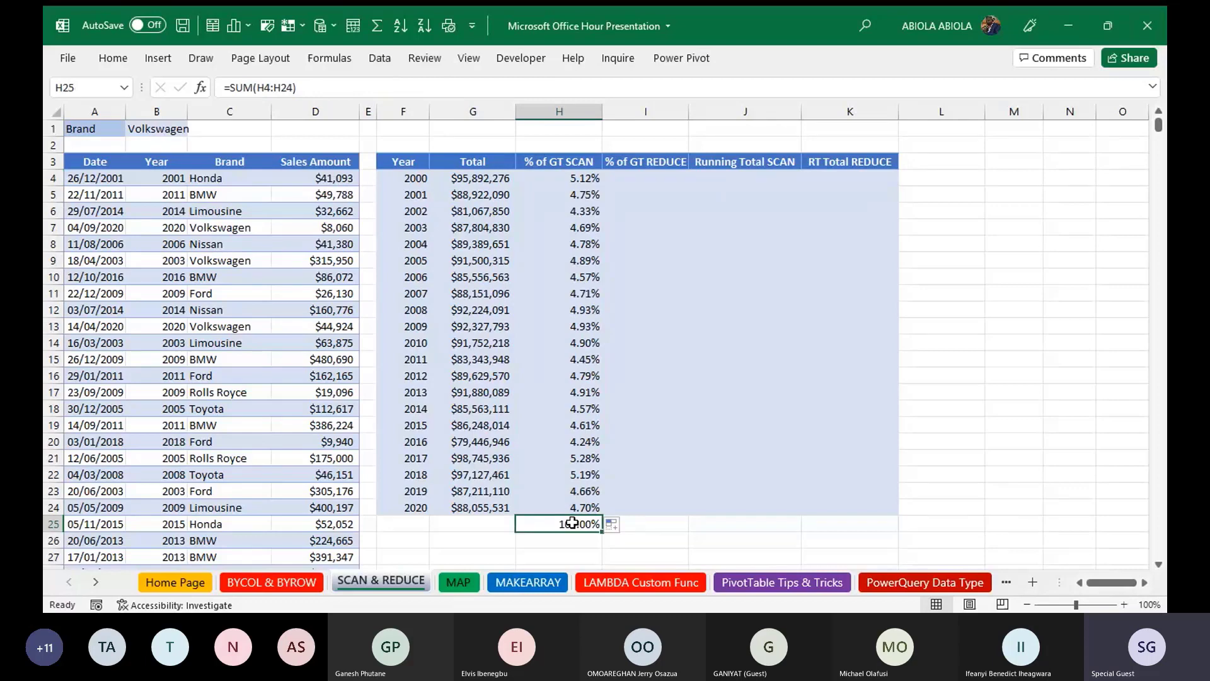
drag(567, 178, 568, 501)
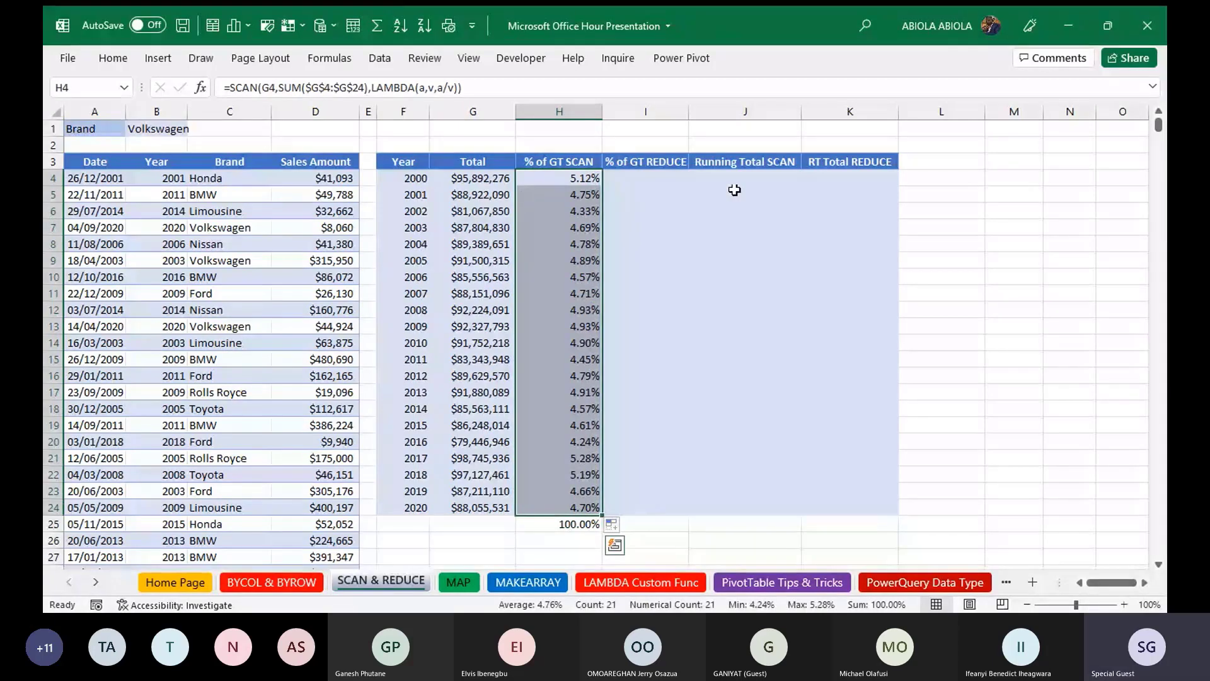
click(627, 177)
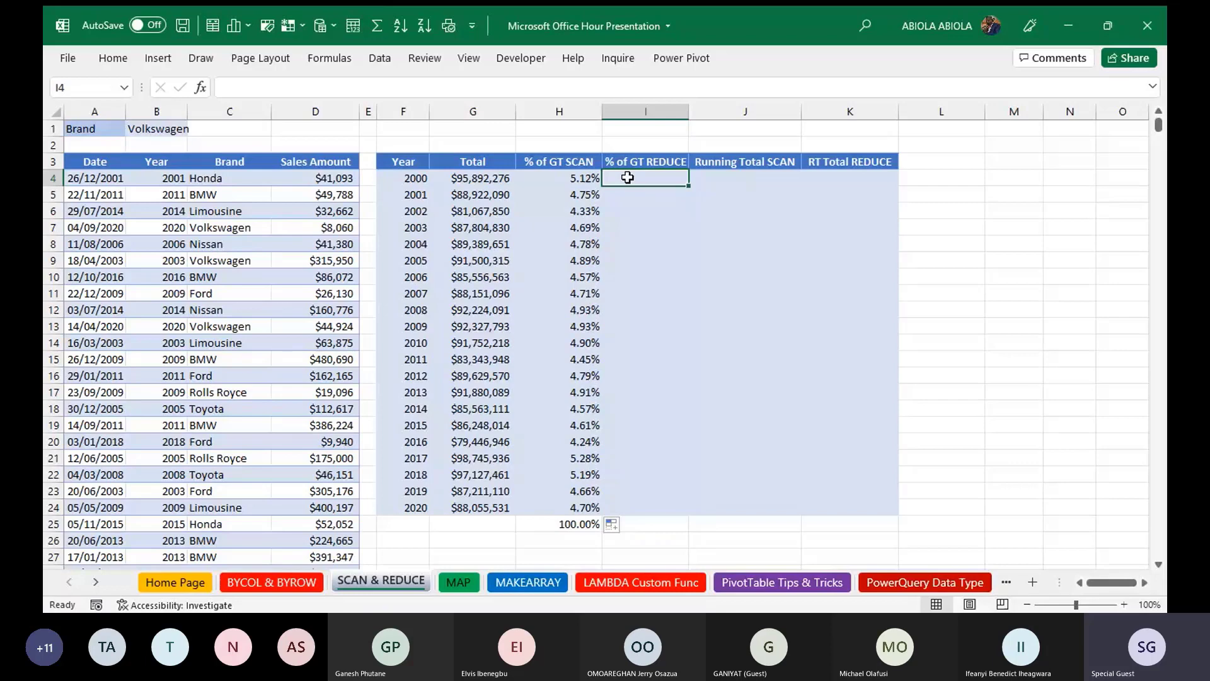
click(624, 134)
click(551, 183)
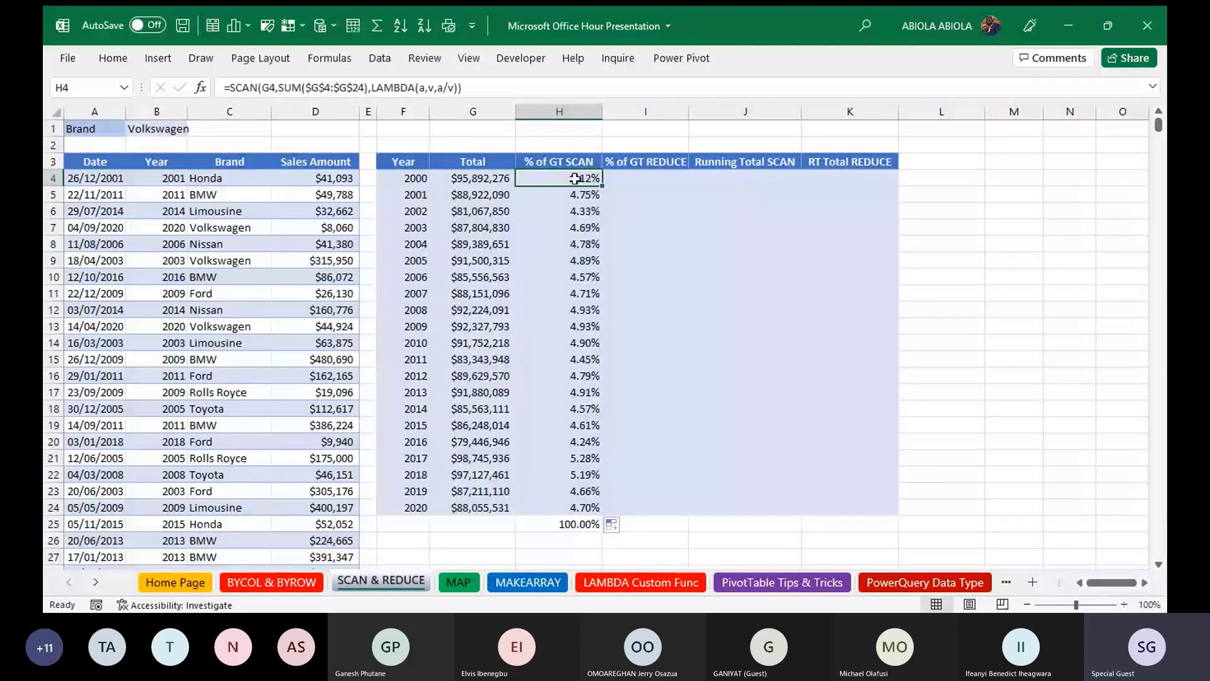
- Start a REDUCE formula in I4 with G4 as the initial value and SUM($G$4:$G$24) as the array
click(626, 181)
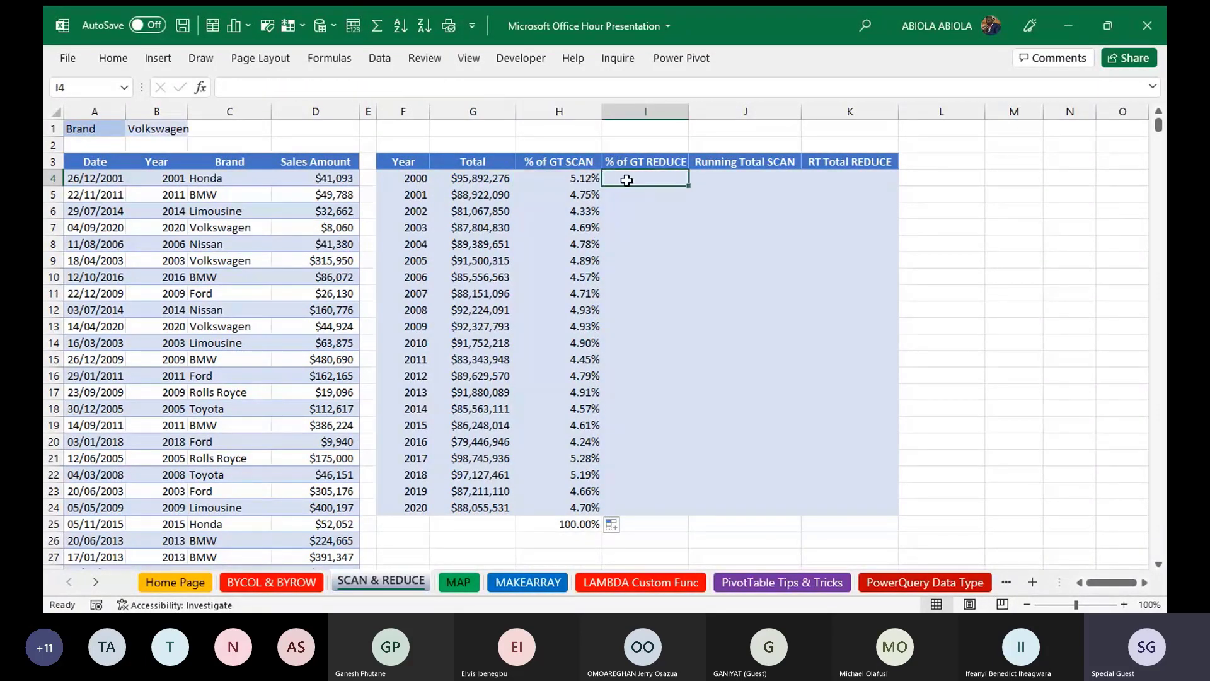
text(=red)
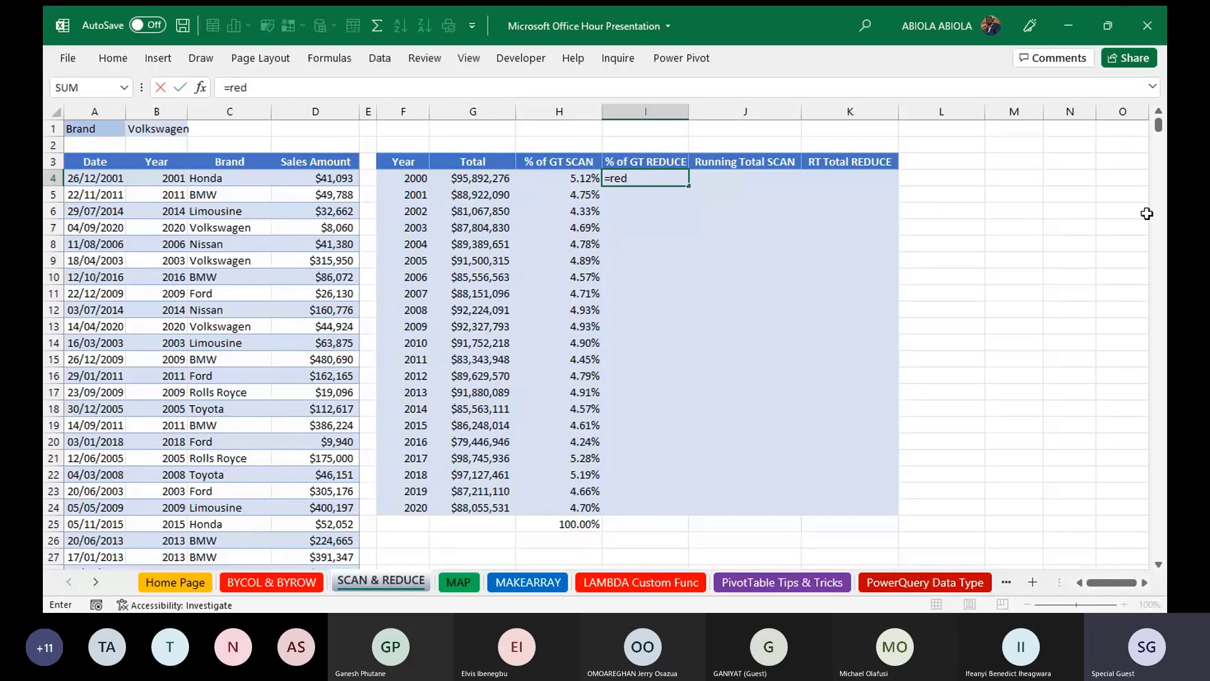
key(Tab)
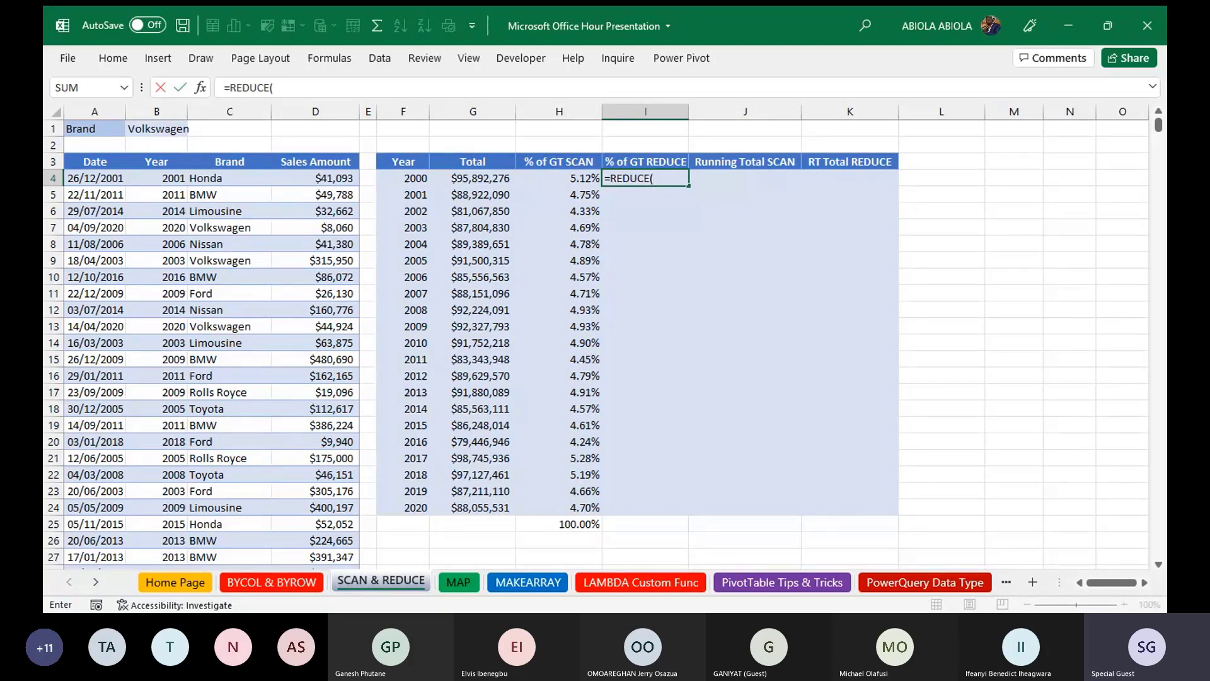
click(482, 178)
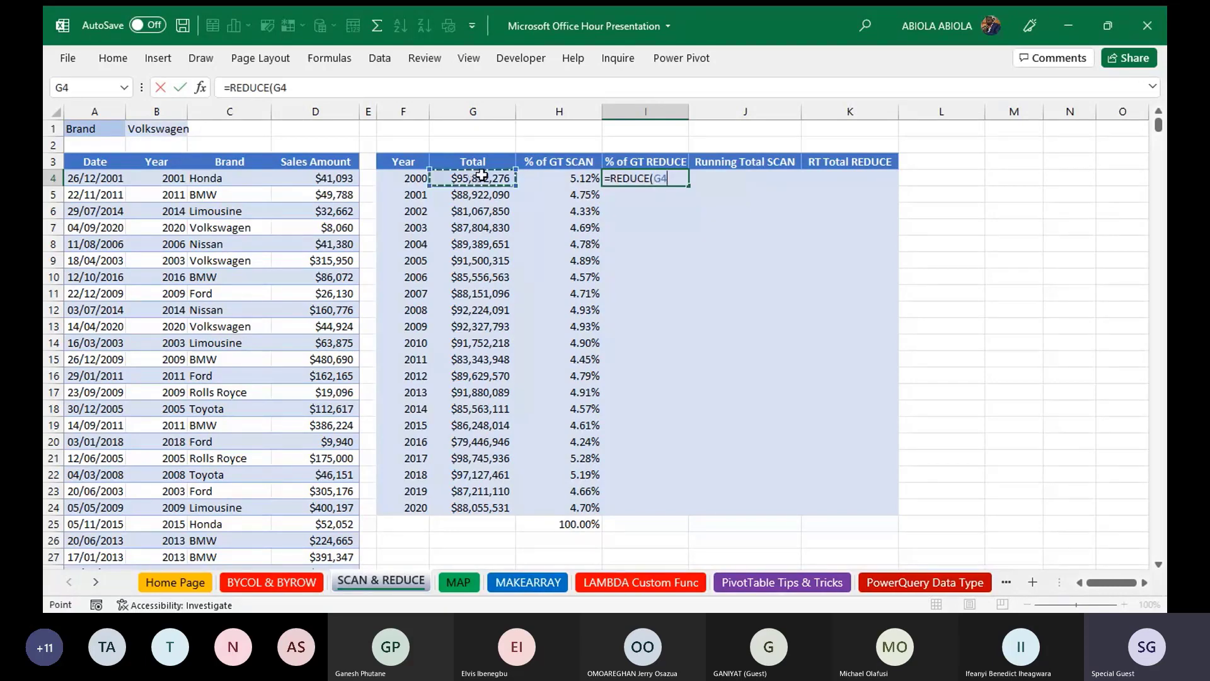
text(,s)
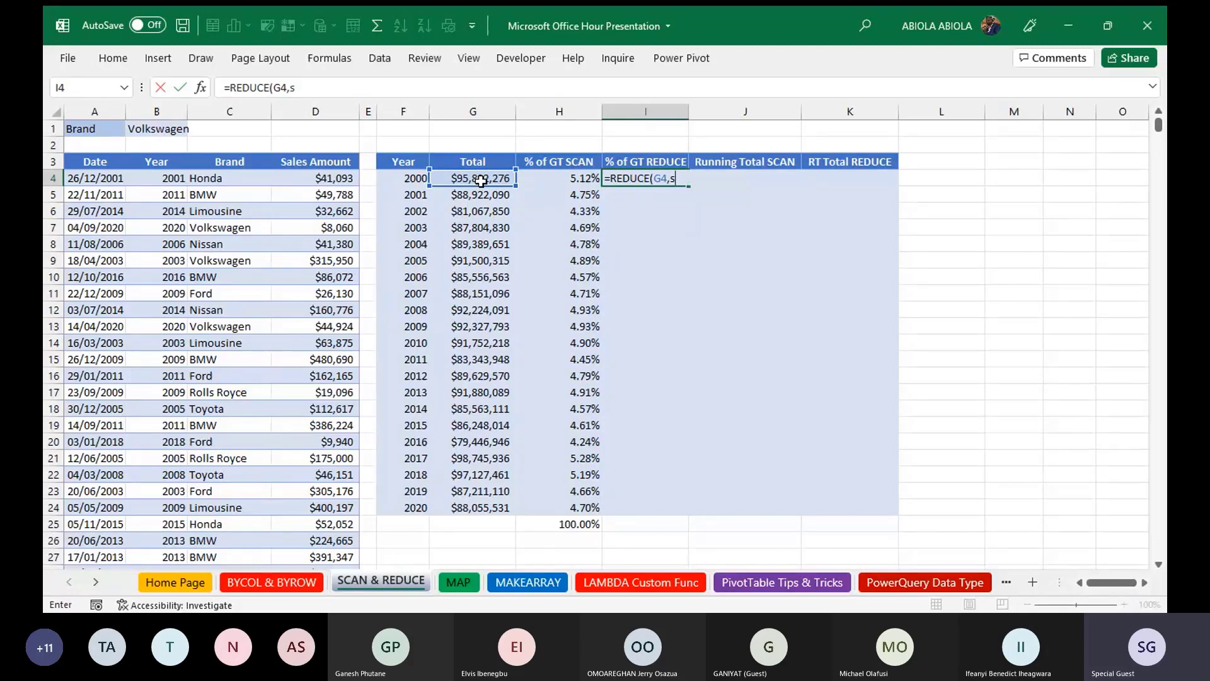
text(um)
key(Tab)
drag(481, 181, 459, 516)
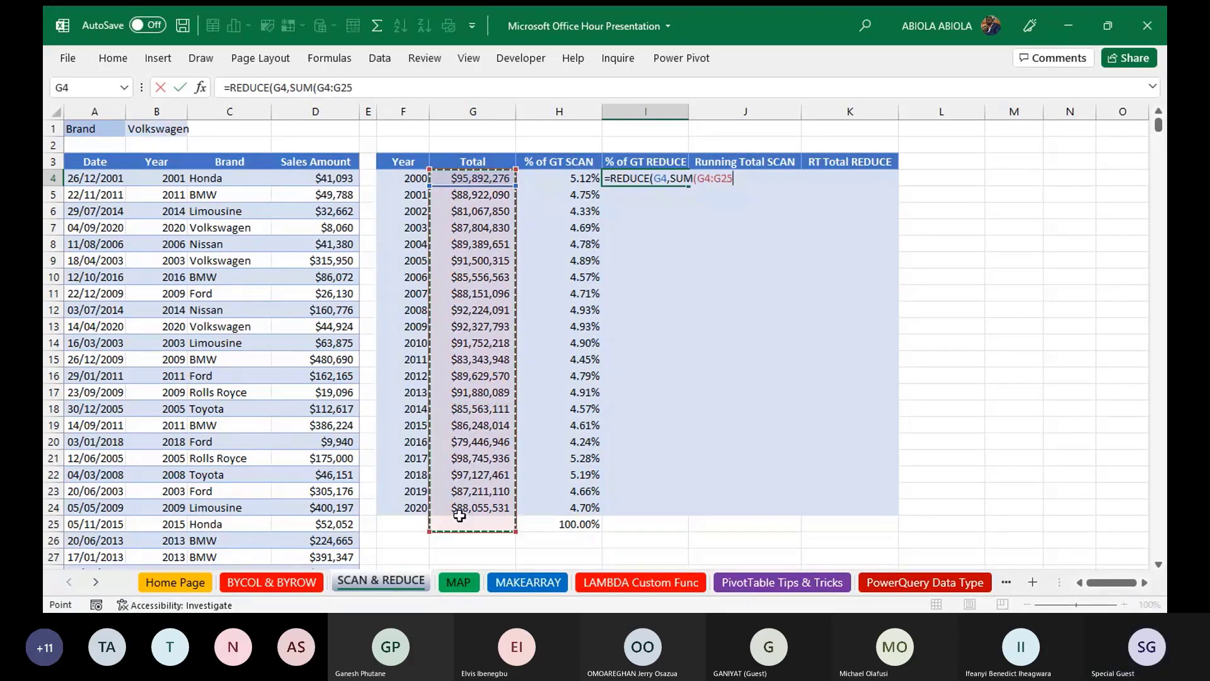
drag(473, 179, 502, 492)
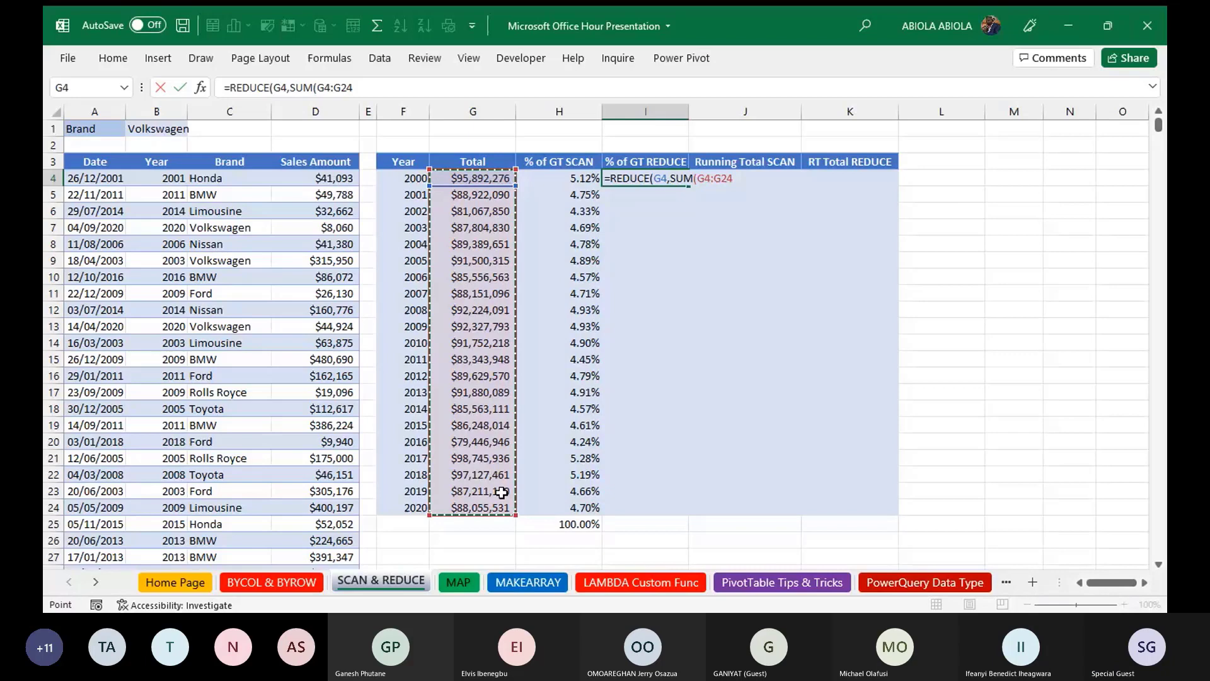
key(F4)
- Complete the REDUCE formula in I4 with LAMBDA(a,v,a/v) and fill it down to I24
text(),LAMBDA(a,v)
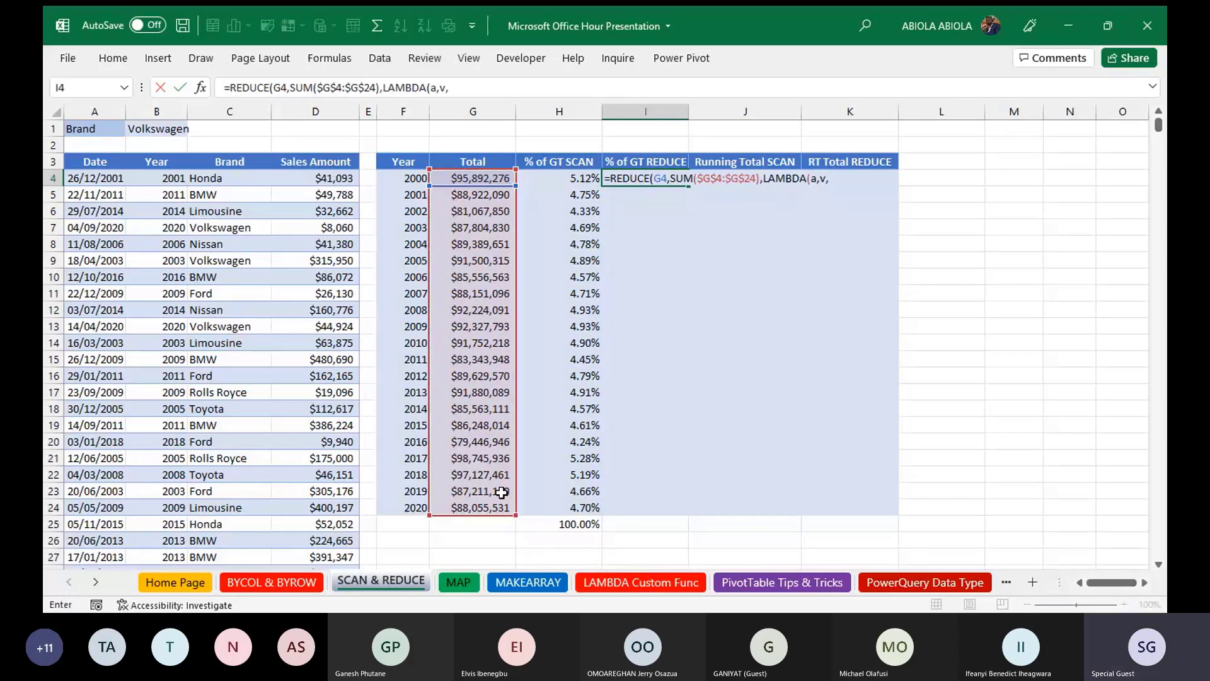
text(,a/v)))
key(ctrl+Return)
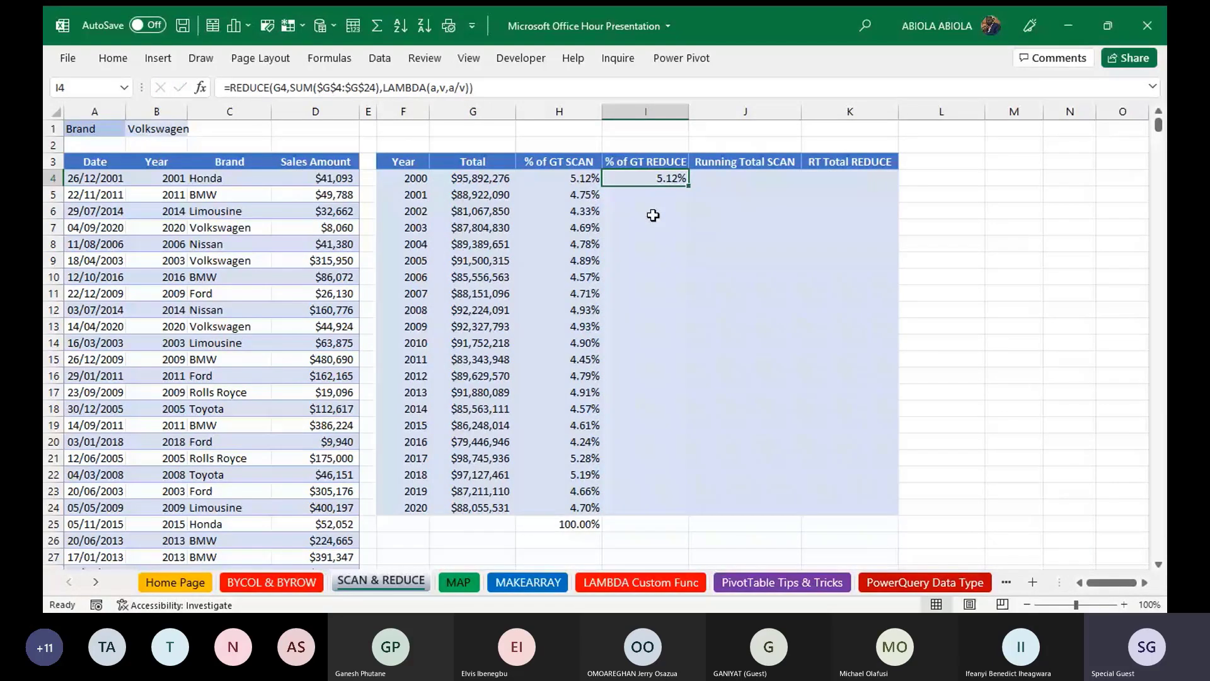
double_click(691, 187)
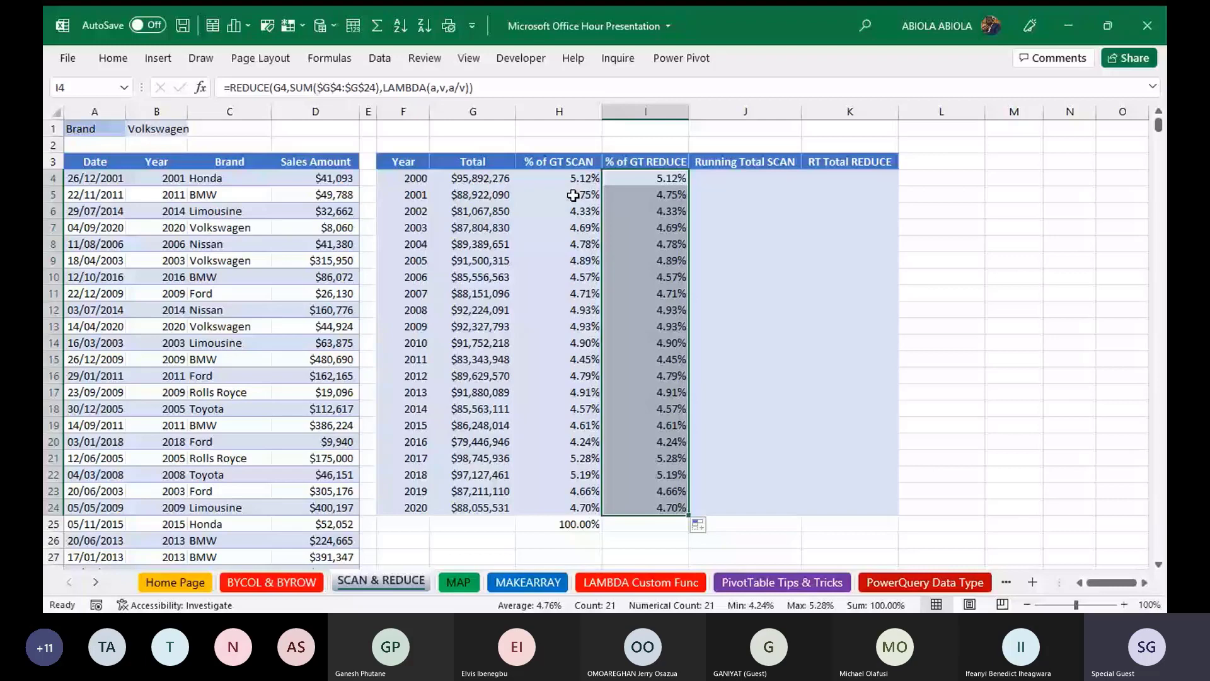
- Start a SCAN formula in J4 with 0 as the initial value and G4:G24 as the array
click(717, 176)
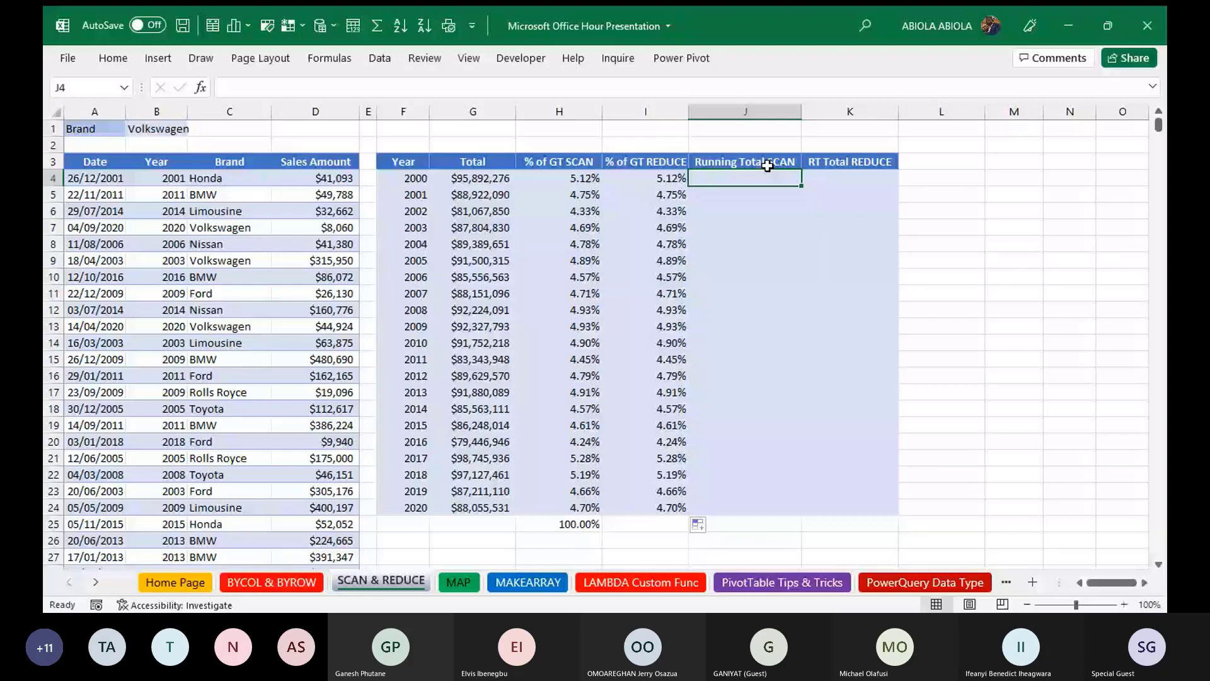
text(=sc)
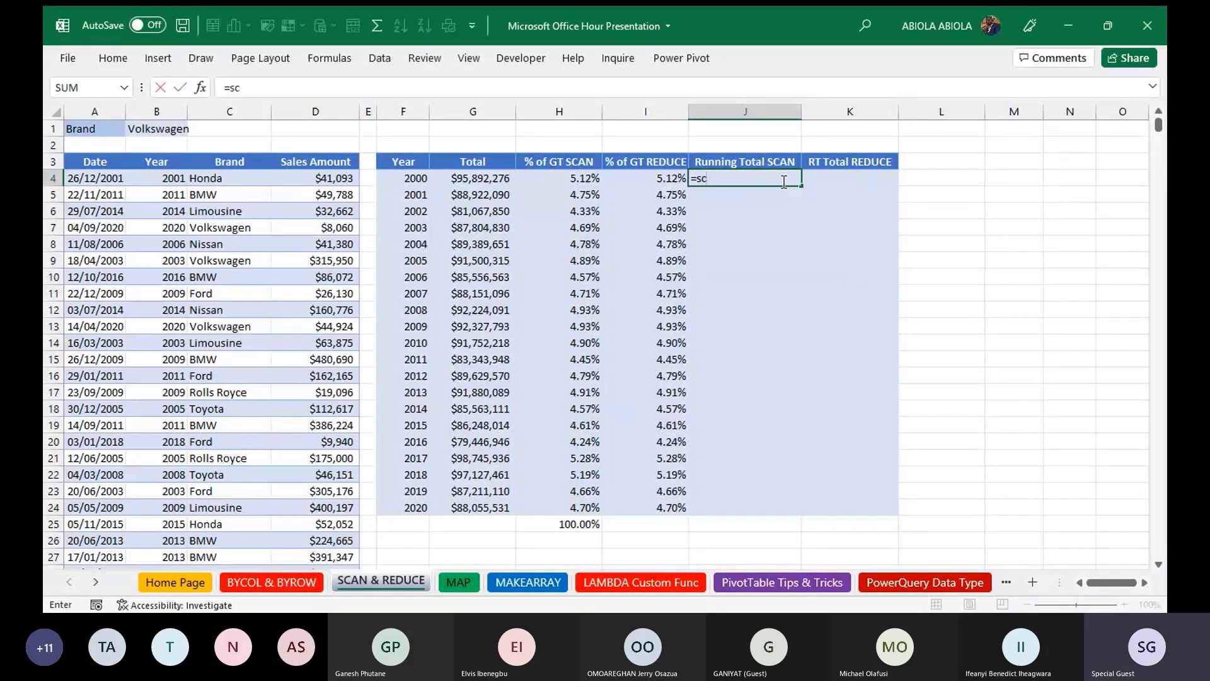
key(Tab)
text(0,)
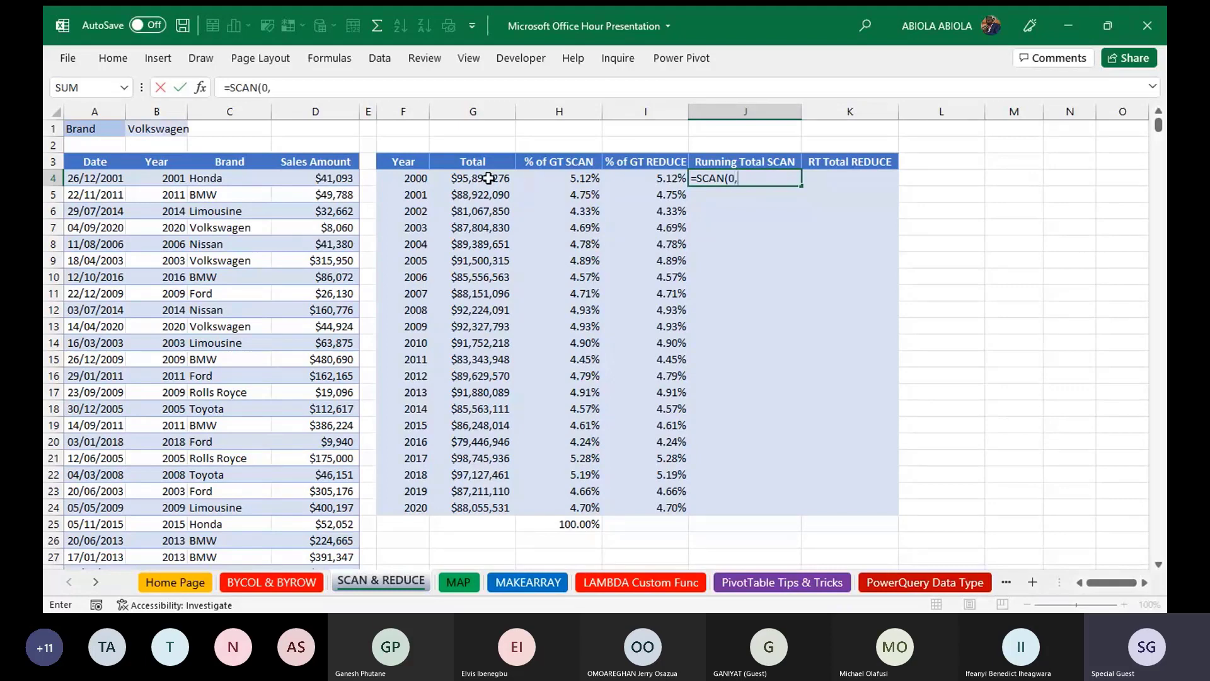
drag(488, 178, 490, 500)
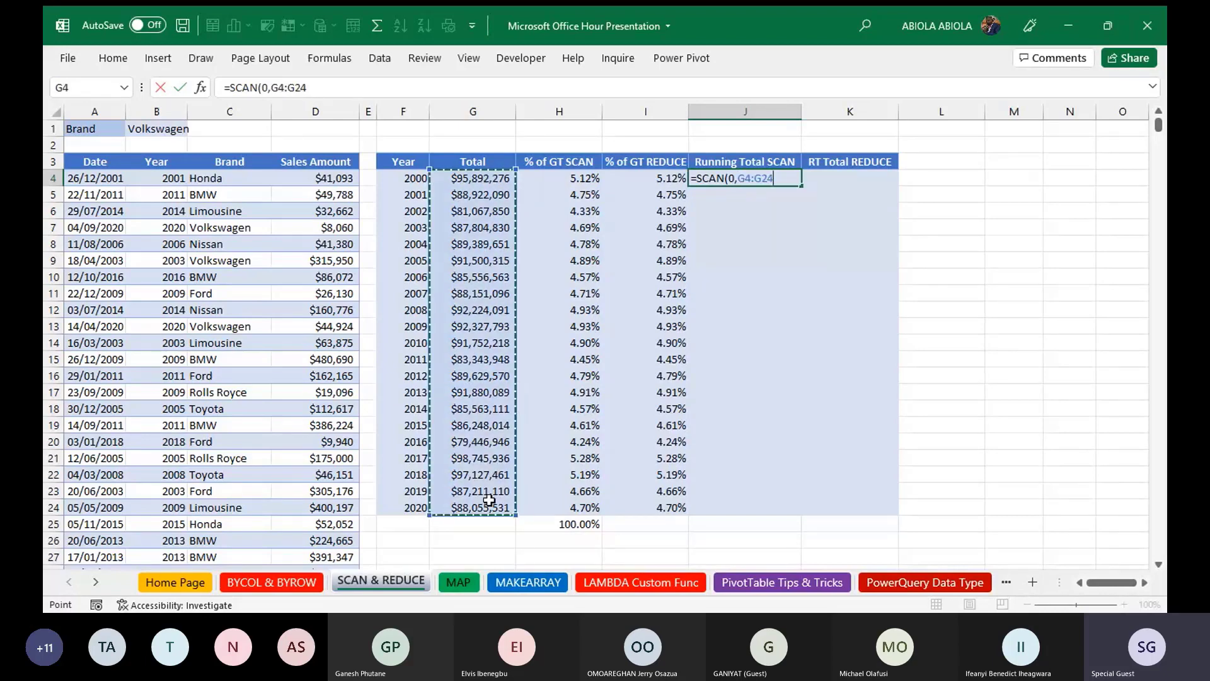
text(,)
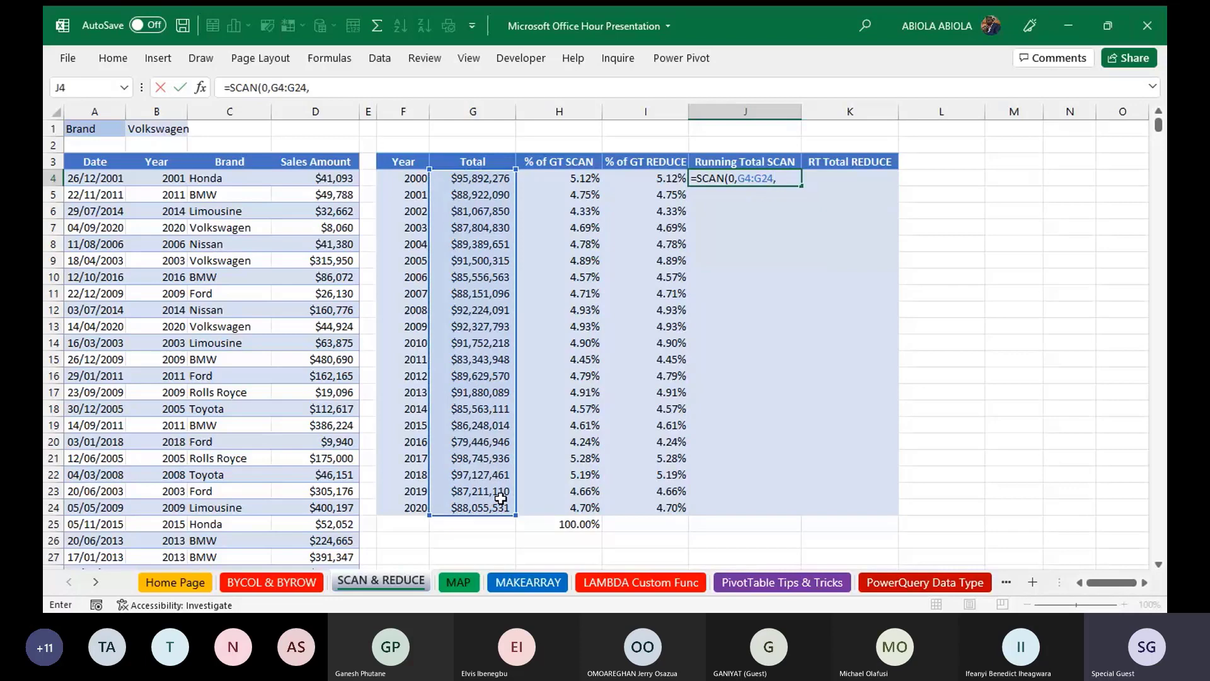
- Complete the SCAN running-total formula in J4 with LAMBDA(a,v,a+v) and commit it
text(lam)
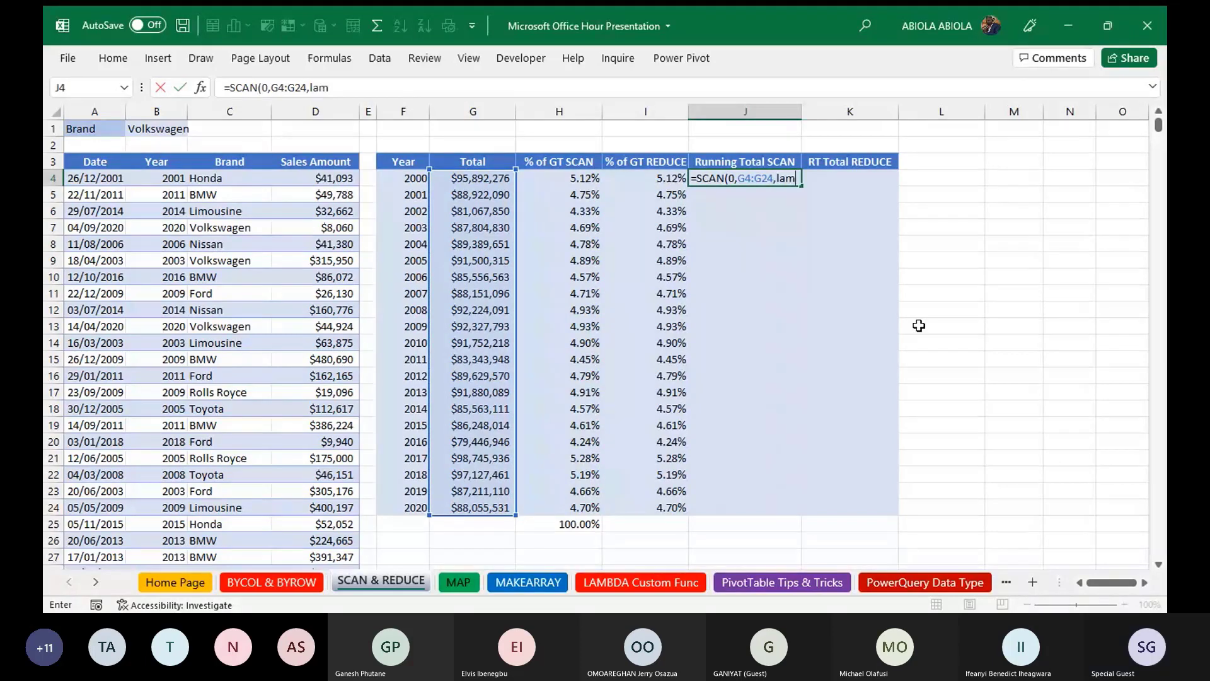
key(Tab)
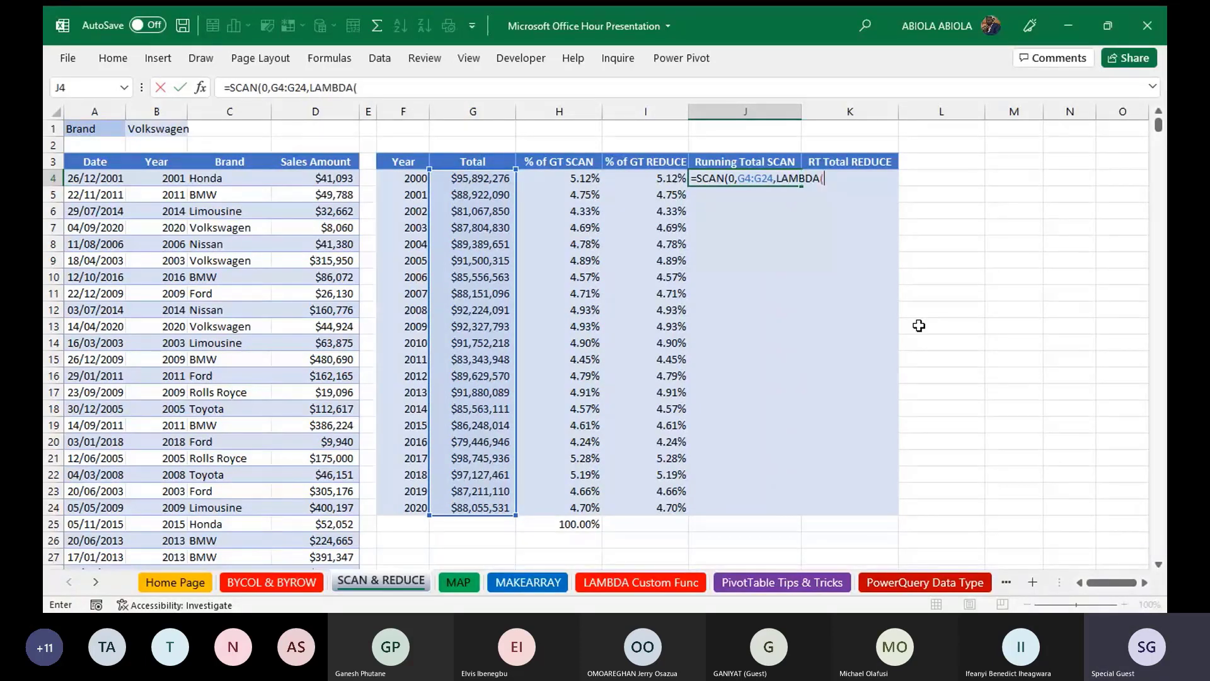
text(a,v,a)
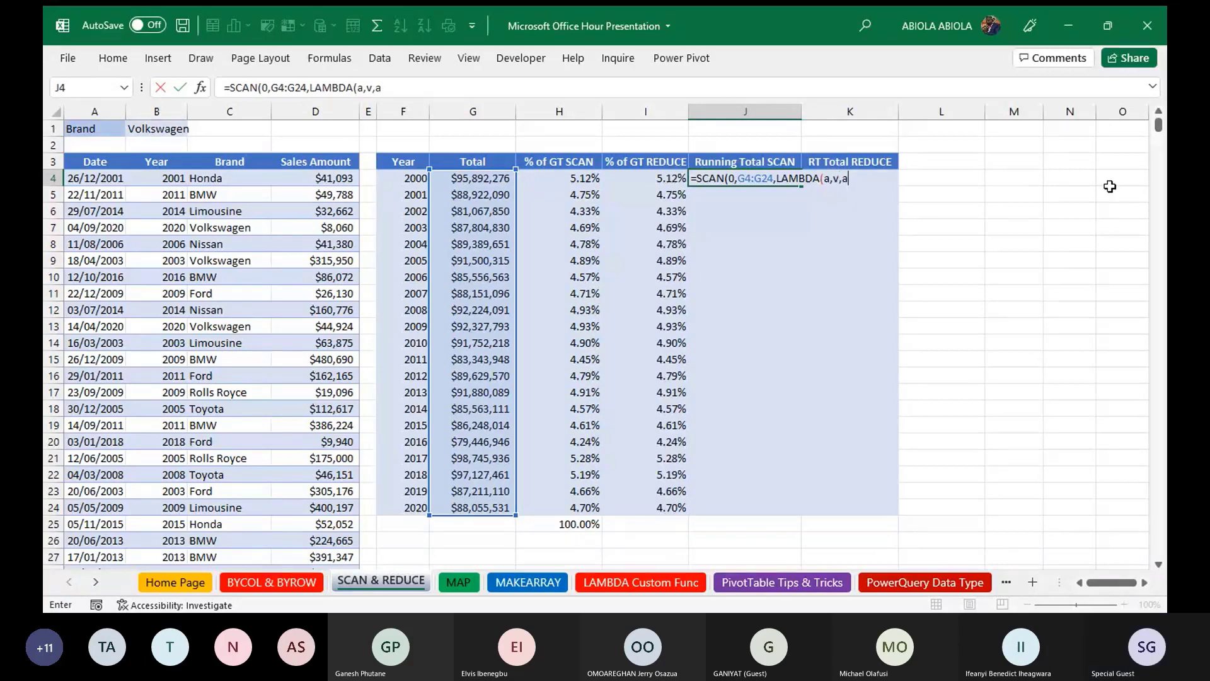
text(+)
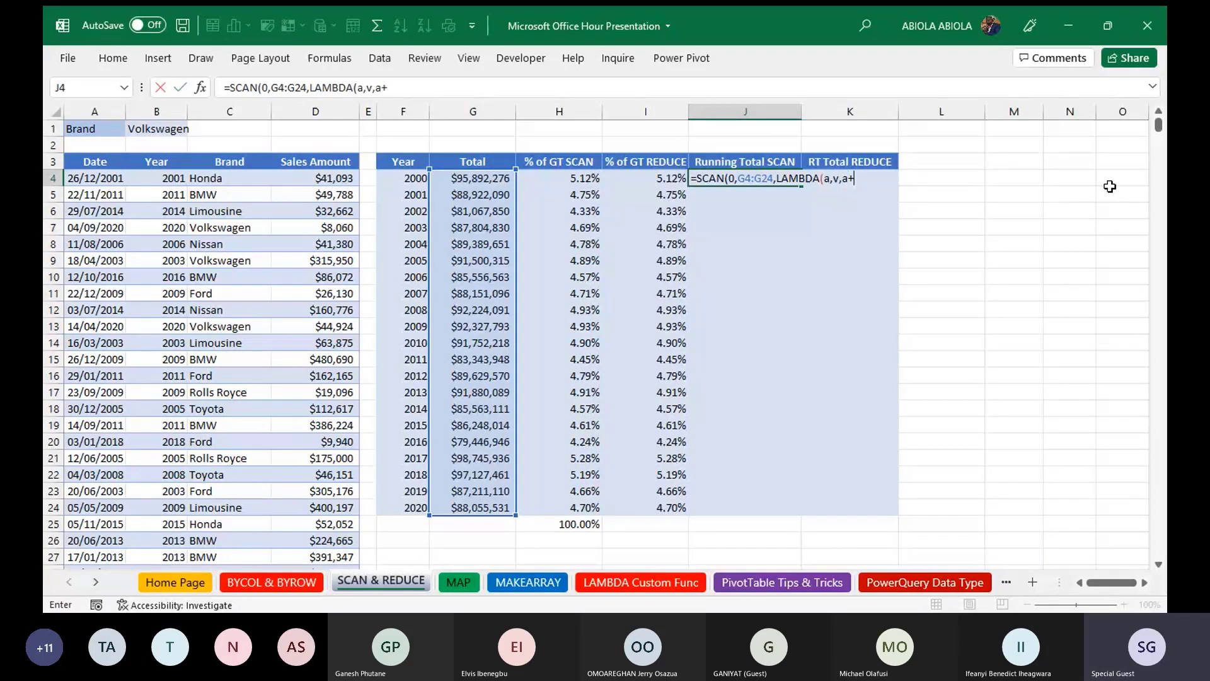
text(v)
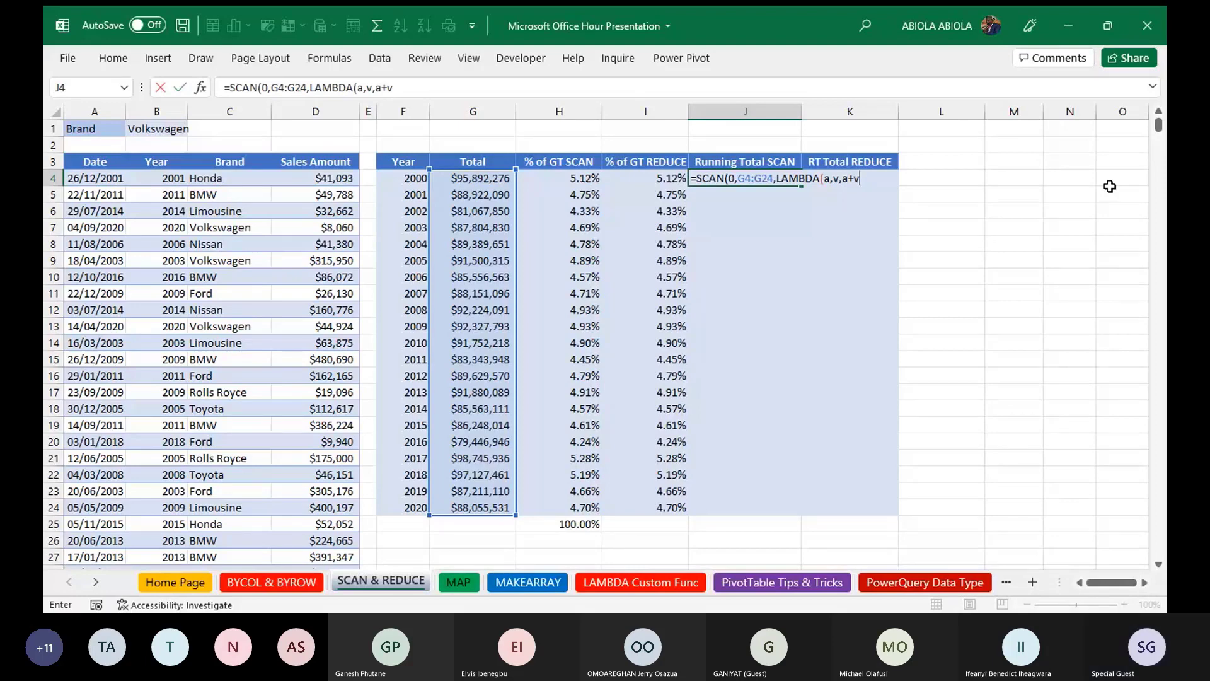
key(ctrl+Return)
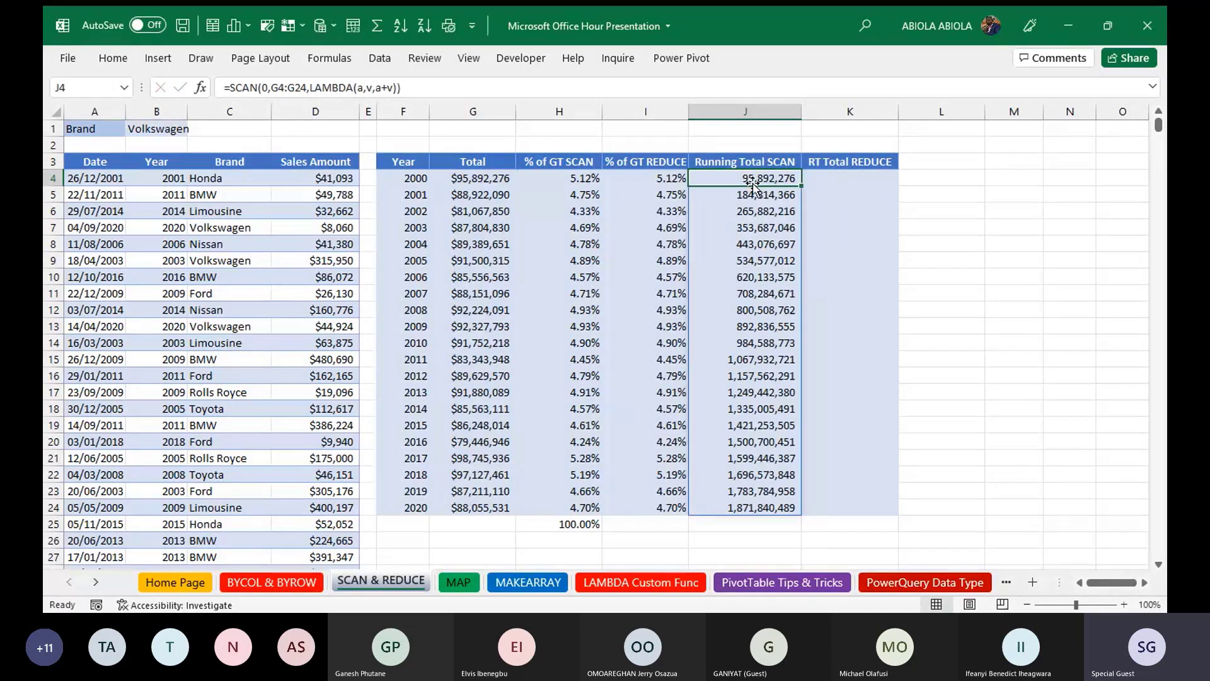
- Check the SCAN running totals in J5 and J24 against the sums of the matching yearly totals in column G
click(488, 184)
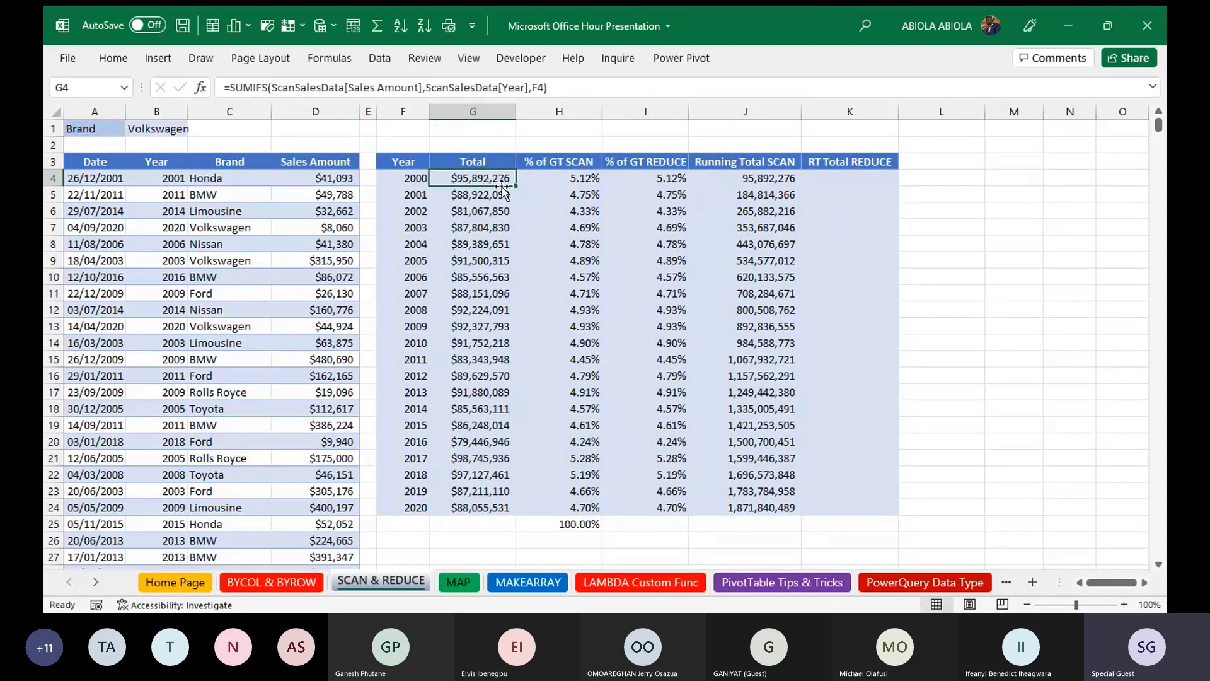
drag(468, 181, 472, 195)
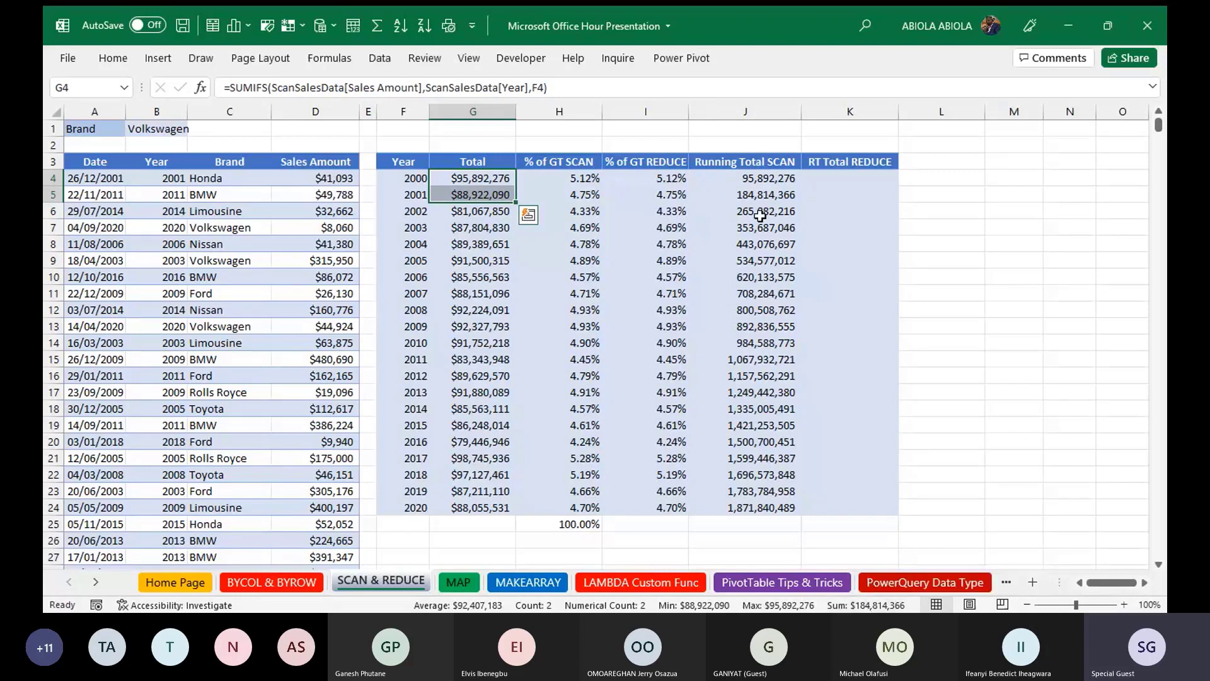
click(755, 196)
drag(479, 179, 473, 509)
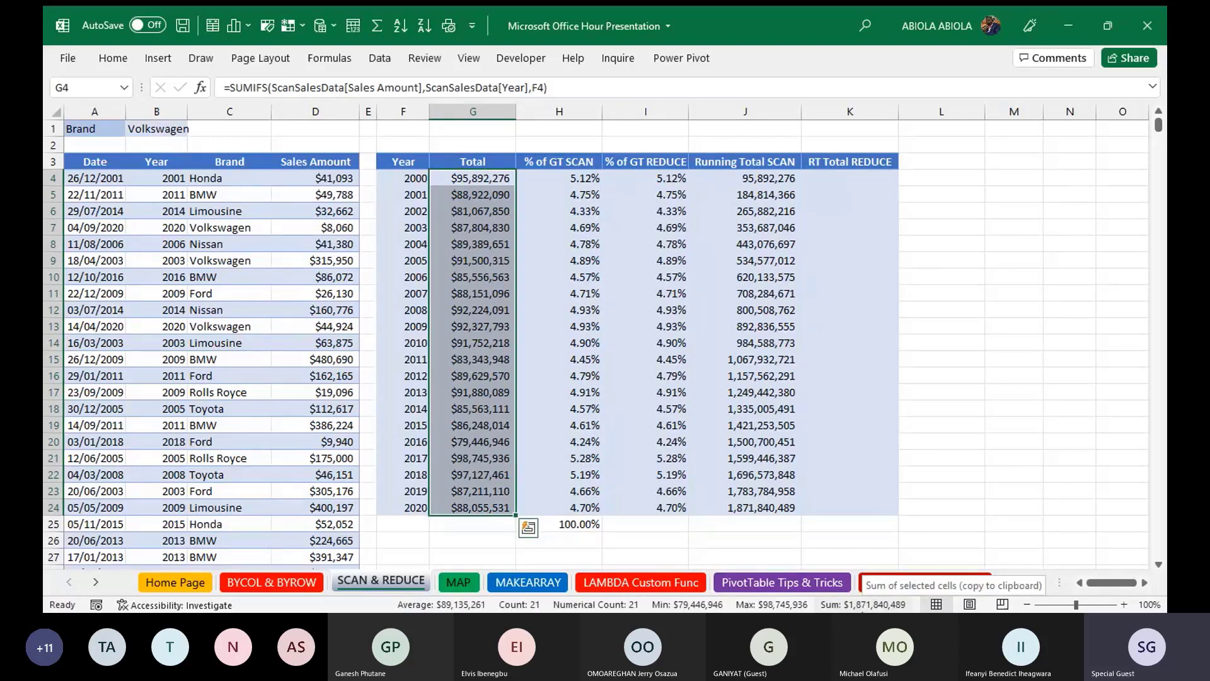
click(739, 512)
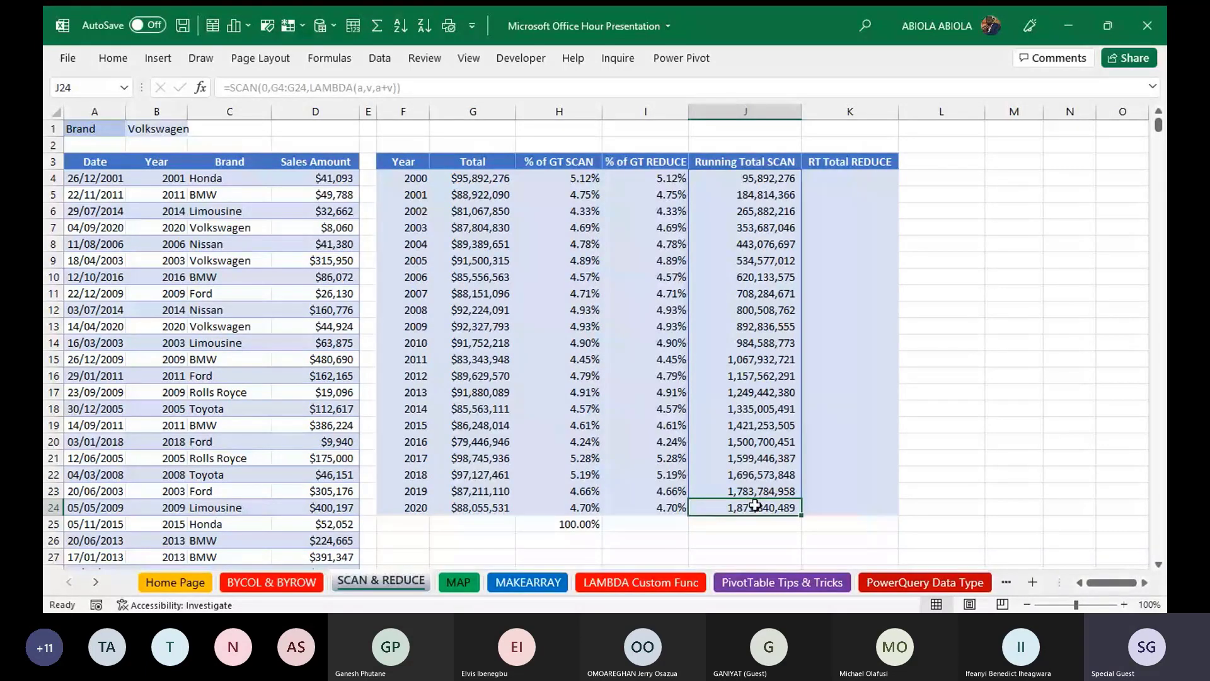
- Start a REDUCE formula in K4 with 0 as the initial value and G4:G24 as the array
click(830, 177)
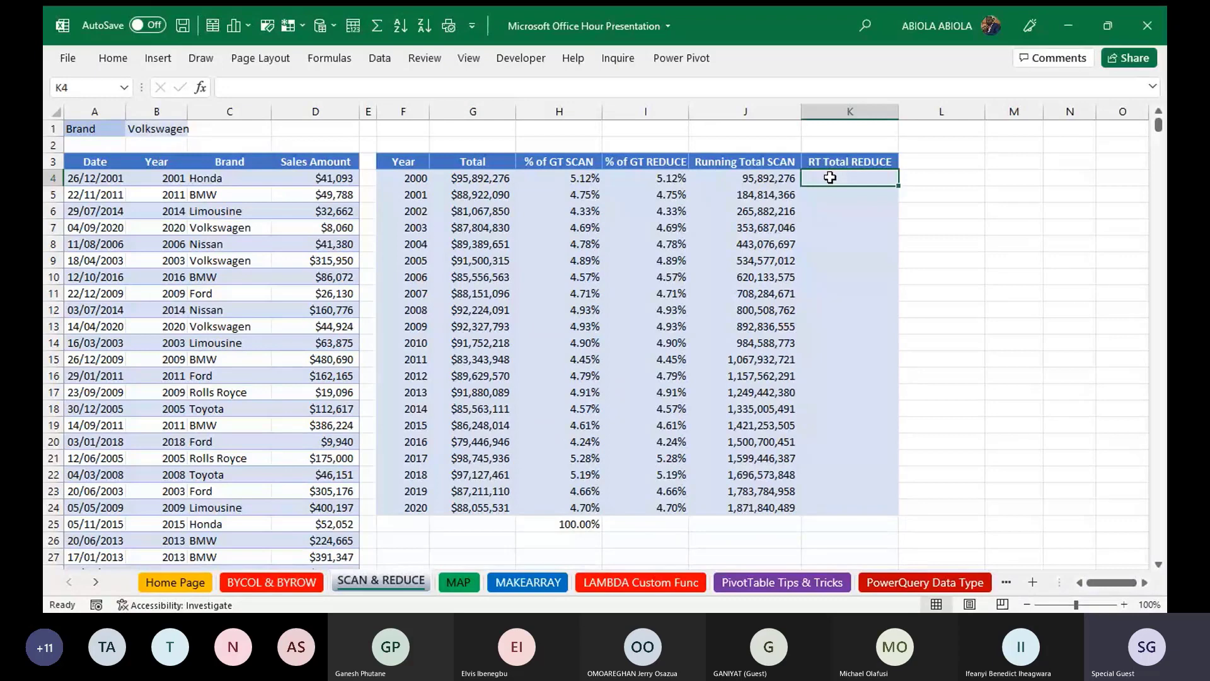
text(=red)
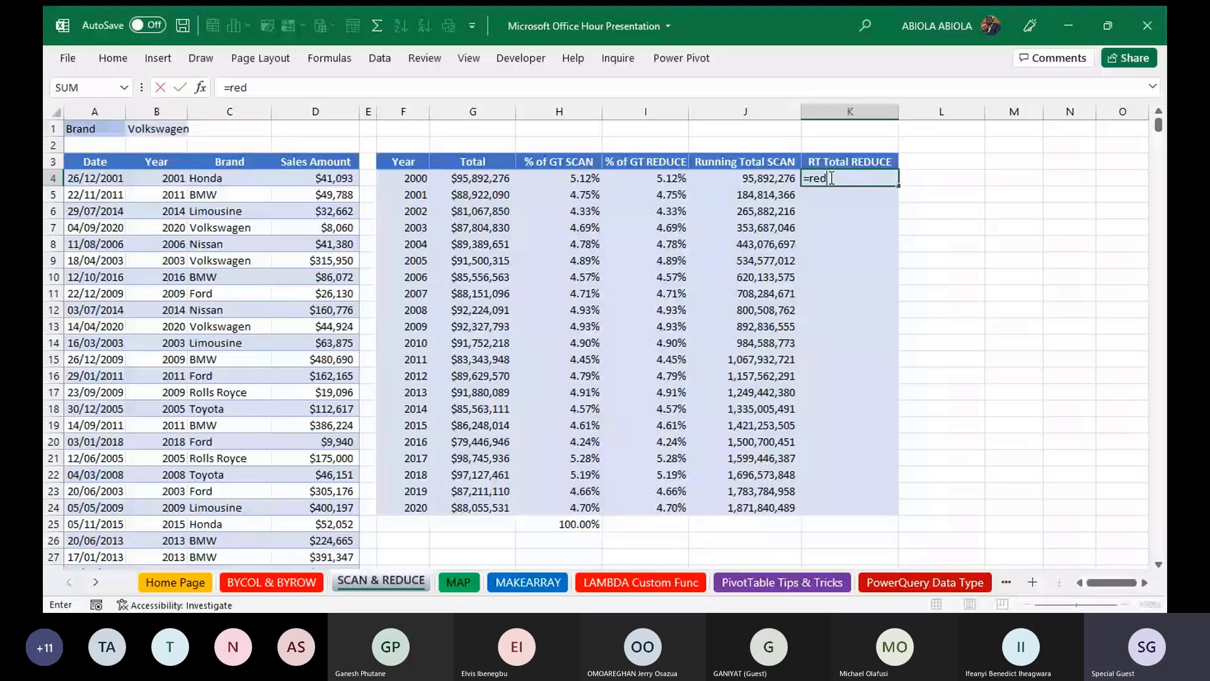
key(Tab)
text(0,)
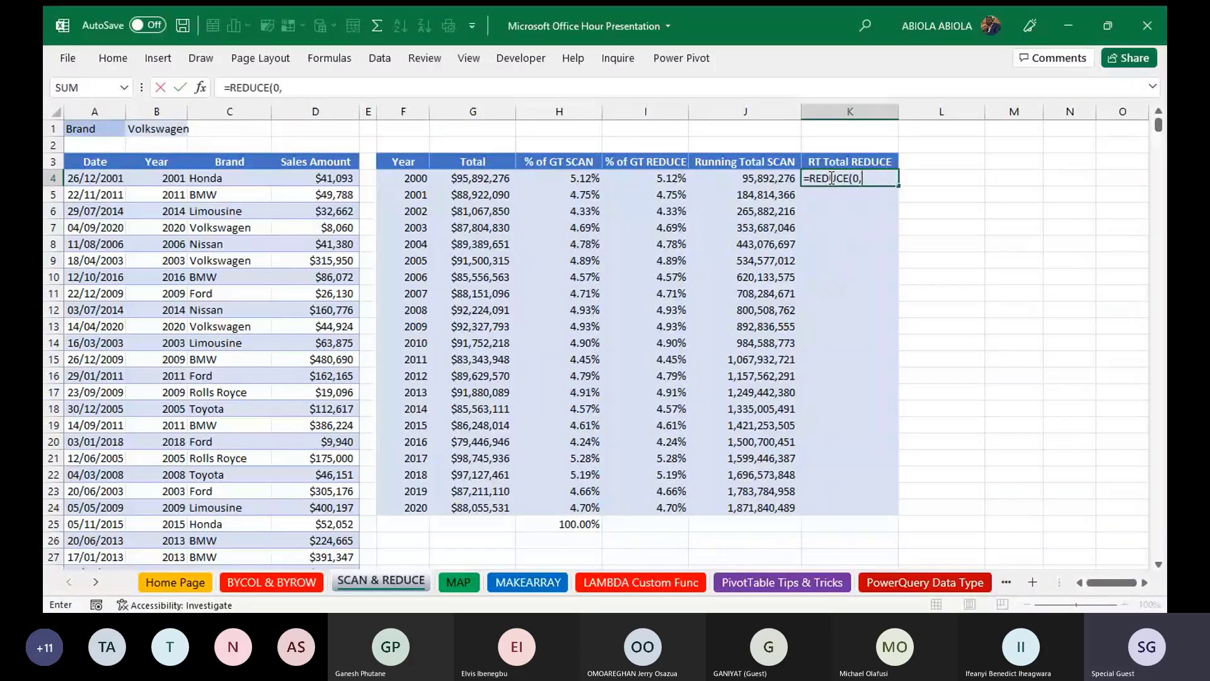
drag(498, 178, 471, 506)
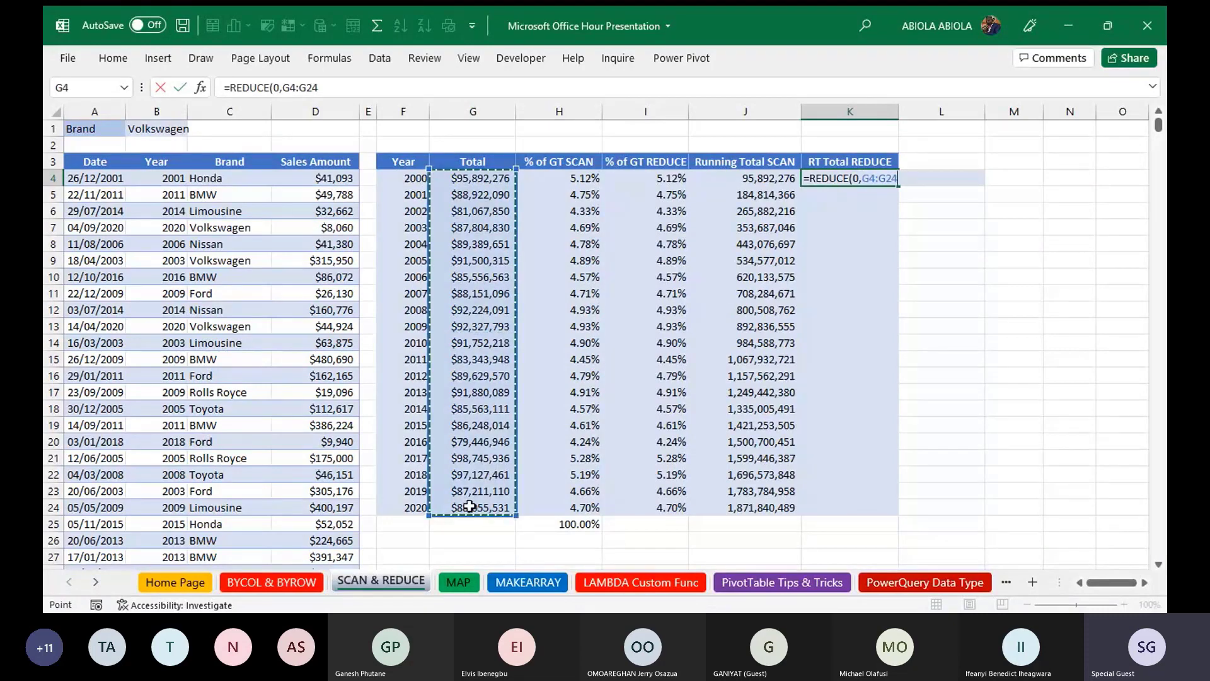
- Complete the REDUCE formula in K4 with LAMBDA(a,v,a+v) and commit it
text(,f)
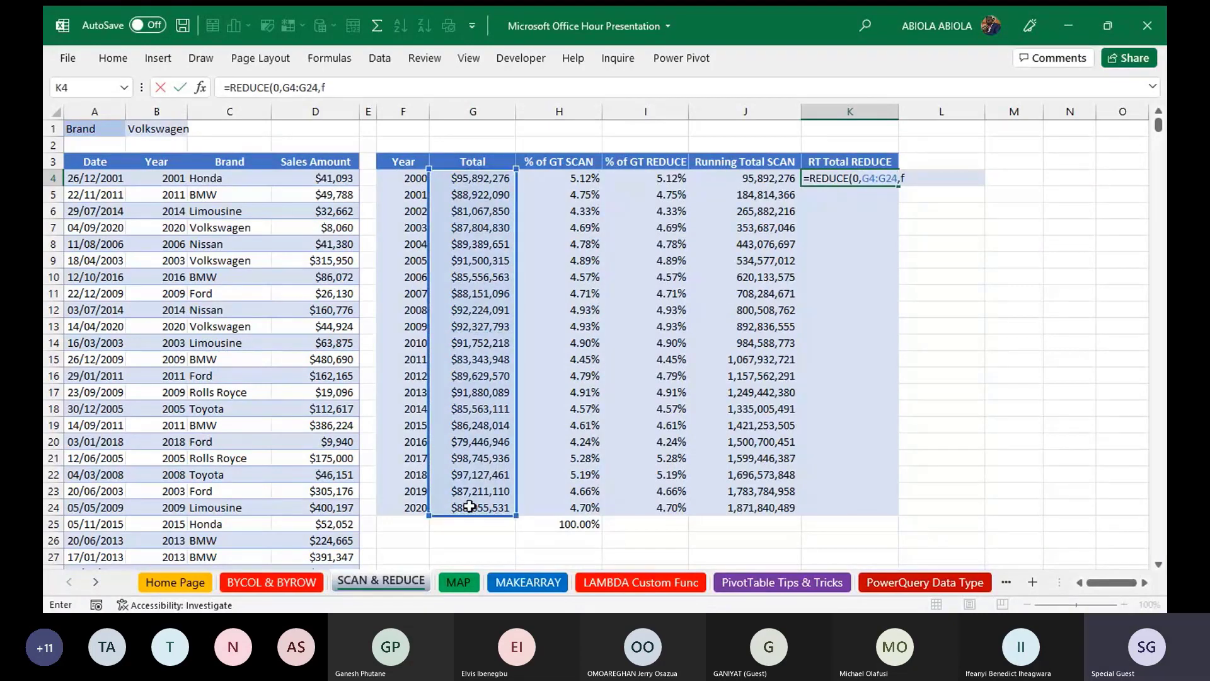
key(BackSpace)
text(la)
key(Tab)
text(a,v)
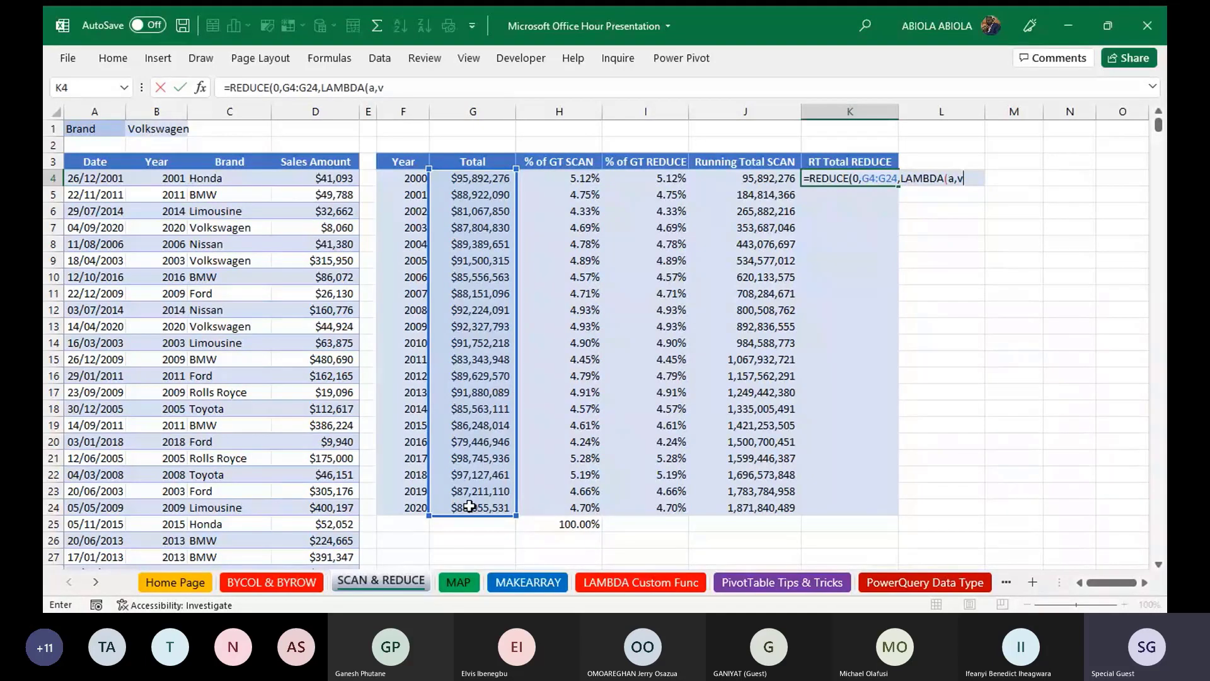
text(,a+v)
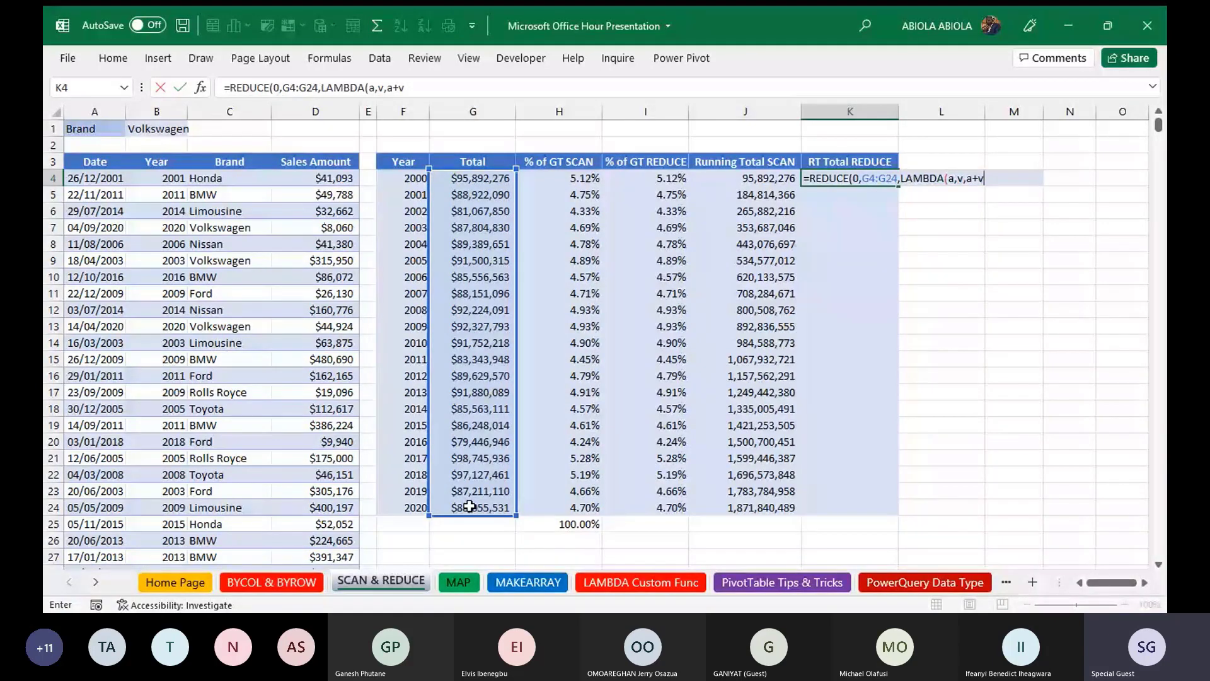
key(ctrl+Return)
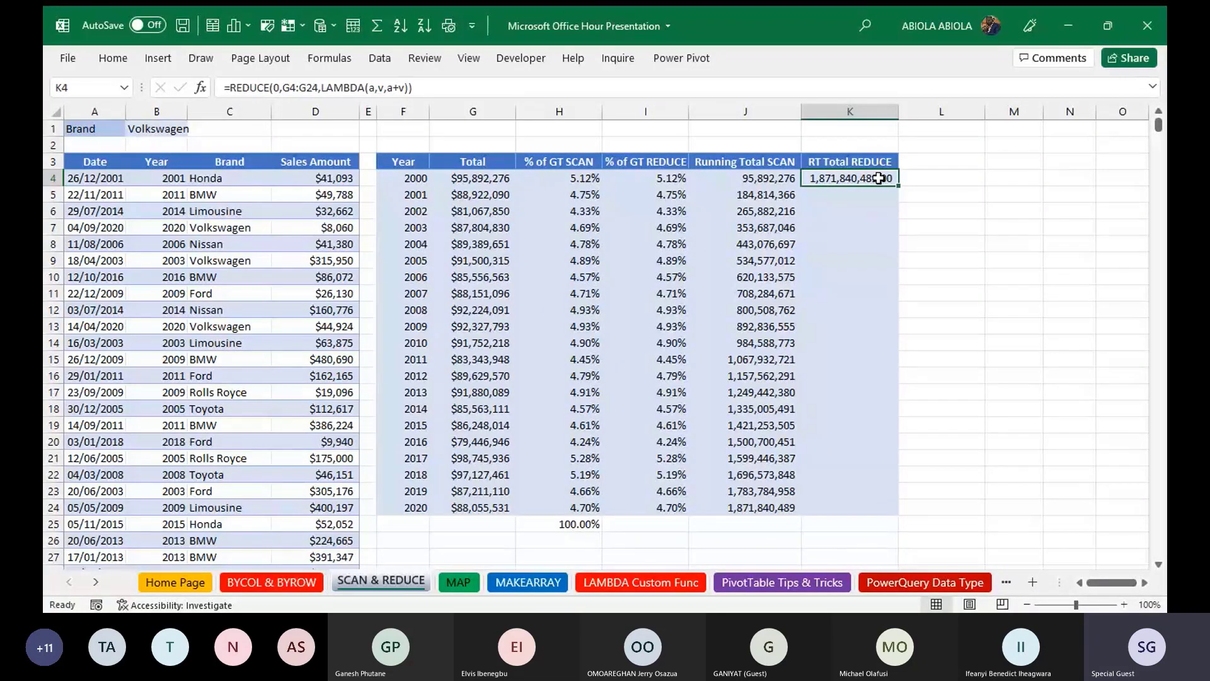
- Compare the last SCAN running total in J24 with the REDUCE result in K4
key(Left)
key(ctrl+shift+Down)
key(ctrl+Down)
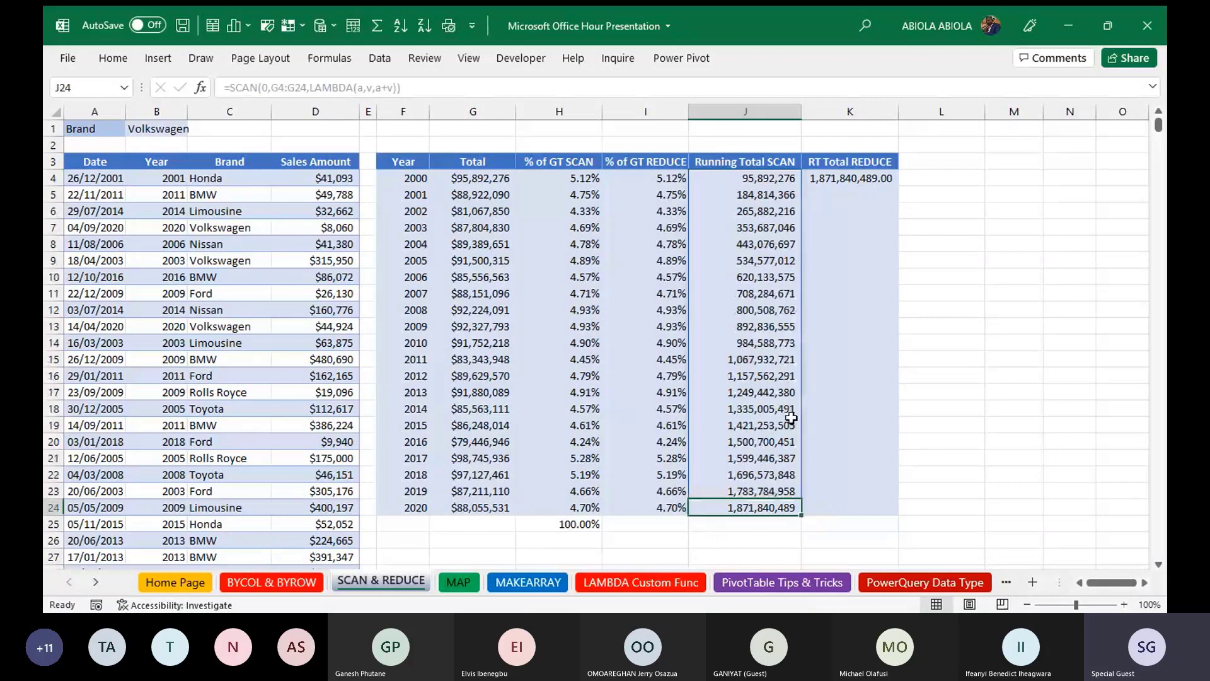
click(818, 180)
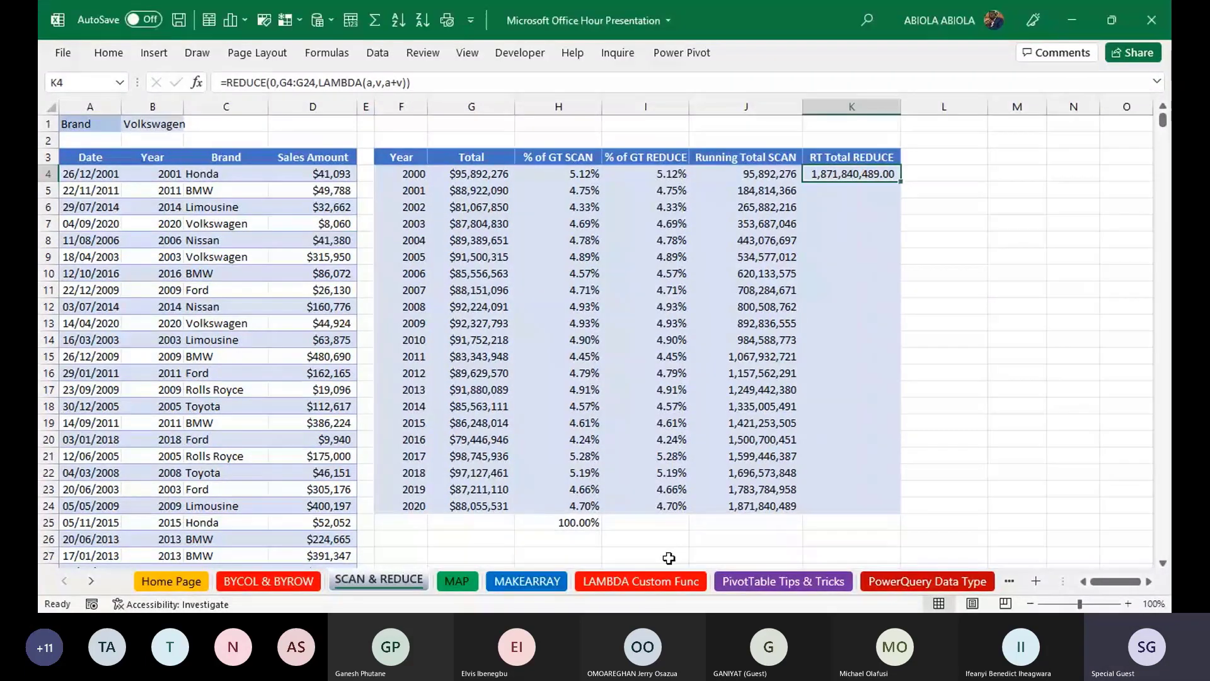
- Open the MAP sheet and review the sales data table and the Brand and Price lookup table
click(456, 581)
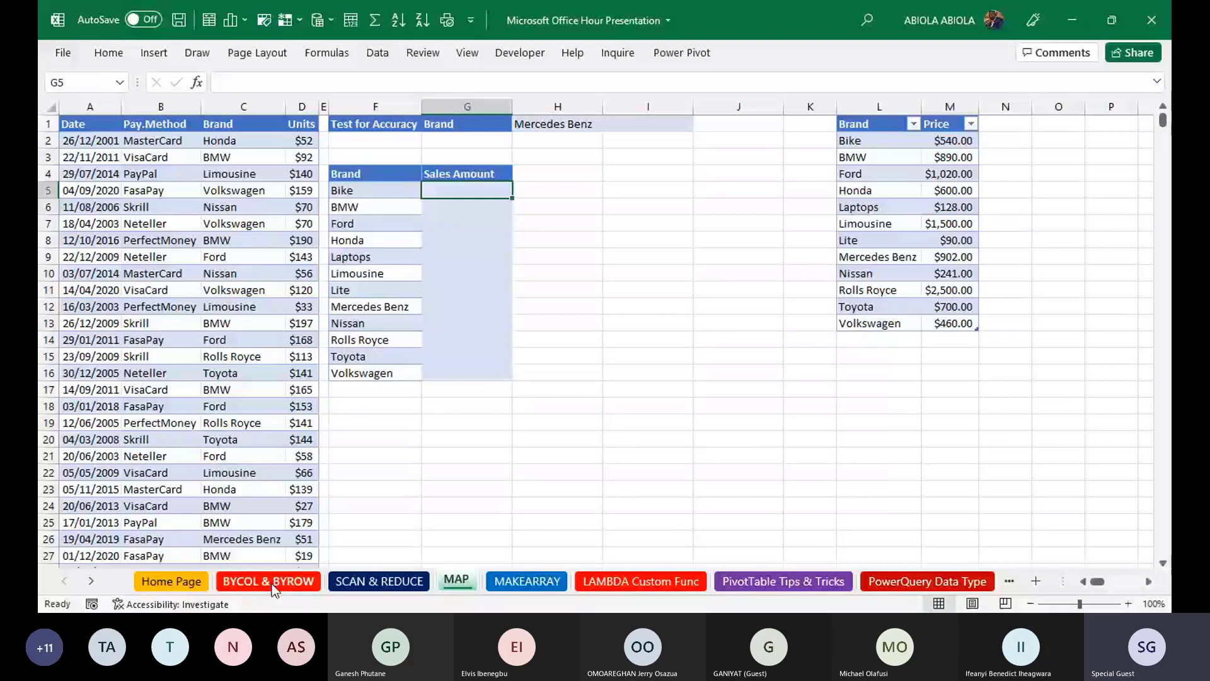
drag(89, 117, 276, 156)
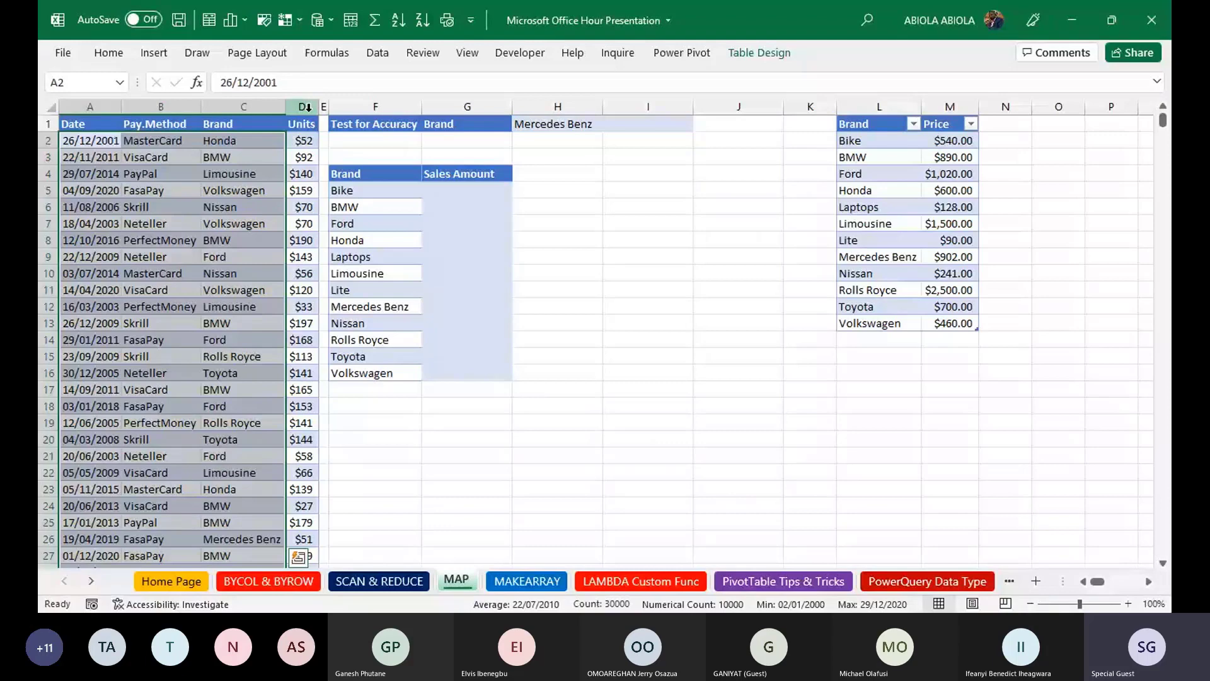
drag(848, 123, 976, 299)
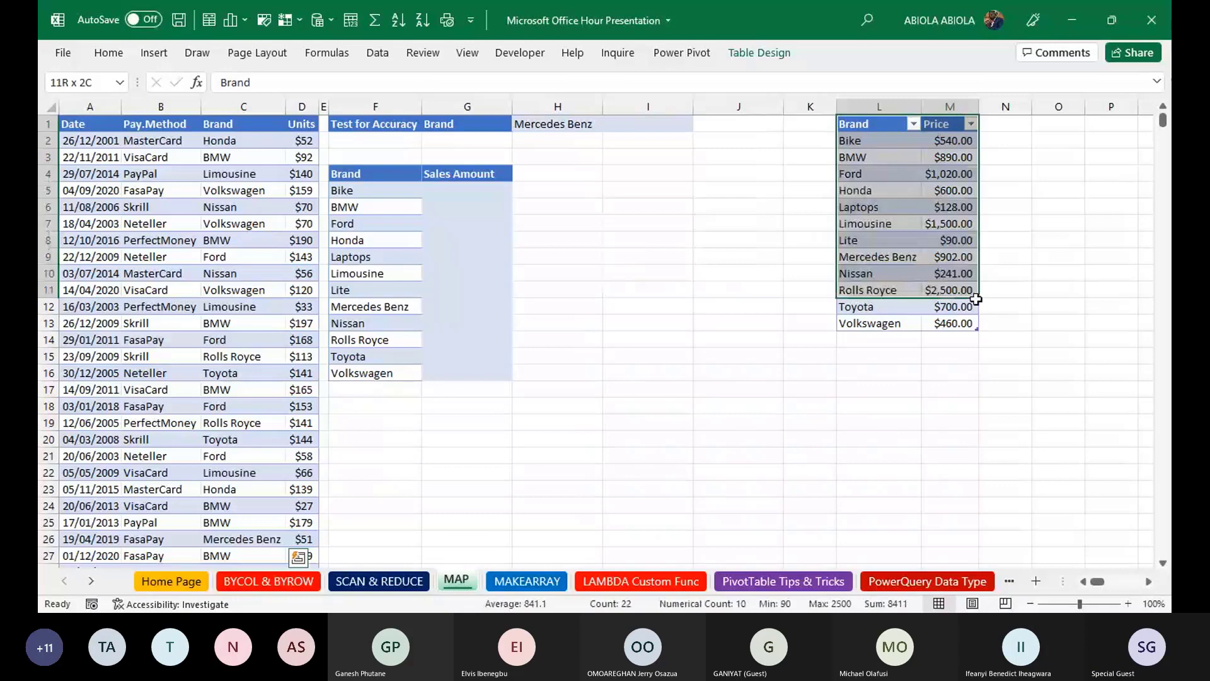
drag(976, 299, 978, 323)
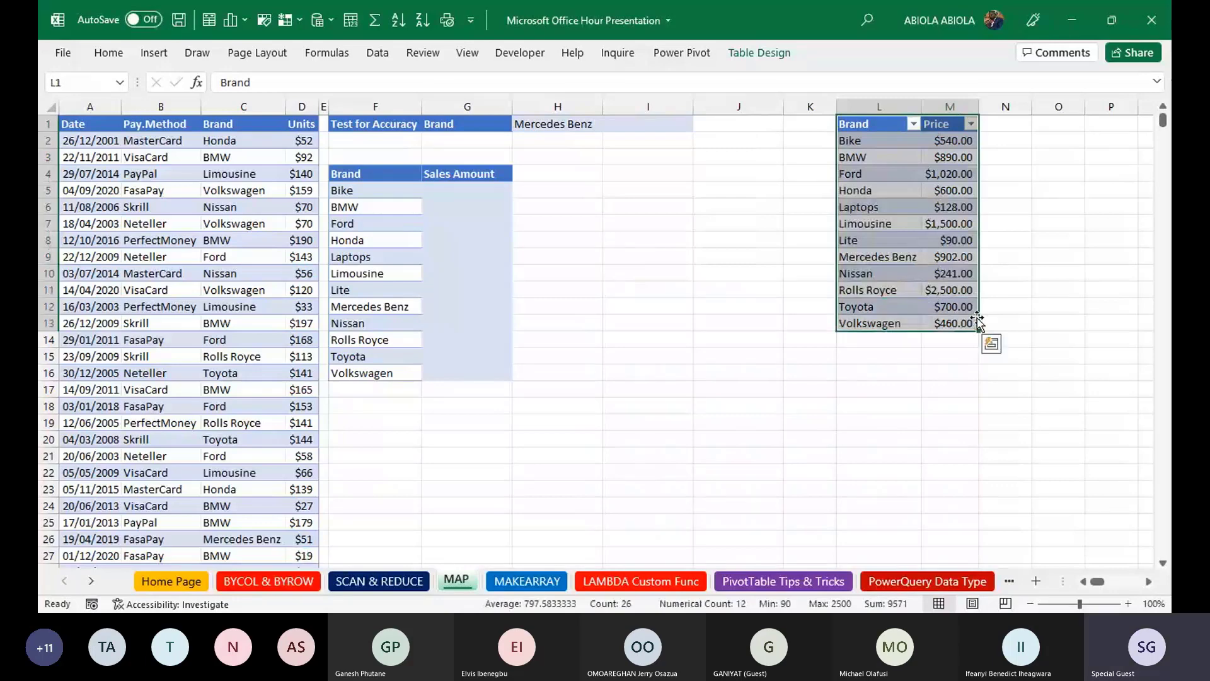
click(976, 140)
click(881, 140)
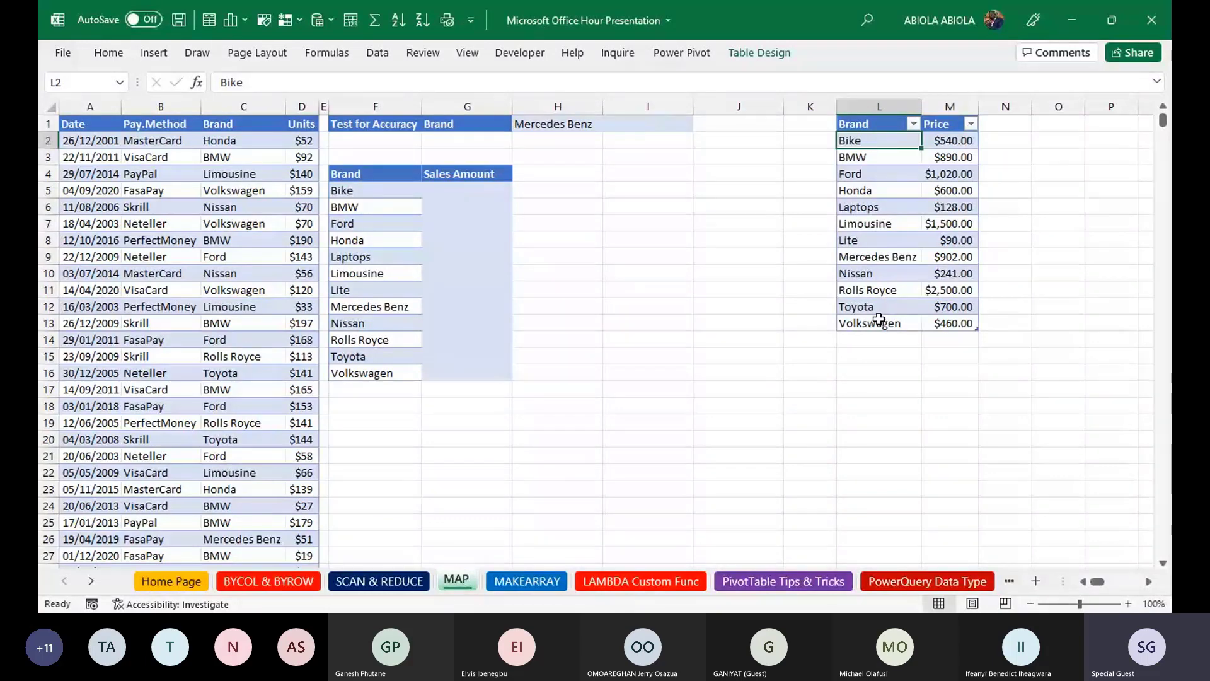
click(955, 323)
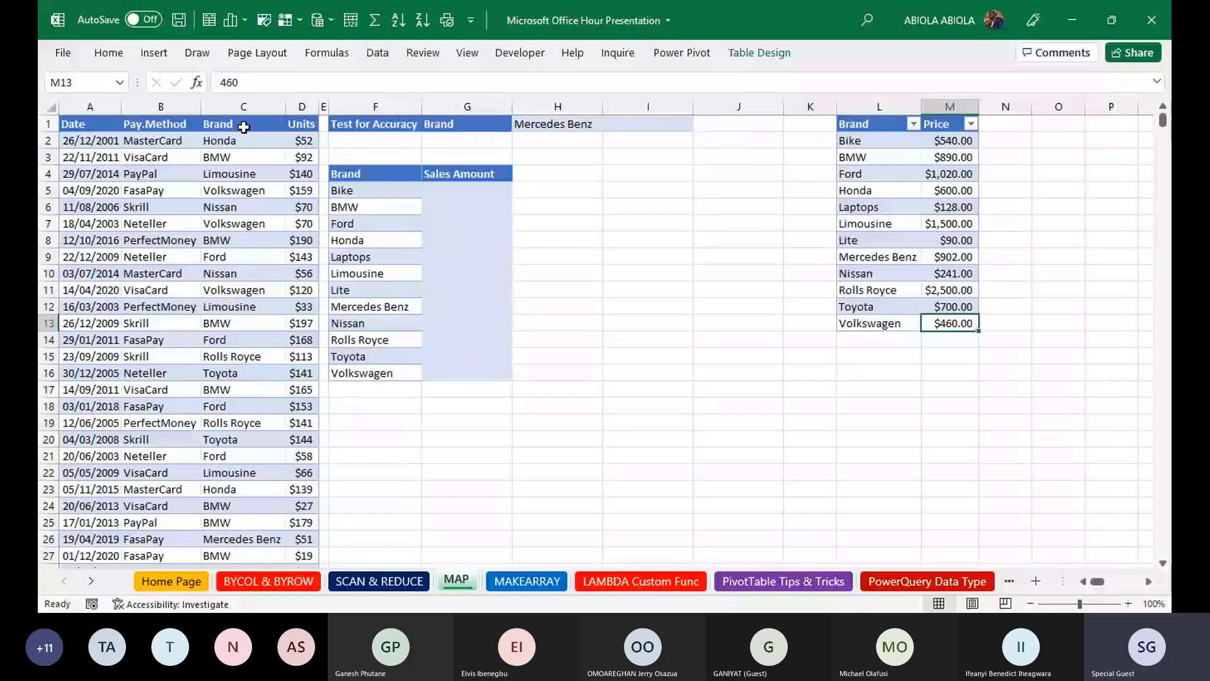
- Examine the Brand and Units columns of the sales data, focusing on the first Honda record
drag(244, 140, 250, 324)
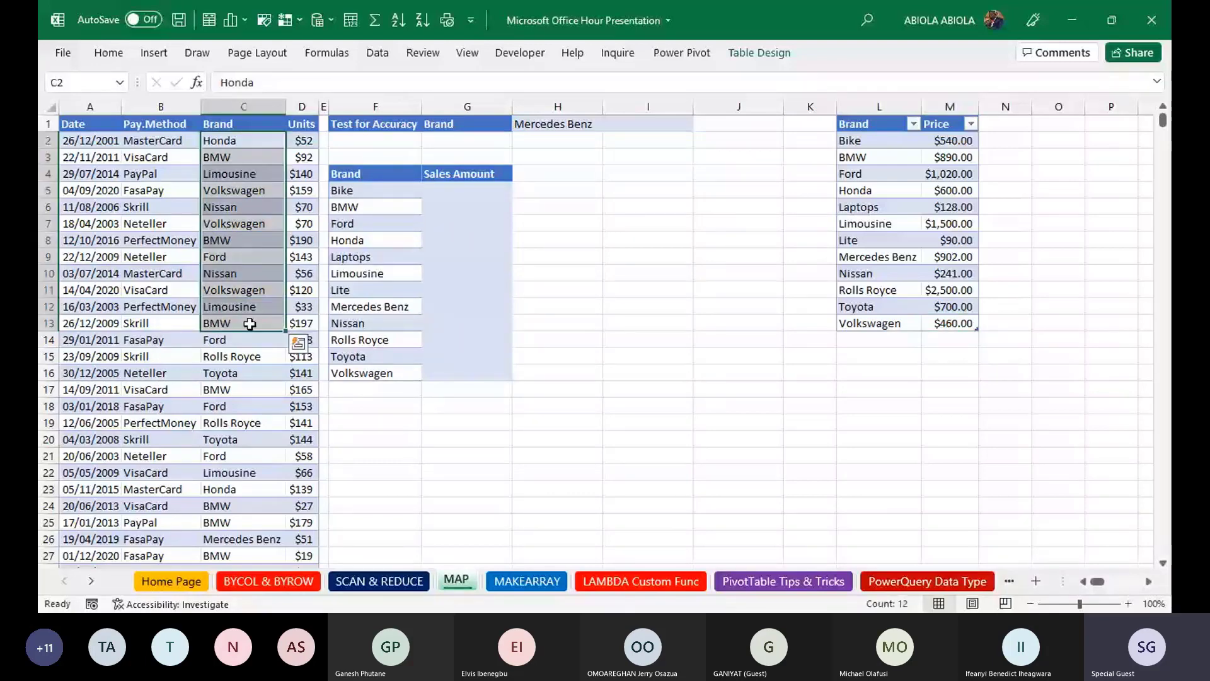
click(304, 157)
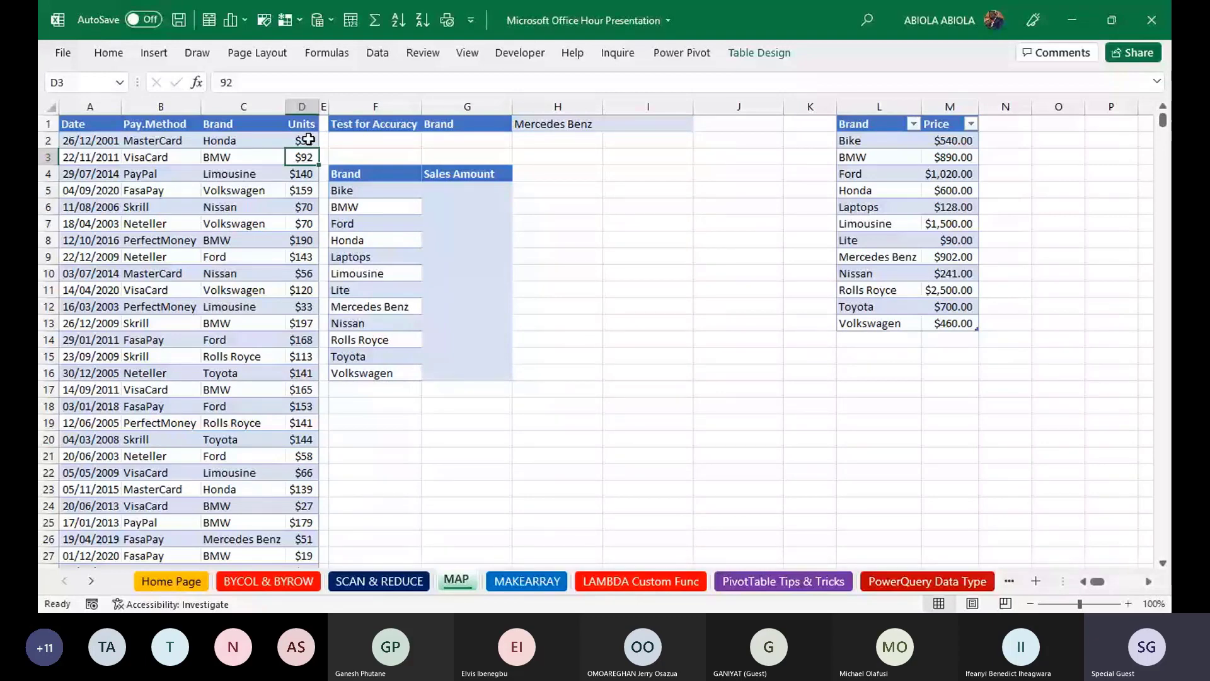
click(307, 139)
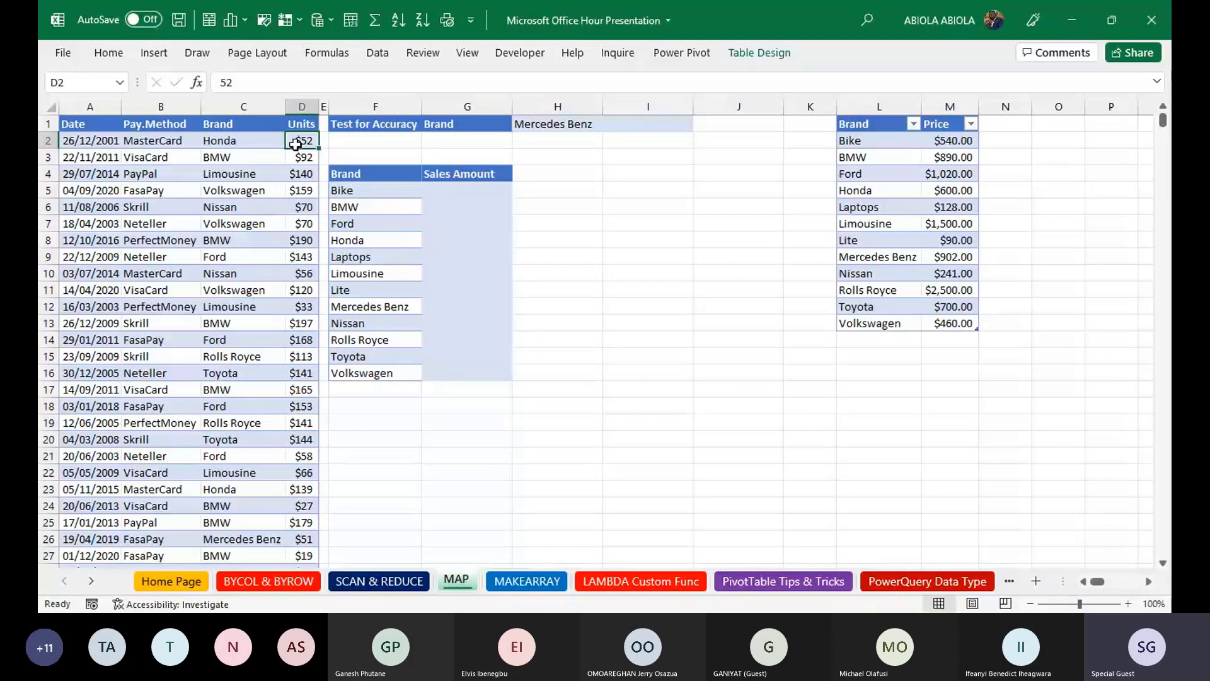
click(244, 142)
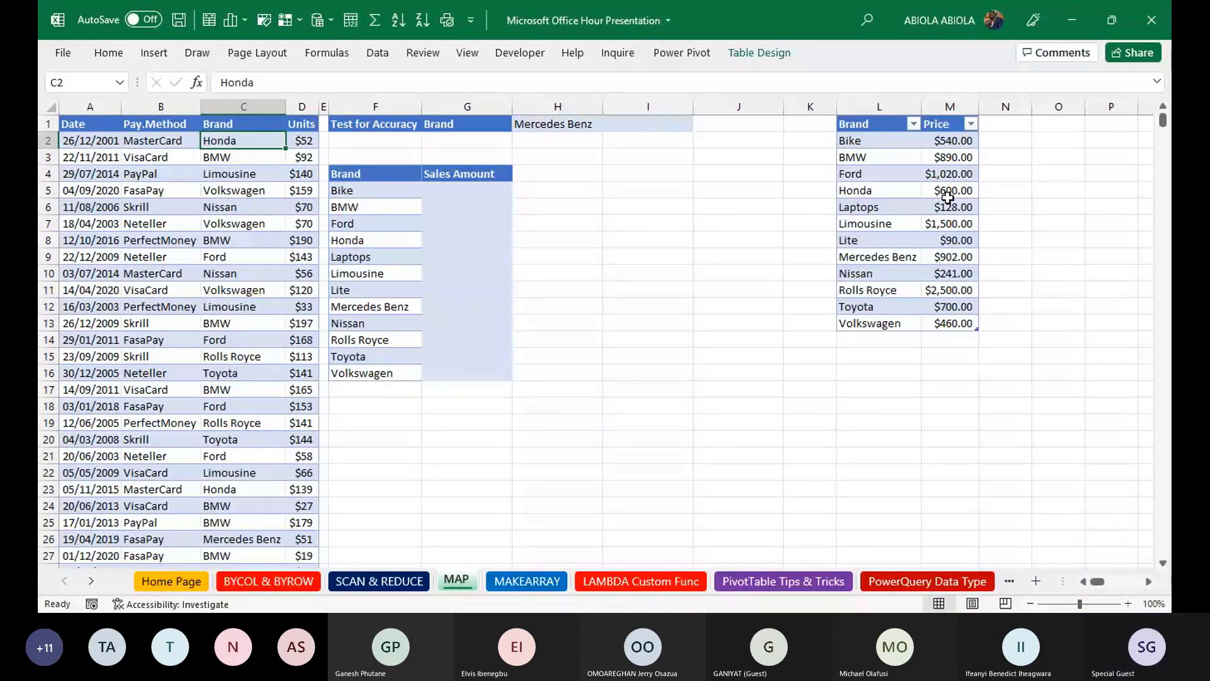
- Start a MAP formula in G5, the first Sales Amount cell, using the brand list F5:F16 as its array
click(479, 186)
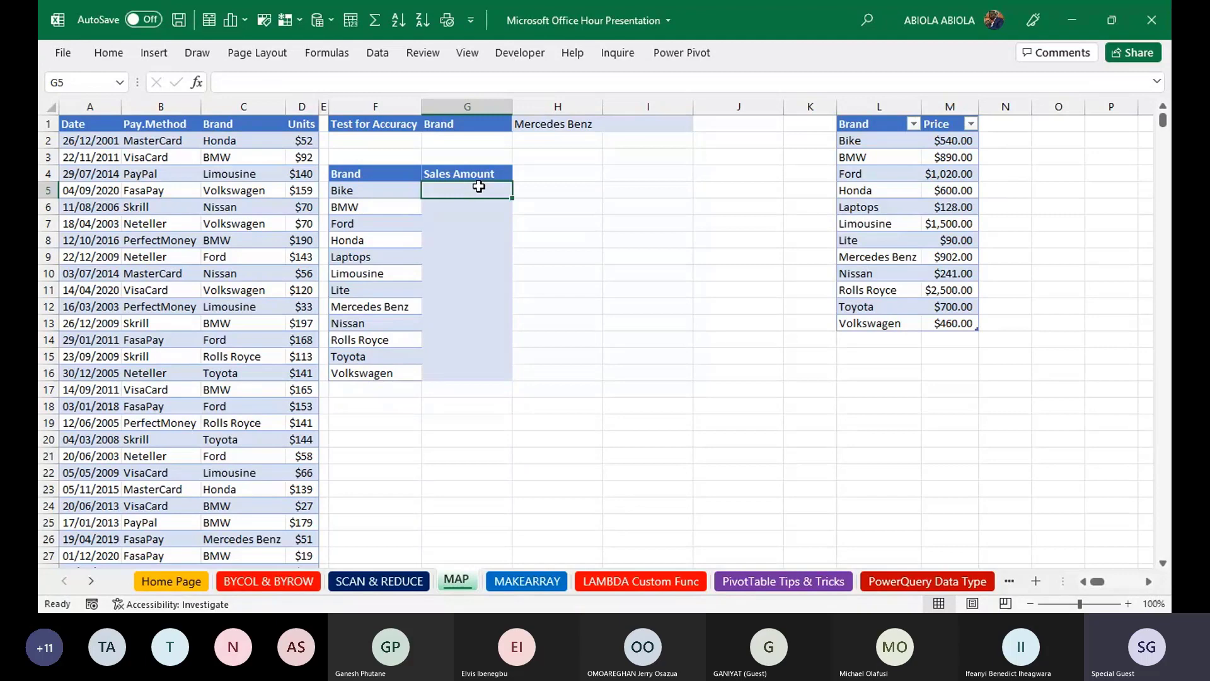
text(=)
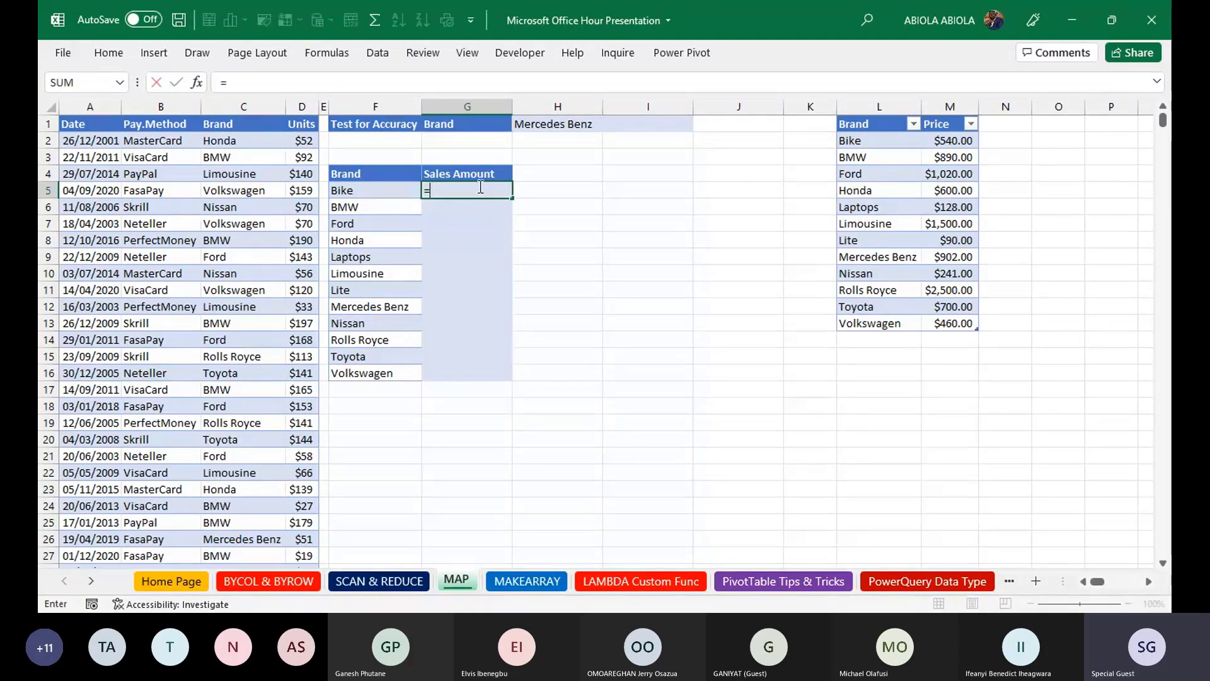
text(ma)
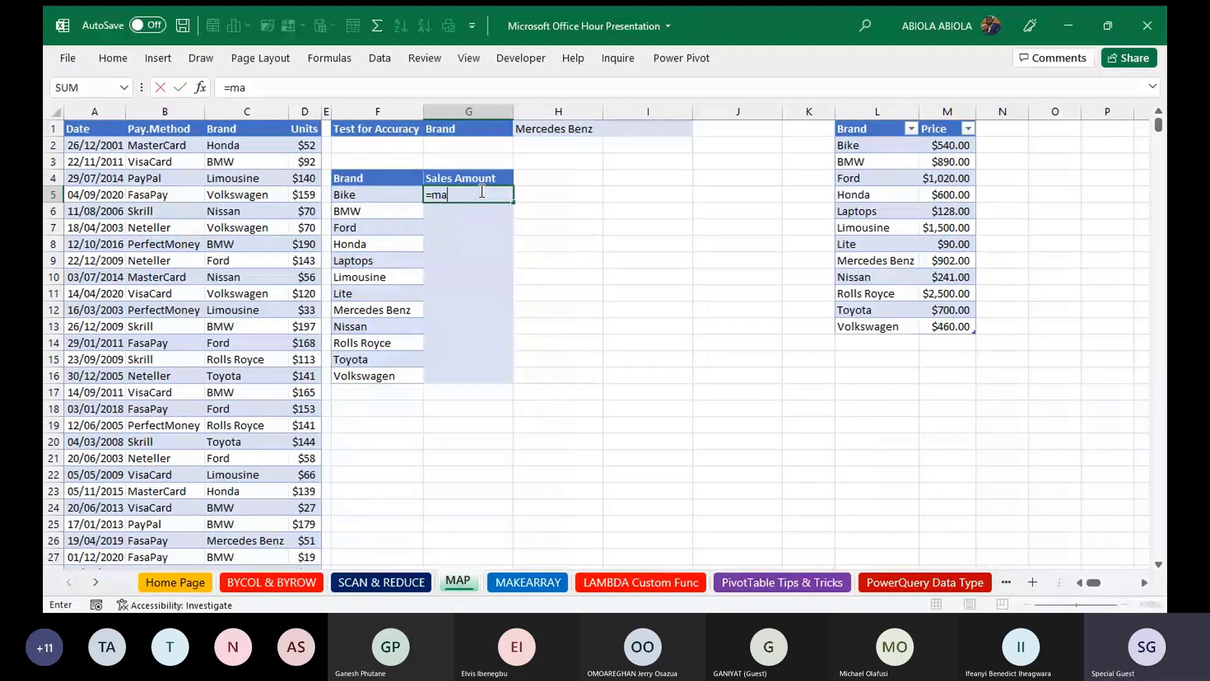
text(p)
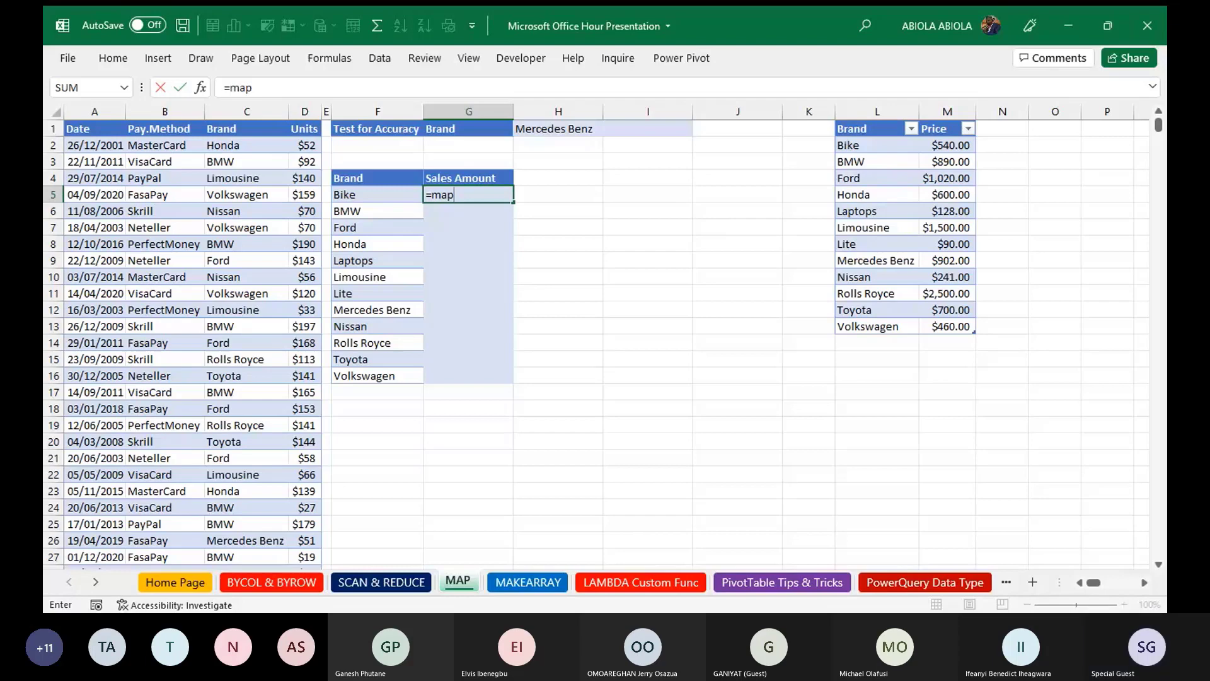
key(Tab)
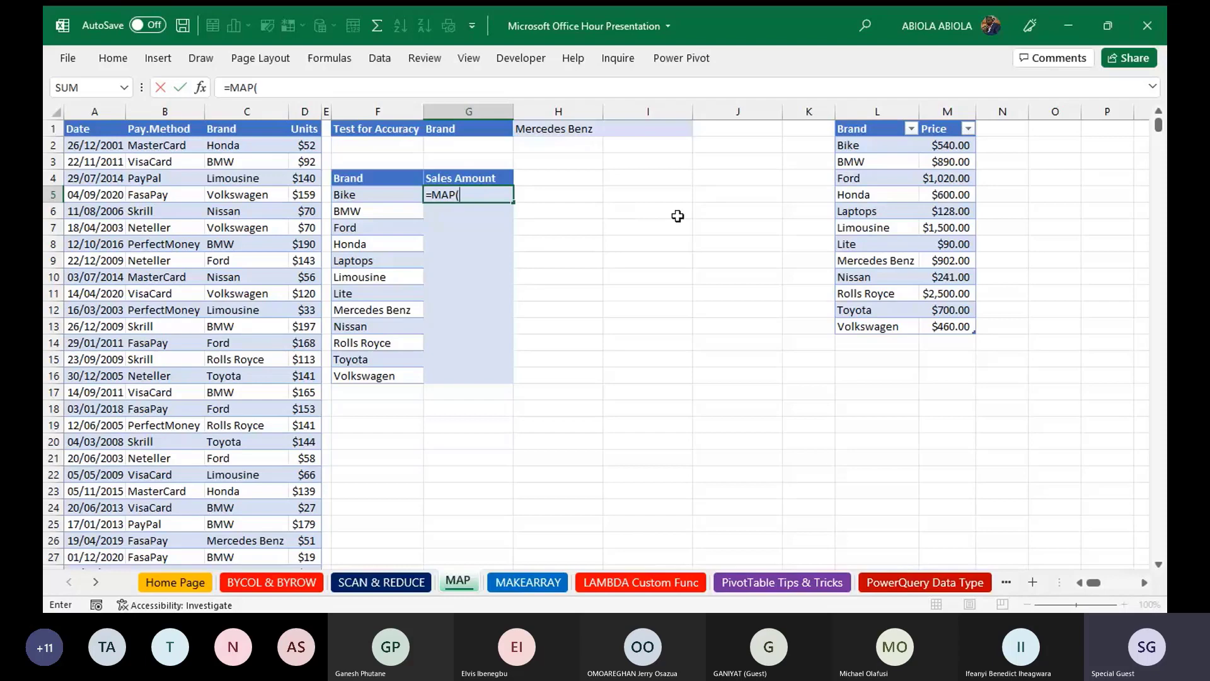
drag(383, 193, 392, 373)
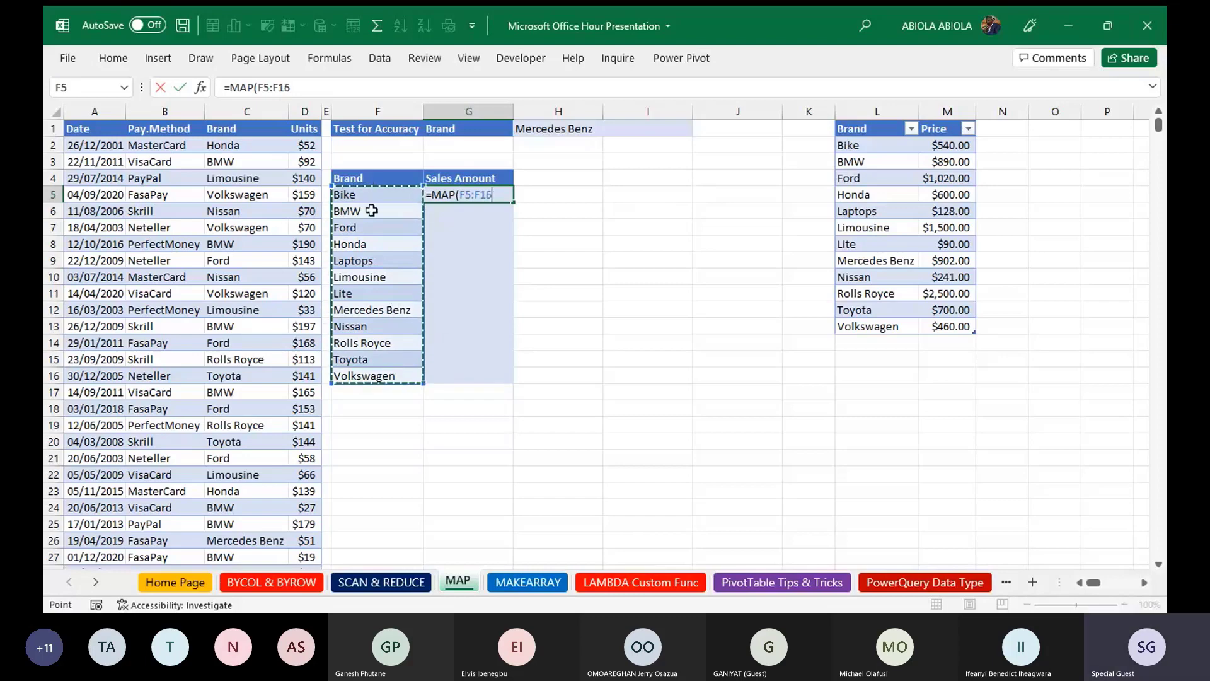
text(,)
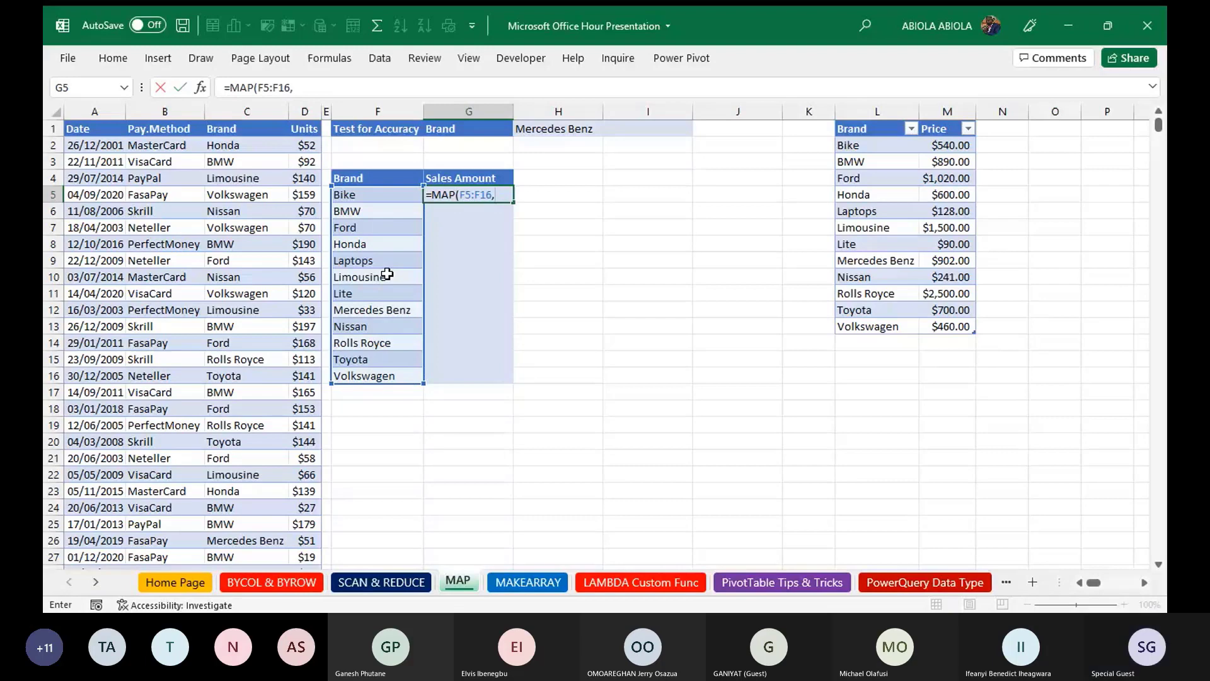
- Add a LAMBDA with the parameter myValue to the MAP formula, containing a LET that declares the name step
text(l)
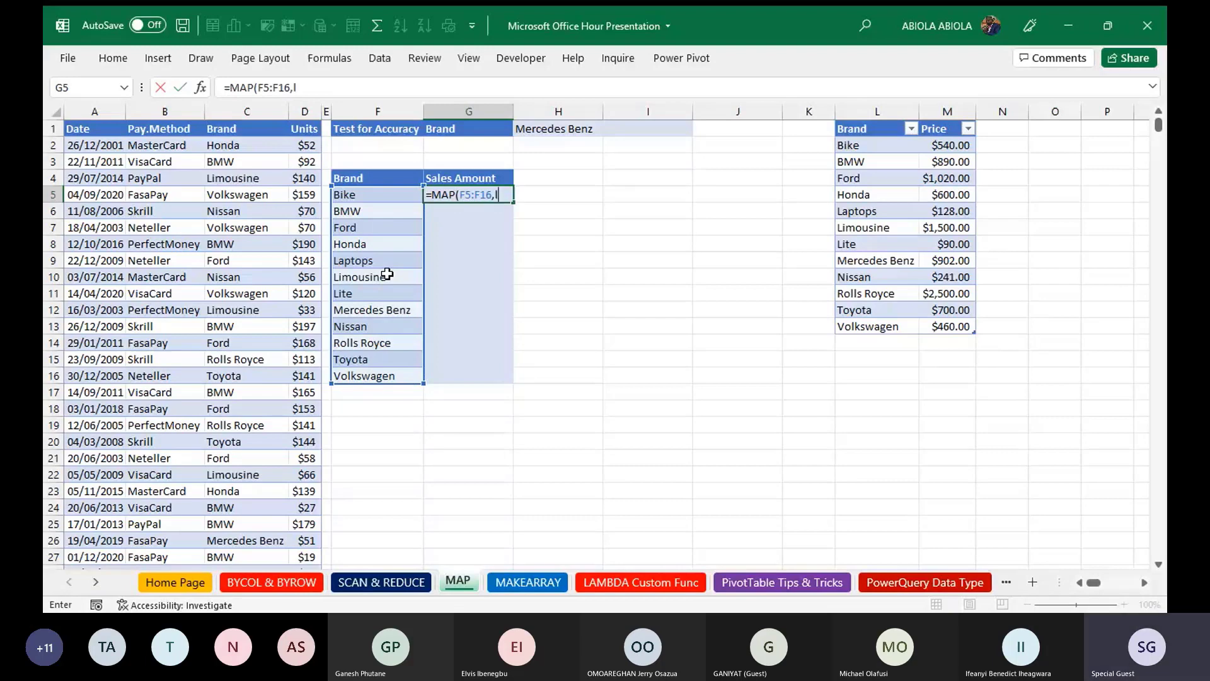
key(Tab)
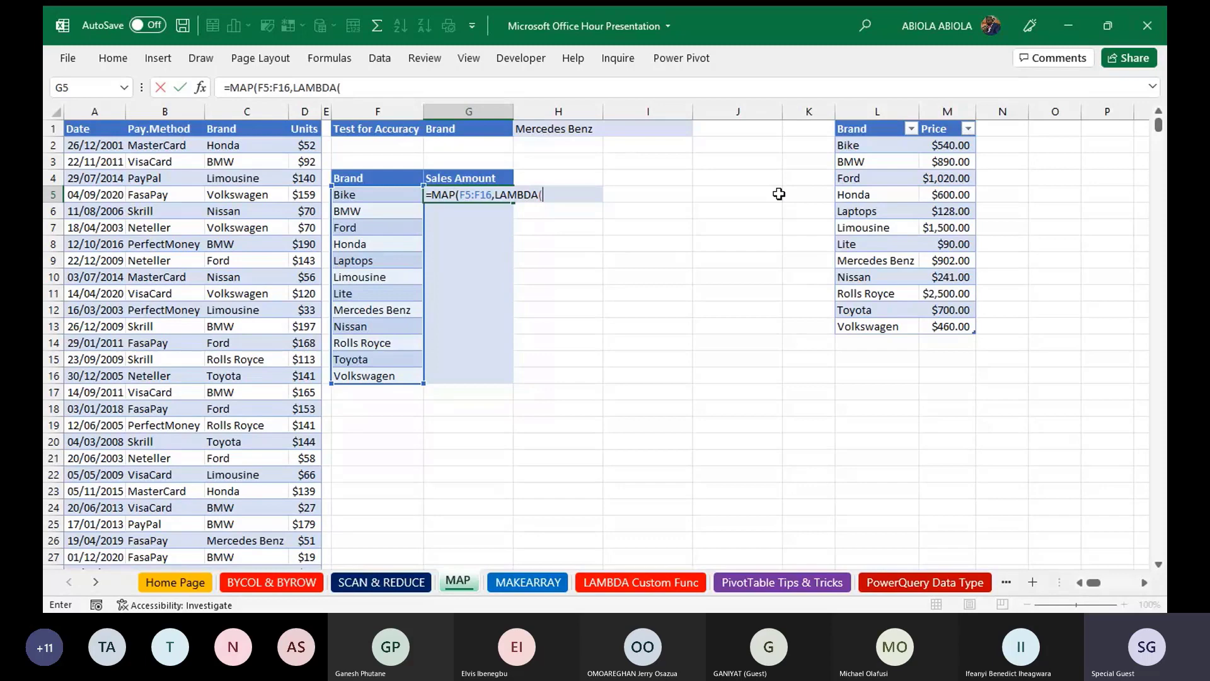
text(myValue)
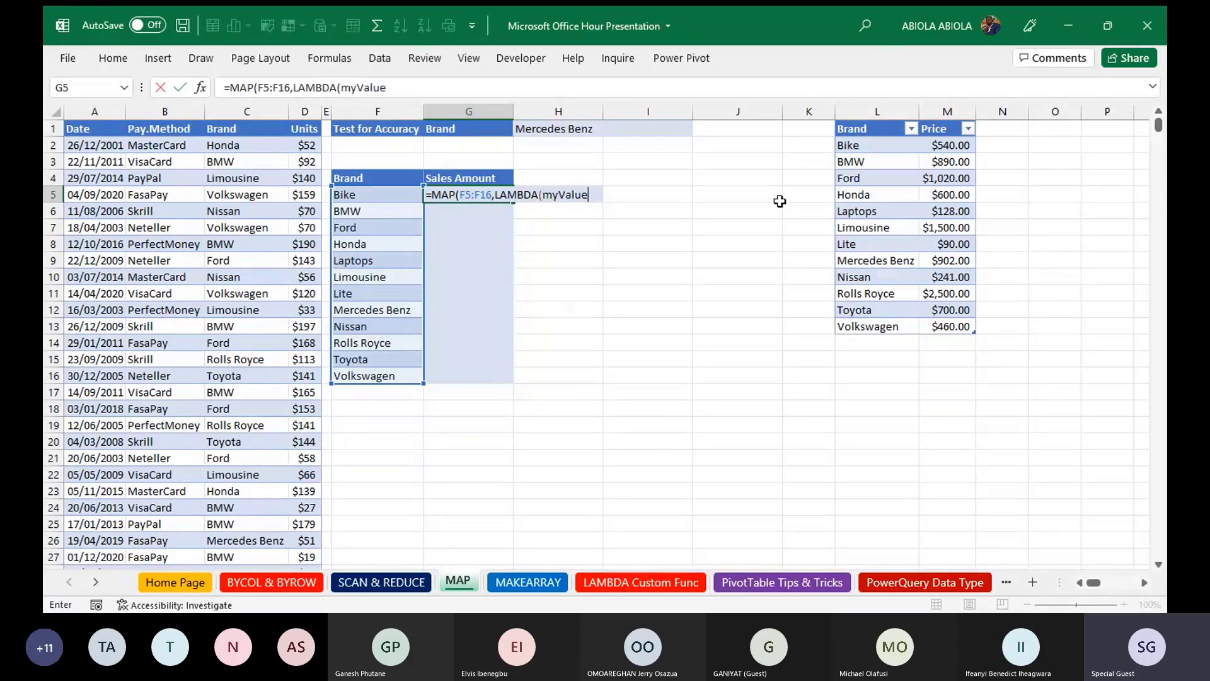
text(,le)
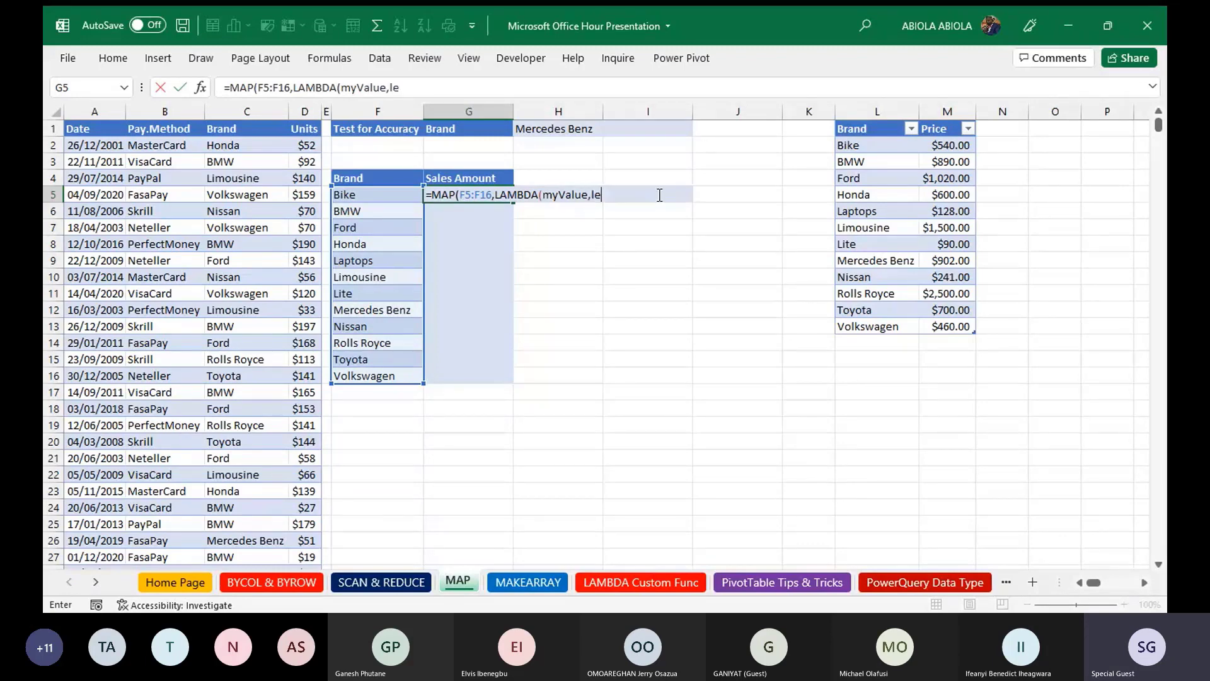
text(t)
key(Tab)
text(step,)
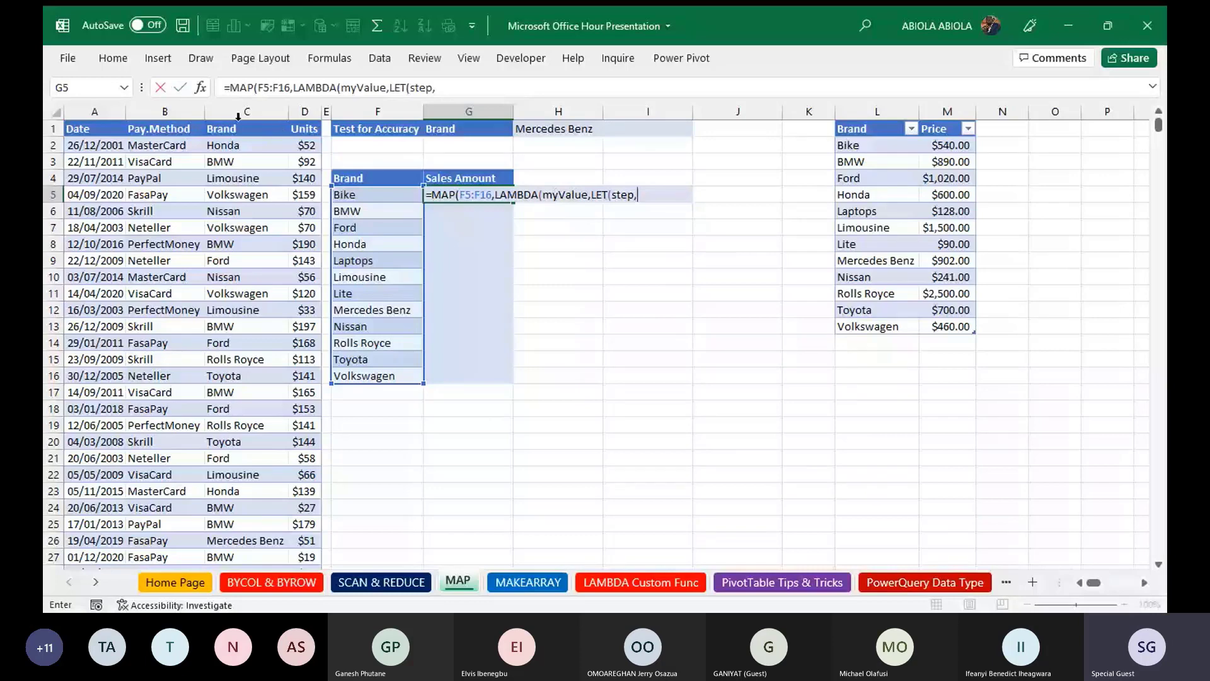
- Define step as SalesData[Brand]=my and begin the LET calculation with SUM(INDEX(PriceList[Price],
click(238, 116)
text(=)
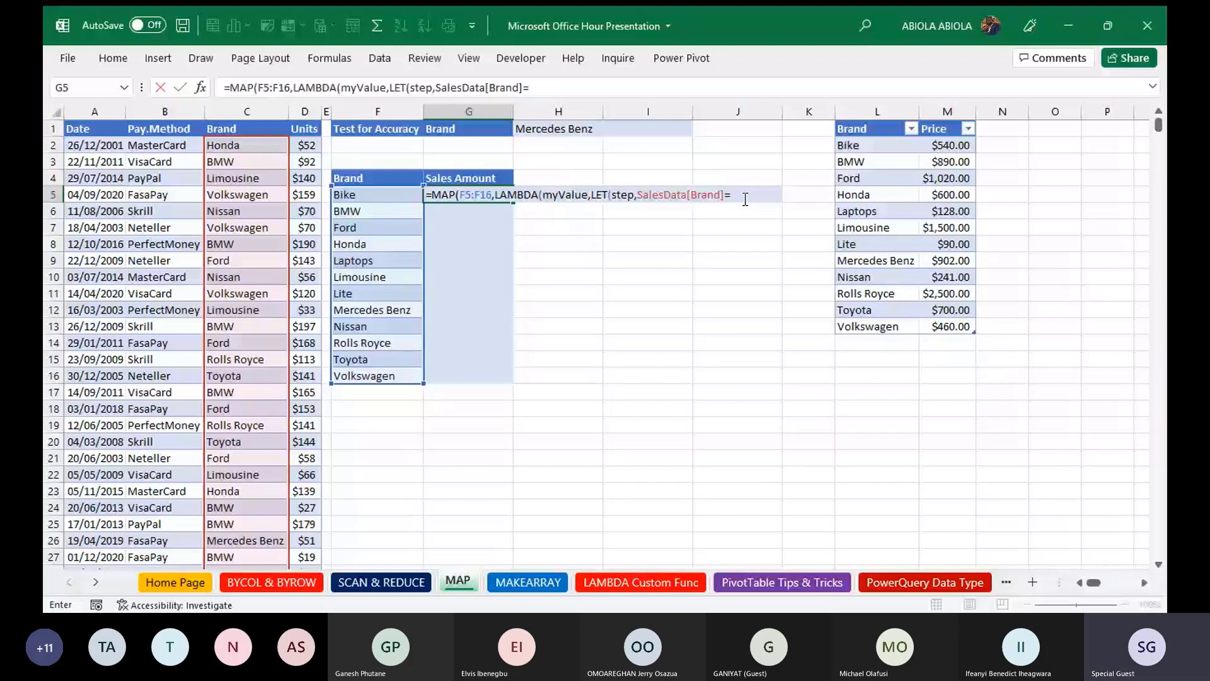
text(my,SUM(INDEX()
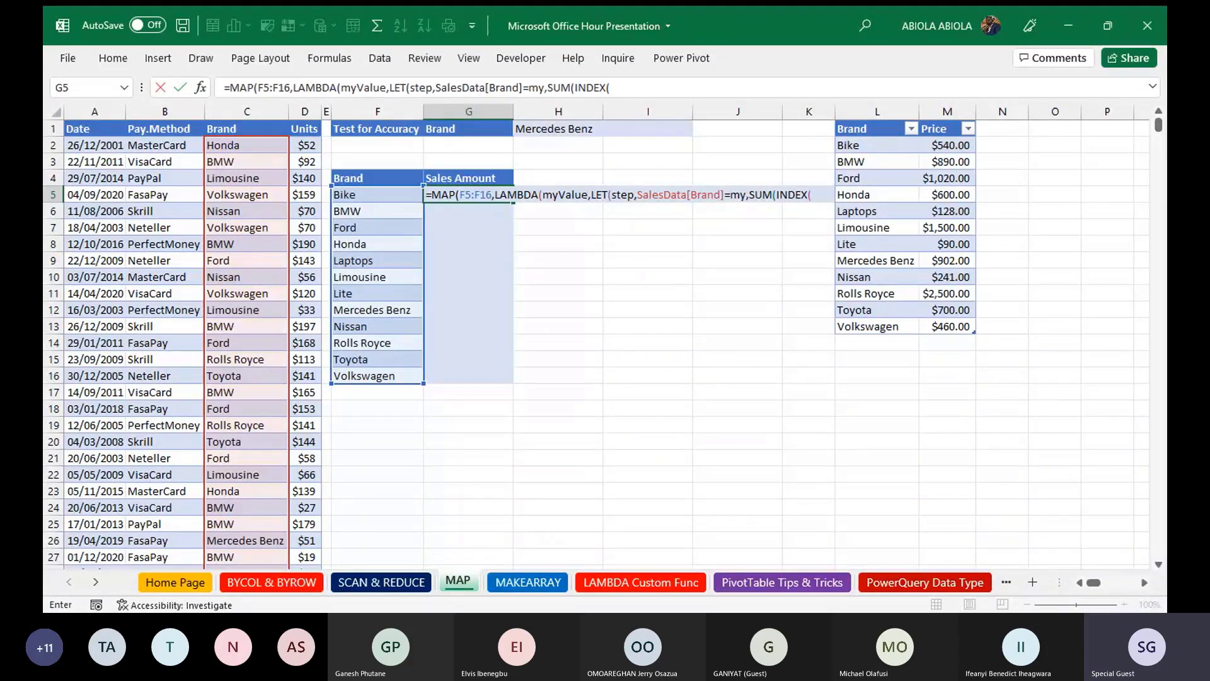
click(943, 115)
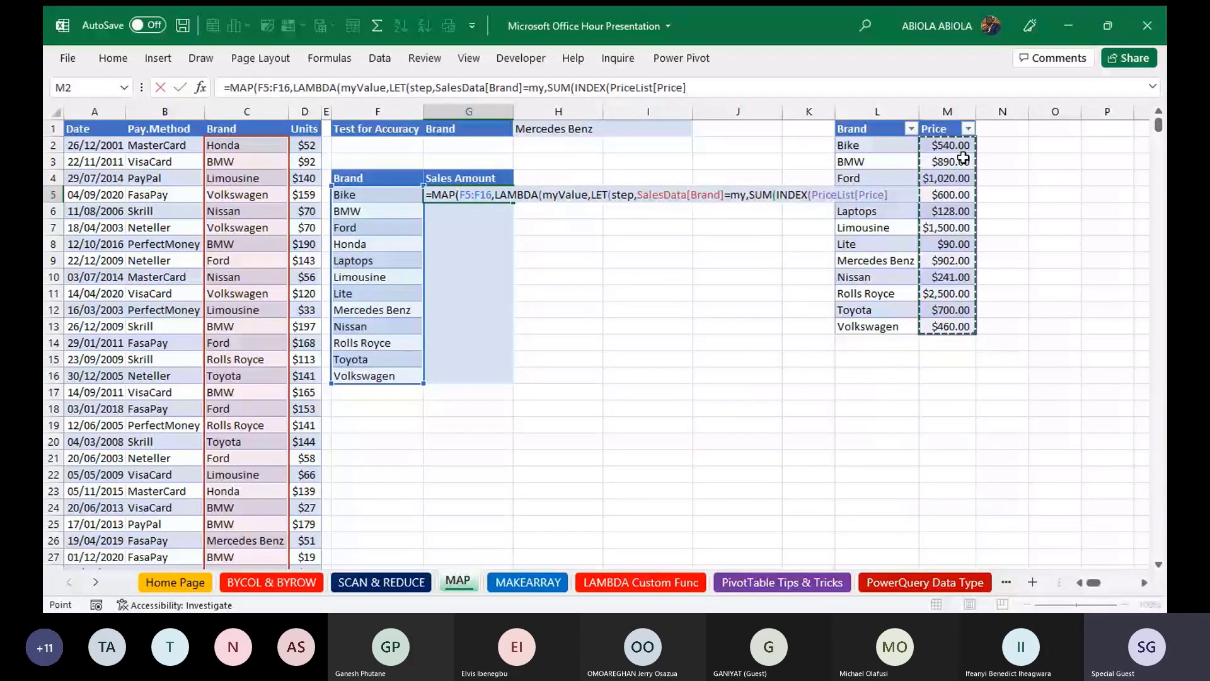
text(,)
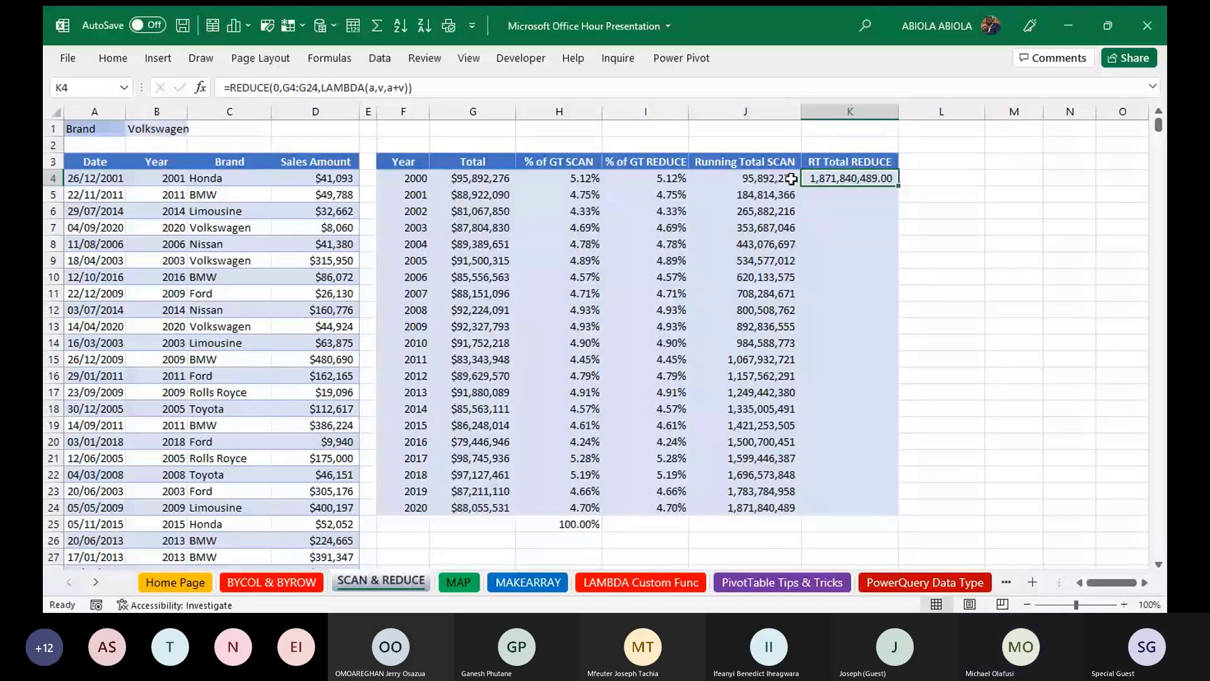
- Check the SCAN formula in J4 and the Excel version and update channel in the account information, ending back on the worksheet
click(785, 180)
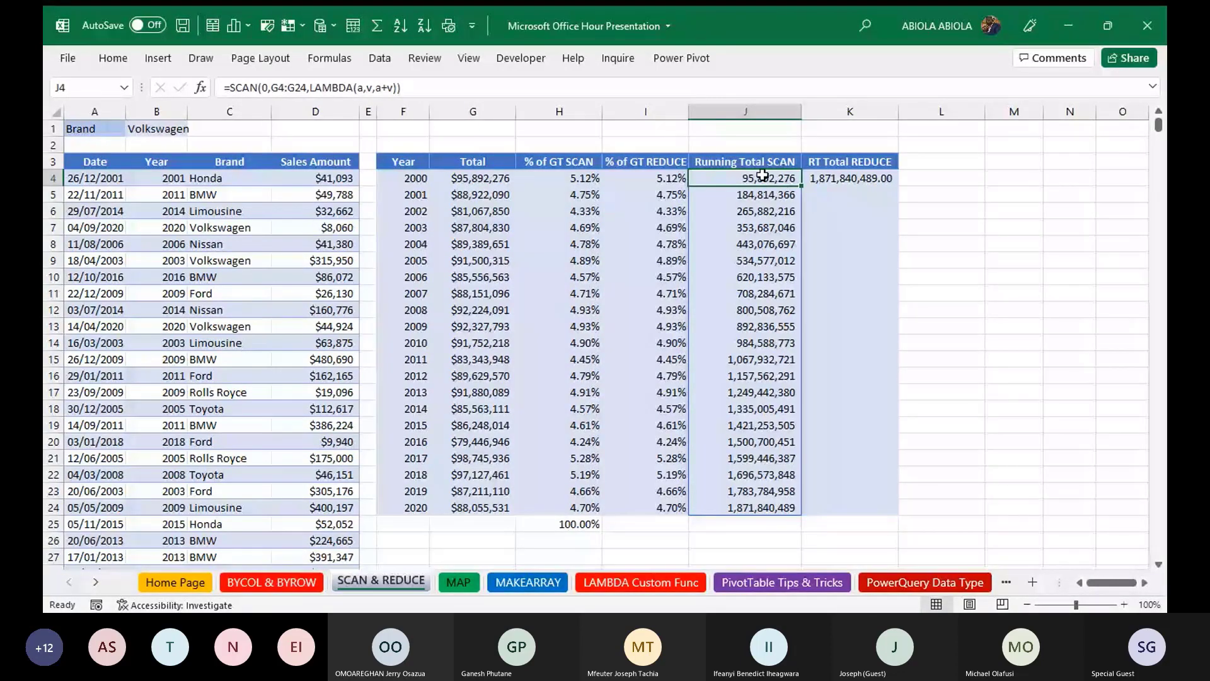
click(63, 58)
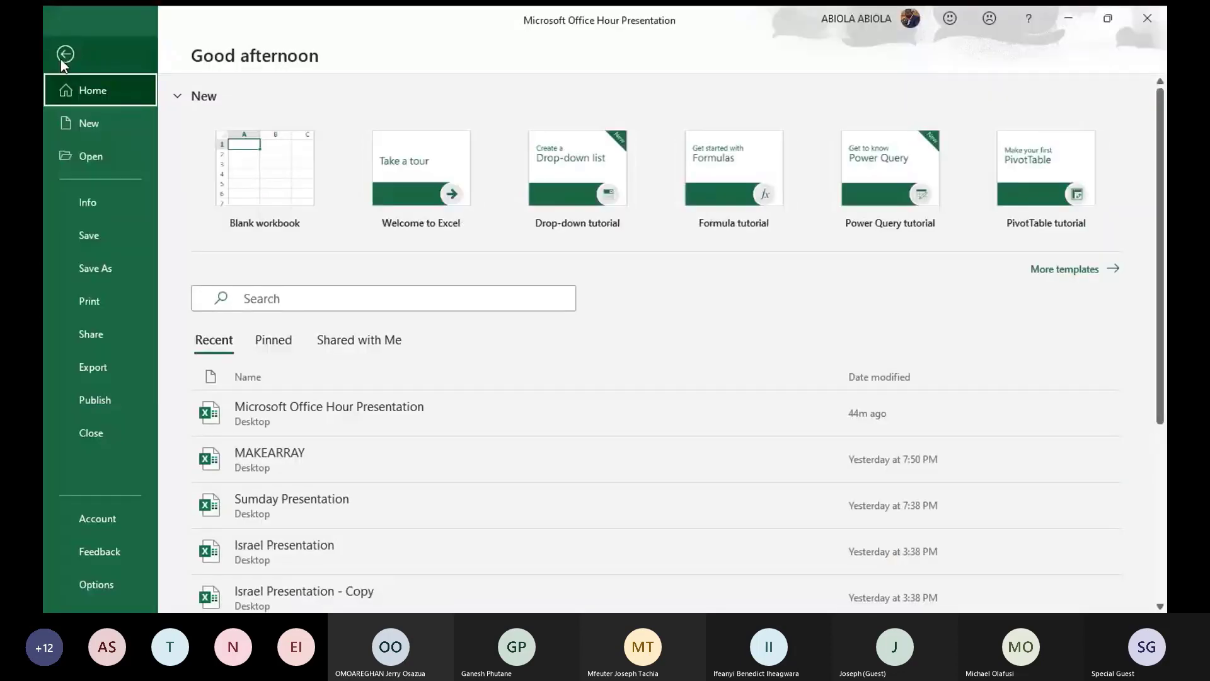
click(103, 524)
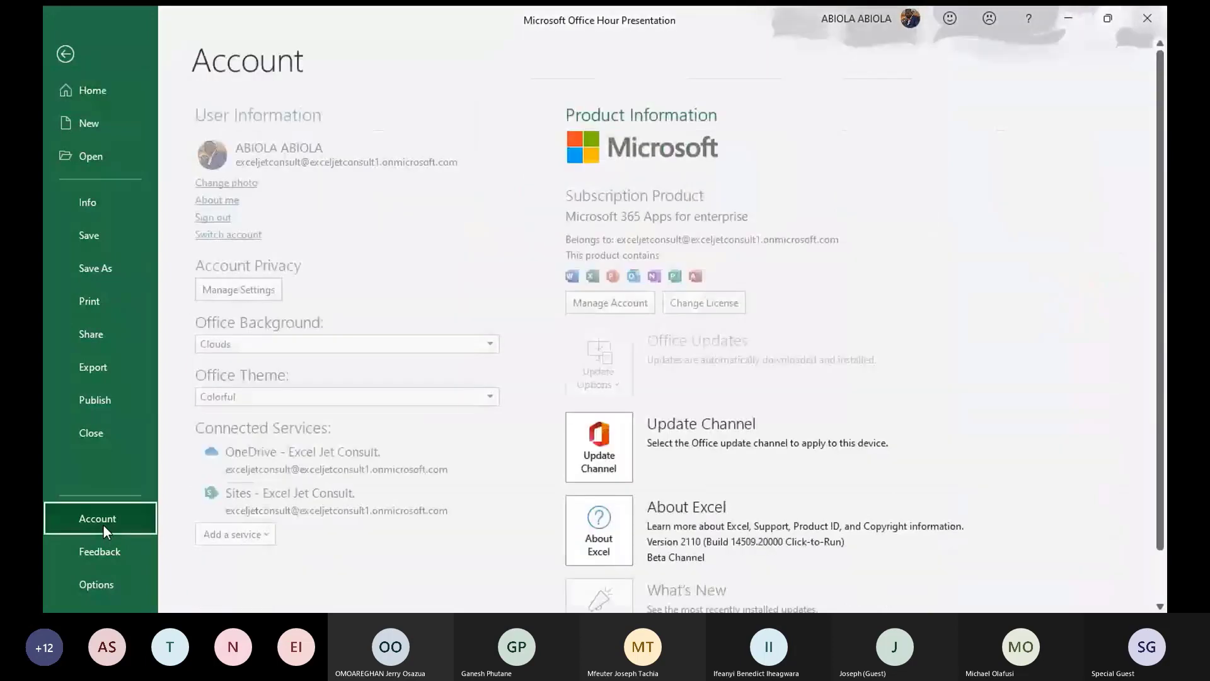
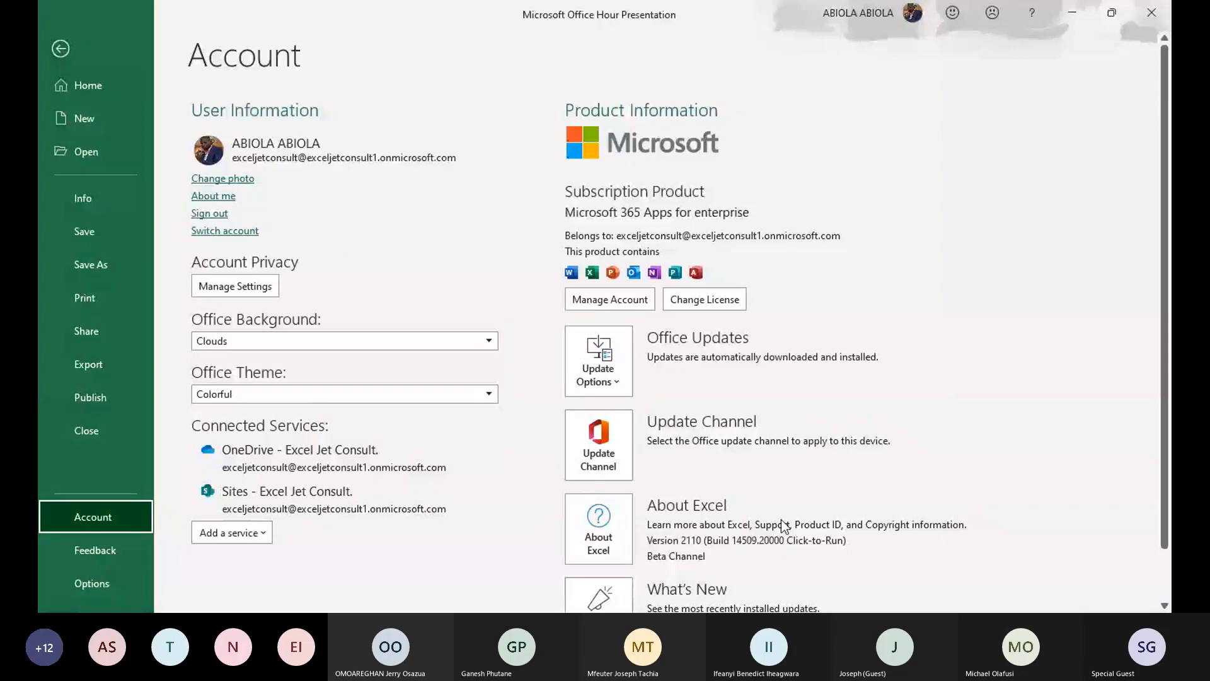
click(61, 49)
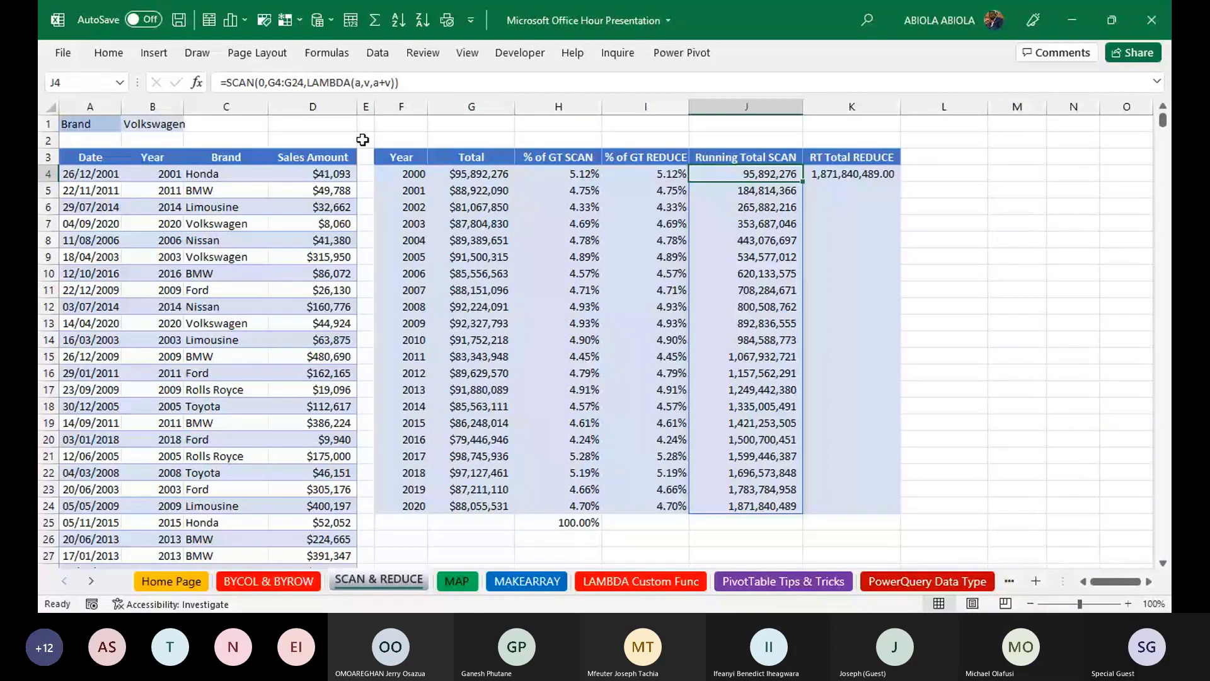
- Undo the SCAN and REDUCE formulas in columns H to K, and review the SUMIFS arguments of the first yearly total in G4
click(473, 126)
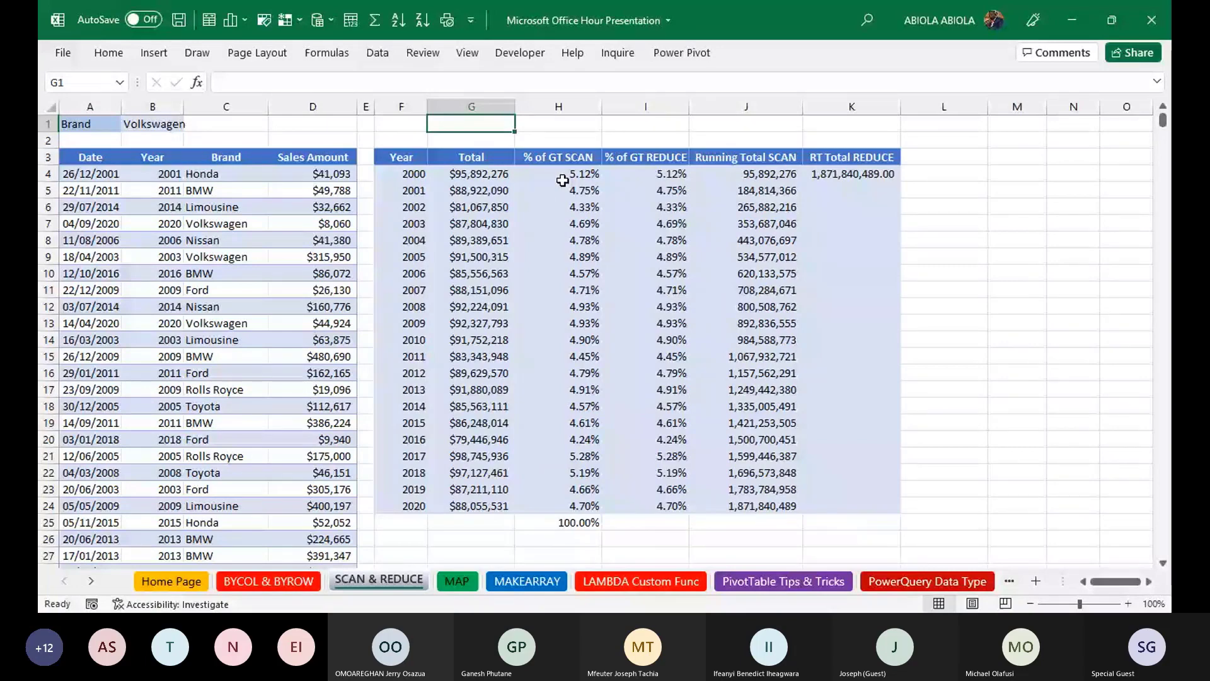
key(ctrl+z)
click(468, 170)
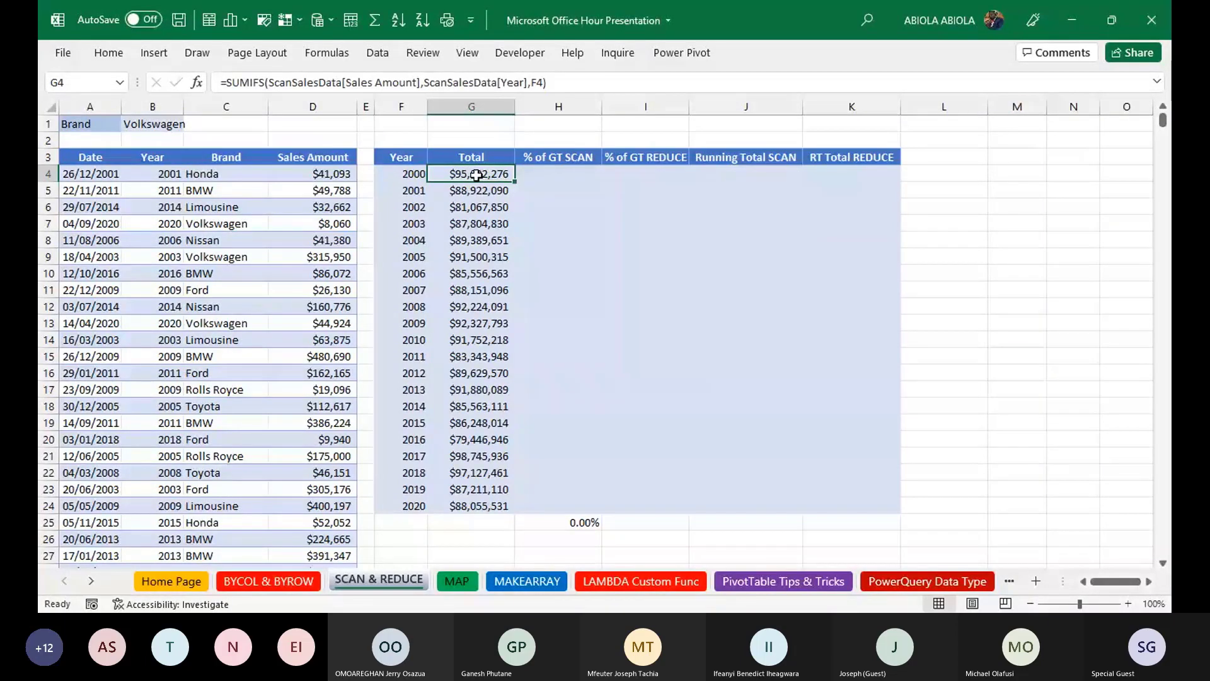
double_click(476, 175)
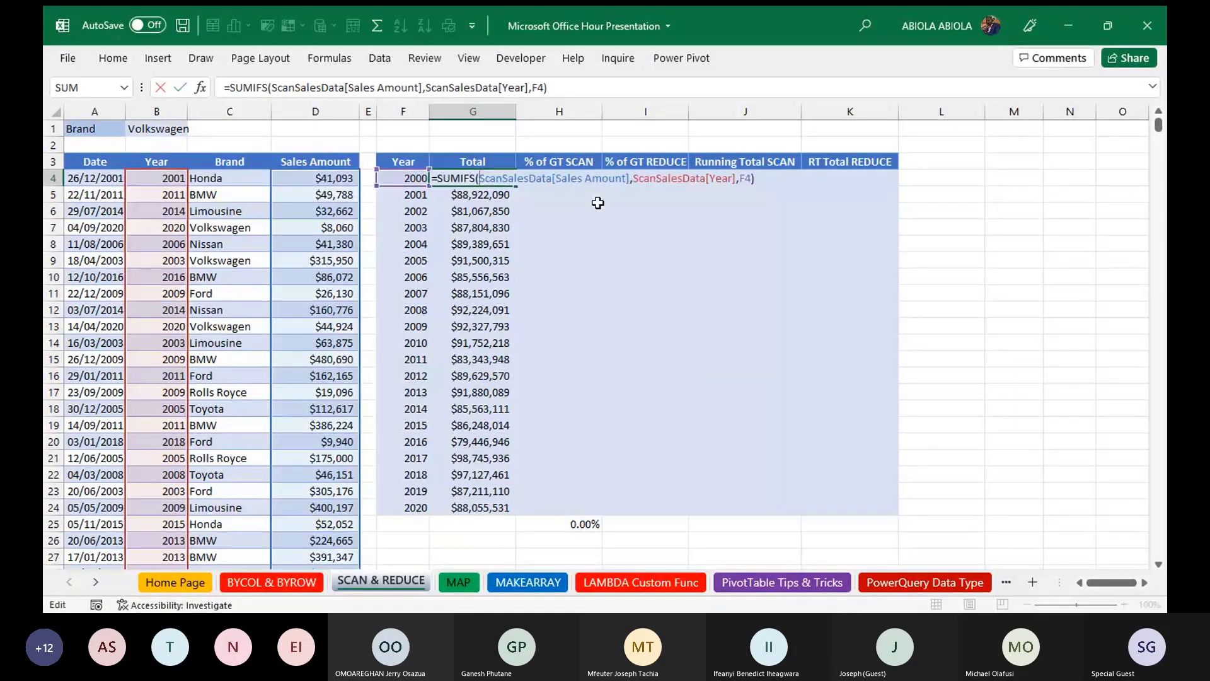
double_click(548, 180)
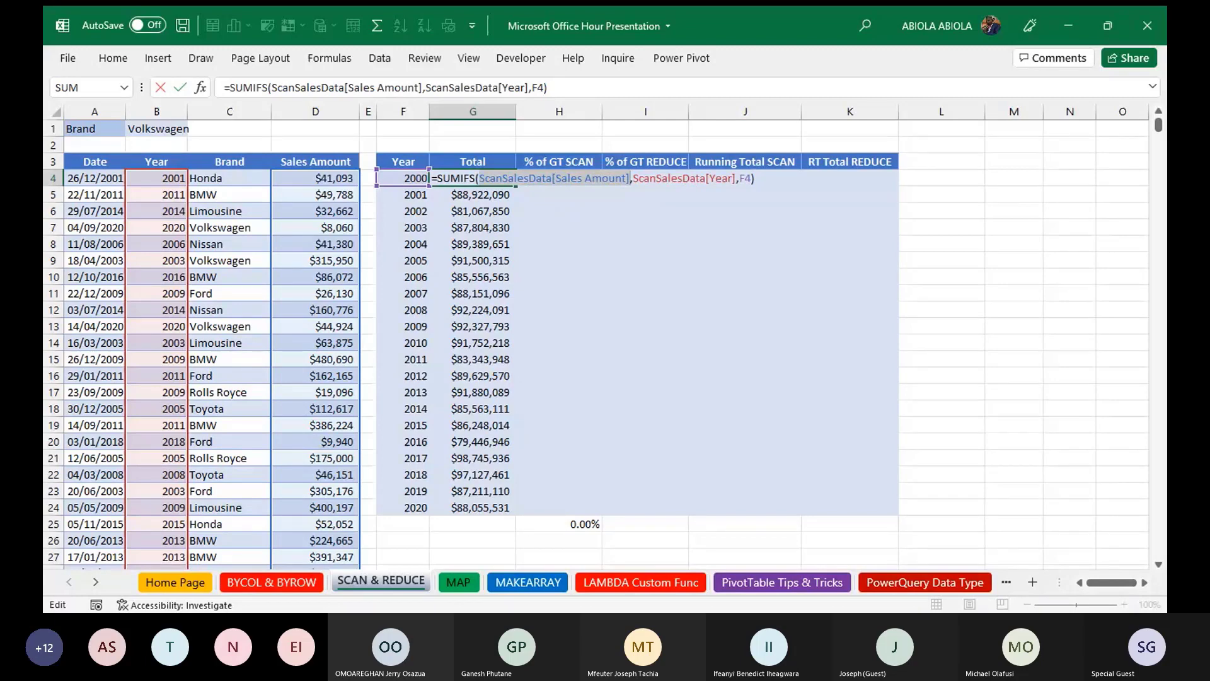
click(747, 178)
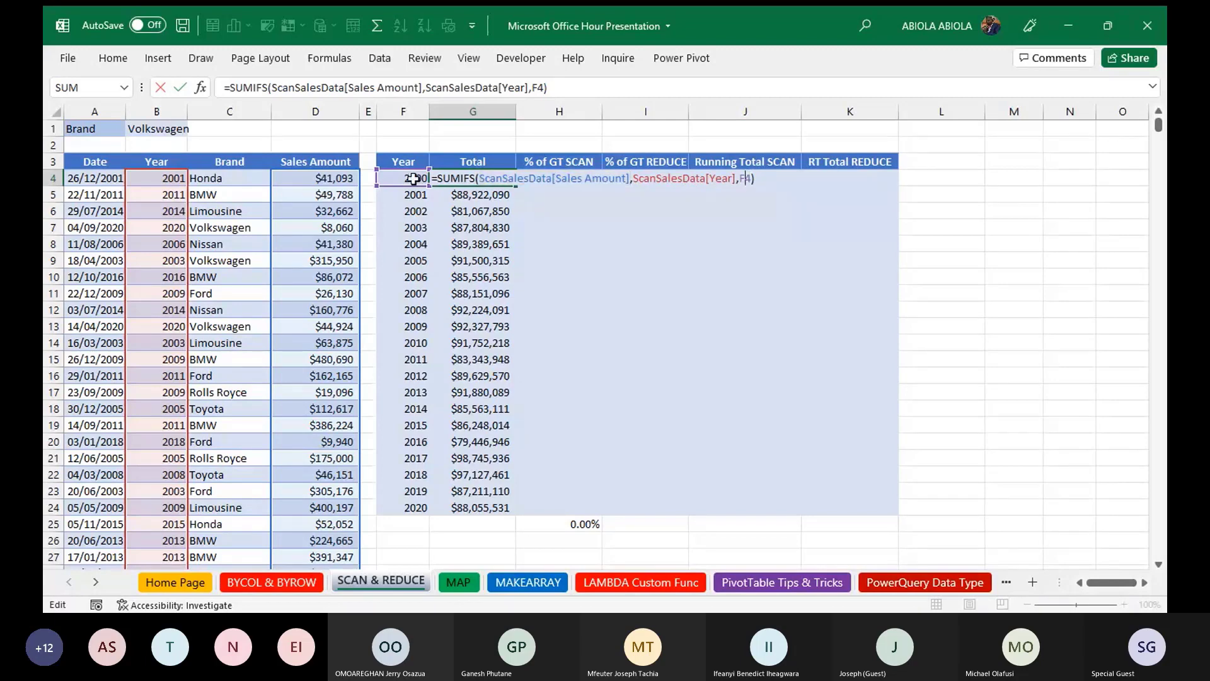
key(Tab)
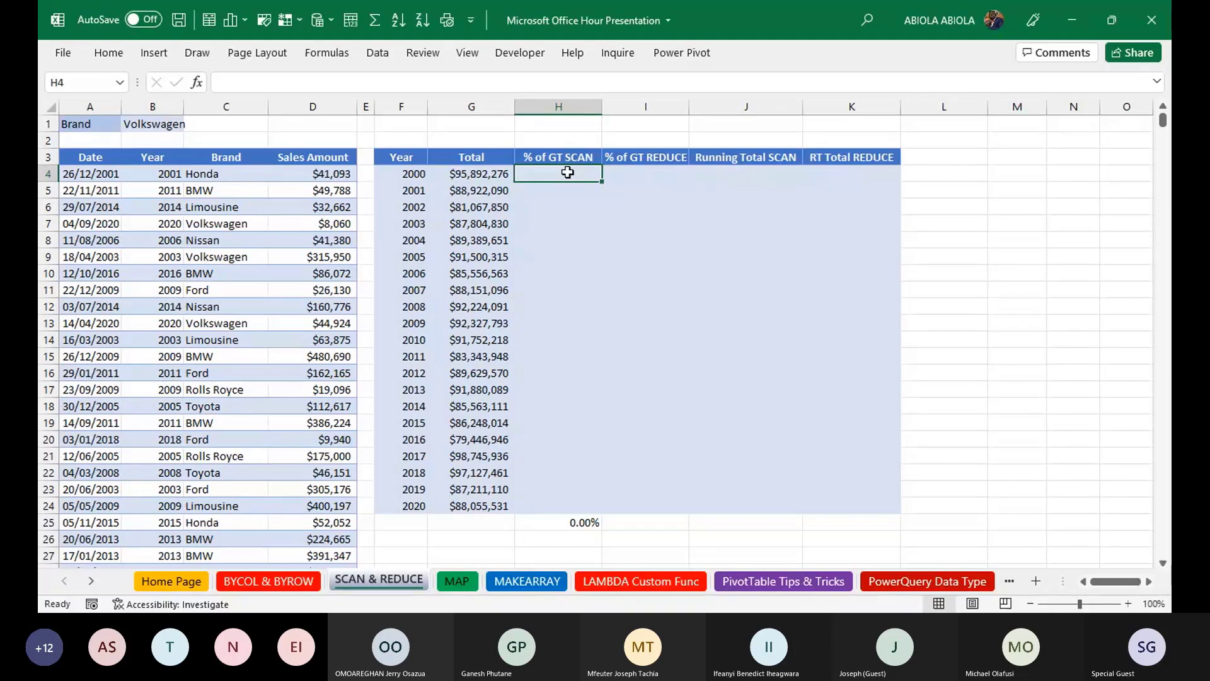
- Start a SCAN formula in H4 under % of GT SCAN with G4 as the initial value
text(=)
text(sca)
key(Tab)
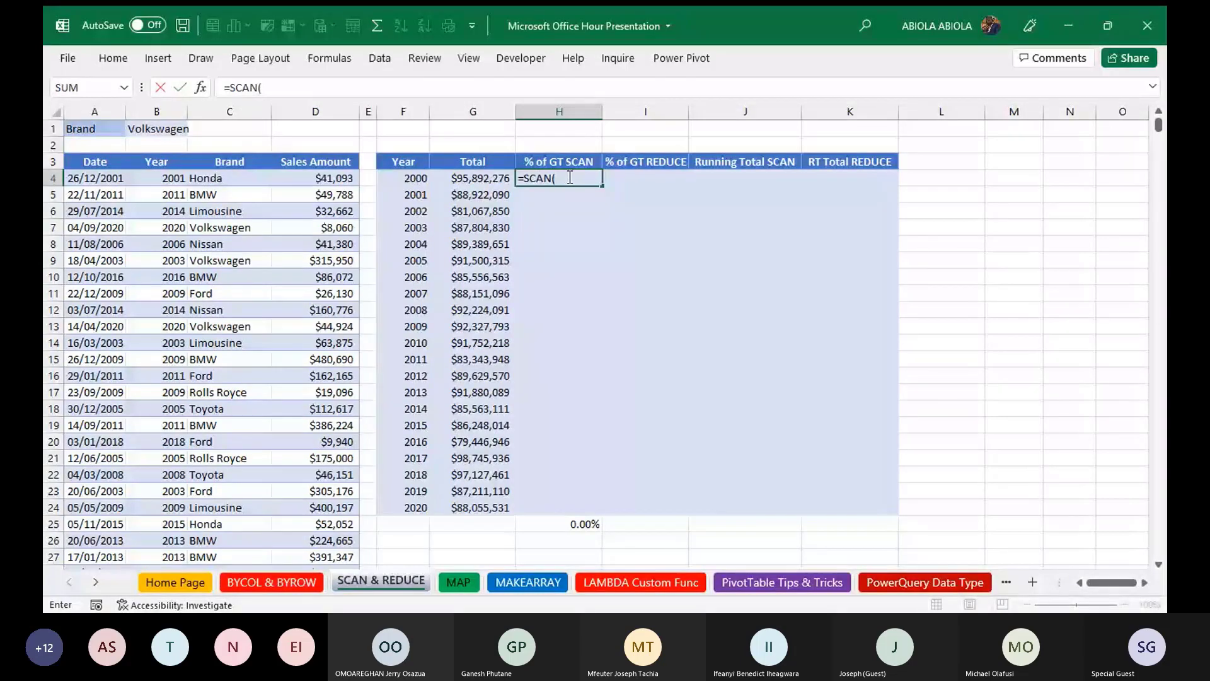
click(481, 180)
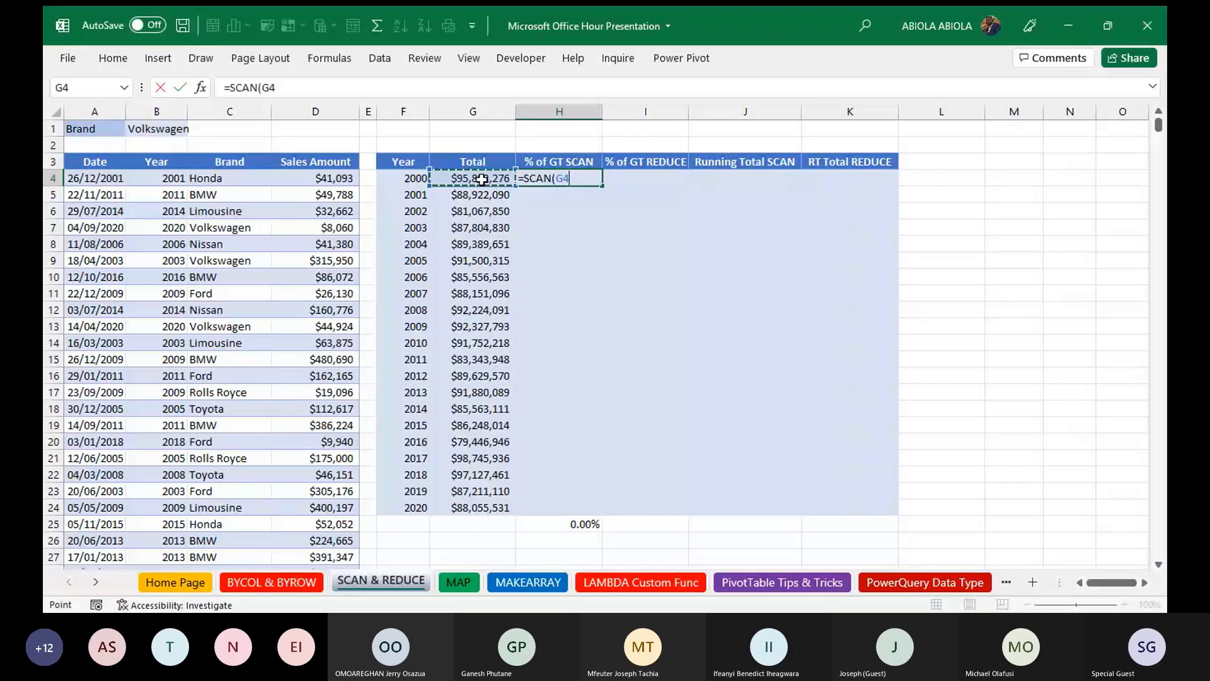
text(,)
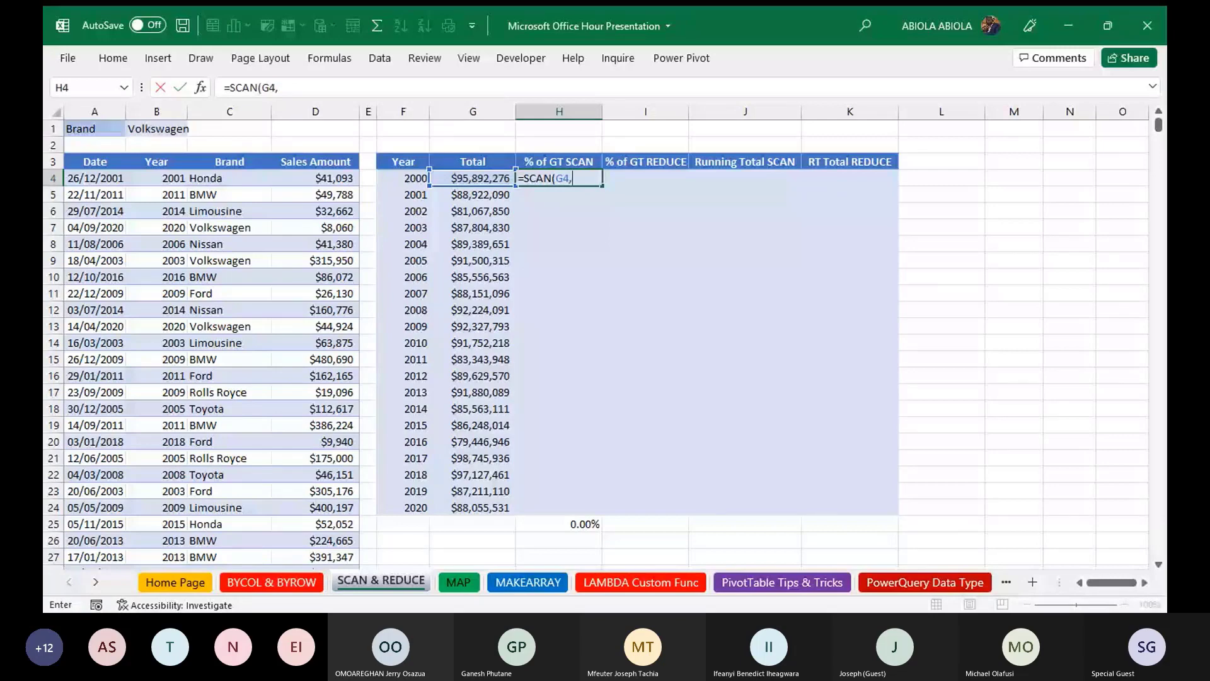
- Supply SUM($G$4:$G$24) with absolute references as the array argument of the SCAN formula
text(SUM()
drag(479, 179, 502, 379)
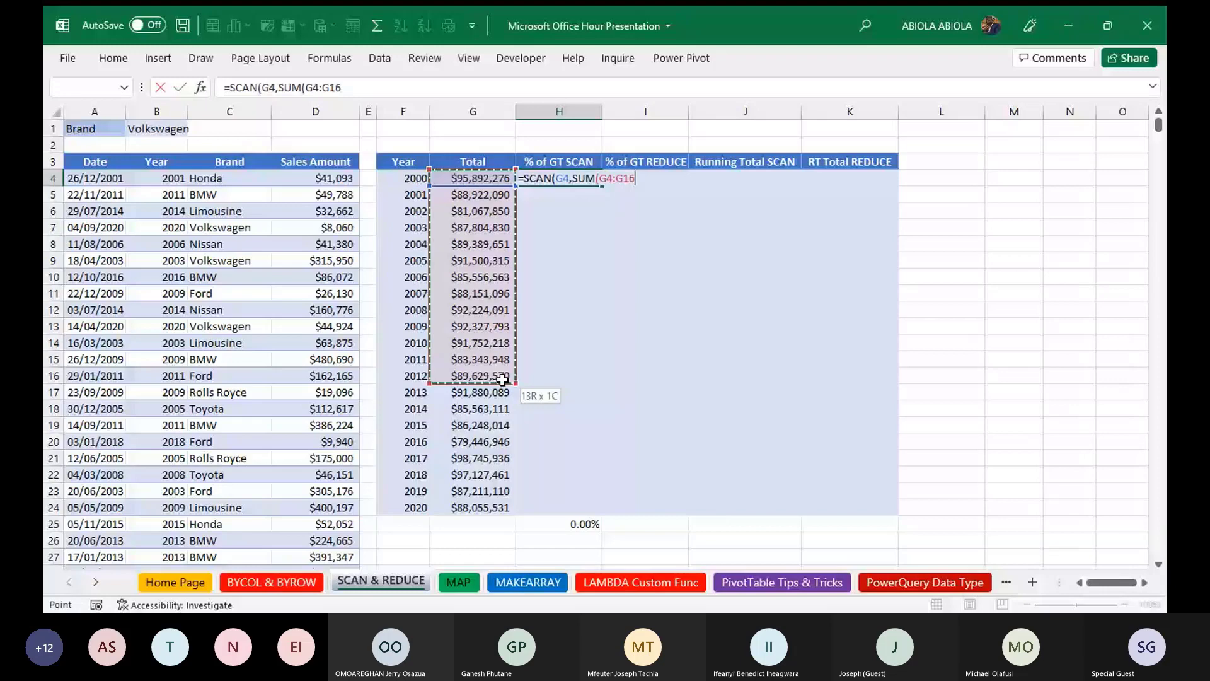
drag(502, 379, 498, 508)
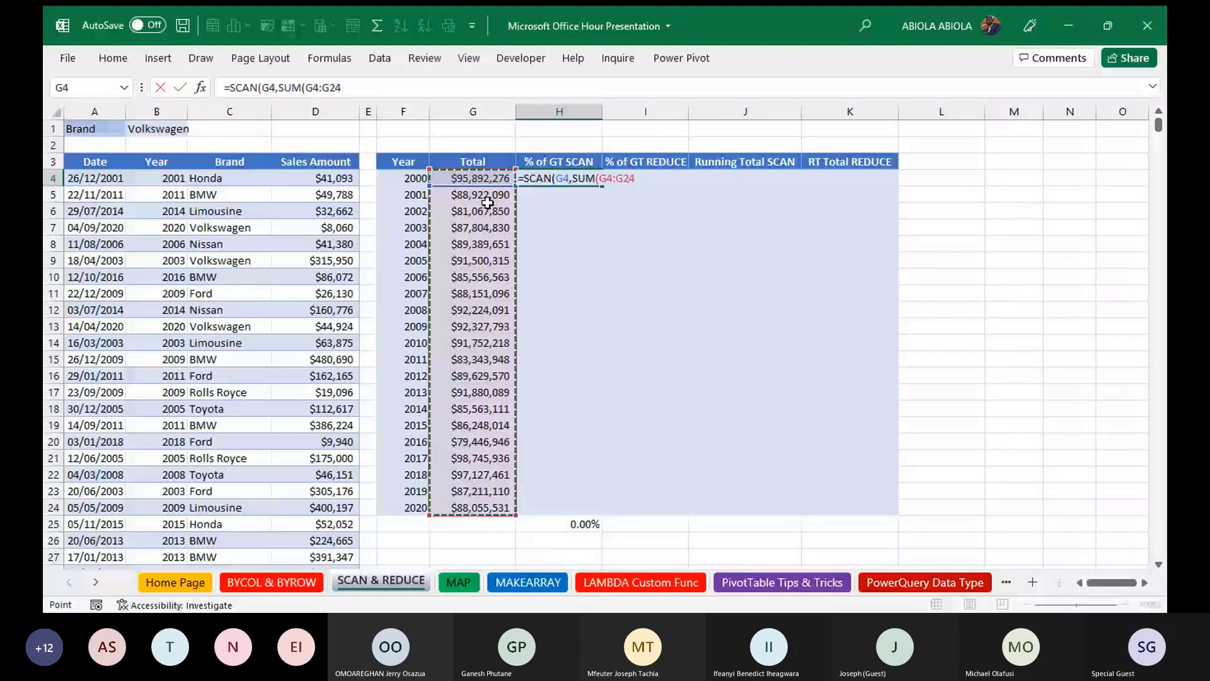
key(F4)
text())
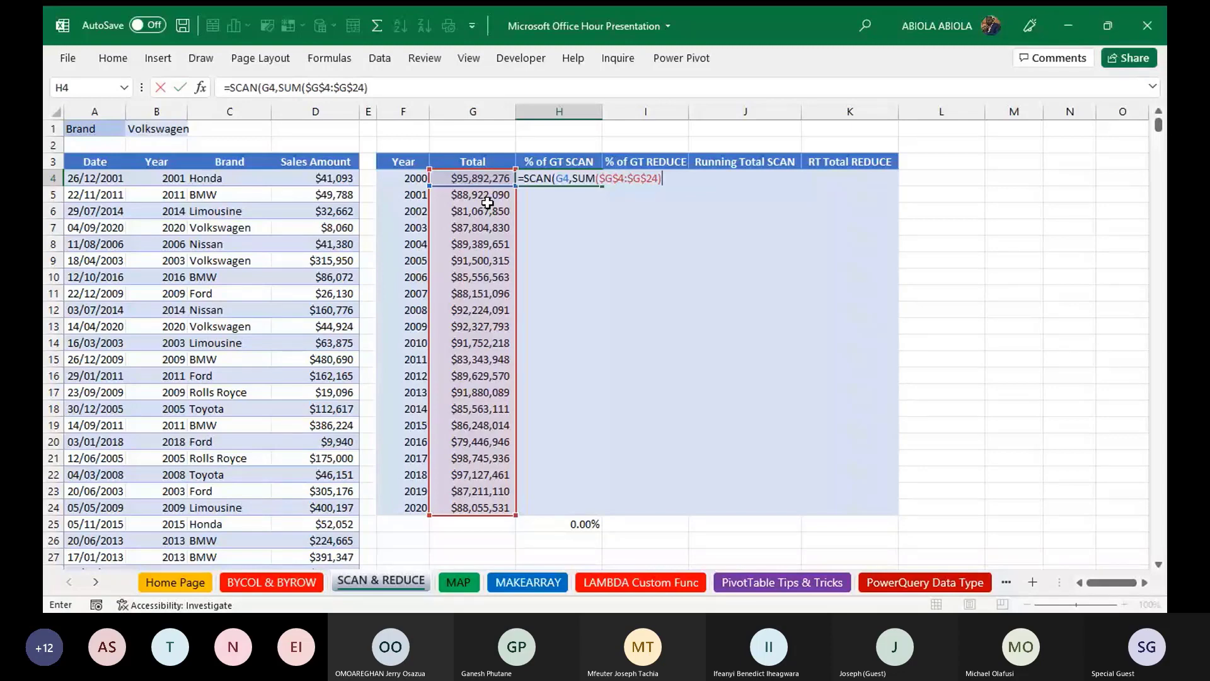
- Complete the SCAN formula in H4 with LAMBDA(a,v,a/v) as its function and enter it
text(,LAMBDA()
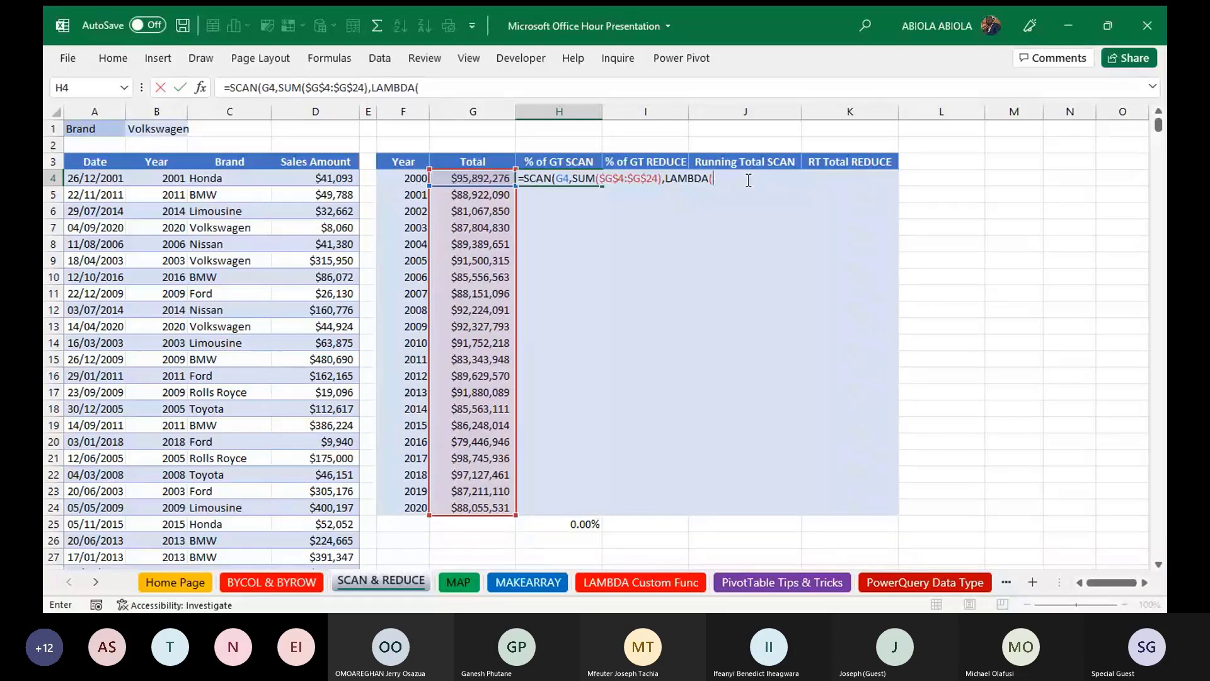
text(a,v,)
text(a/v)))
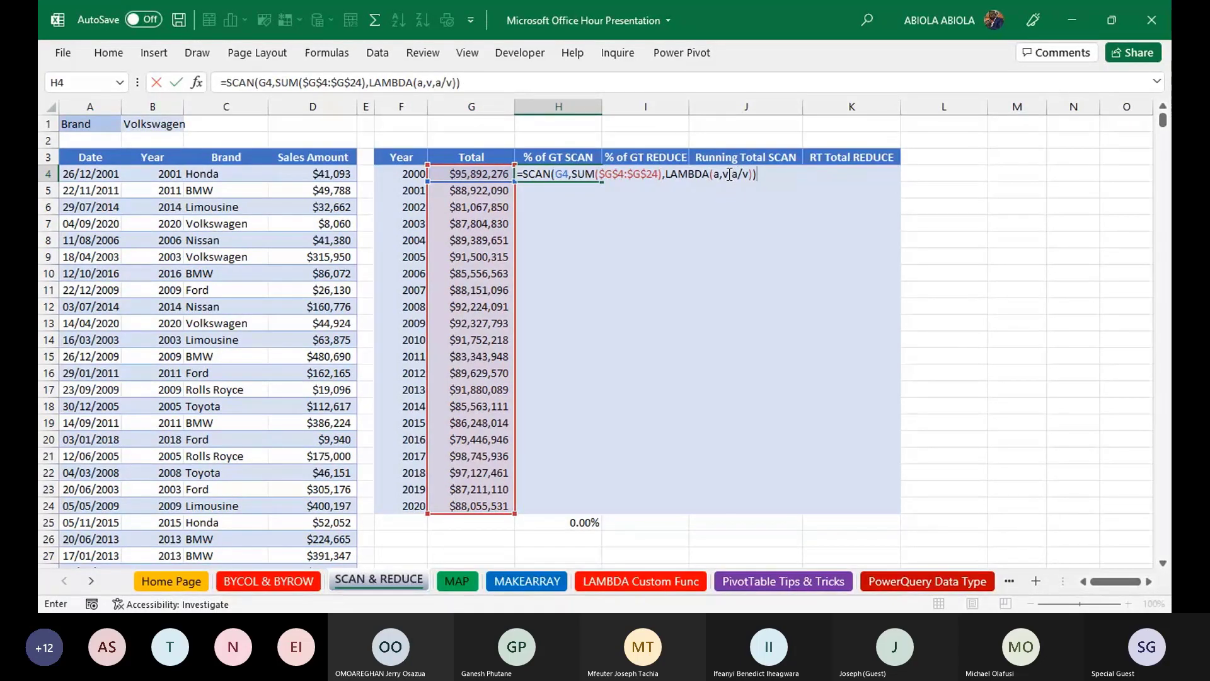
key(ctrl+Return)
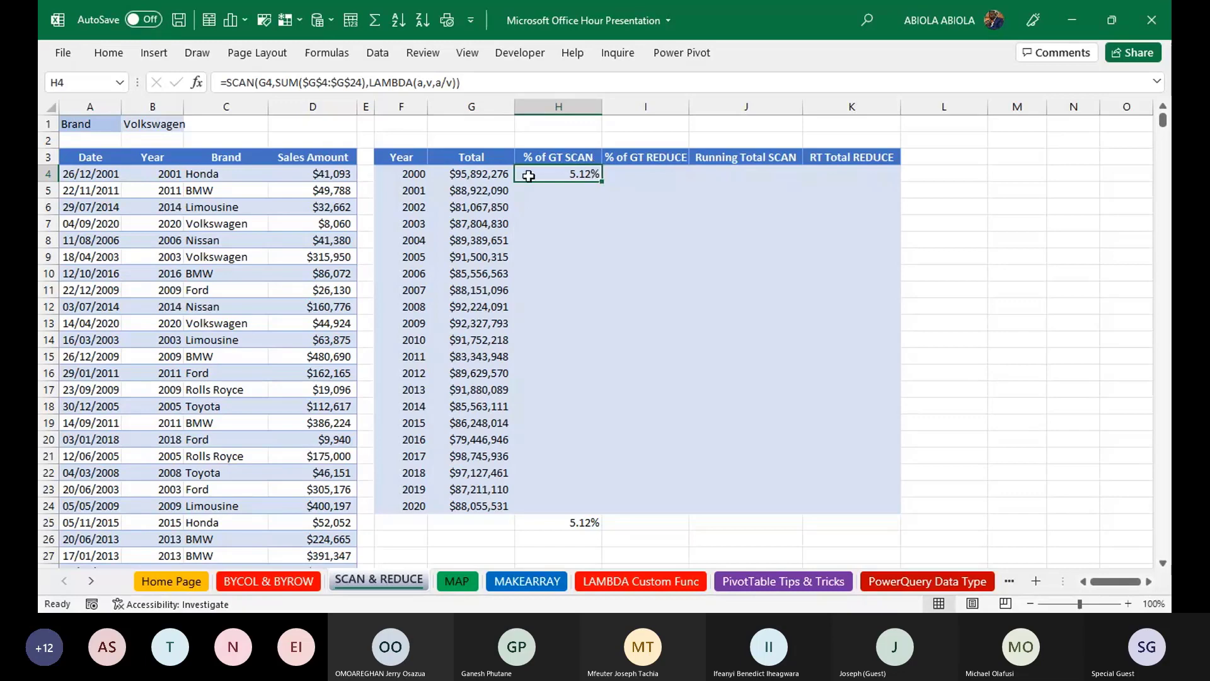
- Fill the % of GT SCAN formula from H4 down to H24 and check the copied formula in H9
click(495, 179)
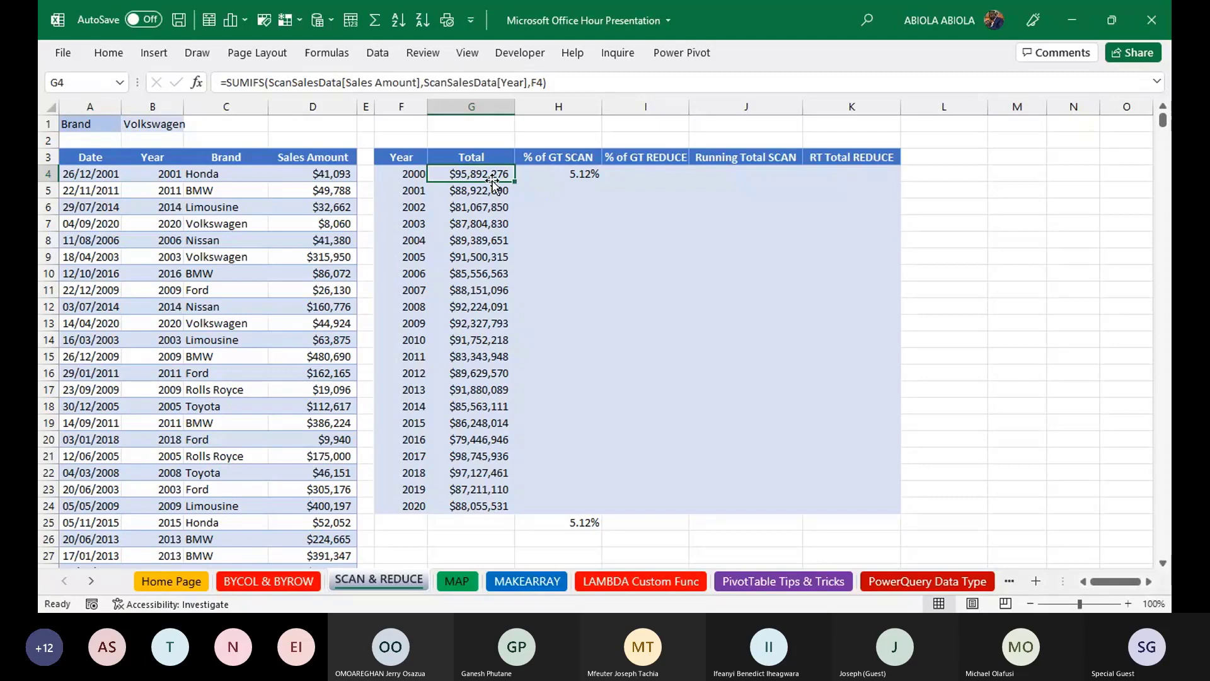
click(592, 179)
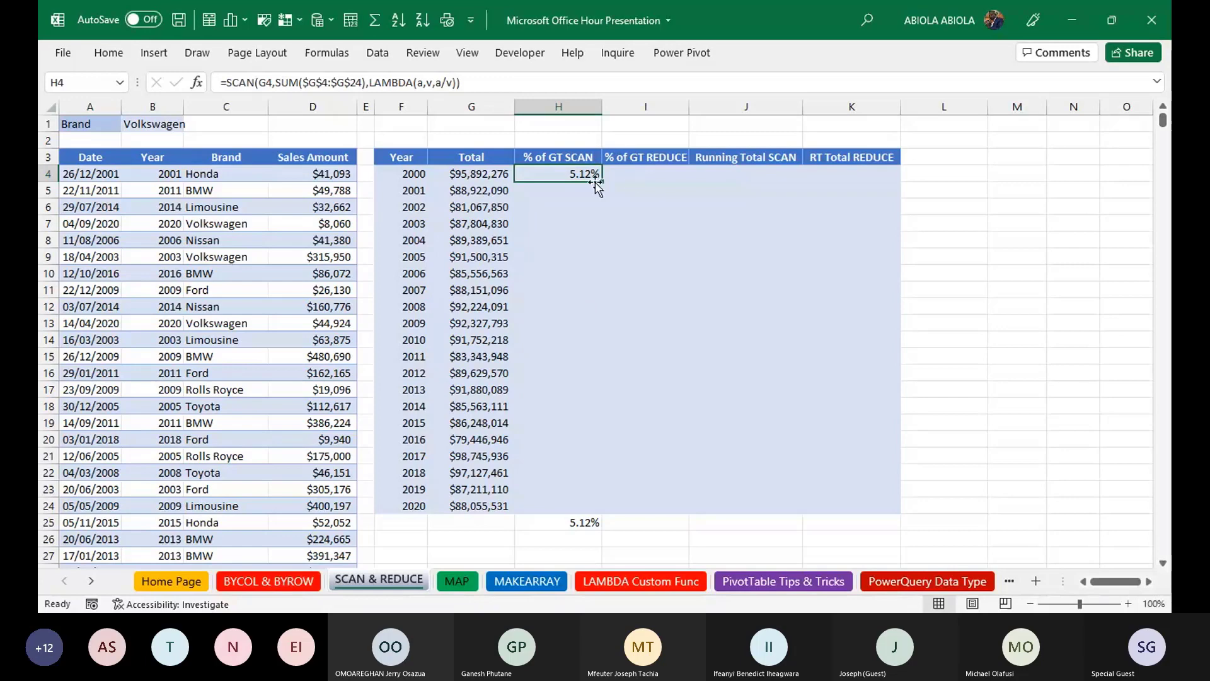
drag(601, 182, 578, 505)
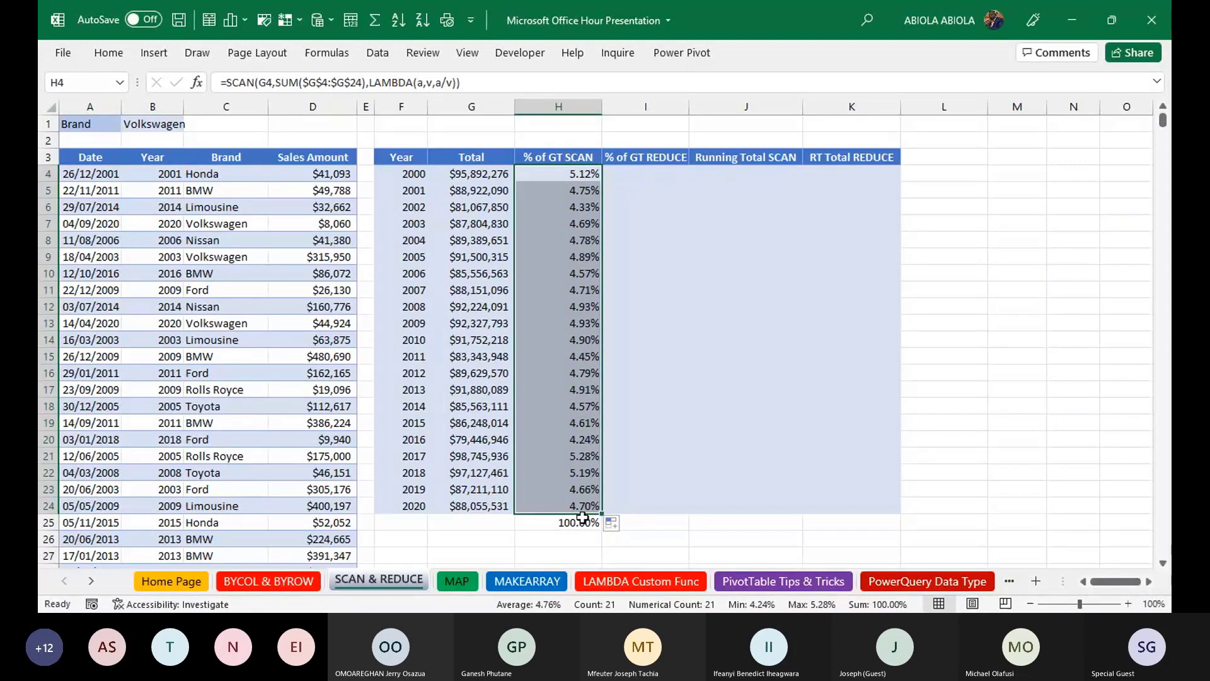
click(547, 174)
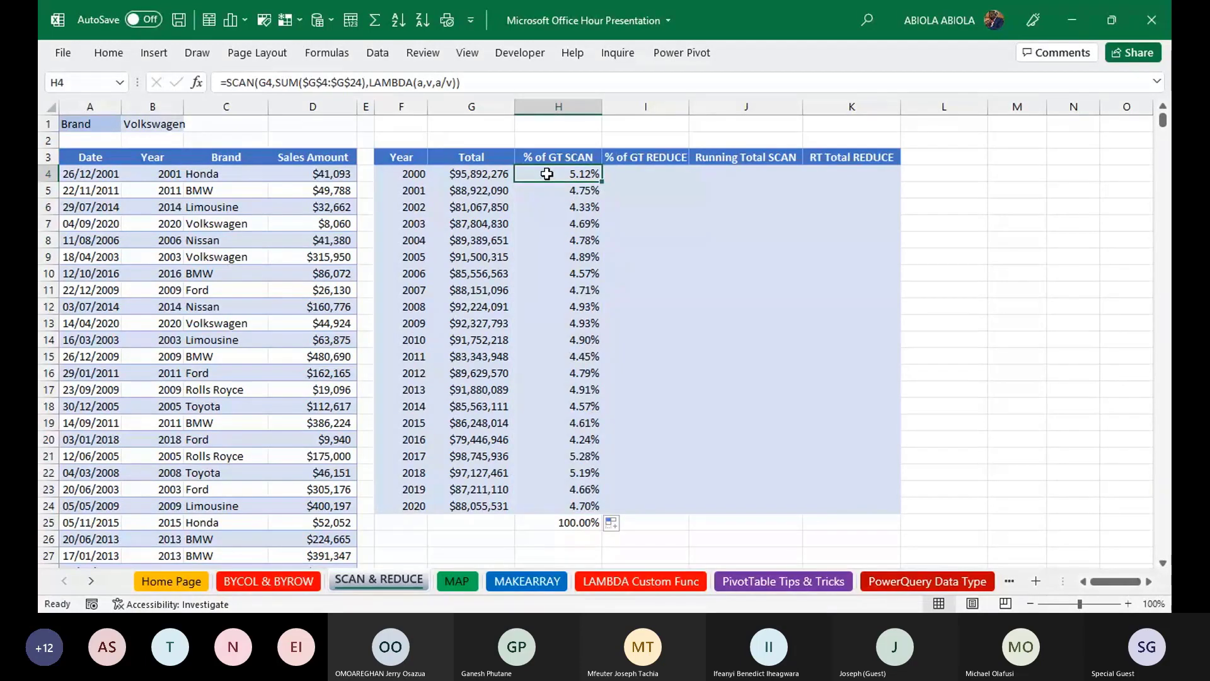
click(636, 173)
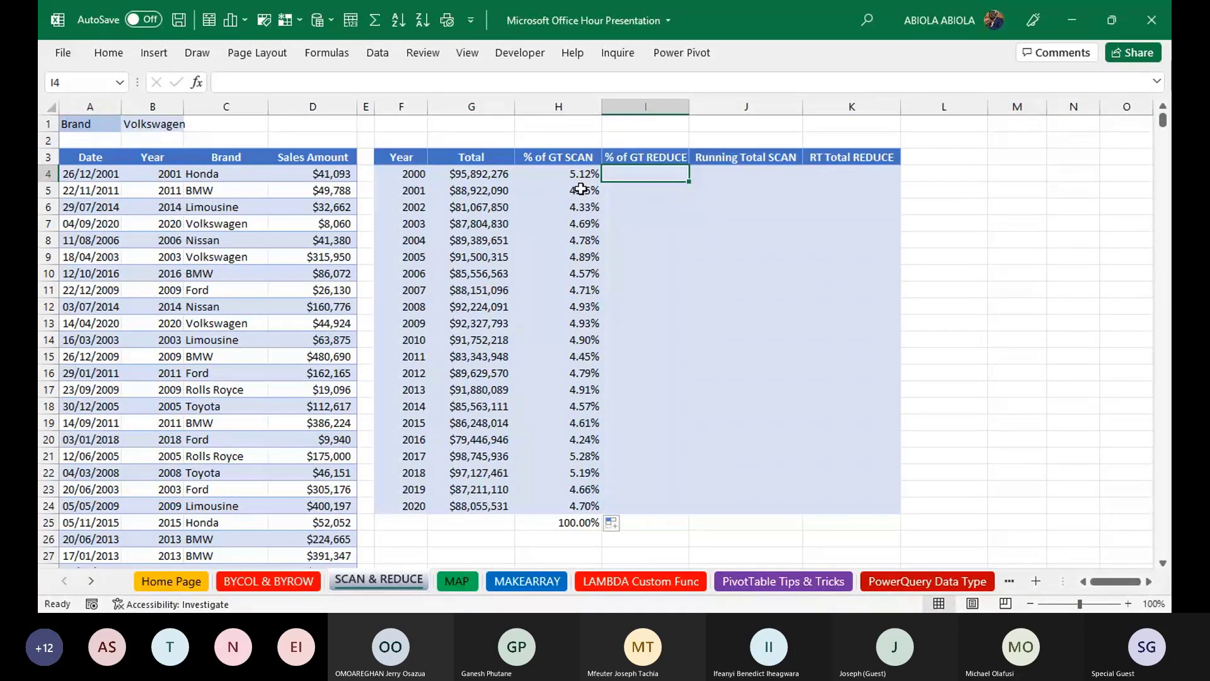
drag(581, 189, 568, 396)
click(570, 257)
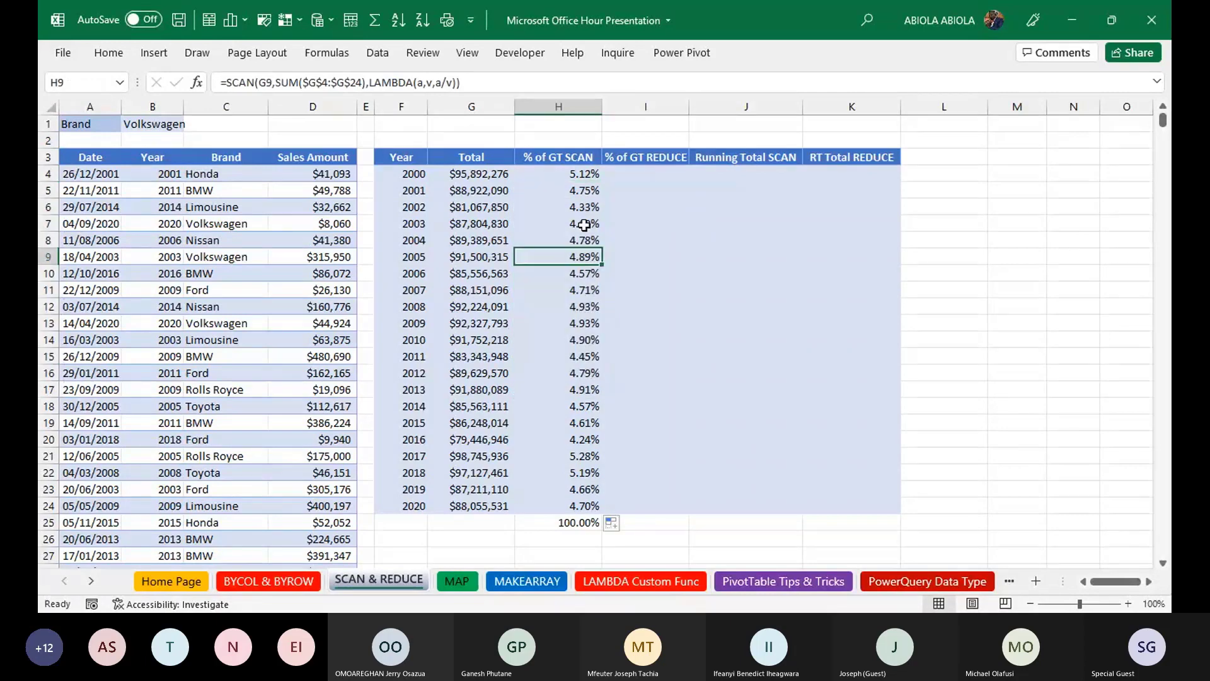
- Start a REDUCE formula in I4 under % of GT REDUCE with G4 as initial value and SUM(G4:G24) as array
click(667, 179)
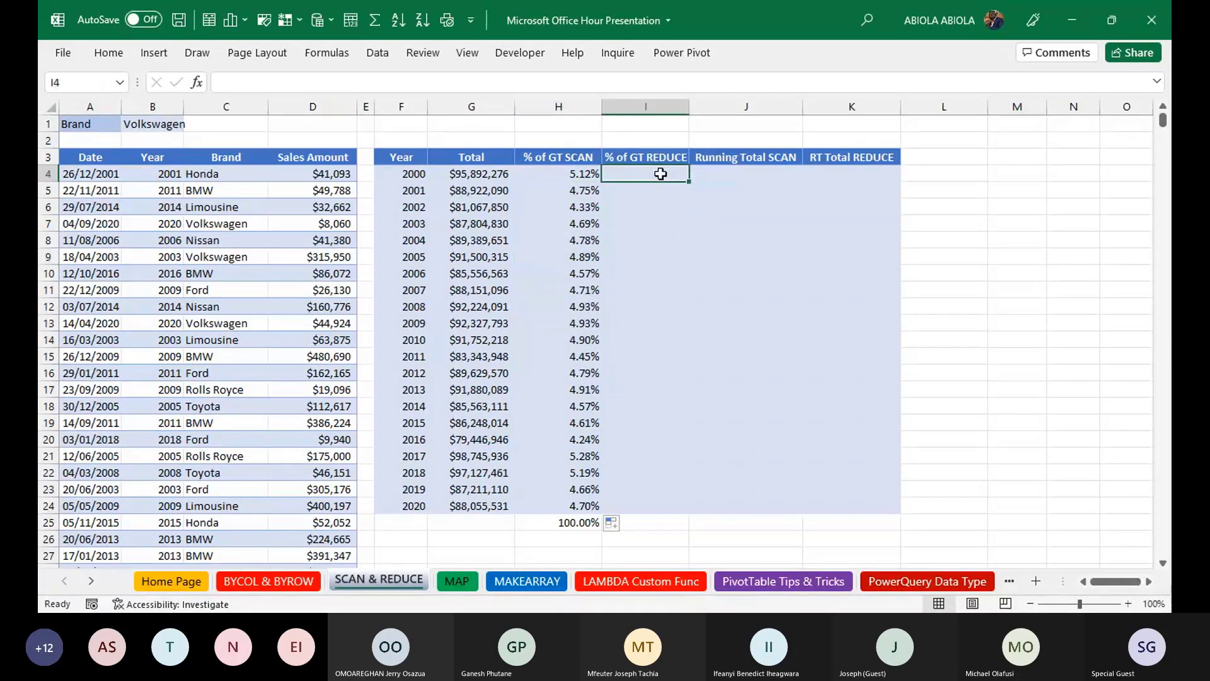
text(=red)
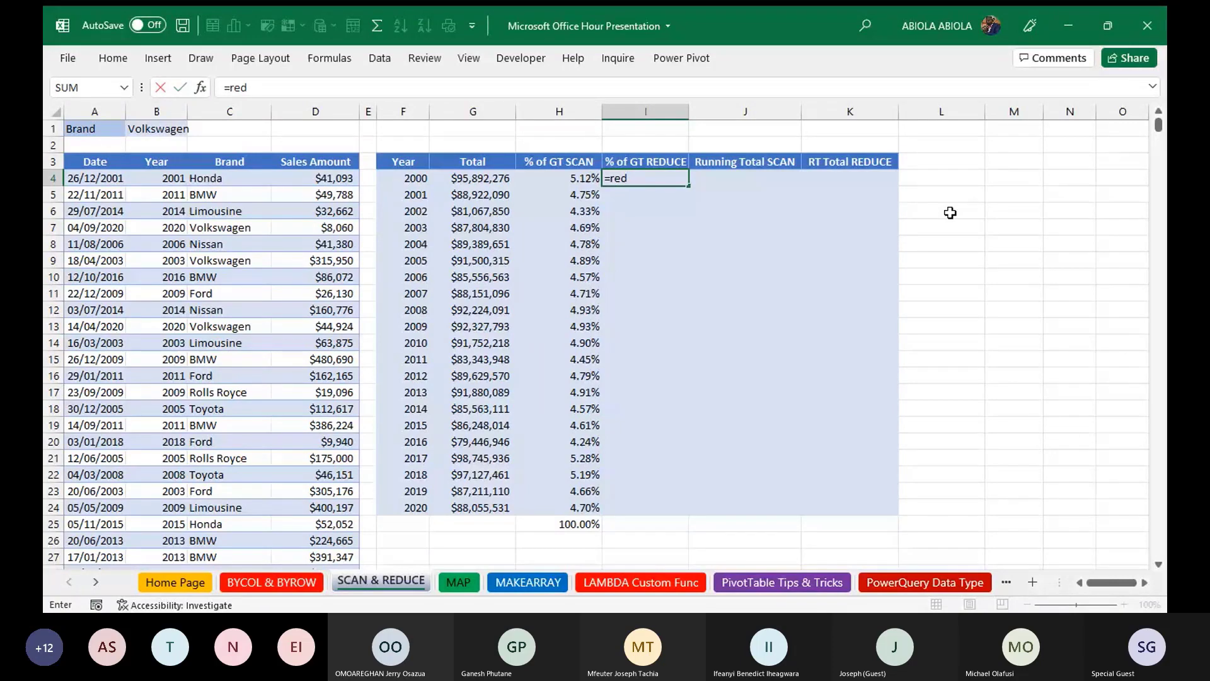
key(Tab)
click(461, 176)
text(,)
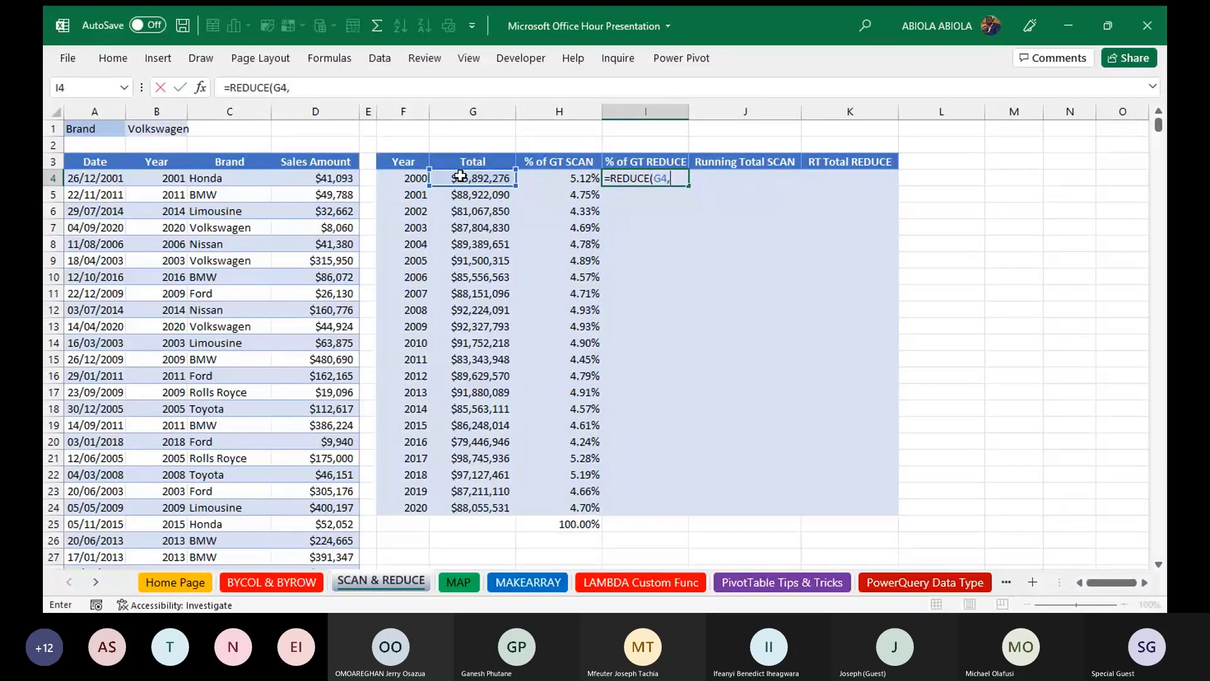
text(su)
key(Tab)
click(469, 179)
drag(469, 180, 470, 508)
text())
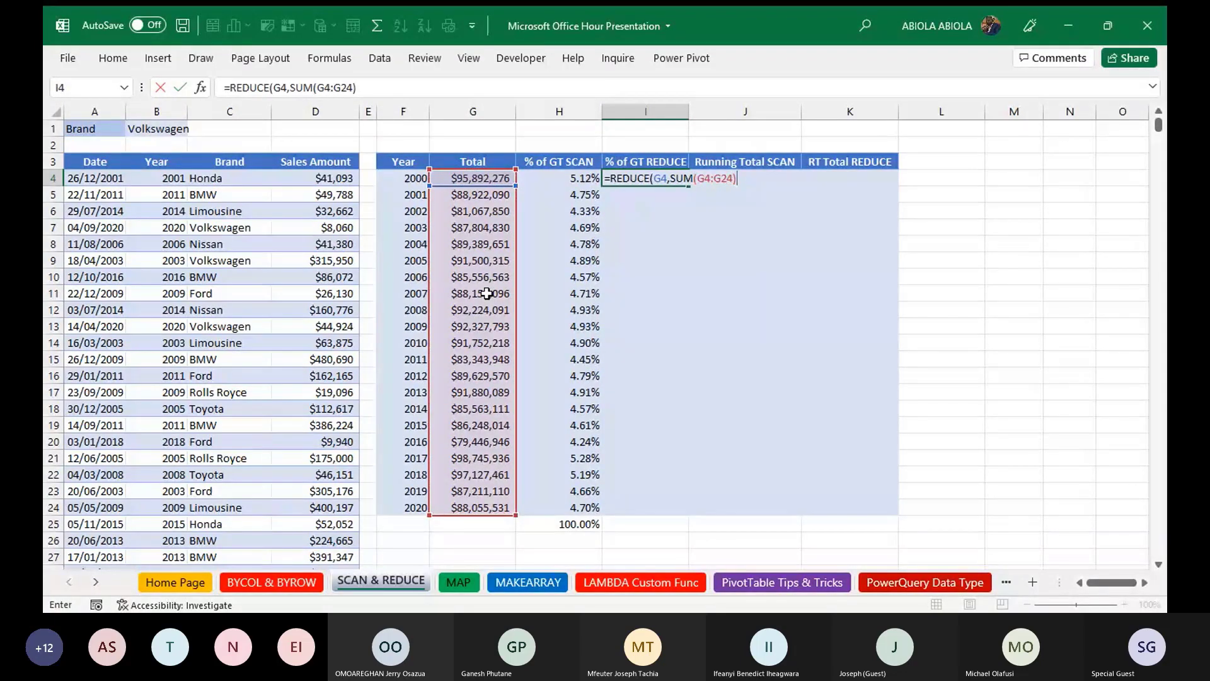
- Finish the REDUCE formula with LAMBDA(a,v,a/v), fill it down to I24 and check the copy in the last row
text(,)
text(LAMBDA()
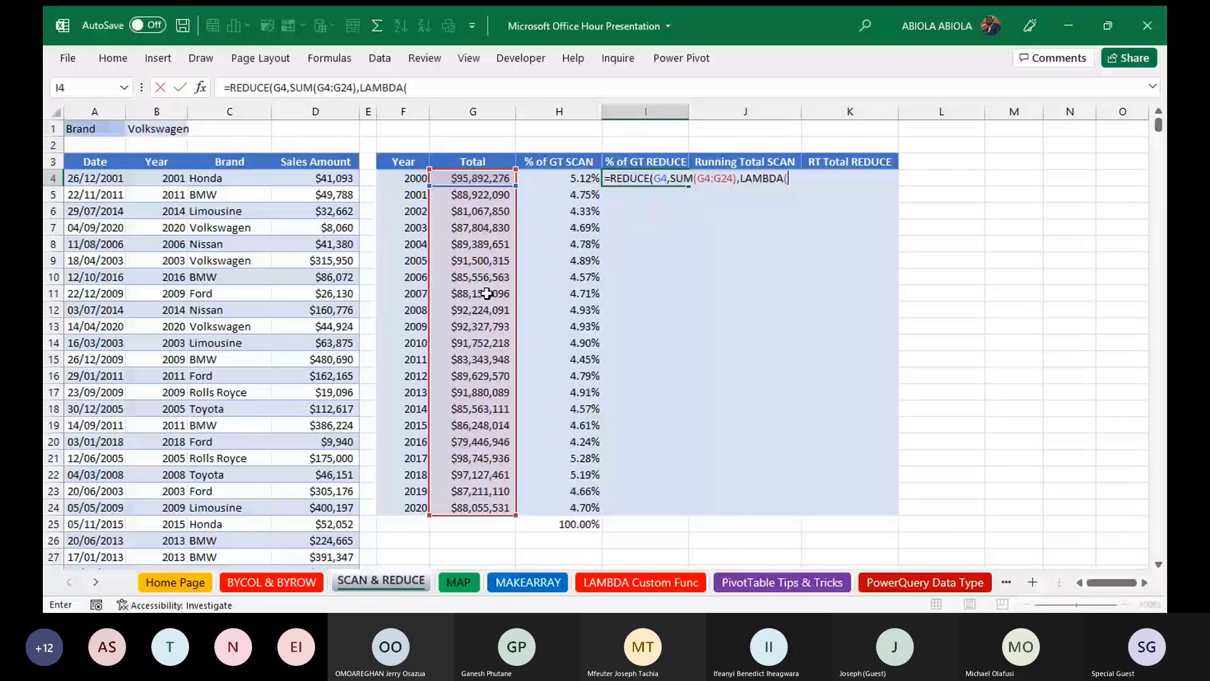
text(a,v,a/v)))
key(Return)
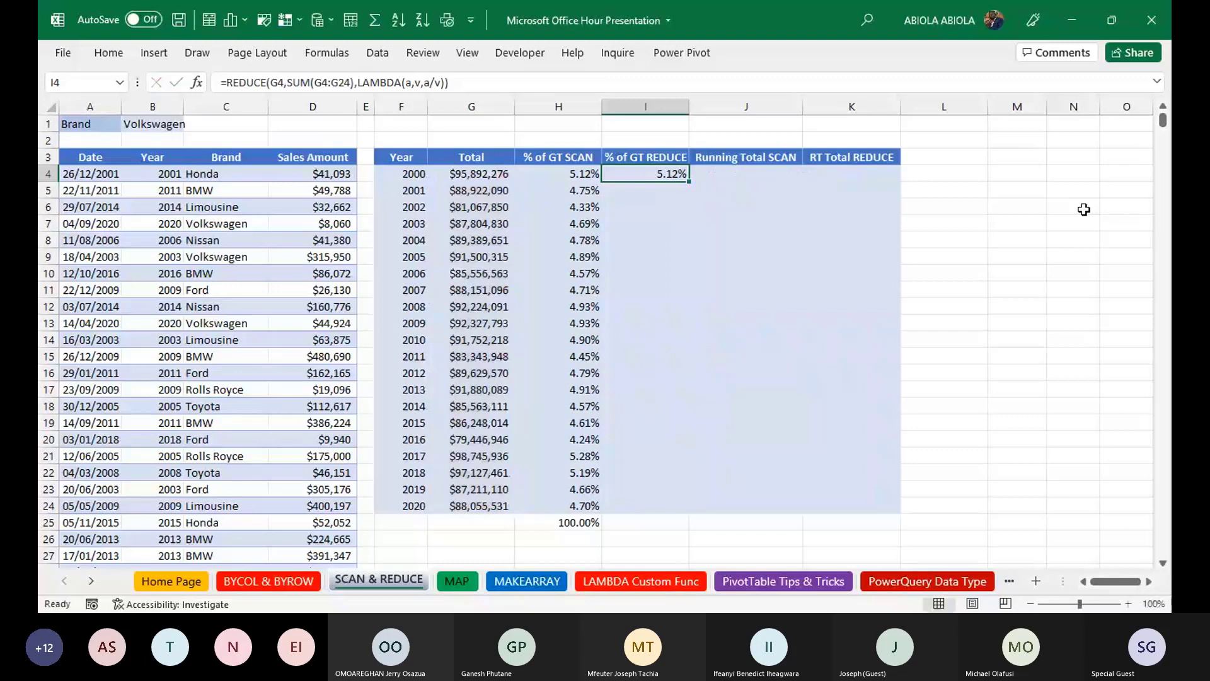
drag(692, 186, 659, 507)
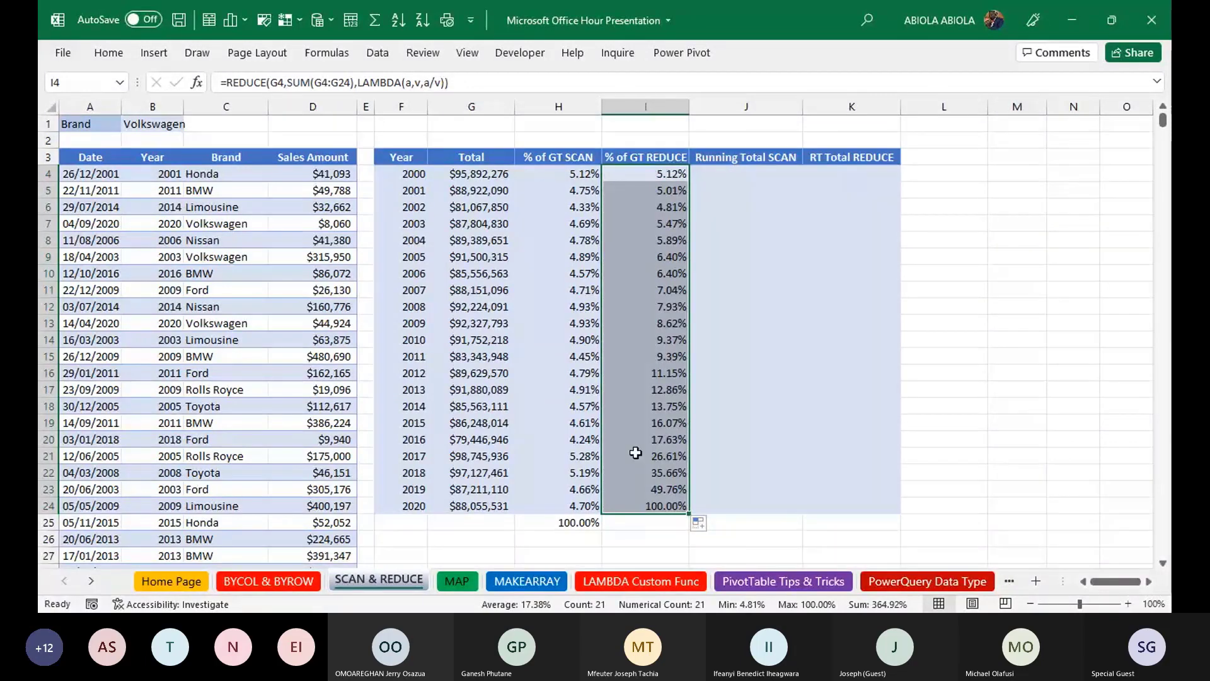
click(671, 509)
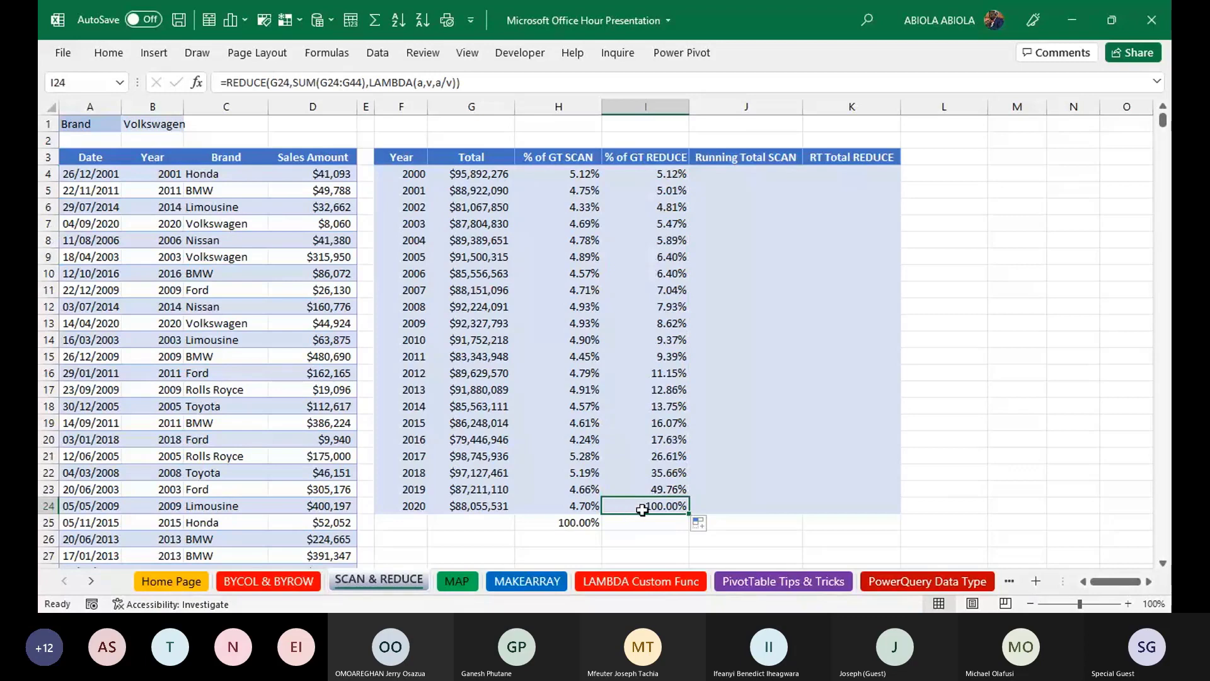
- Enter =SCAN(0,G4:G24,LAMBDA(a,v,a+v)) in J4 under Running Total SCAN
click(746, 173)
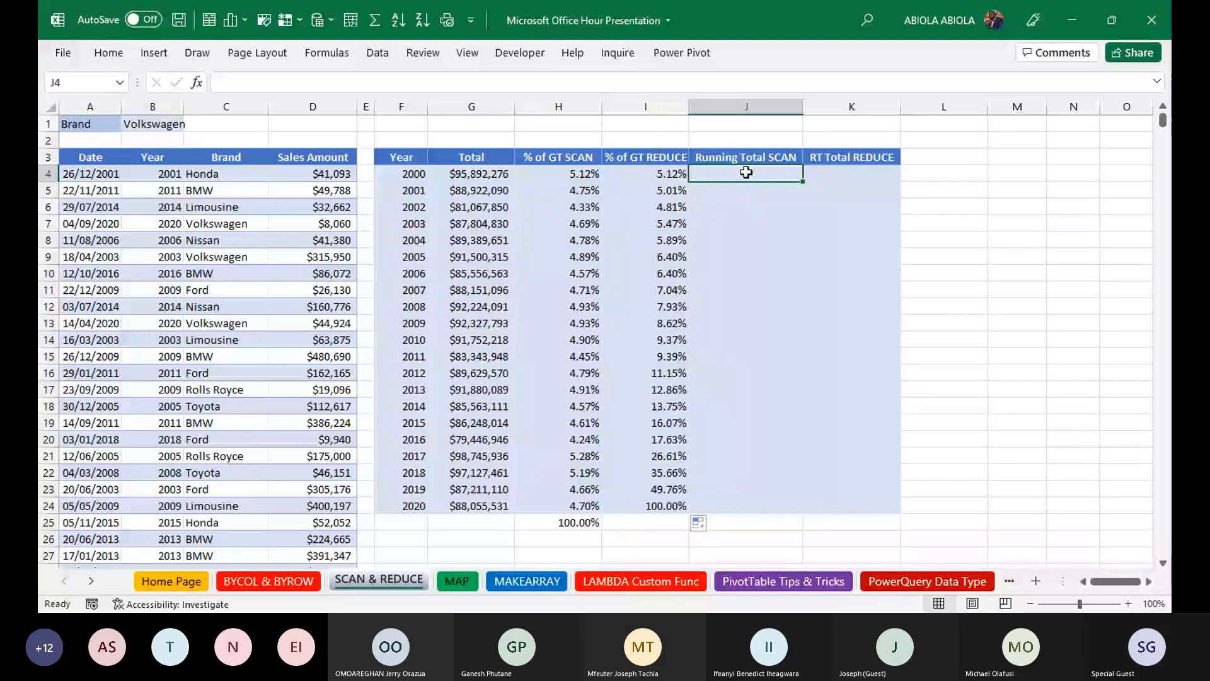
text(=sc)
key(Tab)
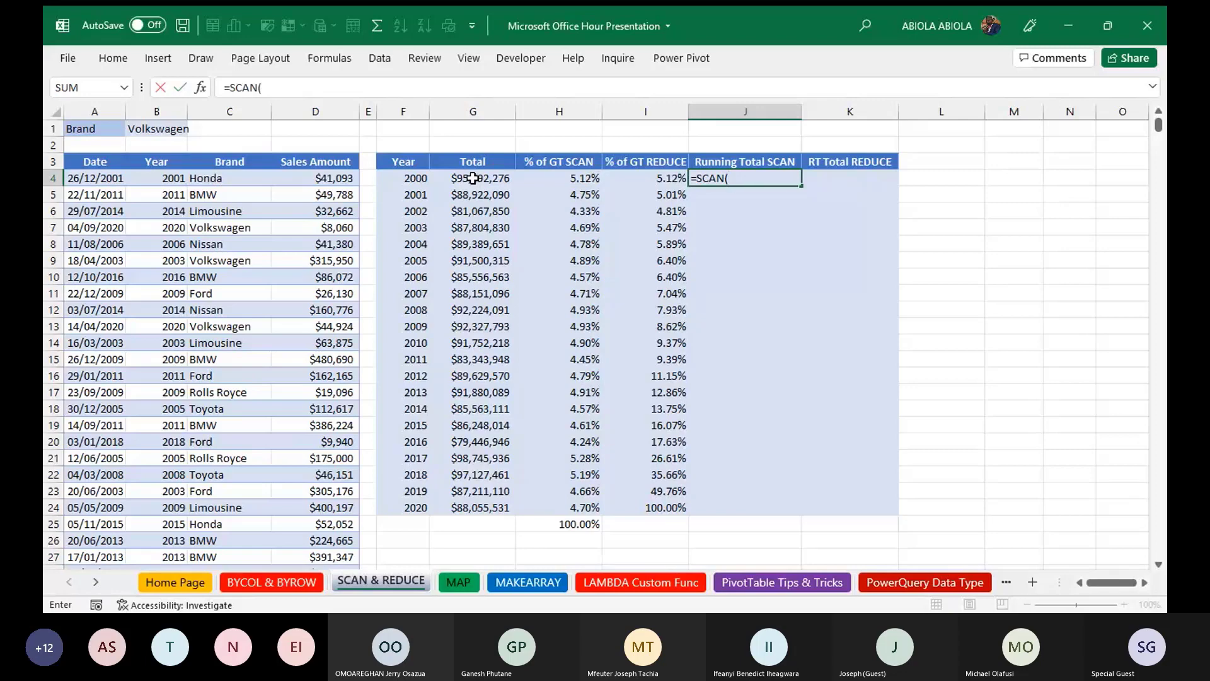
text(0,)
drag(451, 177, 473, 506)
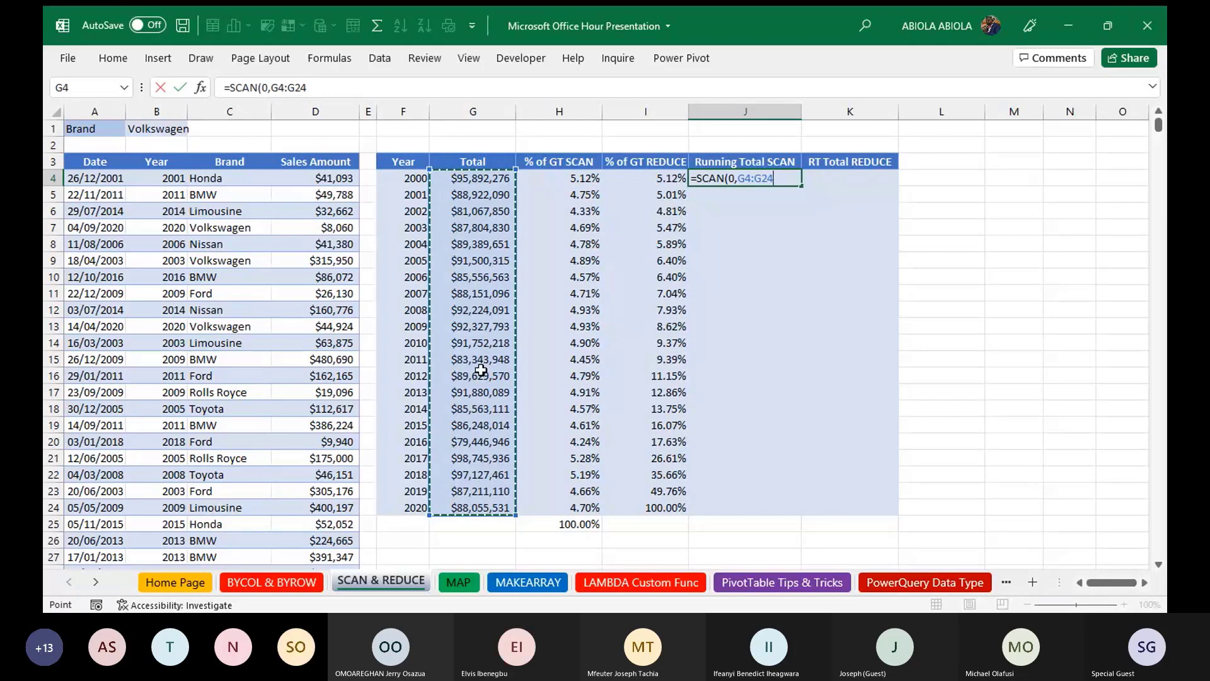
text(,)
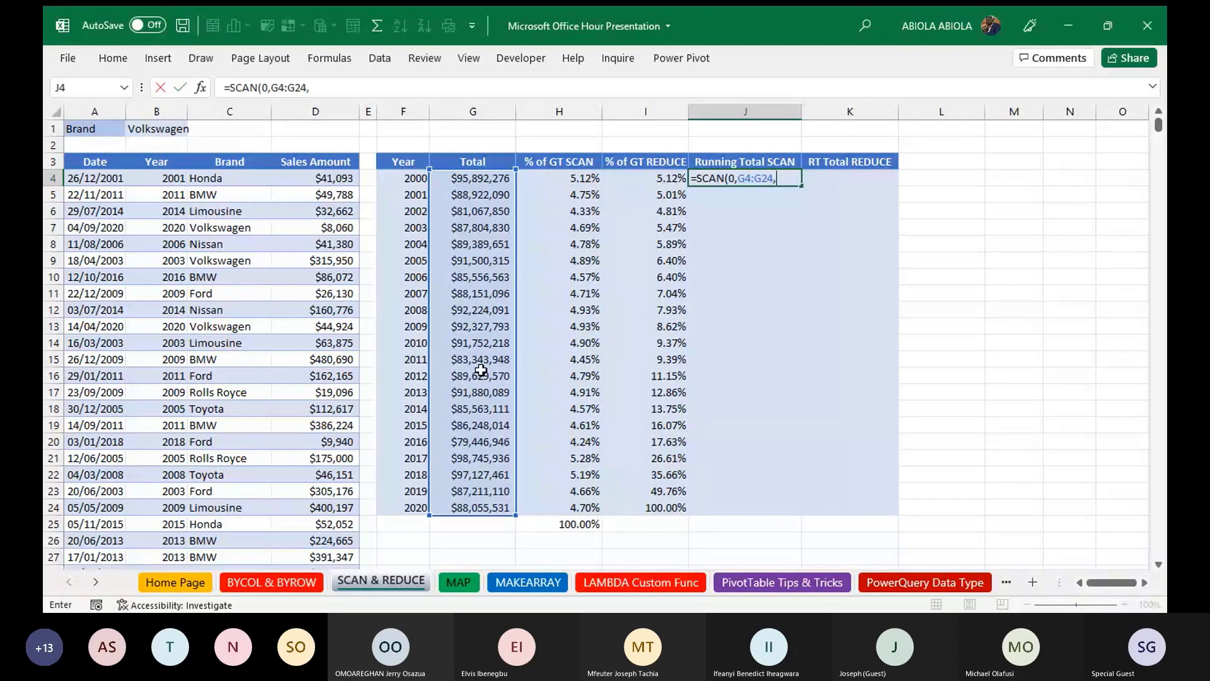
text(LAMBDA()
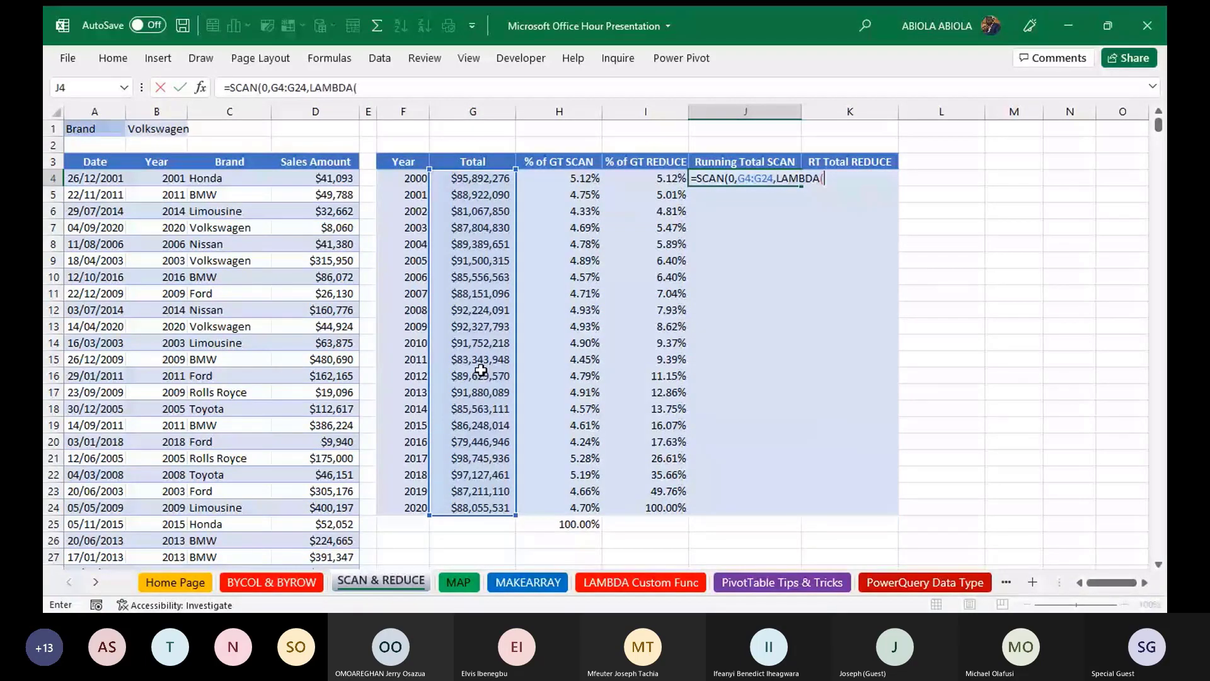
text(a,v,a+v)
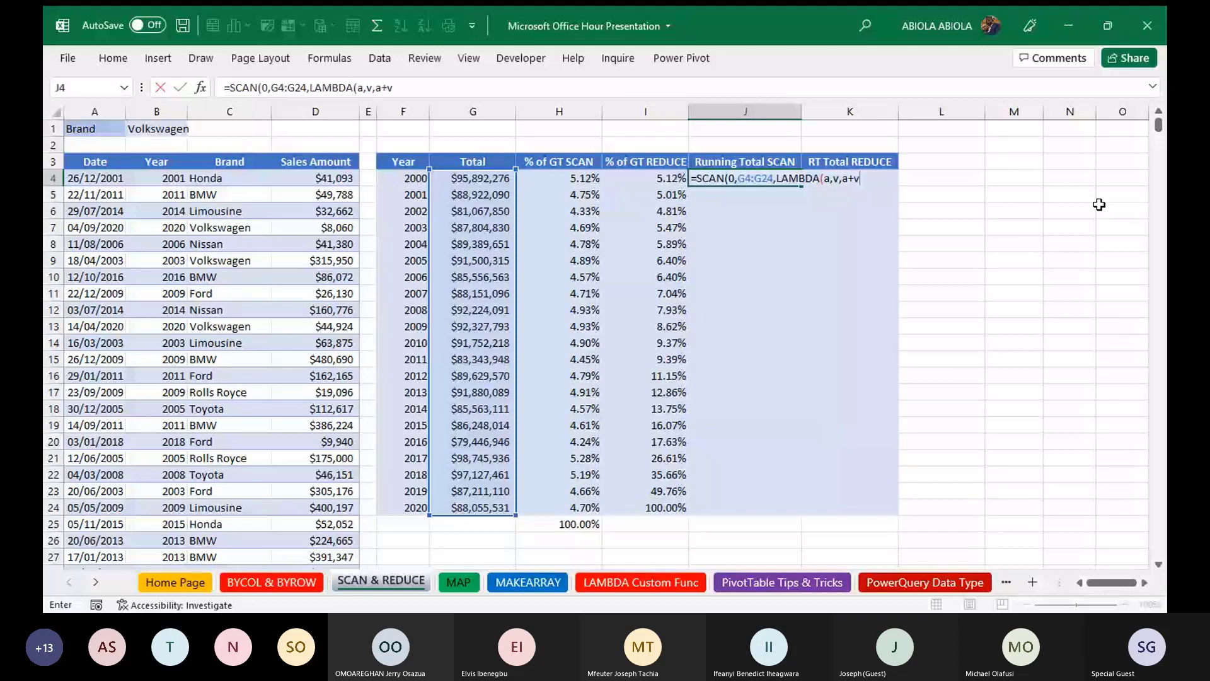
key(ctrl+Return)
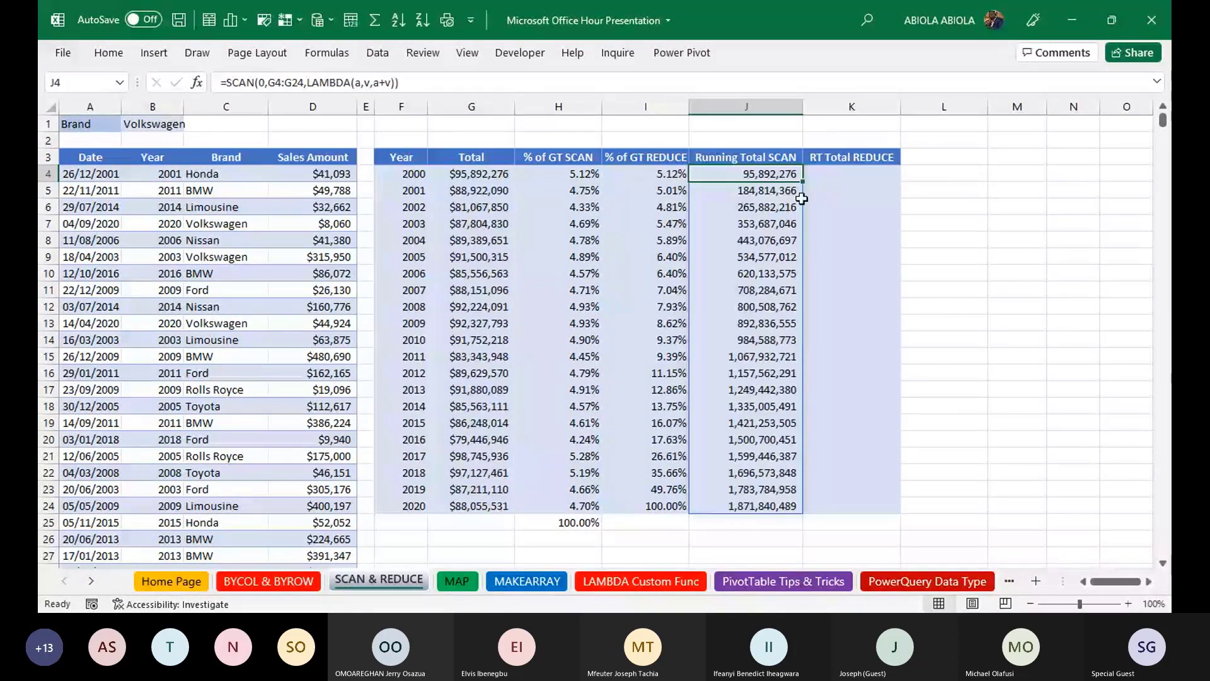
- Compare the running totals in column J with the sums of the yearly totals in column G
click(471, 181)
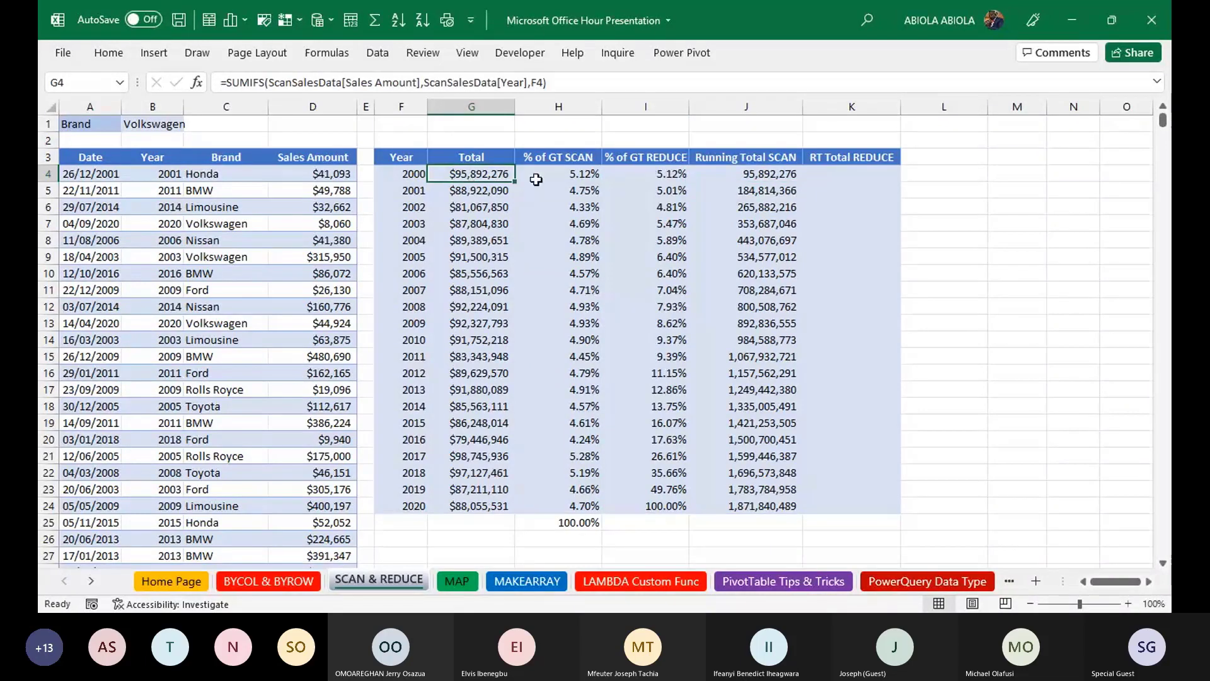
click(763, 180)
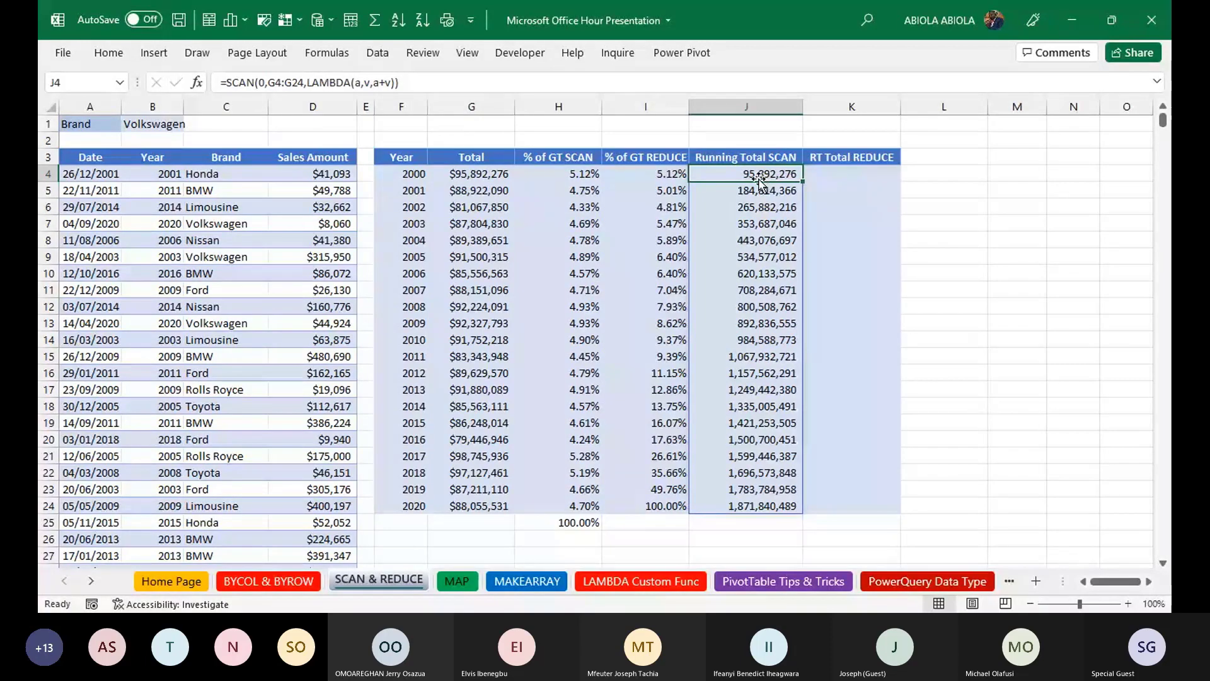
drag(474, 175, 469, 183)
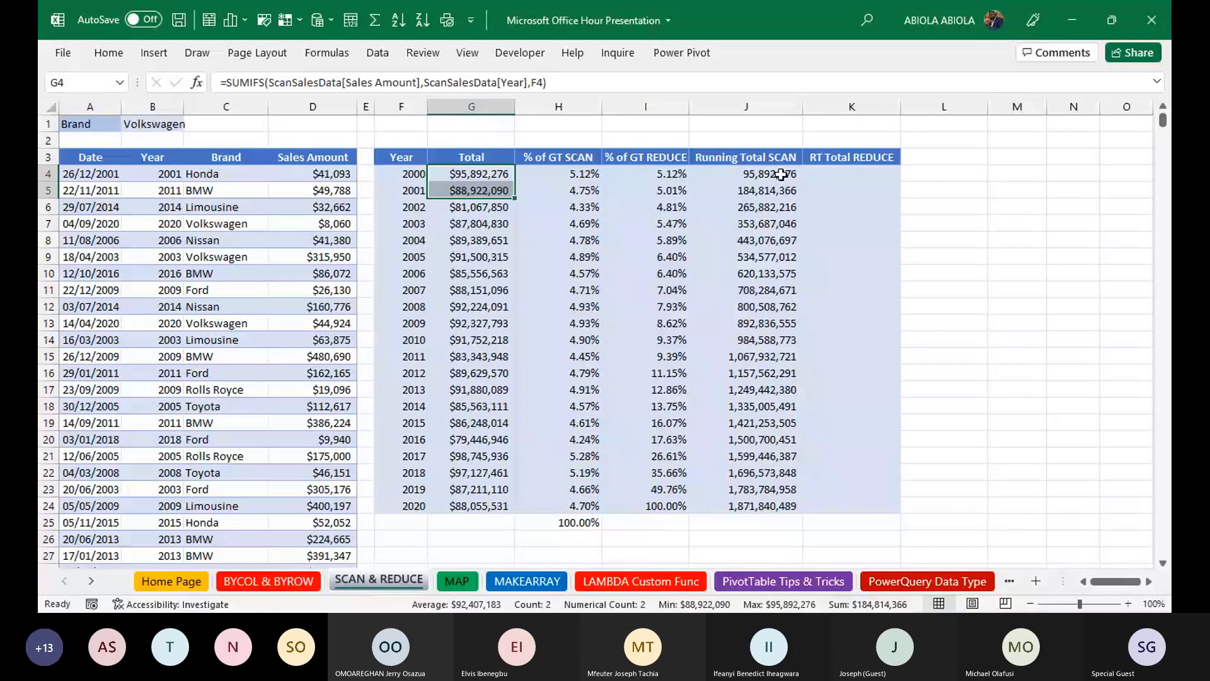
click(740, 192)
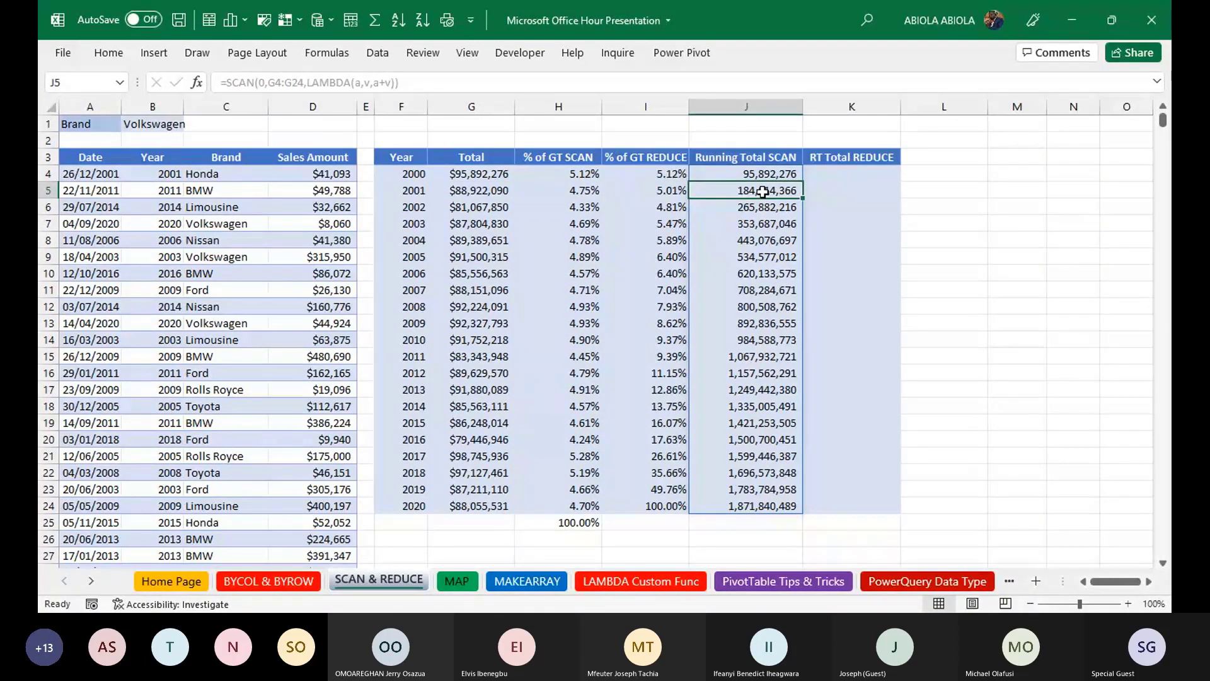
drag(469, 174, 455, 503)
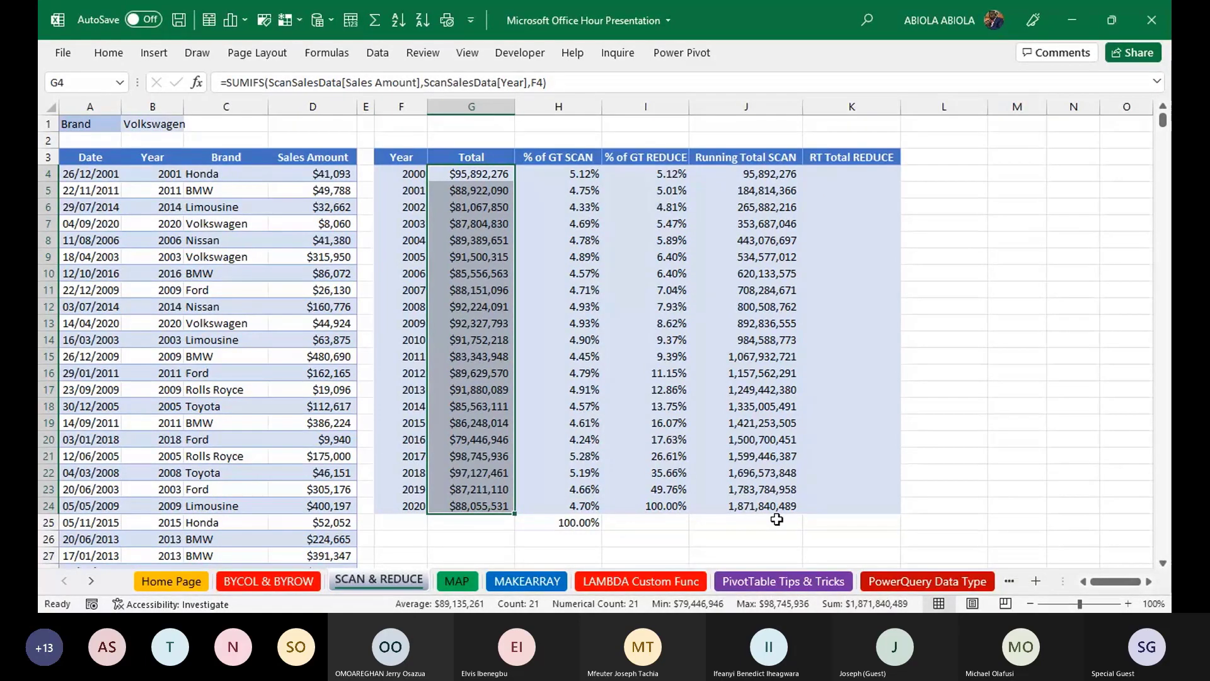
click(757, 507)
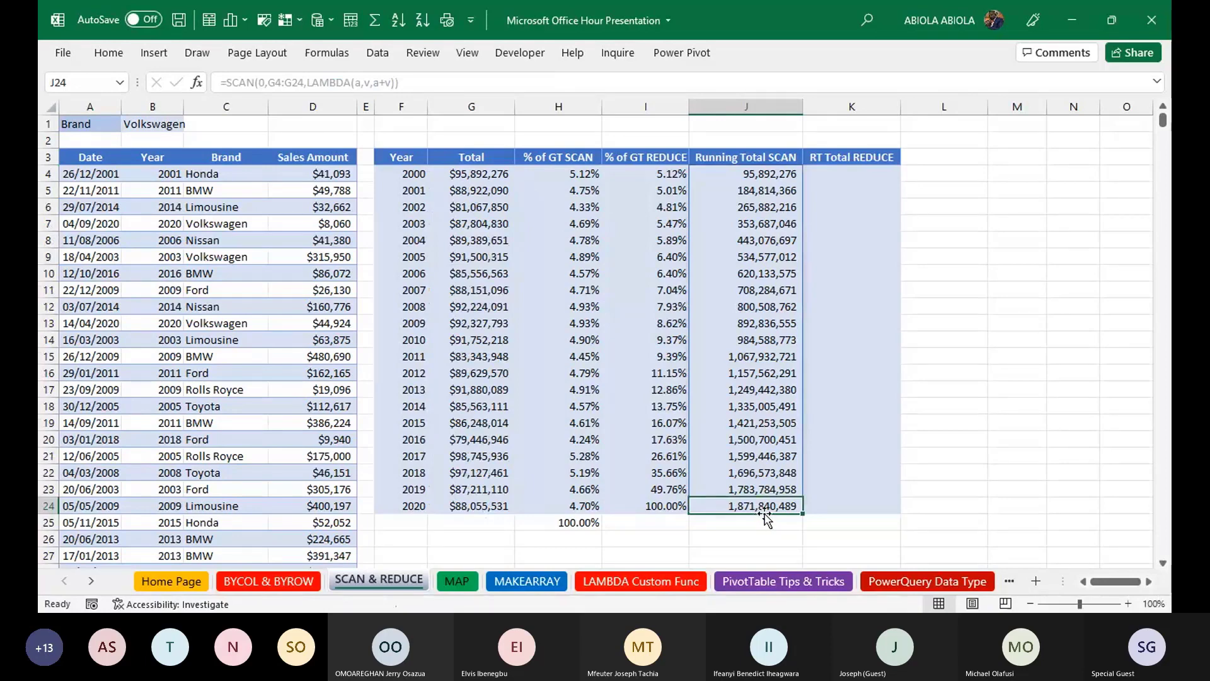
drag(766, 517, 818, 170)
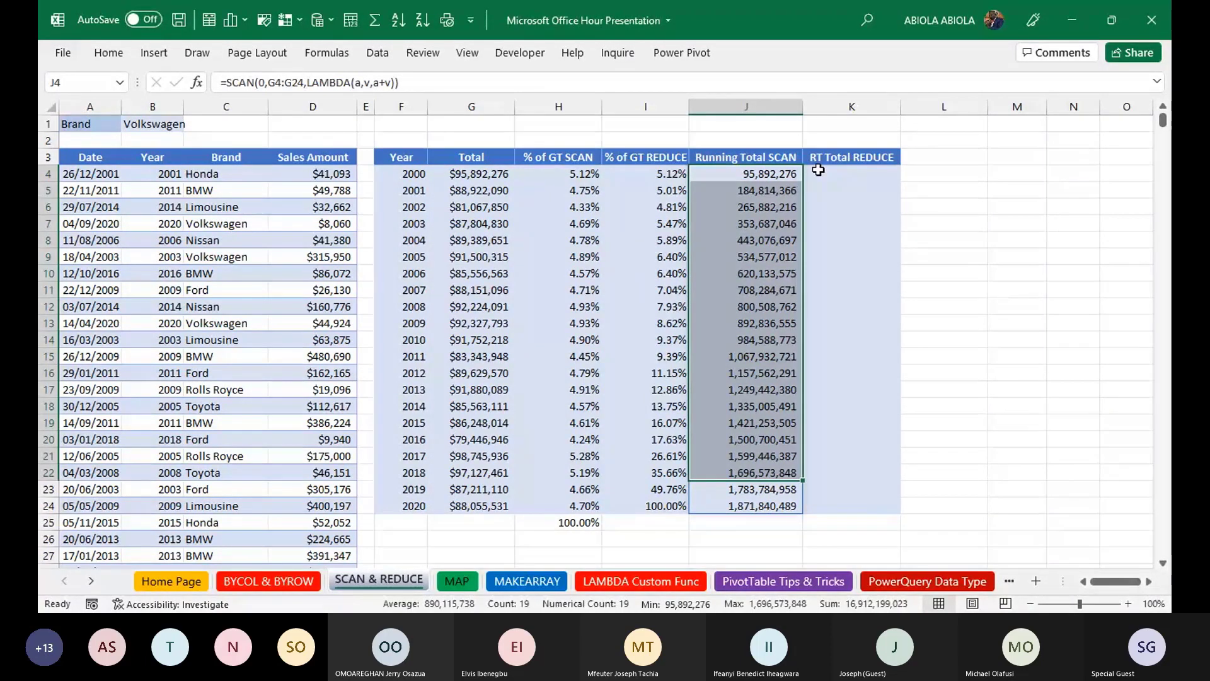
- Start a REDUCE formula in K4 under RT Total REDUCE with 0 as initial value and G4:G24 as array
click(841, 171)
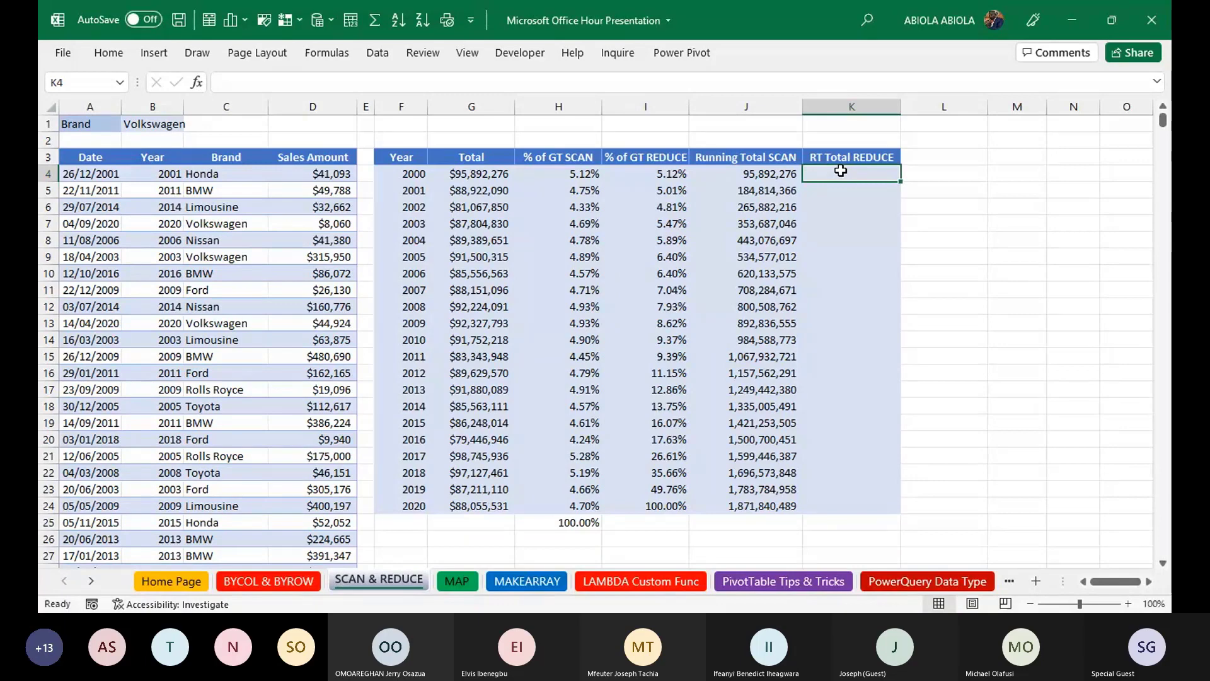
text(=red)
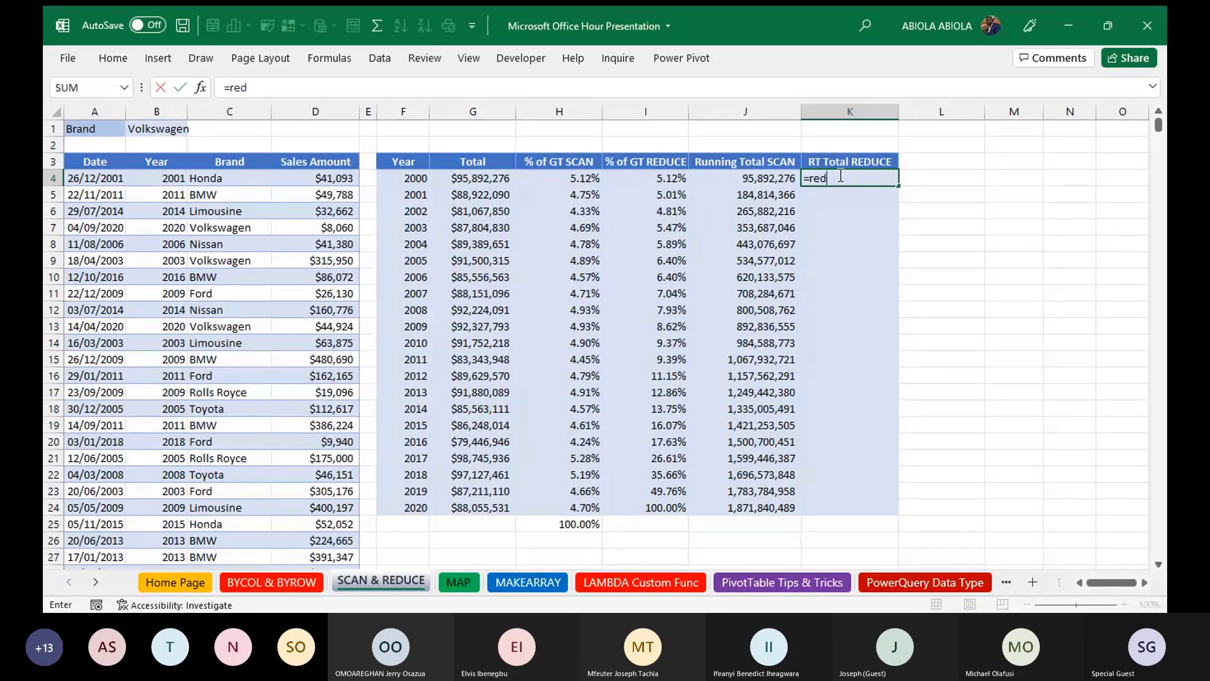
key(Tab)
text(0,)
drag(477, 179, 488, 508)
- Finish the REDUCE formula in K4 with LAMBDA(a,v,a+v) and enter it
text(,fu)
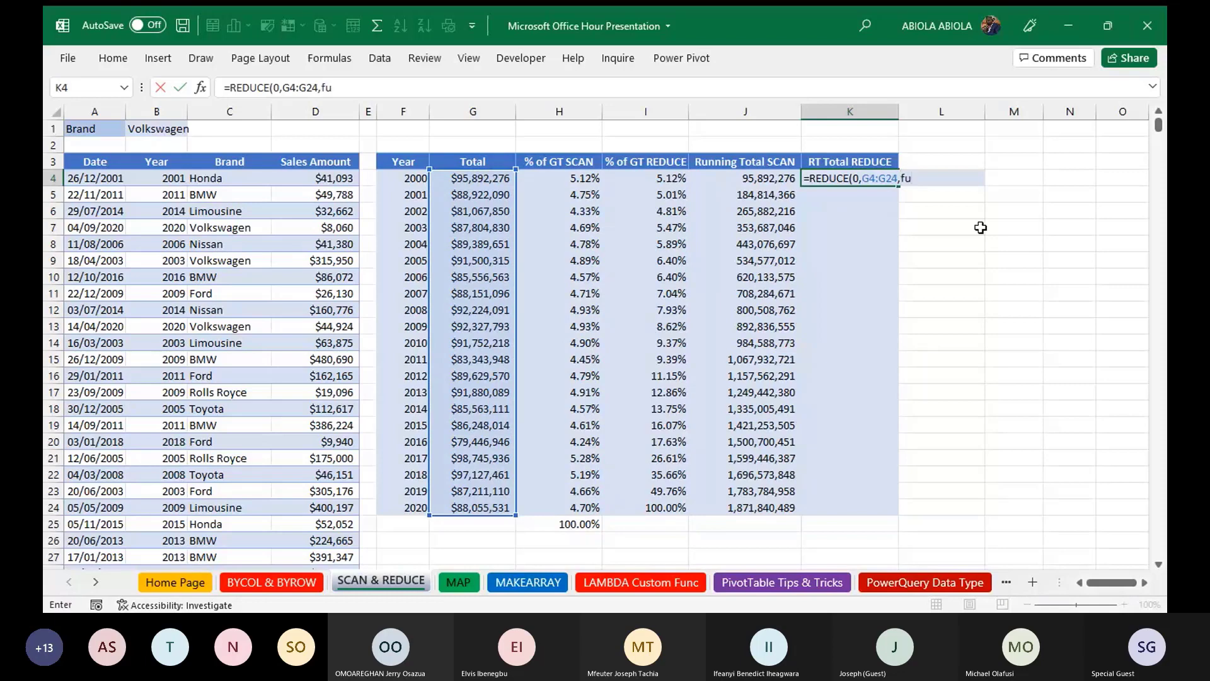
key(BackSpace)
key(BackSpace)
text(lam)
key(Tab)
text(a)
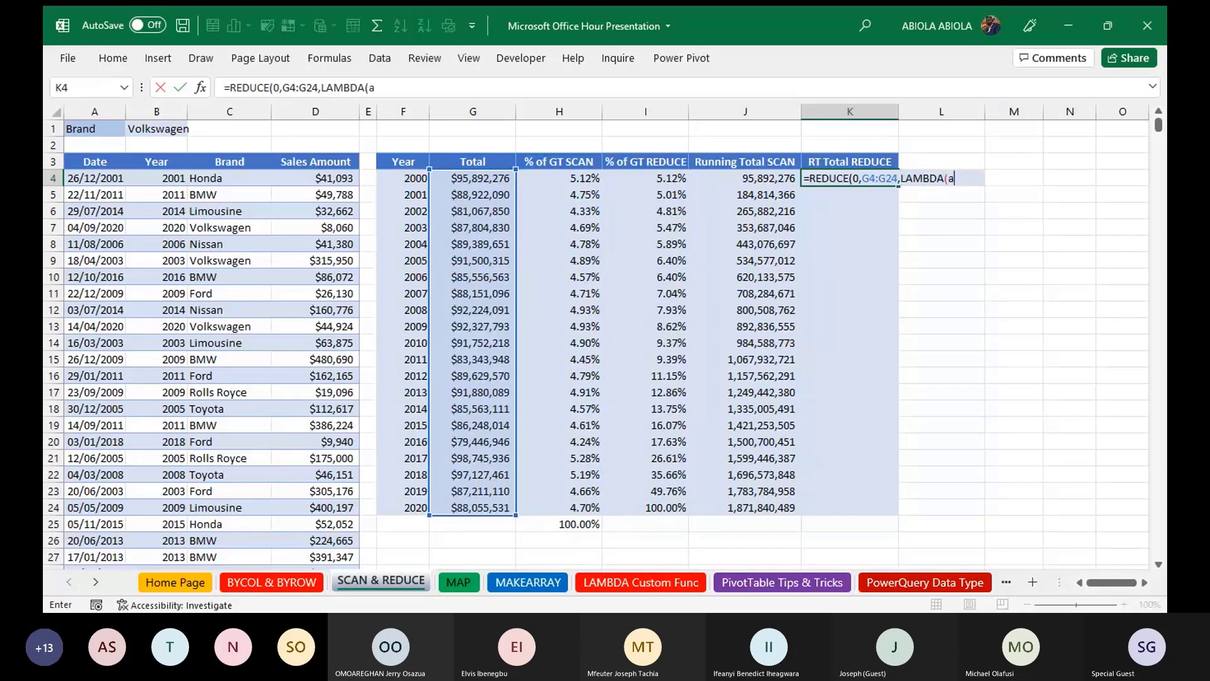
text(,c)
key(BackSpace)
text(v,a+v)))
key(ctrl+Return)
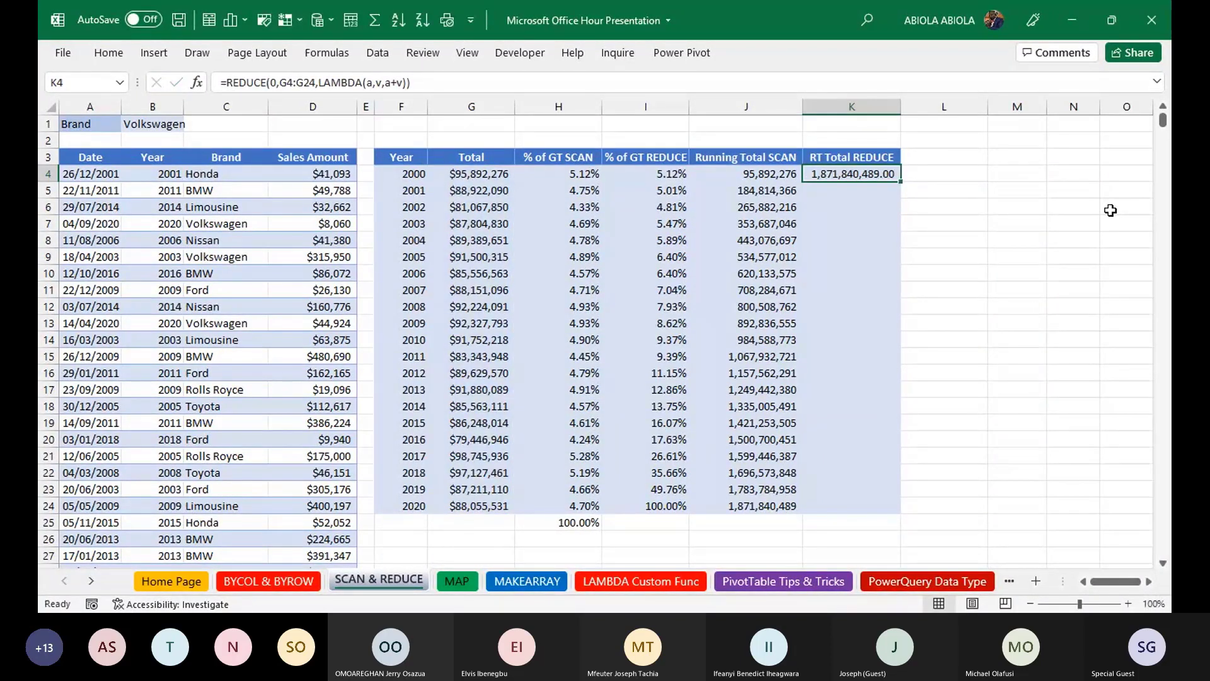
- Compare the REDUCE result in K4 with the last SCAN running total in J24 and the other values in column J
click(732, 509)
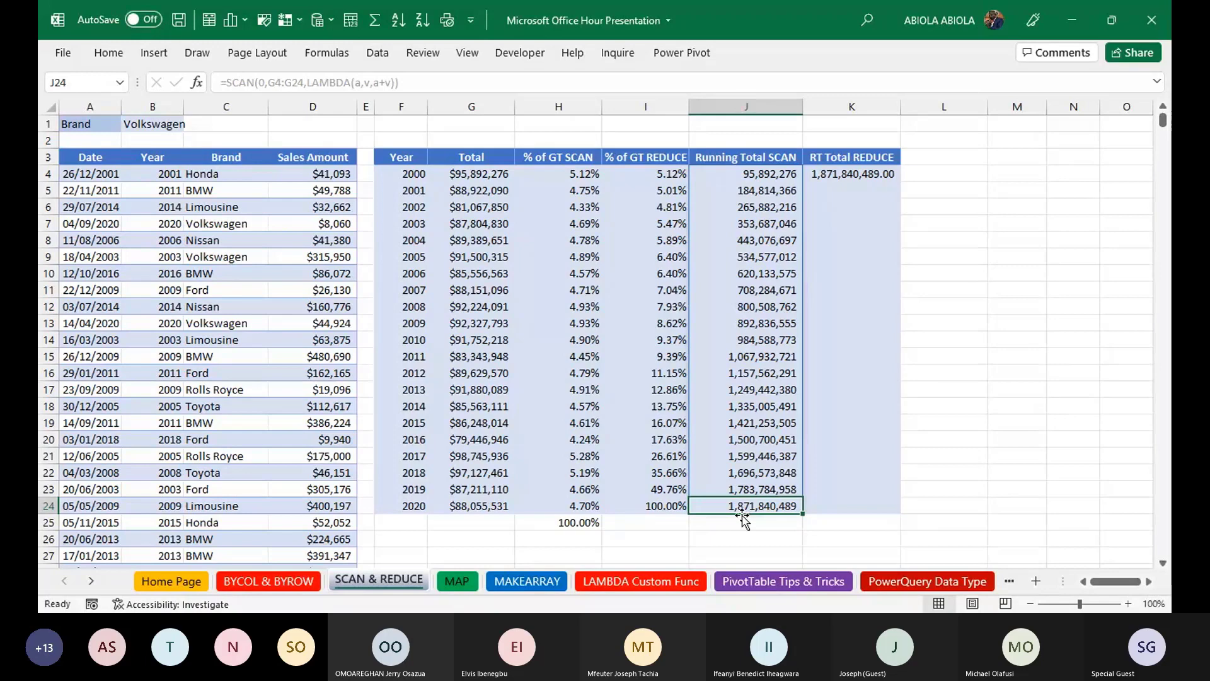
click(847, 180)
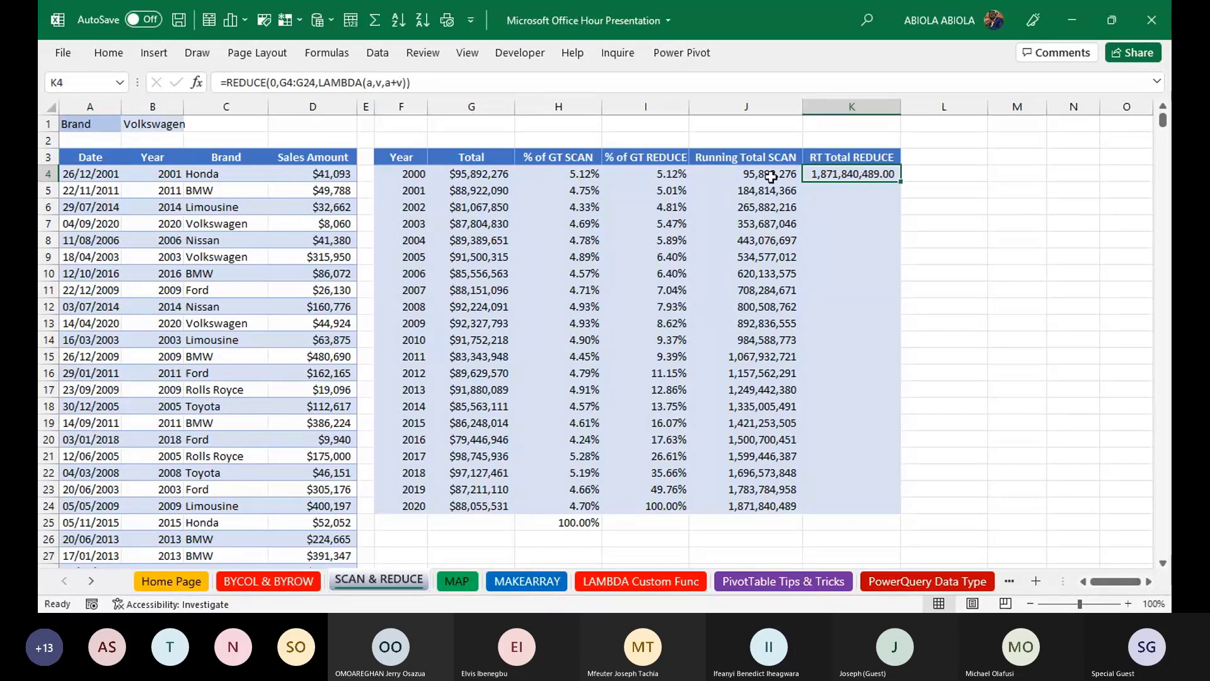
drag(771, 178, 758, 490)
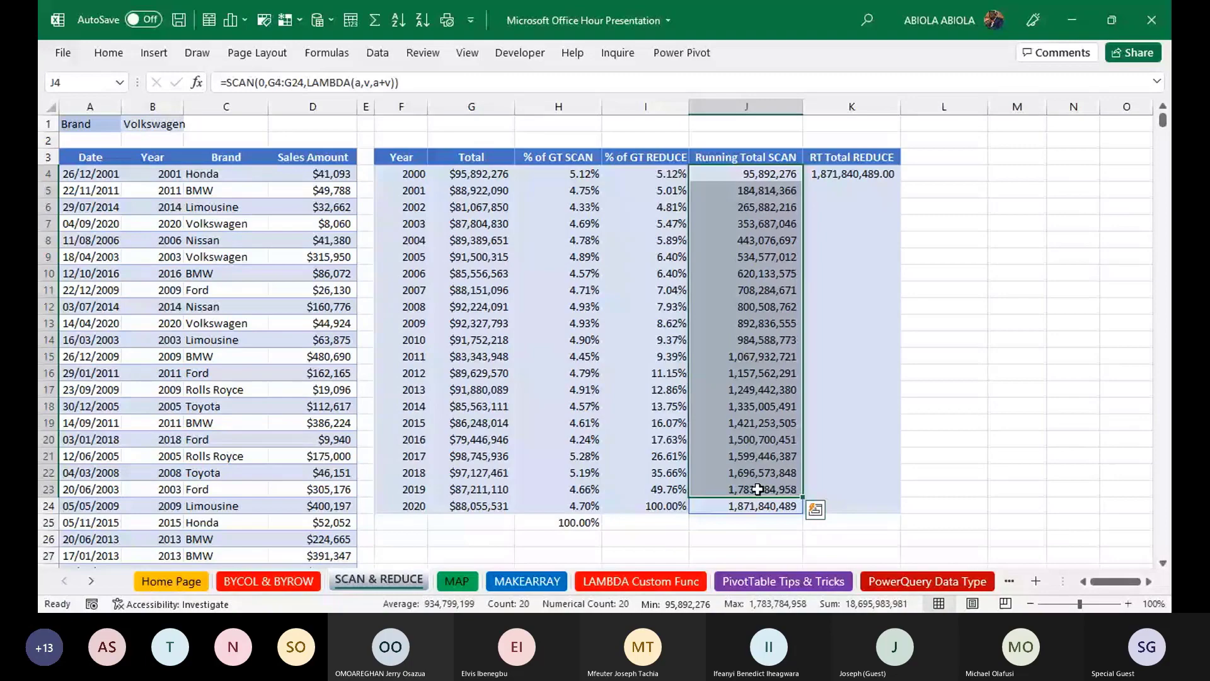
- On the MAP sheet, clear the existing results under Sales Amount from G5 down
click(465, 580)
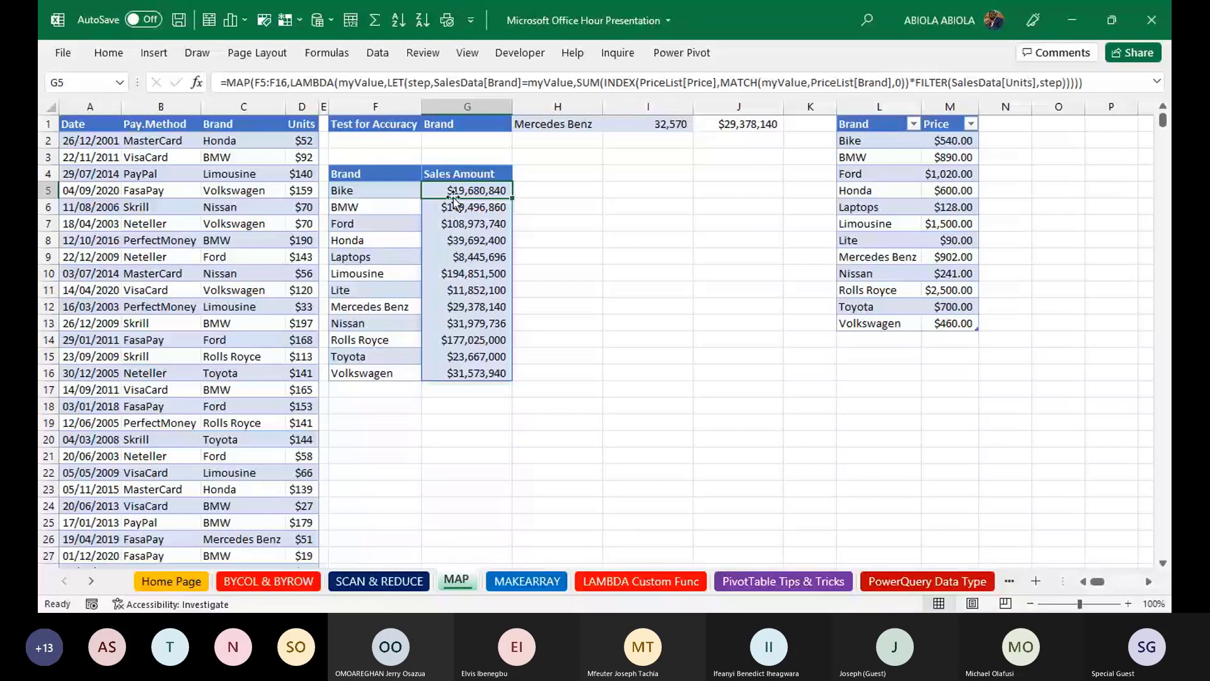
drag(459, 191, 470, 388)
key(Delete)
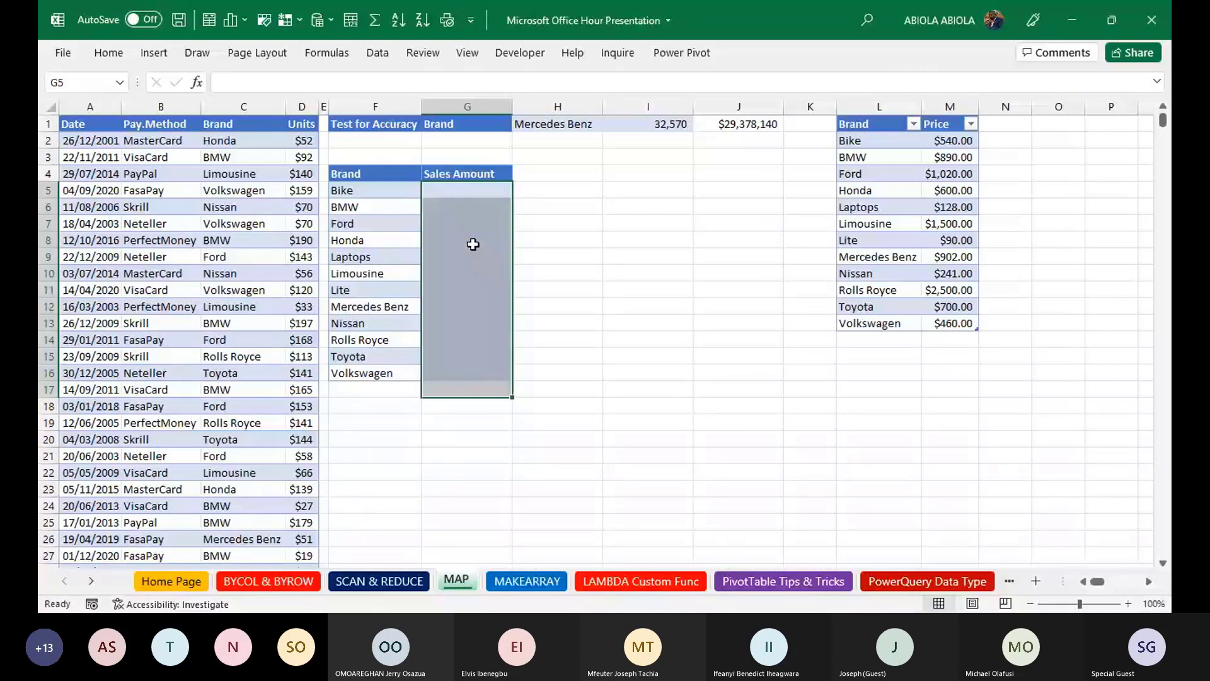
click(444, 196)
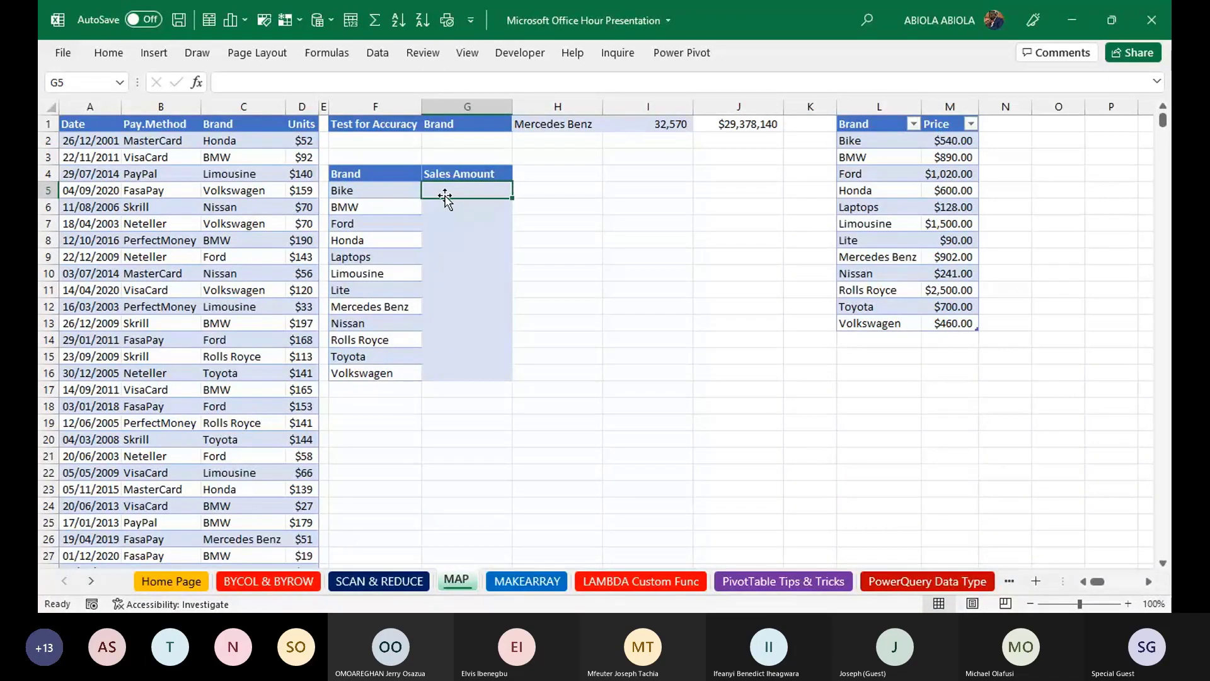
- Examine the sales data with its Units column and the brand prices in the price list
drag(76, 124, 324, 292)
mouse_move(301, 124)
mouse_down()
mouse_move(303, 290)
mouse_move(307, 137)
mouse_up()
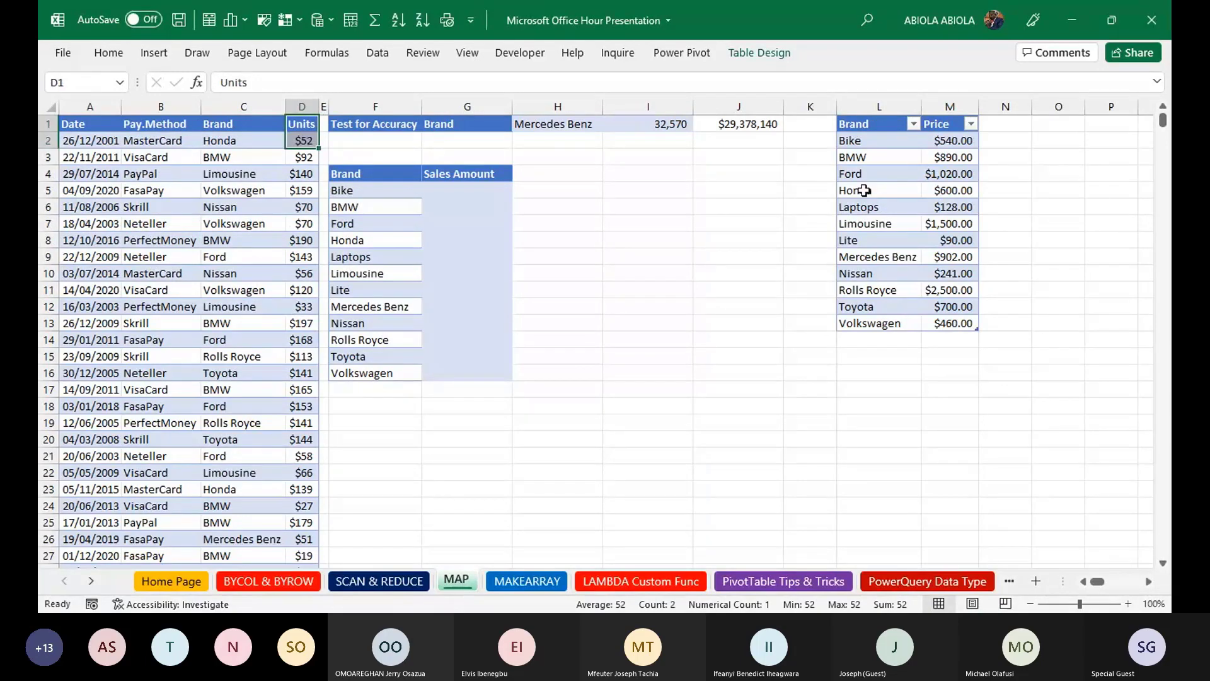
double_click(957, 155)
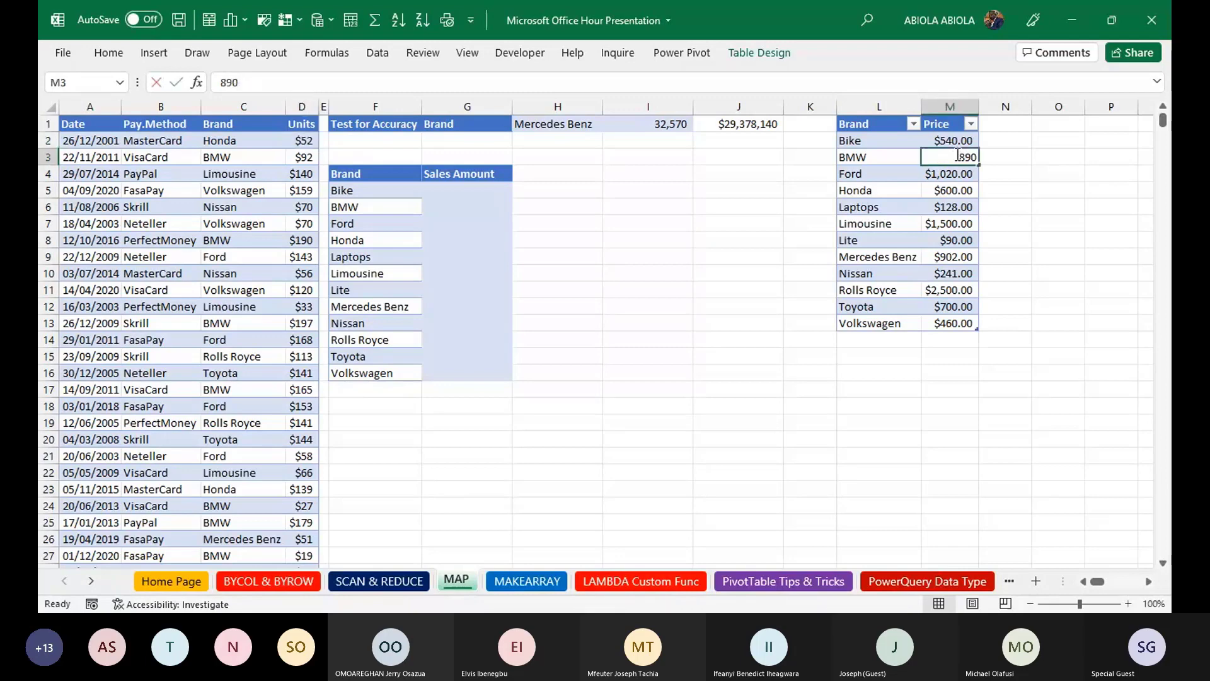
key(Escape)
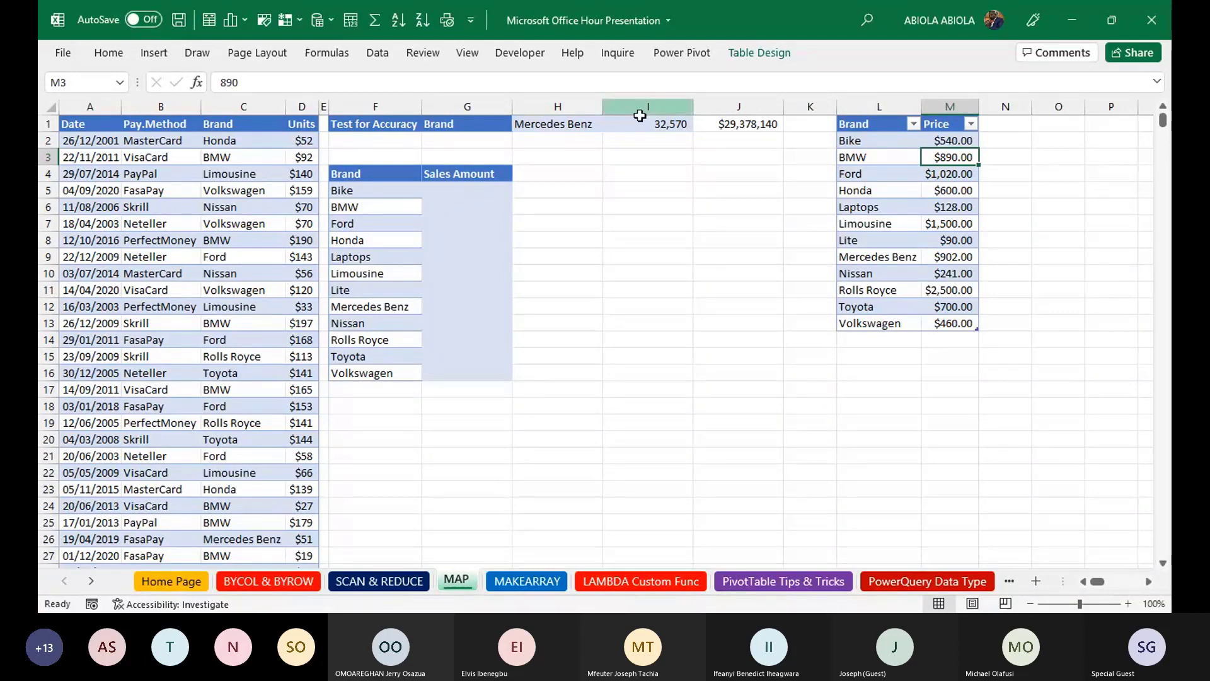
- Clear the accuracy-test formulas in I1:J1 beside the Mercedes Benz brand
drag(640, 117, 720, 124)
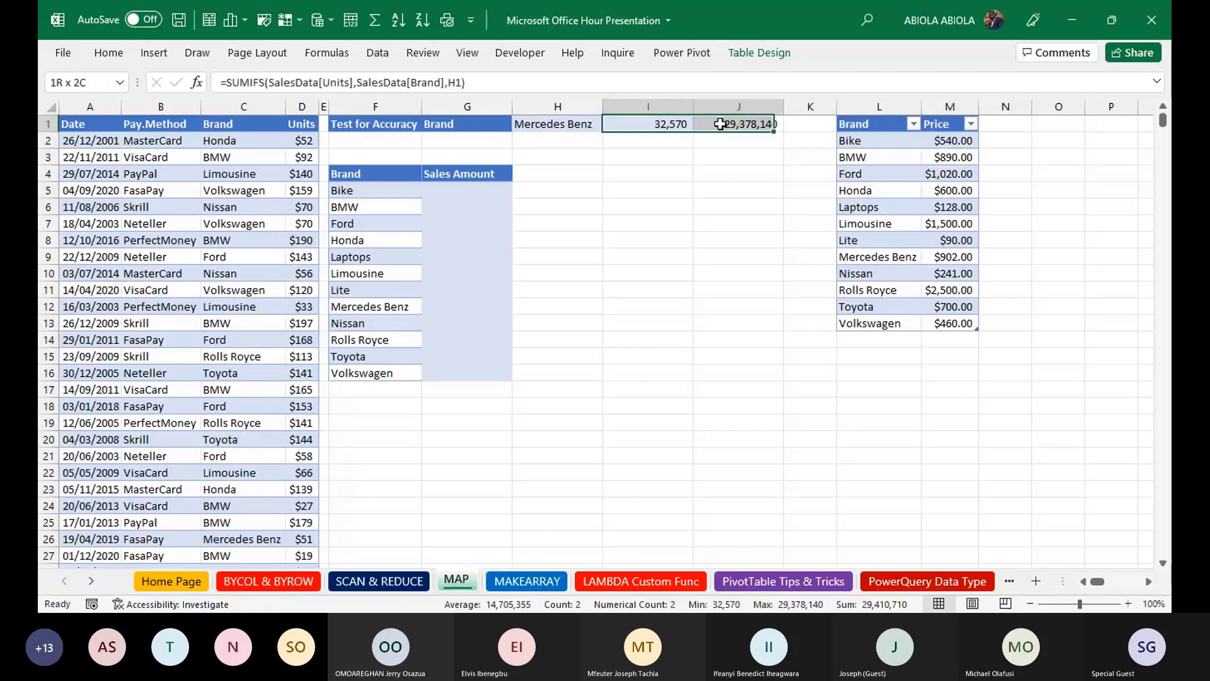
key(Delete)
- Start a MAP formula in G5 under Sales Amount with F5:F16 as array and open a LAMBDA inside it
click(448, 189)
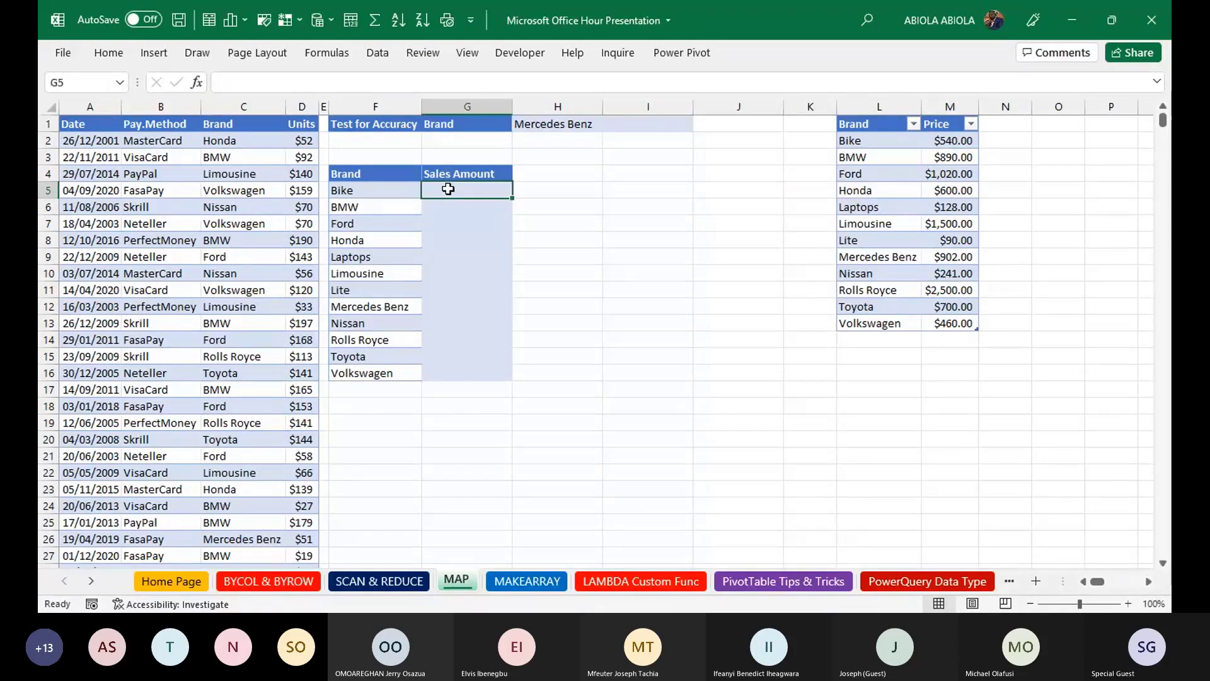
text(=)
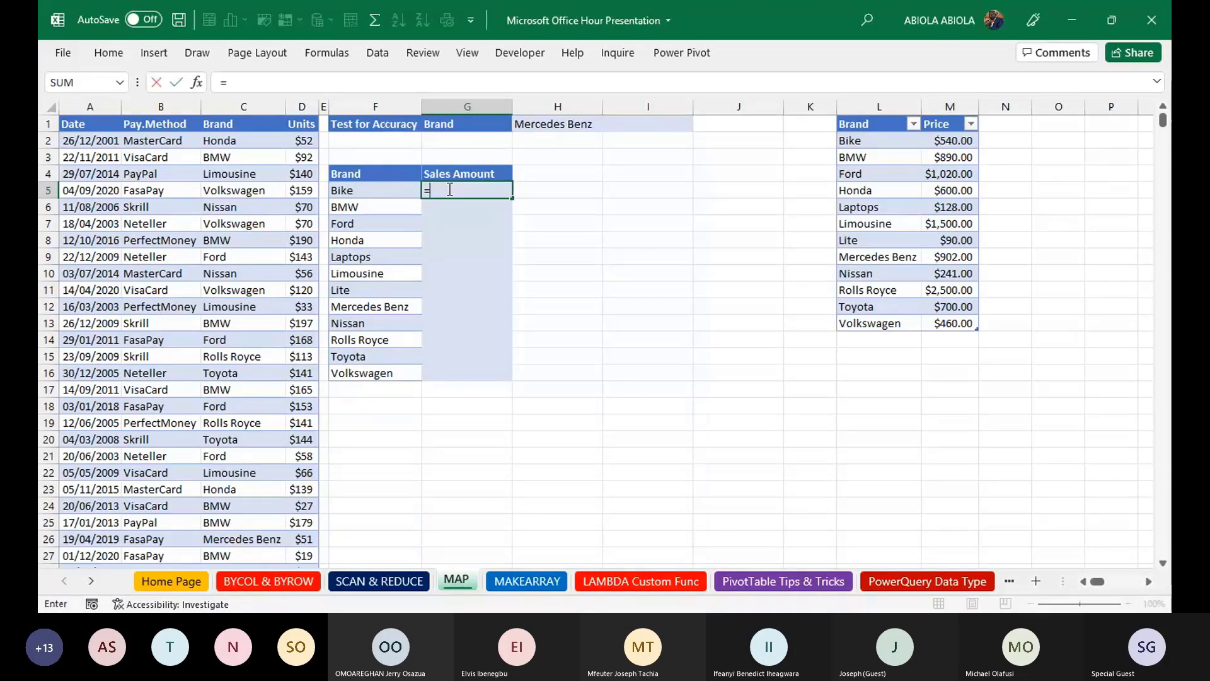
text(MA)
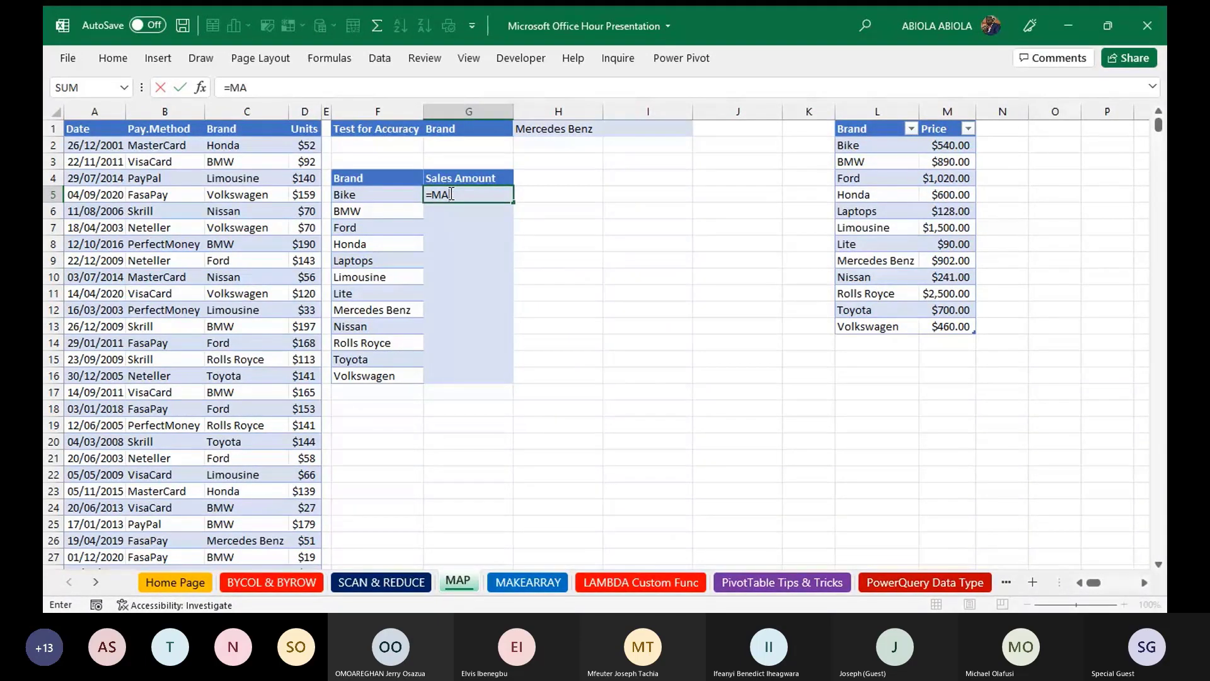
text(P()
drag(377, 194, 378, 376)
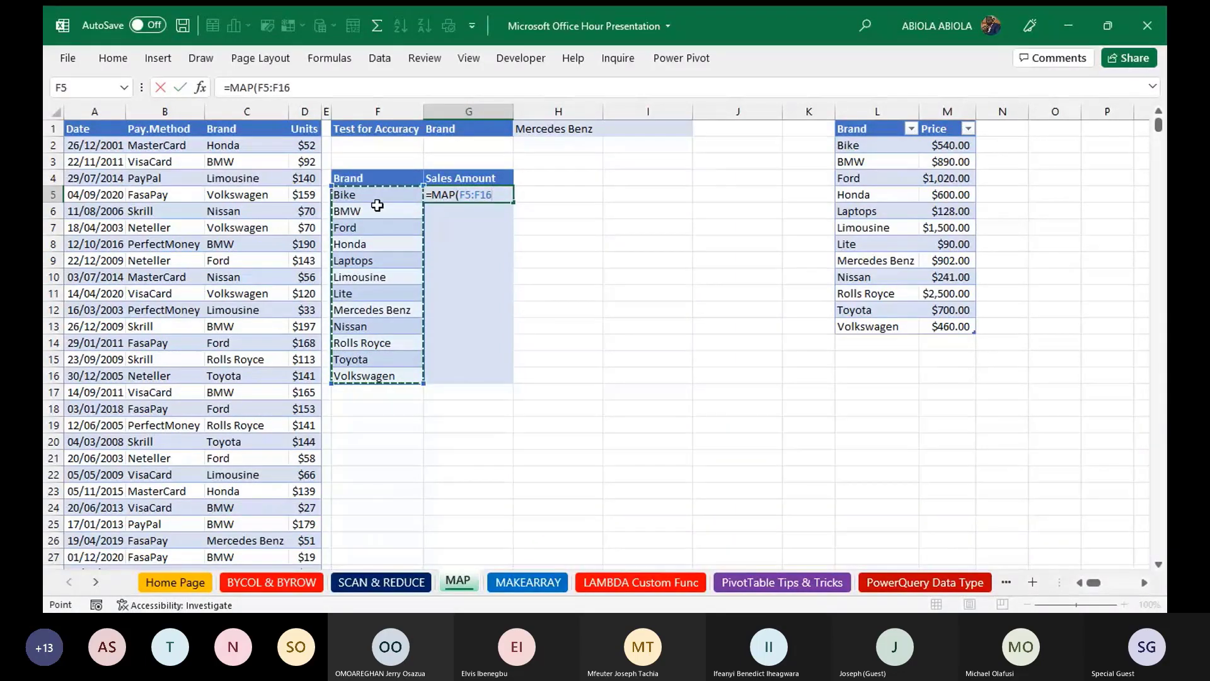
text(,)
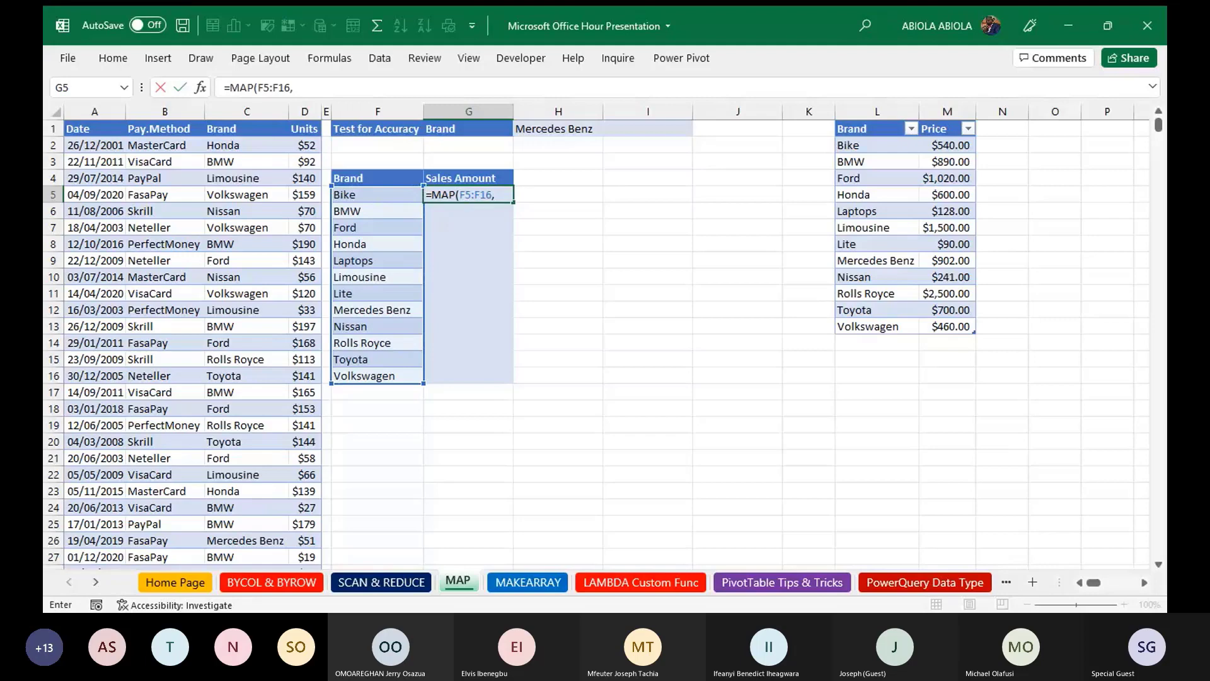
text(lam)
key(Tab)
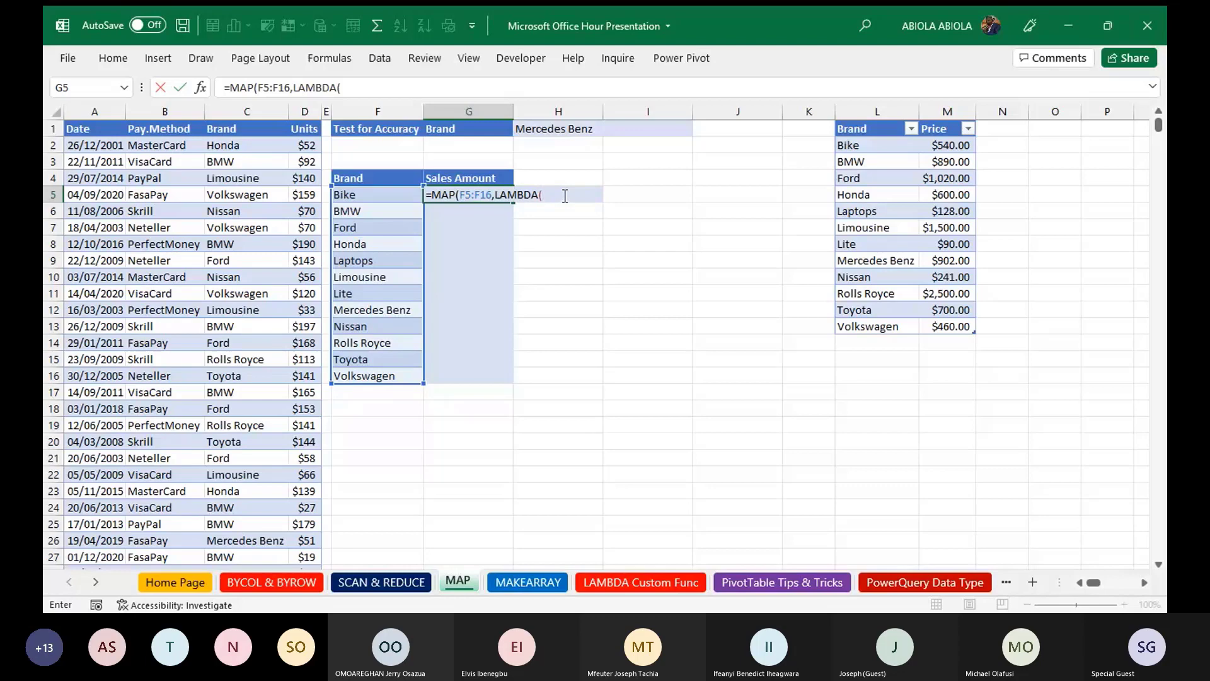
- Add the LAMBDA parameter myValue and a LET that defines step as SalesData[Brand]=myValue
text(myValue,let)
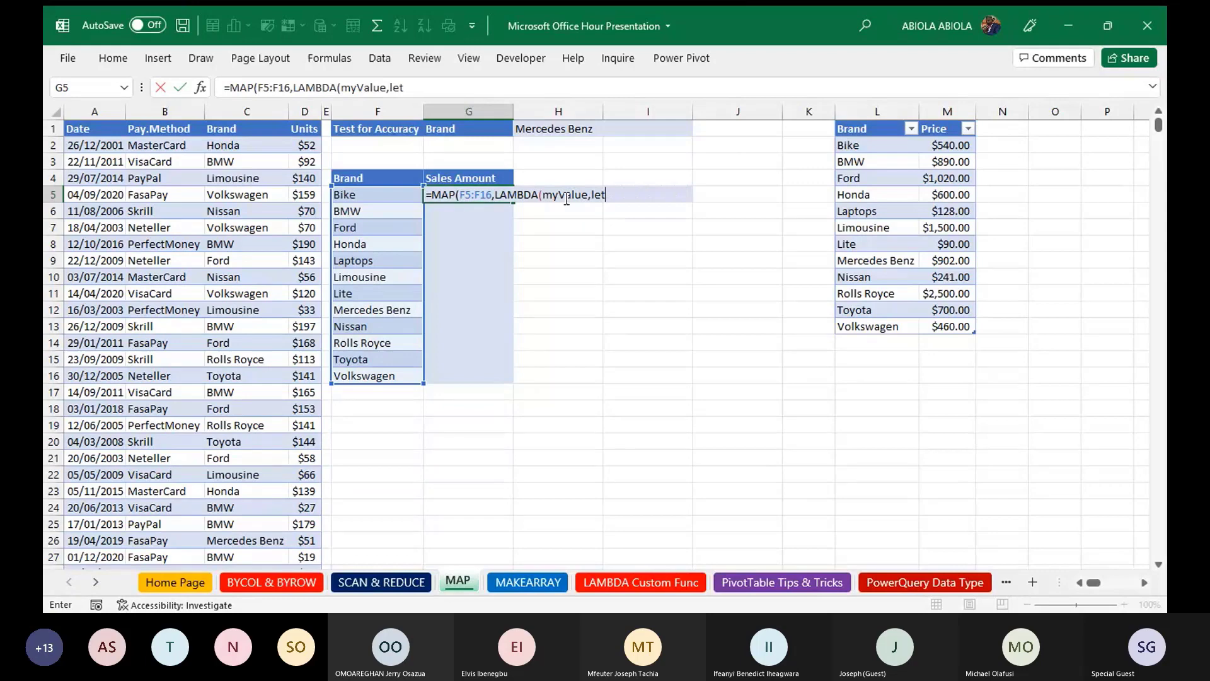
key(Tab)
text(step,)
click(240, 121)
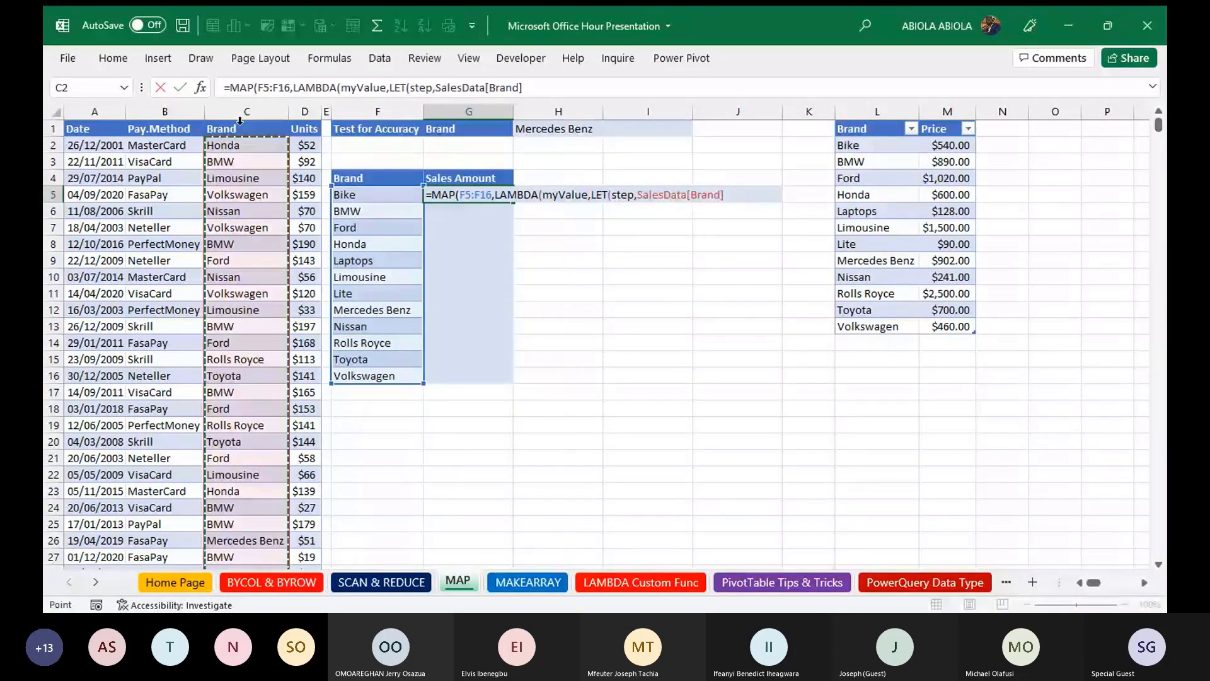
text(=)
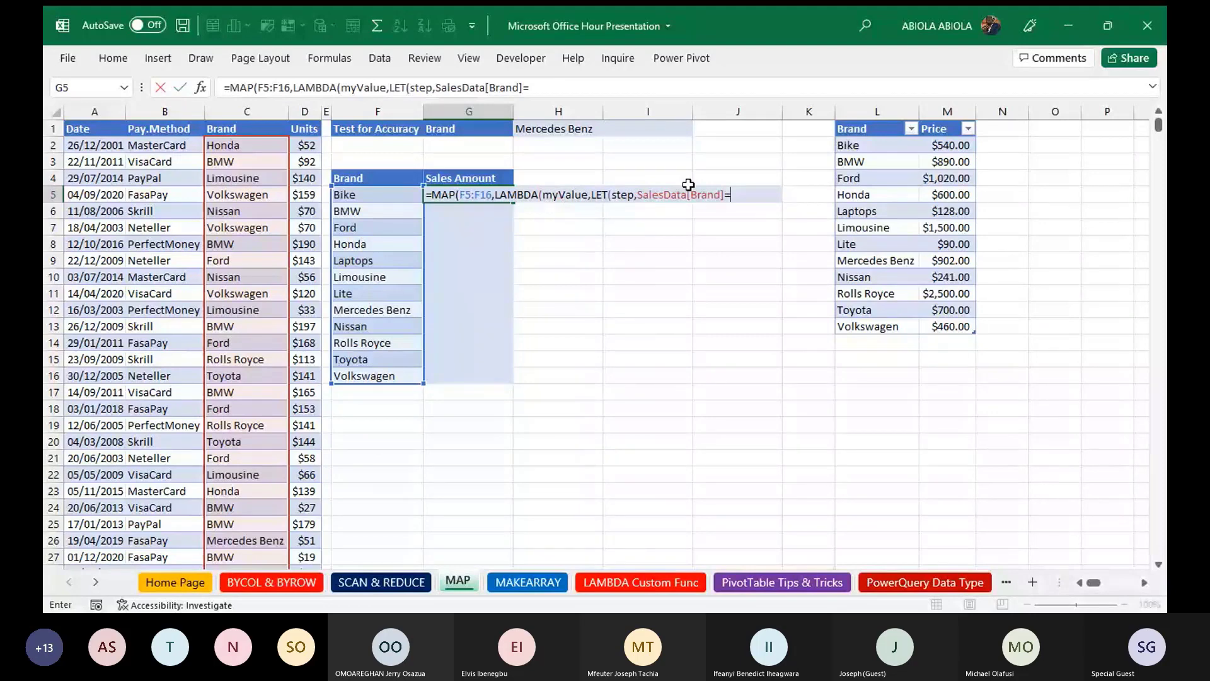
text(myValue)
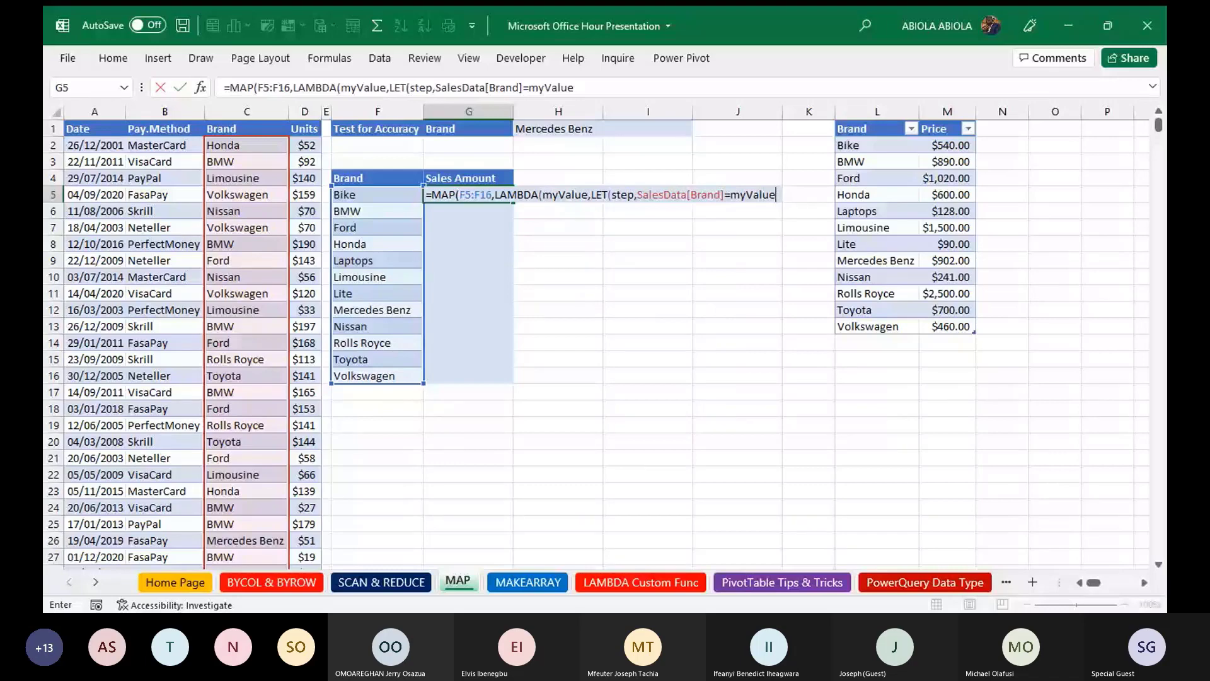
text(,)
- Extend the formula with SUM(INDEX(PriceList[Price],MATCH(myValue,PriceList[Brand],0))* to look up each brand's price
text(SUM(INDEX(PriceList[Price],)
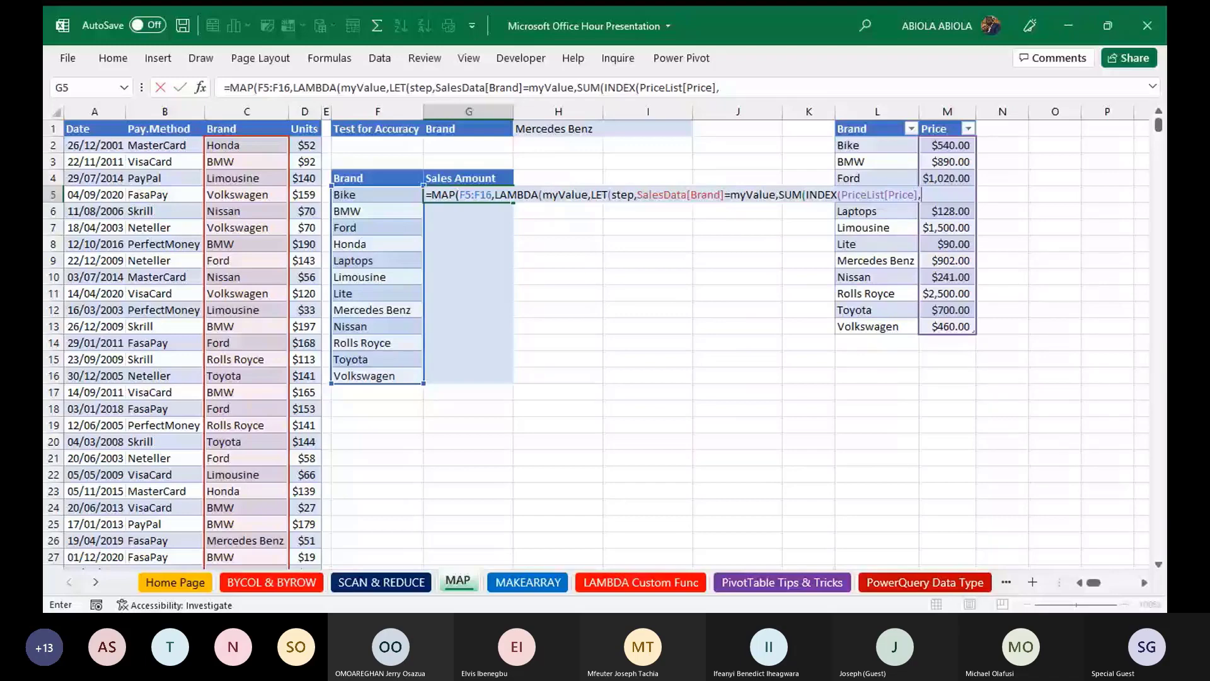
text(MATCH(myValue,)
click(872, 127)
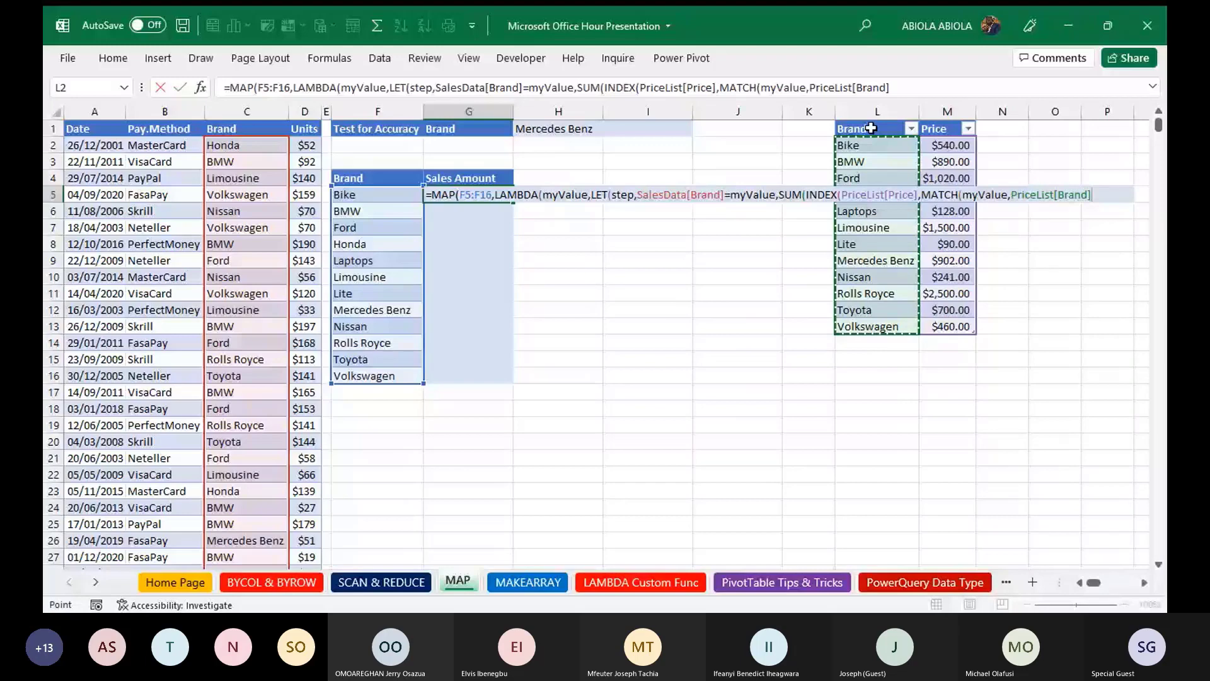
text(,)
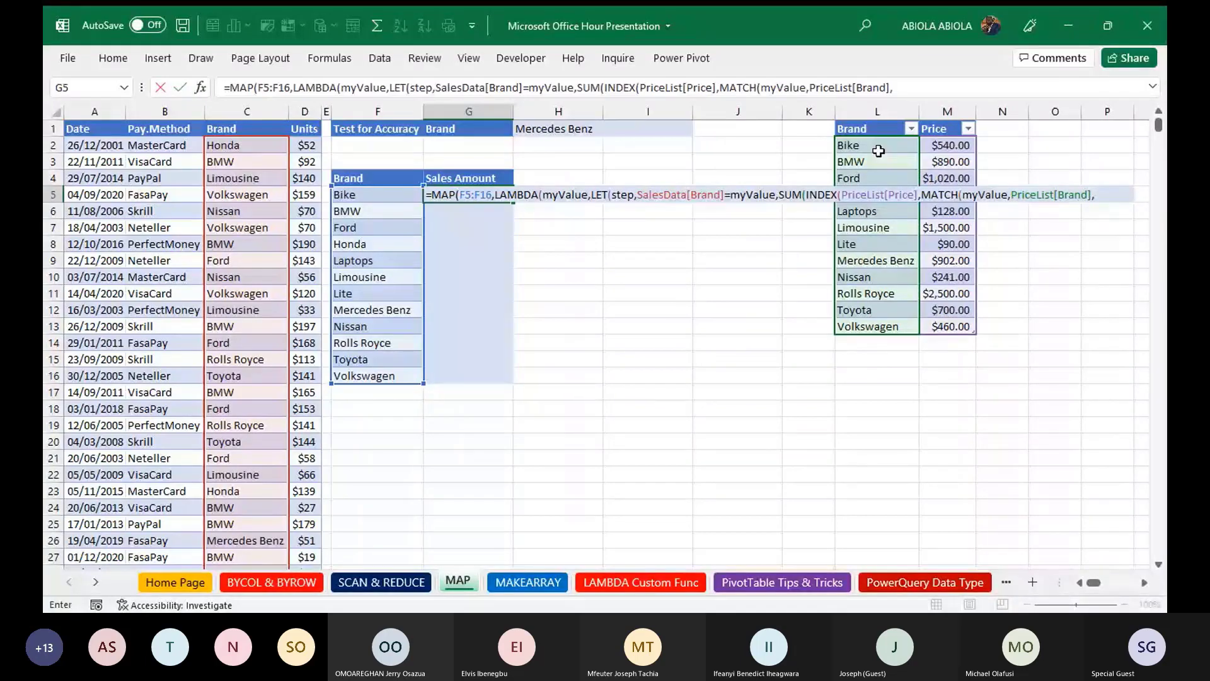
text(0)
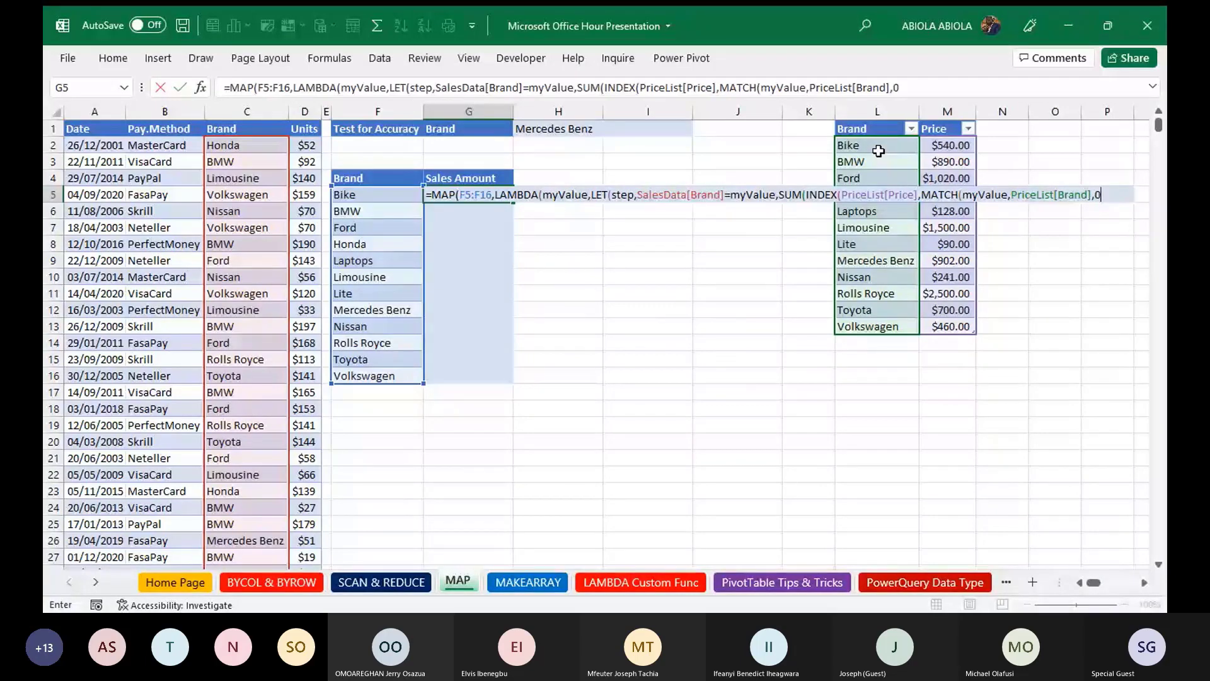
text())
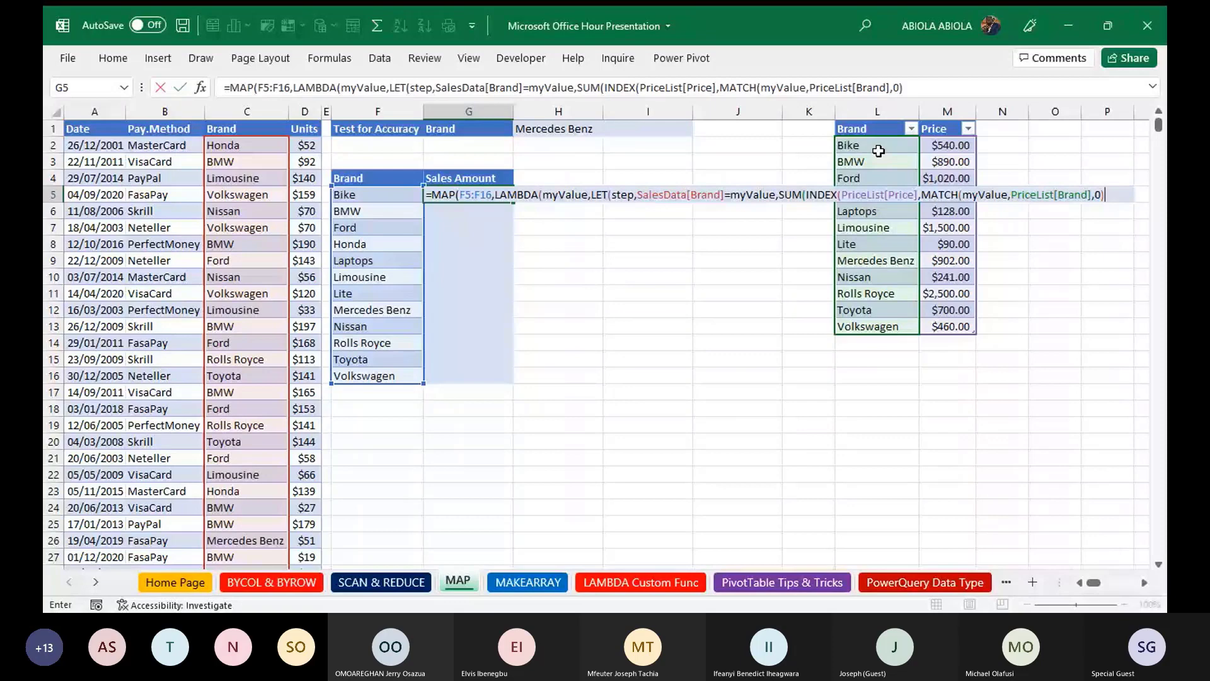
text()*)
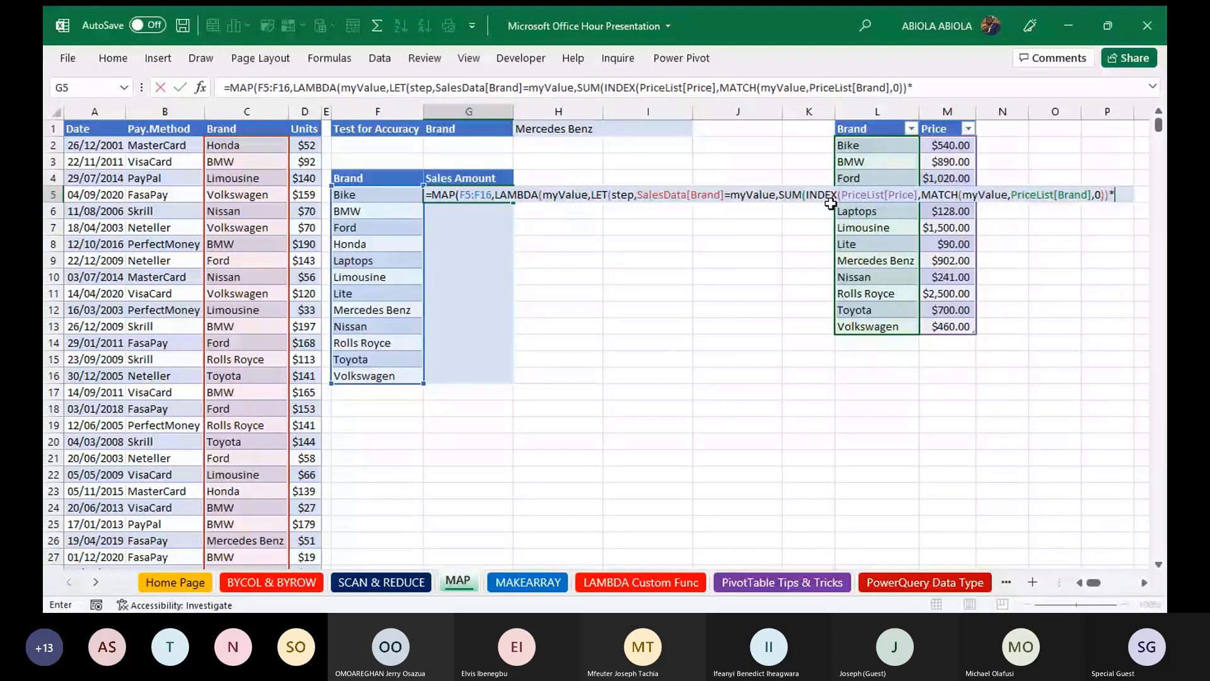
- Multiply by FILTER(SalesData[Units],step) and add the closing parentheses of the SUM, LET, LAMBDA and MAP functions
text(FILTER()
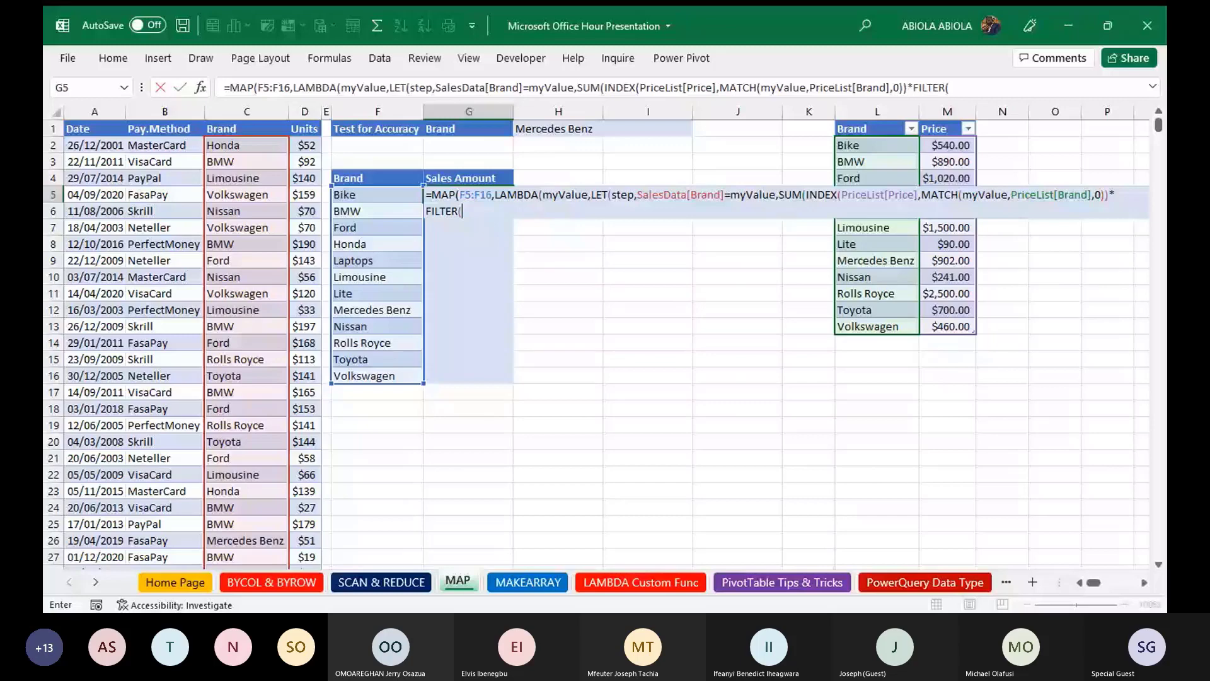
text(SalesData[Units],)
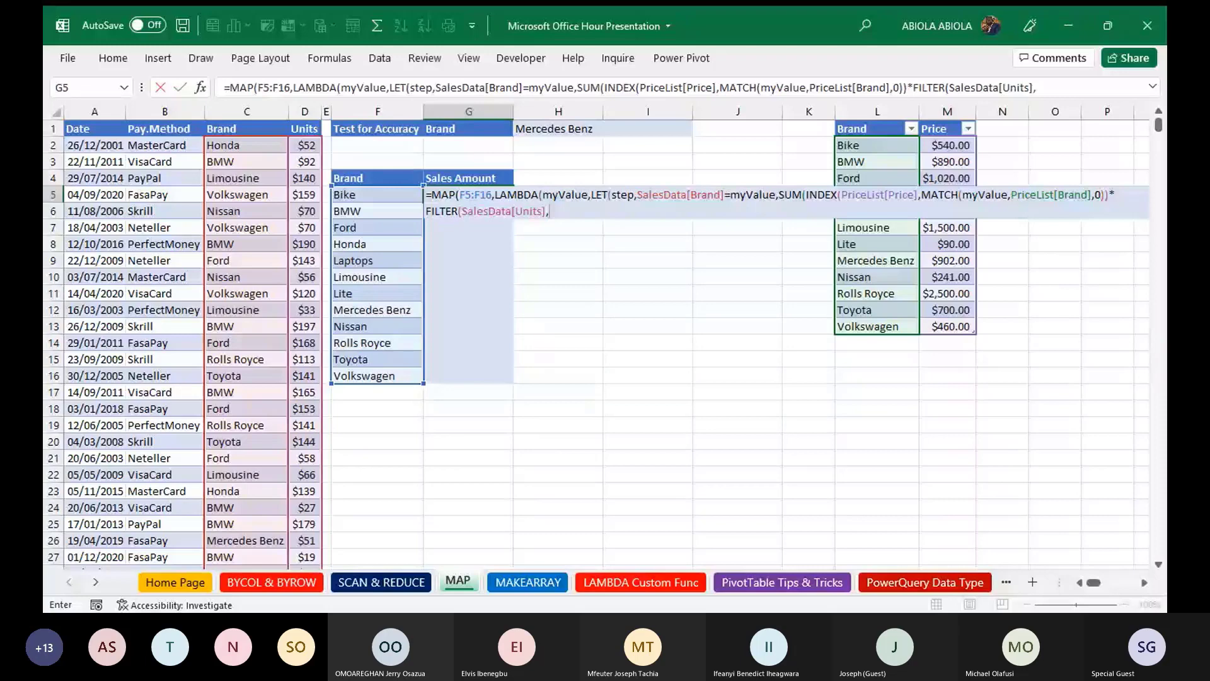
drag(633, 195, 611, 196)
click(571, 212)
text(step)
text())
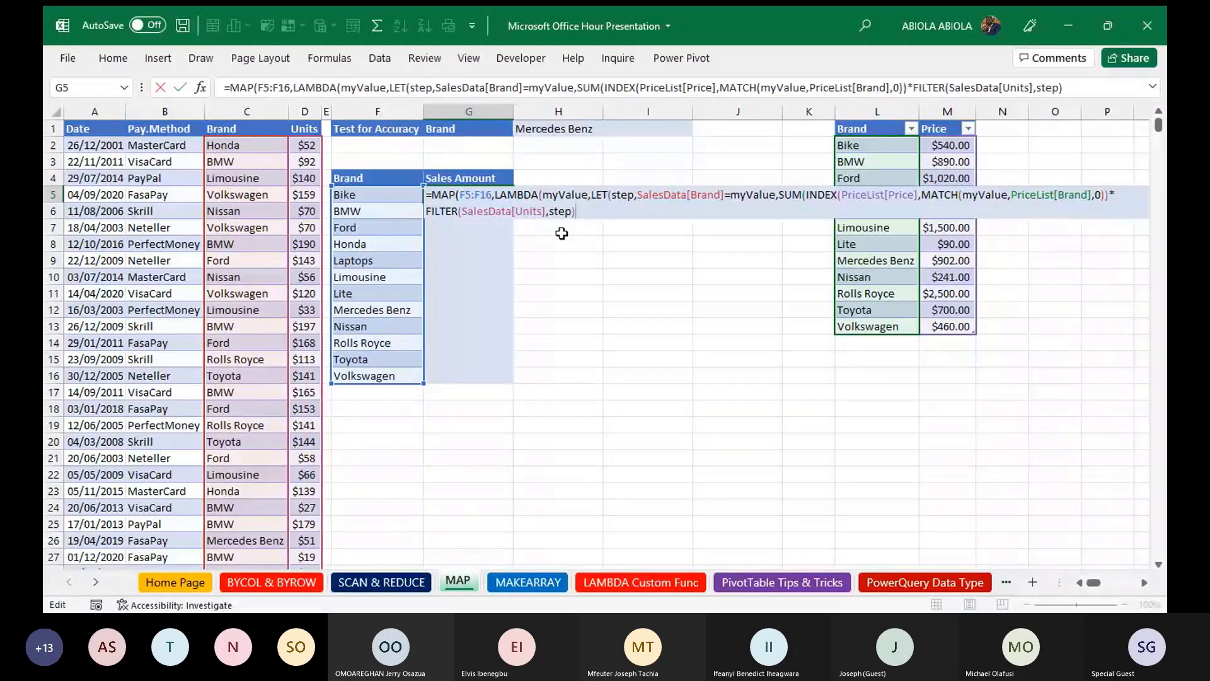
text()))))
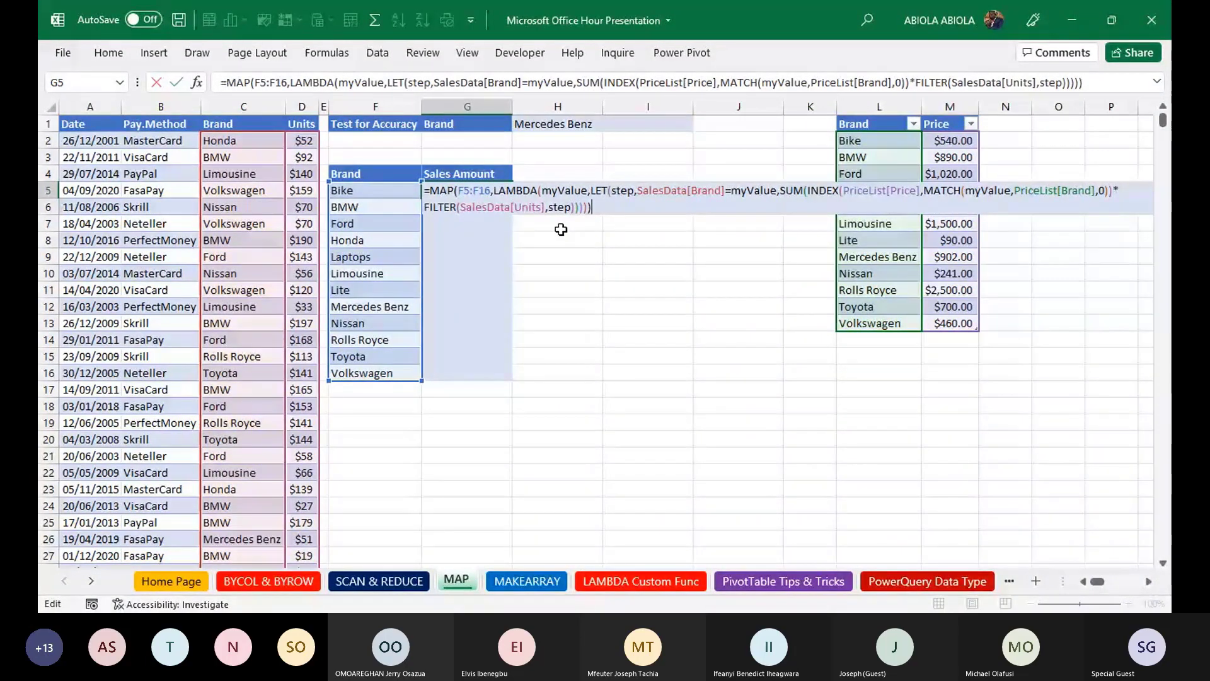
- Preview the array calculated by the MAP formula, restore the formula text and commit it in G5
key(F9)
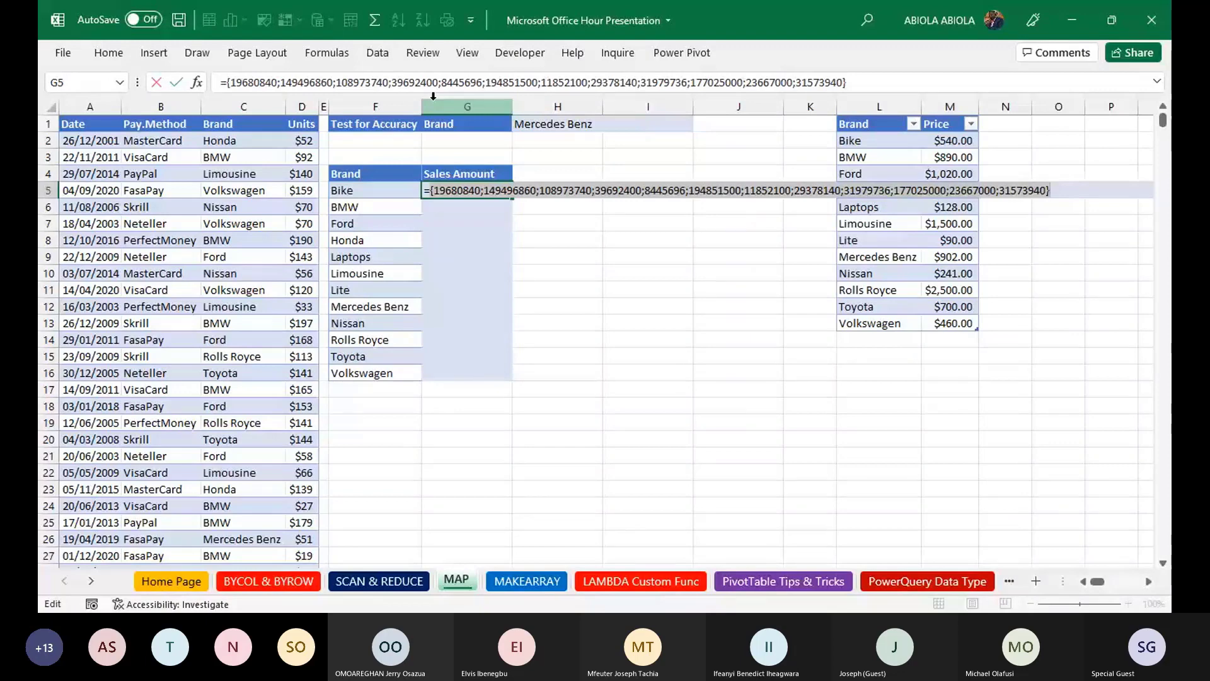
key(ctrl+shift+u)
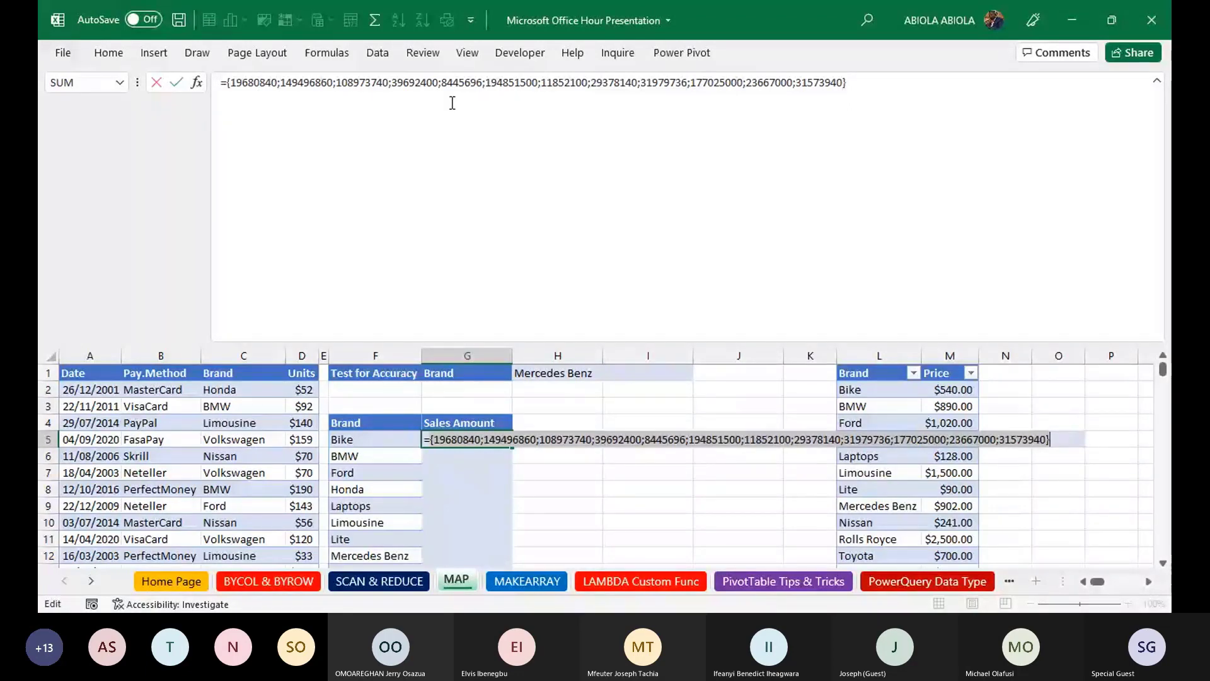
key(ctrl+shift+u)
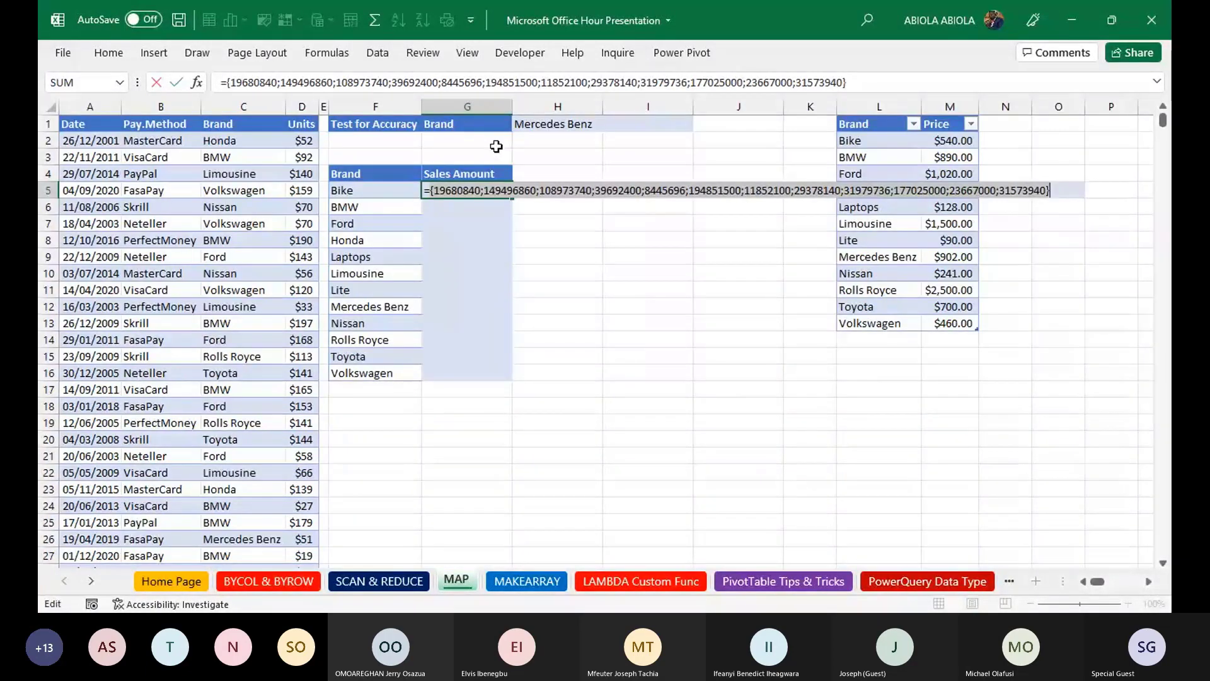
key(Escape)
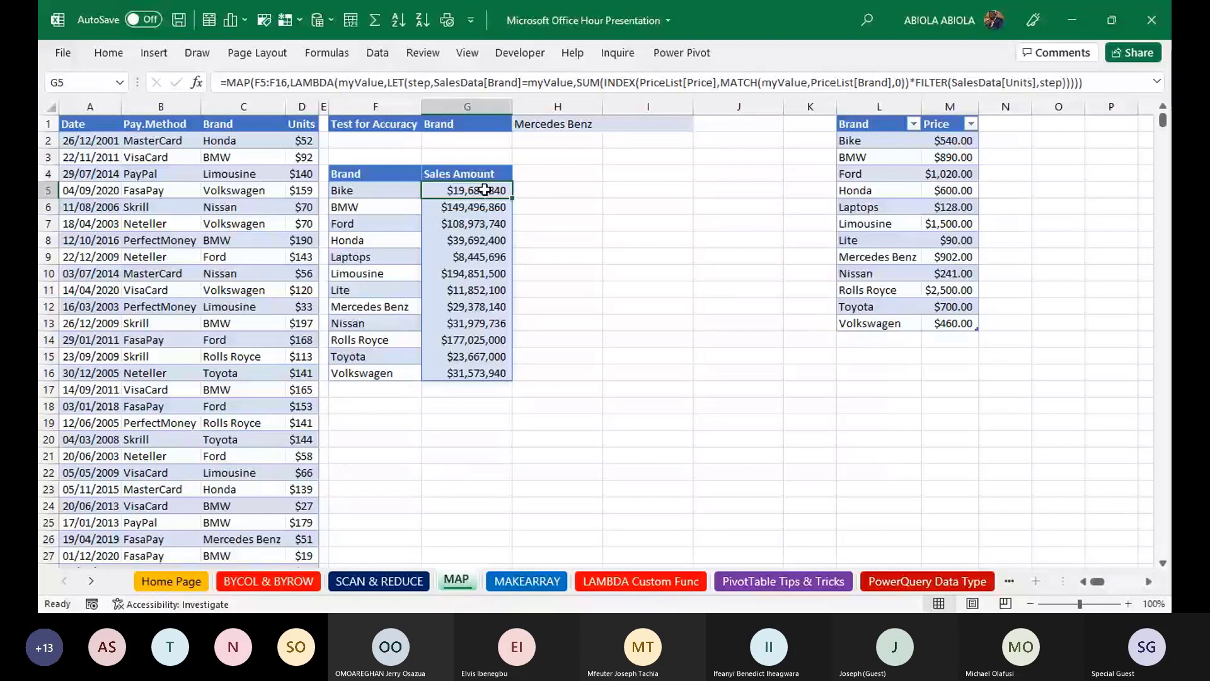
click(373, 191)
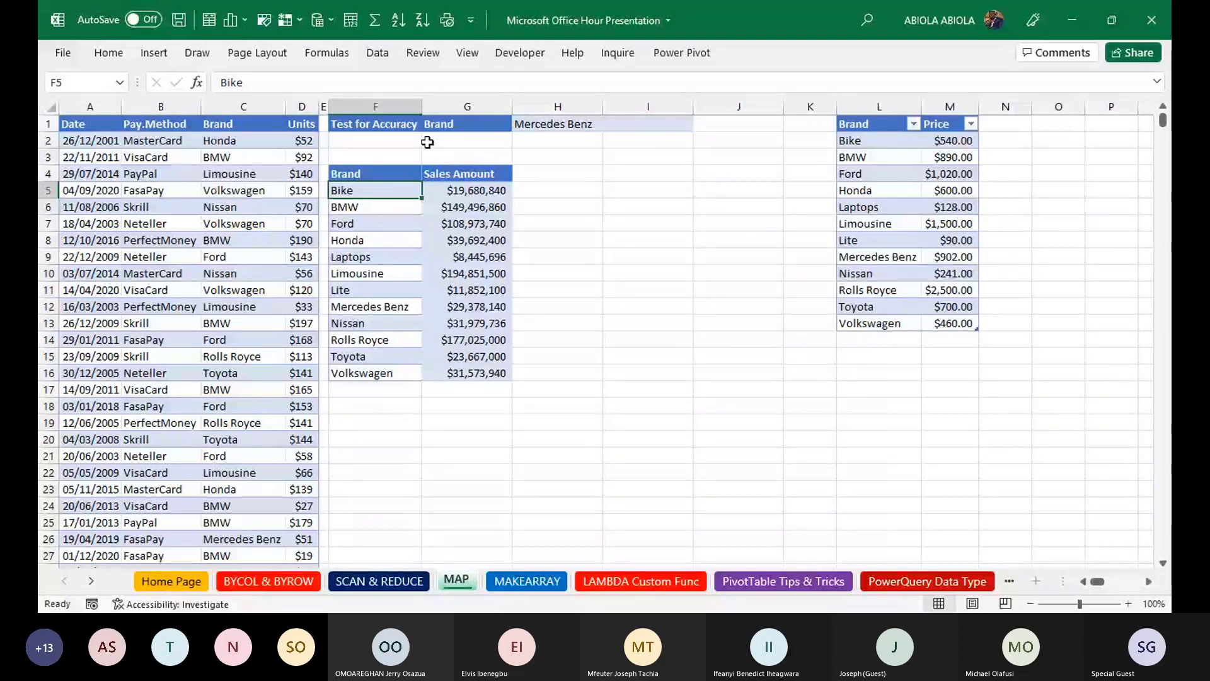
- Enter =SUMIFS(SalesData[Units],SalesData[Brand],H1) in I1 to total the units of the test brand
click(655, 125)
text(=su)
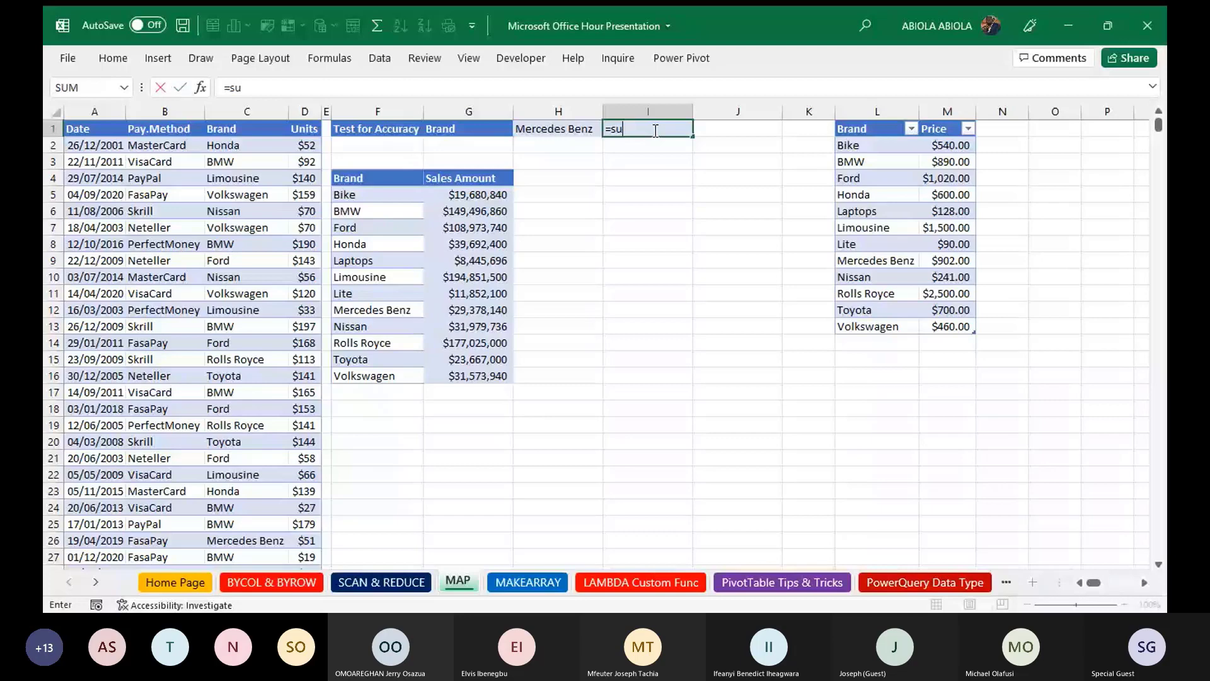
text(mifs()
click(304, 120)
text(,)
click(234, 119)
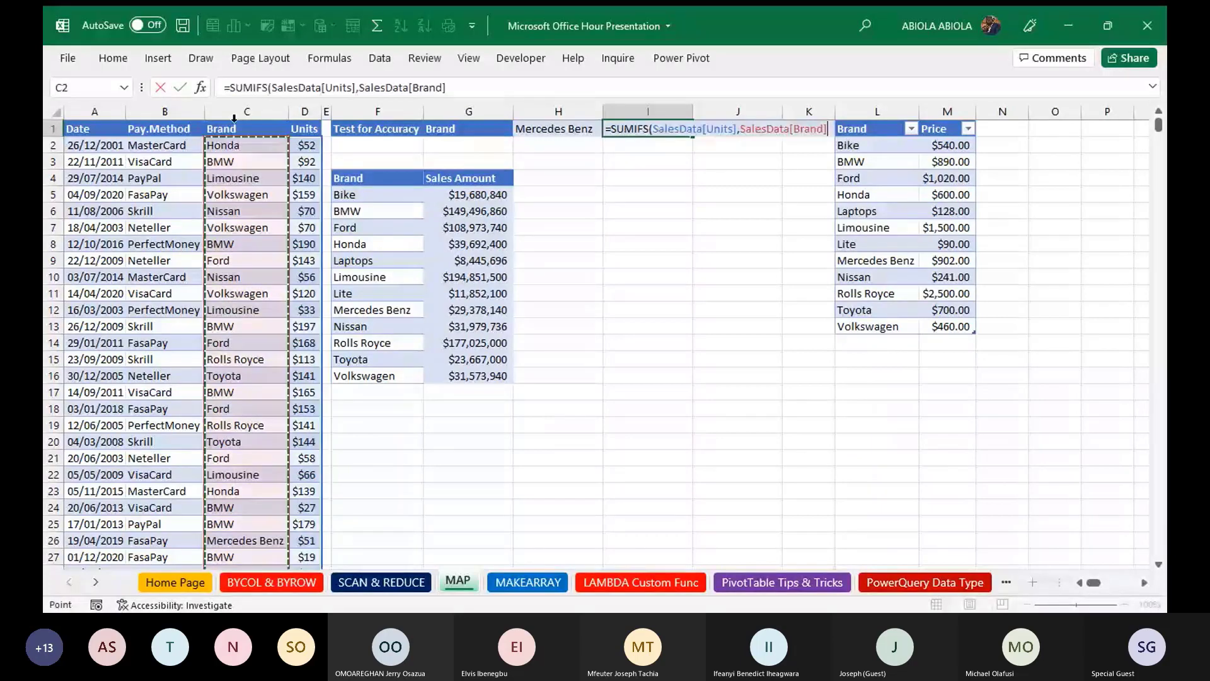
text(,)
click(566, 129)
text())
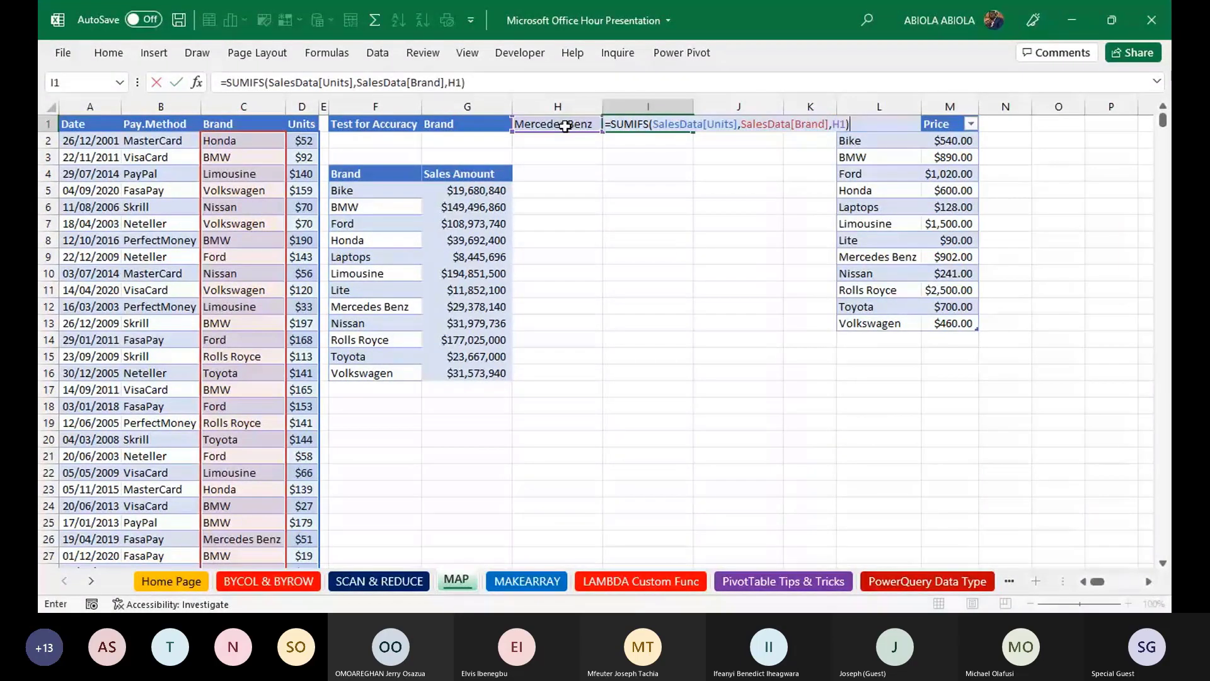
key(ctrl+Return)
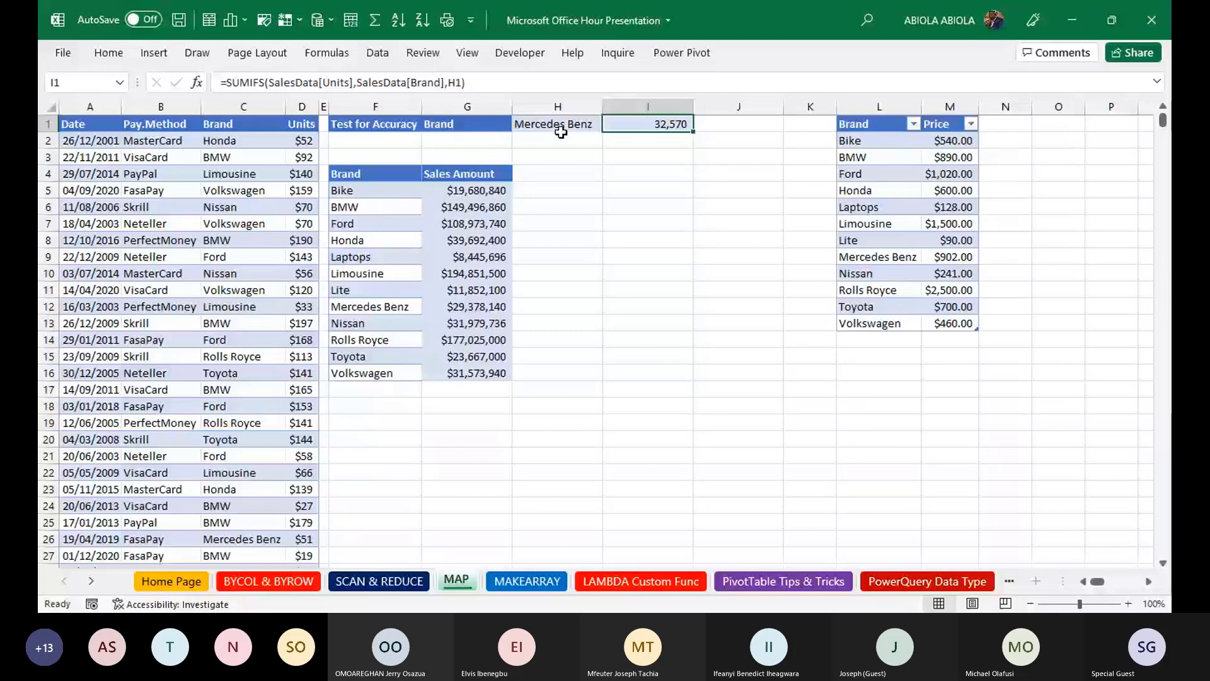
- Change the test brand in H1 to Limousine
click(561, 132)
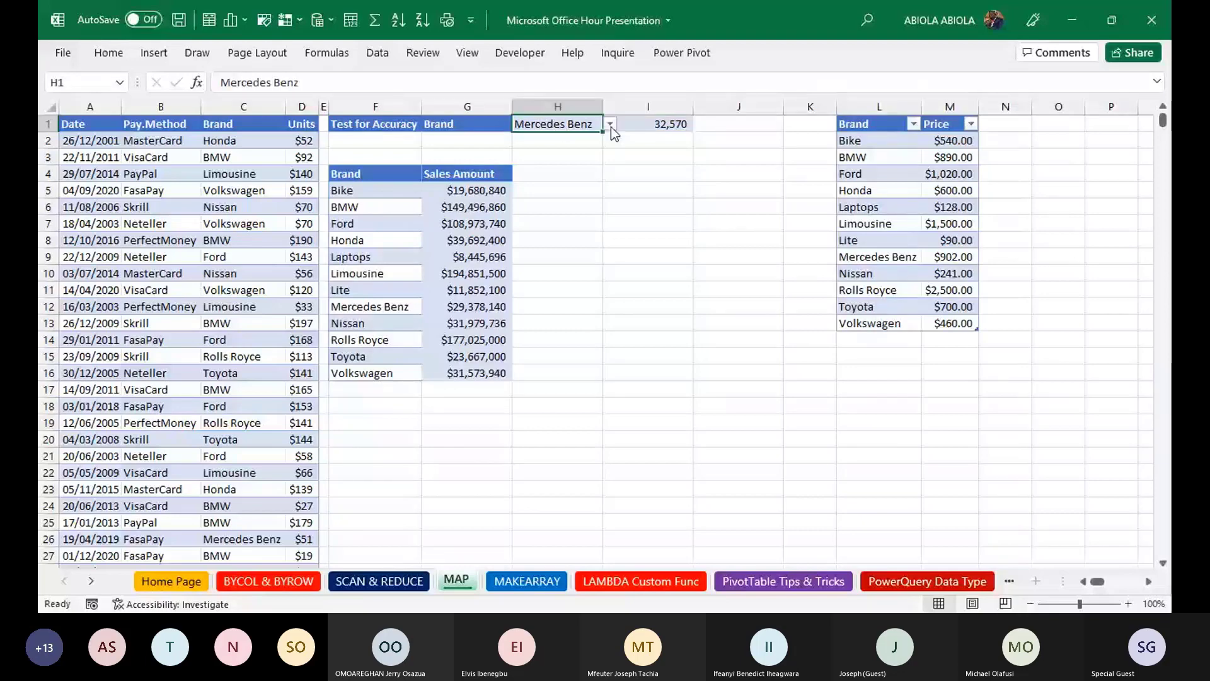
click(611, 127)
click(555, 209)
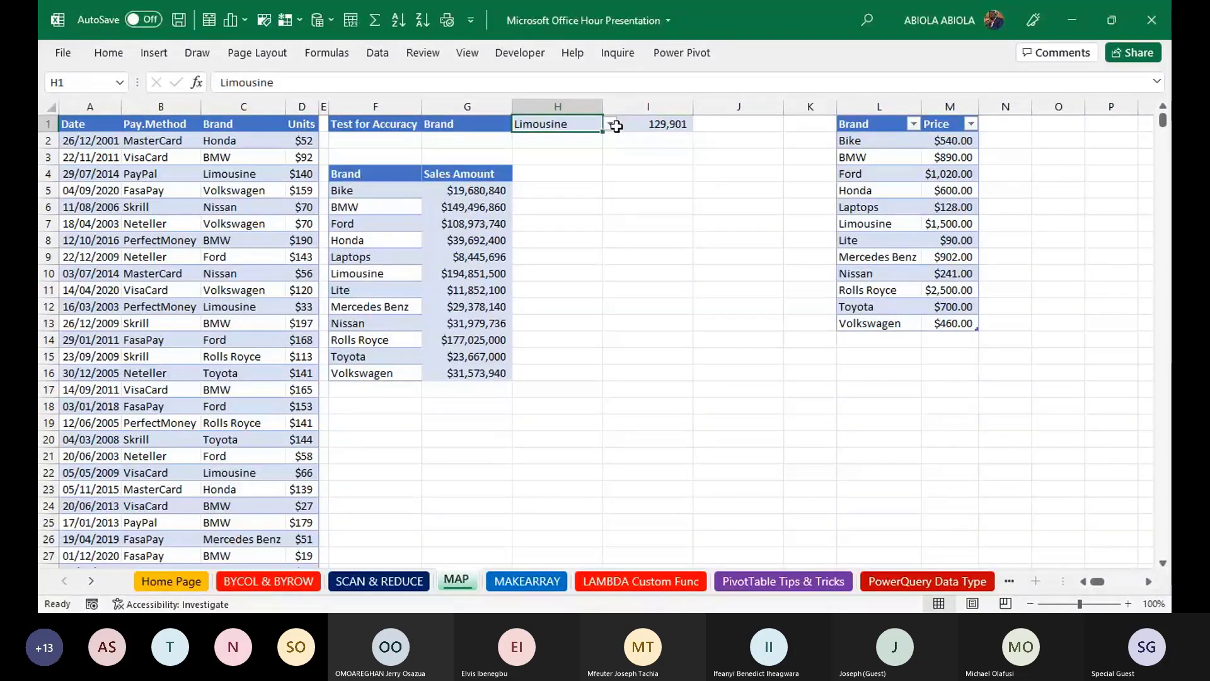
- Enter =I1*M7 in J1 to multiply the test brand's units by the Limousine price
click(739, 124)
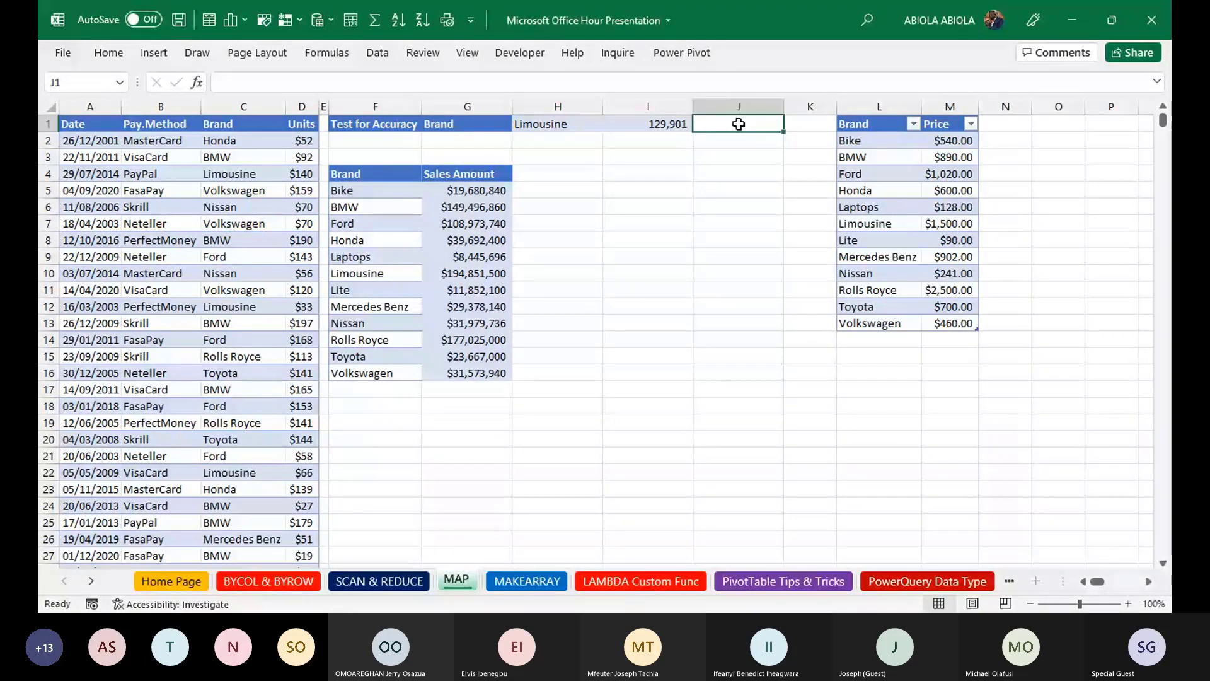
text(=)
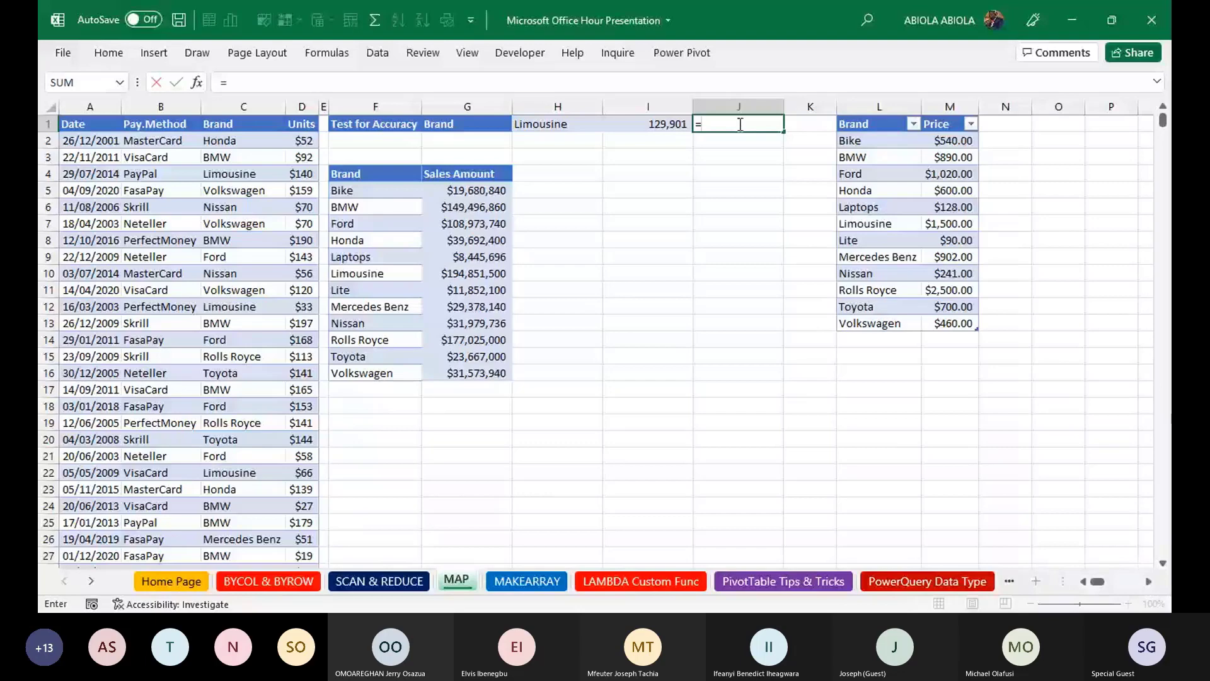
click(638, 121)
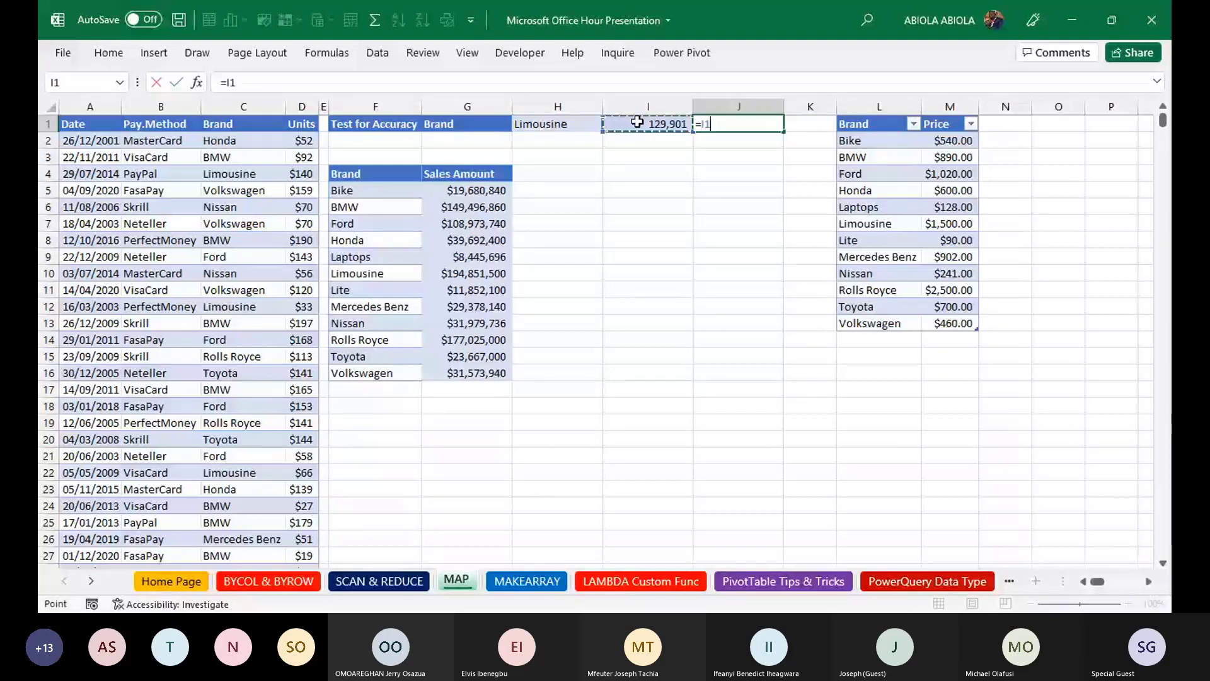
text(*)
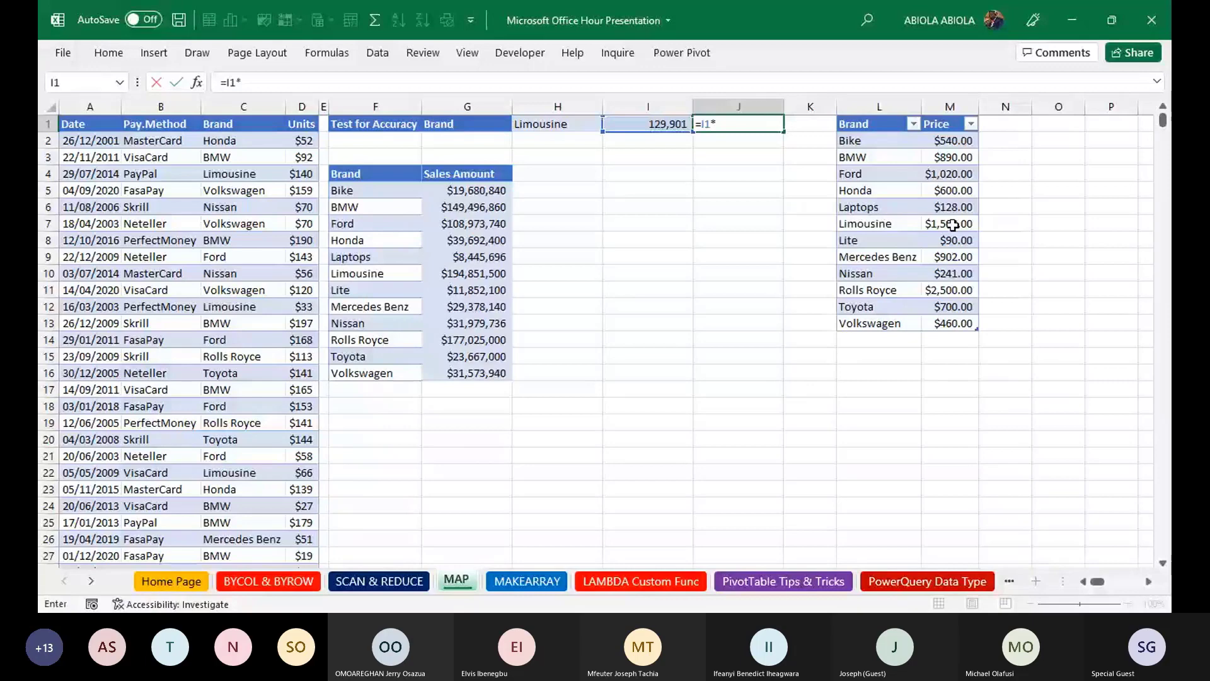
click(952, 225)
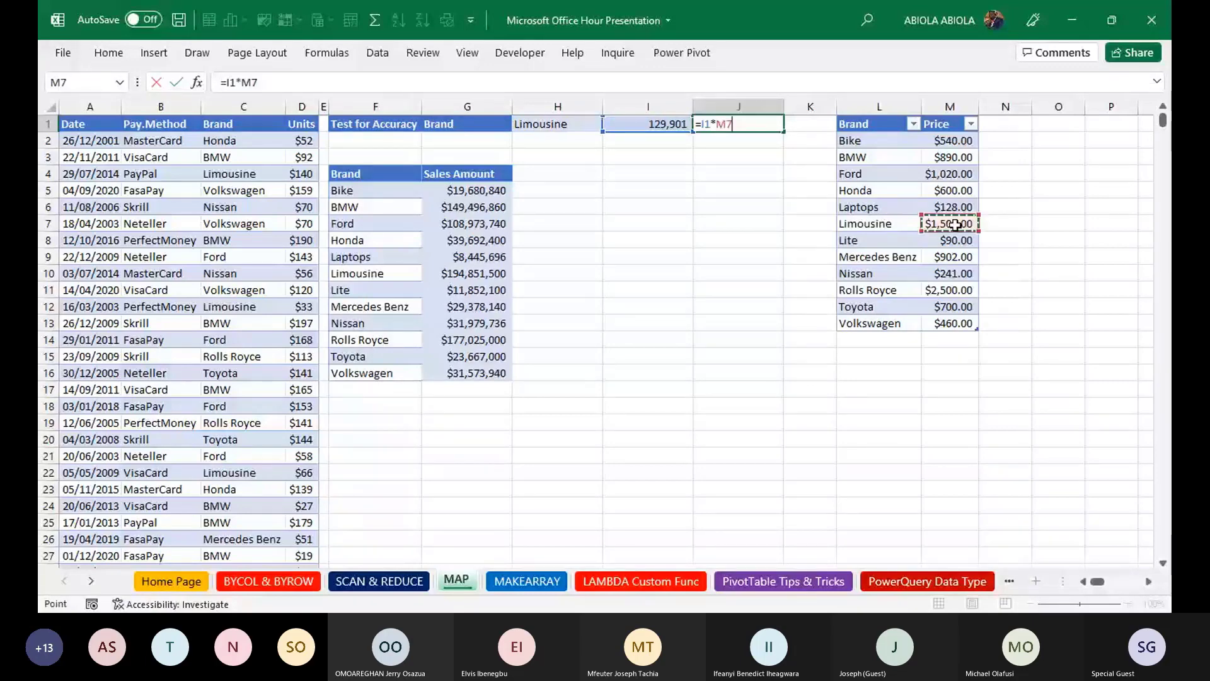
key(ctrl+Return)
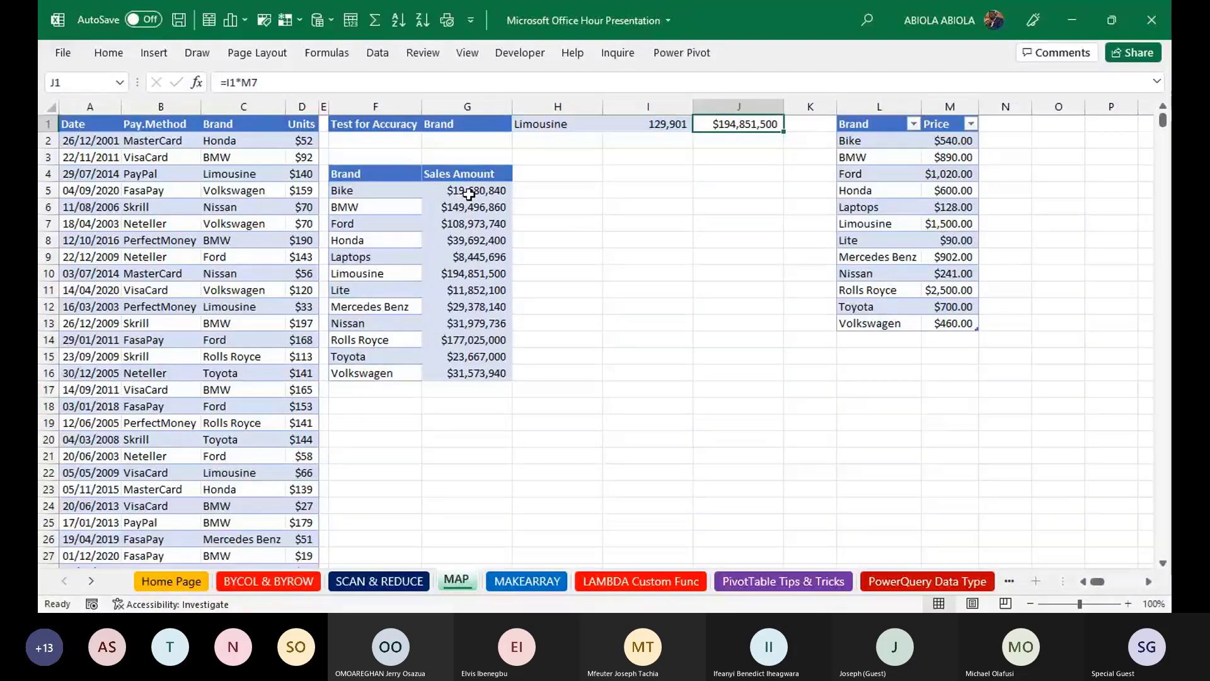
- Compare the Limousine sales amount in G10 with the test result in J1 and return to the MAP formula in G5
click(460, 276)
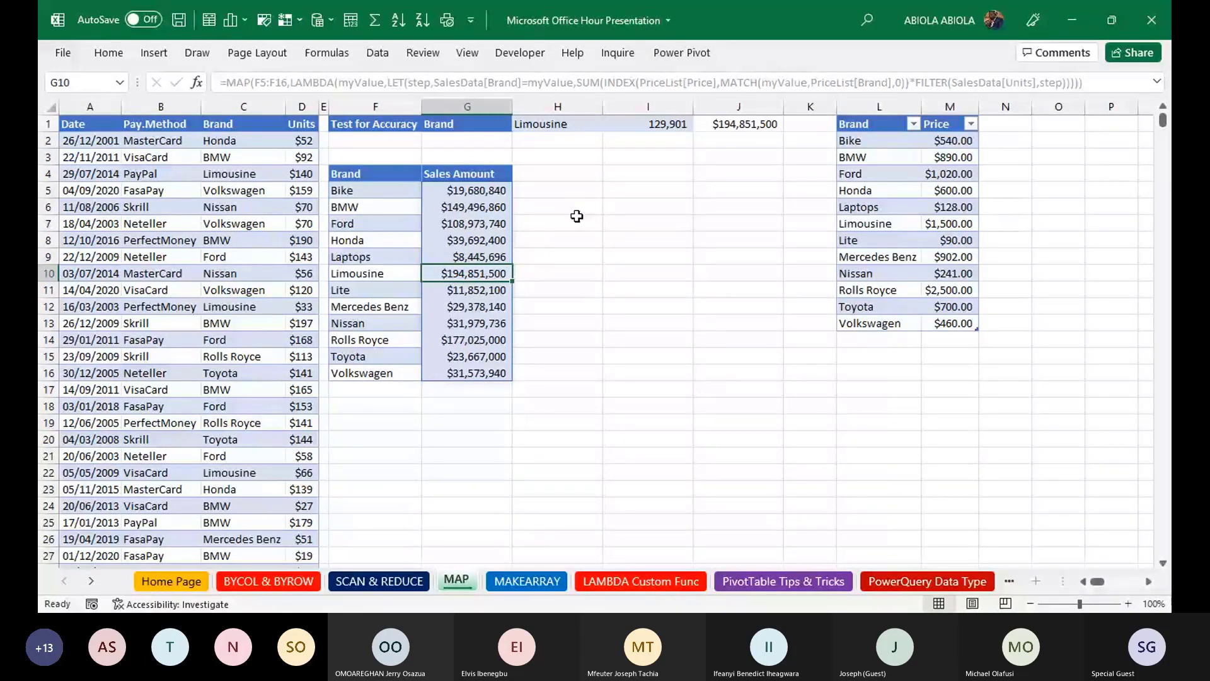
key(Up)
key(Up)
key(Up)
key(Up)
key(Up)
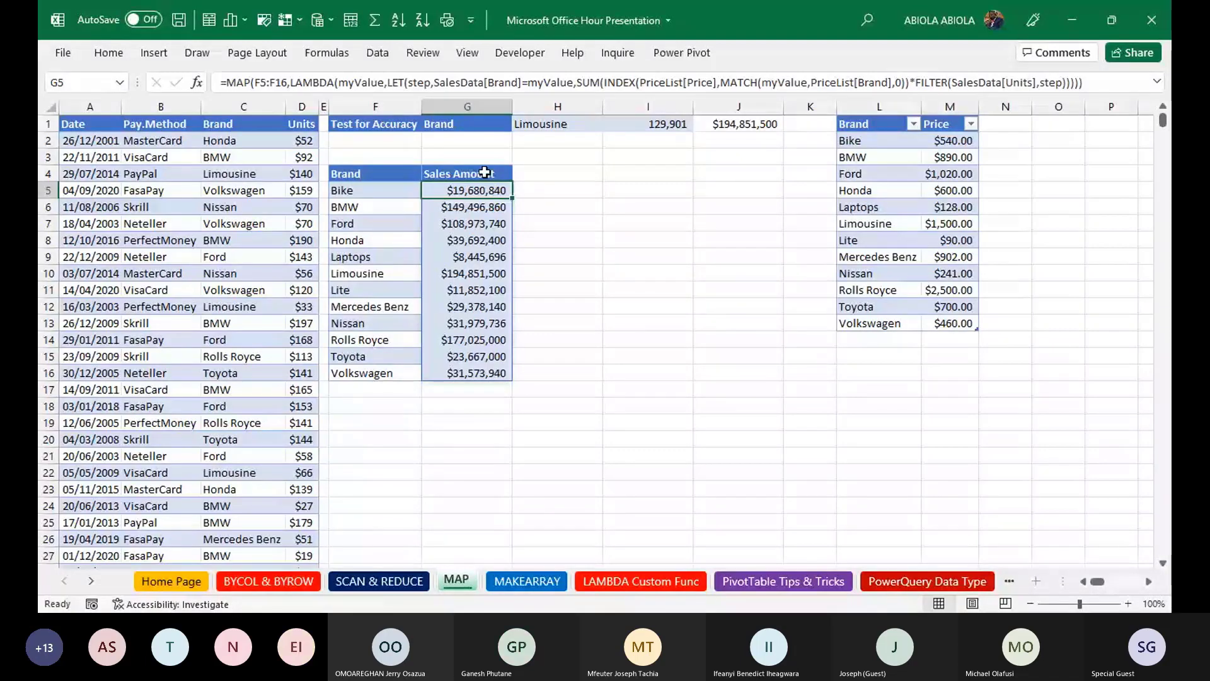
- Go to the MAKEARRAY sheet and examine the SUMIFS formula in G2 and the empty payment method grid starting at P2
click(526, 581)
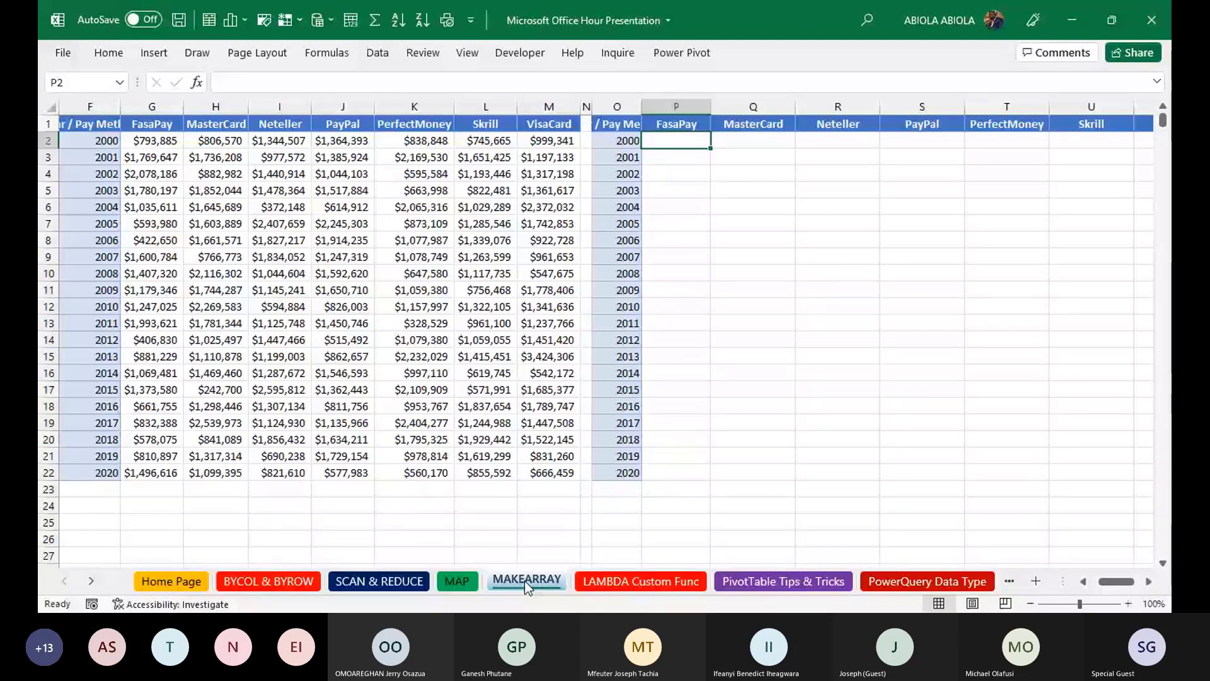
click(526, 159)
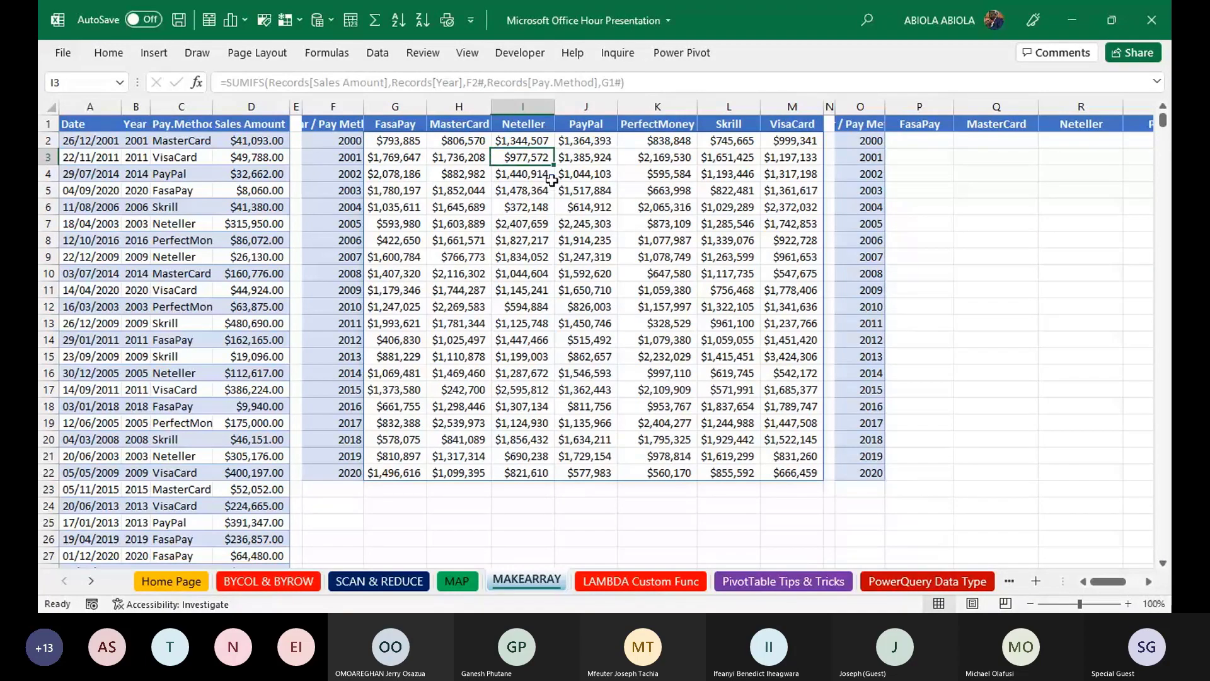
drag(526, 158, 586, 340)
click(395, 140)
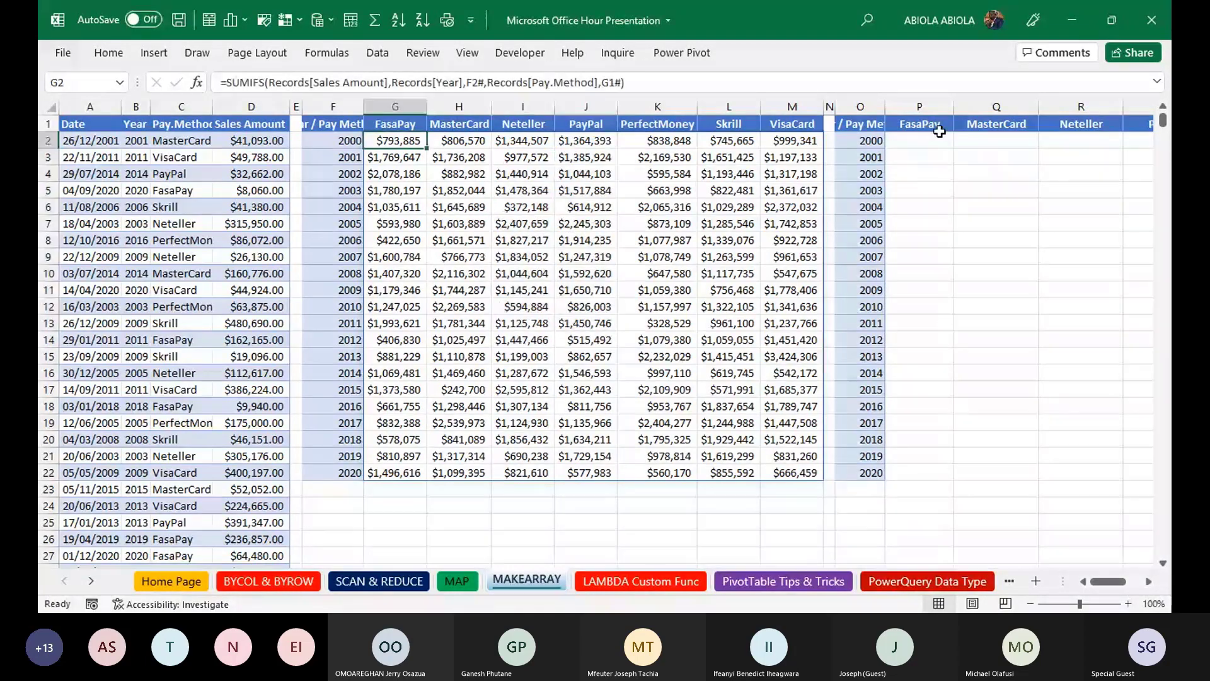
click(938, 139)
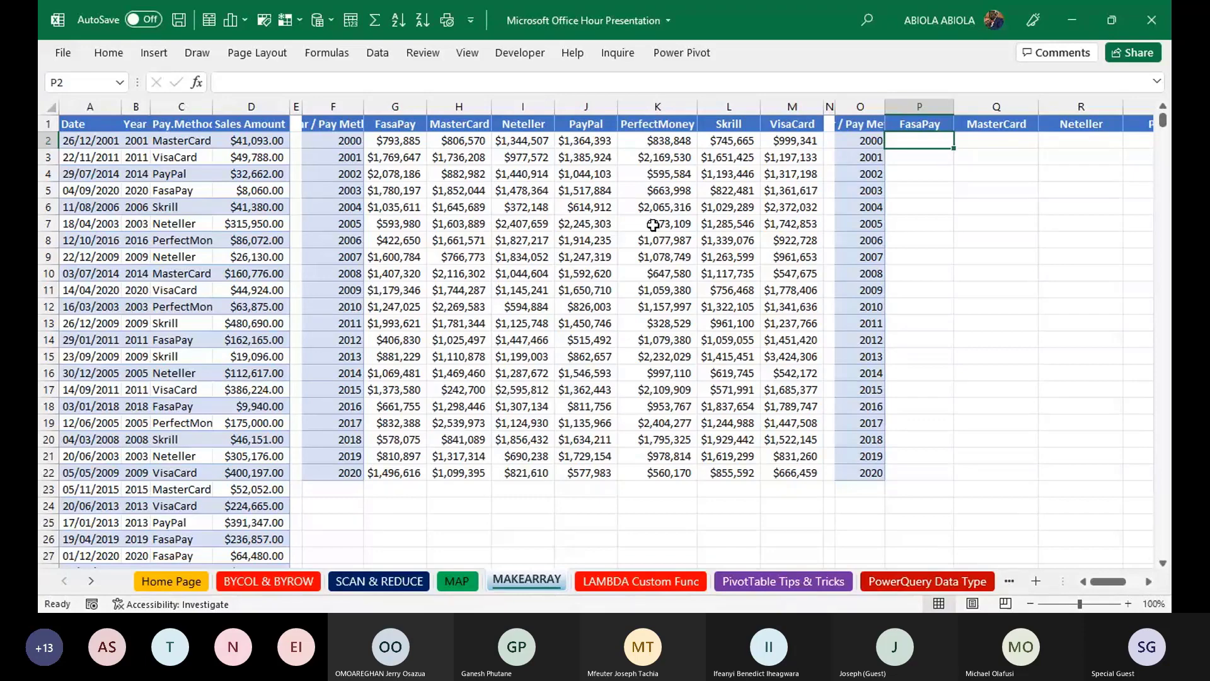
key(Right)
key(Right)
key(Right)
key(Right)
key(Right)
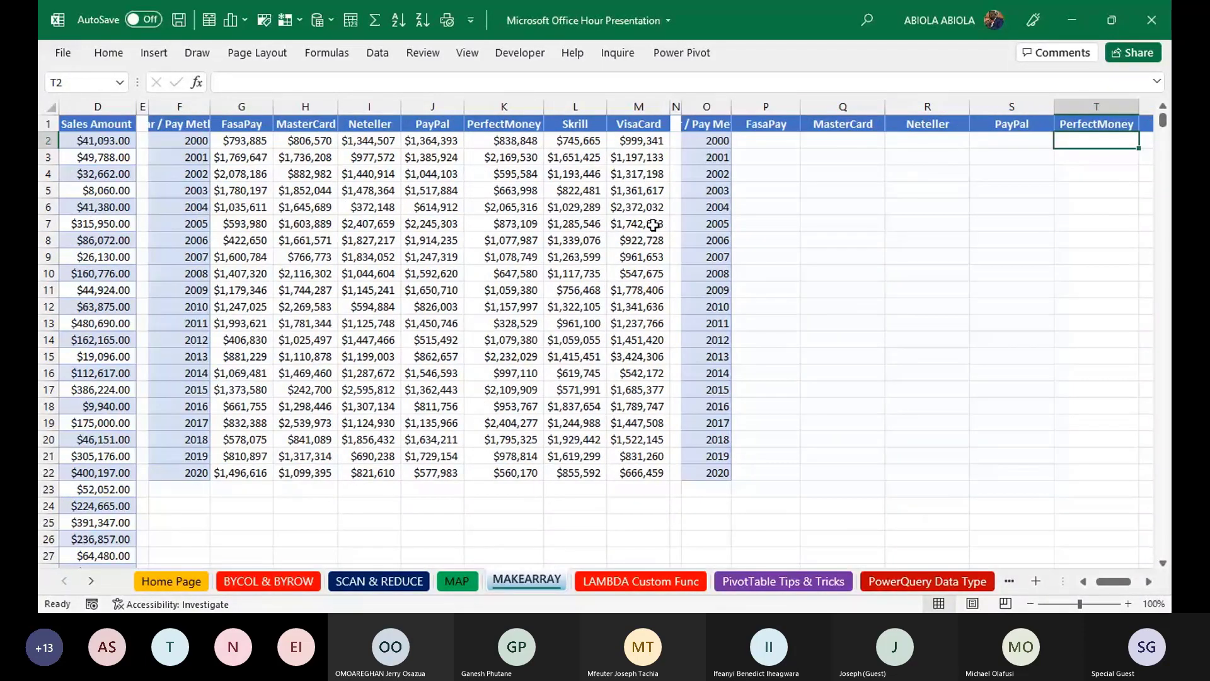
- Start a MAKEARRAY formula in P2 with ROWS(G2#) as the rows argument, preview that argument's value and restore it
click(699, 136)
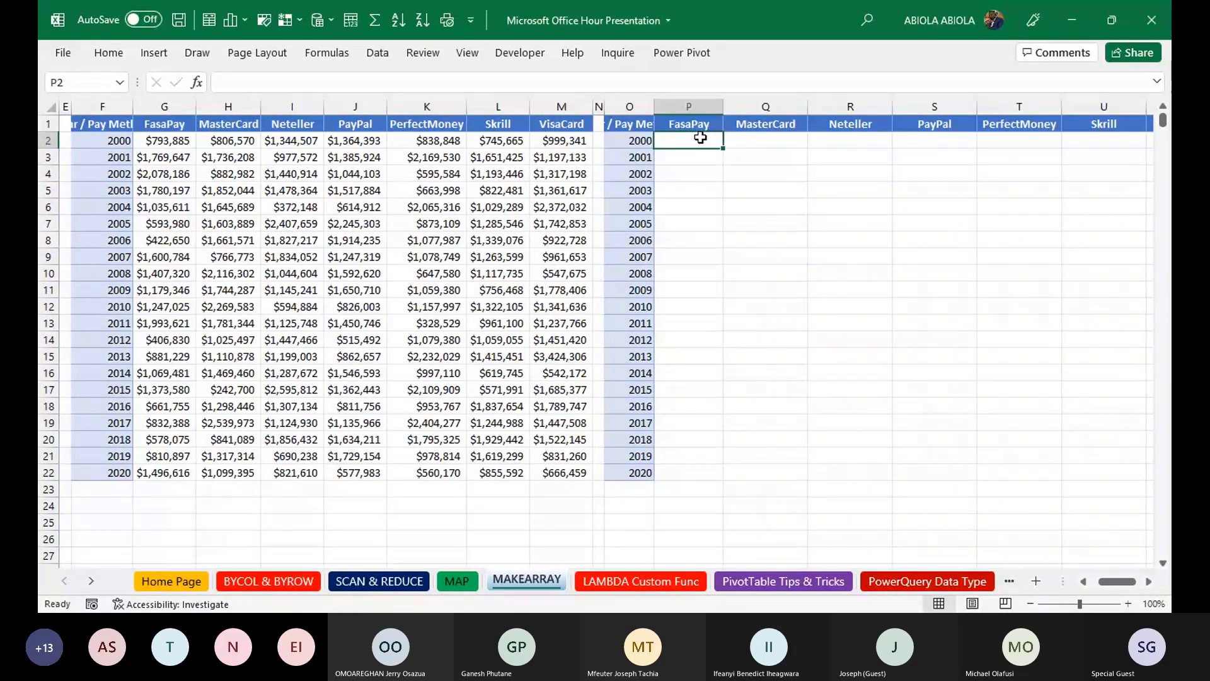
text(=make)
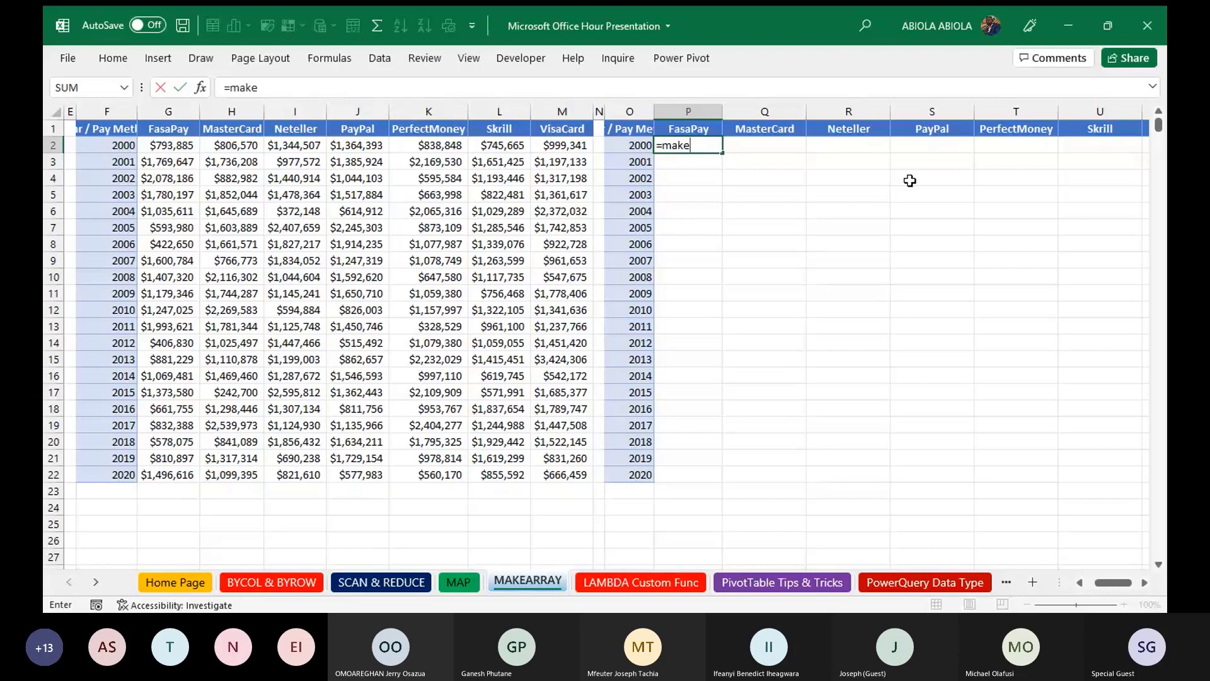
key(Tab)
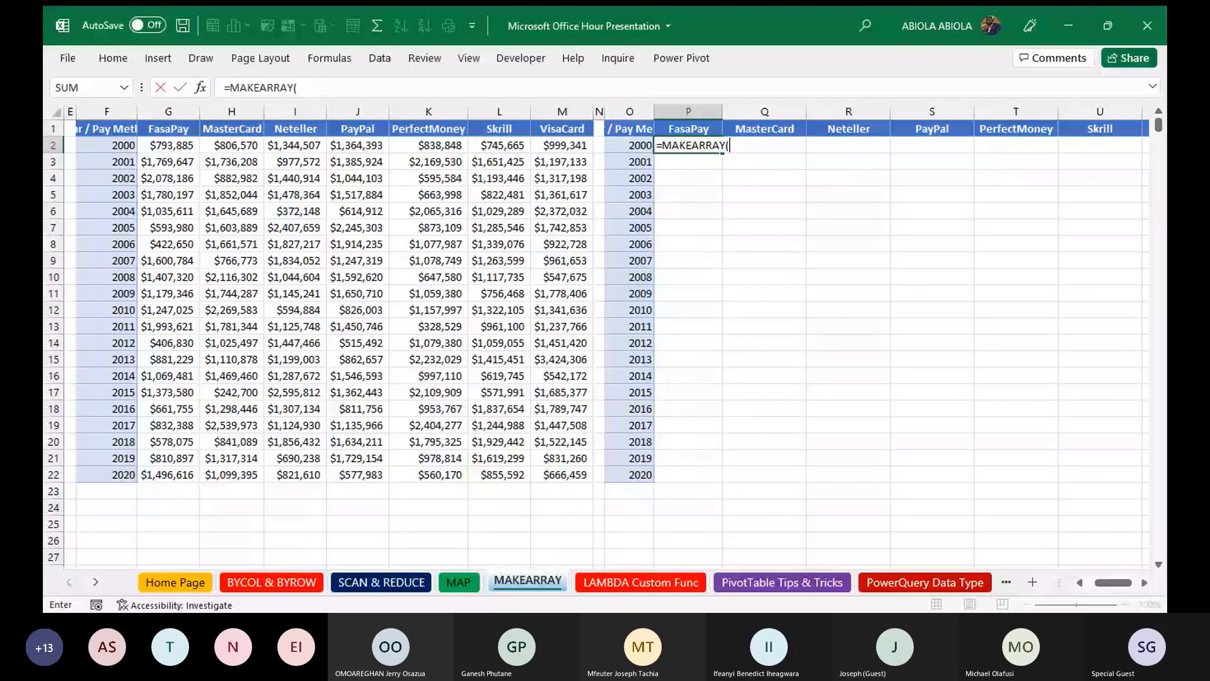
text(rows)
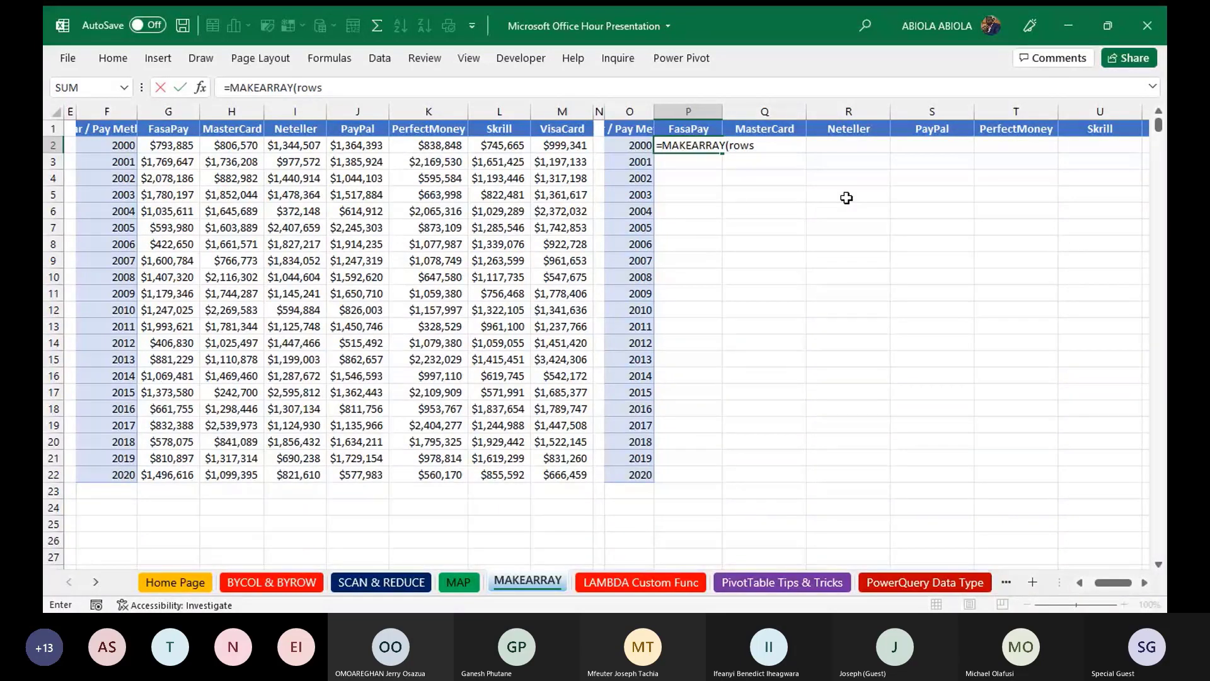
text(()
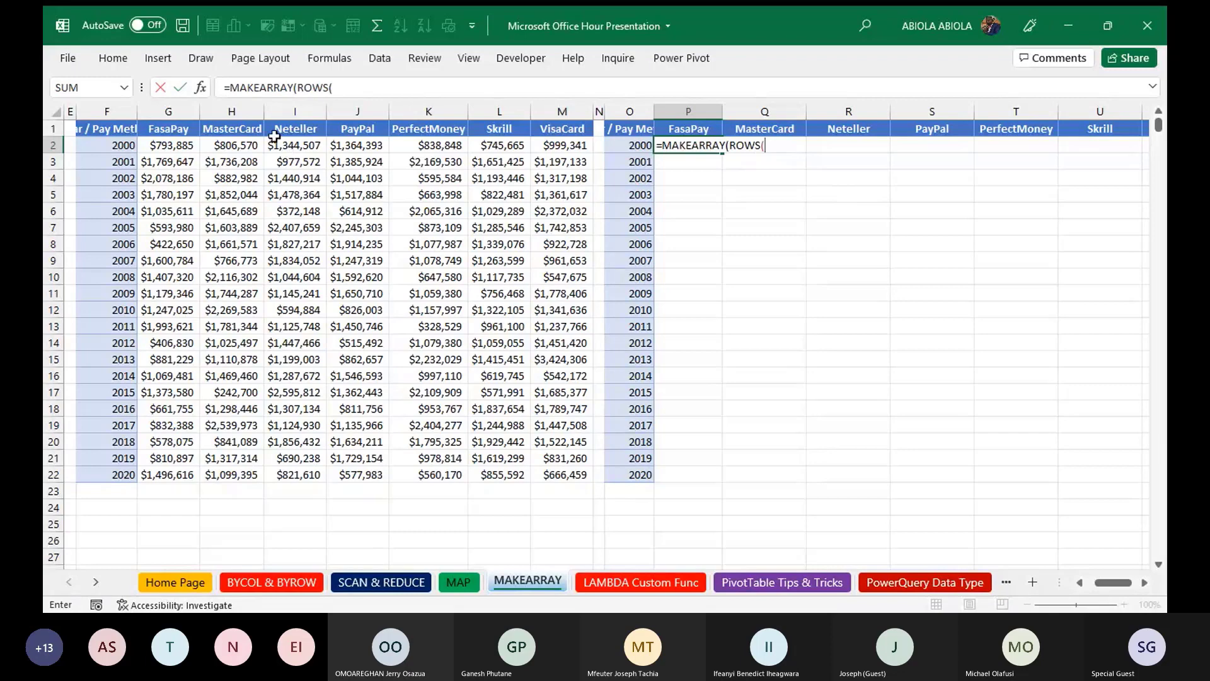
click(161, 145)
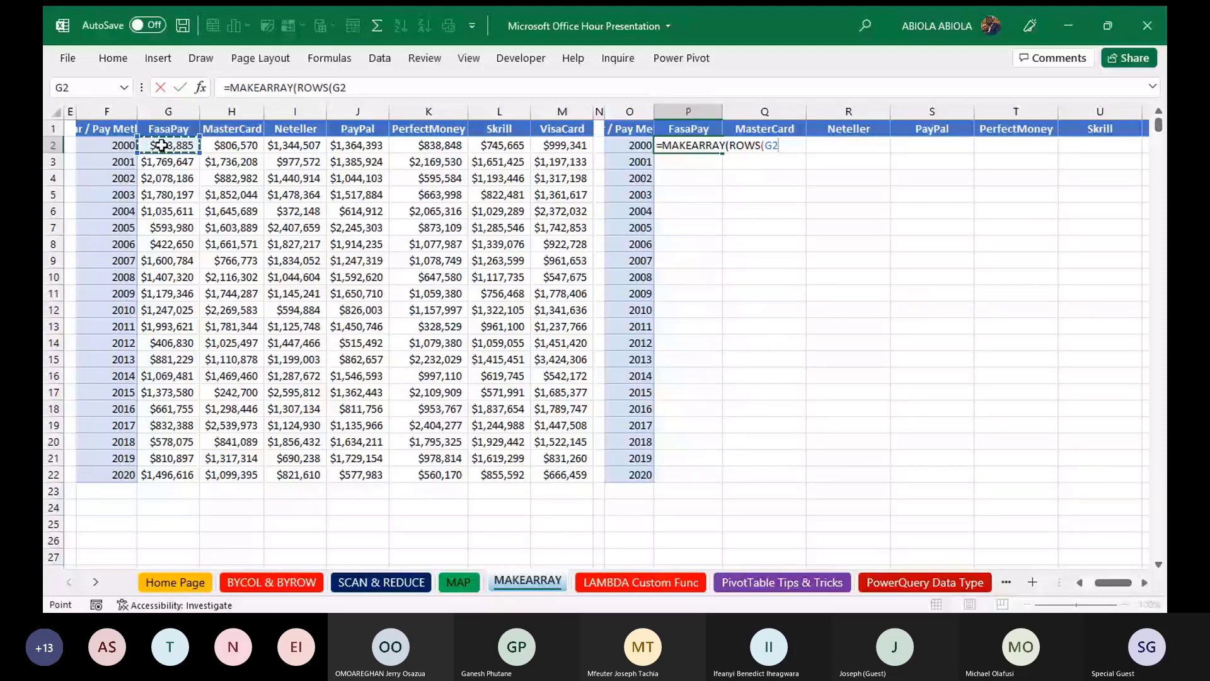
text(#),)
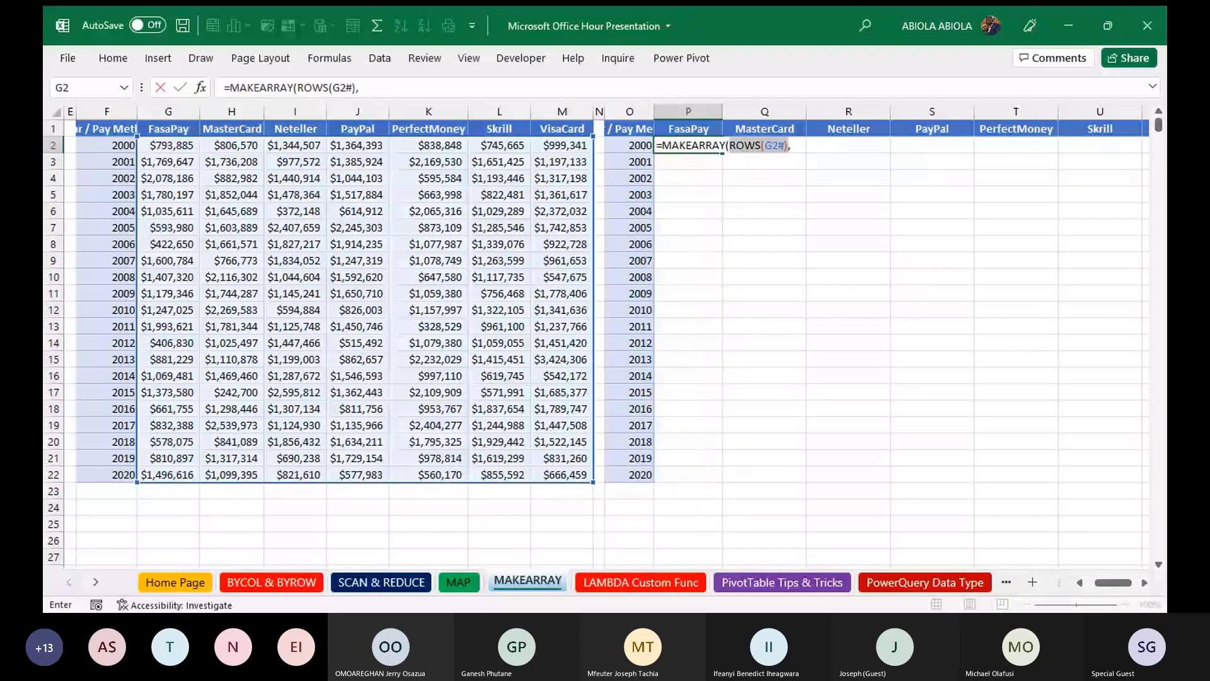
key(F9)
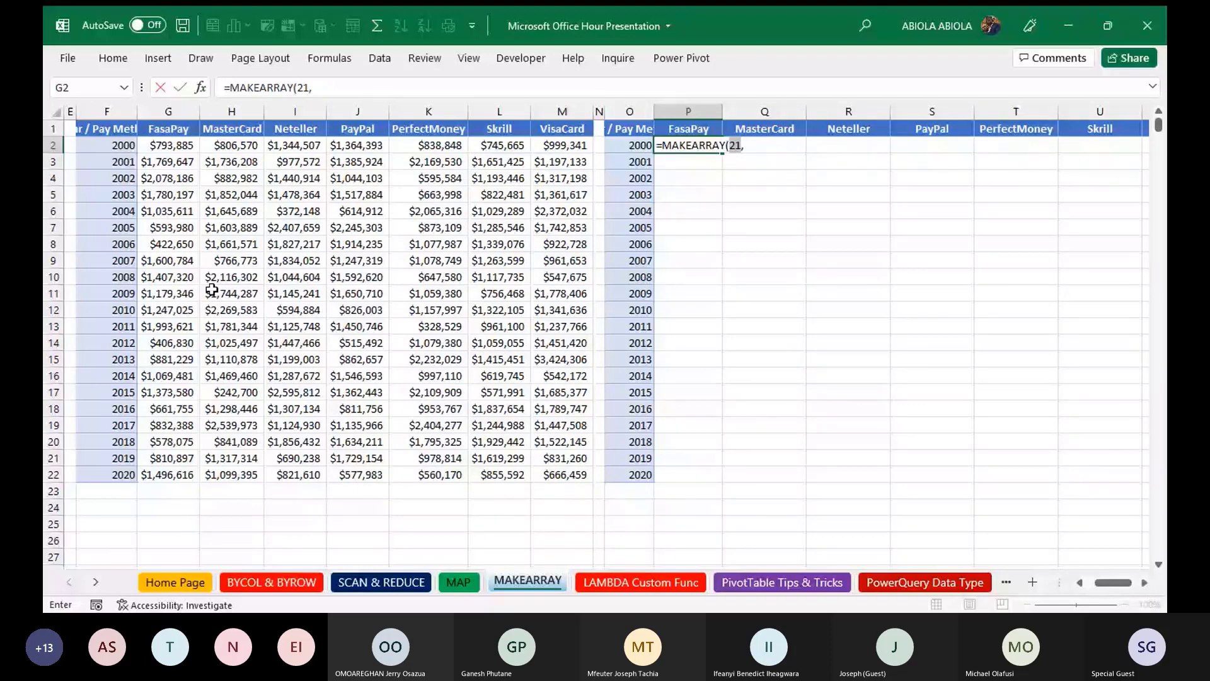
key(ctrl+z)
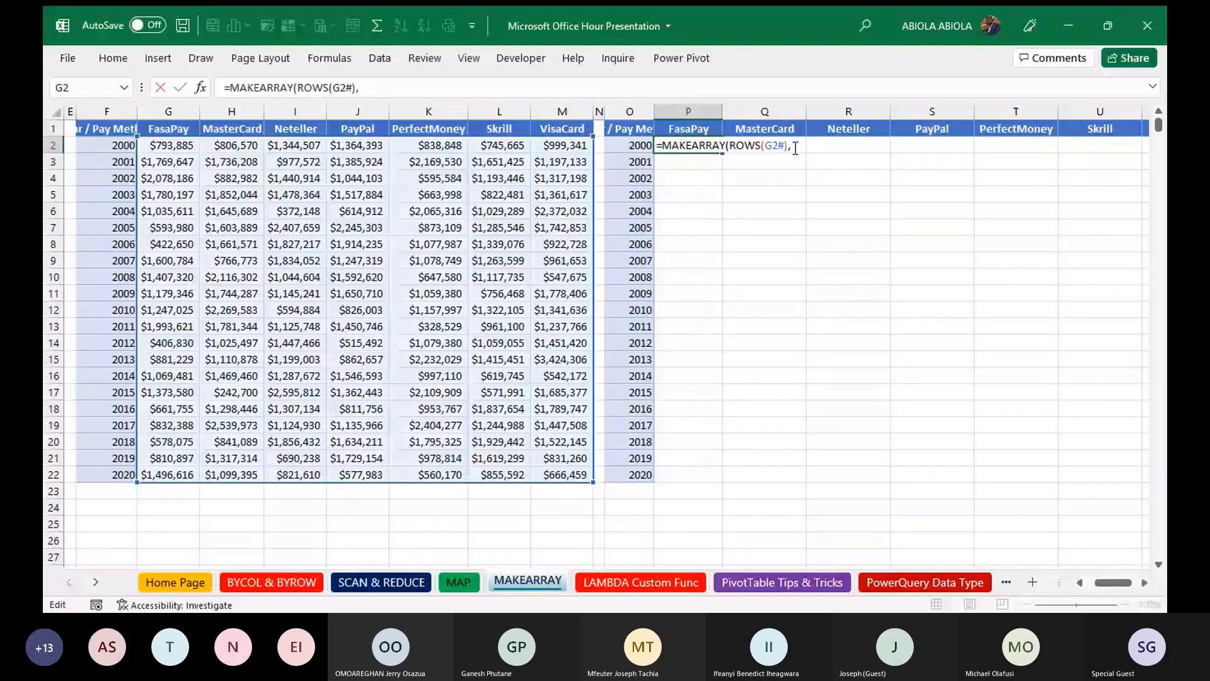
- Add COLUMNS(G2#) as the columns argument of the MAKEARRAY formula in P2, preview that argument's value and restore it
text(column)
key(Tab)
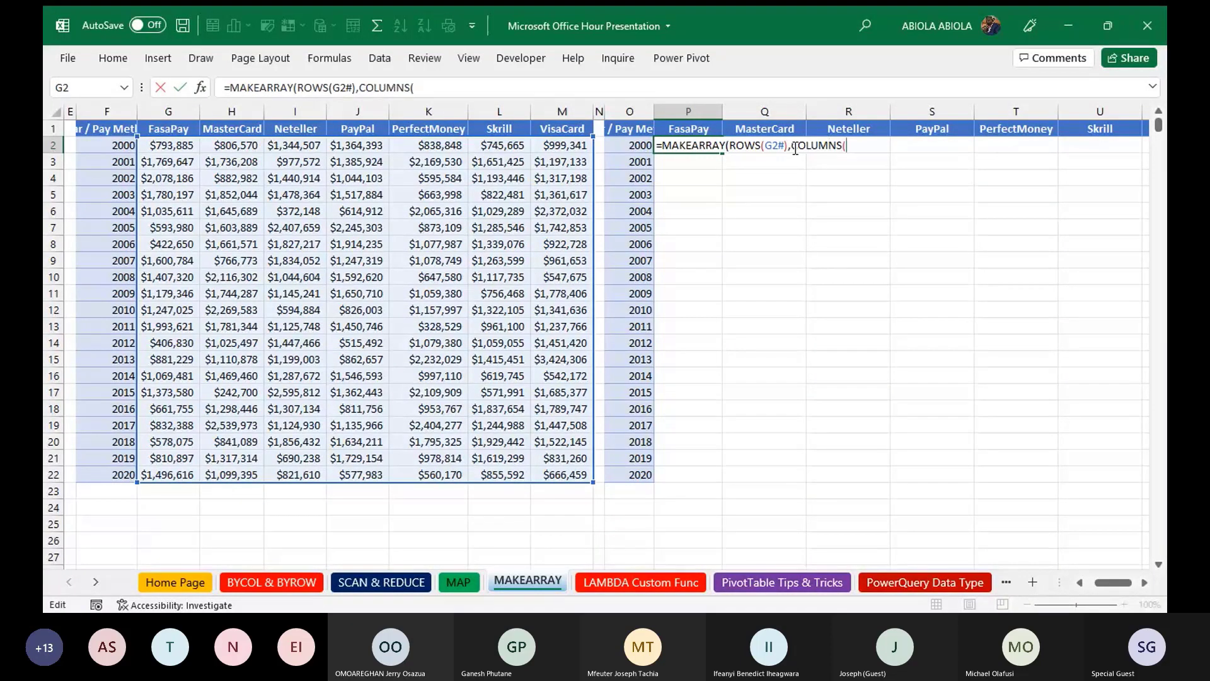
click(157, 147)
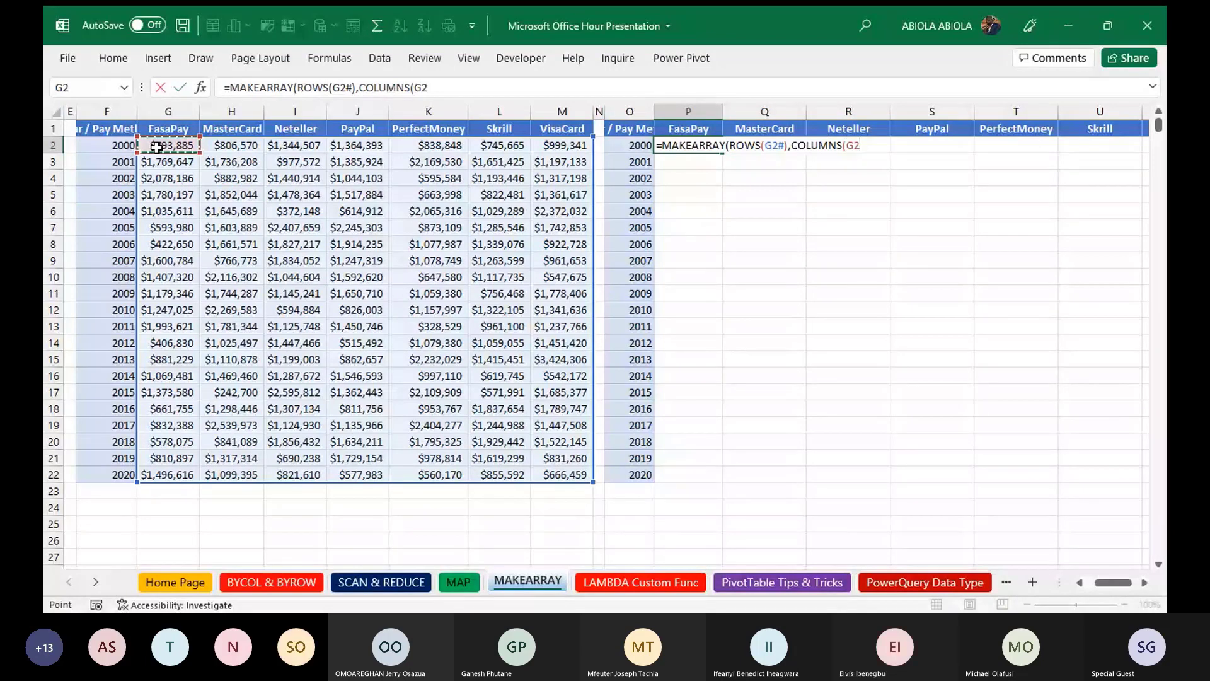
text(#))
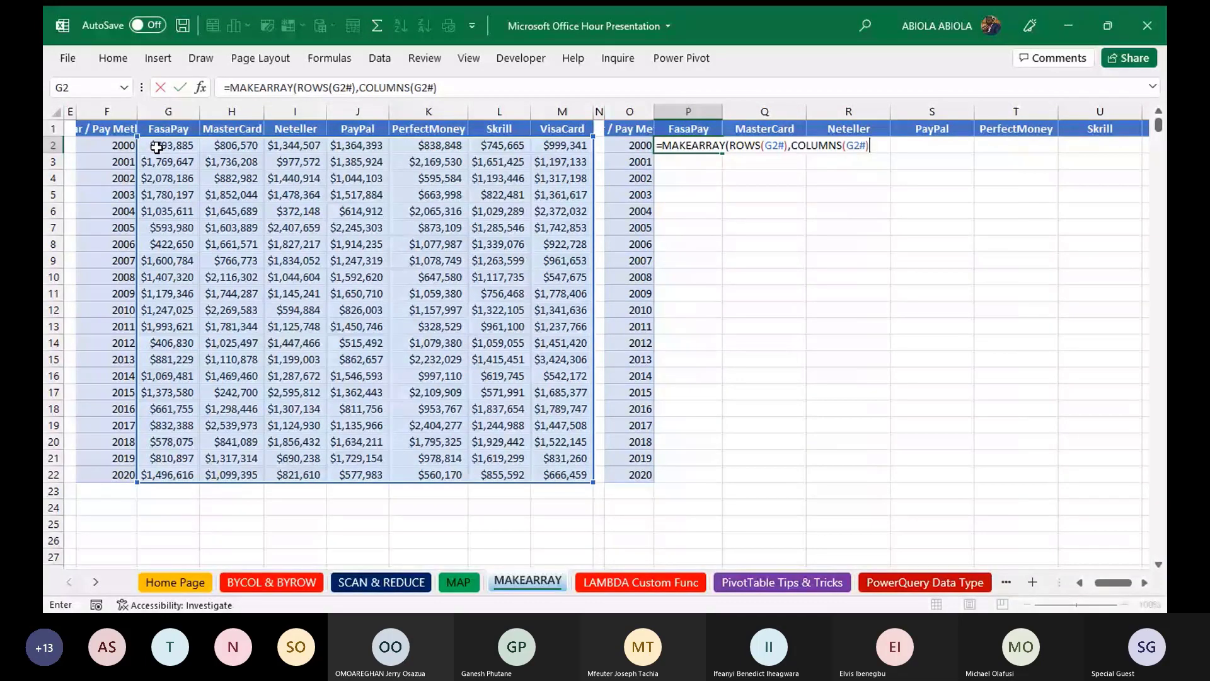
text(,)
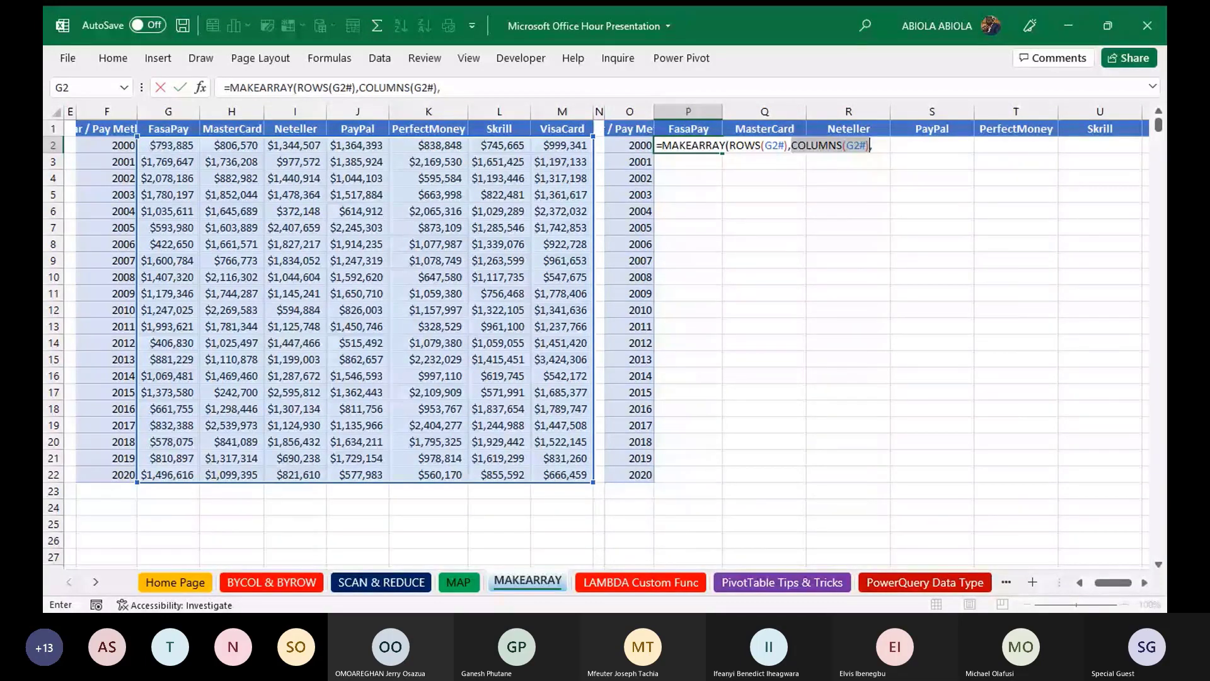
key(F9)
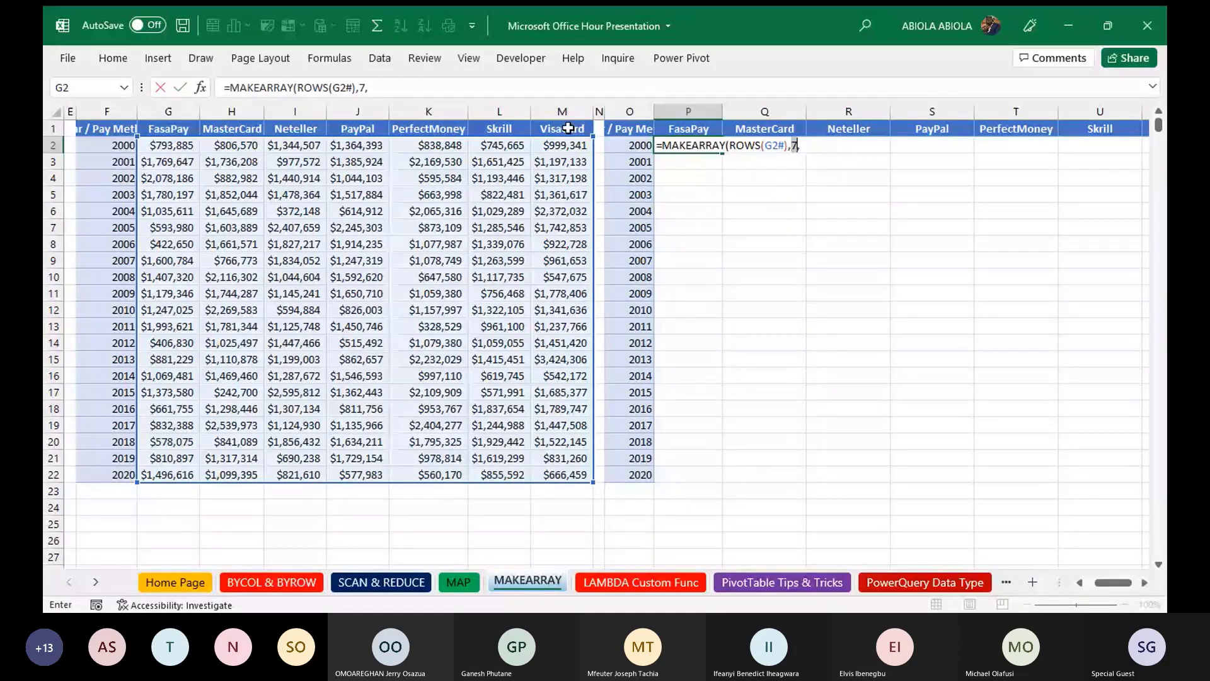
key(ctrl+z)
- Start a LAMBDA as the third MAKEARRAY argument, naming its first parameter RowValue and beginning the second with Col
text(lam)
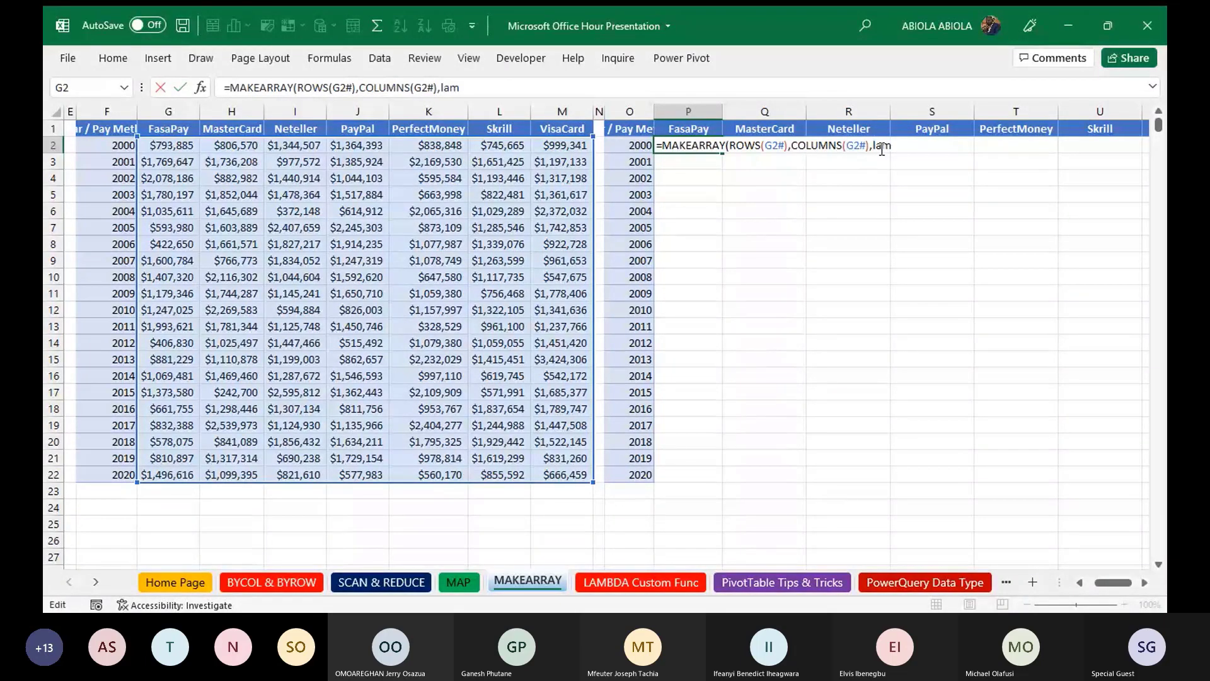
key(Tab)
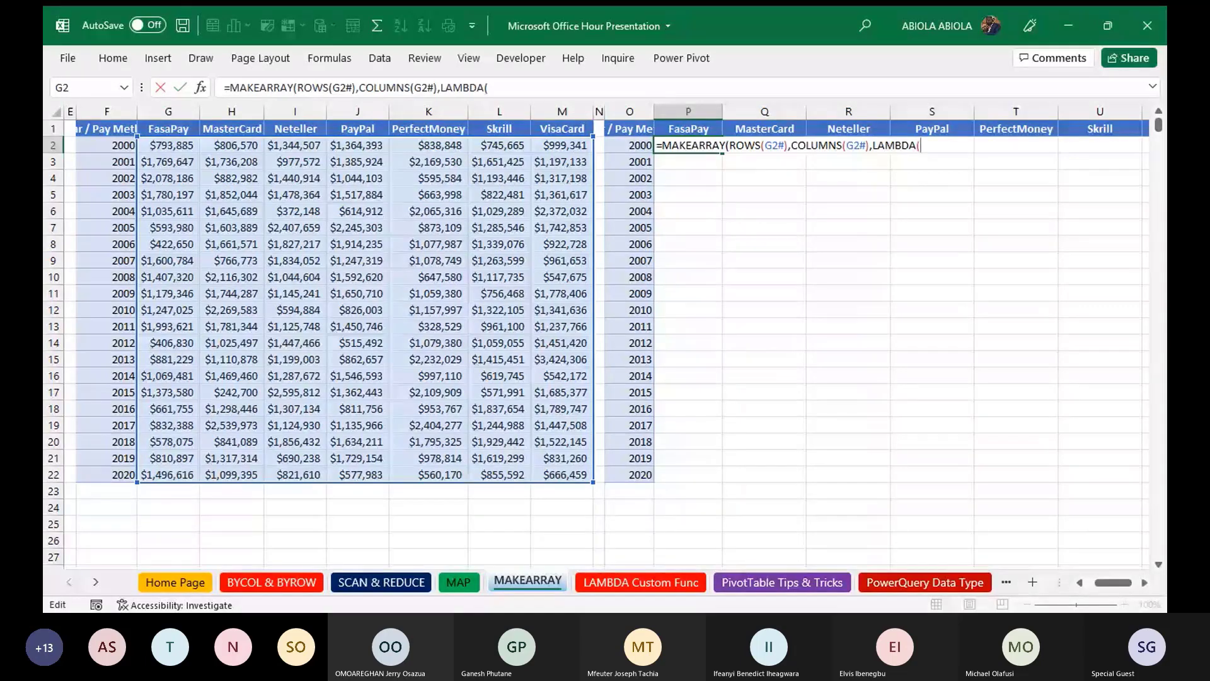
text(RowValue,Col)
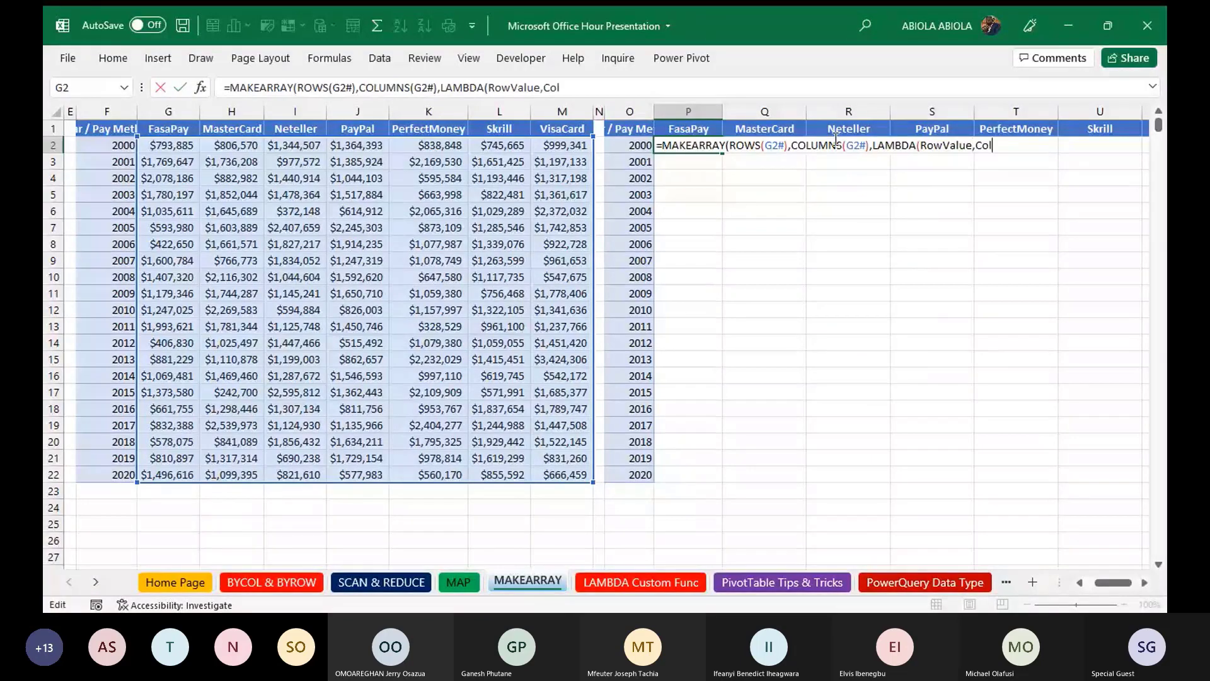
- Complete the LAMBDA's second parameter as ColumnValue and begin its calculation with INDEX(SCAN( in the MAKEARRAY formula
text(umnValue)
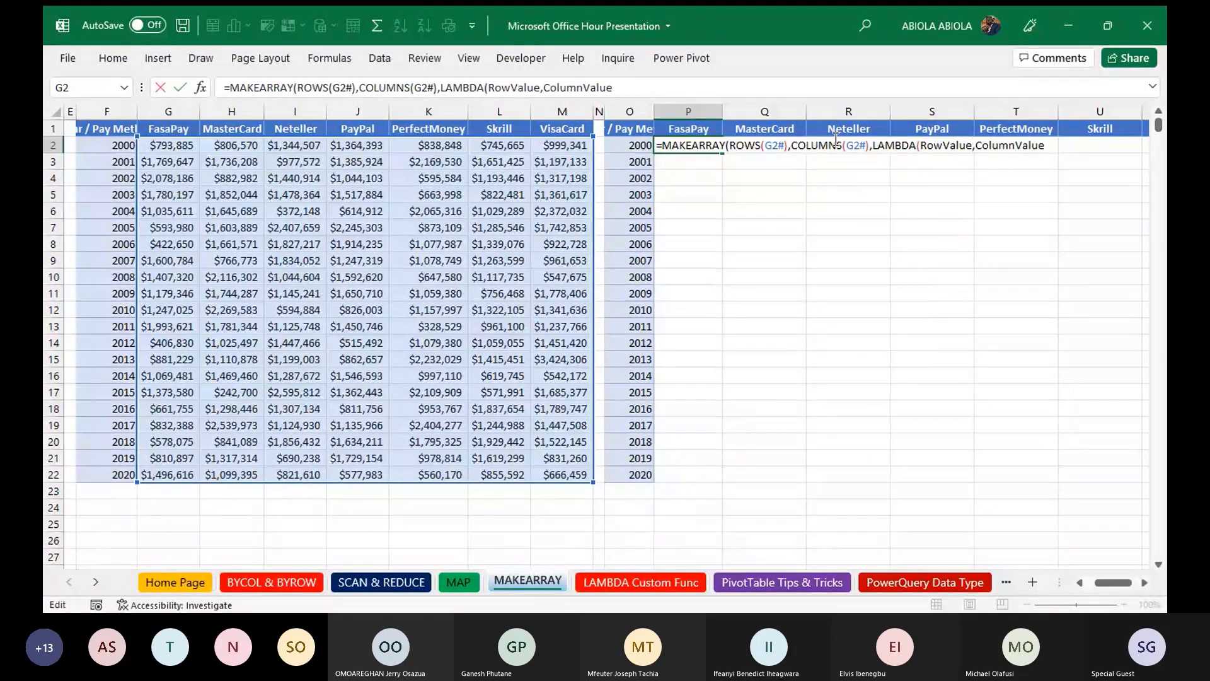
text(,)
text(INDEX()
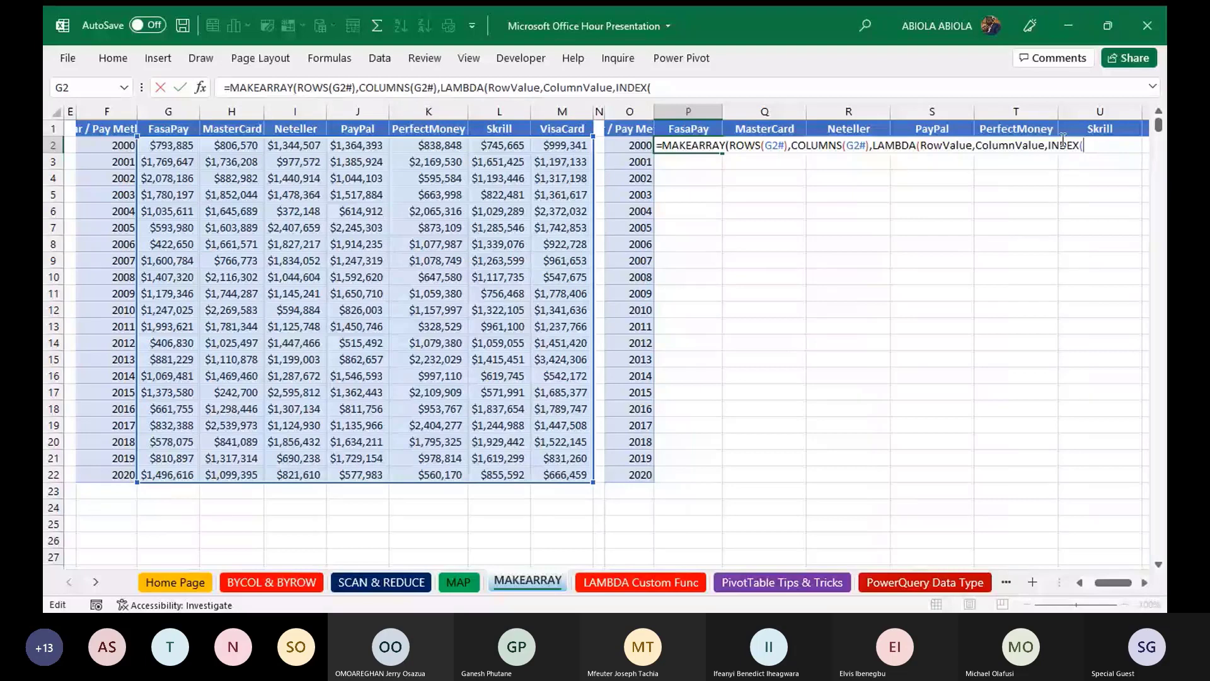
text(sca)
key(Tab)
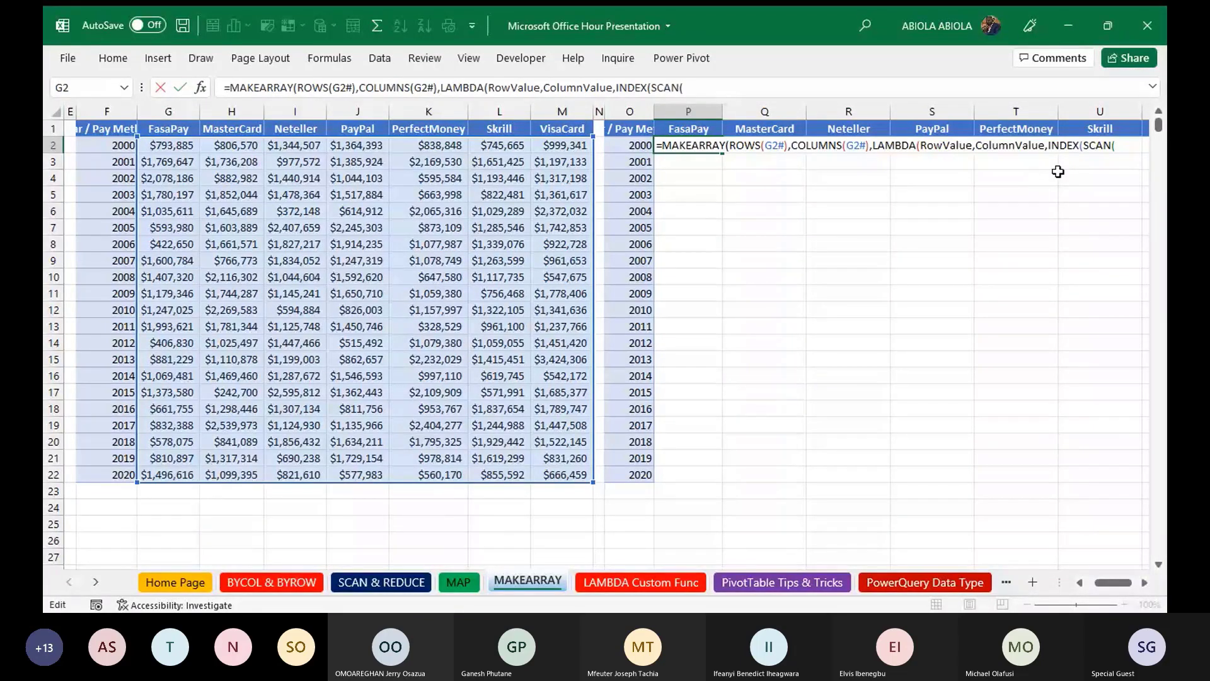
- Give SCAN an initial value of 0 and the array INDEX(G2#,0,ColumnValue)
text(0,in)
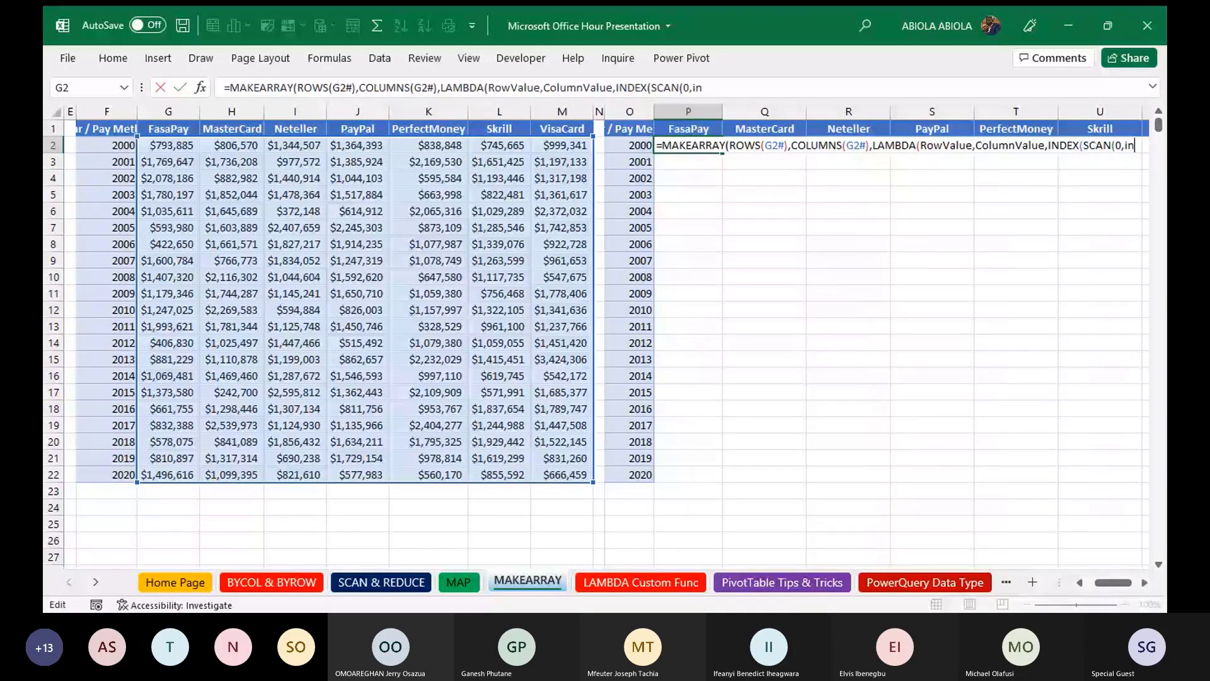
key(Tab)
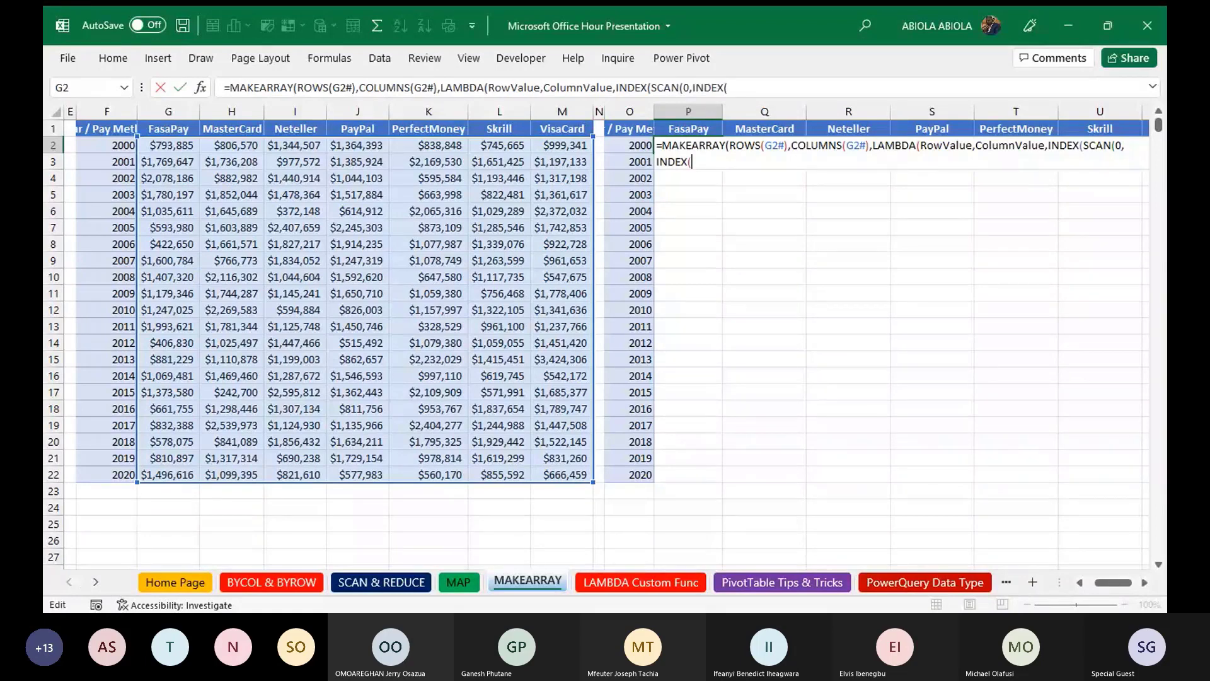
click(160, 146)
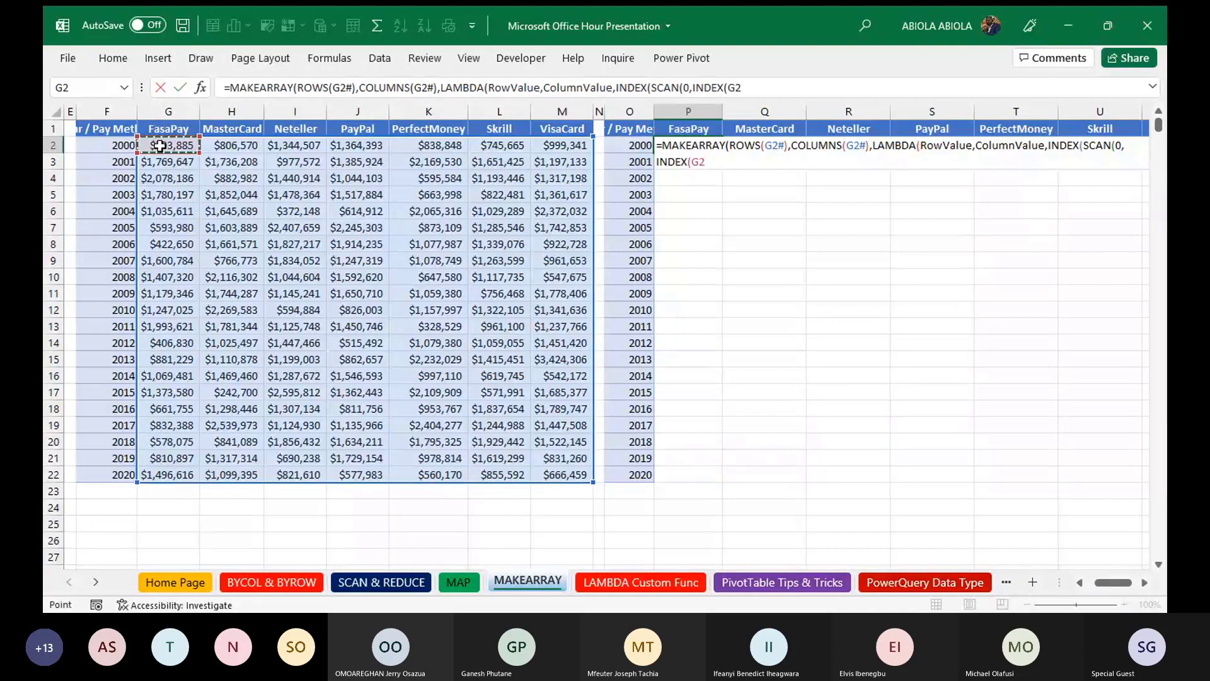
text(#)
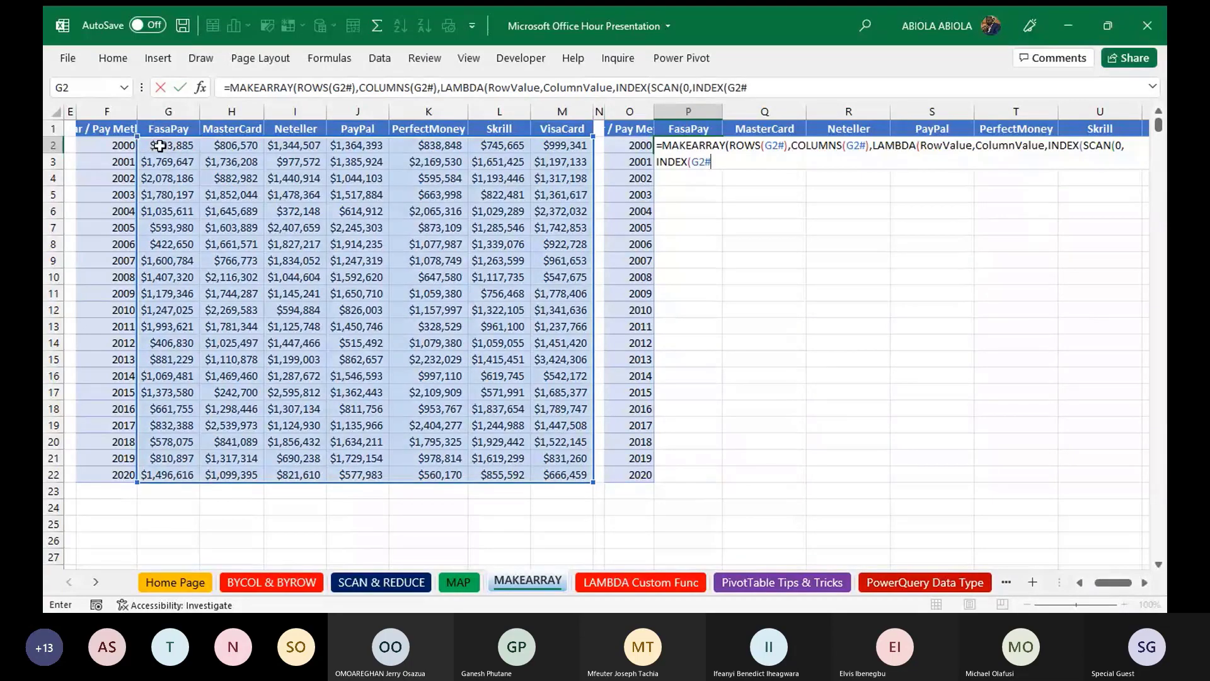
text(,)
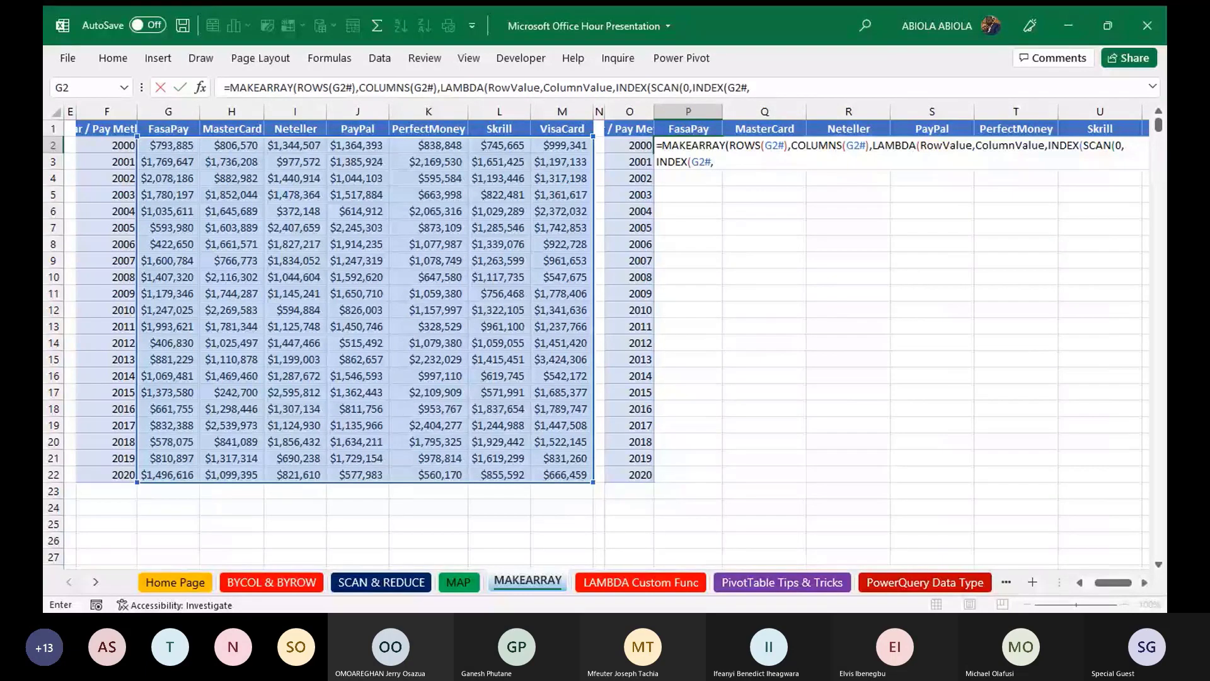
text(0,)
drag(988, 149, 1013, 150)
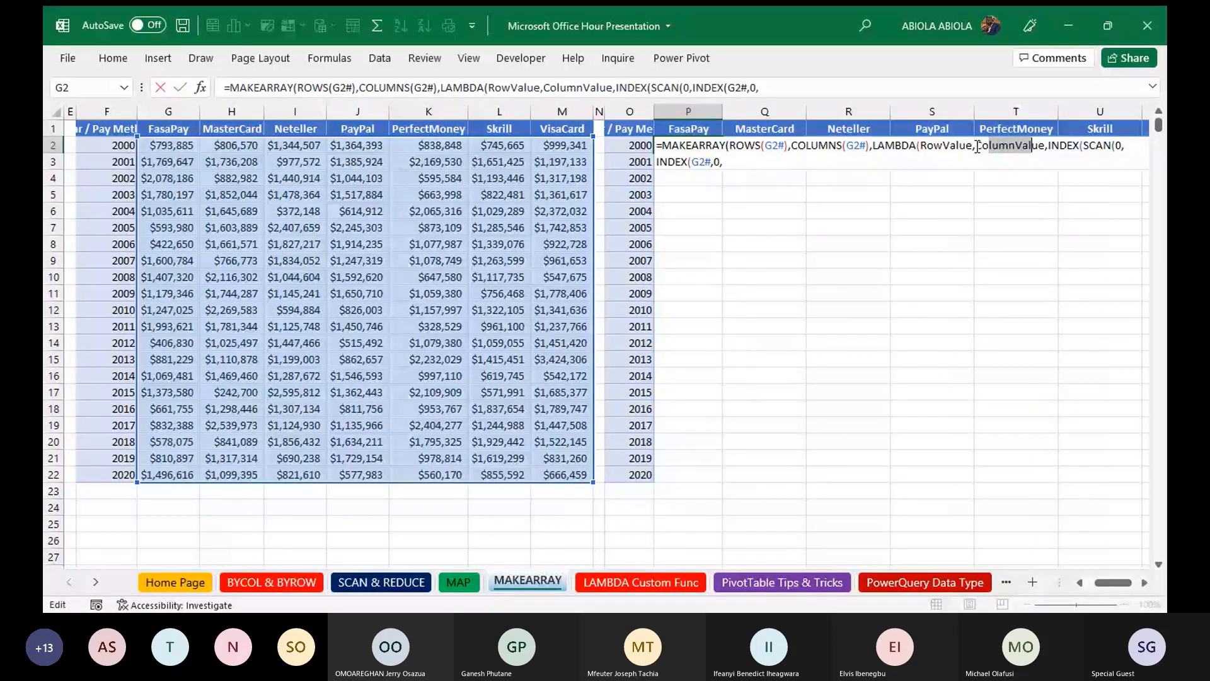
click(739, 159)
key(ctrl+v)
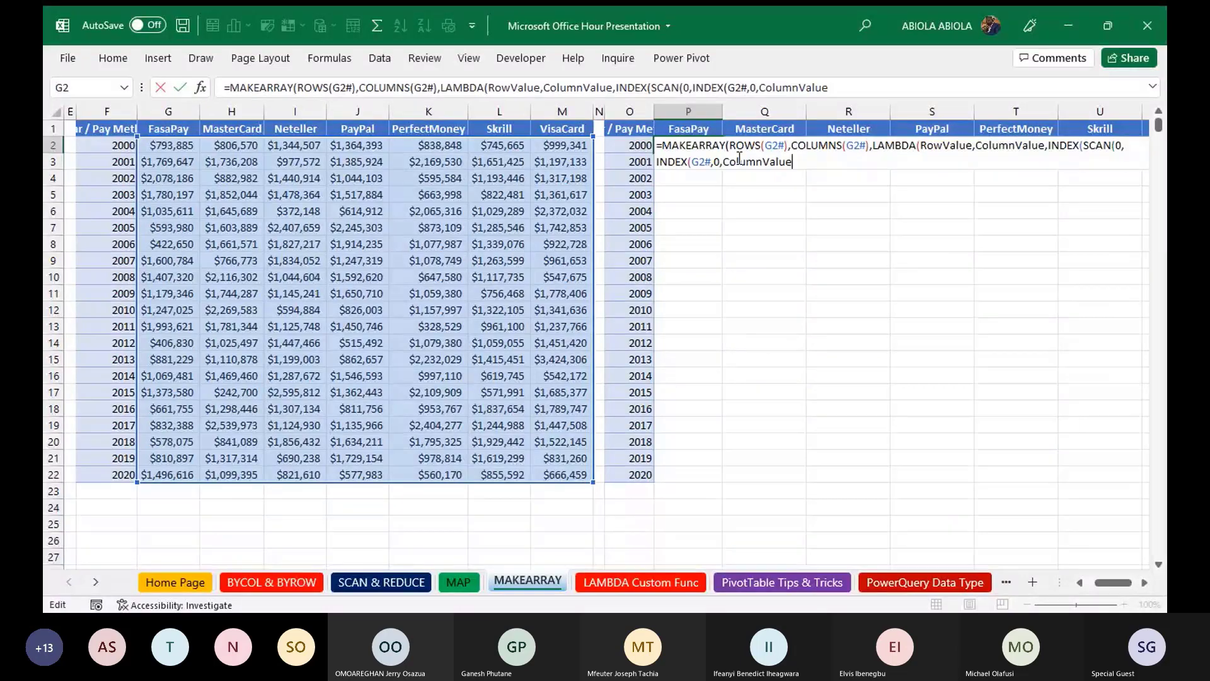
text())
key(shift+Home)
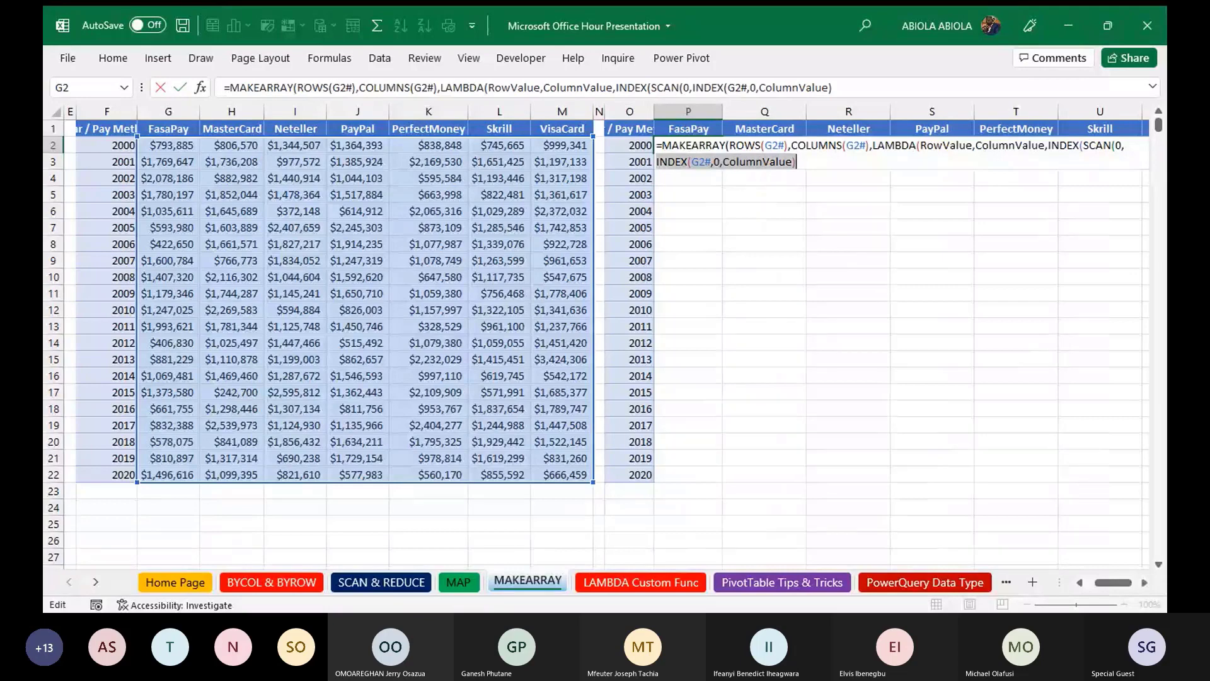
key(Left)
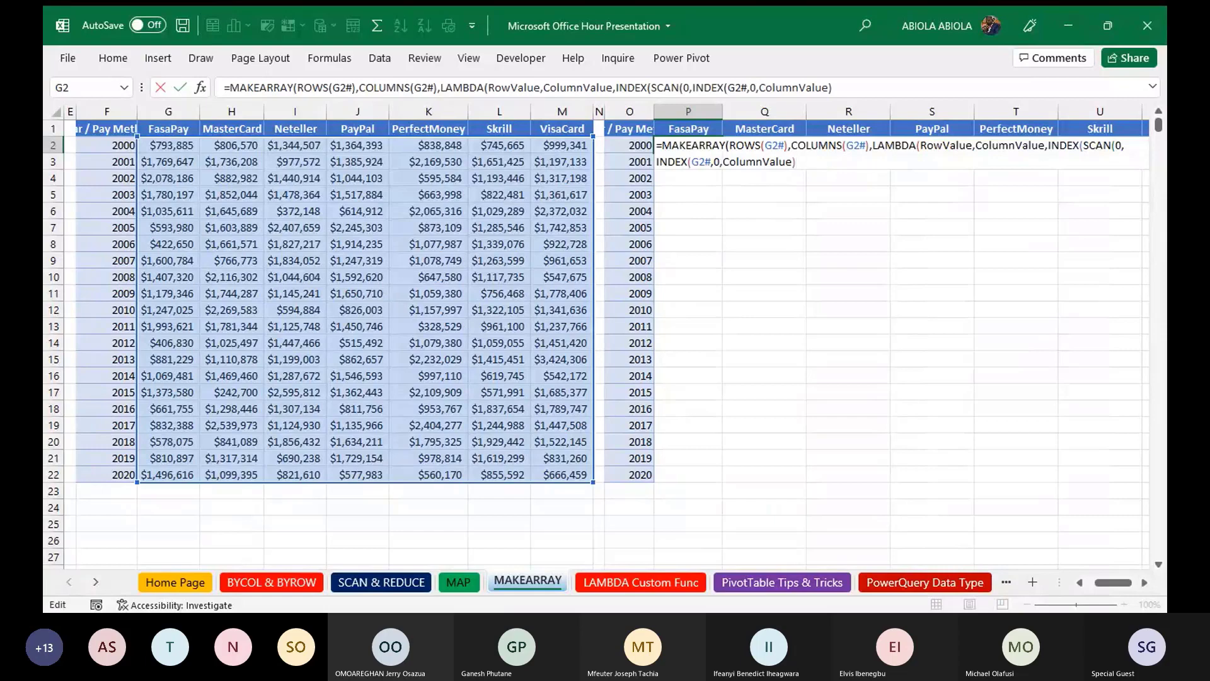
- Add LAMBDA(accumulator,value,accumulator+value) as SCAN's function and close the SCAN call
text(,lar)
key(BackSpace)
text(m)
key(Tab)
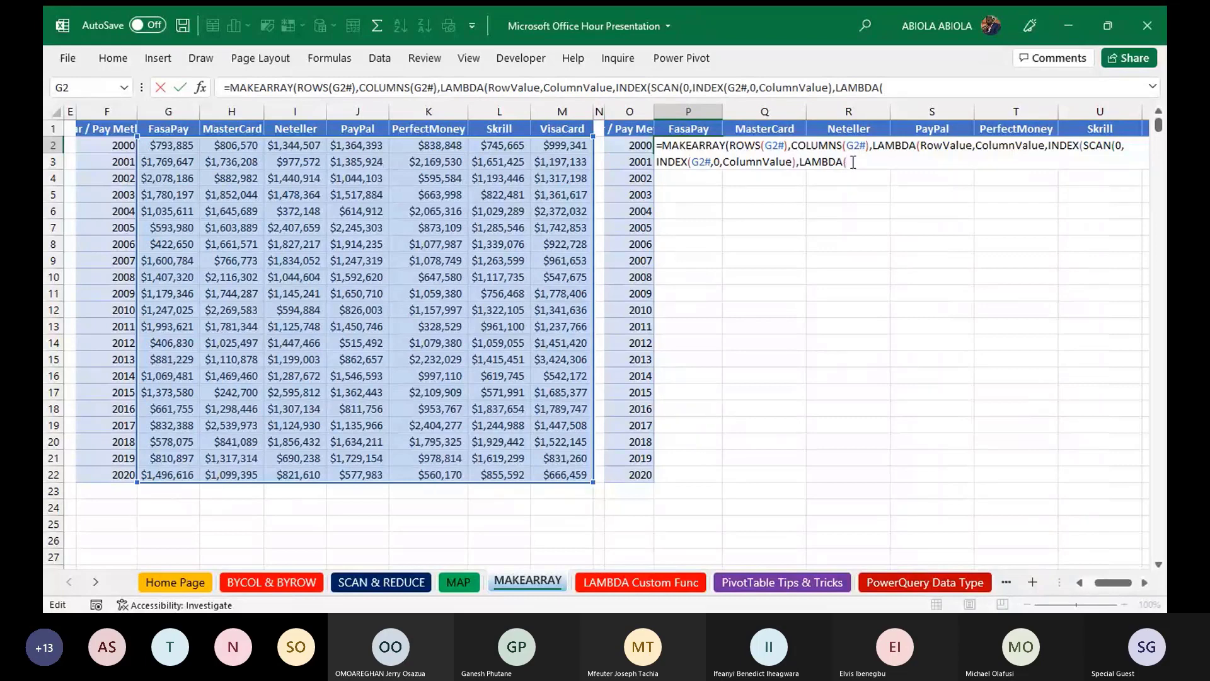
text(accumulator,value,)
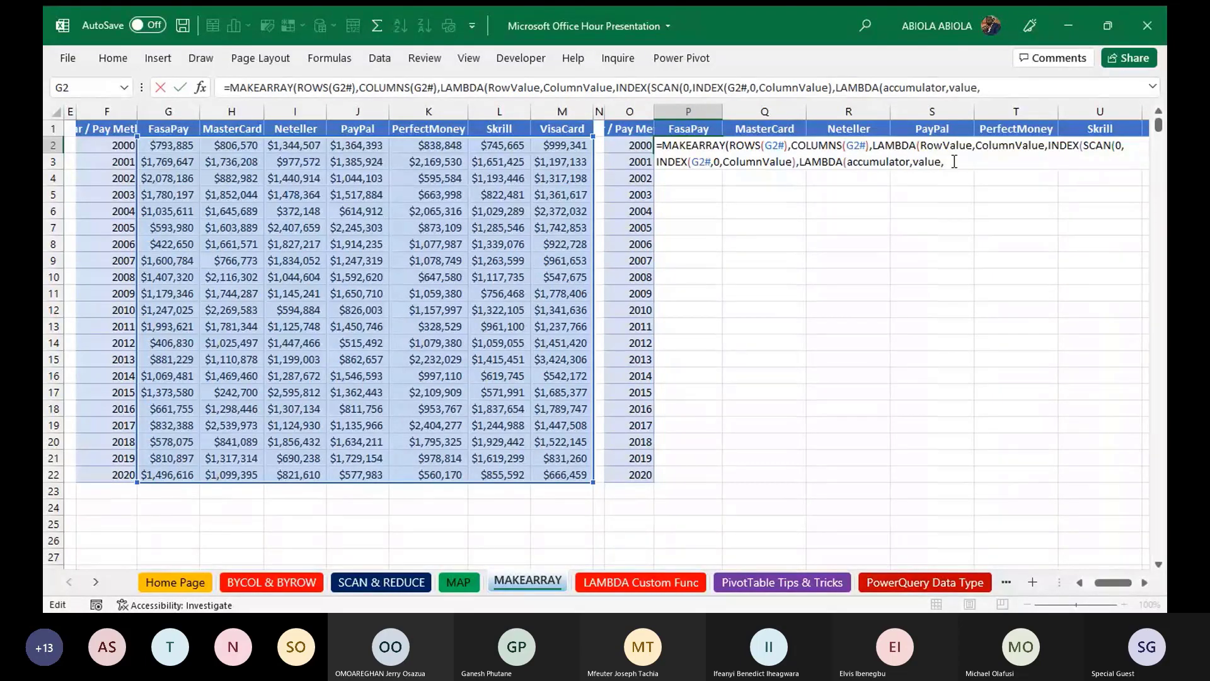
text(accumulator+v)
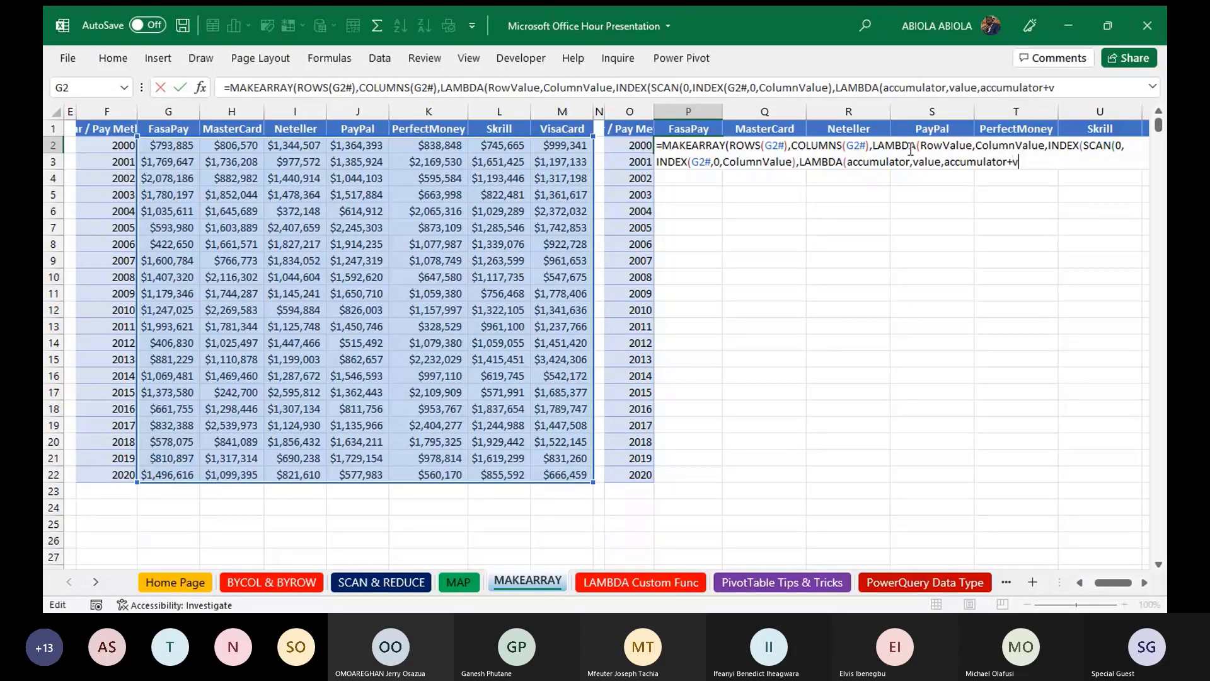
text(alue)))
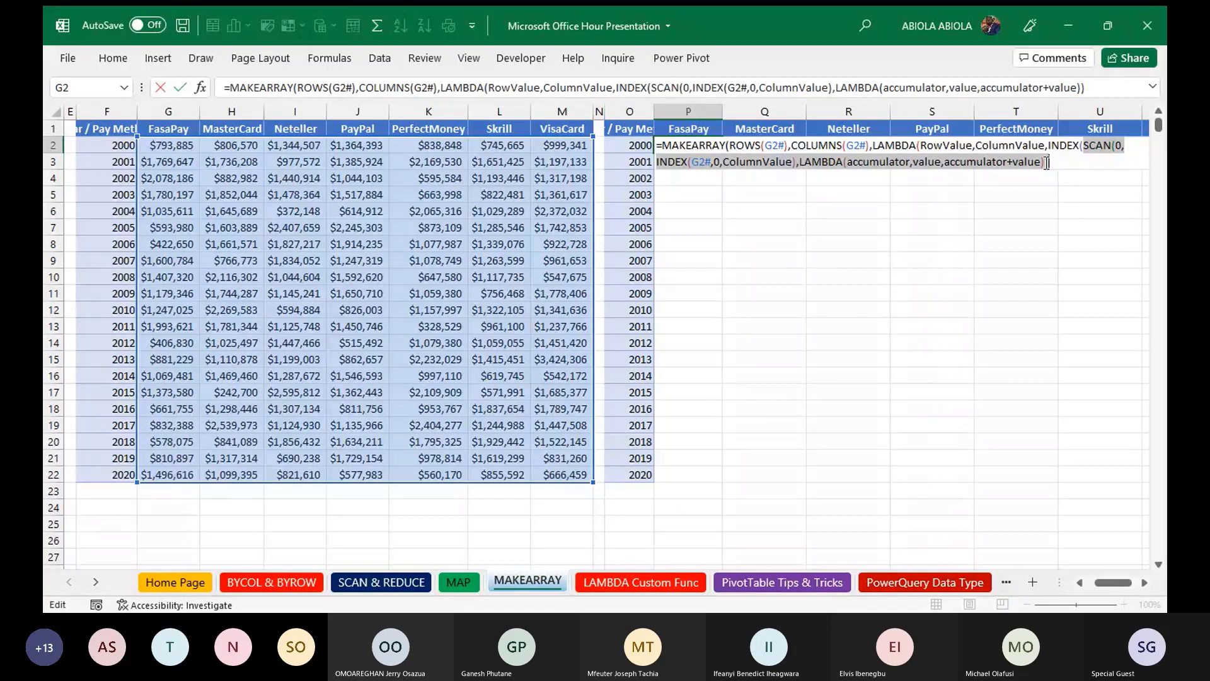
- Set the outer INDEX's row argument to RowValue and column argument to 1, and close all open parentheses
text(,)
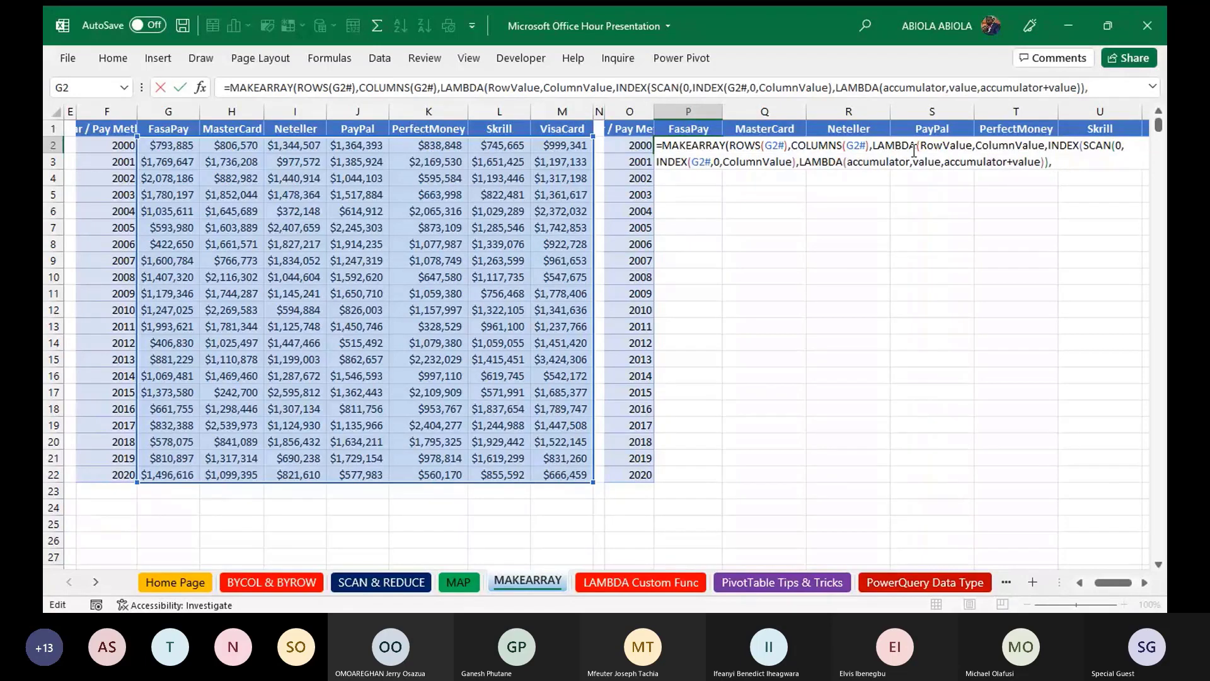
drag(919, 146, 965, 146)
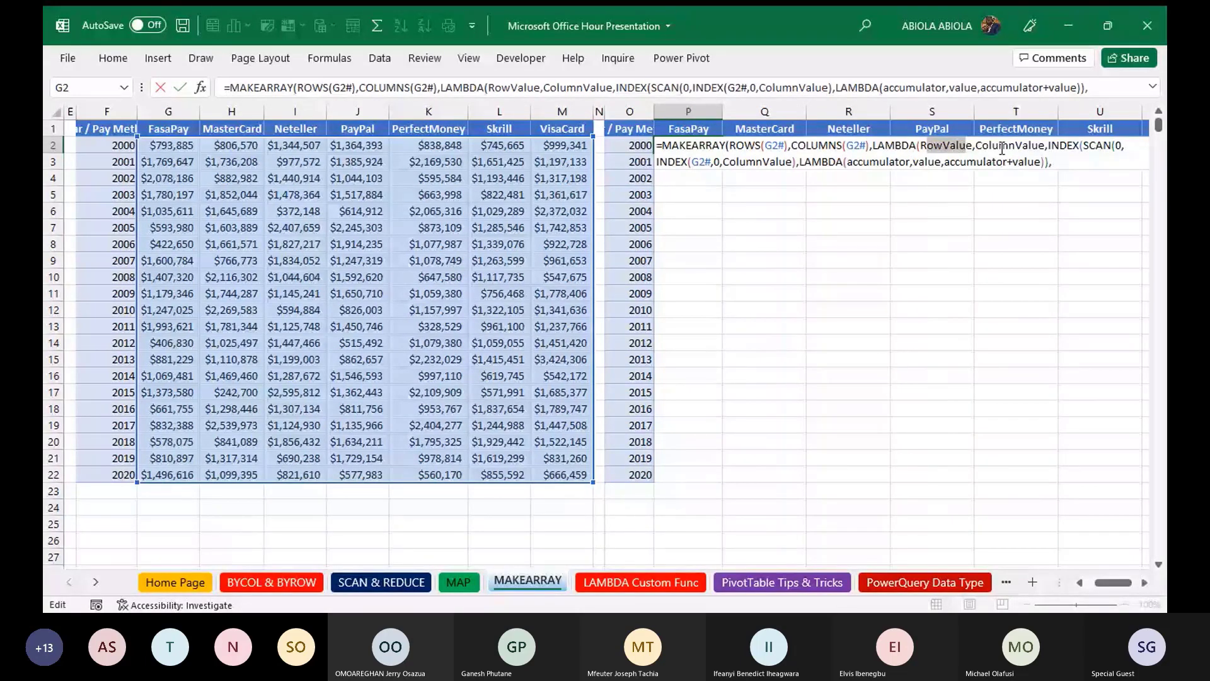
click(1062, 164)
key(ctrl+v)
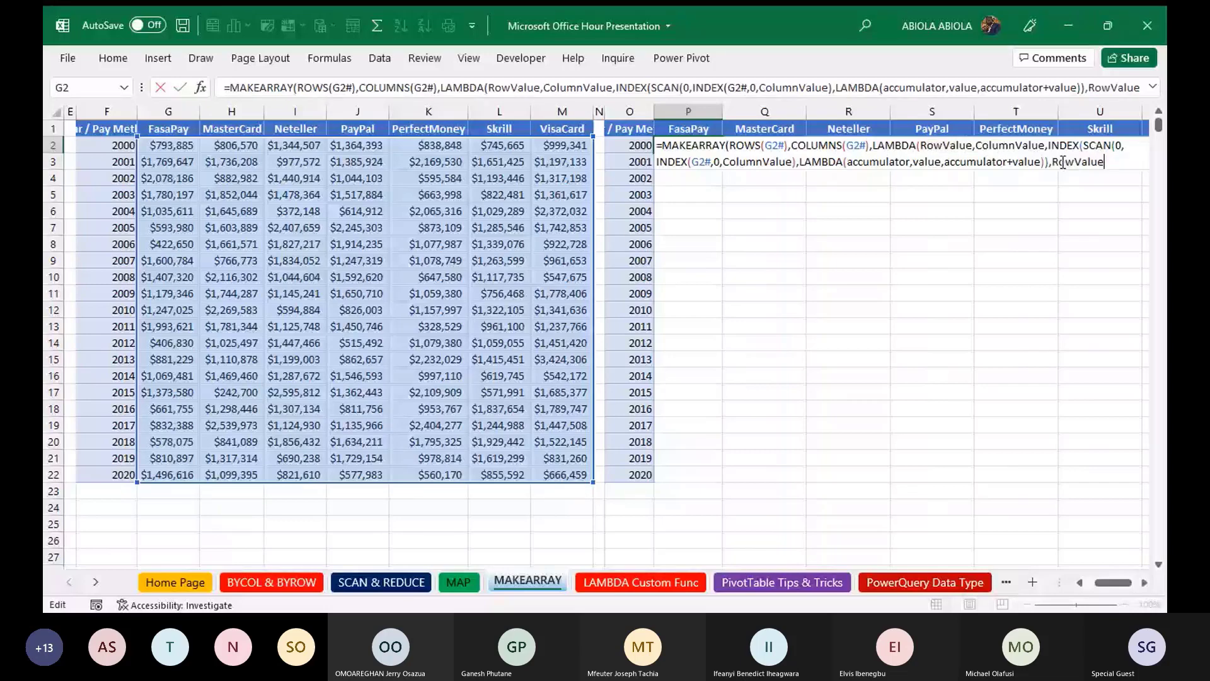
text(,1)
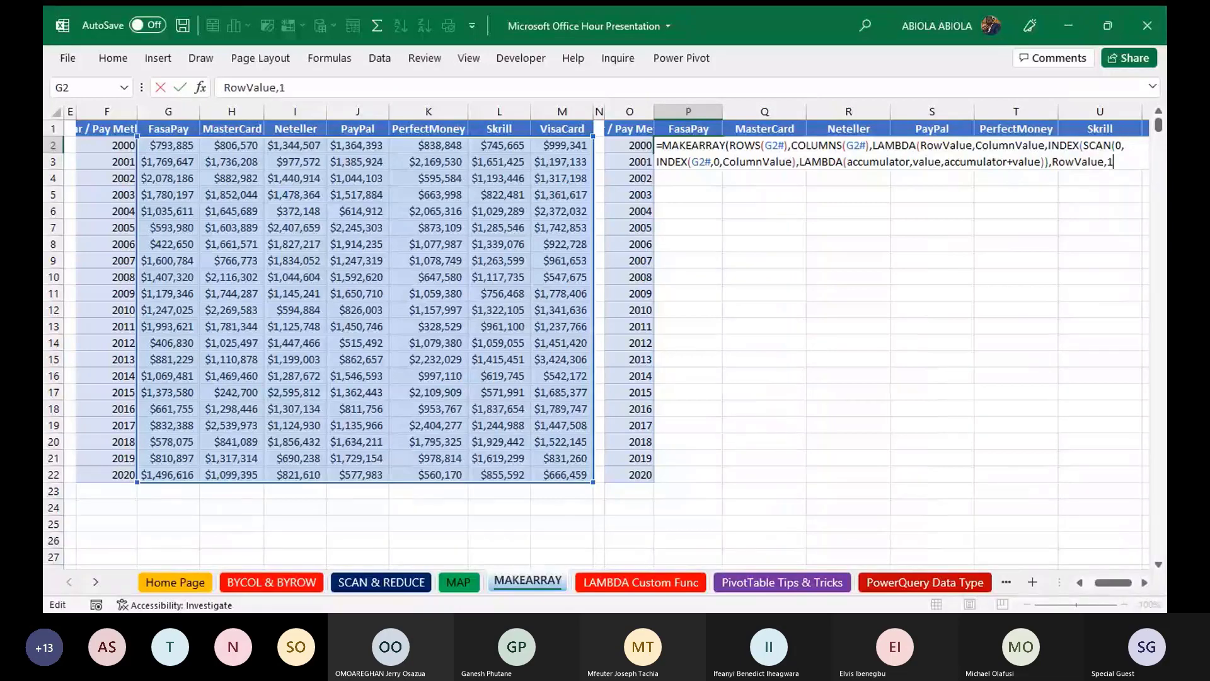
text()))
- Preview the formula's calculated array inside the cell, and restore the formula text
key(F9)
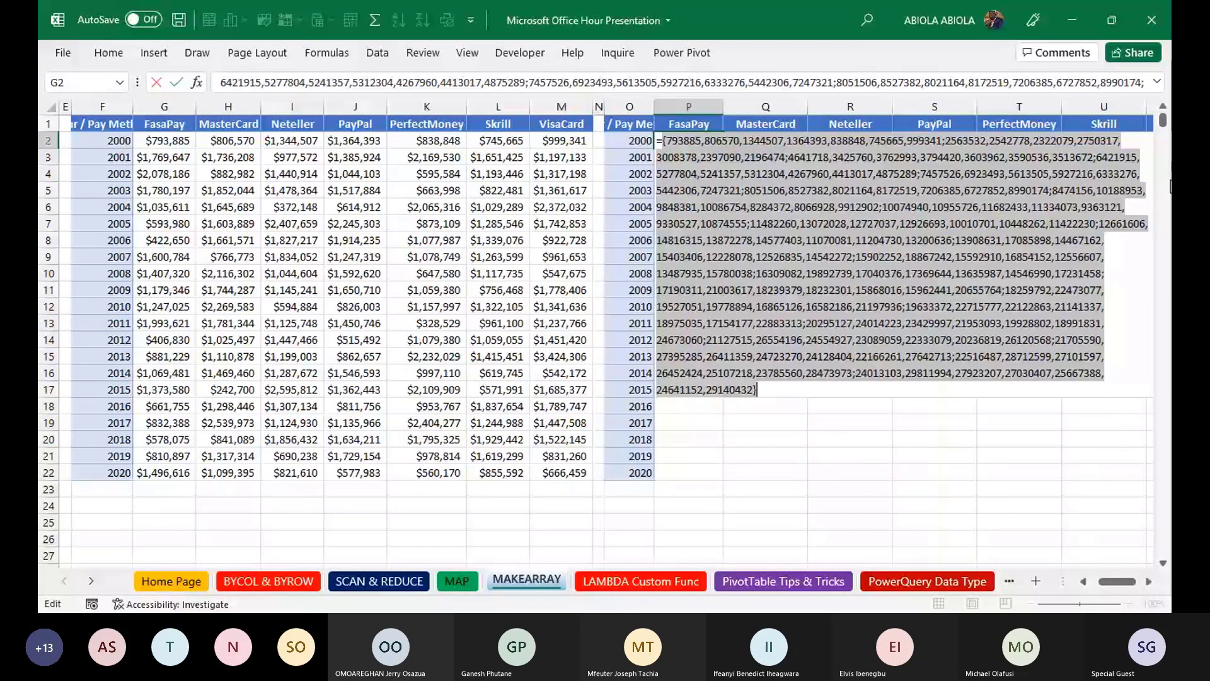
key(ctrl+z)
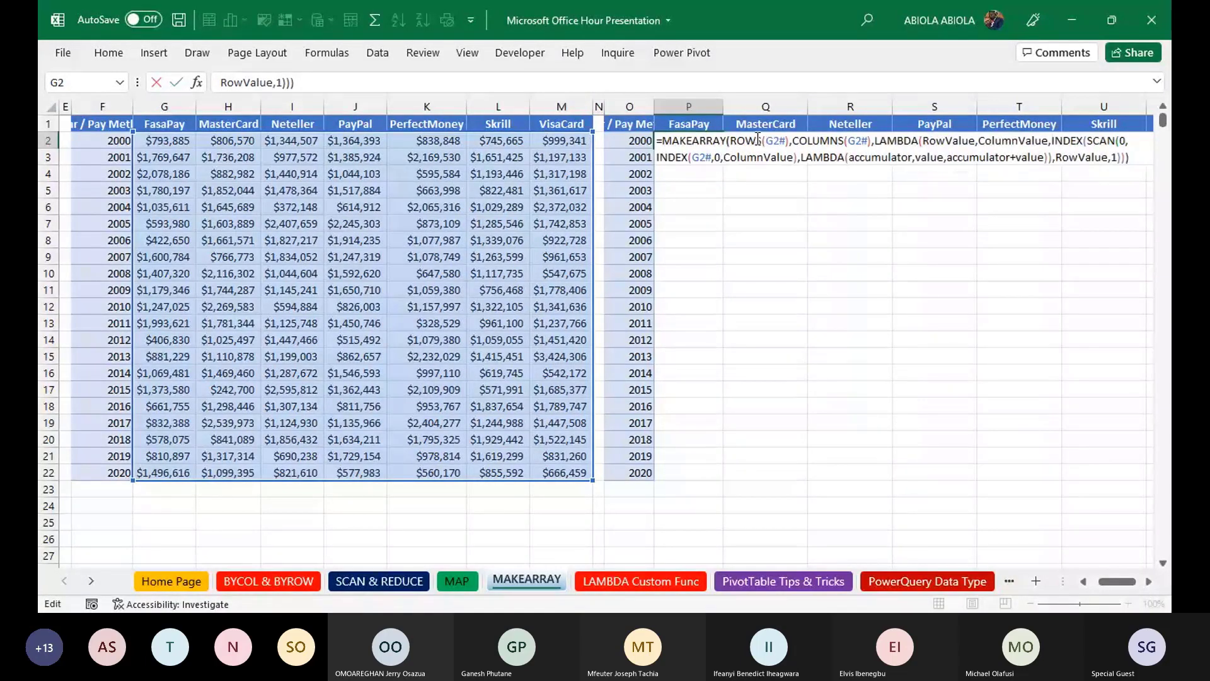
- Review how ROWS(G2#) and the LAMBDA parameters relate to the inner INDEX arguments G2#, 0 and ColumnValue
drag(746, 140, 773, 140)
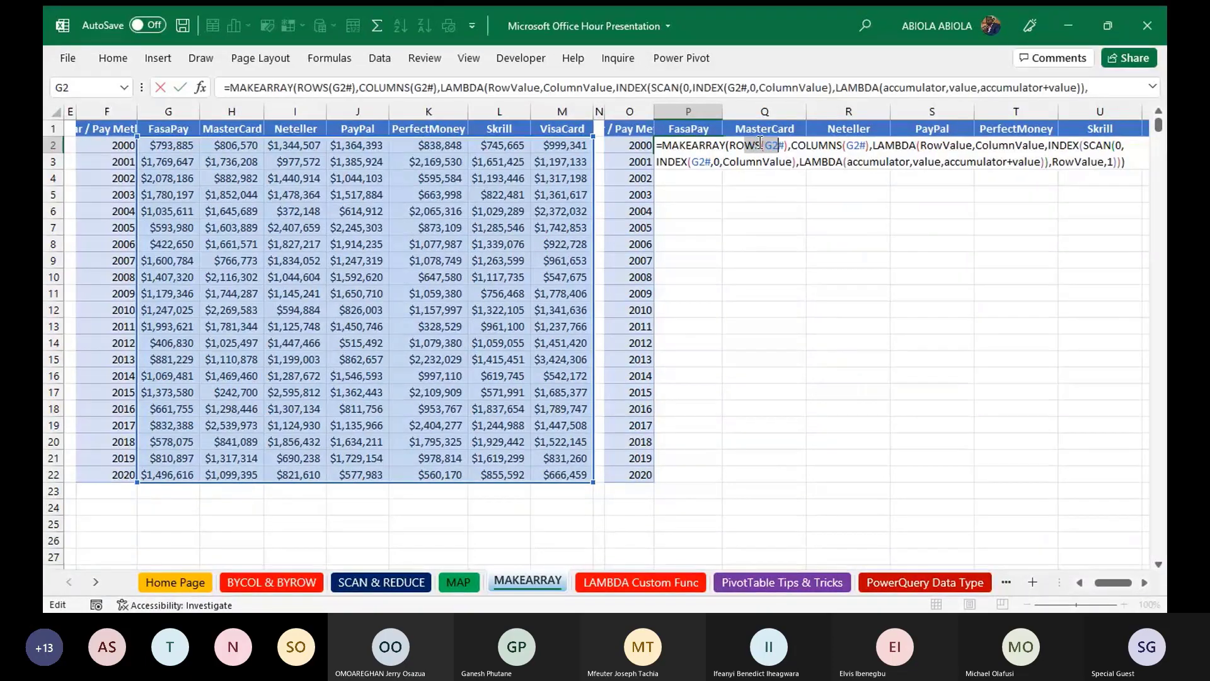
drag(923, 140, 965, 140)
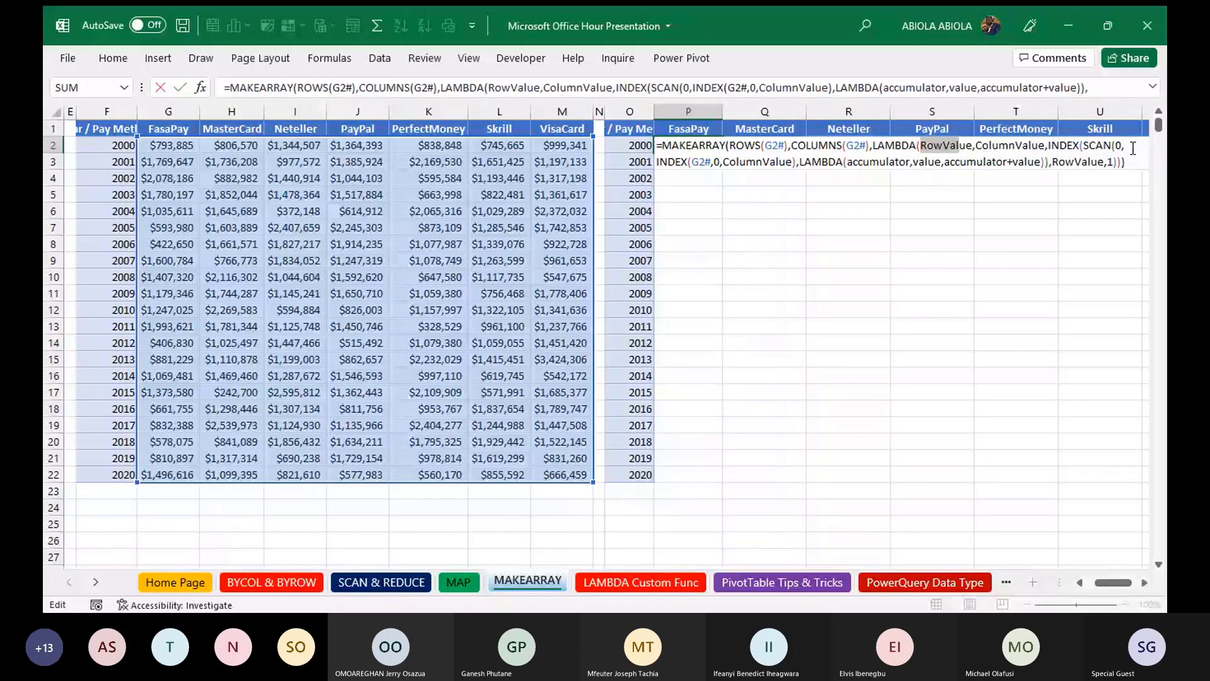
click(669, 161)
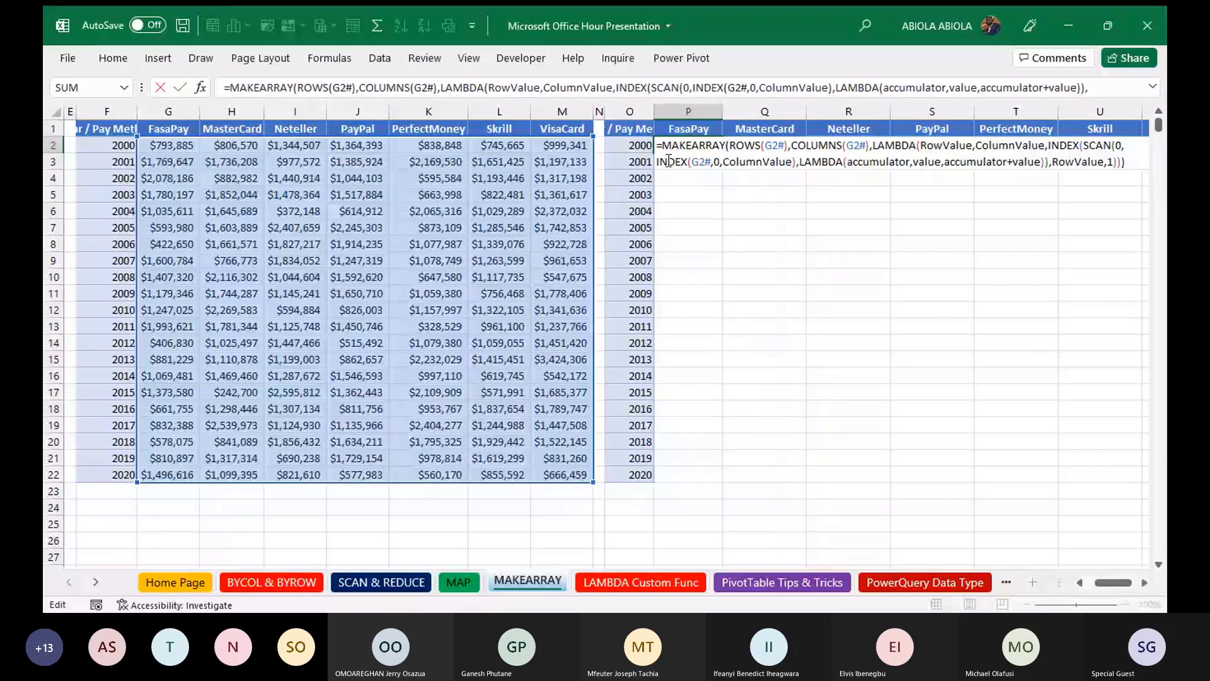
drag(688, 162, 709, 162)
click(701, 165)
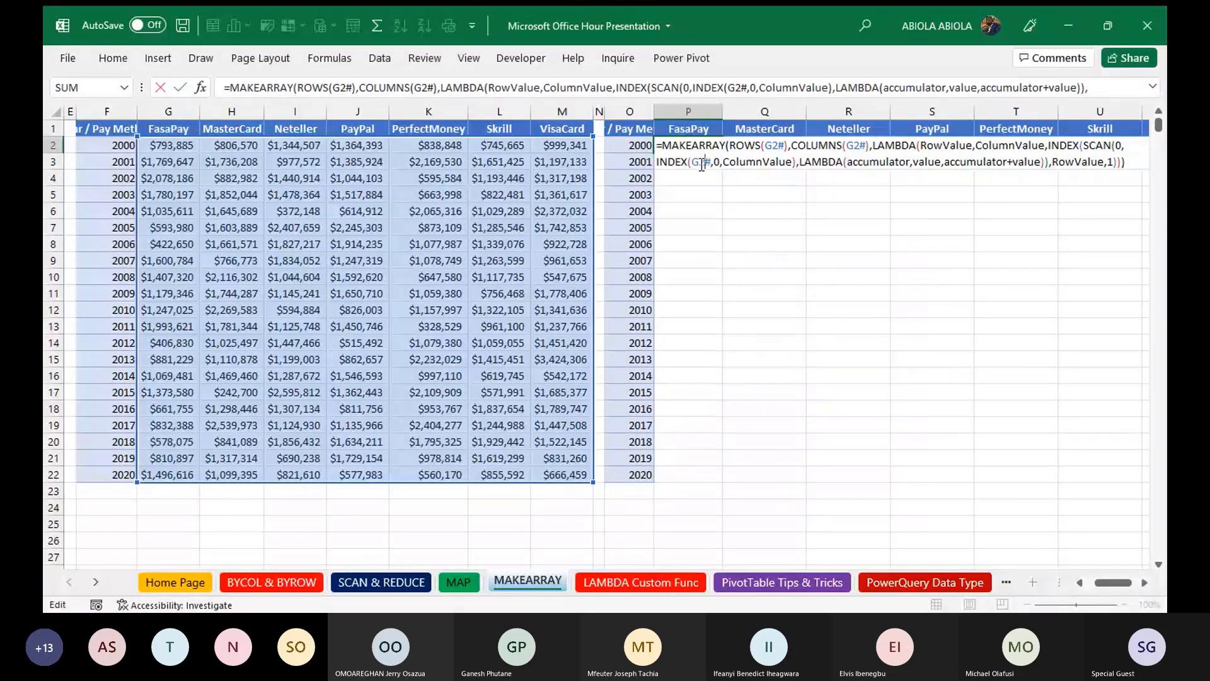
double_click(716, 162)
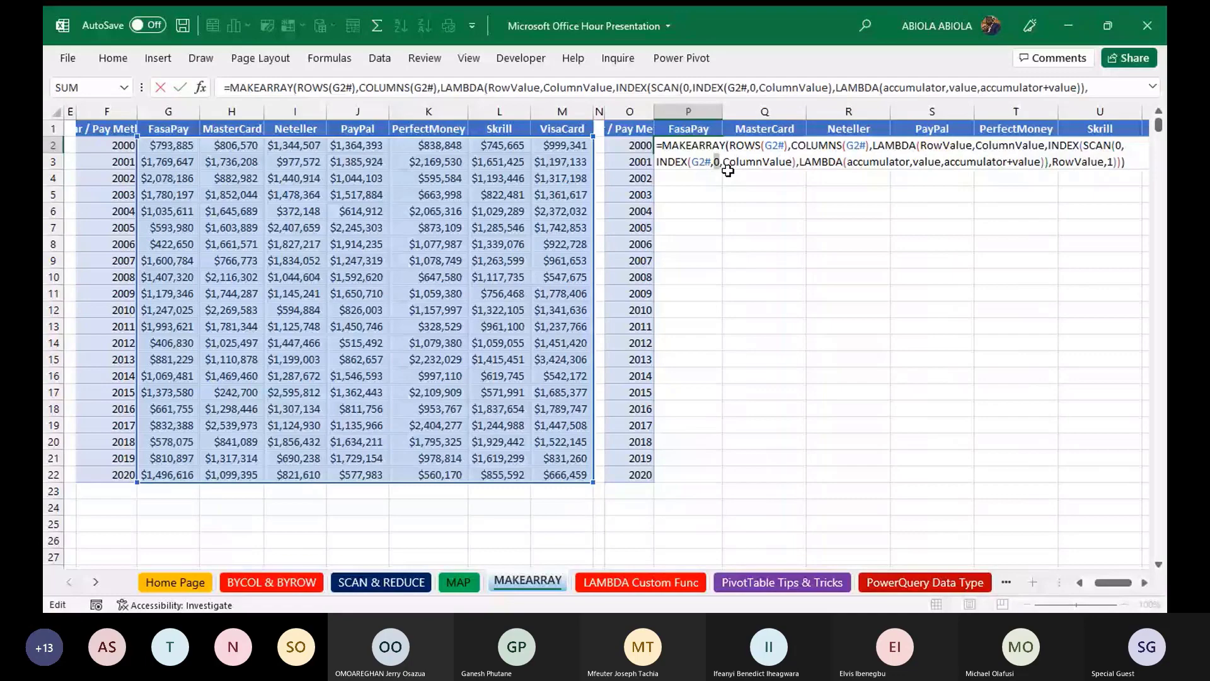
click(755, 162)
drag(990, 146, 1039, 146)
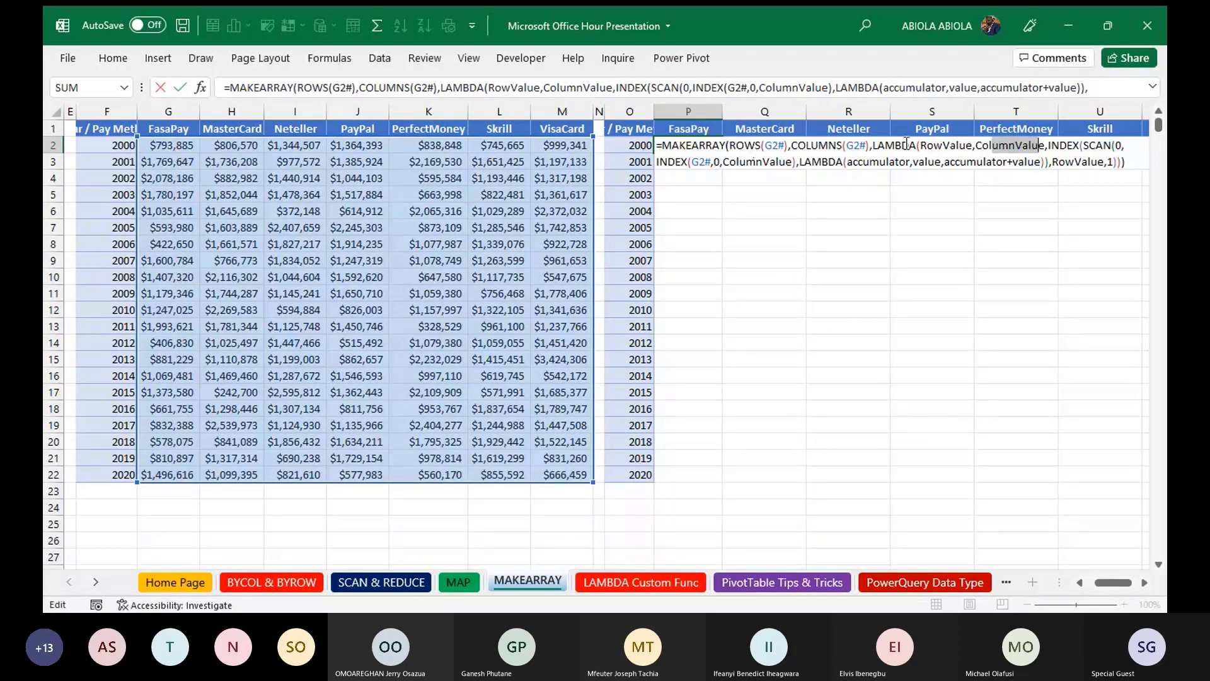
click(731, 162)
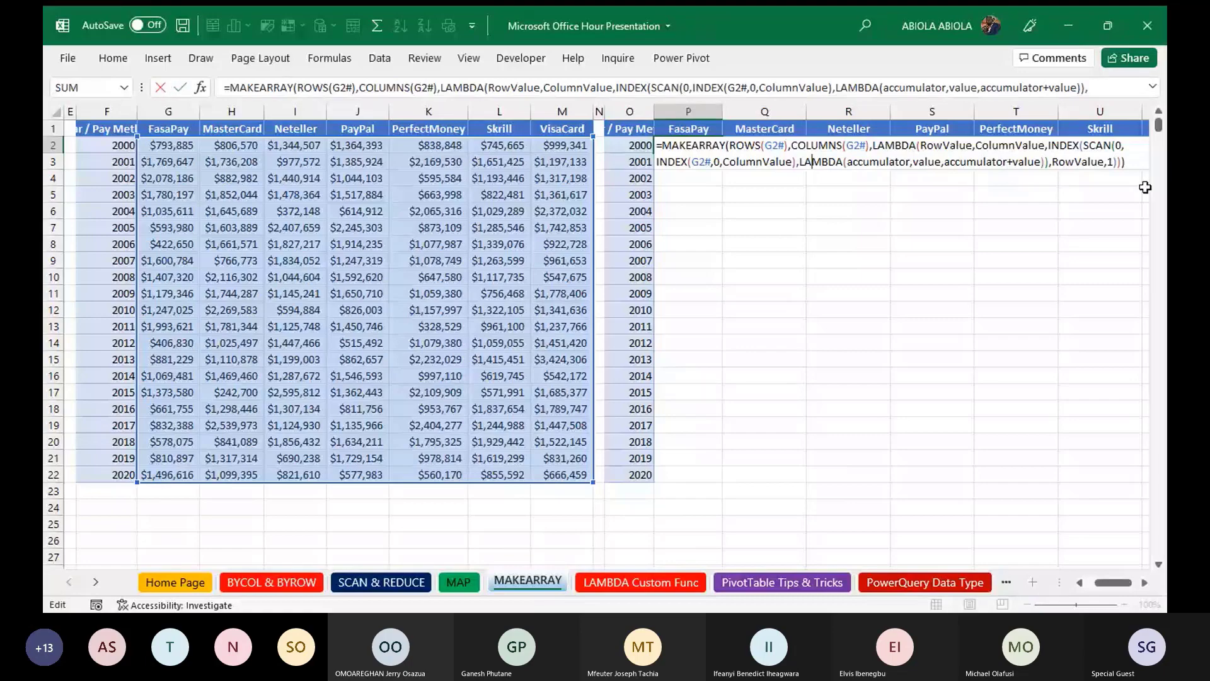
- Review the accumulator LAMBDA inside SCAN and the outer INDEX's RowValue and 1 arguments
drag(1045, 162, 800, 162)
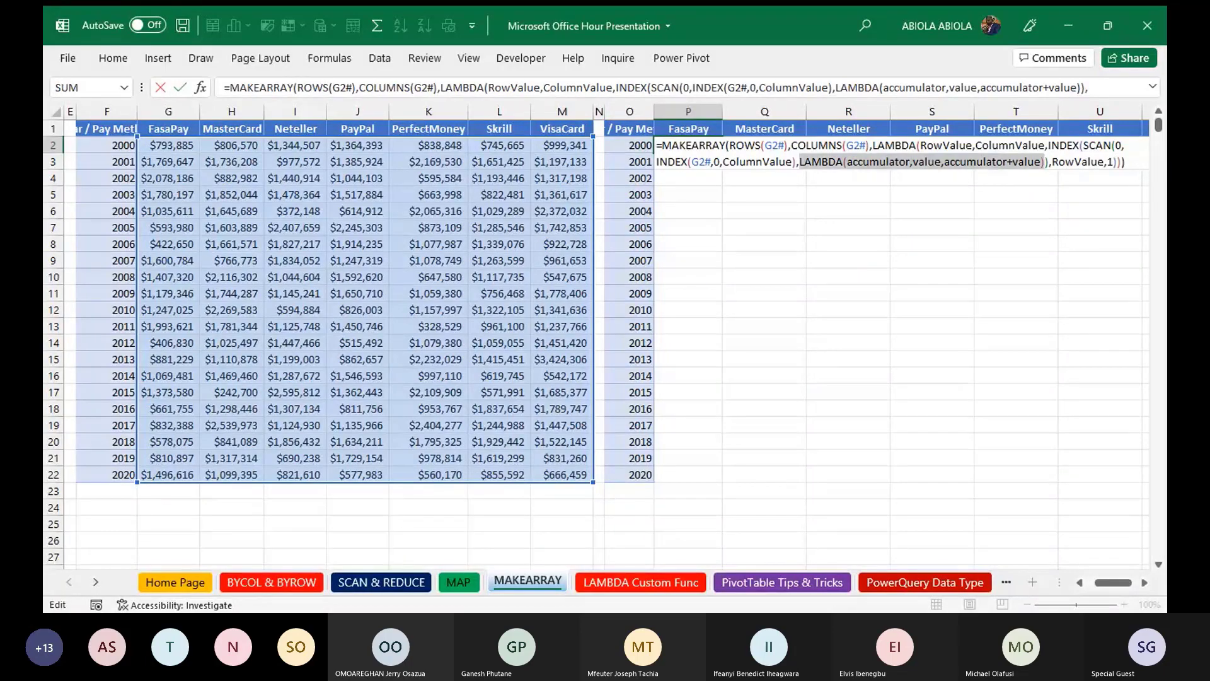
click(908, 155)
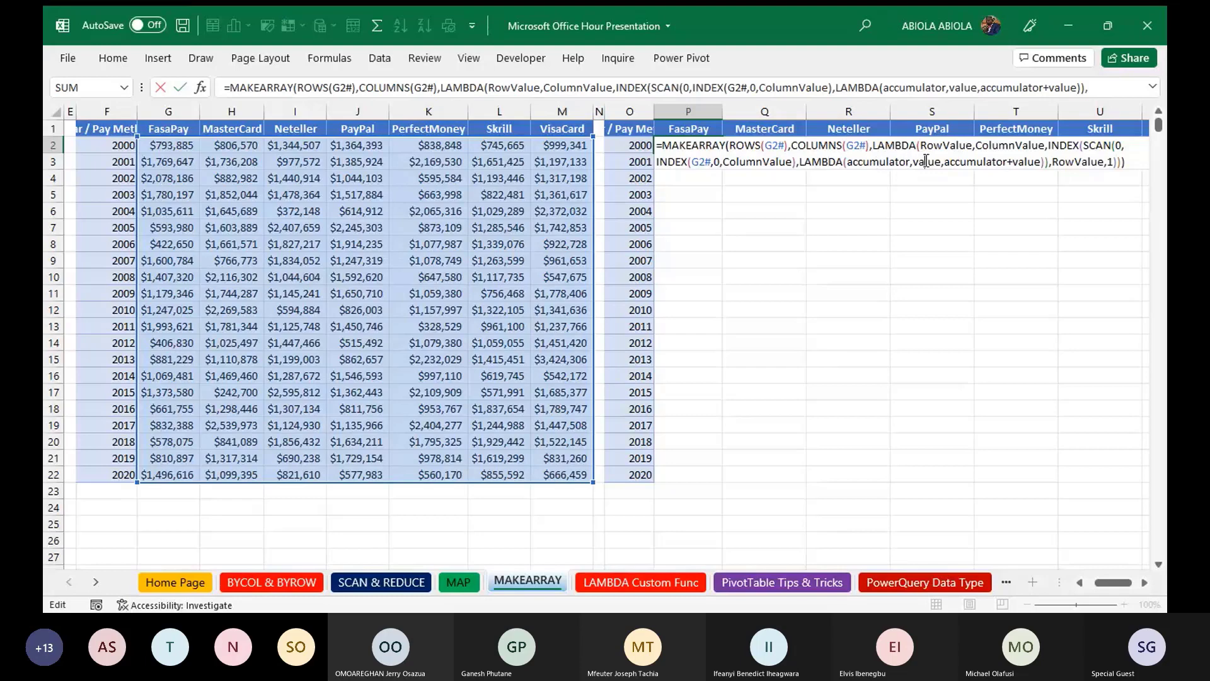
click(974, 162)
click(1034, 162)
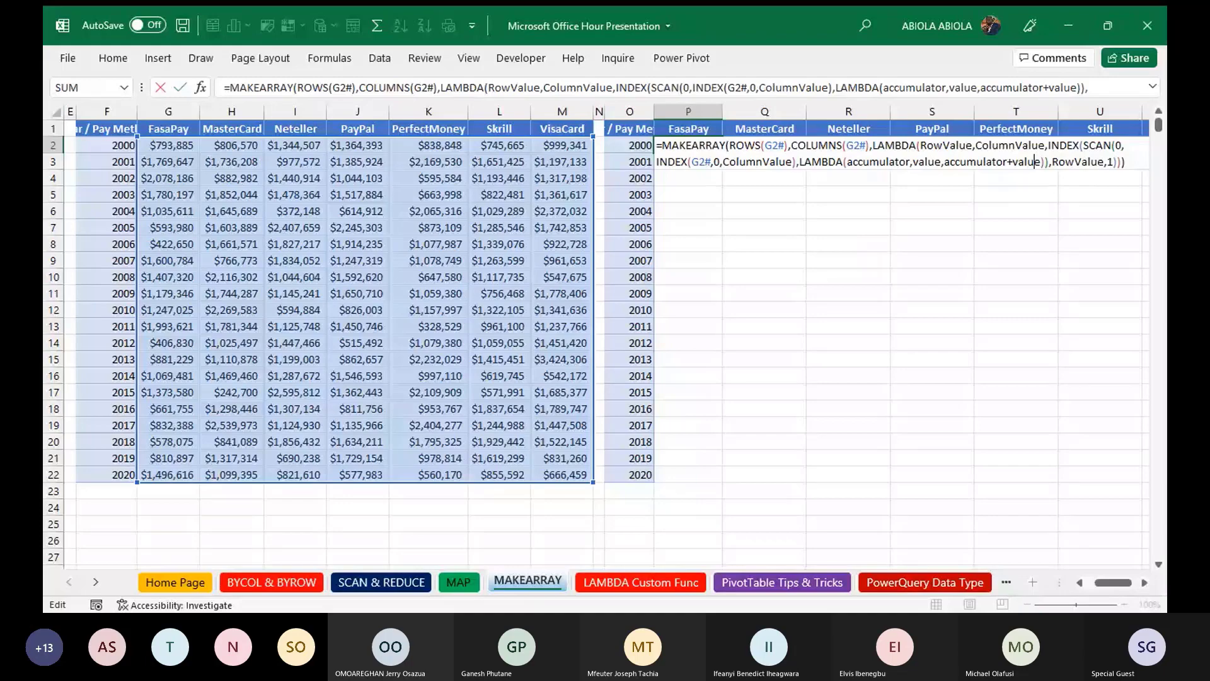
key(Right)
key(Right)
key(Right)
key(Right)
key(Right)
key(Right)
double_click(1096, 162)
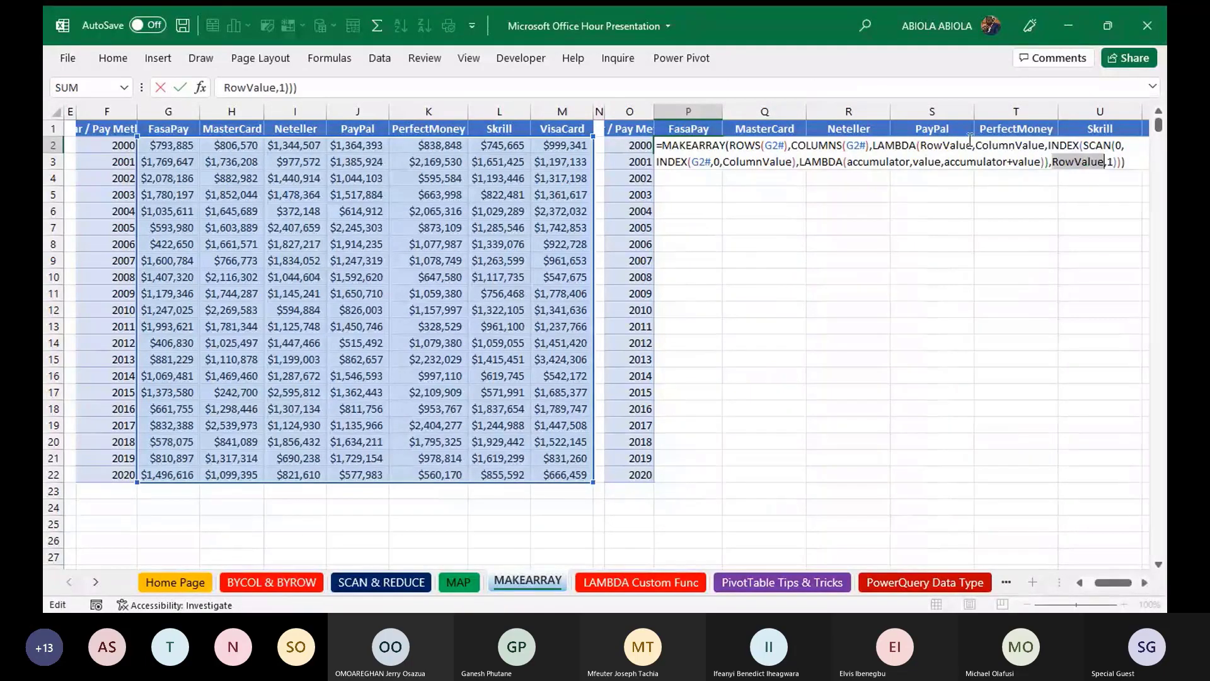
click(1066, 164)
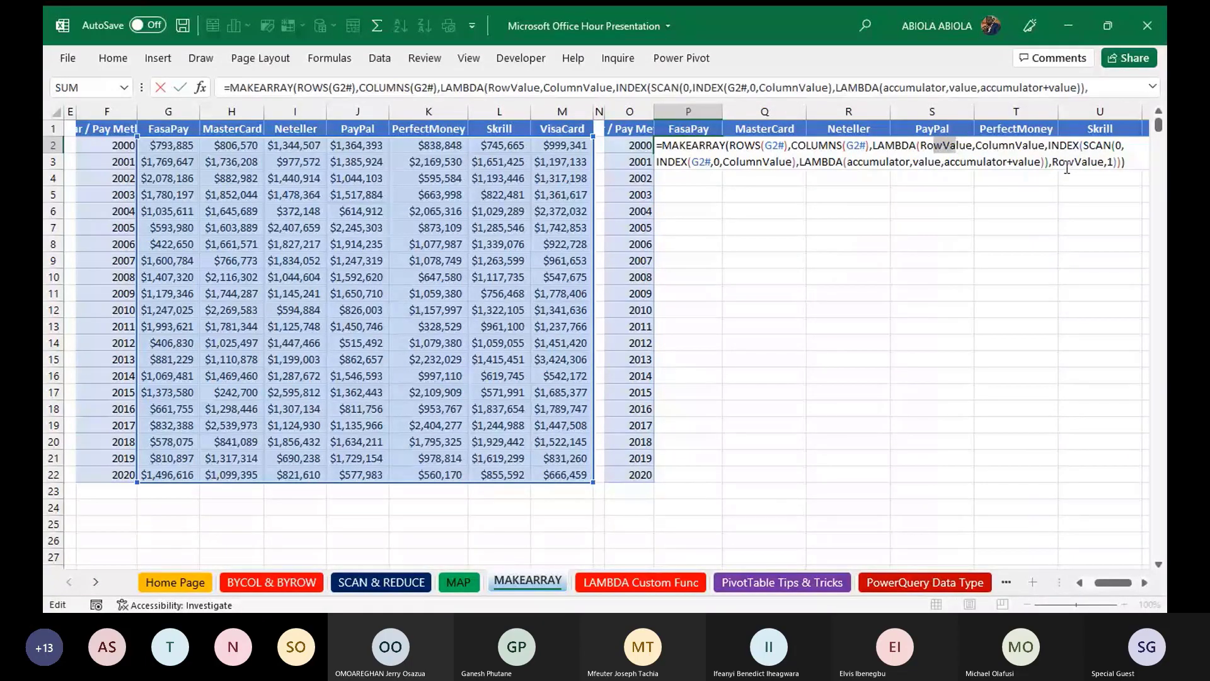
click(1113, 164)
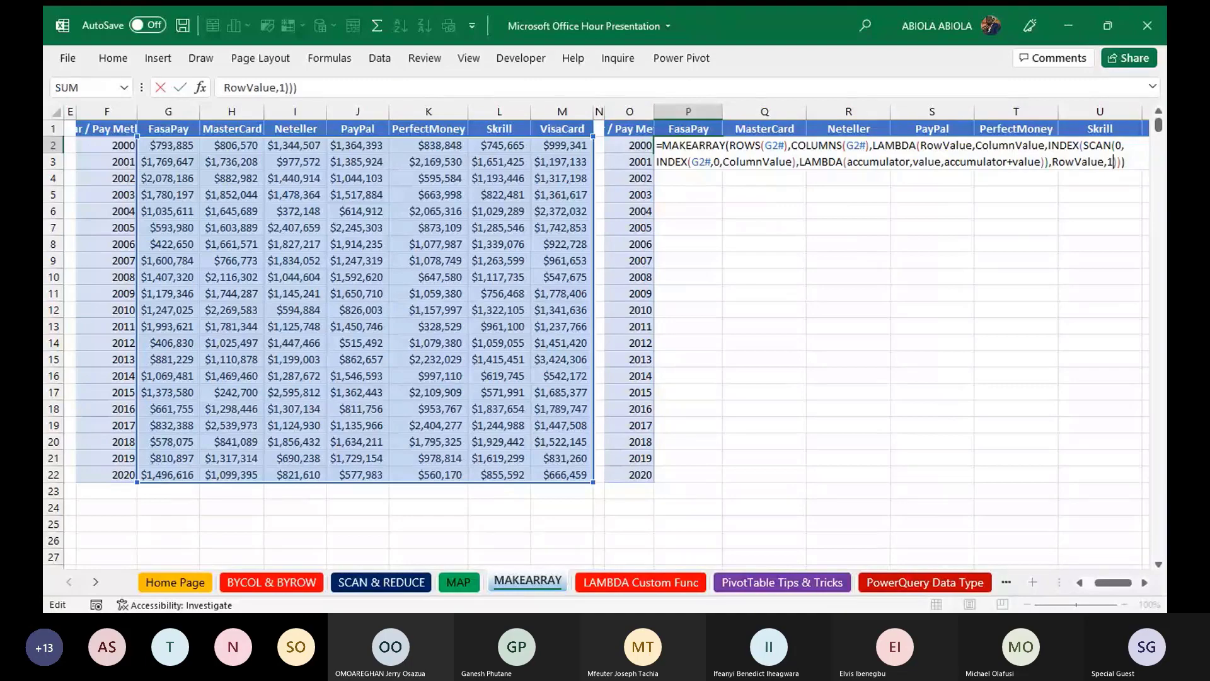
- Commit the MAKEARRAY formula in P2 and compare the source amounts for 2000 and 2001 with the spilled running totals
key(Return)
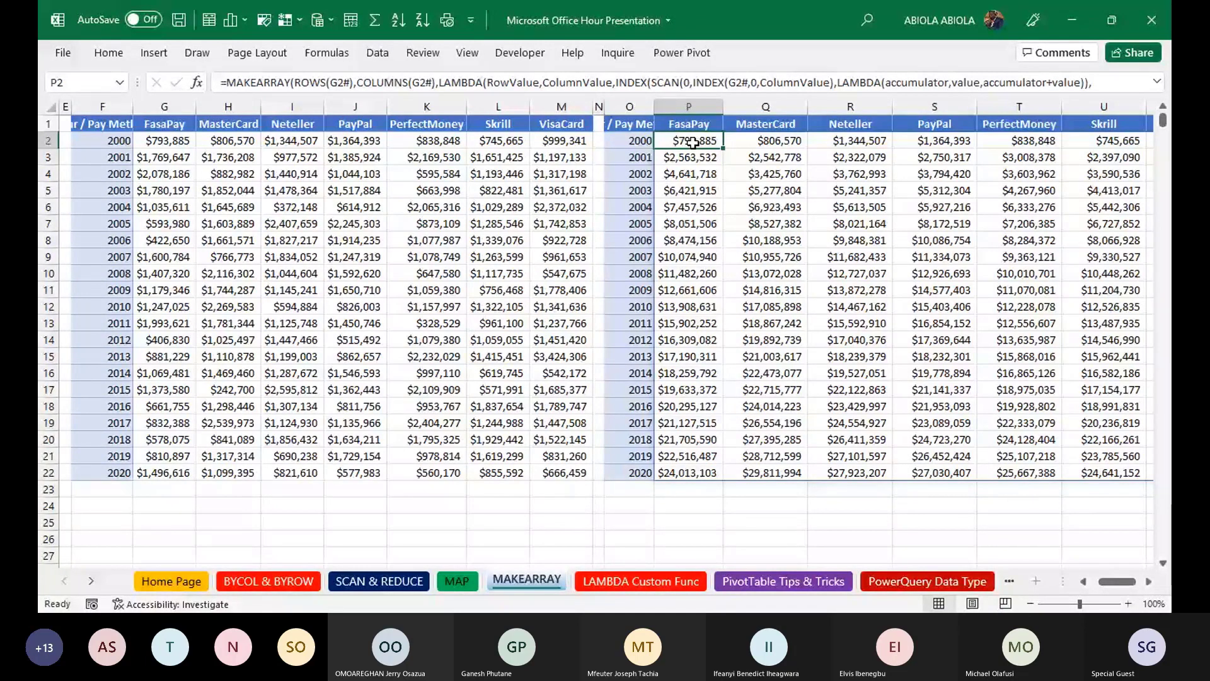
drag(165, 140, 163, 157)
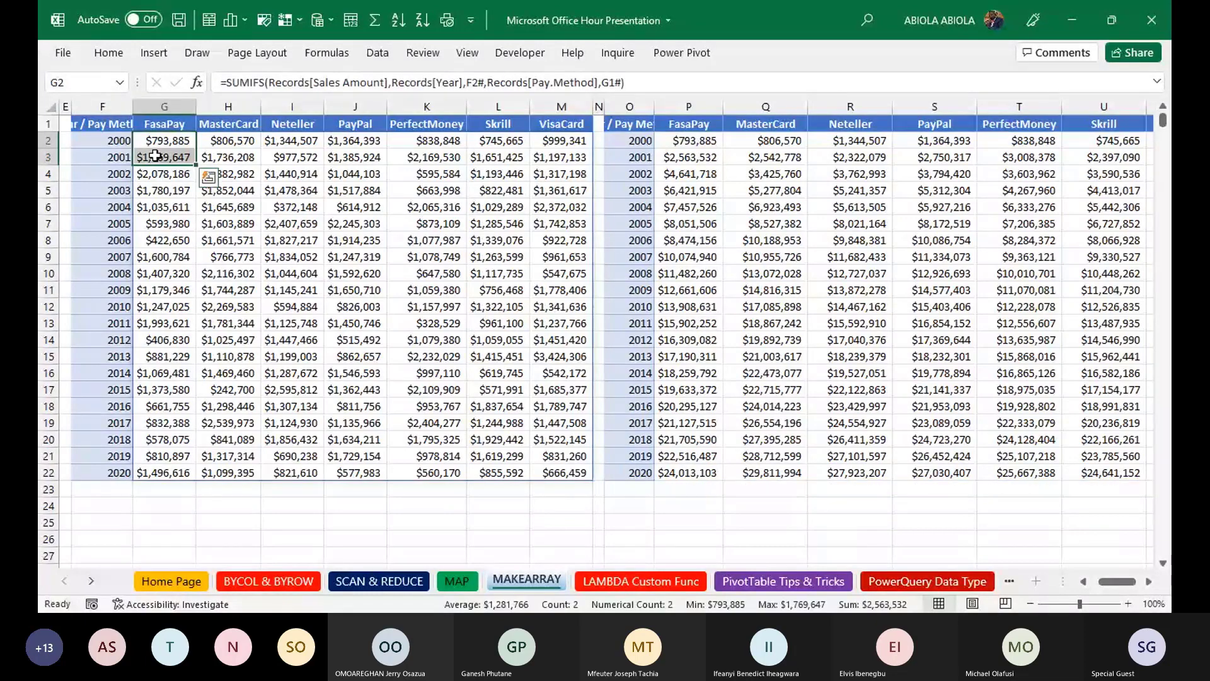
click(161, 141)
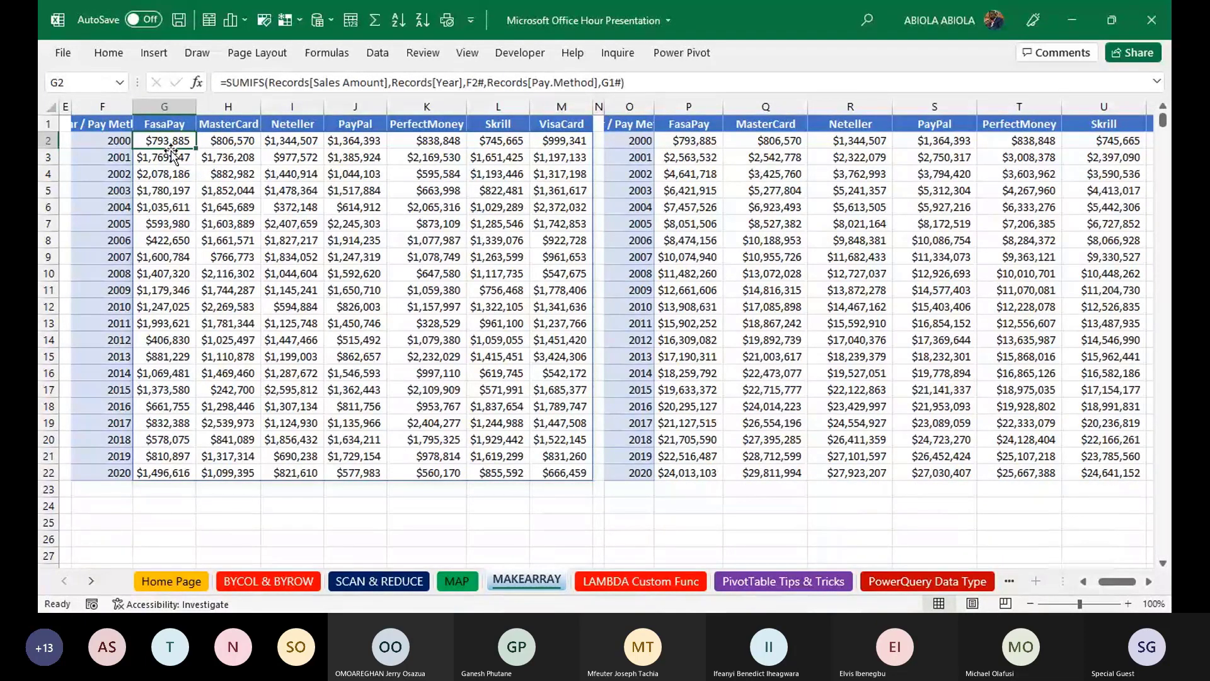
click(179, 156)
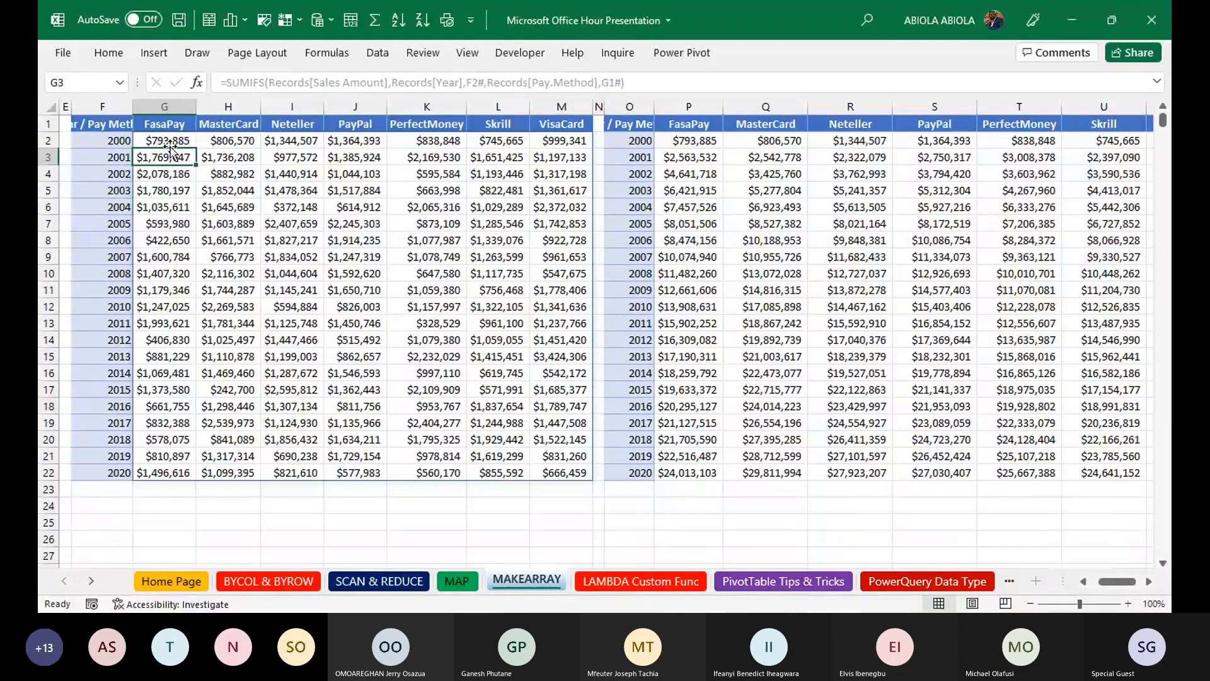
drag(165, 158, 164, 151)
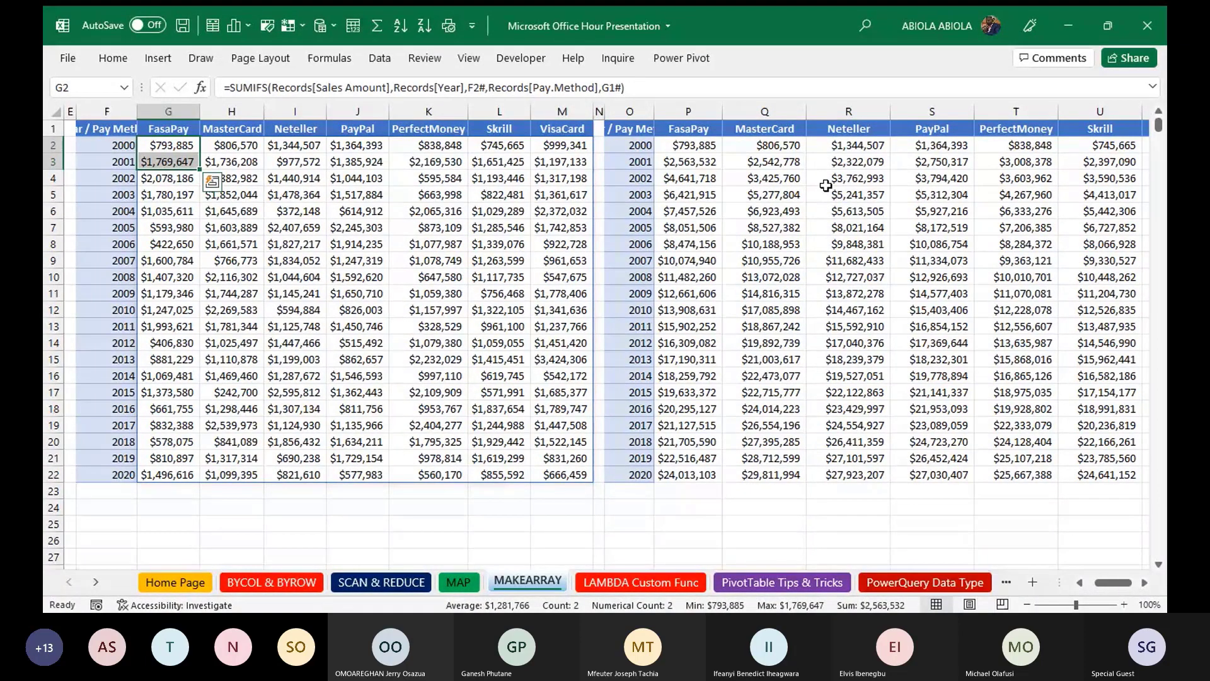
click(762, 166)
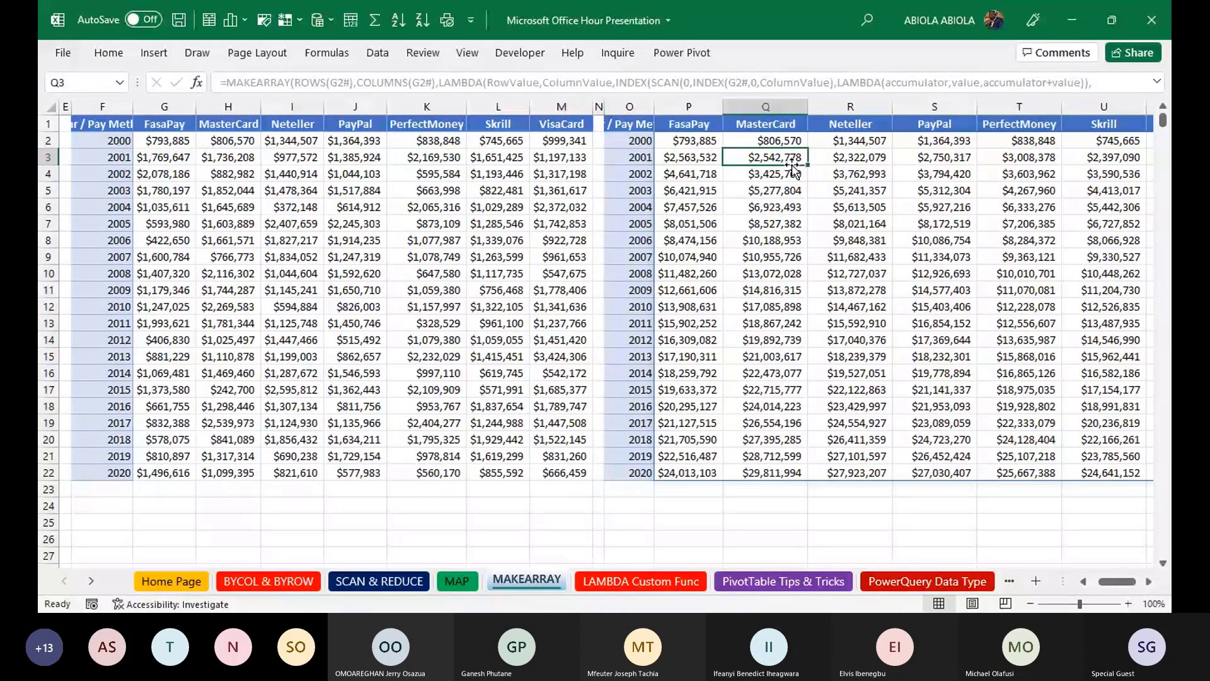
- Split P2's formula with line breaks before each LAMBDA, the outer INDEX and the final RowValue argument, and commit it
click(683, 137)
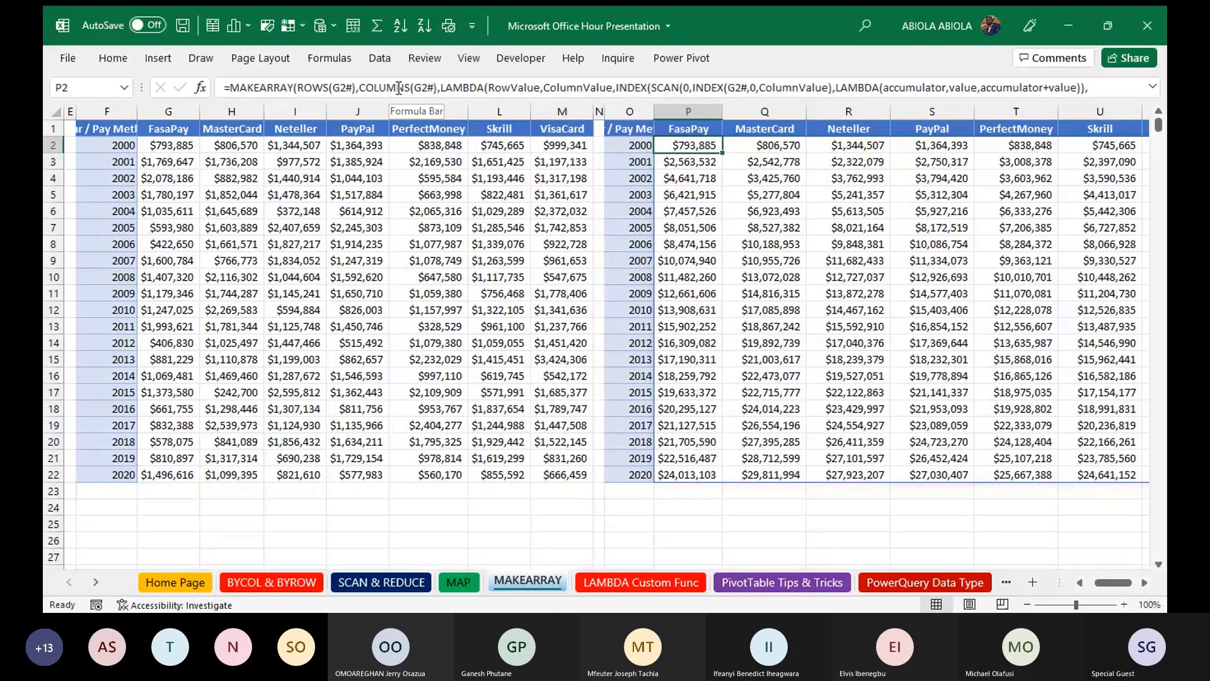
key(ctrl+shift+u)
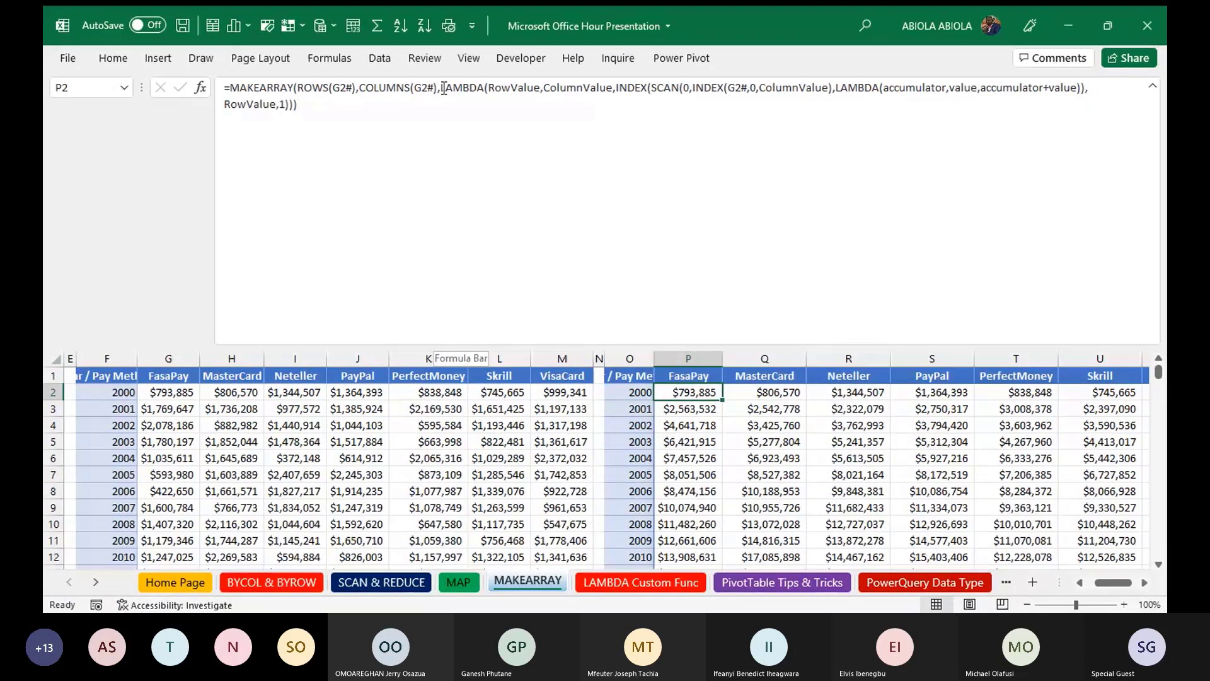
click(445, 89)
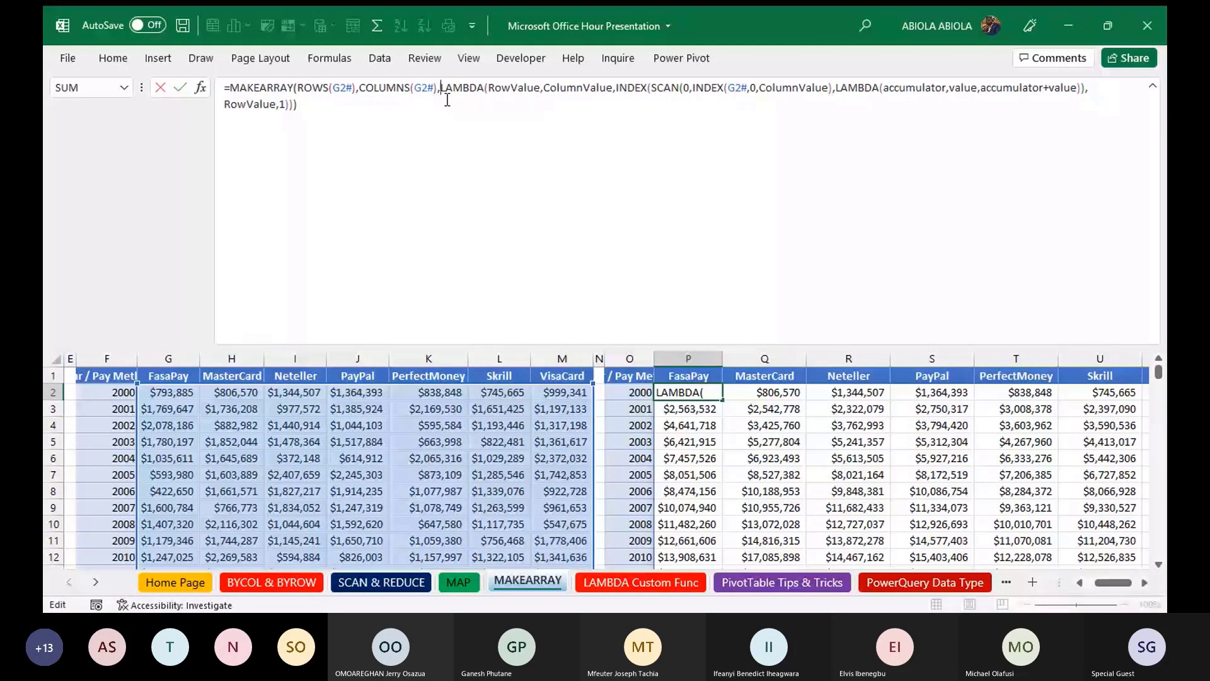
key(alt+Return)
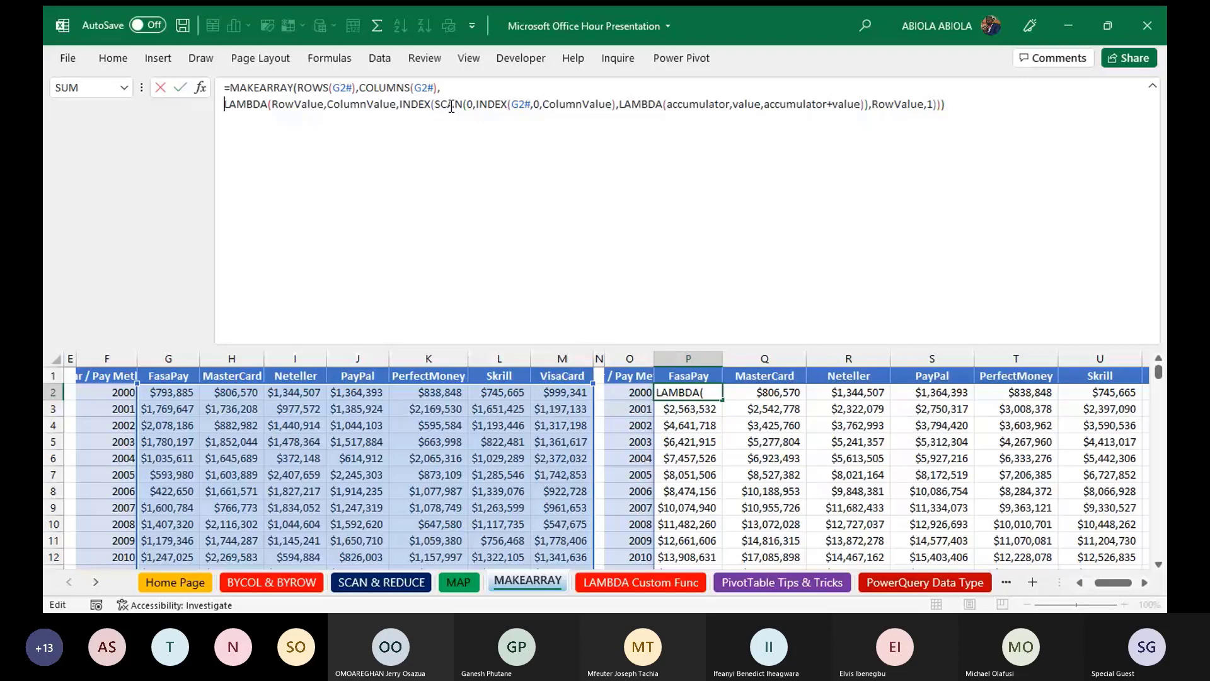
click(401, 105)
key(alt+Return)
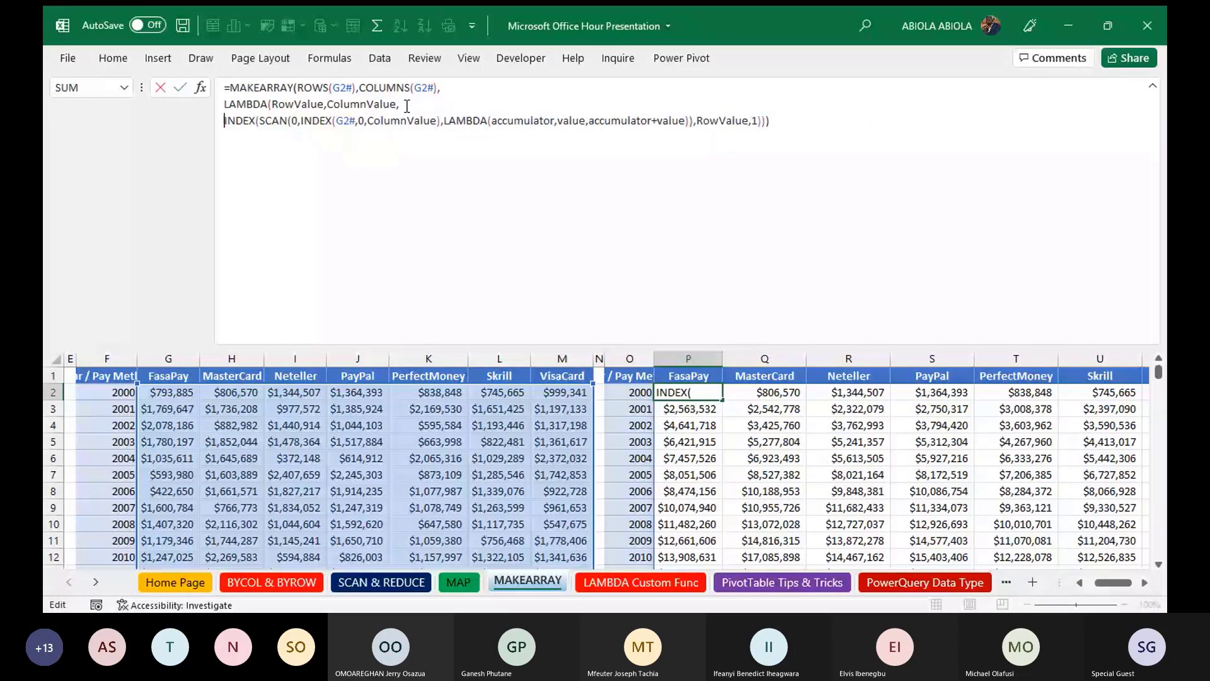
click(444, 121)
key(alt+Return)
click(476, 138)
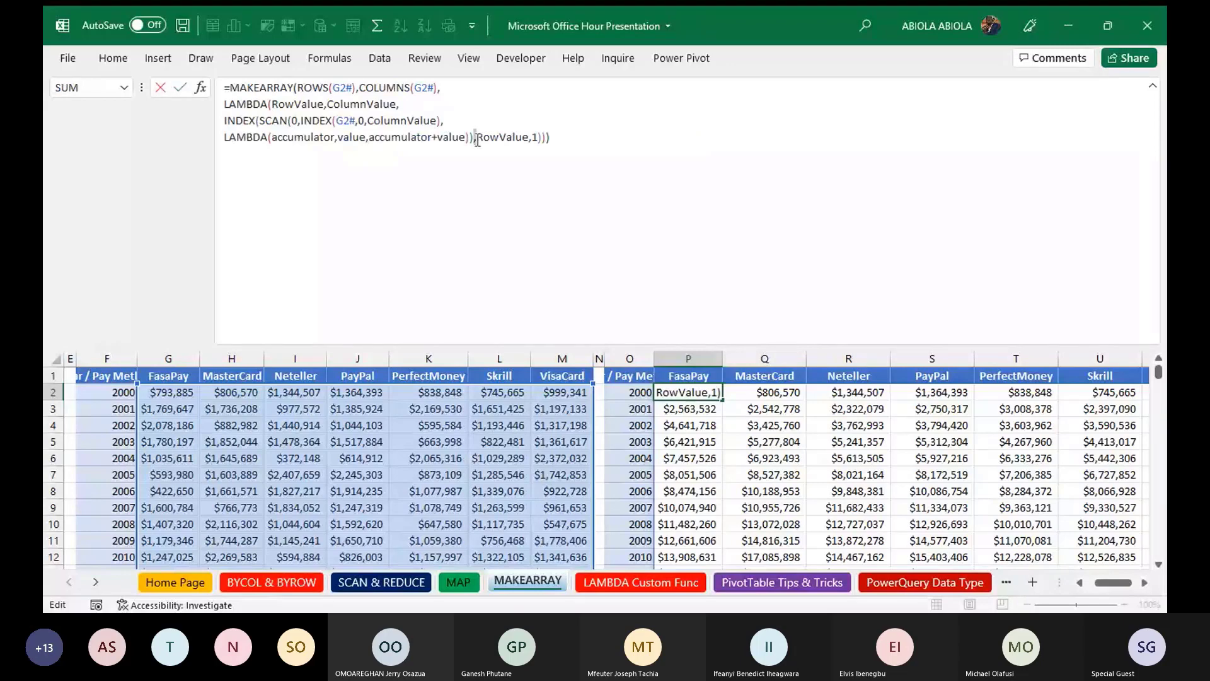
key(alt+Return)
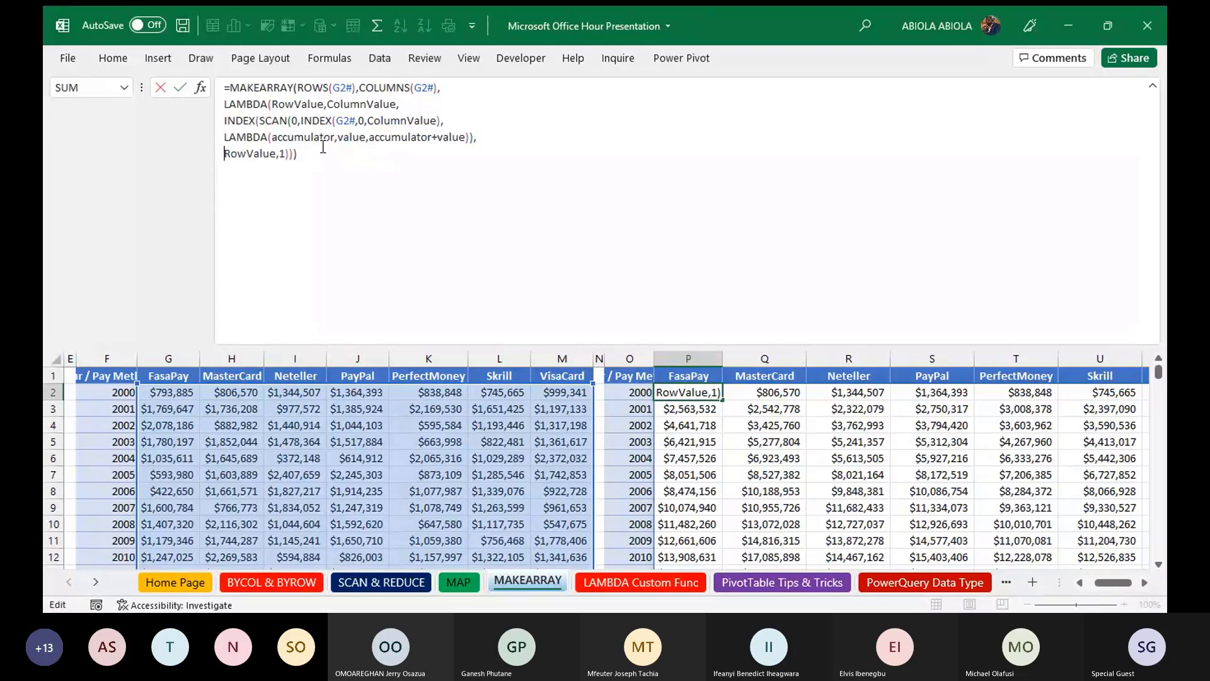
key(ctrl+Return)
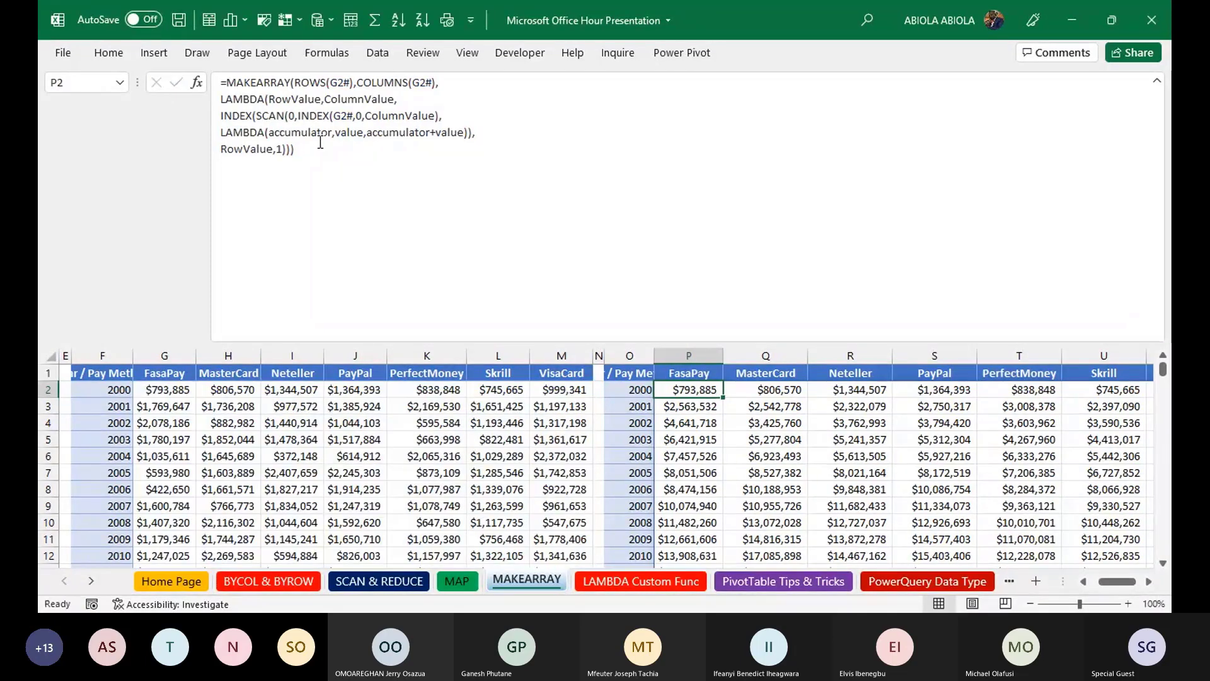
key(ctrl+shift+u)
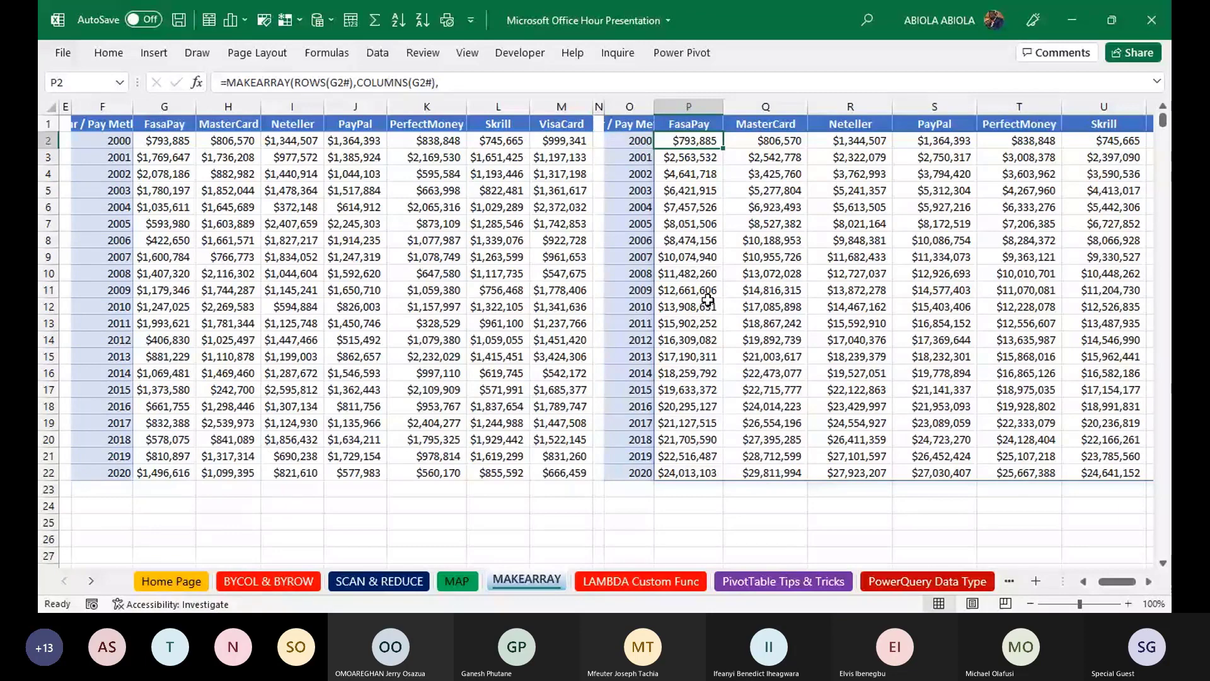
- Insert a PivotTable based on the Records table at cell Y1 of the MAKEARRAY sheet
key(ctrl+Right)
key(ctrl+Right)
key(Home)
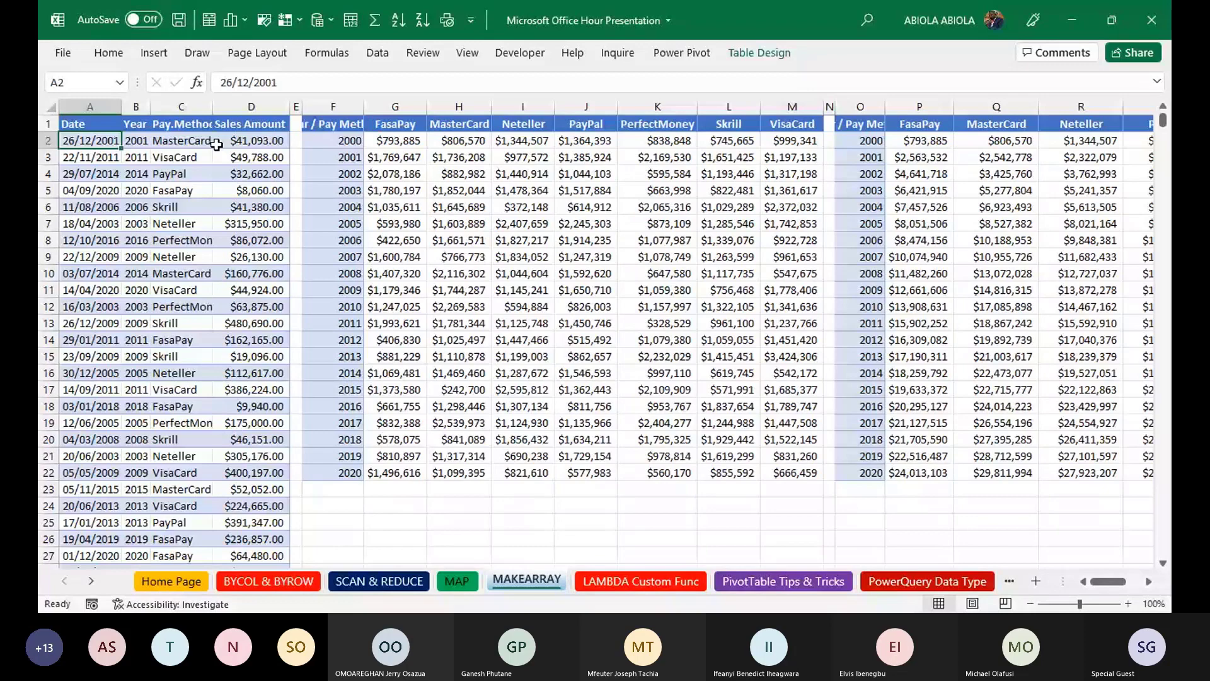
click(183, 157)
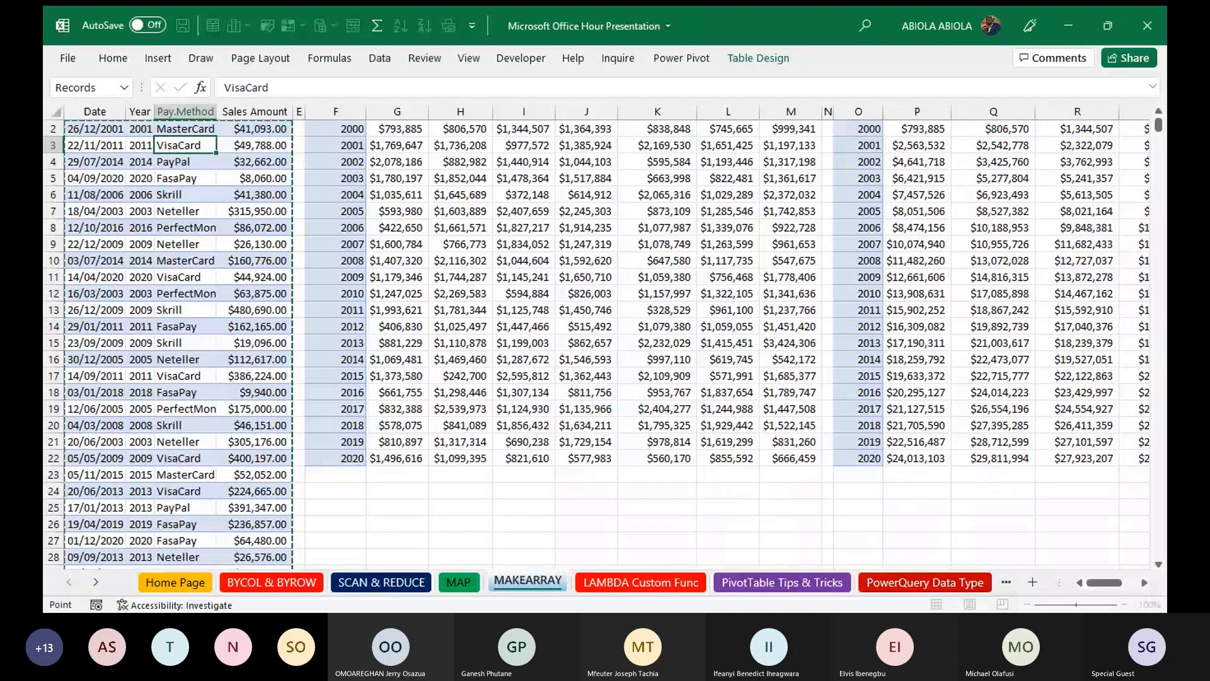
scroll(533, 162, up, 1)
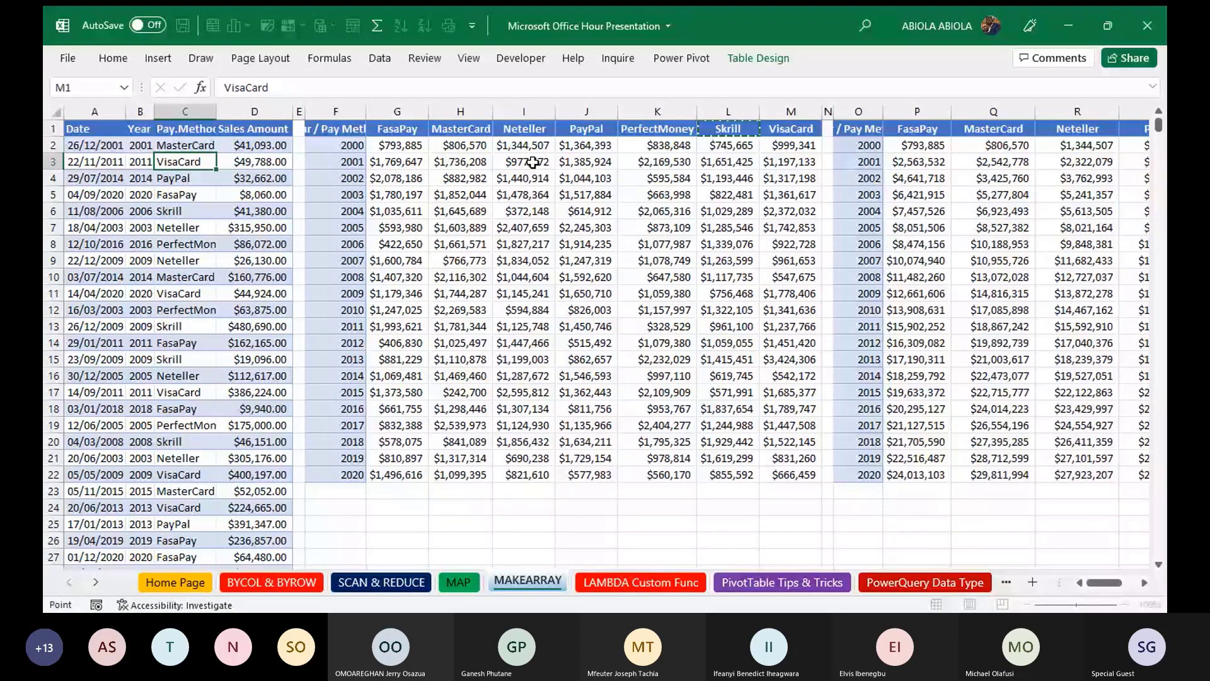
key(Right)
key(Right)
key(Right)
key(Right)
key(Right)
key(Right)
key(Right)
key(Right)
key(Right)
key(Right)
key(Right)
key(Right)
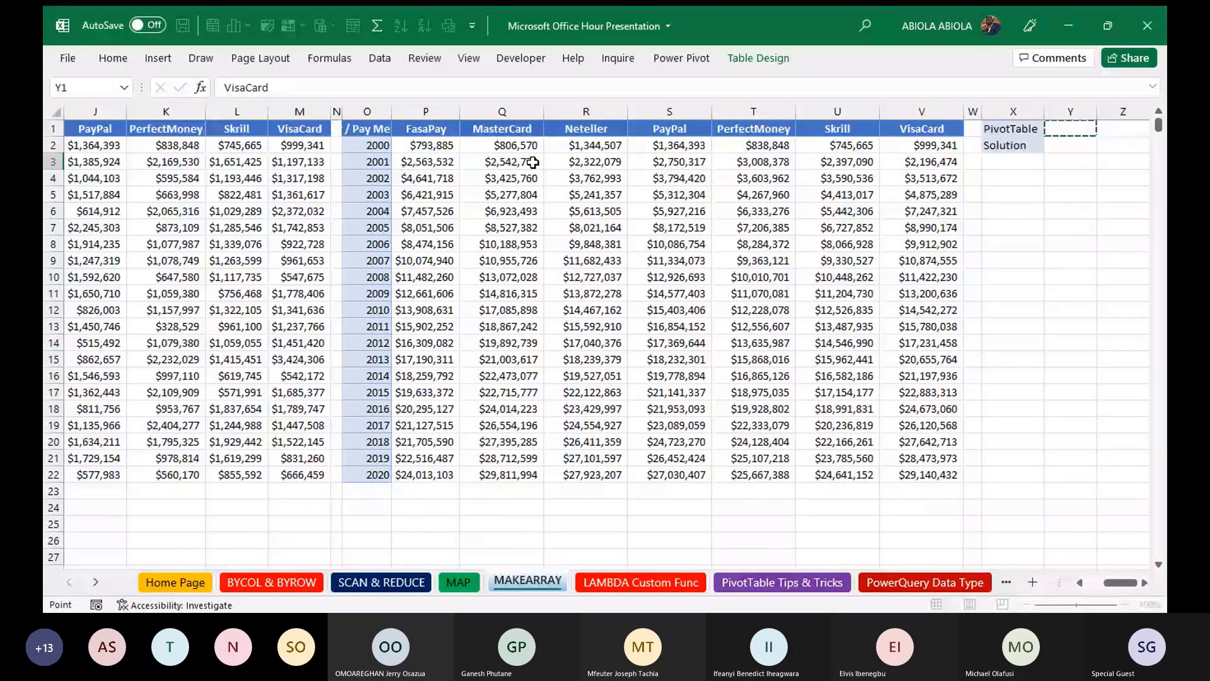
key(Return)
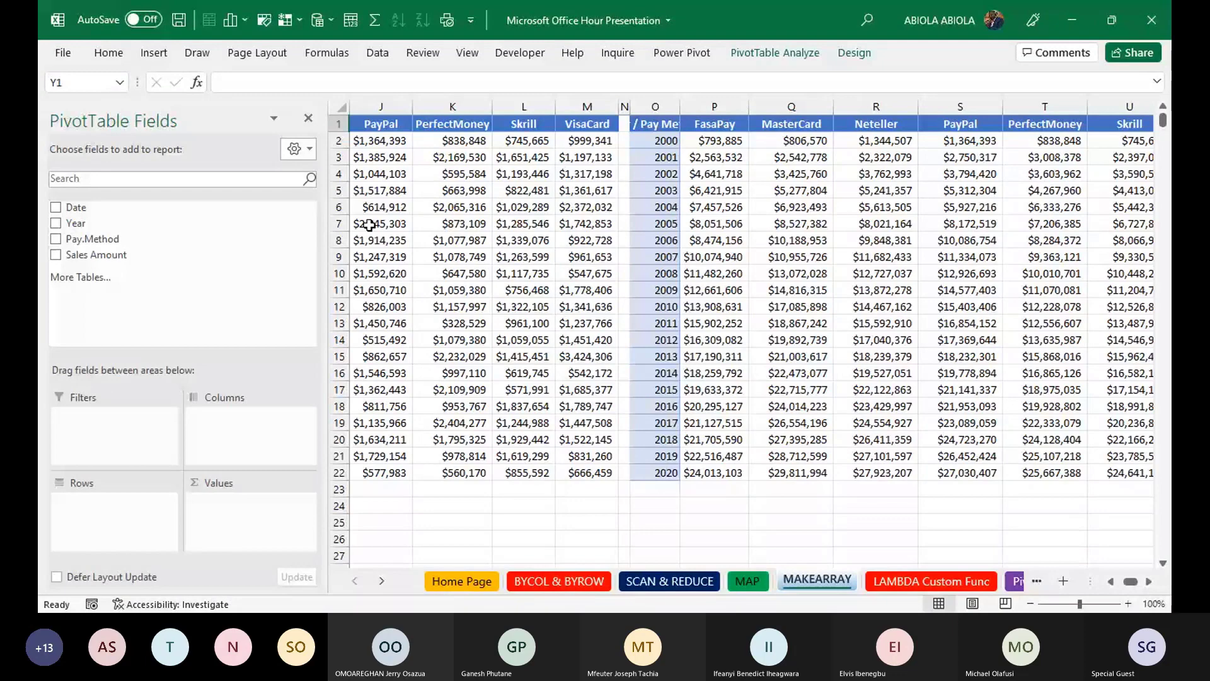
- Lay out the PivotTable with Year in rows, Pay.Method in columns and Sales Amount summed in values
click(1149, 581)
click(1150, 582)
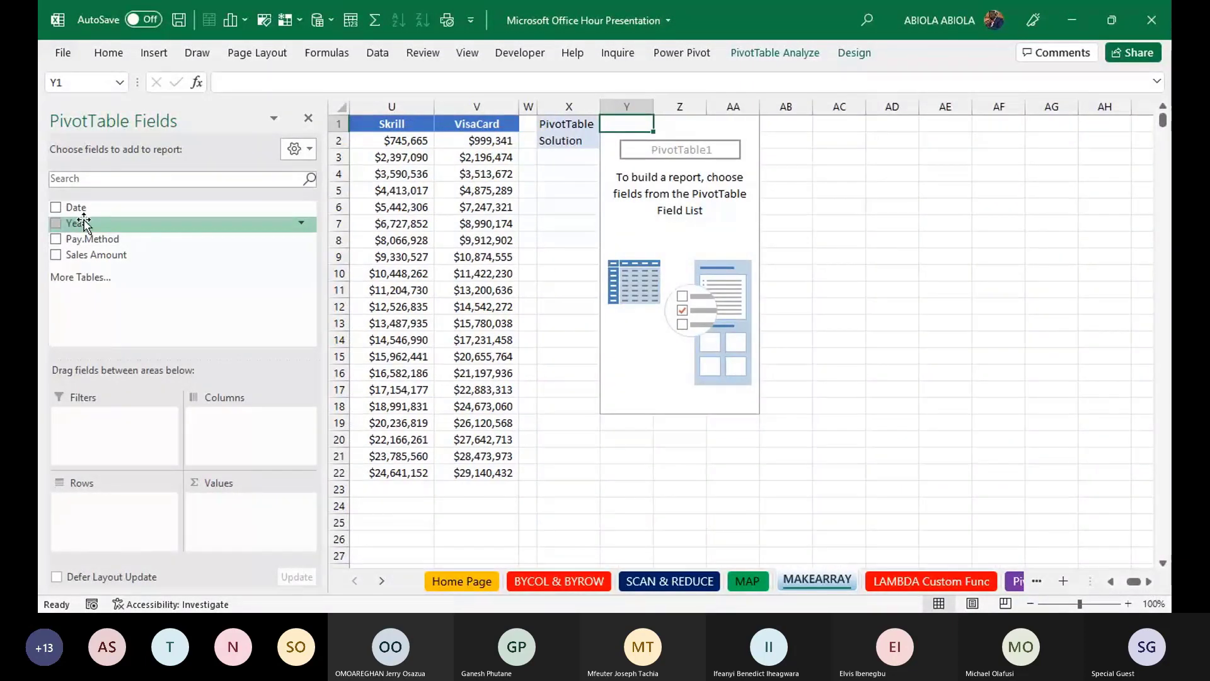
drag(73, 223, 84, 512)
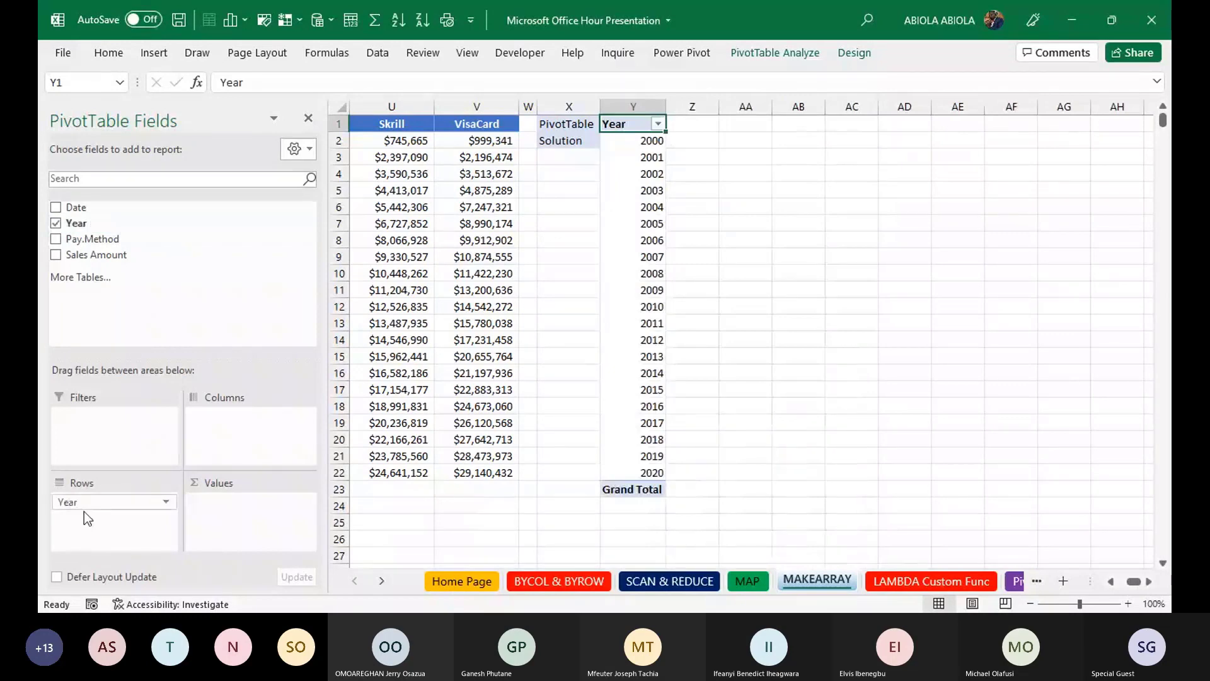
drag(89, 239, 246, 435)
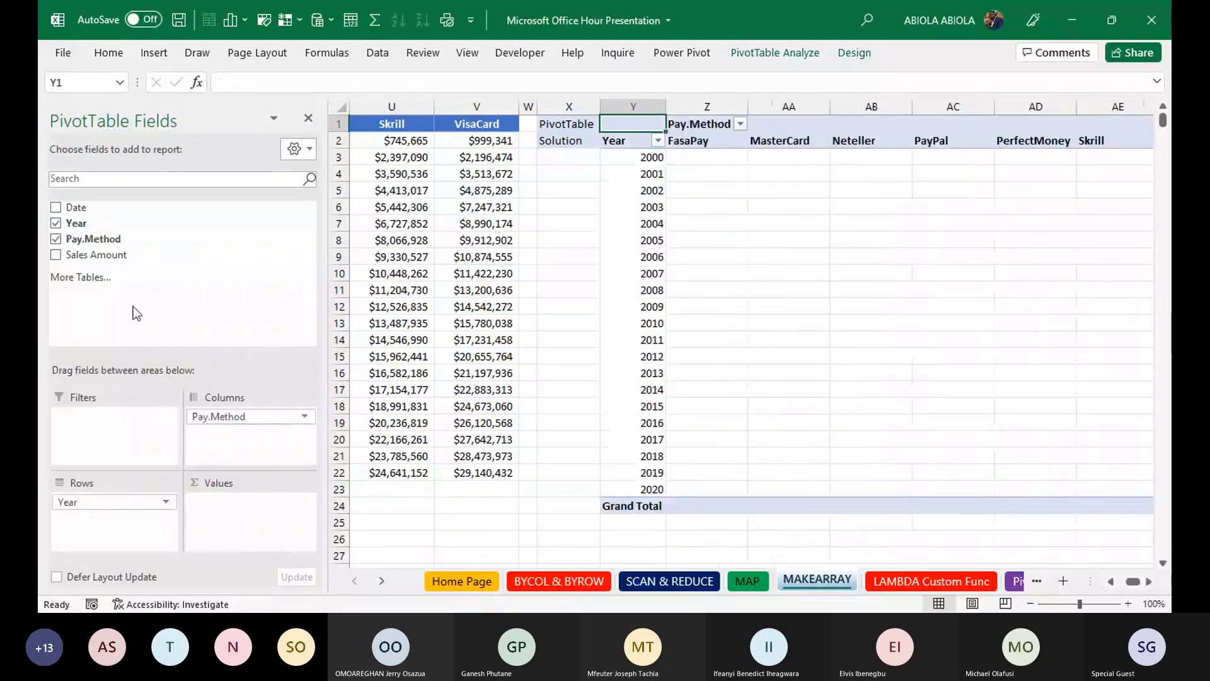
drag(76, 255, 294, 531)
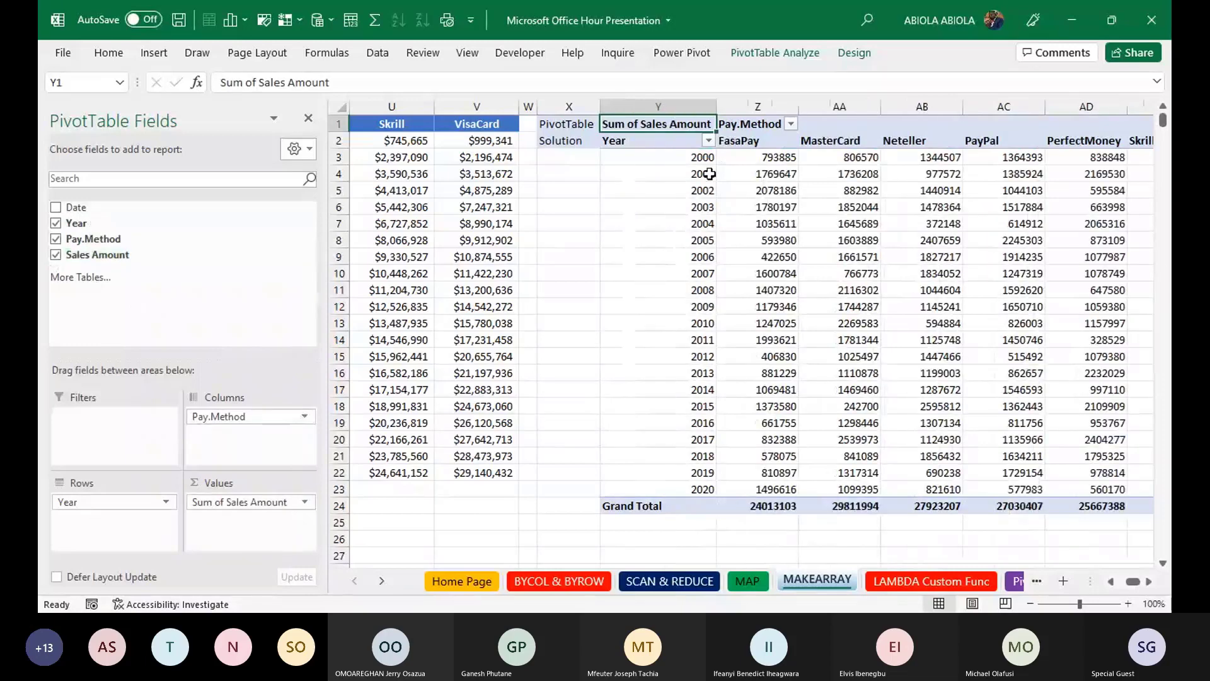
- Select the FasaPay amount for 2000 in the PivotTable and hide the field list
mouse_move(721, 176)
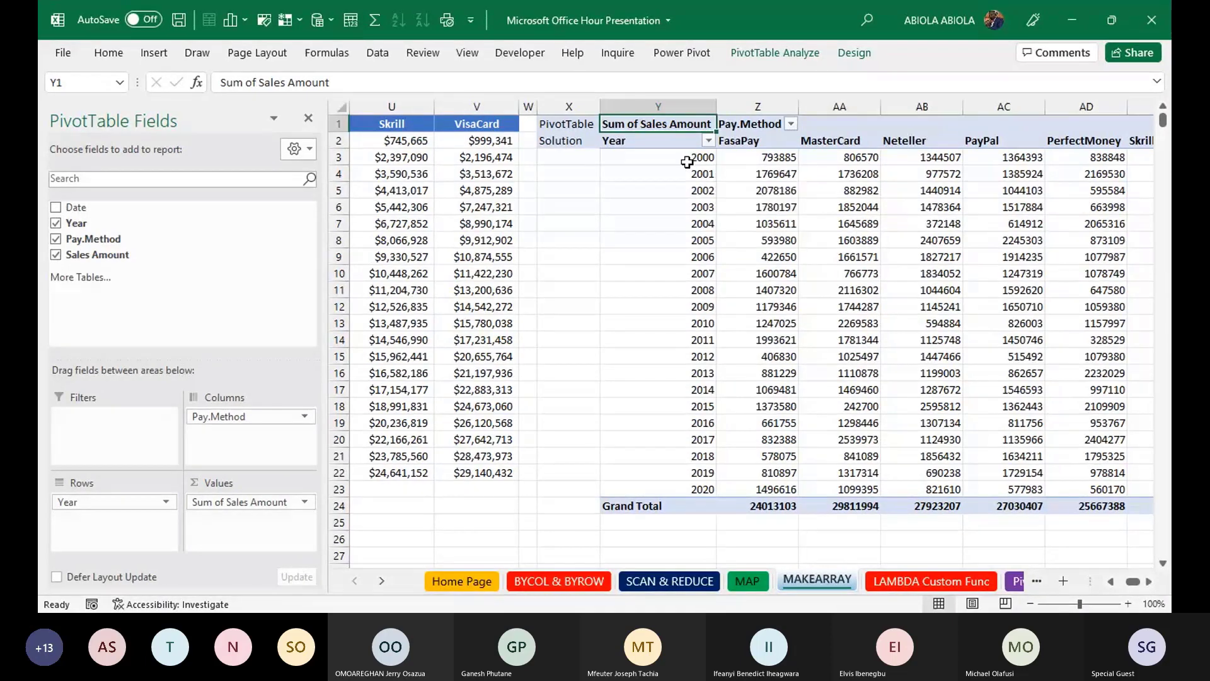
click(687, 163)
click(739, 163)
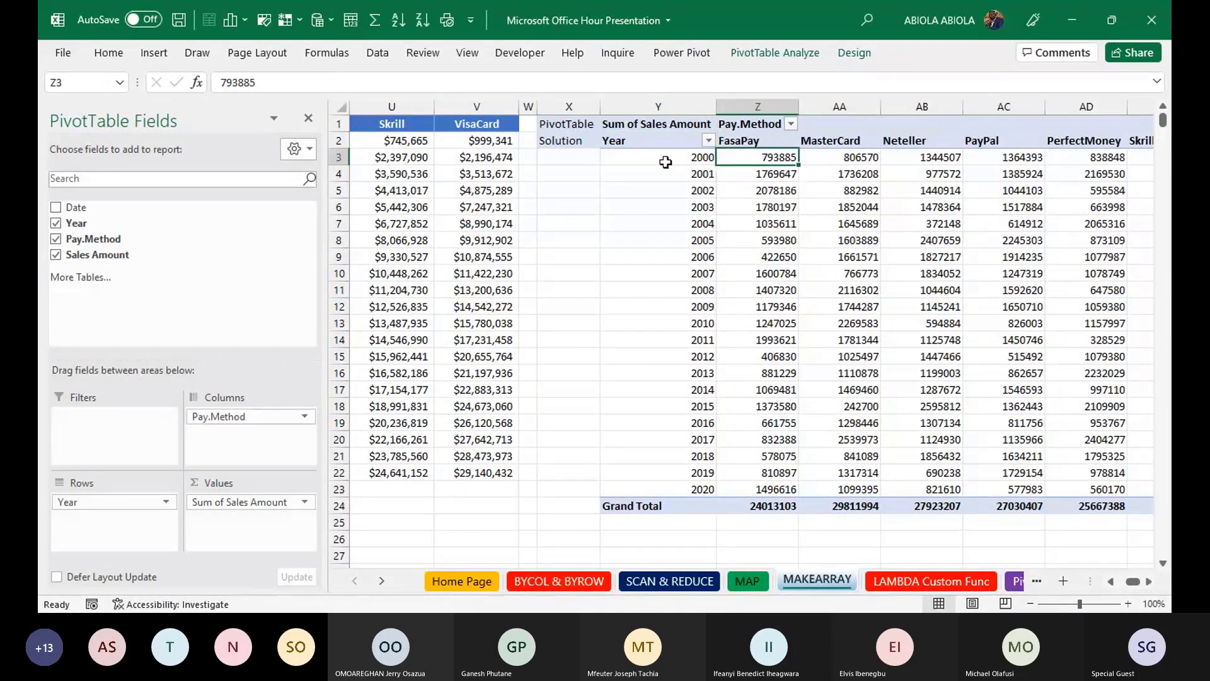
click(308, 118)
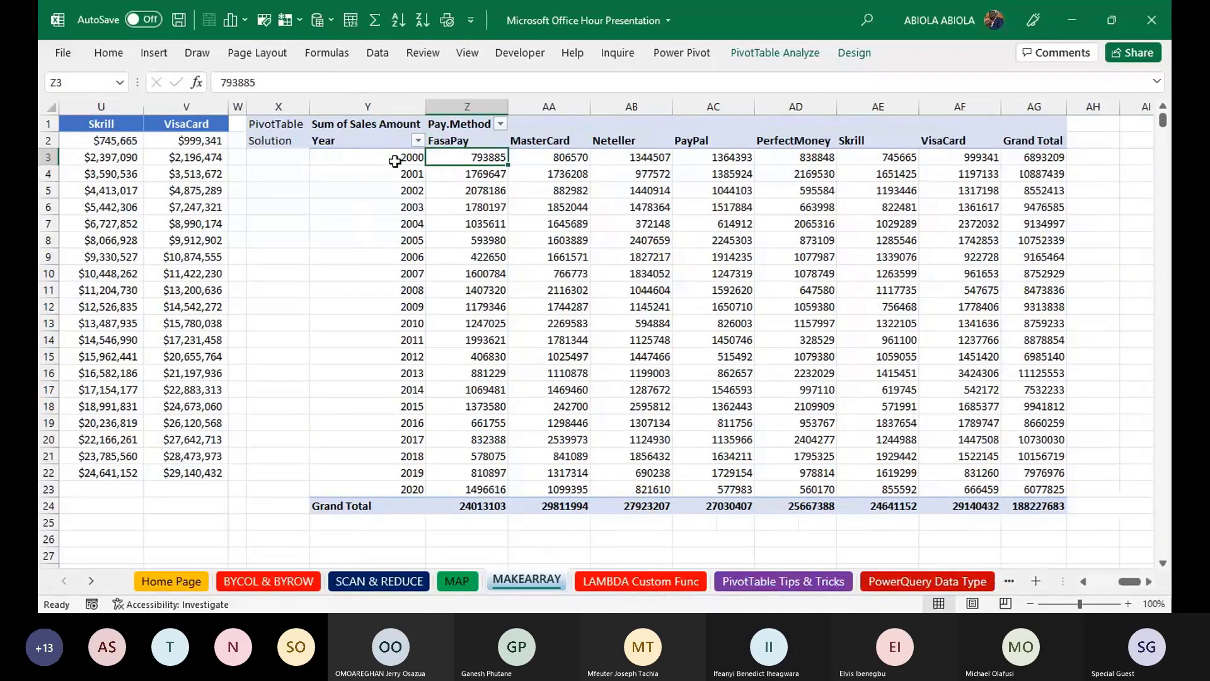
- Examine the SUMIFS sales amounts from G2 alongside the MAKEARRAY running totals from P2
click(252, 271)
key(ctrl+Left)
key(ctrl+Left)
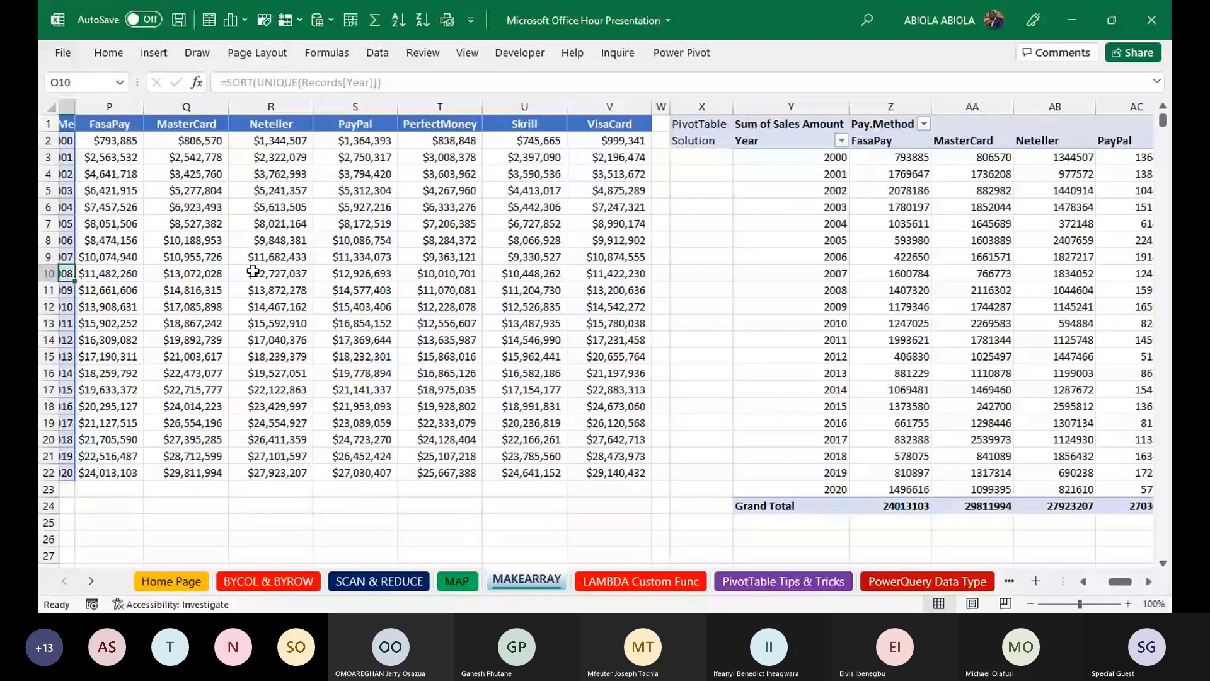
key(ctrl+Left)
key(ctrl+Left)
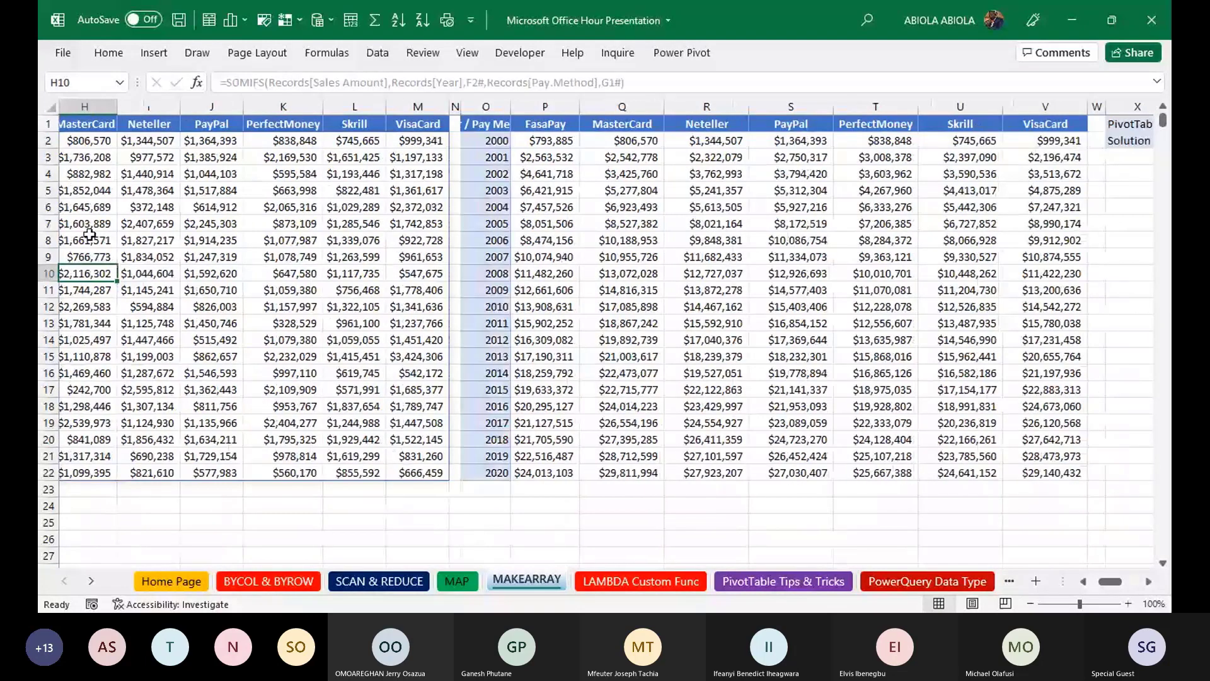
key(Left)
key(Left)
key(Left)
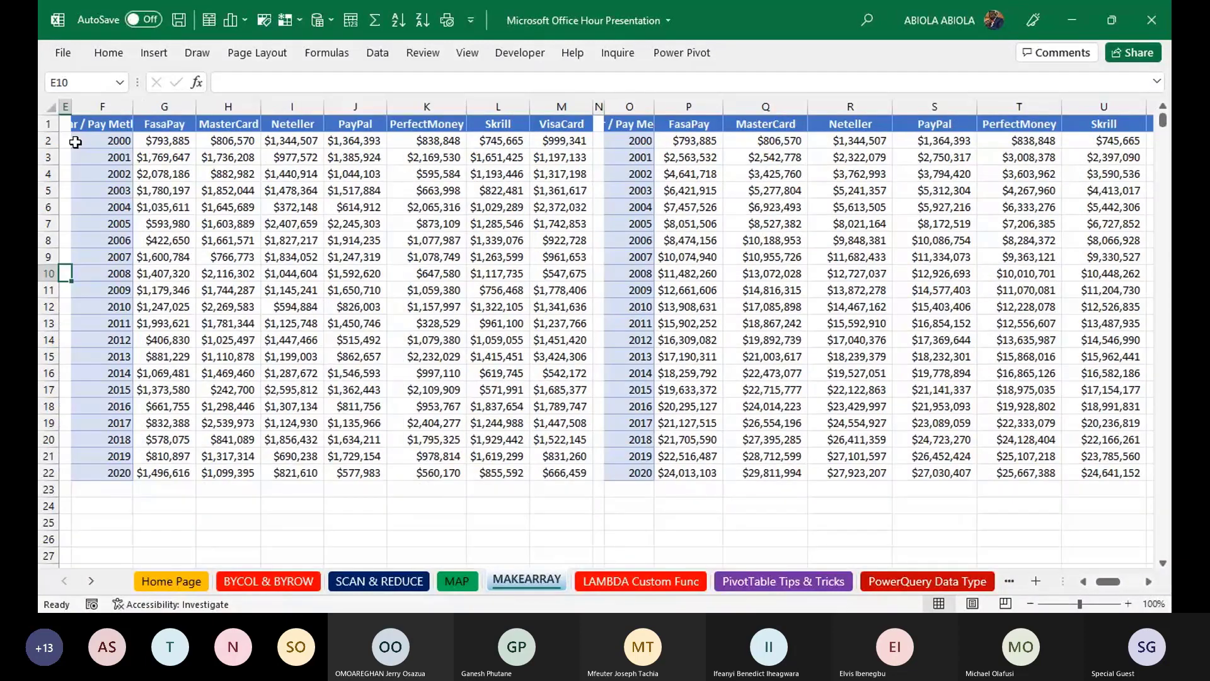
drag(164, 141, 498, 341)
drag(675, 149, 1080, 394)
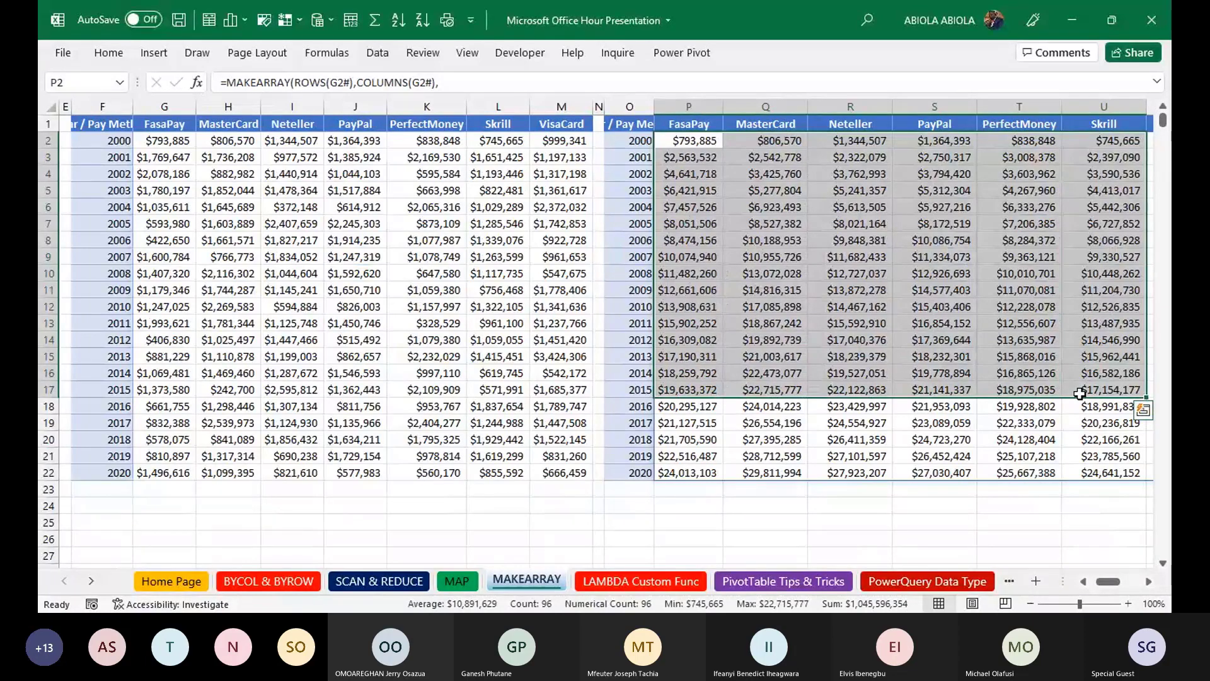
- Return to the PivotTable and select the MasterCard amount for 2000 in cell AA3
key(Right)
key(Right)
key(Right)
key(Right)
key(Right)
key(Right)
key(Right)
key(Right)
key(Right)
key(Right)
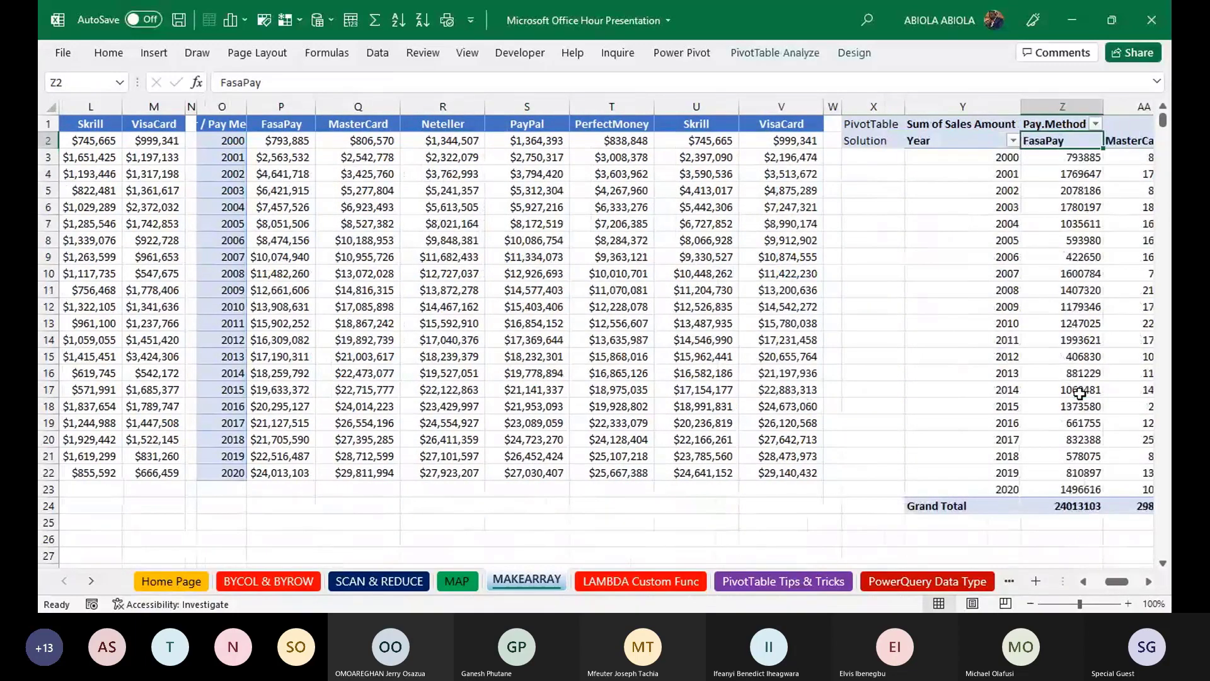
key(Right)
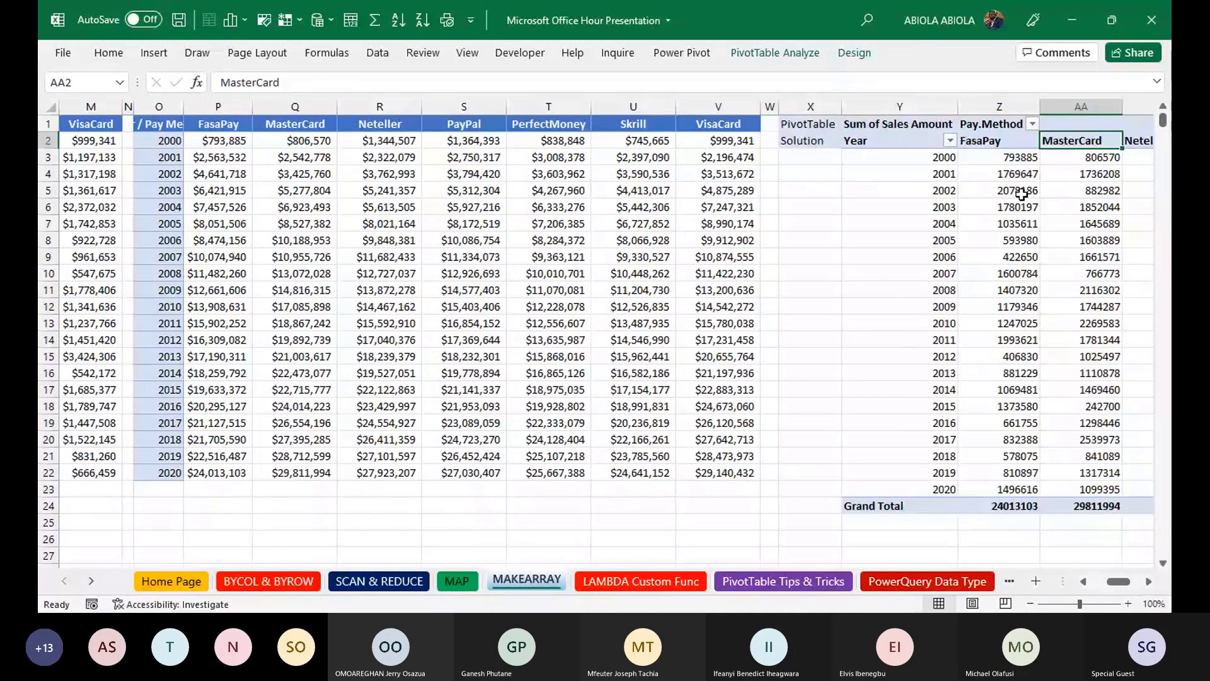
key(Right)
key(Right)
key(Right)
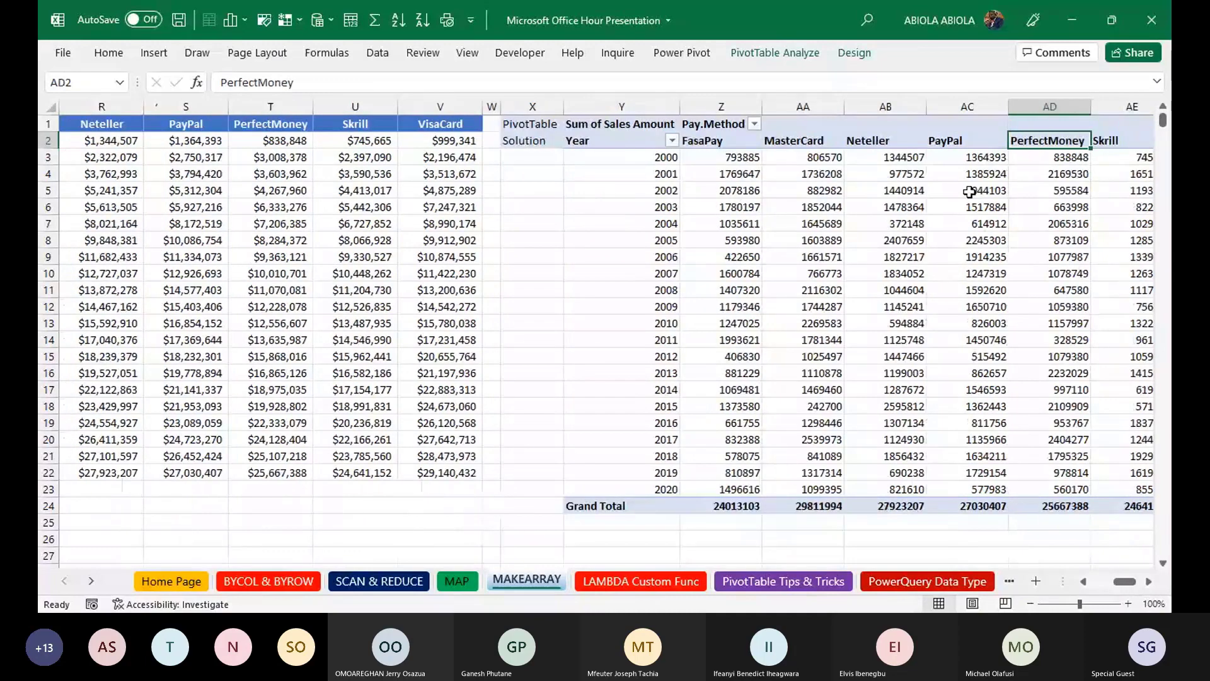
click(811, 159)
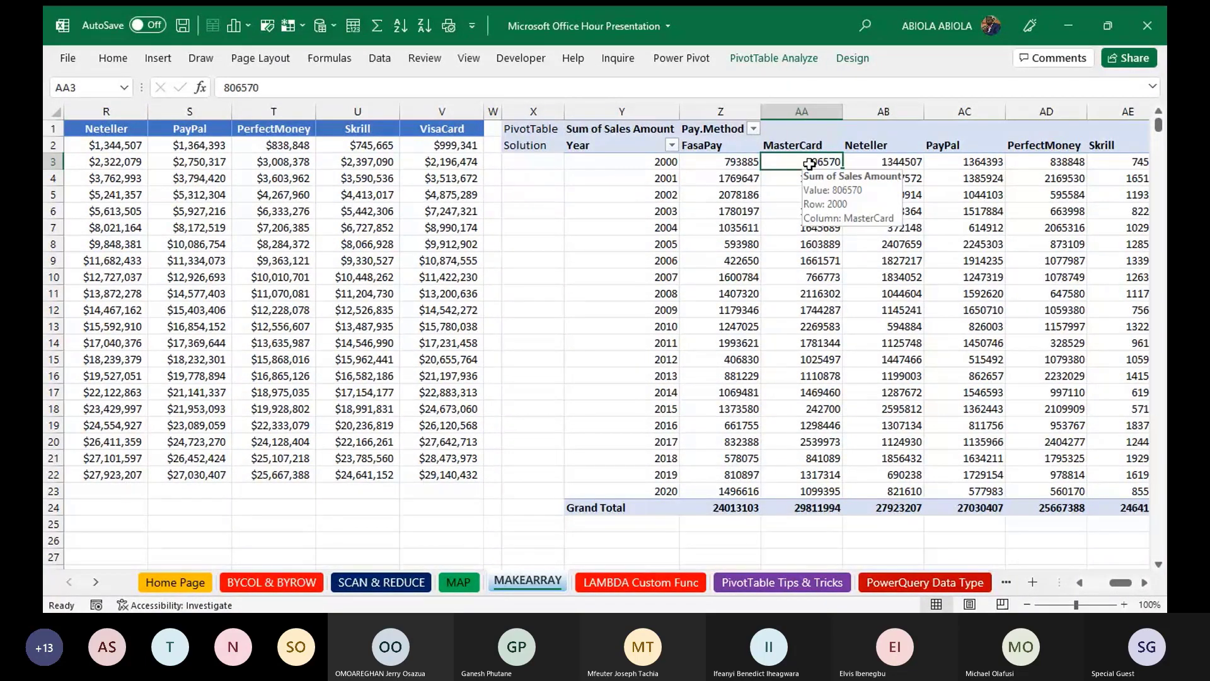
- Show the PivotTable's sales amounts as a running total by Year
right_click(786, 162)
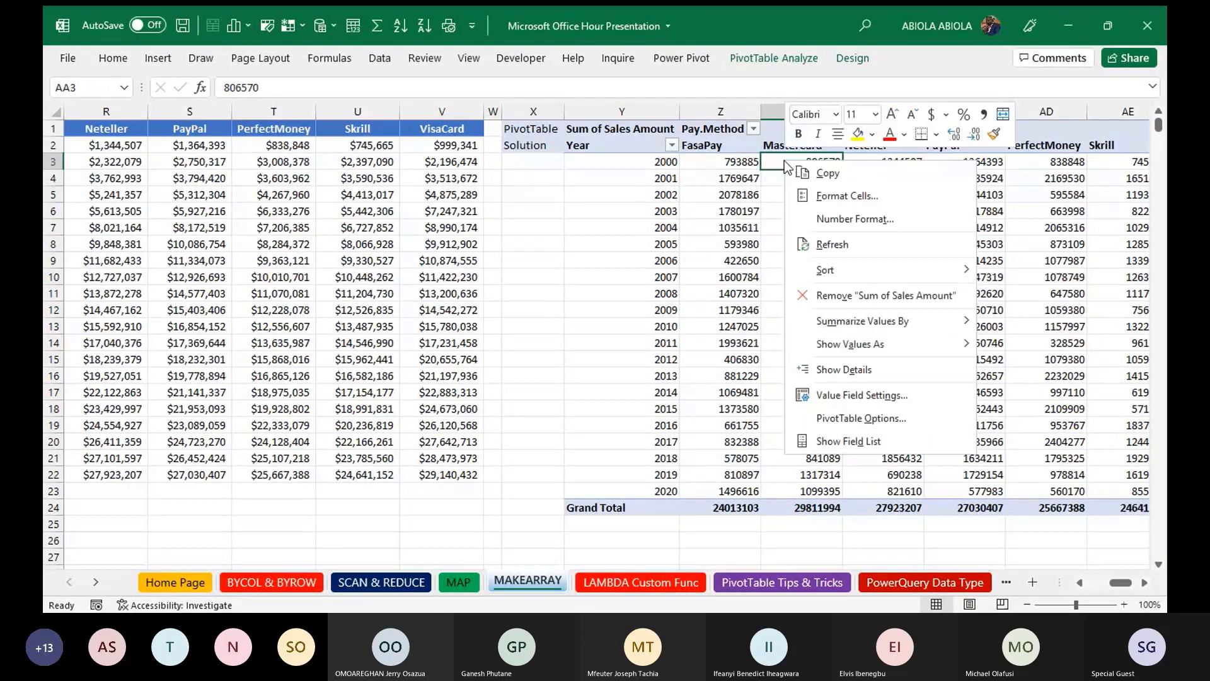
mouse_move(853, 348)
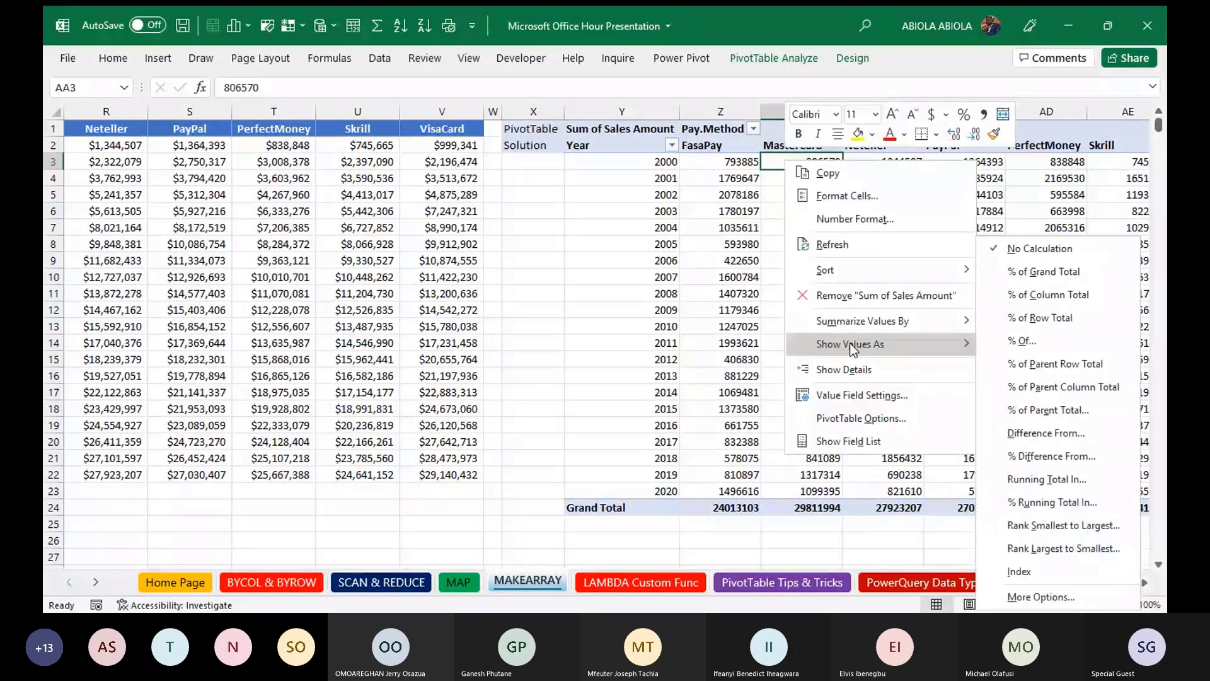
click(1082, 485)
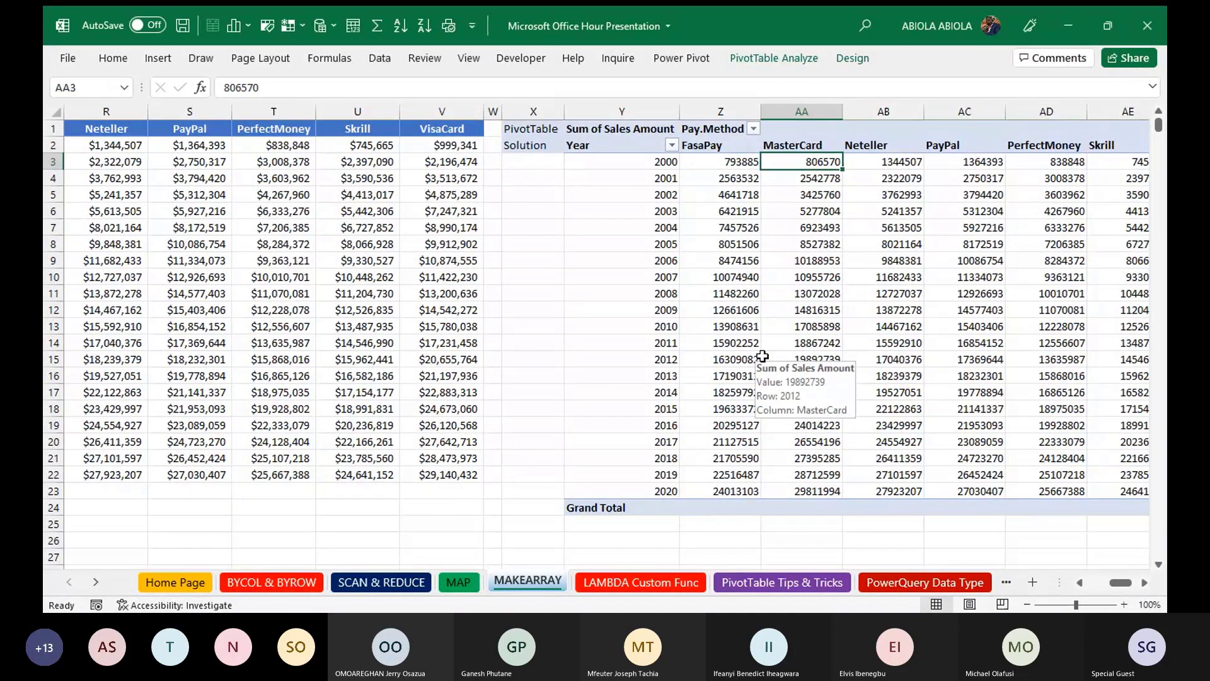
- Format the PivotTable's sales amounts as Currency with the $ symbol and 0 decimal places
mouse_move(723, 176)
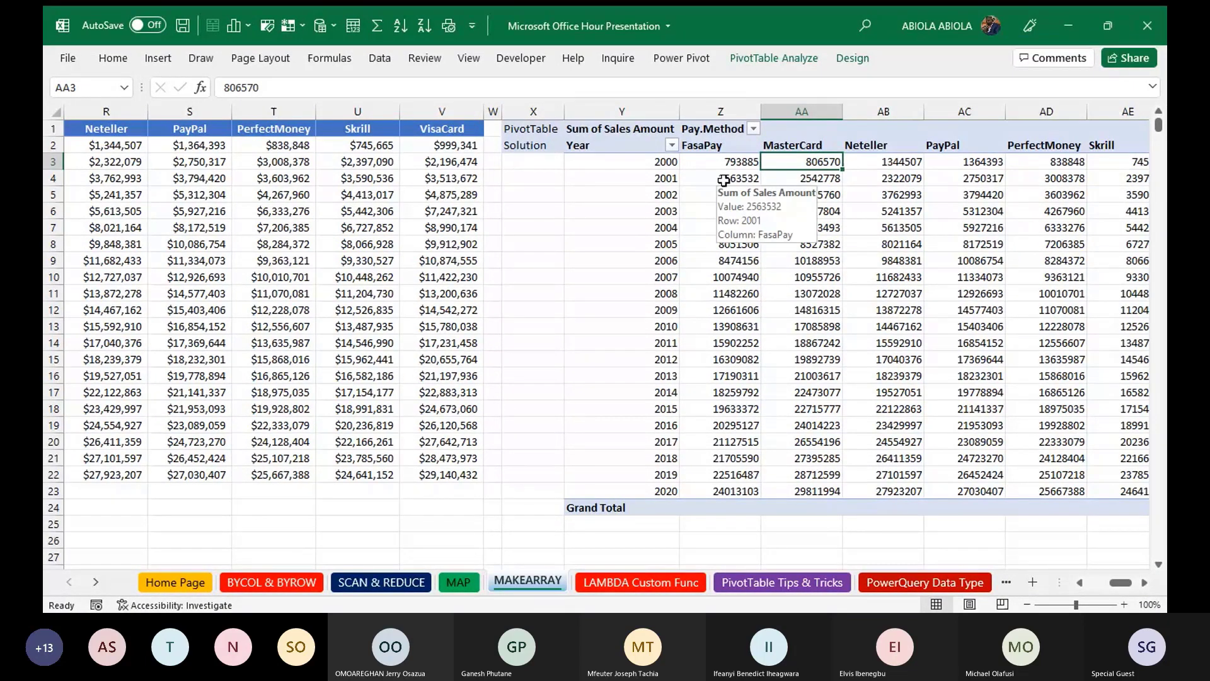
right_click(724, 179)
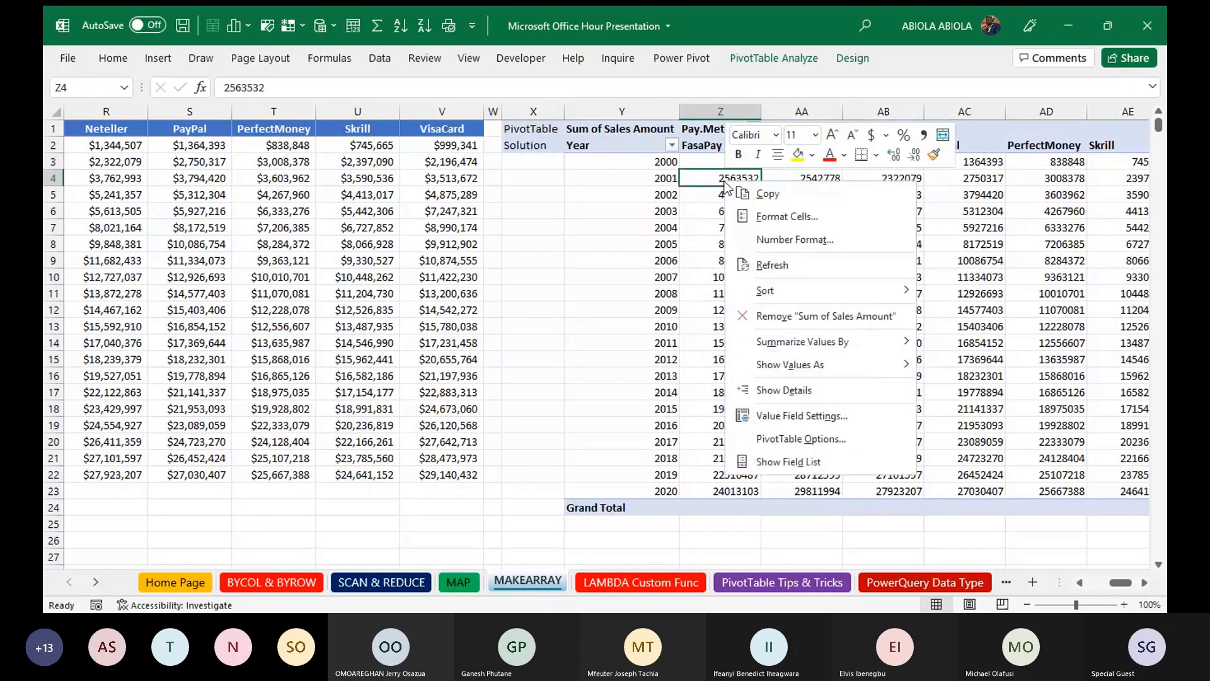
click(772, 242)
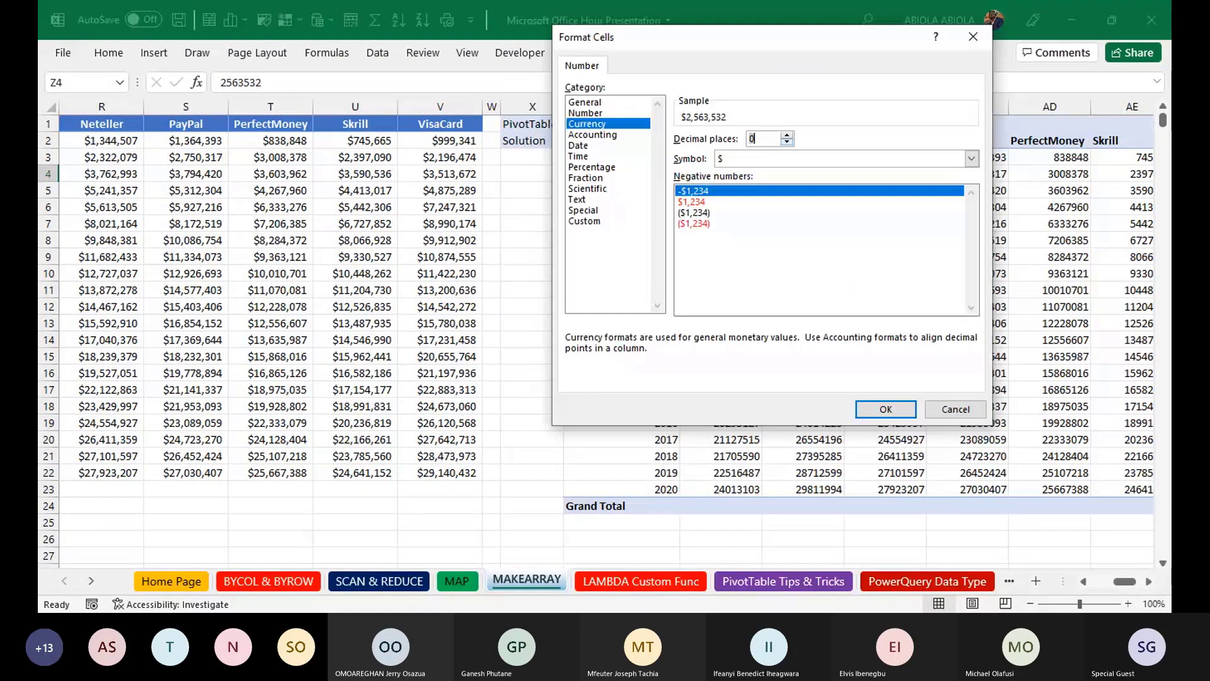
key(Return)
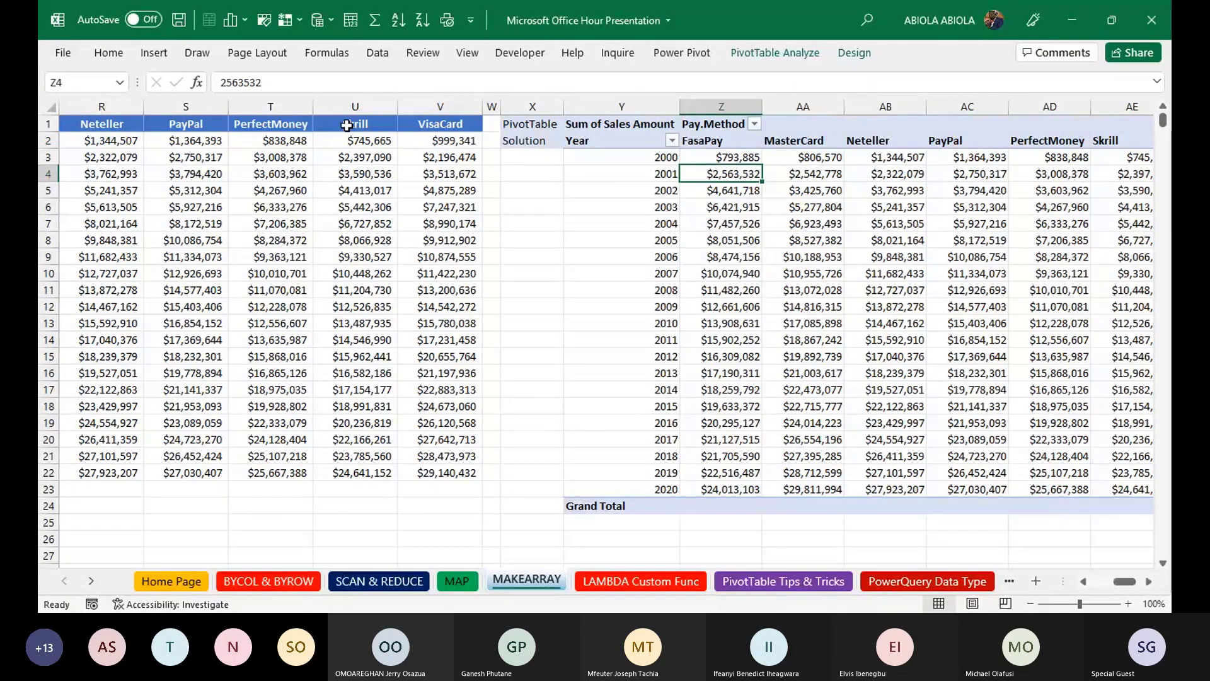
- Compare the MAKEARRAY running totals with the PivotTable's running totals, including the PerfectMoney amounts
click(281, 156)
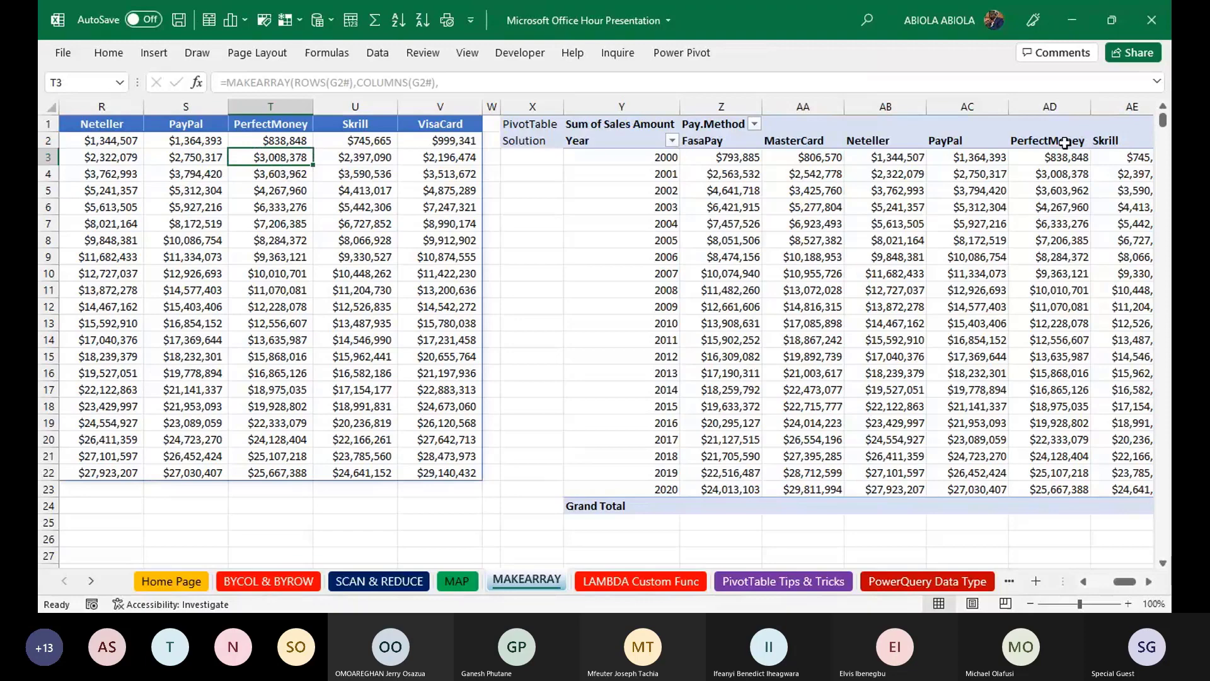
click(1064, 174)
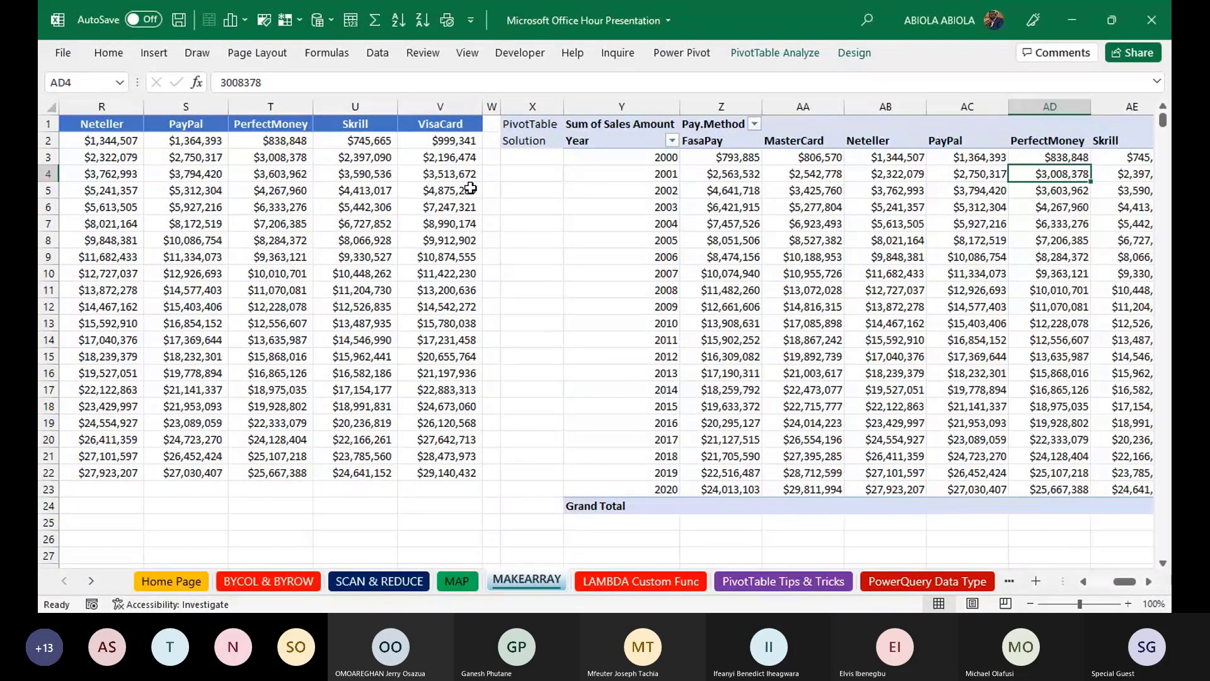
drag(101, 157, 402, 325)
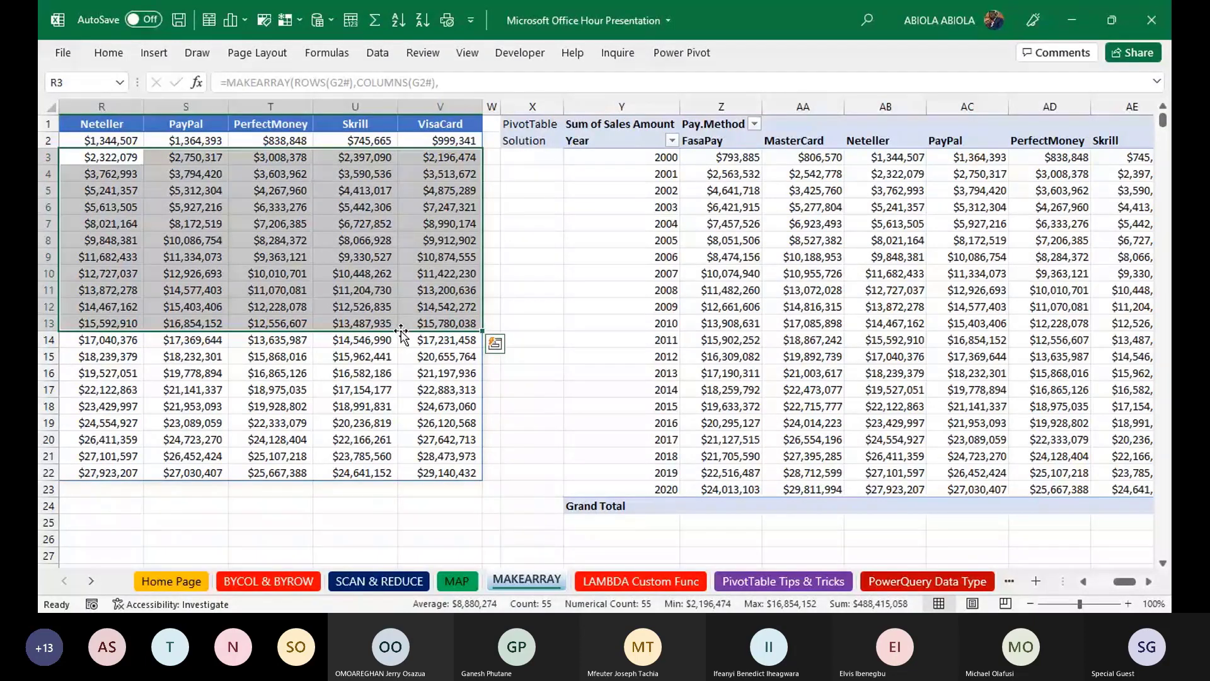
drag(721, 190, 1049, 356)
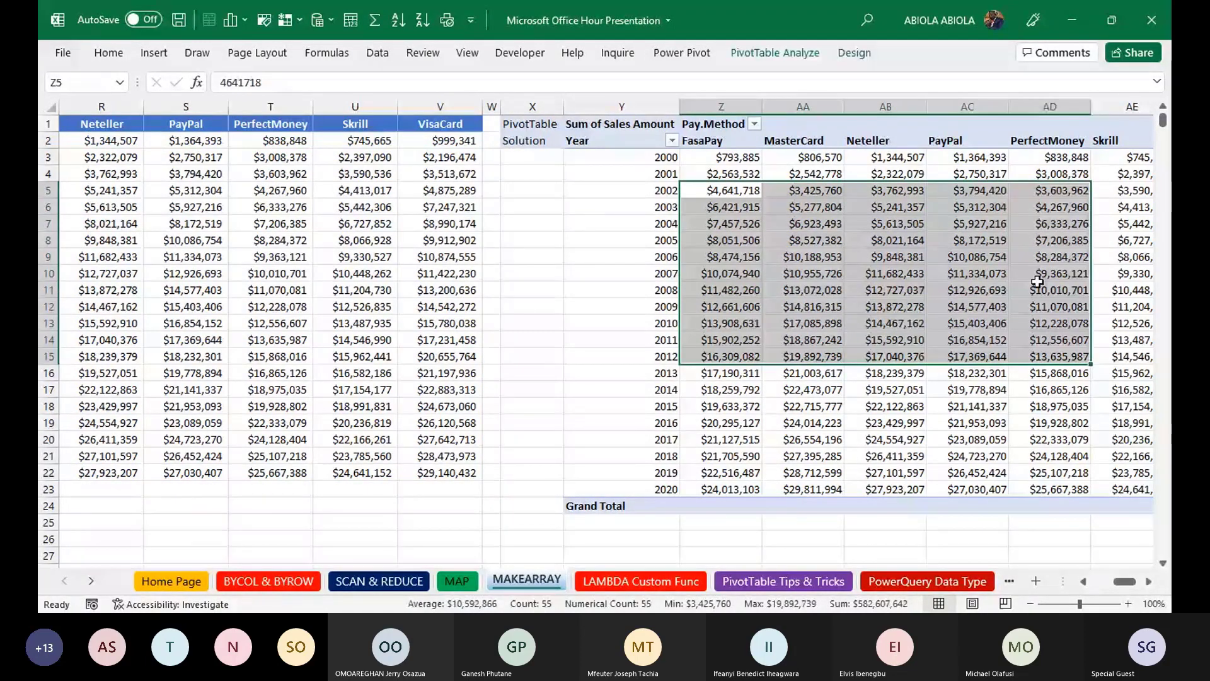
click(1037, 281)
click(278, 207)
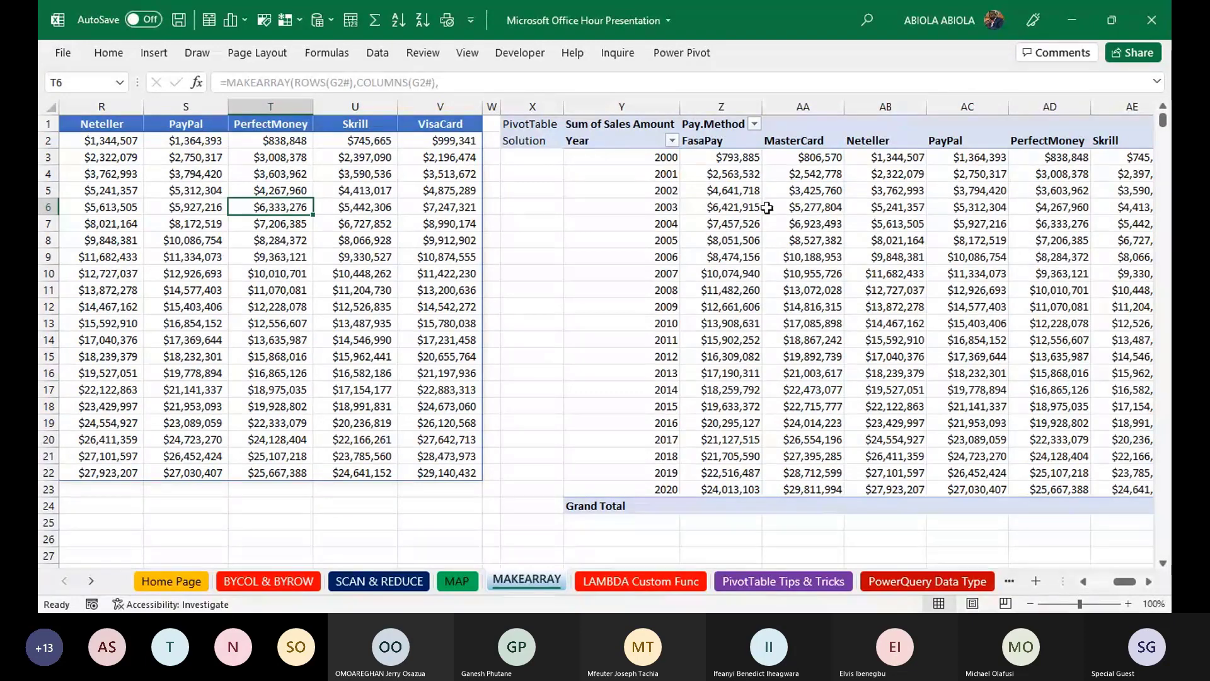
- Refresh the PivotTable holding the running totals
mouse_move(826, 200)
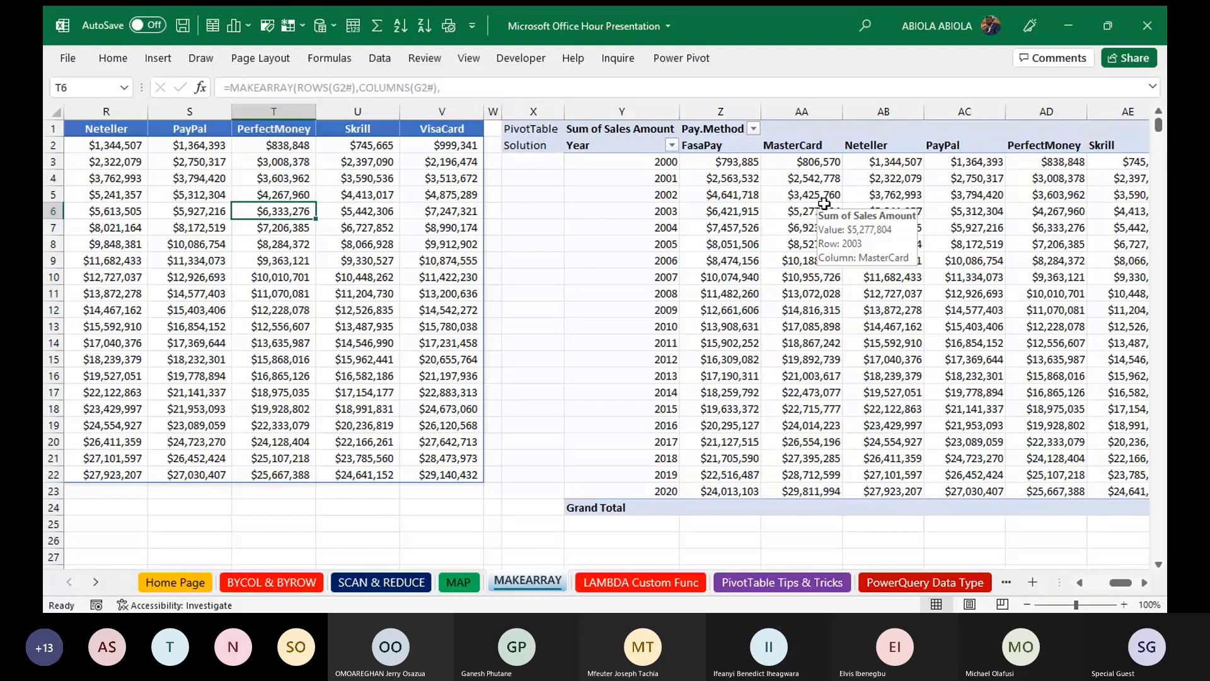
right_click(824, 201)
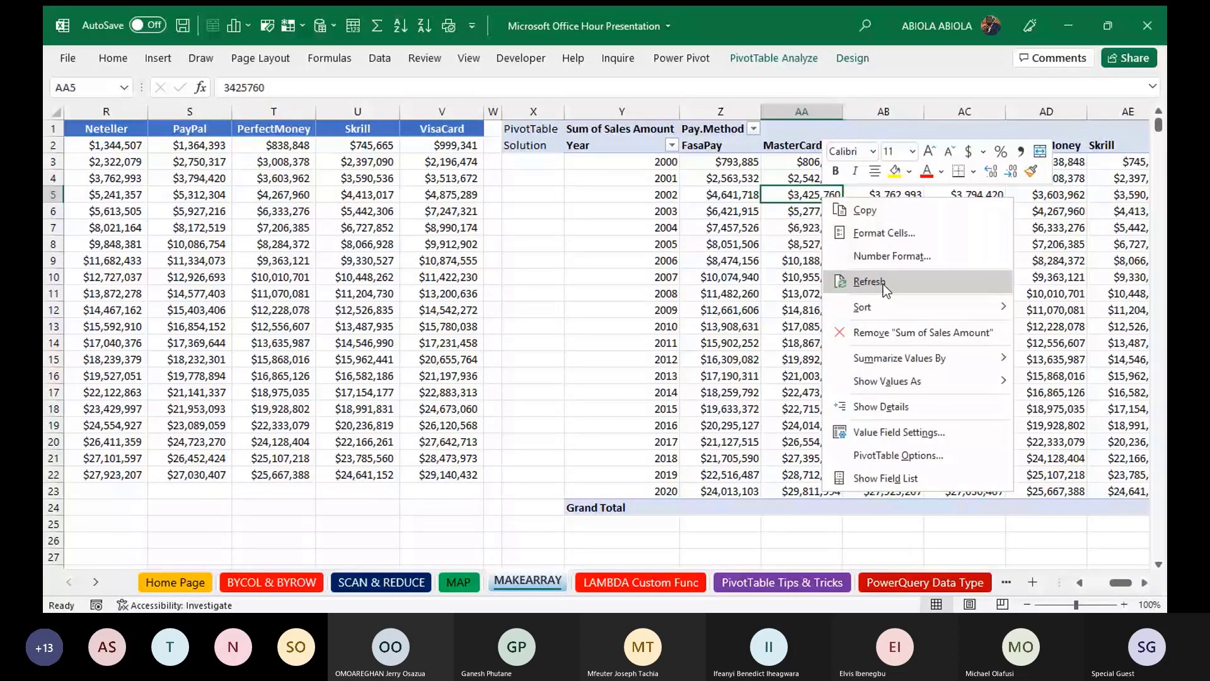
click(884, 284)
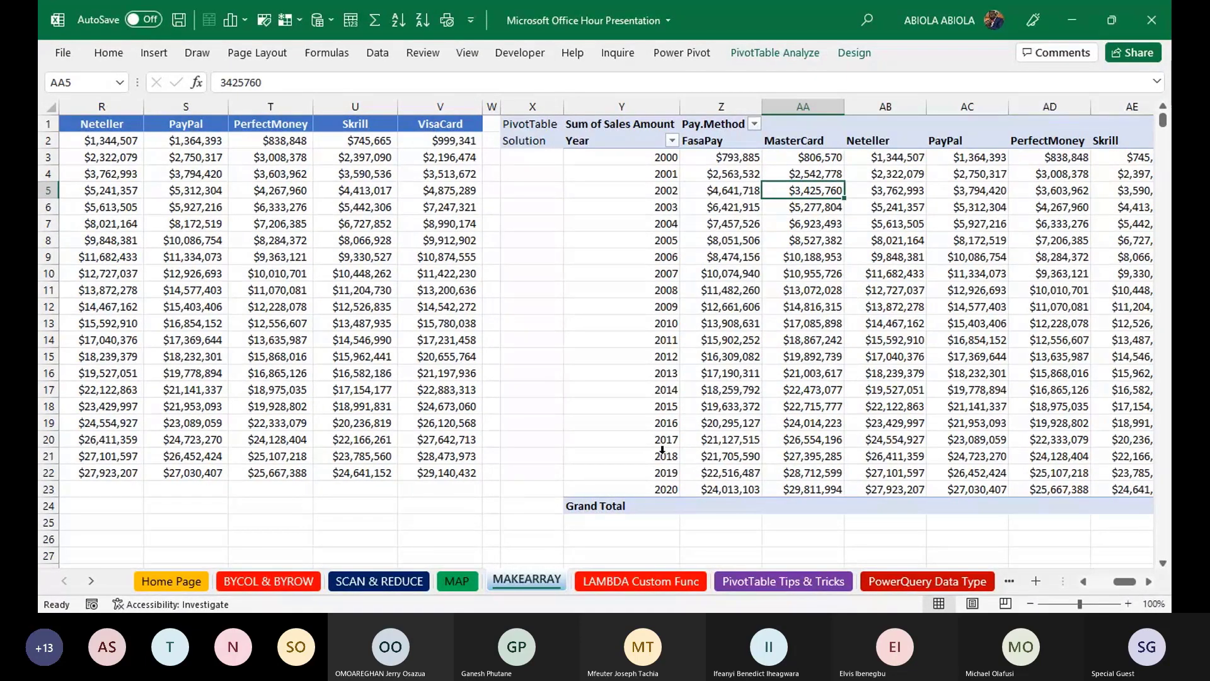
- On the LAMBDA Custom Func sheet, start a LET formula in G2 that defines dBrand as $F2
click(637, 582)
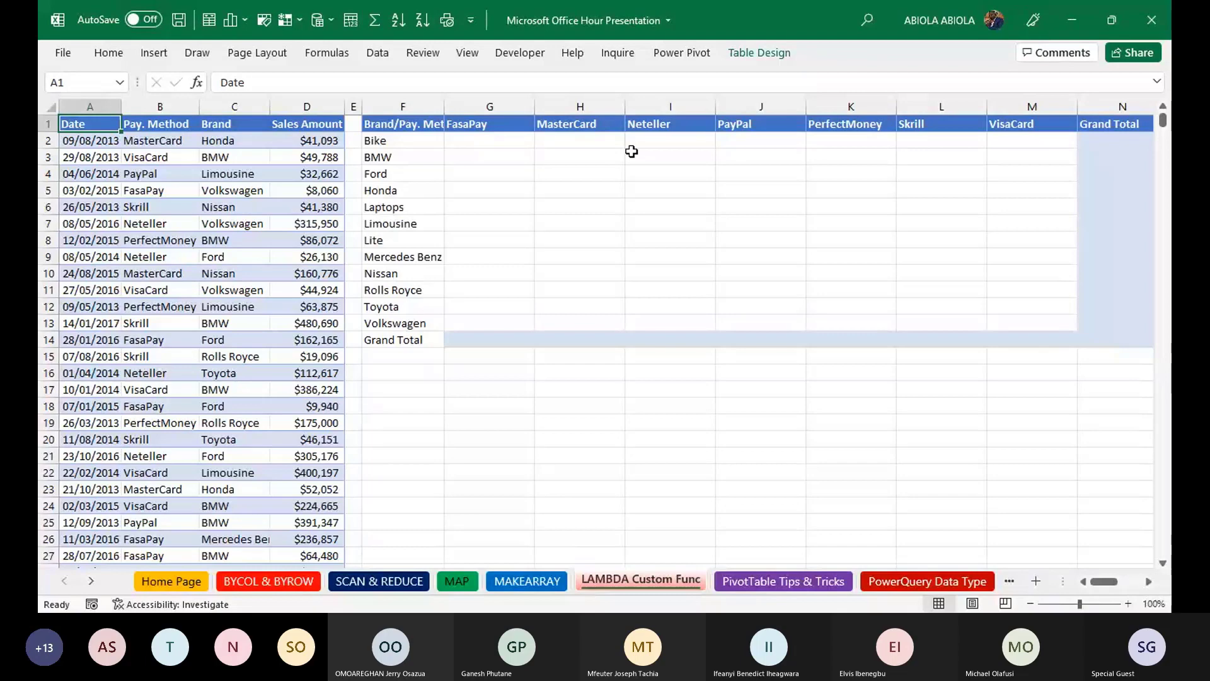
click(502, 140)
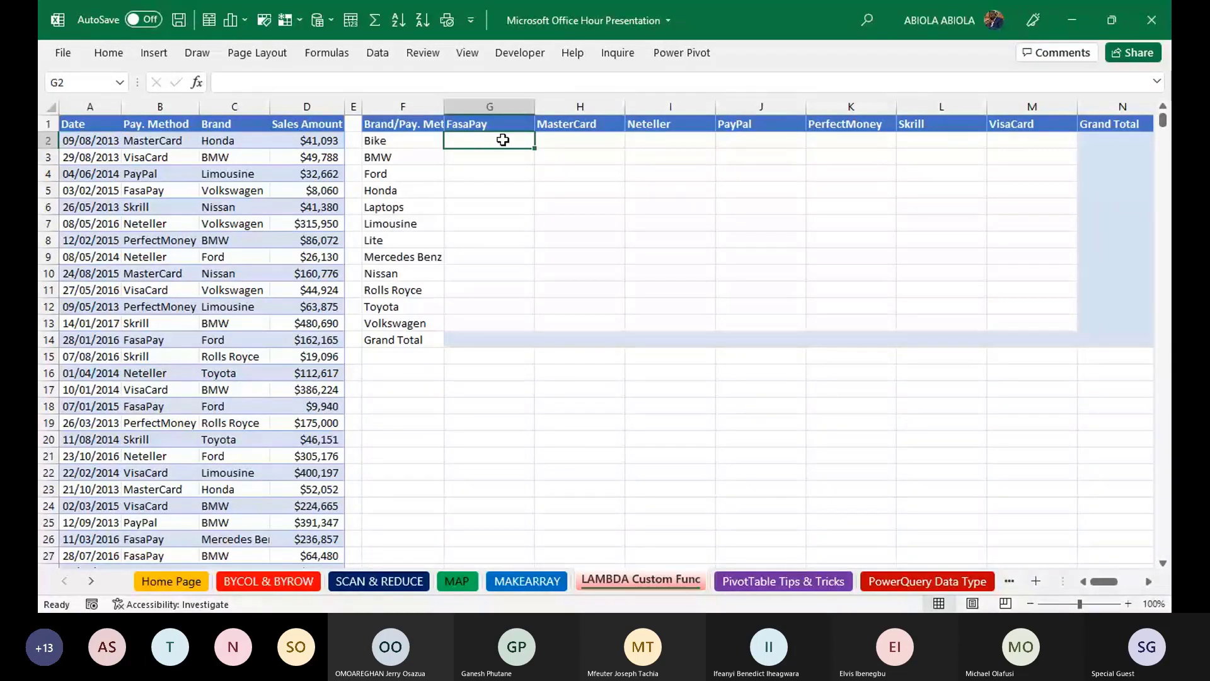
text(=let)
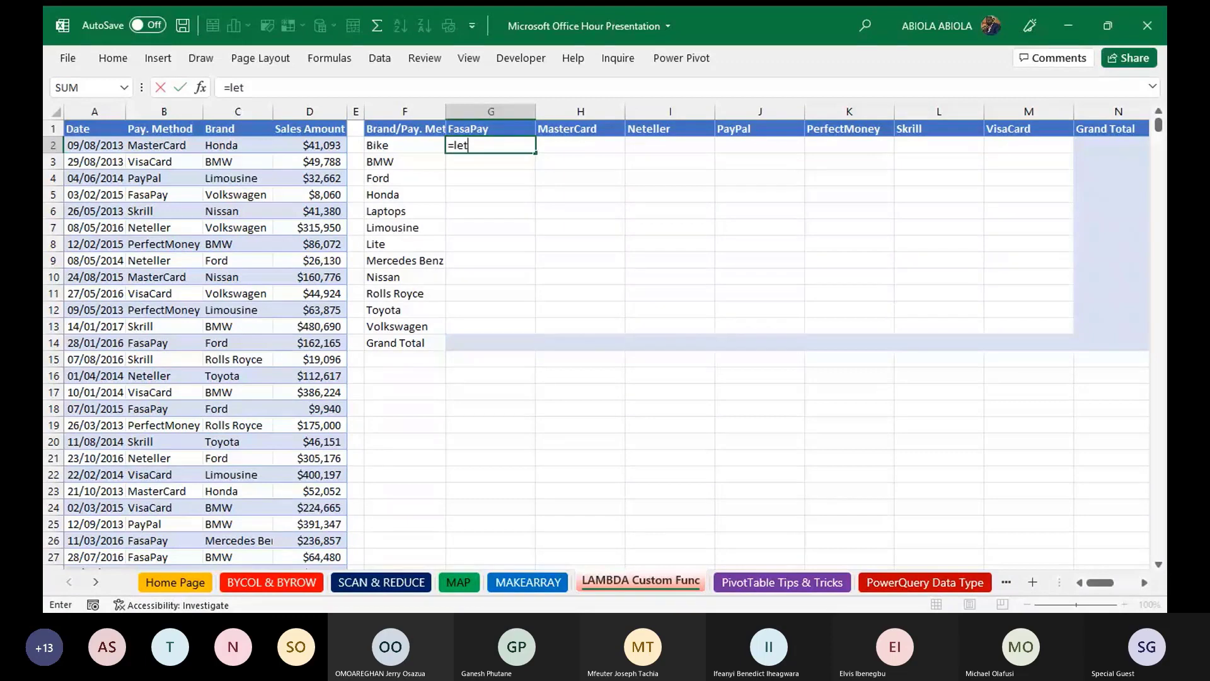
key(Tab)
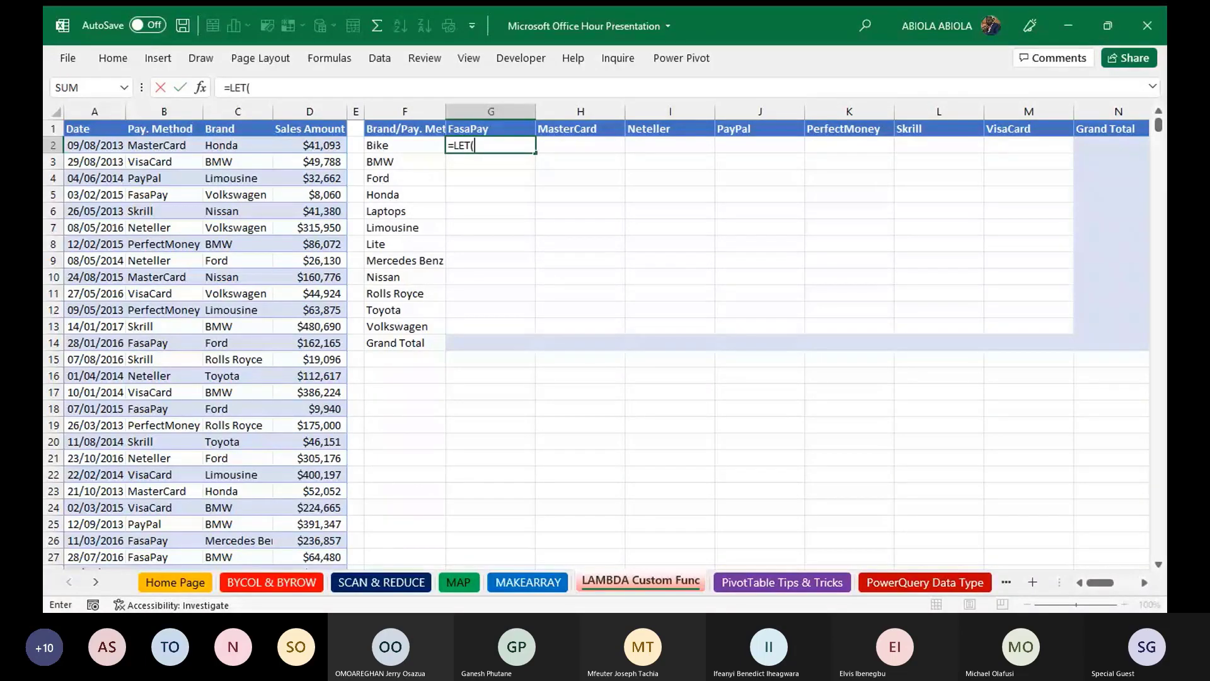
text(dBrand,)
click(393, 146)
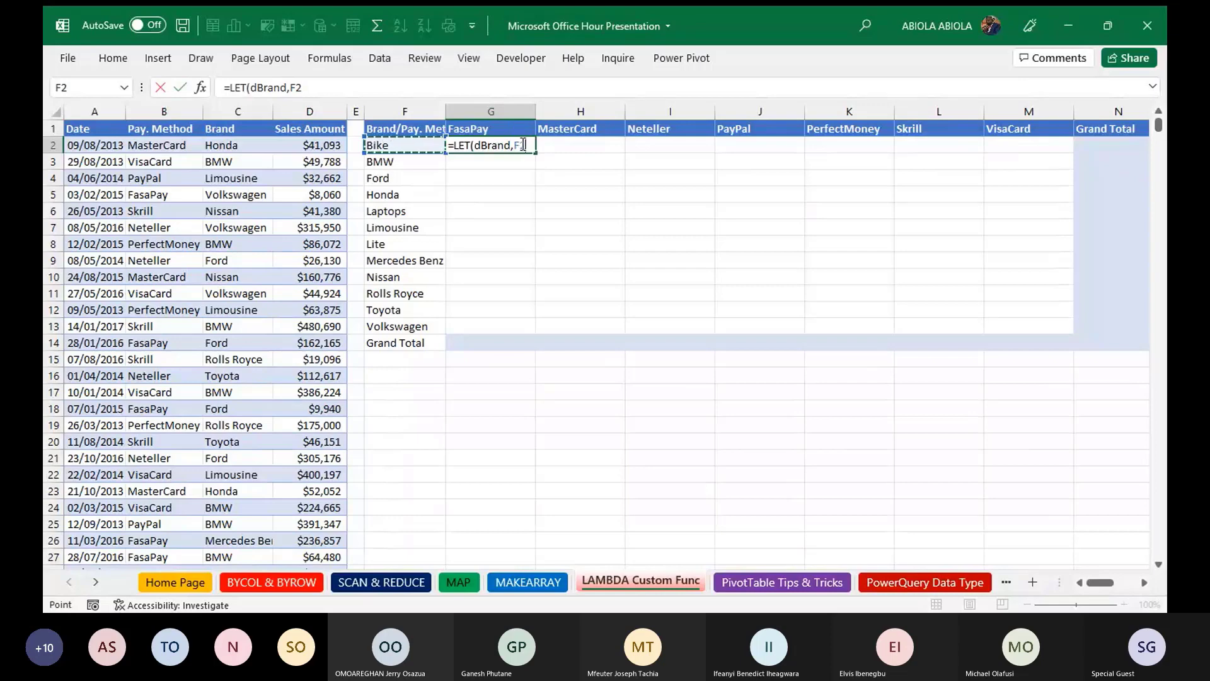
key(F4)
key(F4)
key(F4)
text(,)
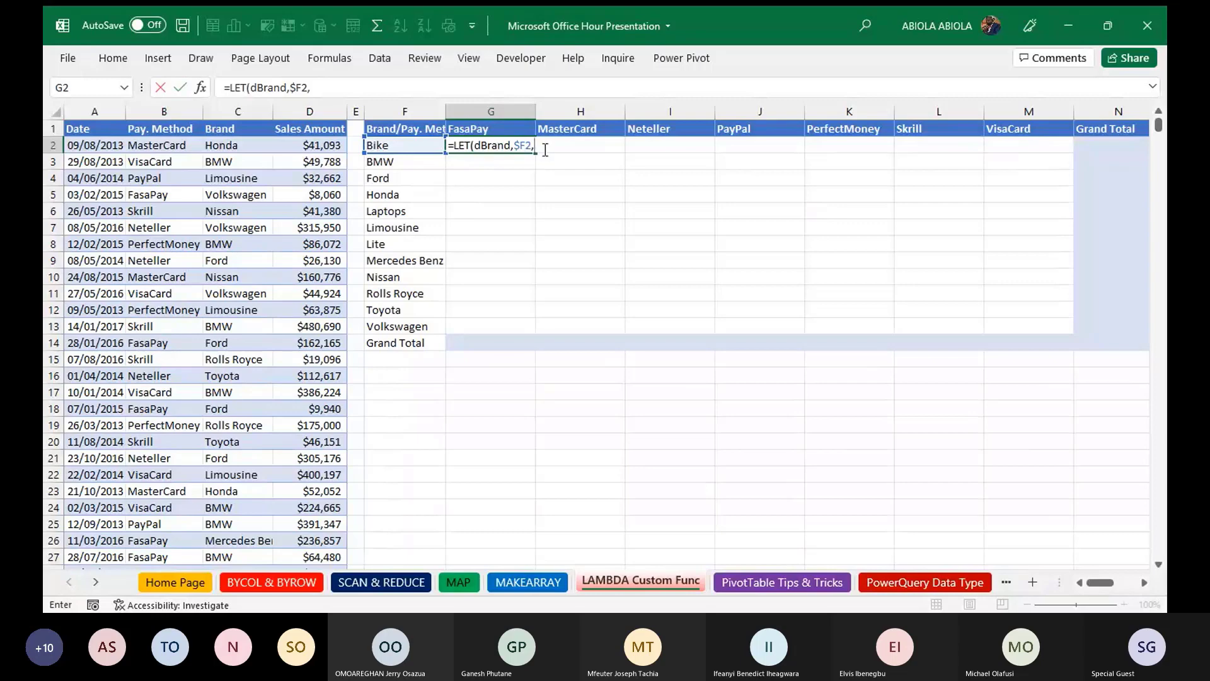
- Add a second LET variable named dPM that refers to the FasaPay header in G1
text(DPA)
key(BackSpace)
text(M)
key(BackSpace)
key(BackSpace)
key(BackSpace)
text(dPM,)
click(489, 129)
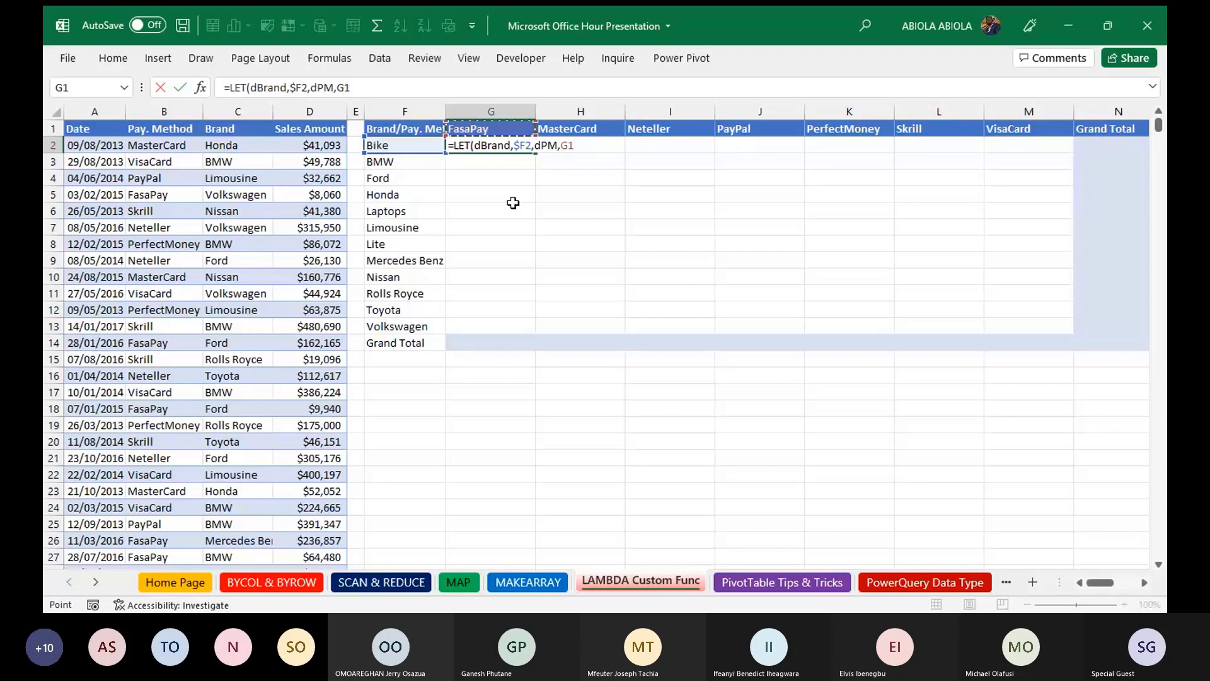
key(Right)
key(Right)
key(Right)
key(Right)
key(Right)
key(Right)
key(Right)
key(Right)
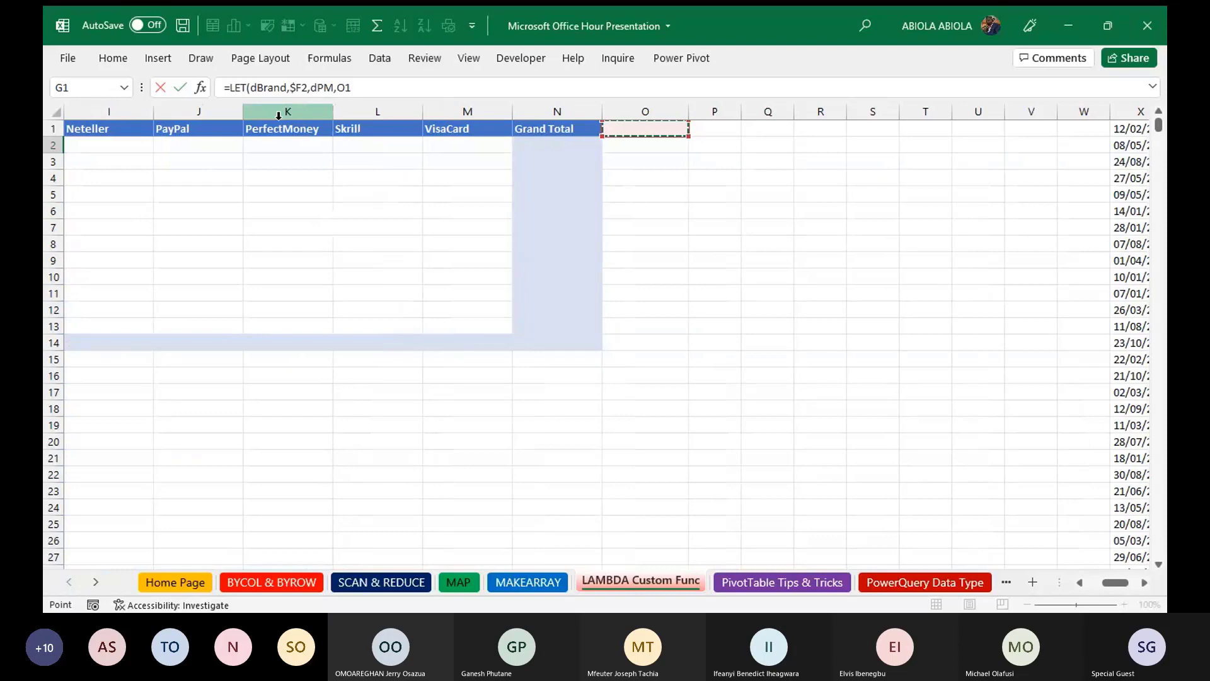
key(ctrl+z)
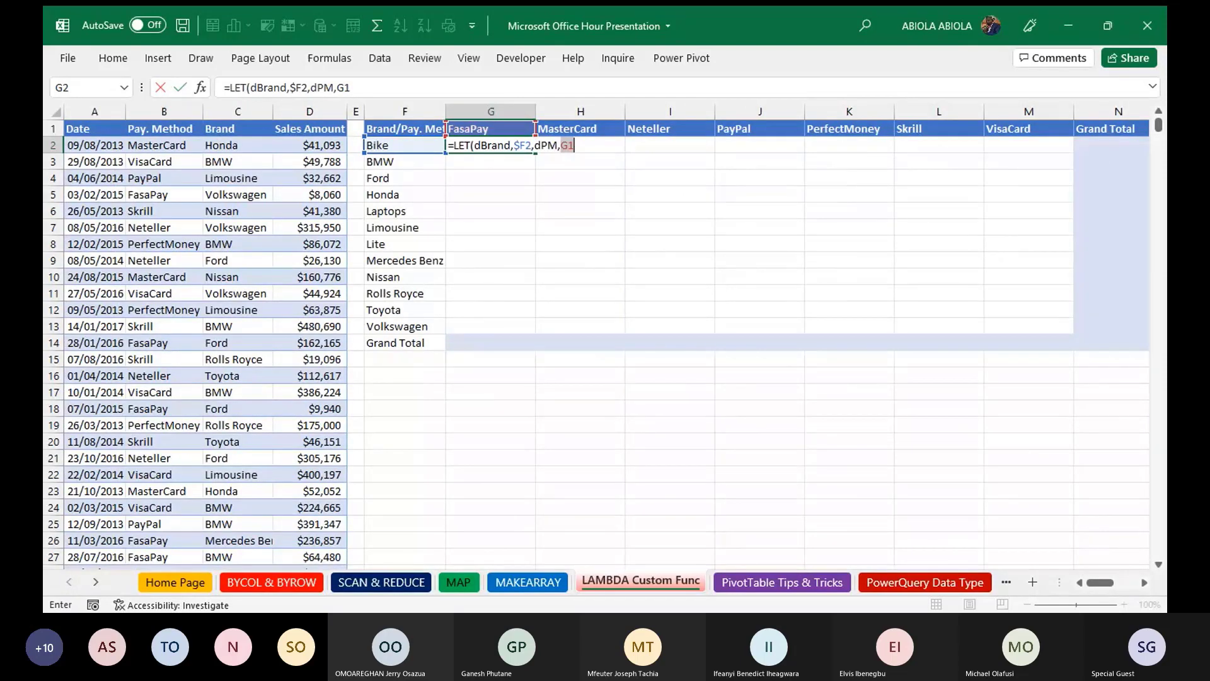
- Lock the row of the dPM reference so that it reads G$1
key(F4)
key(F4)
click(592, 148)
- Add a LET variable named calculation and begin its SUMIFS with BusinessData[Sales Amount] as the sum range
text(,calculation)
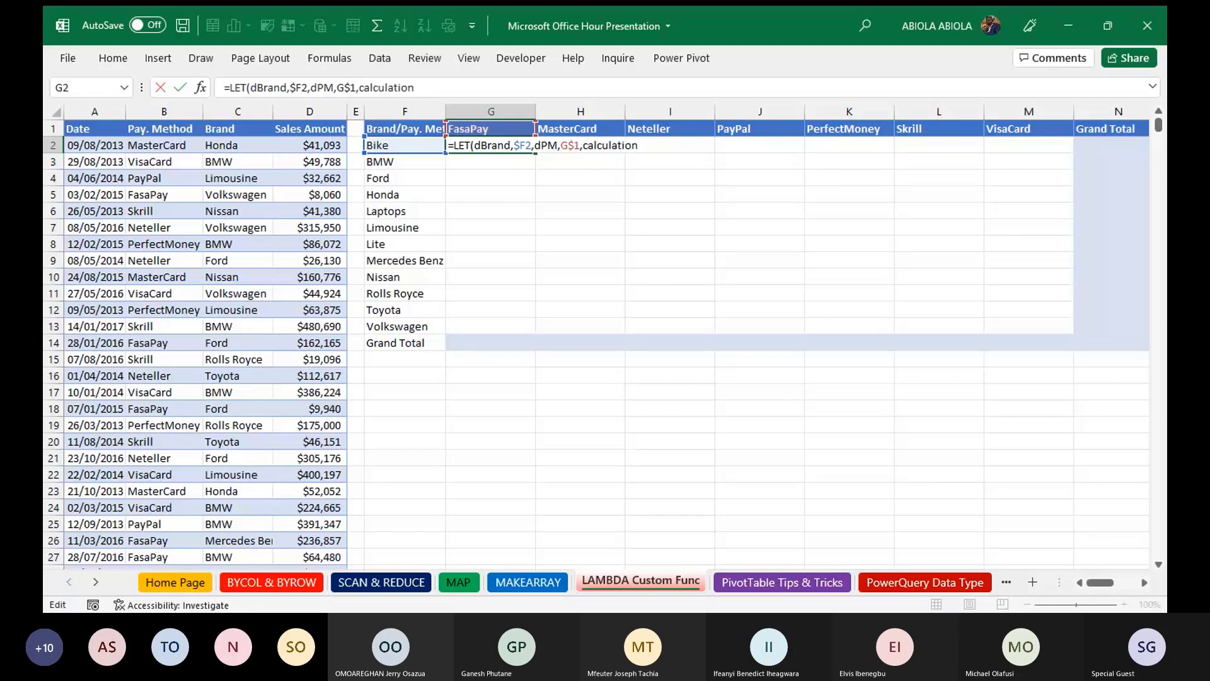
text(,)
text(sumi)
key(Down)
key(Tab)
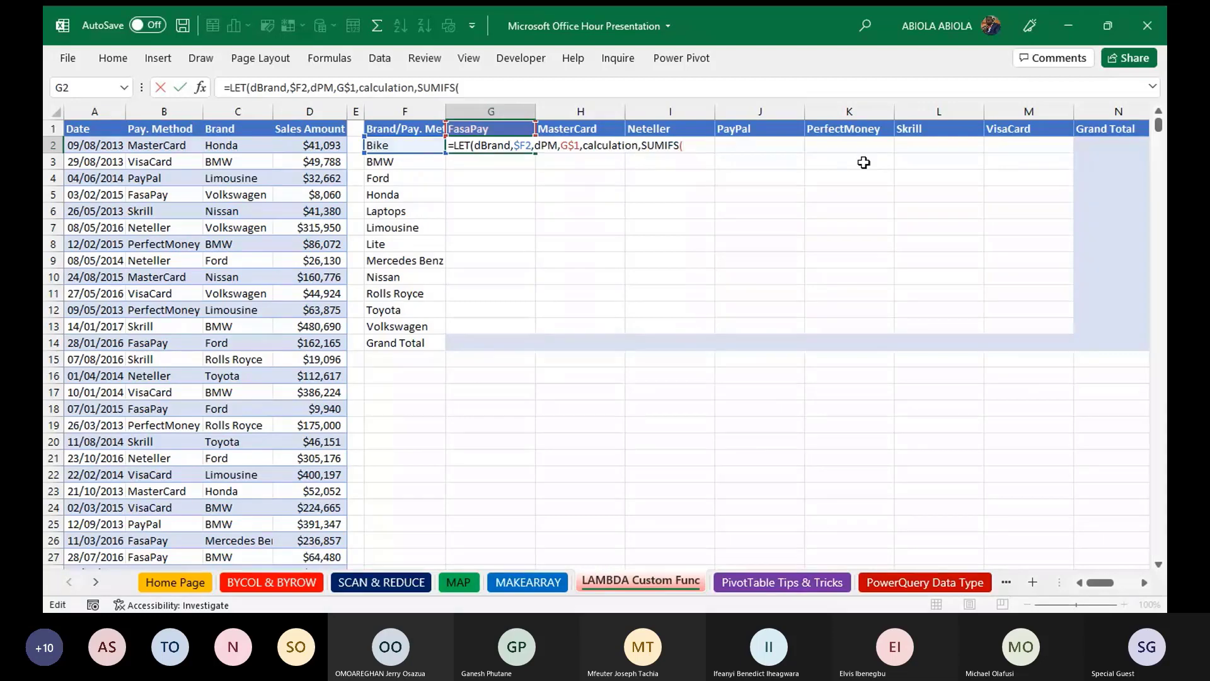
click(306, 119)
text(,)
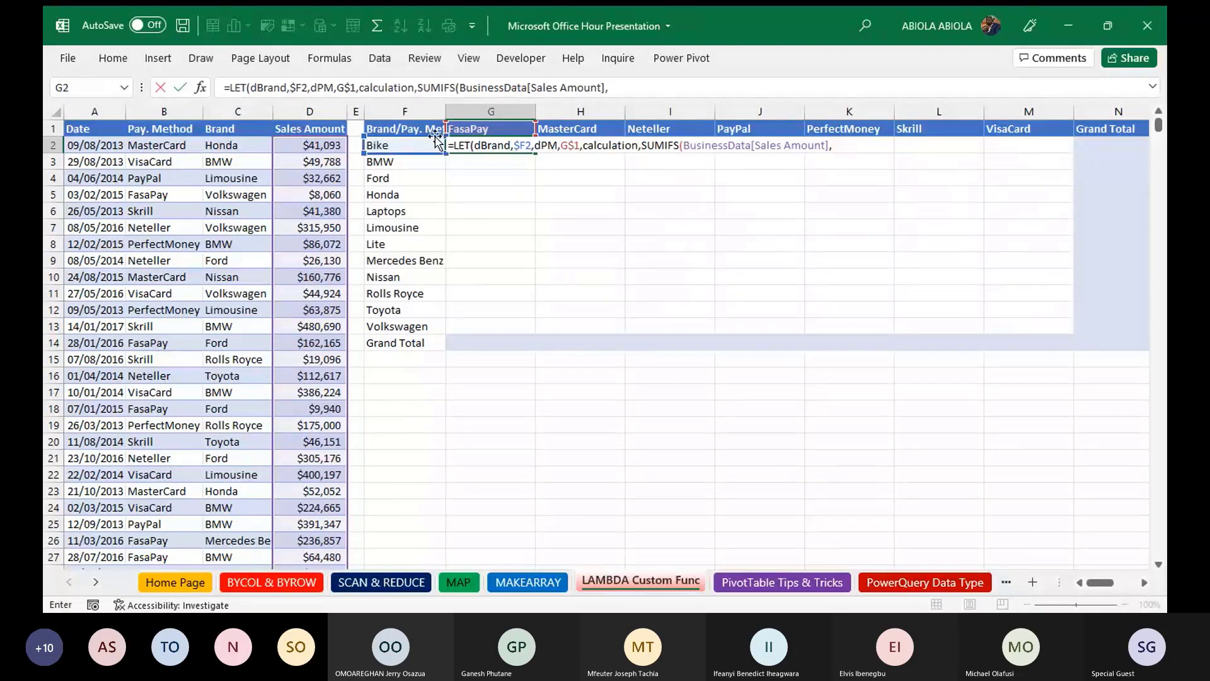
- Complete the SUMIFS by matching BusinessData[Brand] to dBrand and BusinessData[Pay. Method] to dPM
click(237, 113)
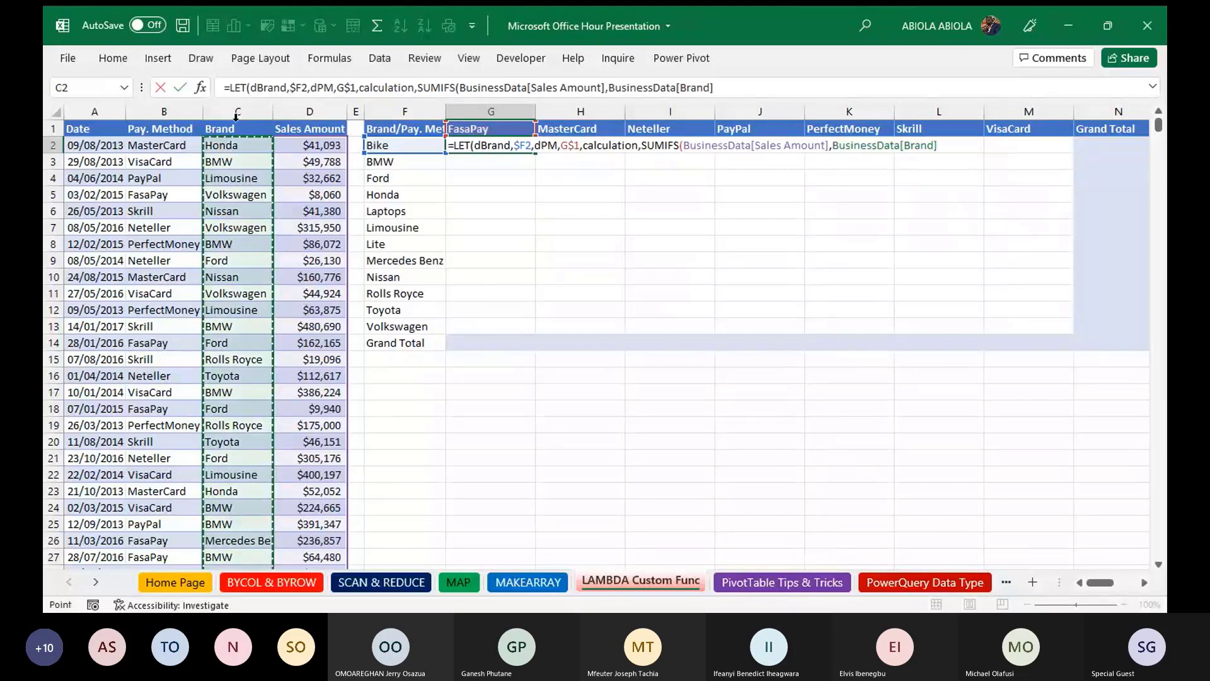
text(,)
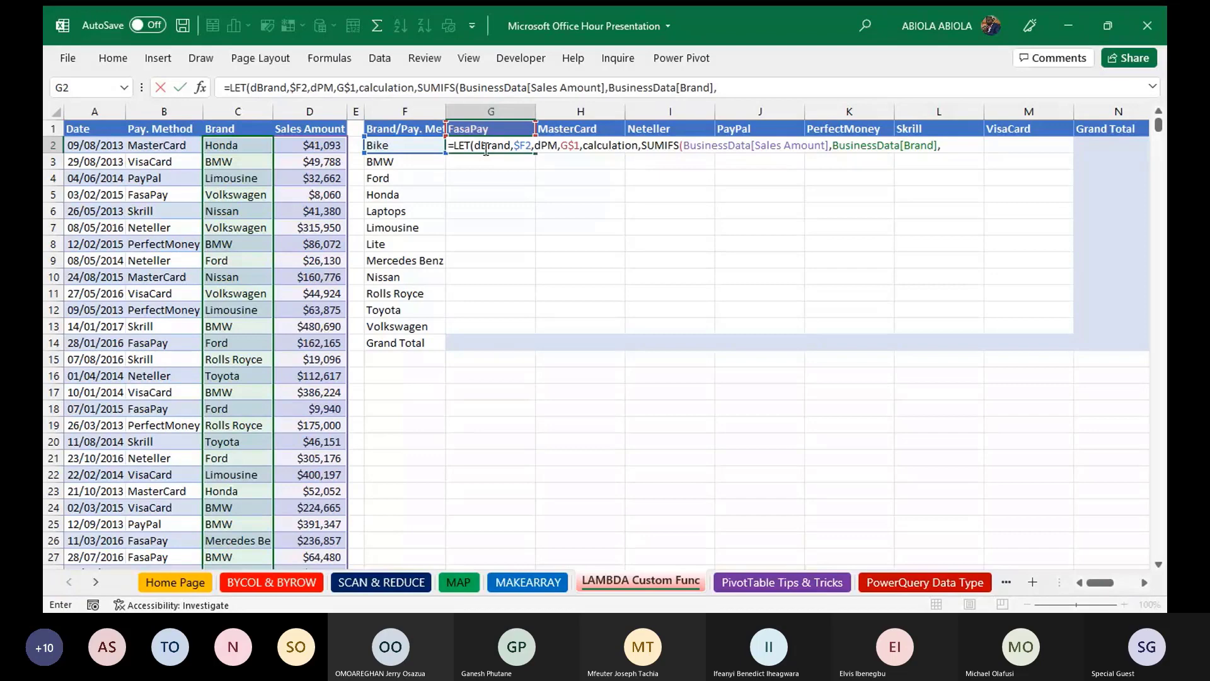
text(db)
key(Tab)
text(,)
click(164, 121)
text(,)
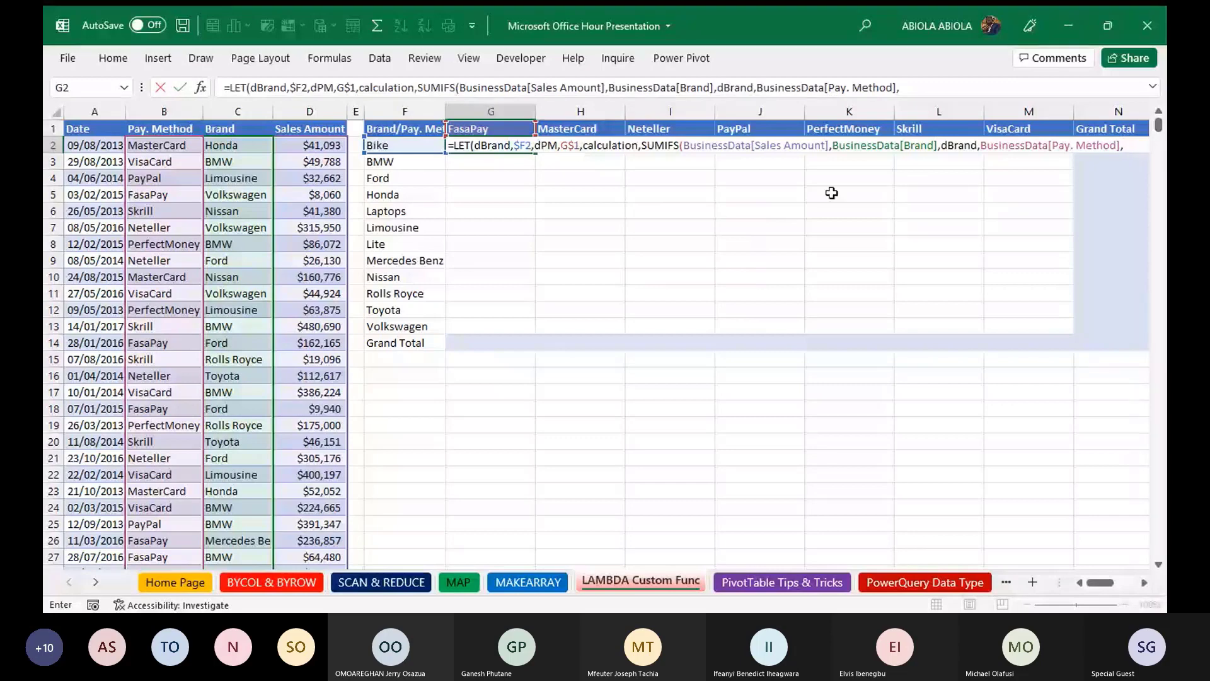
text(dPM))
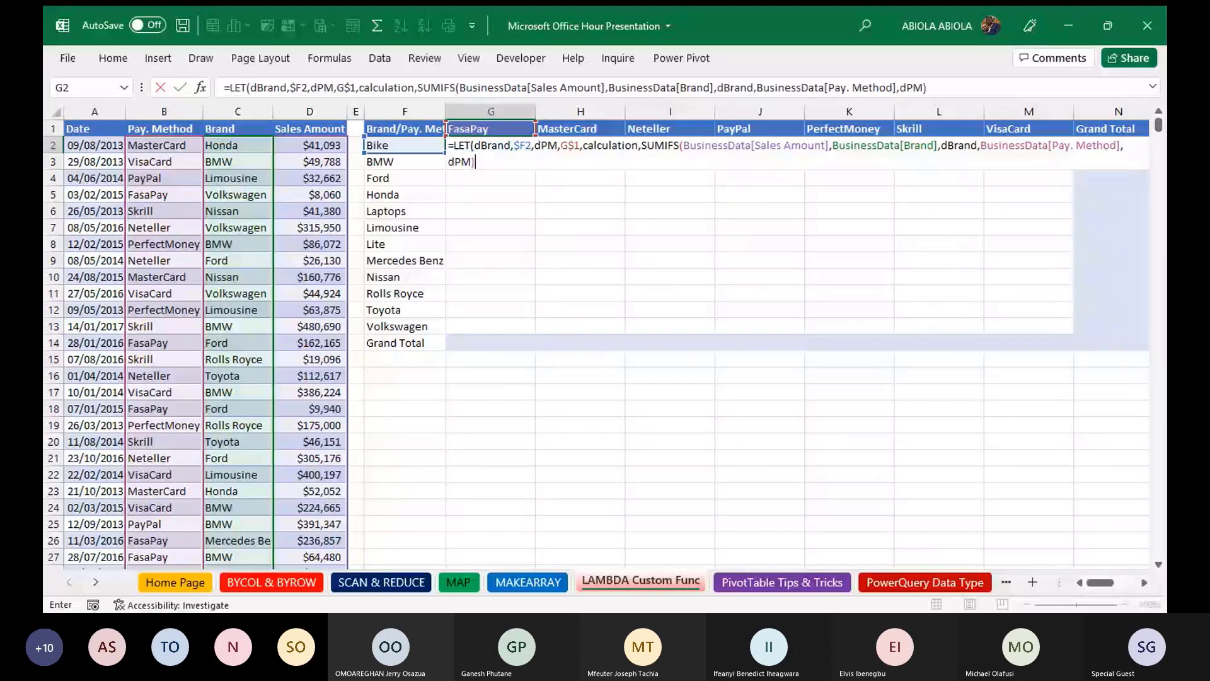
text(,)
- Complete the LET formula text with SUM(calculation) as its final result and the closing parentheses
drag(643, 145, 792, 162)
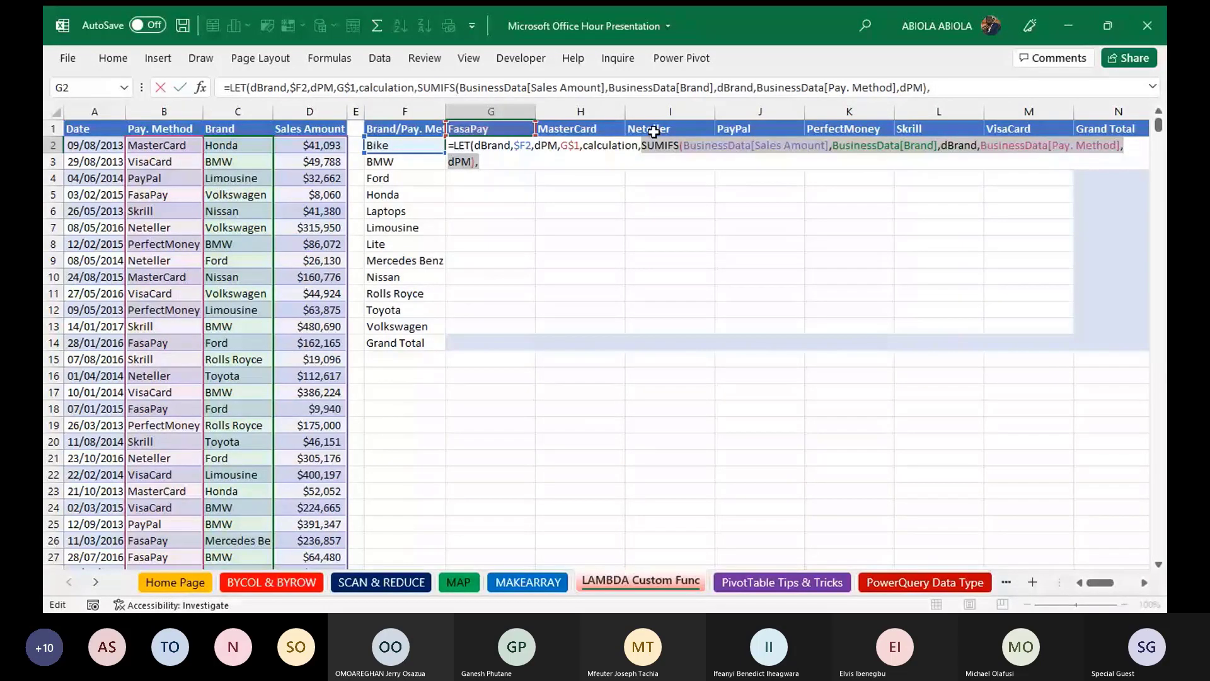
click(618, 146)
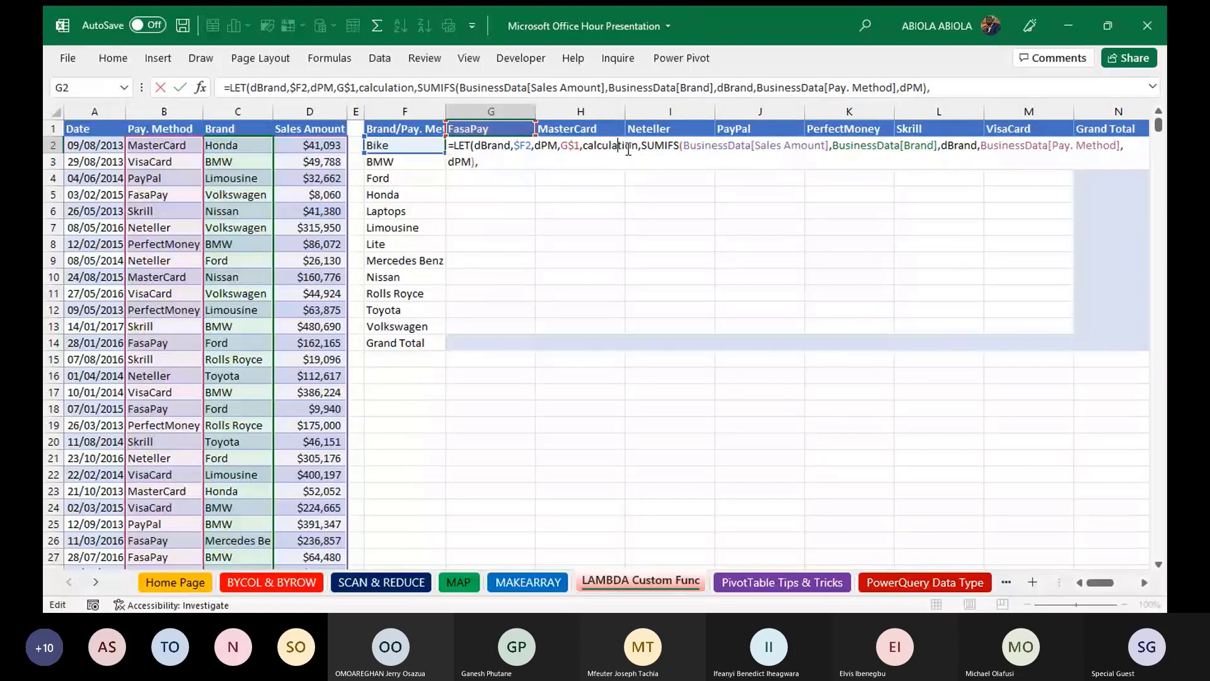
click(503, 164)
text(sum)
key(Tab)
text(calculation)
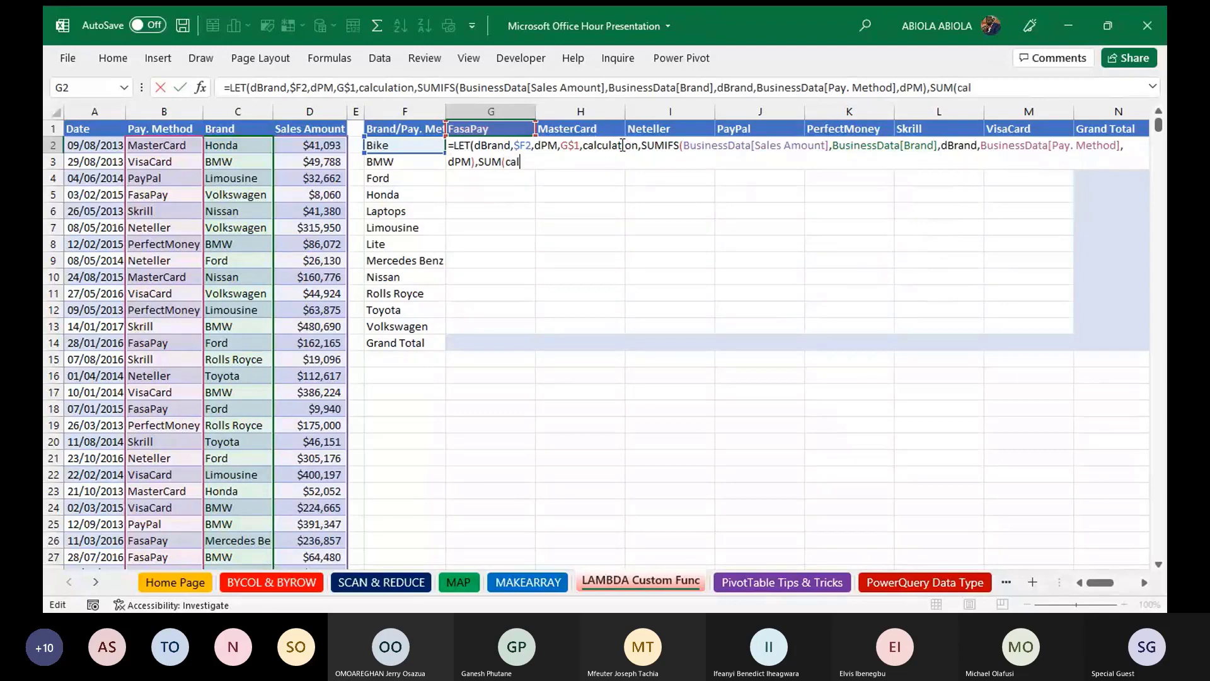
text())
text())
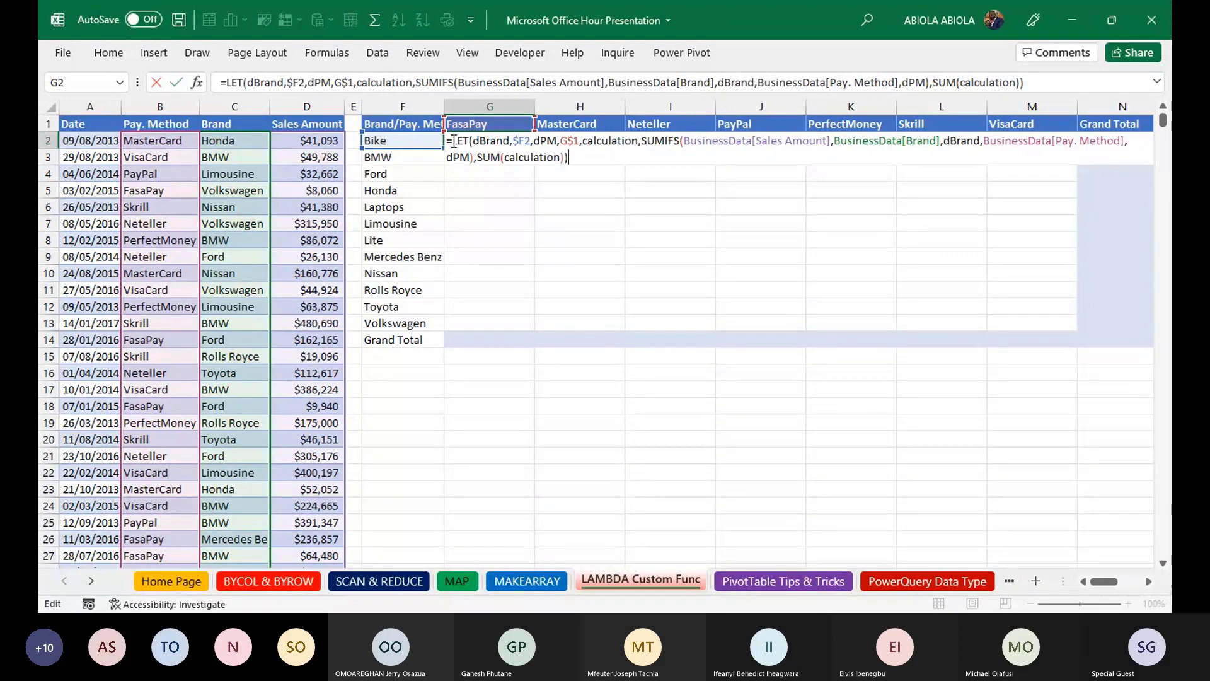
- Wrap the LET formula in G2 in a LAMBDA with the parameters myBrand, myPA and myCalc
click(454, 140)
text(LAMBDA(myBrand,myPA,myCalc,)
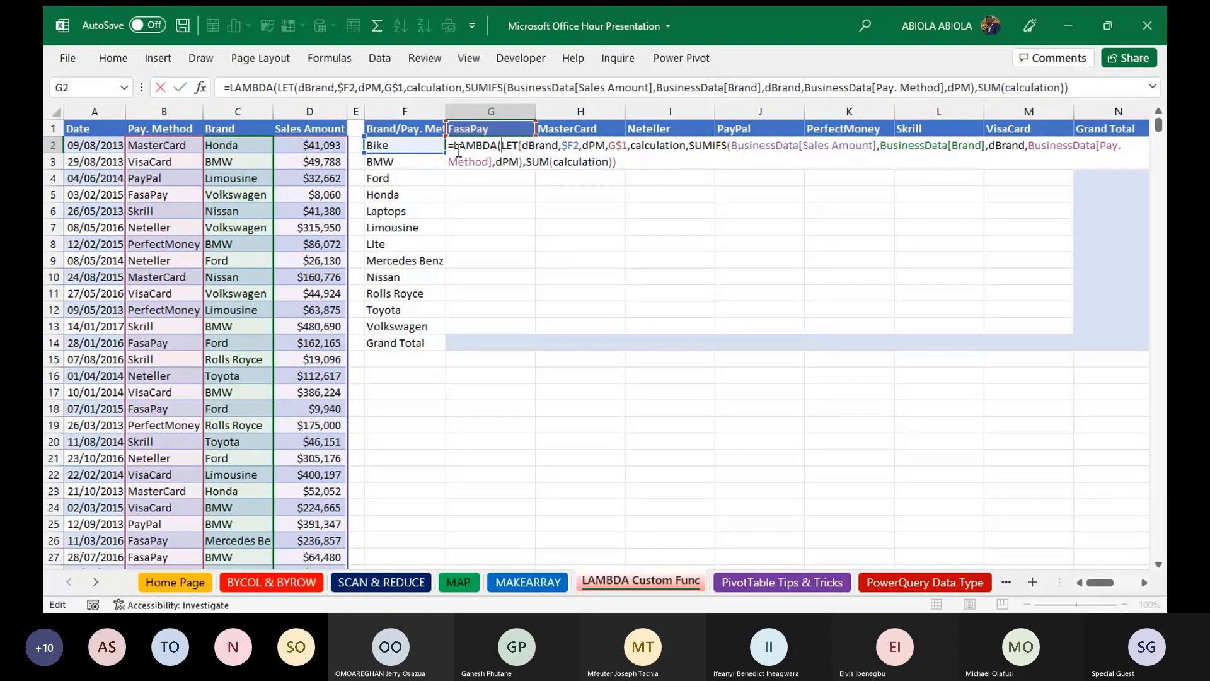
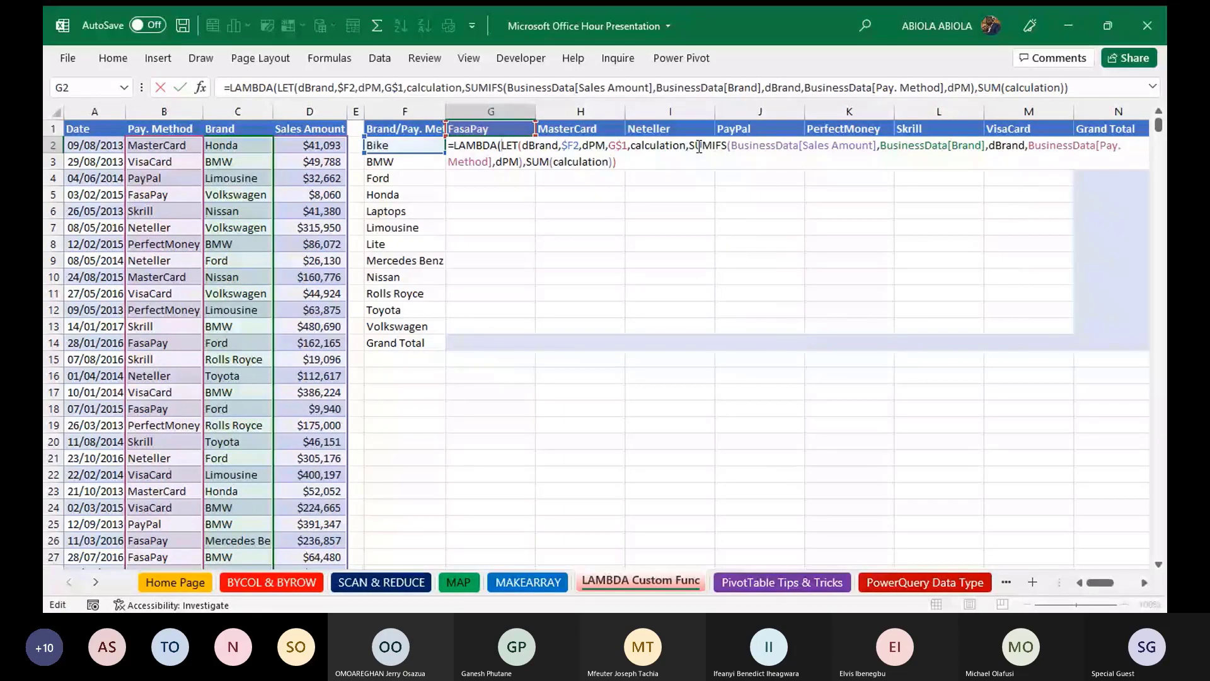
text(myBrand,myPA,)
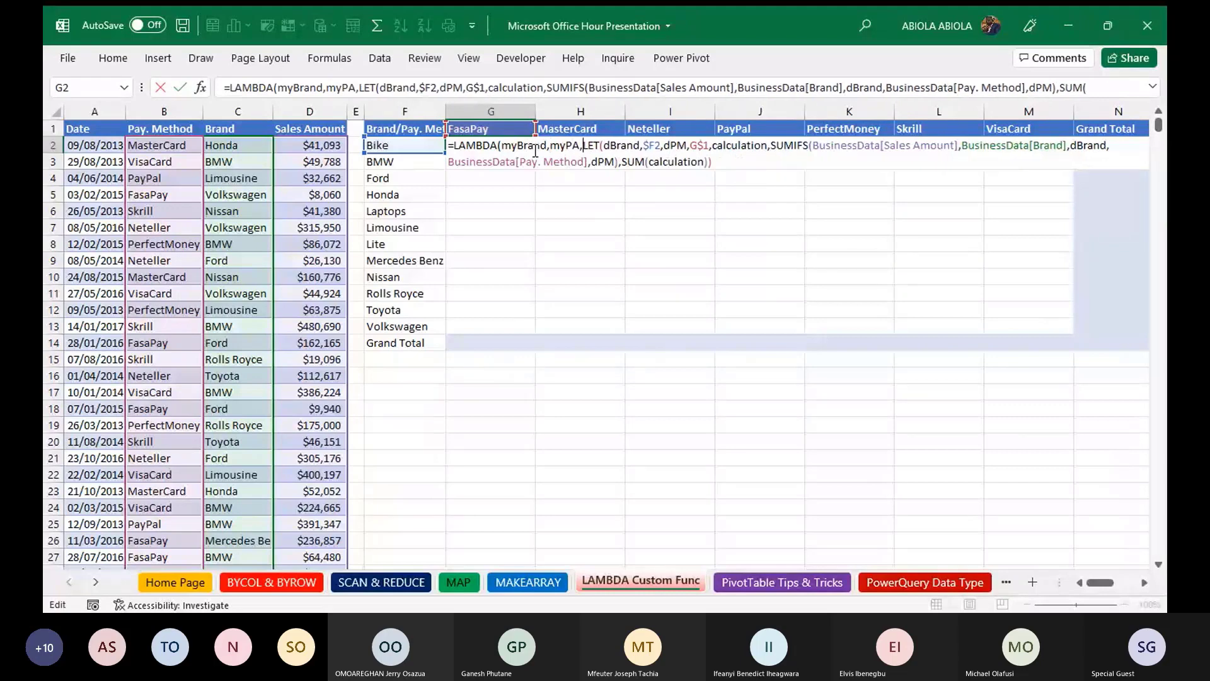
text(my)
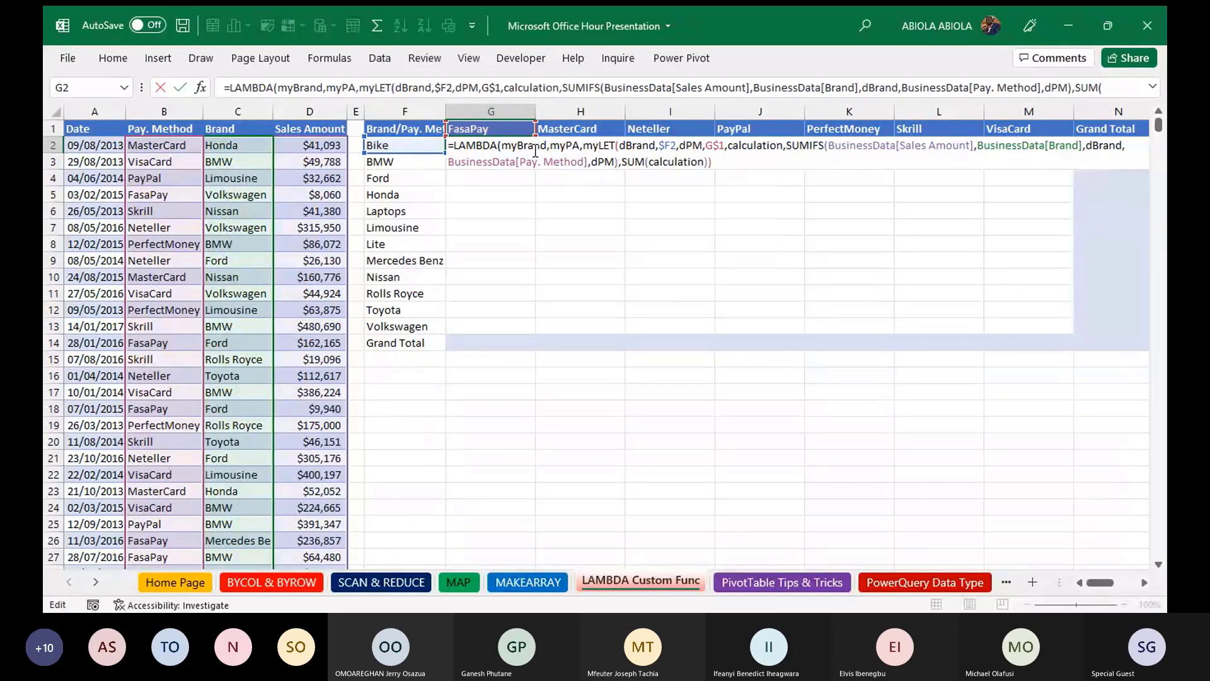
text(Calc)
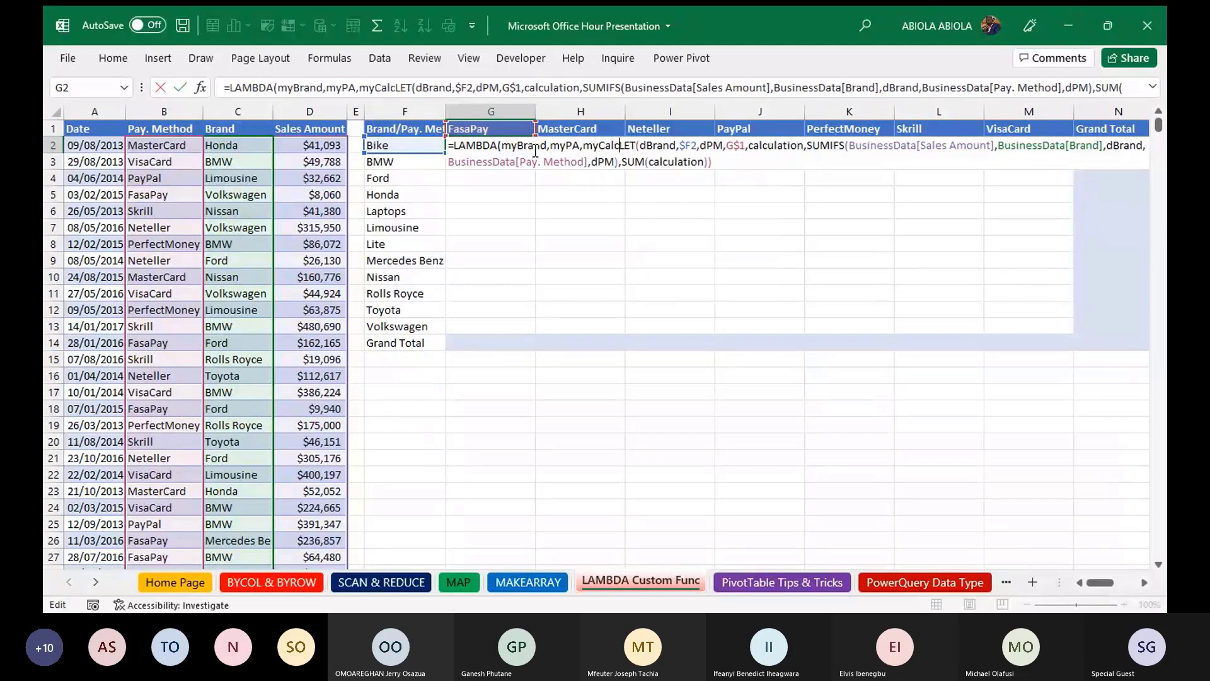
text(,)
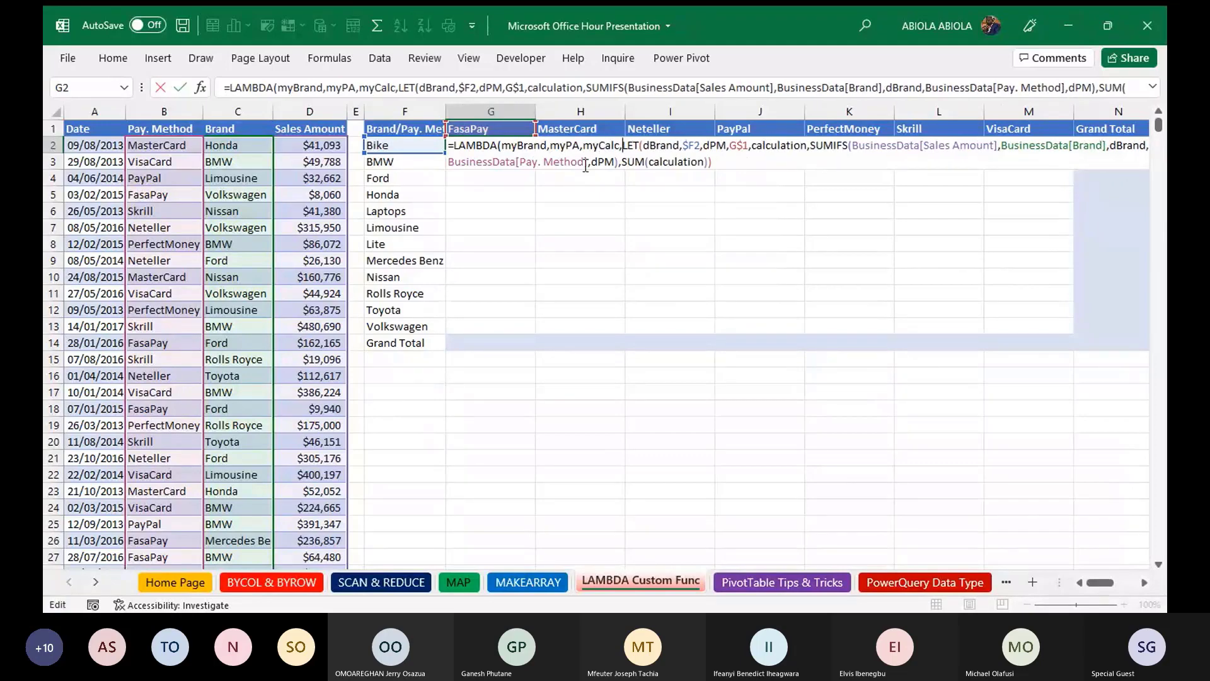
drag(518, 149, 625, 149)
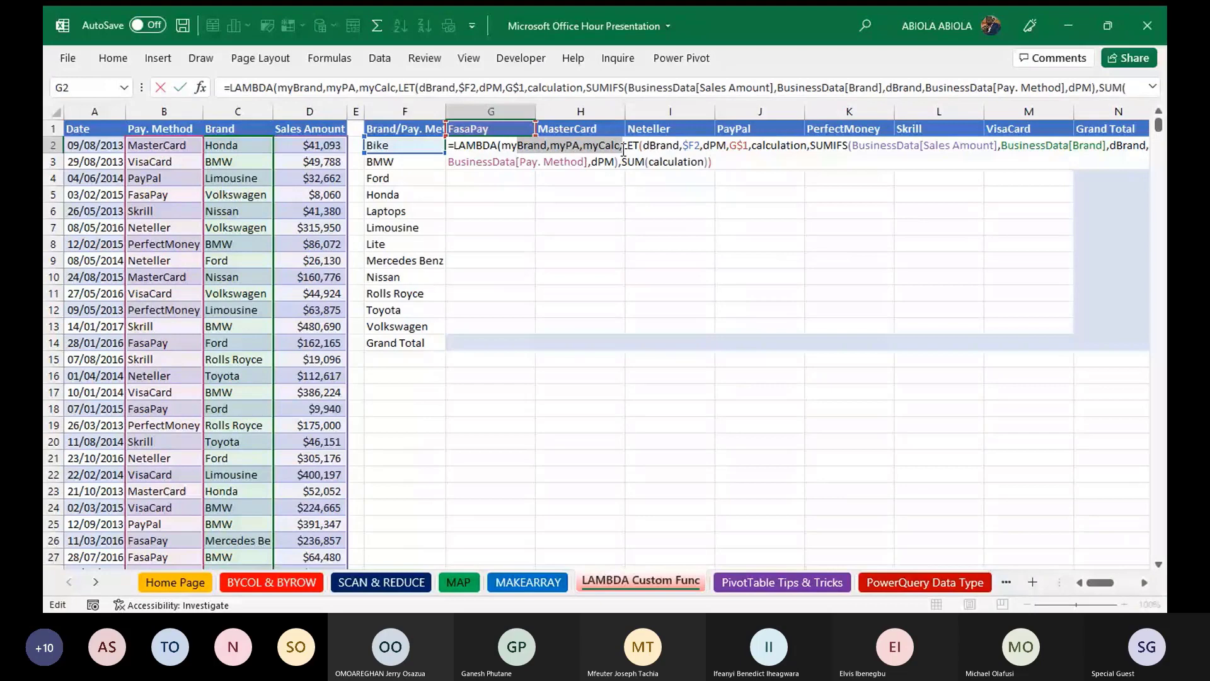
click(623, 150)
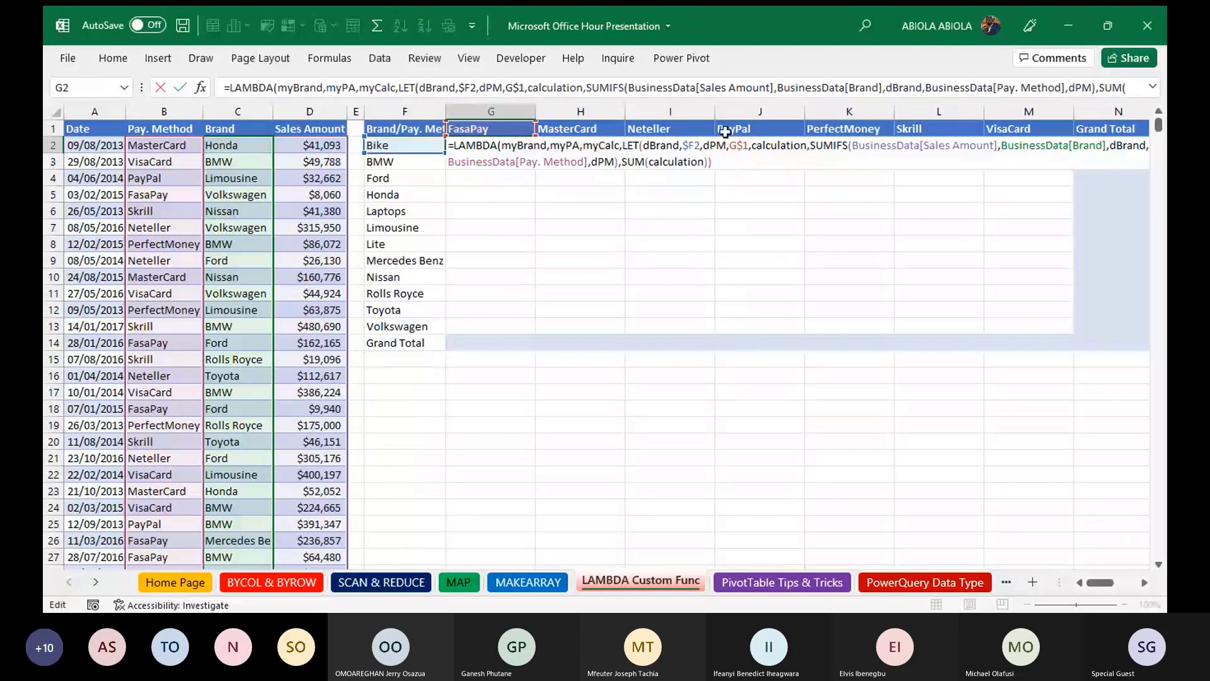
- Replace BusinessData[Sales Amount] with myCalc and BusinessData[Brand] with myBrand inside the SUMIFS
click(953, 151)
double_click(866, 148)
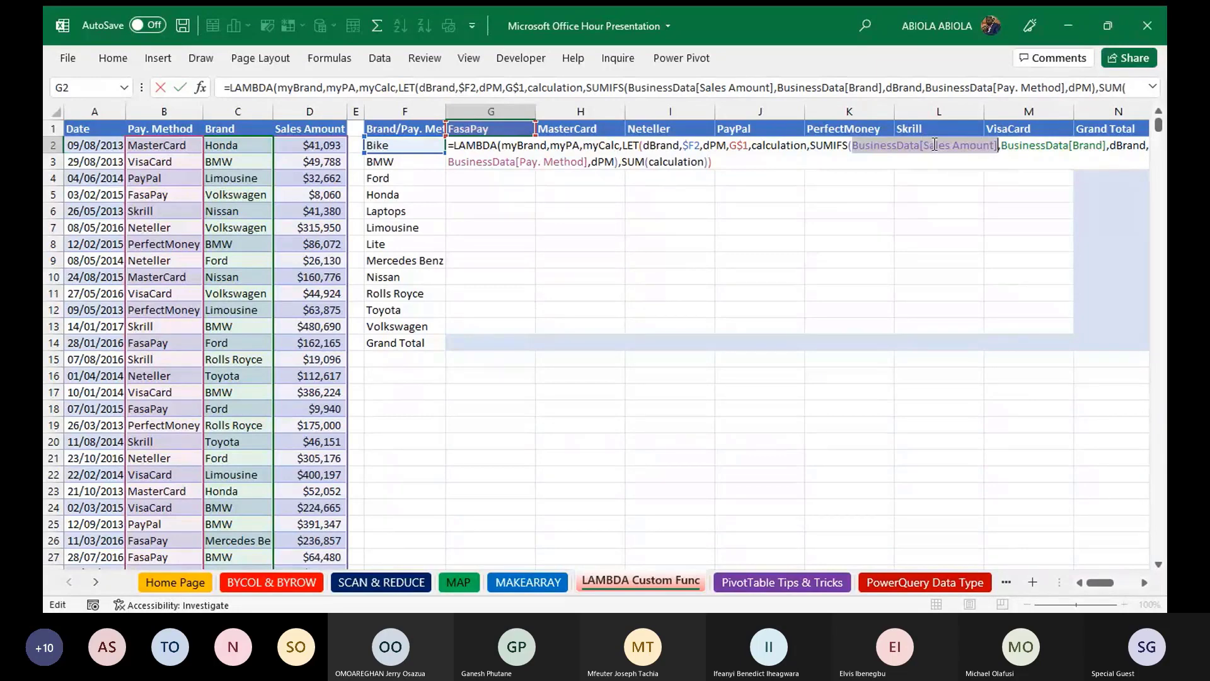
text(my)
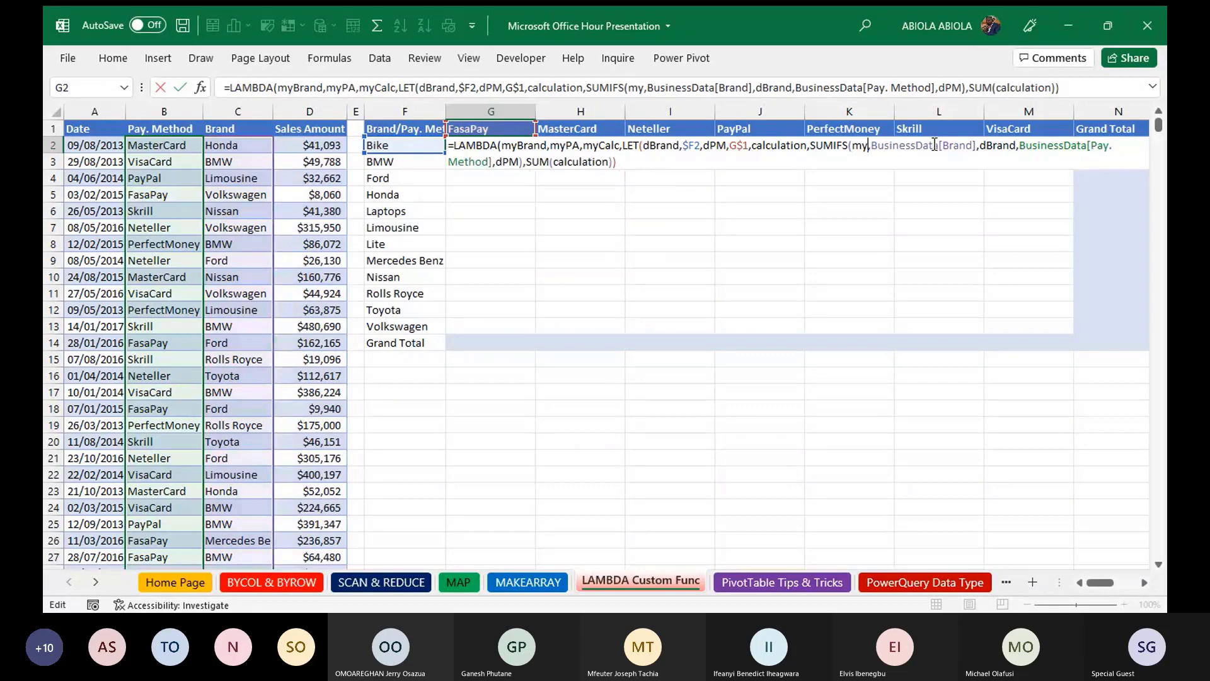
text(Calc)
drag(891, 145, 997, 146)
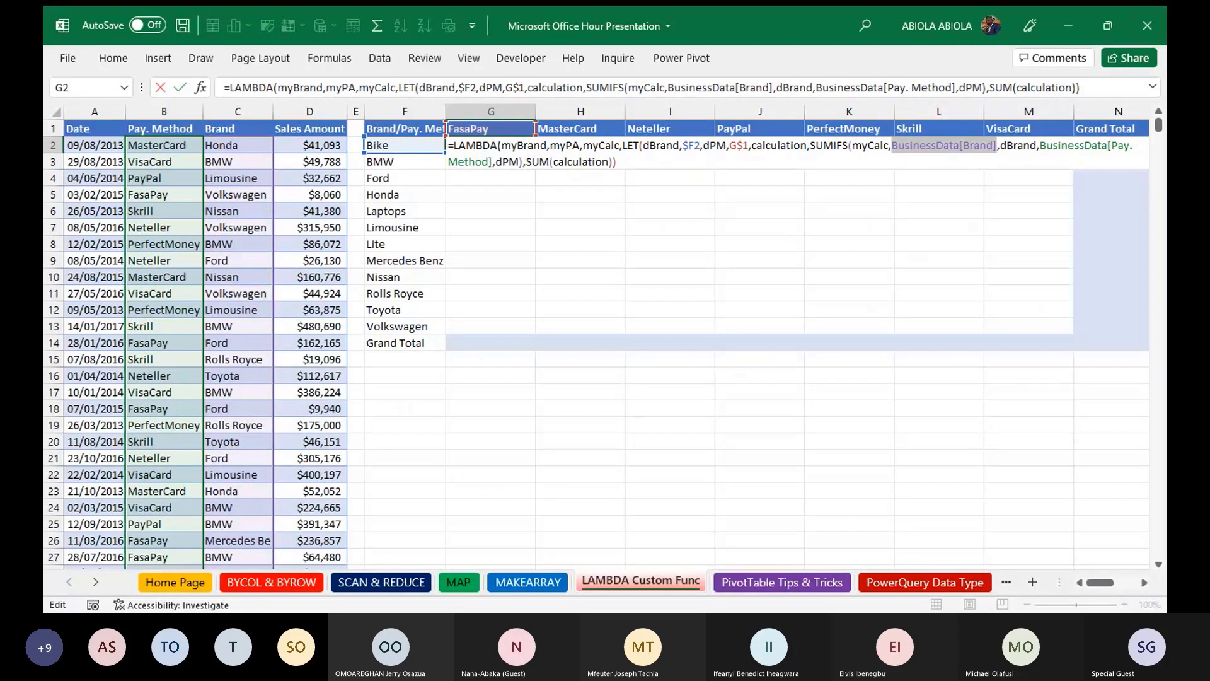
text(myBrand)
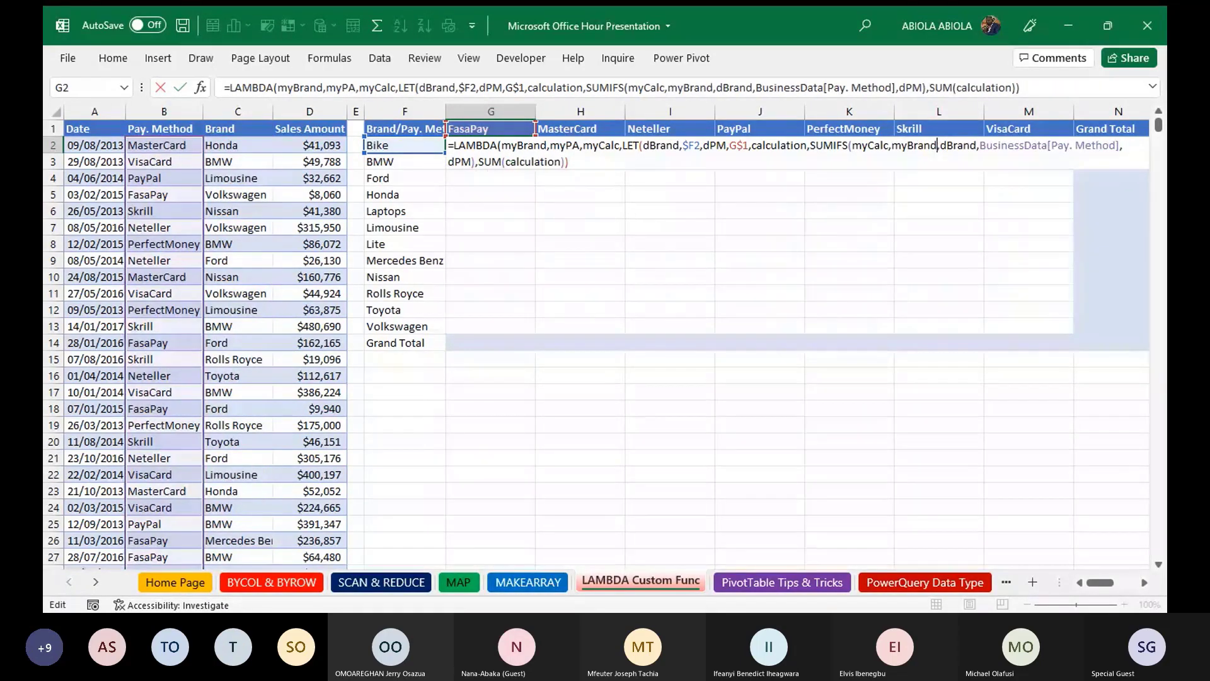
- Replace BusinessData[Pay. Method] with myPA in the SUMIFS and add the closing parenthesis of the LAMBDA
double_click(1036, 145)
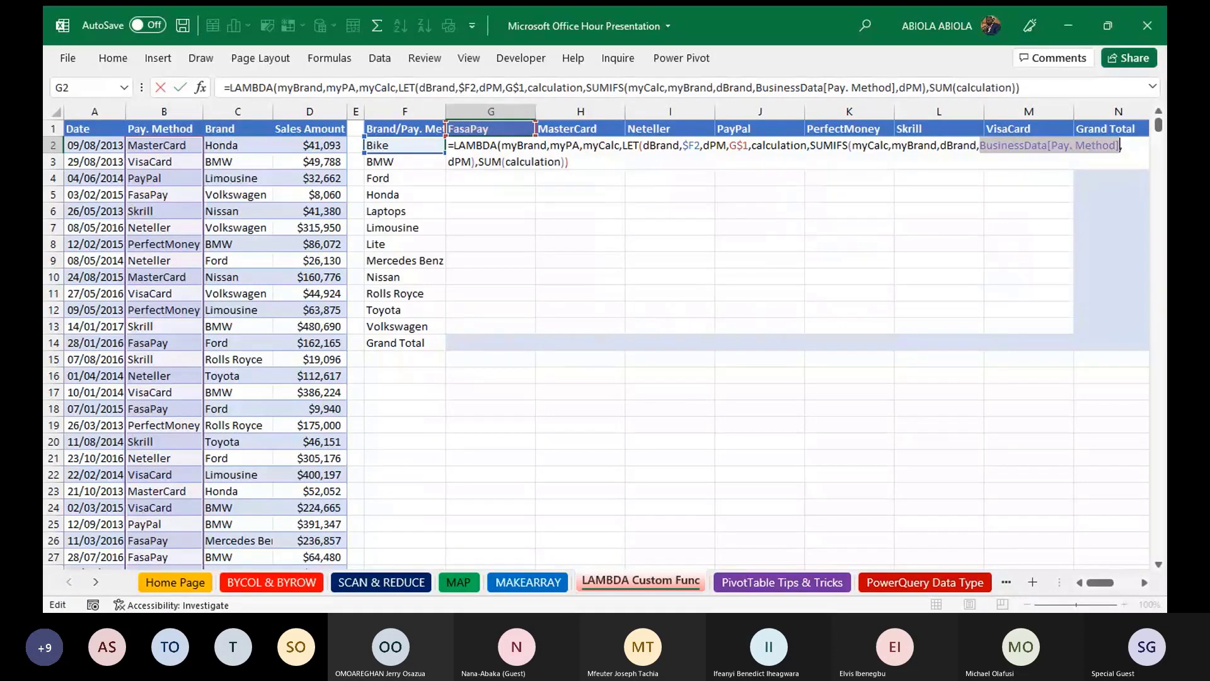
text(myp)
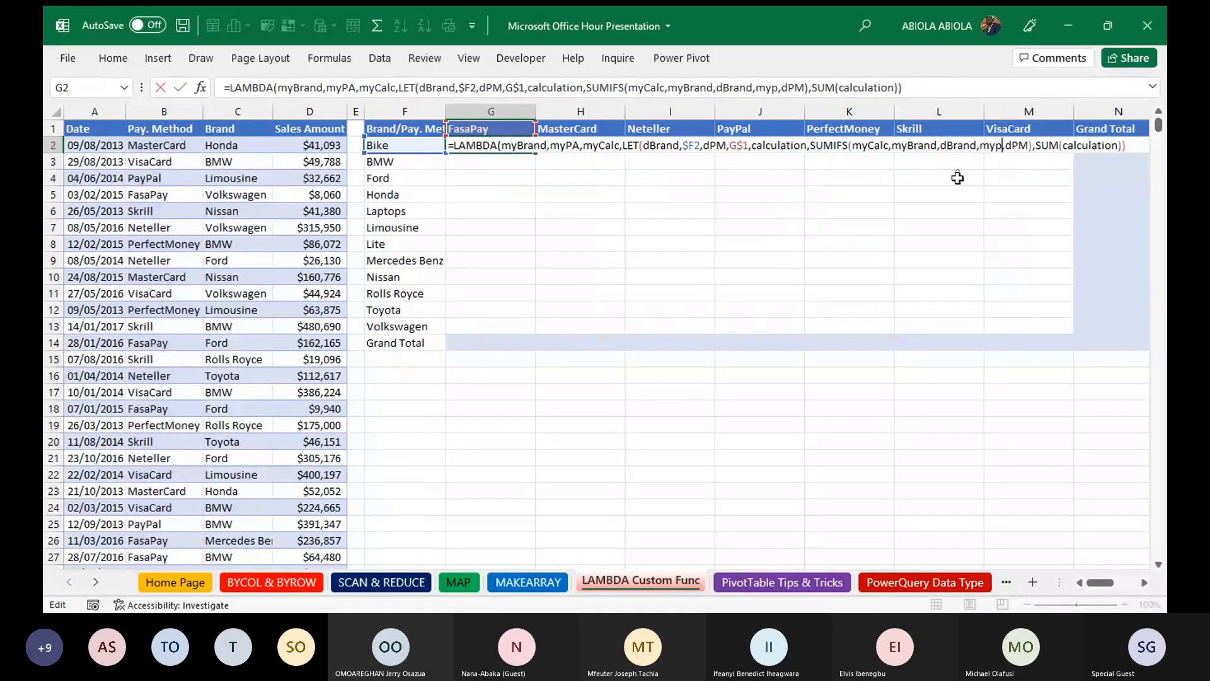
key(BackSpace)
text(PA)
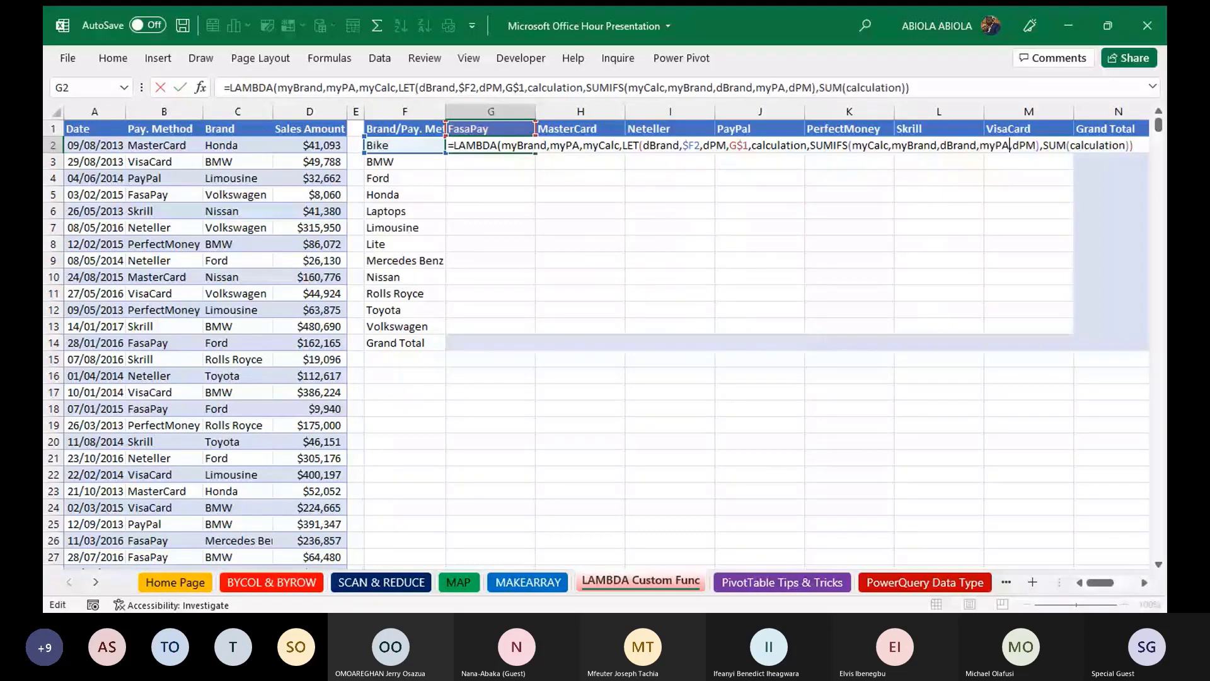
click(1141, 146)
text()))
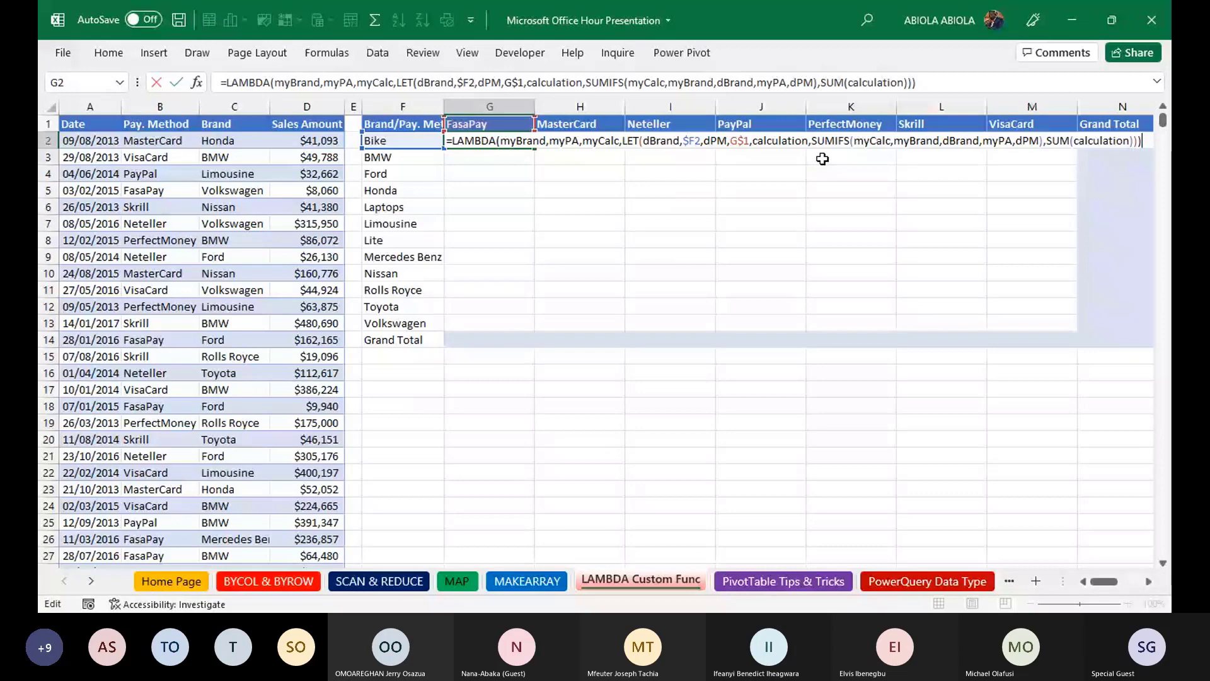
- Start a test call after the LAMBDA with BusinessData[Brand] and BusinessData[Pay. Method] as its first two arguments
text(()
click(236, 112)
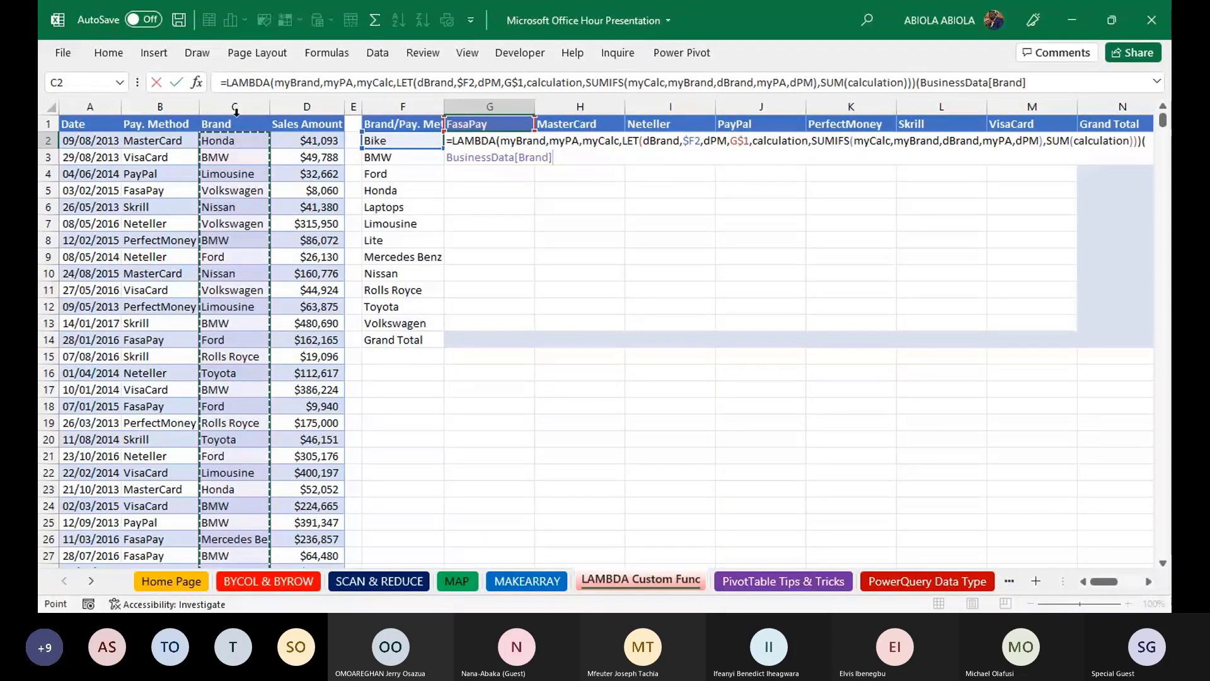
text(,)
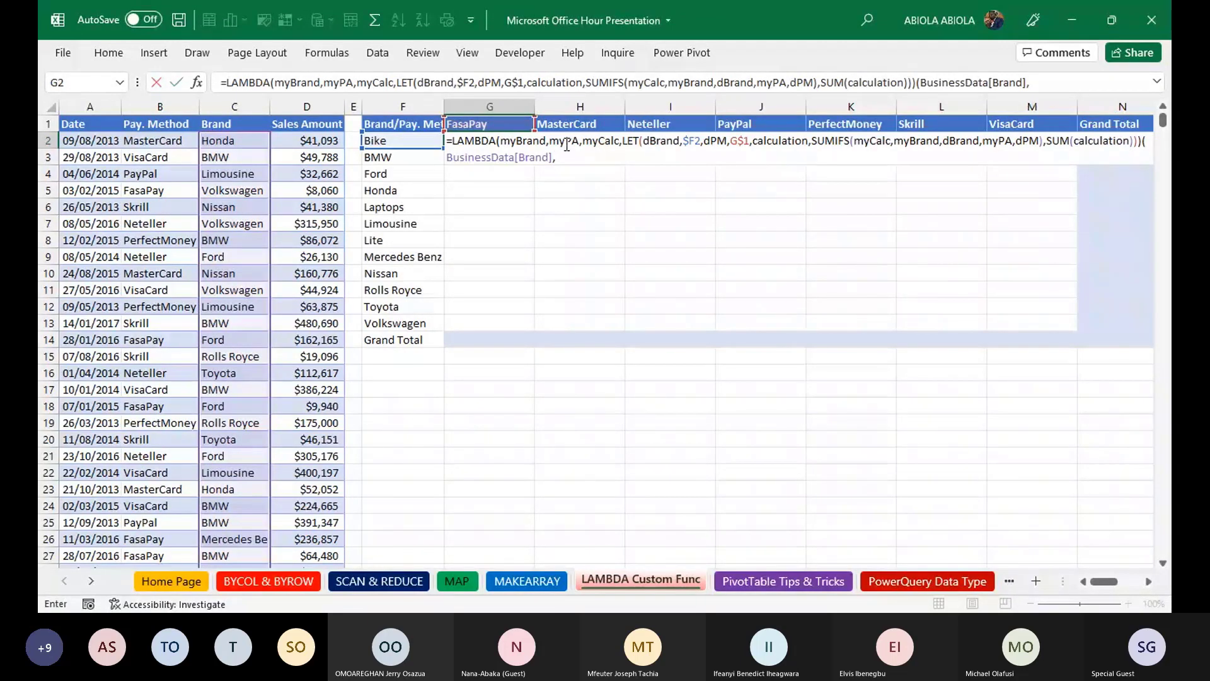
click(160, 118)
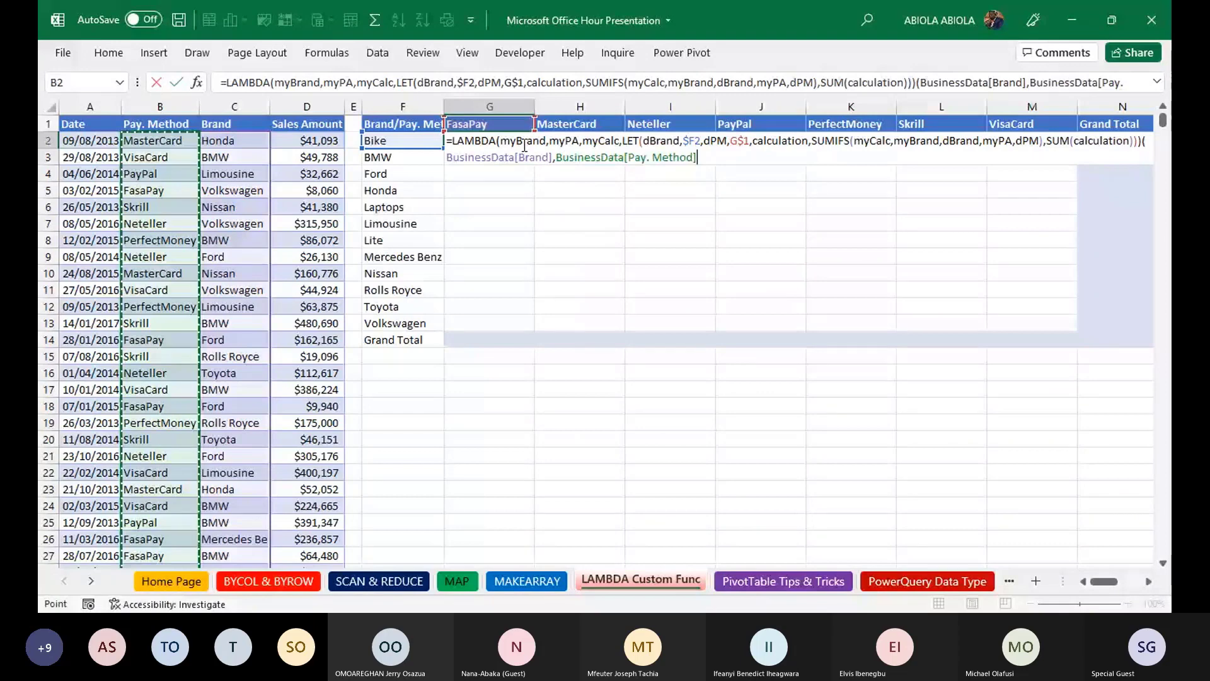
click(606, 142)
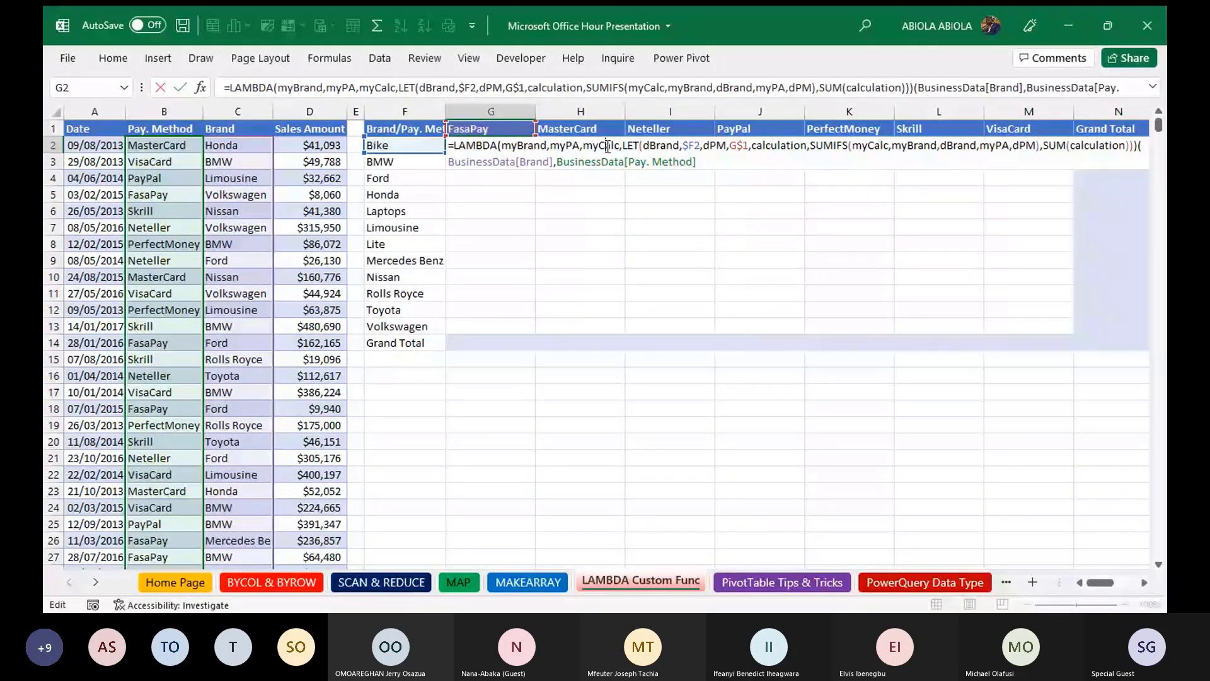
click(567, 147)
click(700, 162)
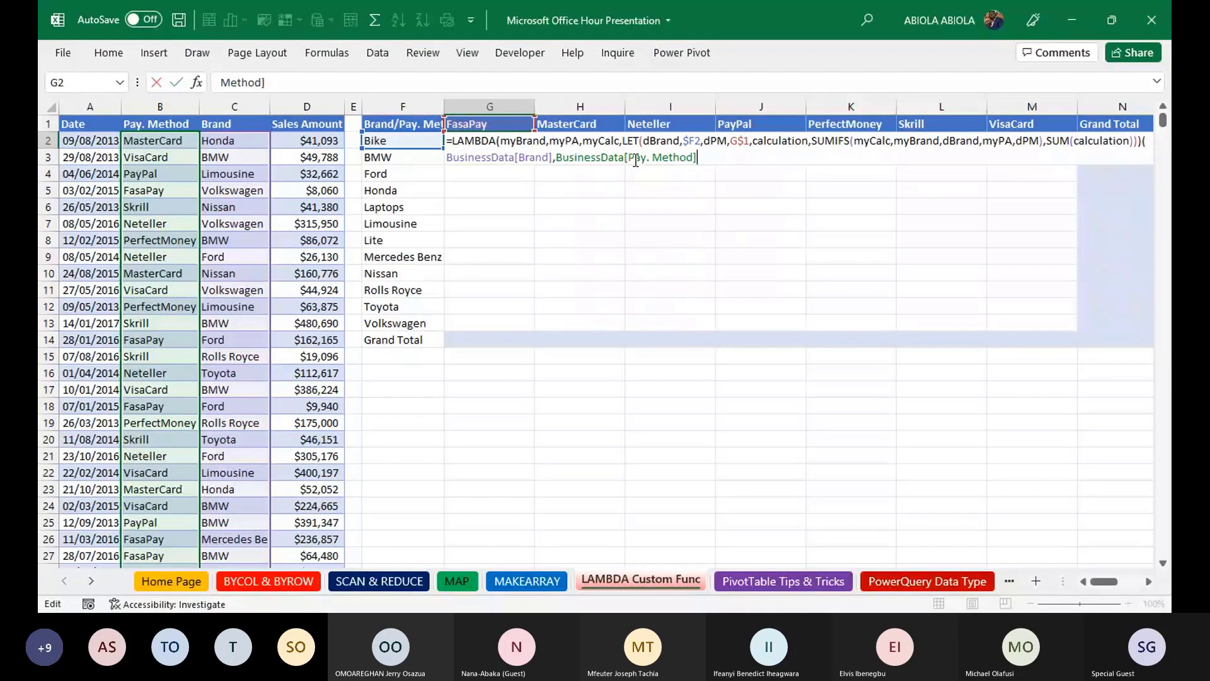
- Add BusinessData[Sales Amount] as the third test argument, close the call and enter the formula in G2
text(,)
click(338, 106)
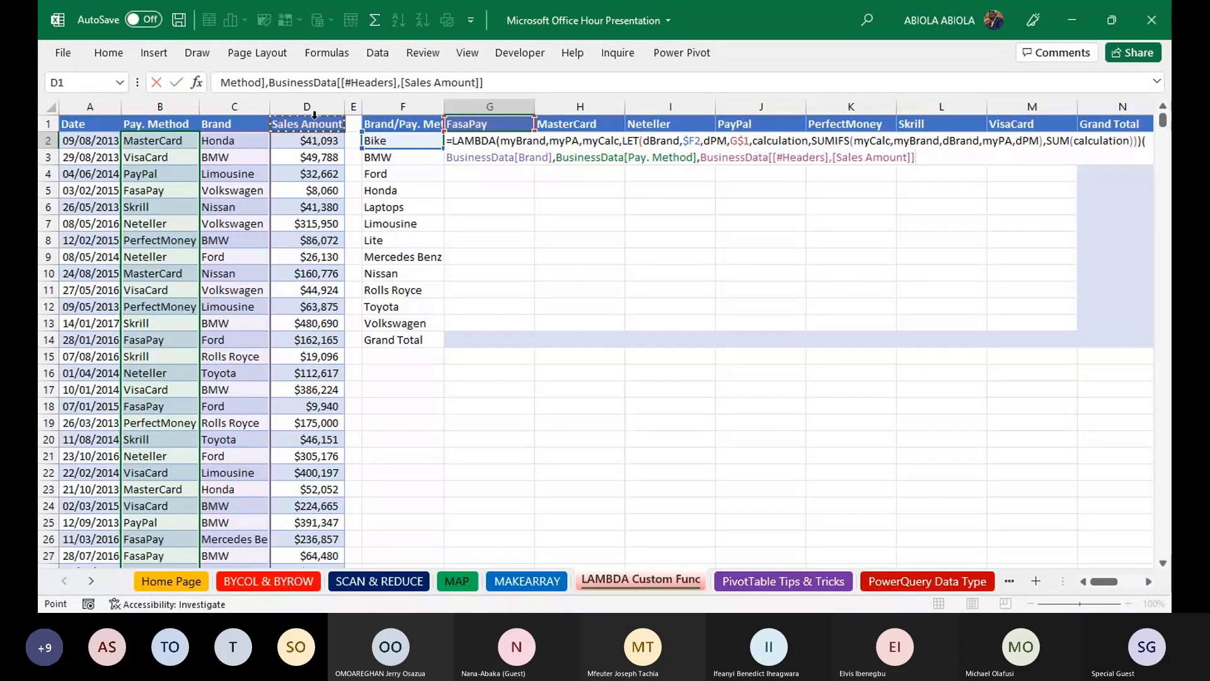
text())
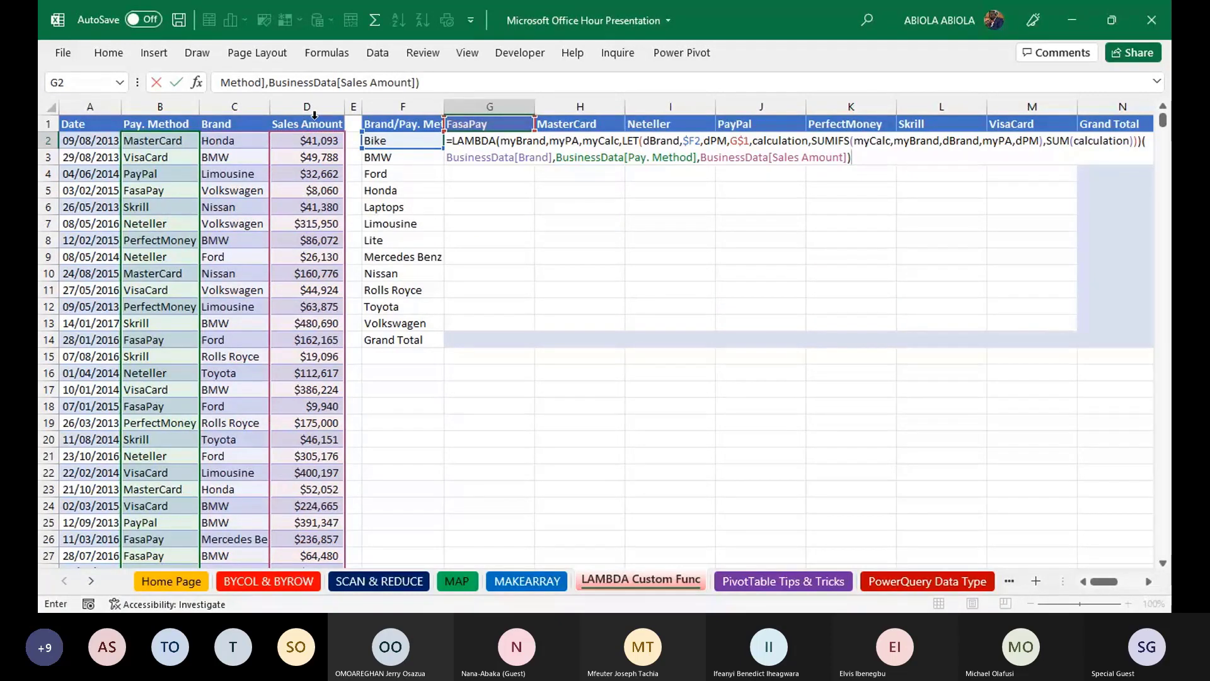
key(Return)
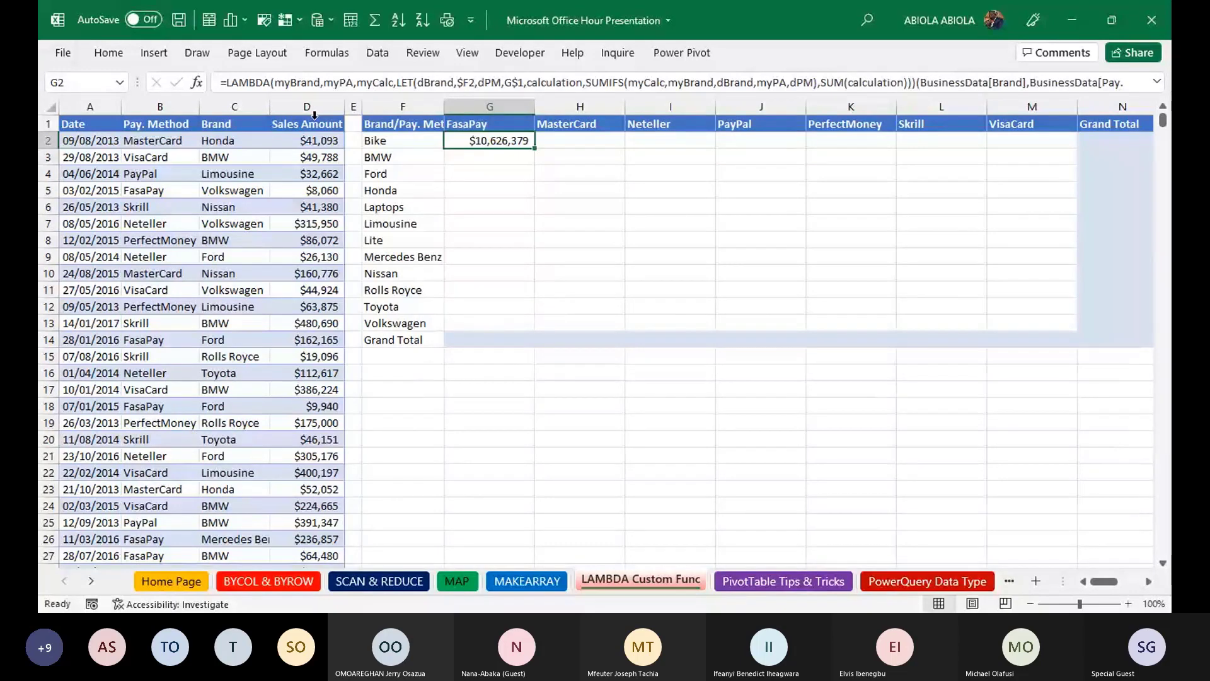
- Copy the LAMBDA definition from G2's formula without its test arguments and empty the cell
key(F2)
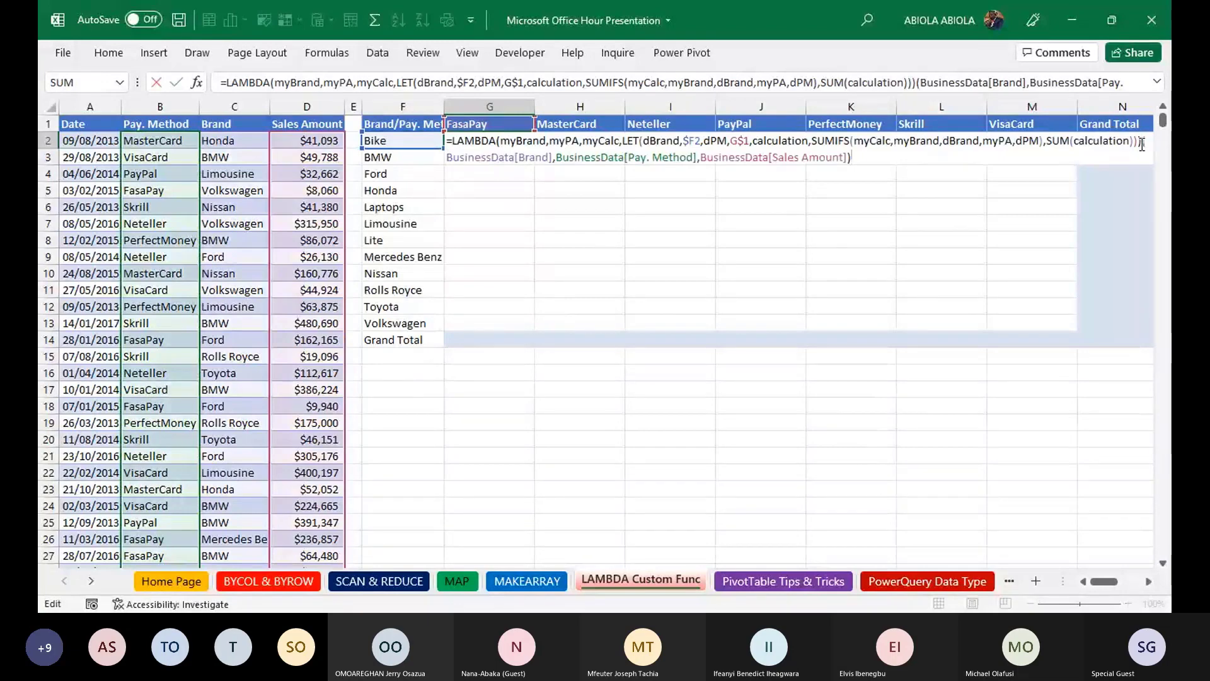
drag(1143, 145, 445, 140)
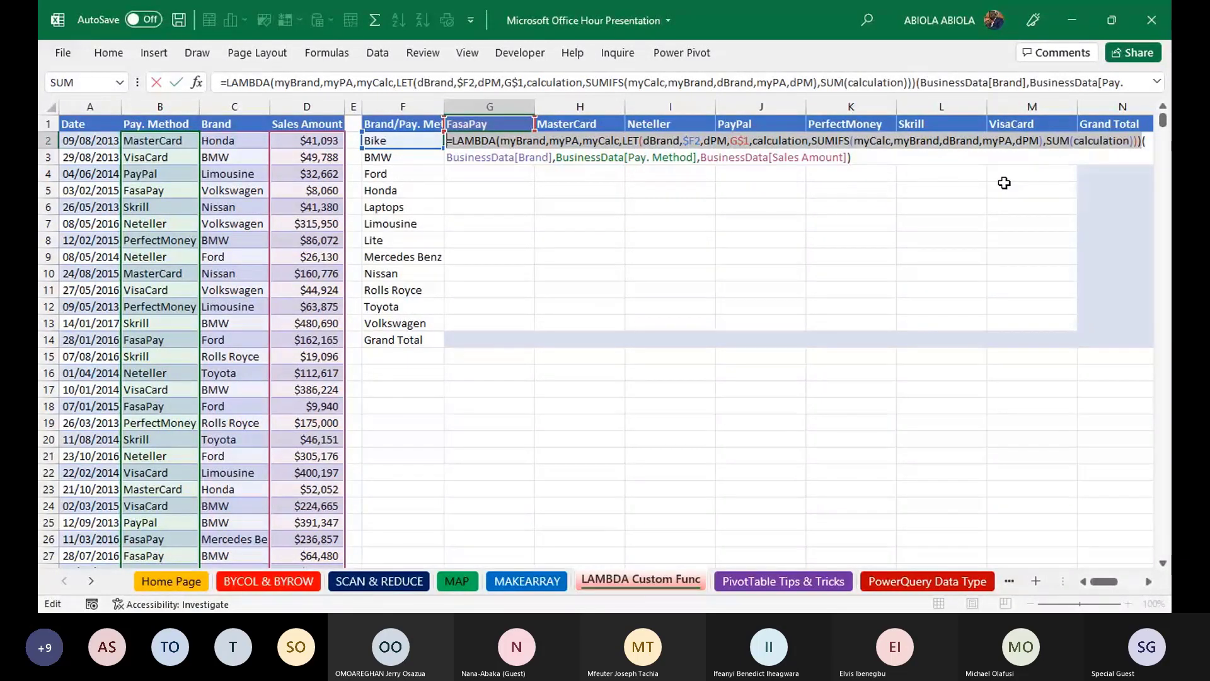
key(Escape)
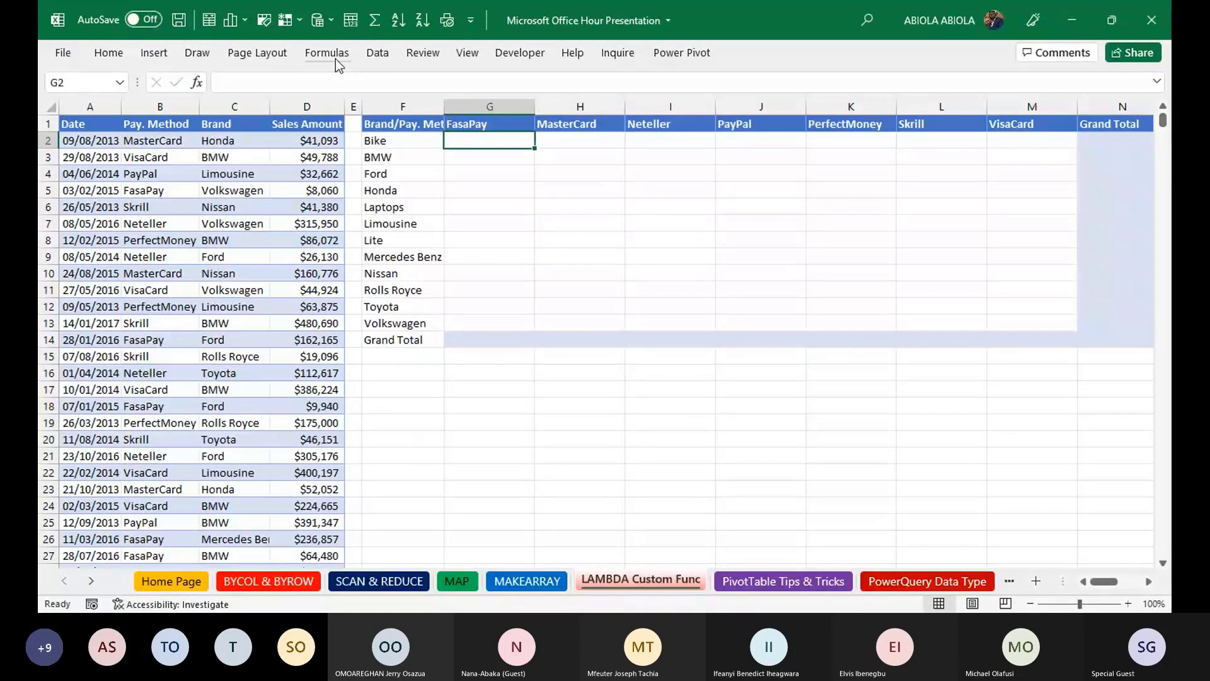
- Define a custom function named Calculation that refers to the copied LAMBDA definition
click(337, 63)
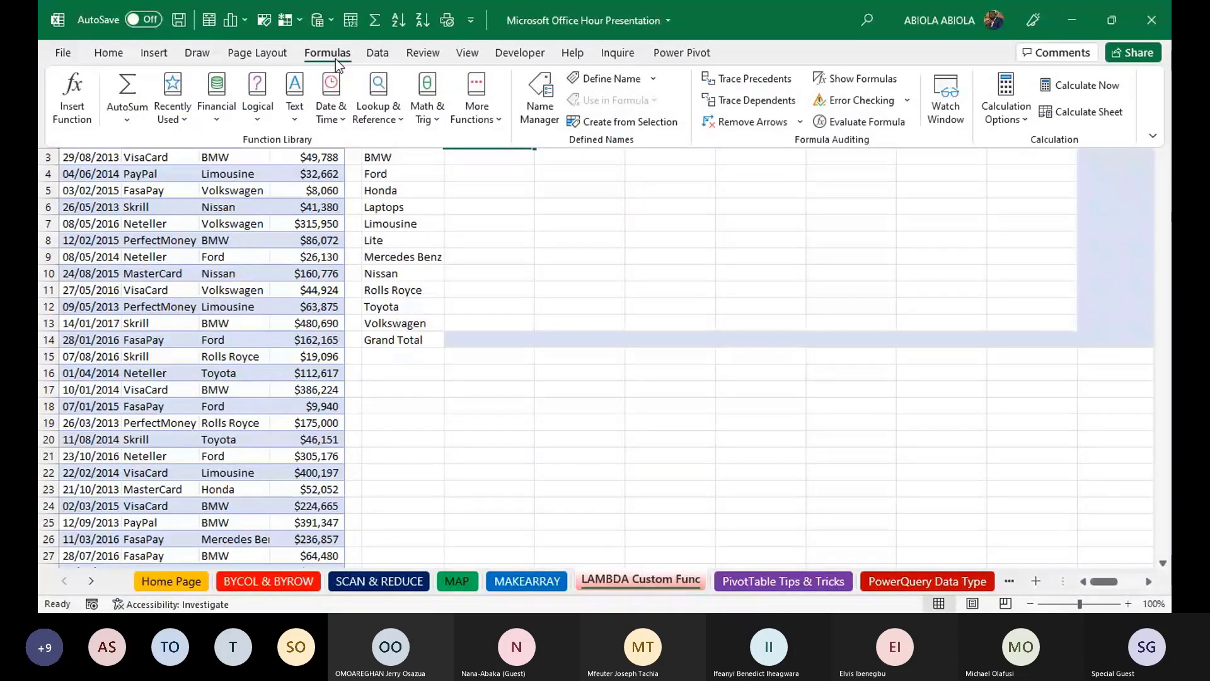
double_click(335, 59)
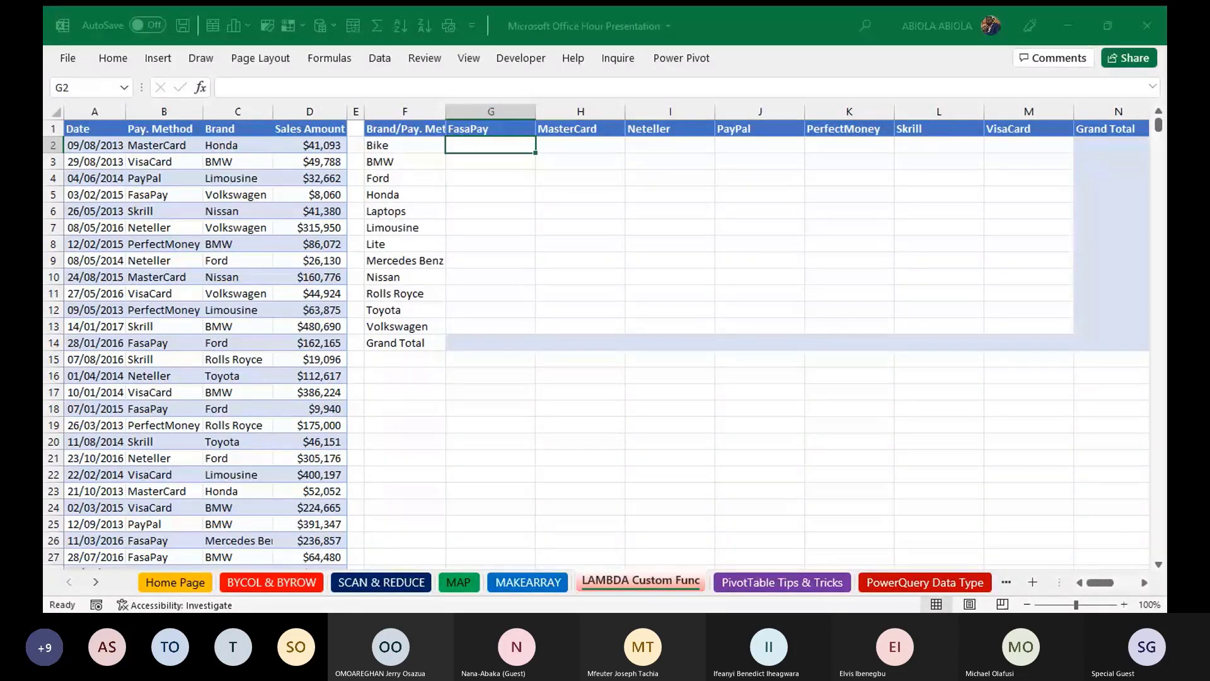
text(=)
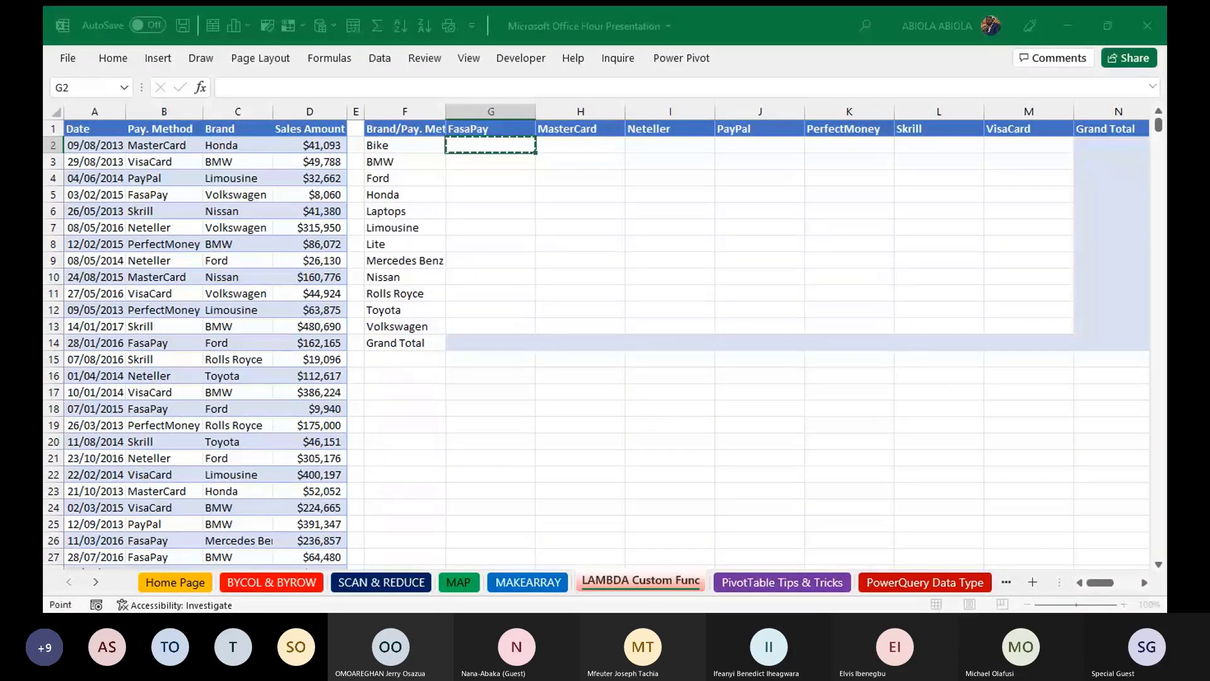
key(BackSpace)
key(Escape)
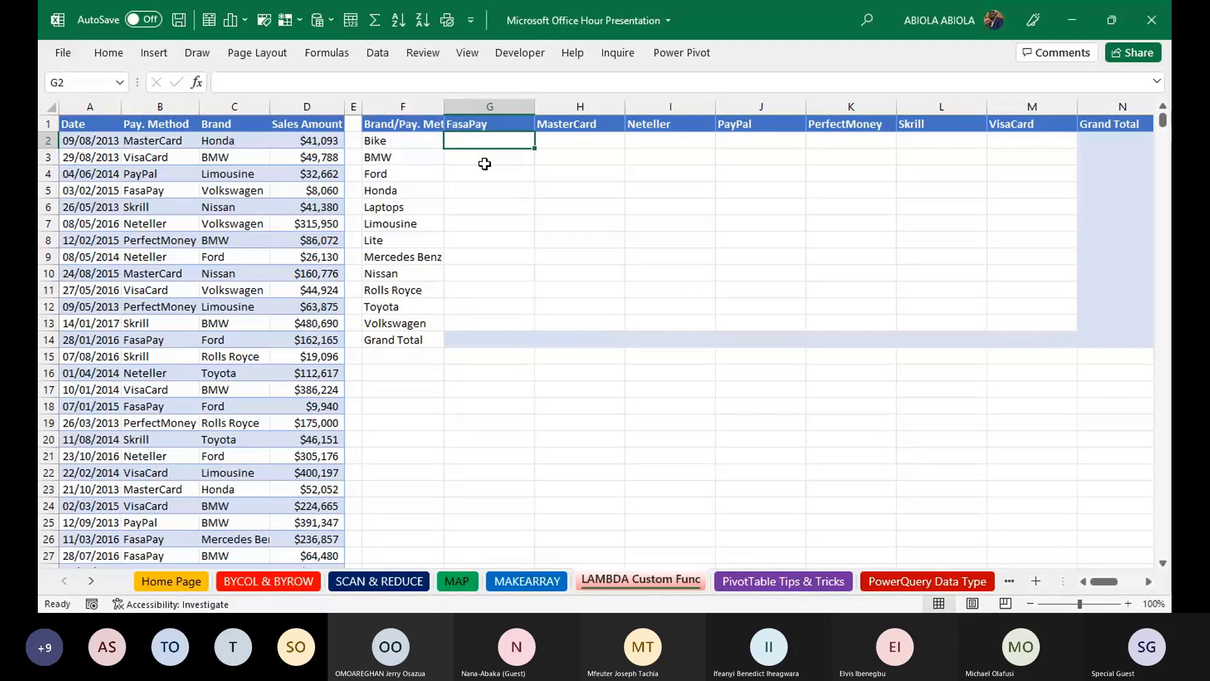
text(=ca)
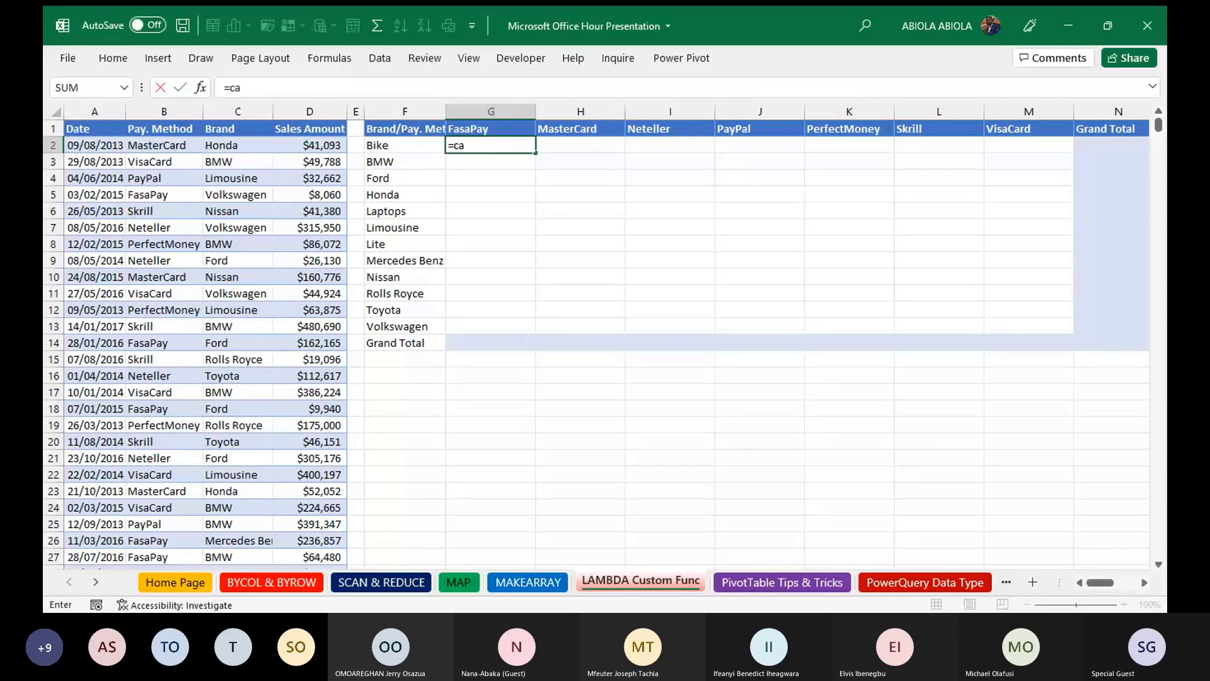
key(Tab)
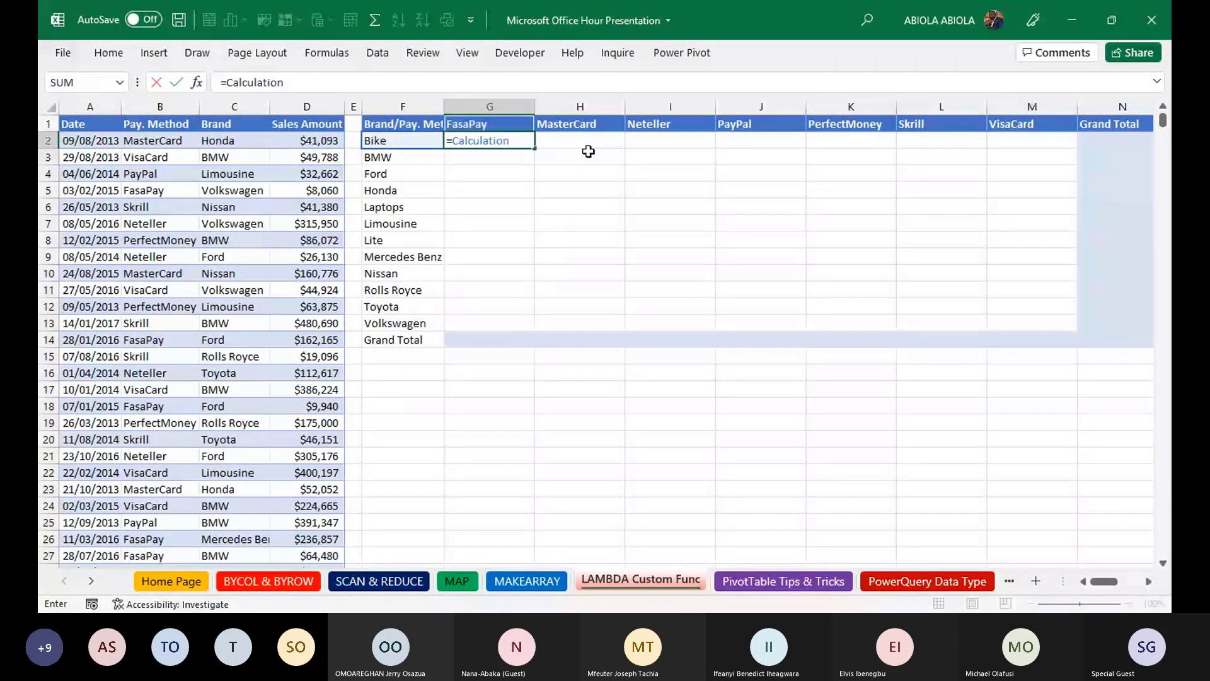
text(()
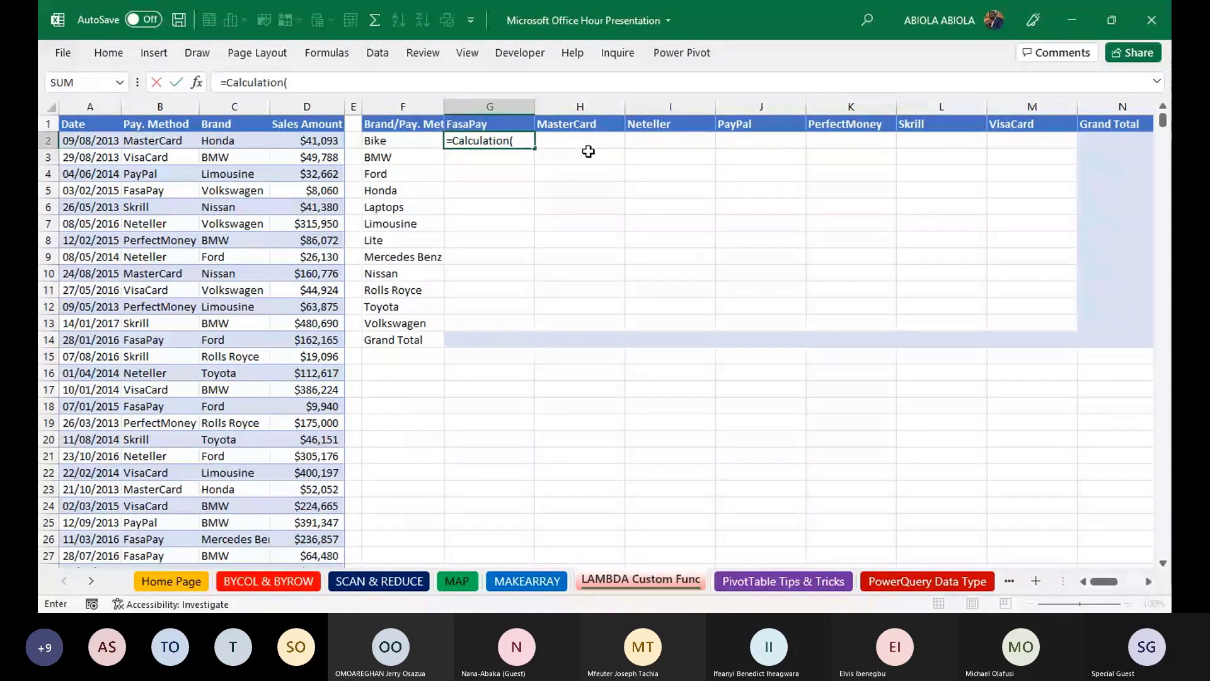
click(243, 114)
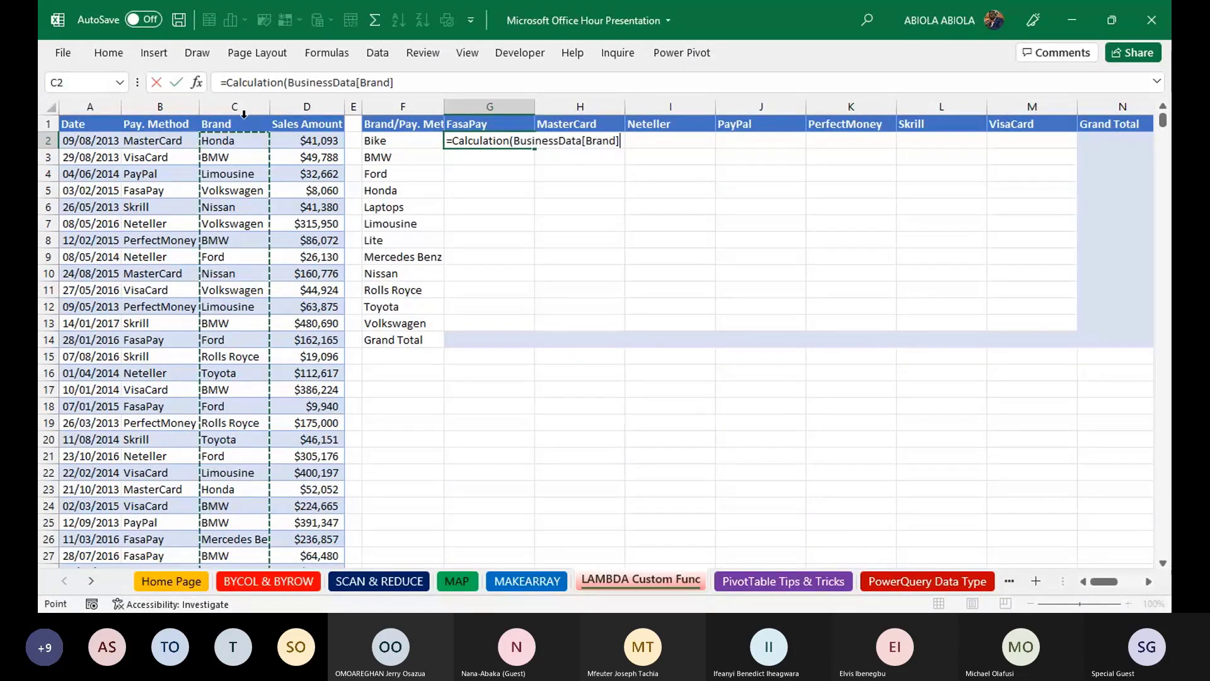
key(Escape)
text(=)
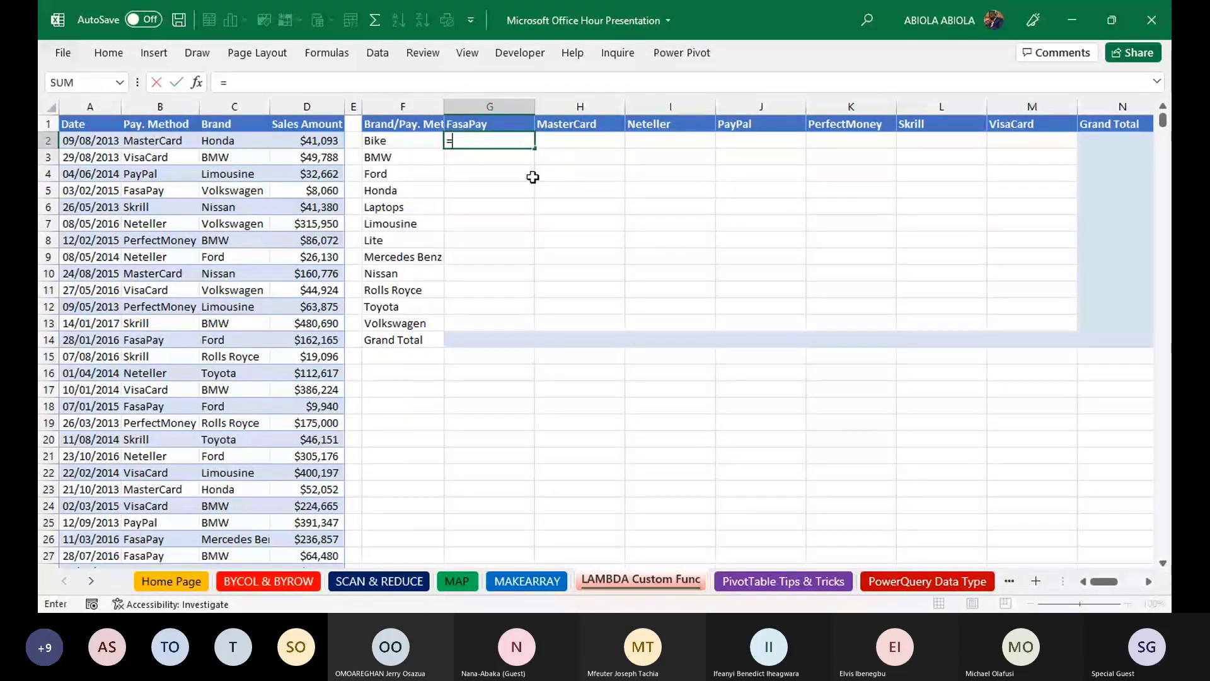
text(Calculation)
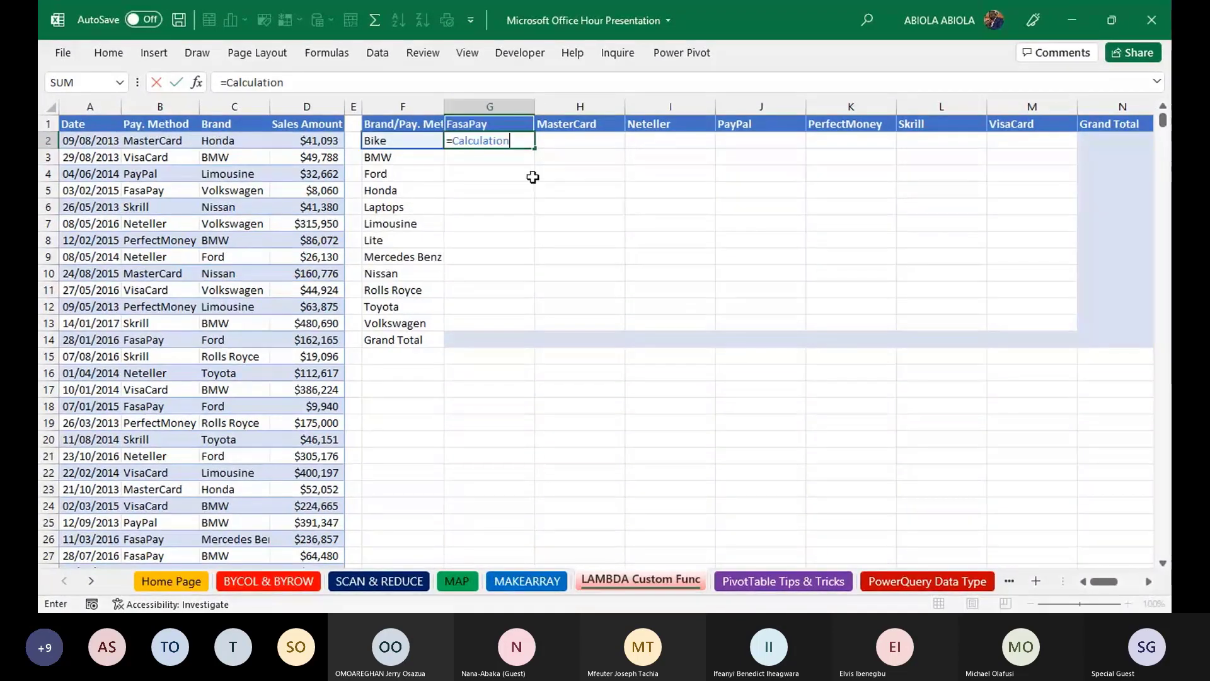
text(())
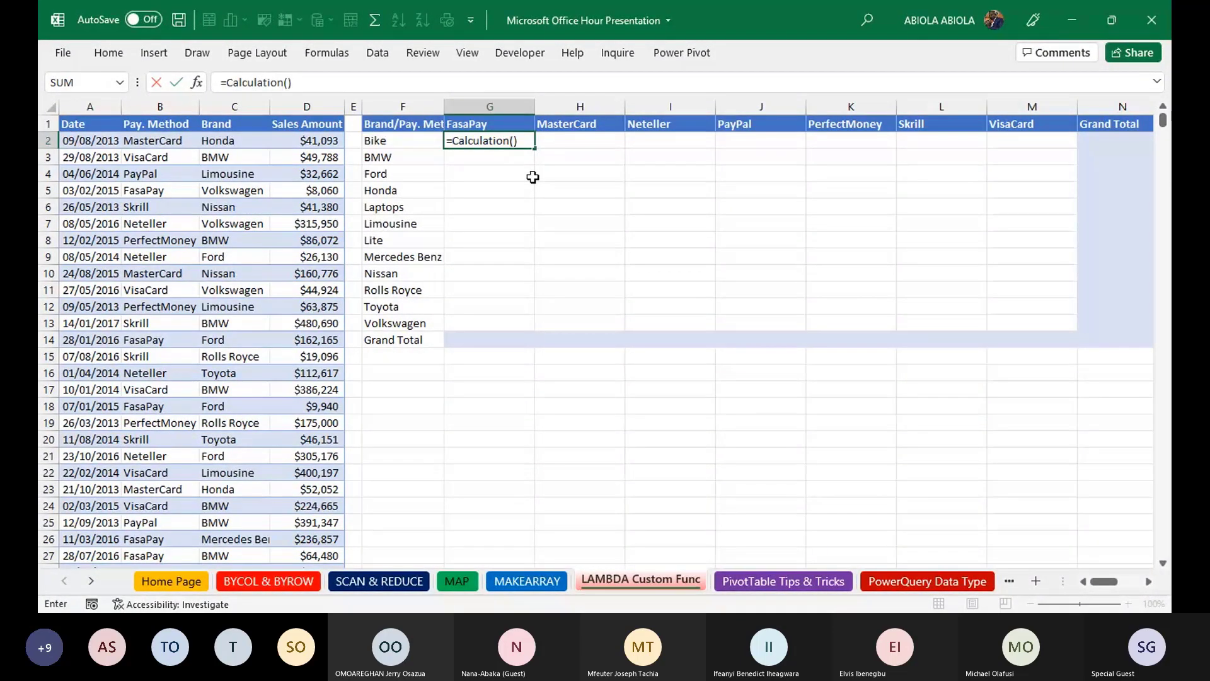
key(Escape)
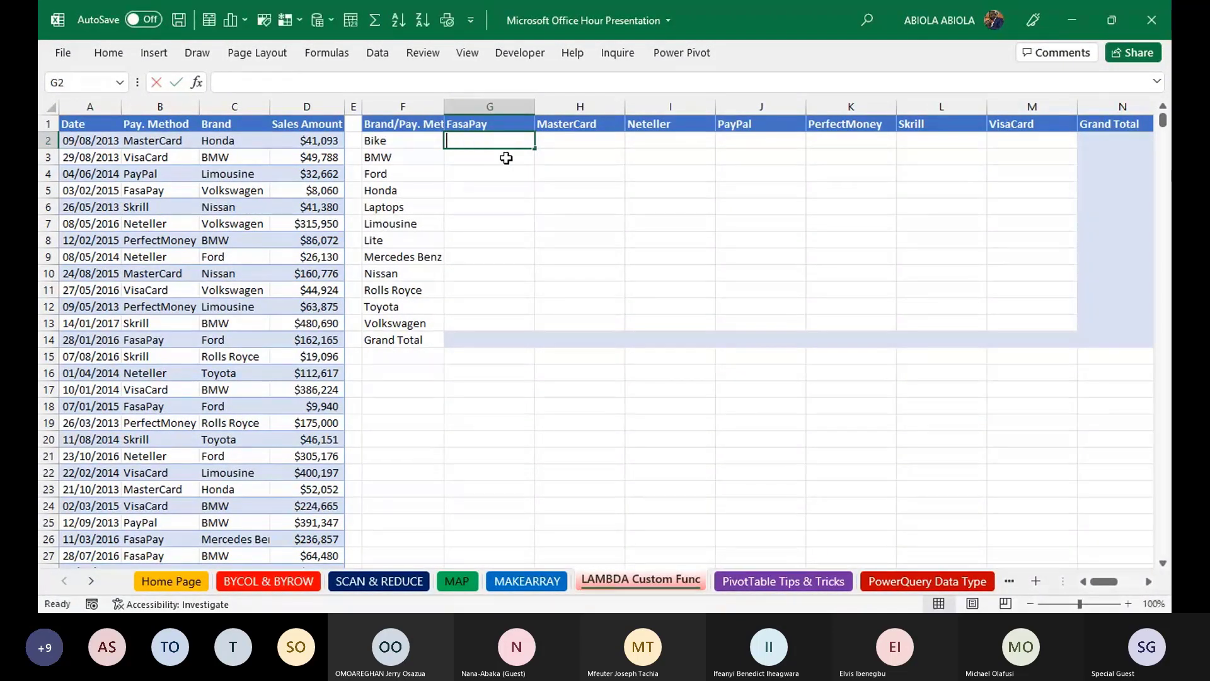
text(=Calculation)
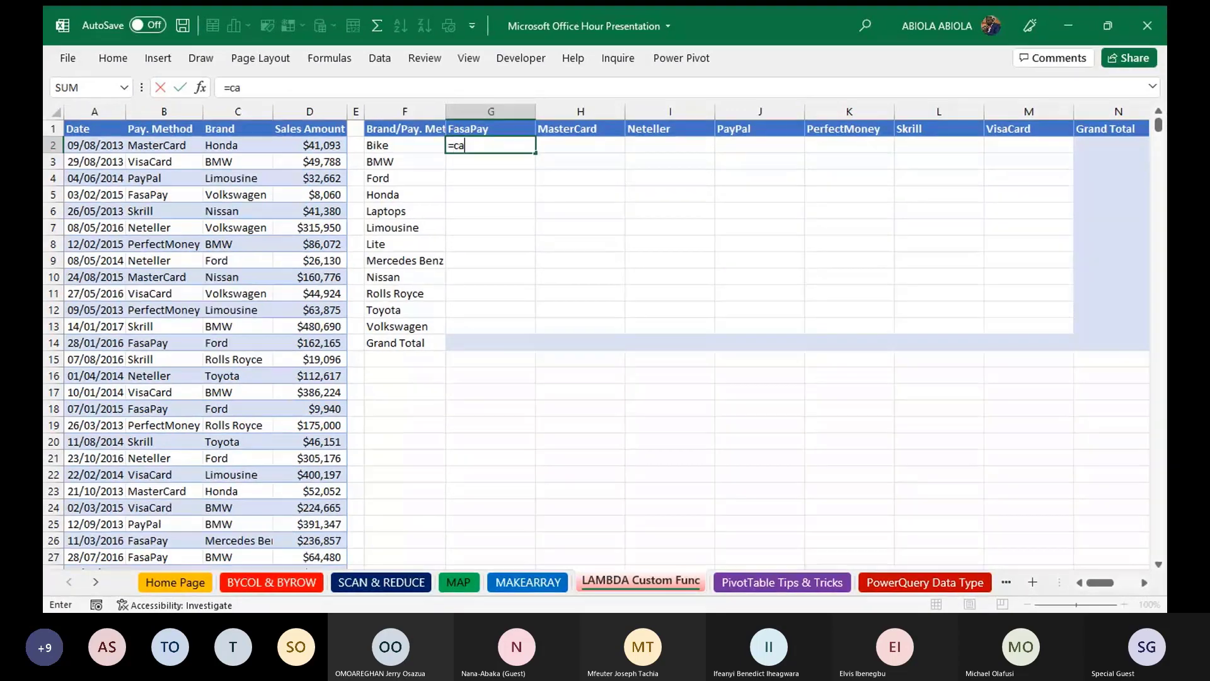
text(()
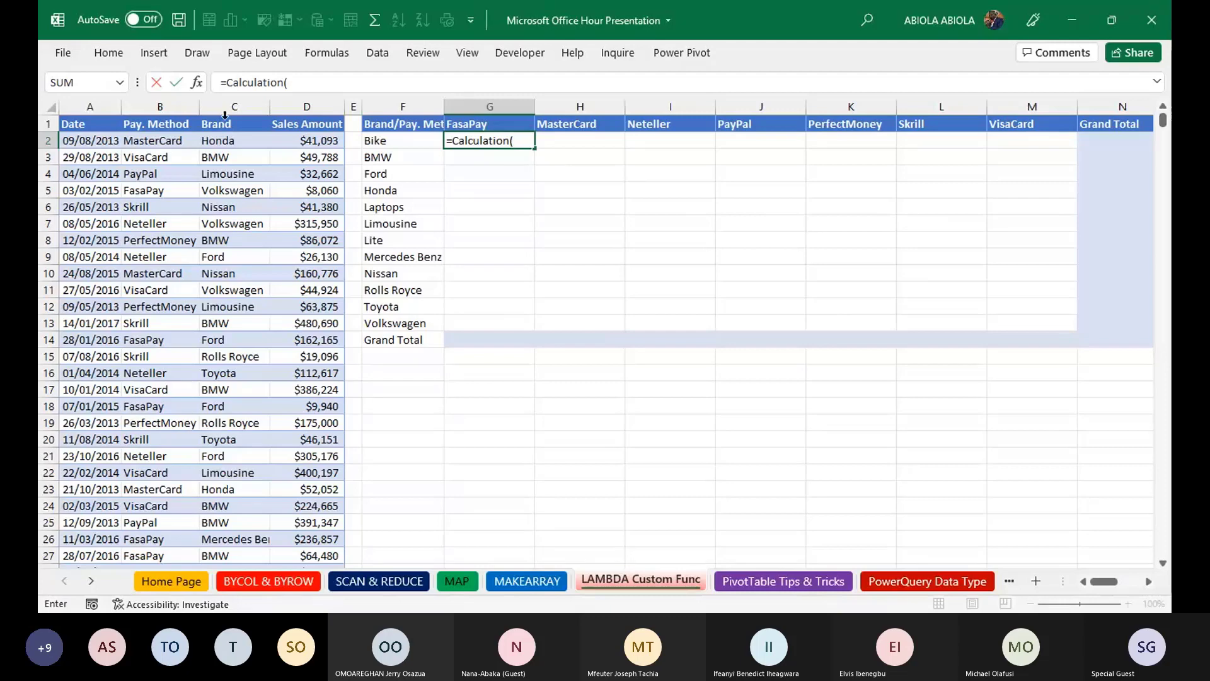
key(Escape)
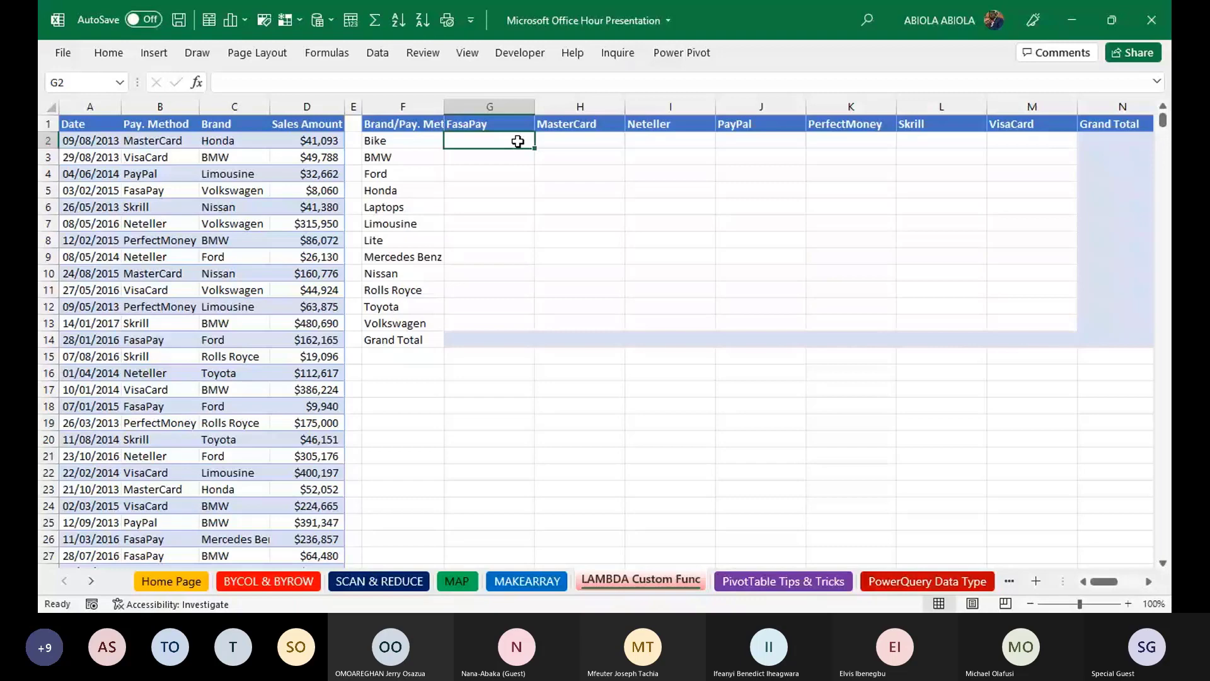
text(=Calculation)
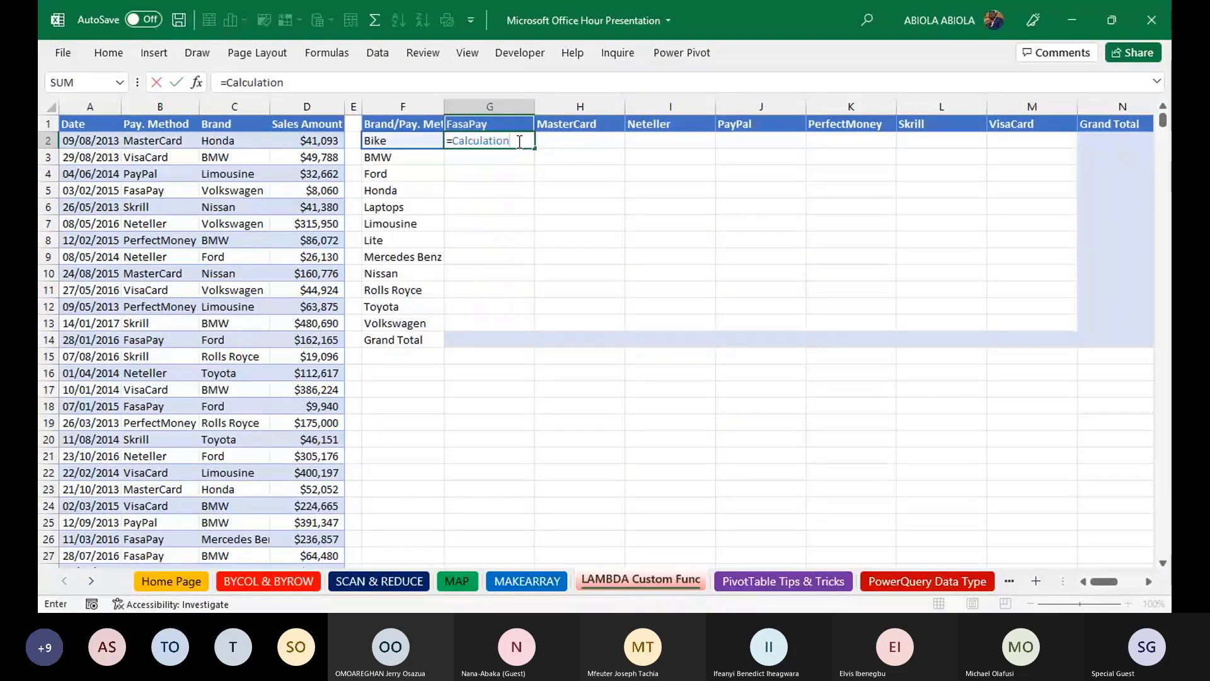
text(()
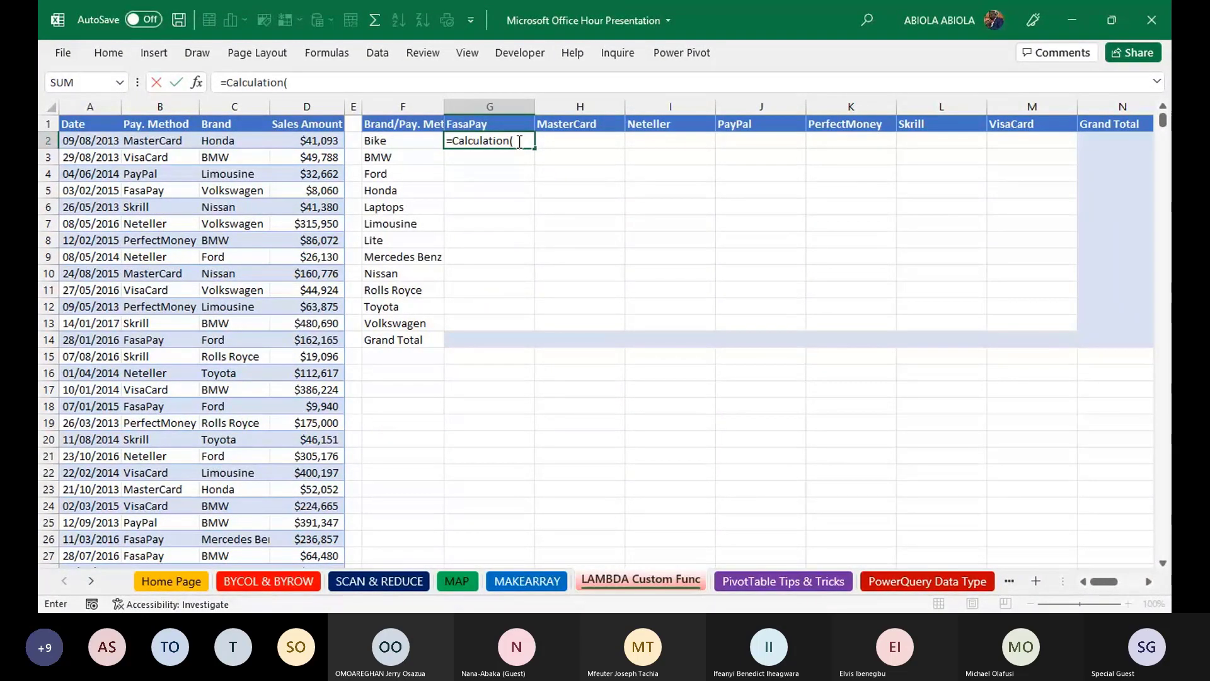
key(Escape)
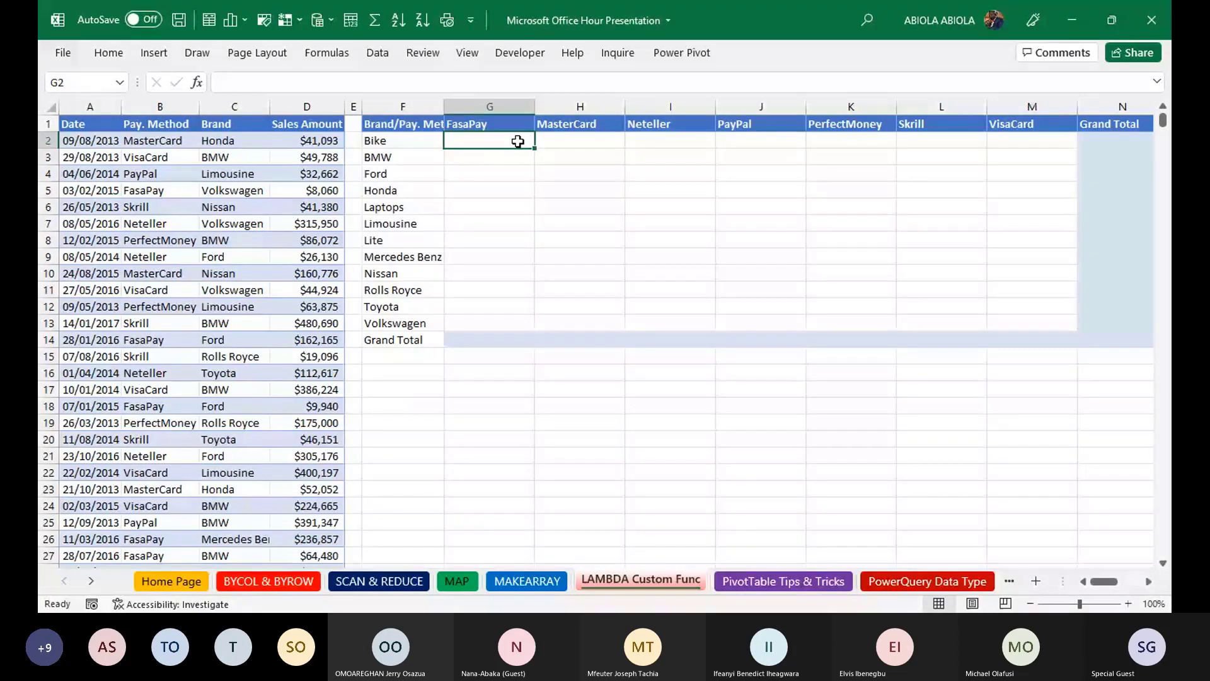
- Restore the LAMBDA formula in G2 and copy its definition without the trailing test arguments
key(ctrl+v)
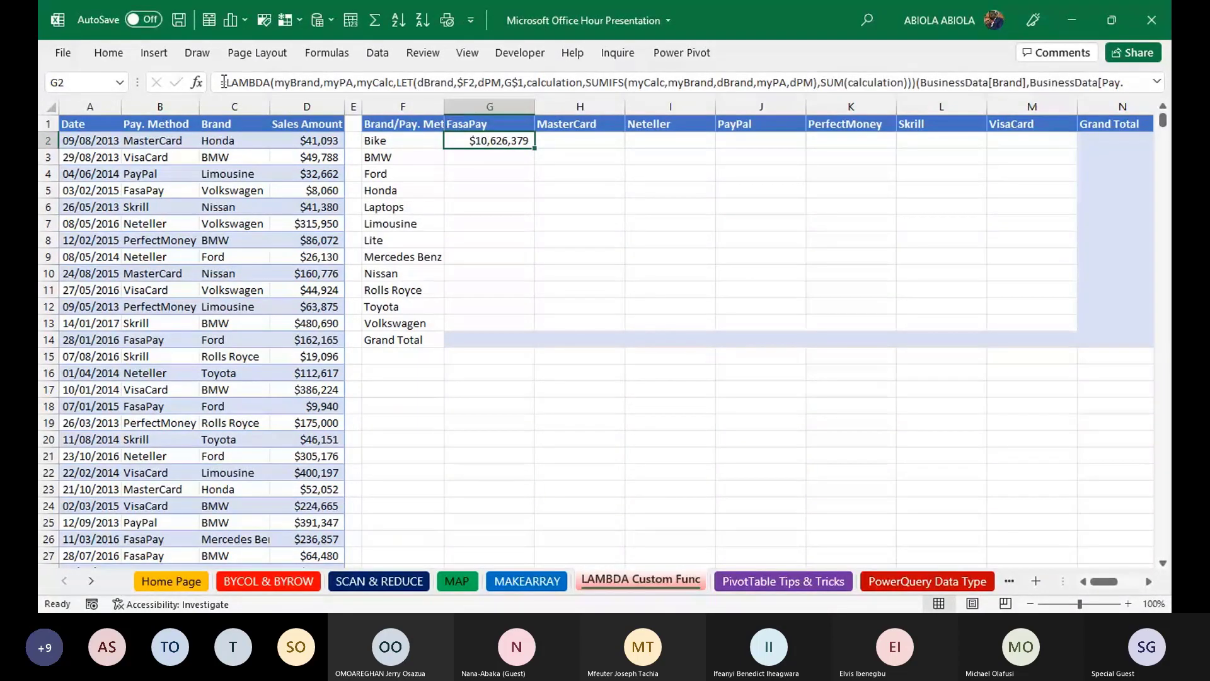
key(ctrl+shift+u)
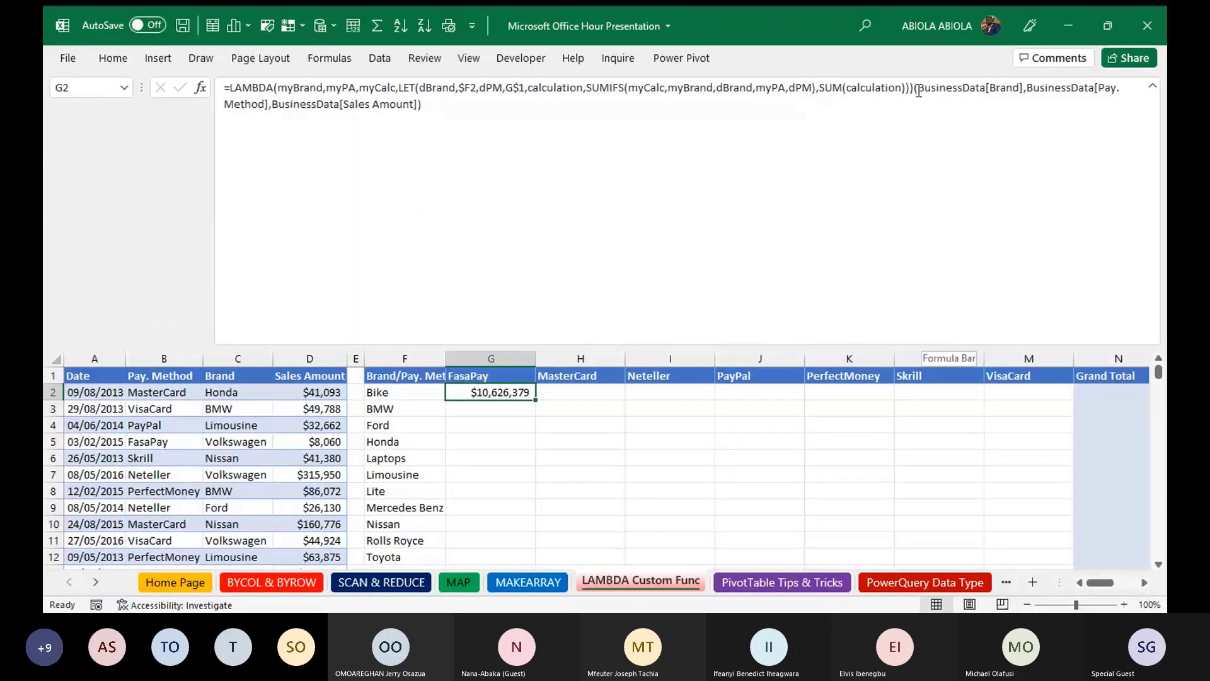
click(914, 92)
drag(915, 92, 167, 89)
click(166, 89)
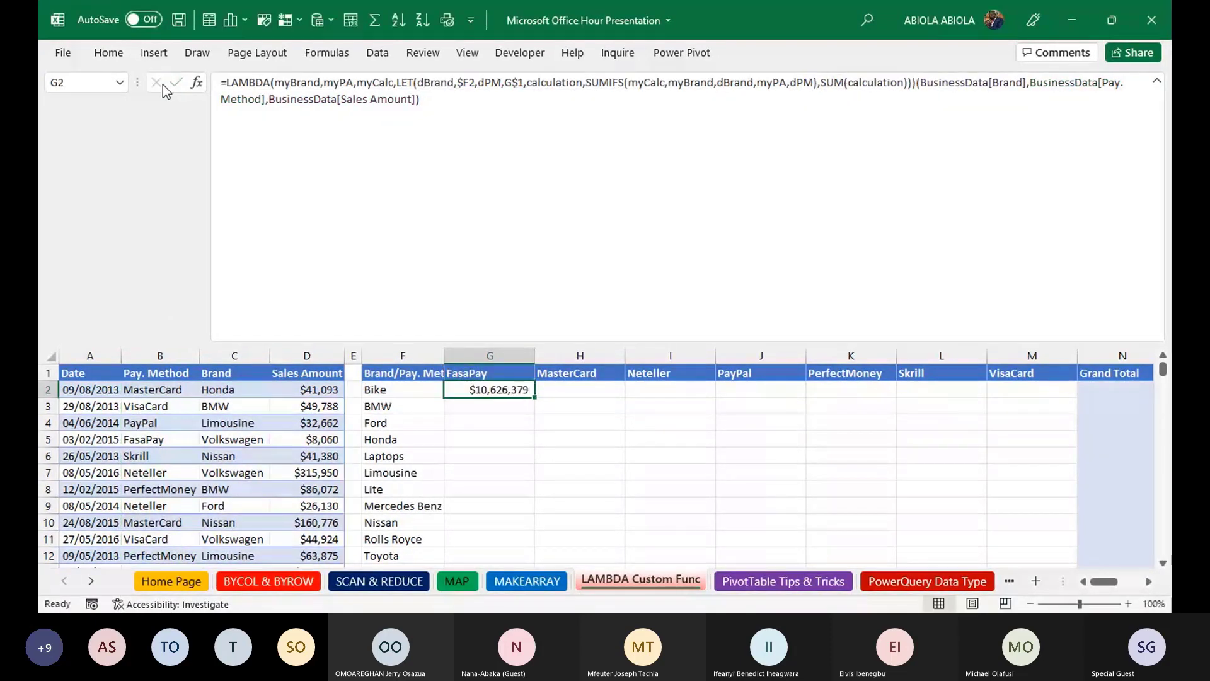
key(ctrl+shift+u)
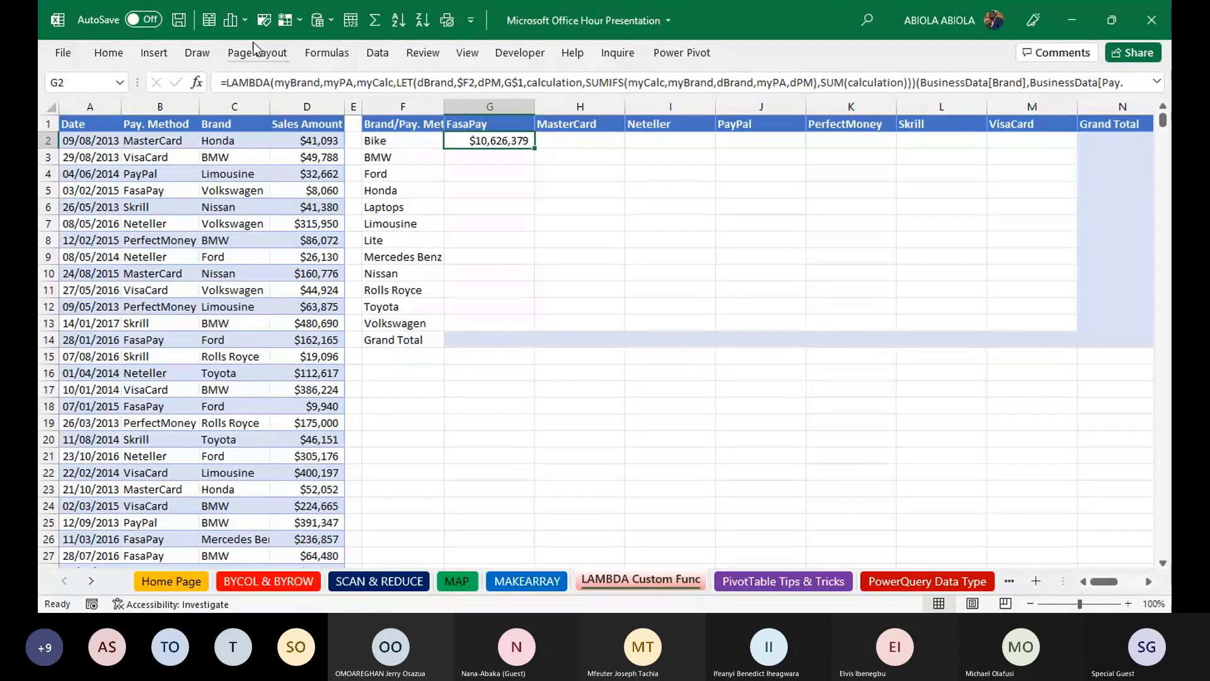
- Define a custom function named Special that refers to the copied LAMBDA definition, and empty G2
click(326, 53)
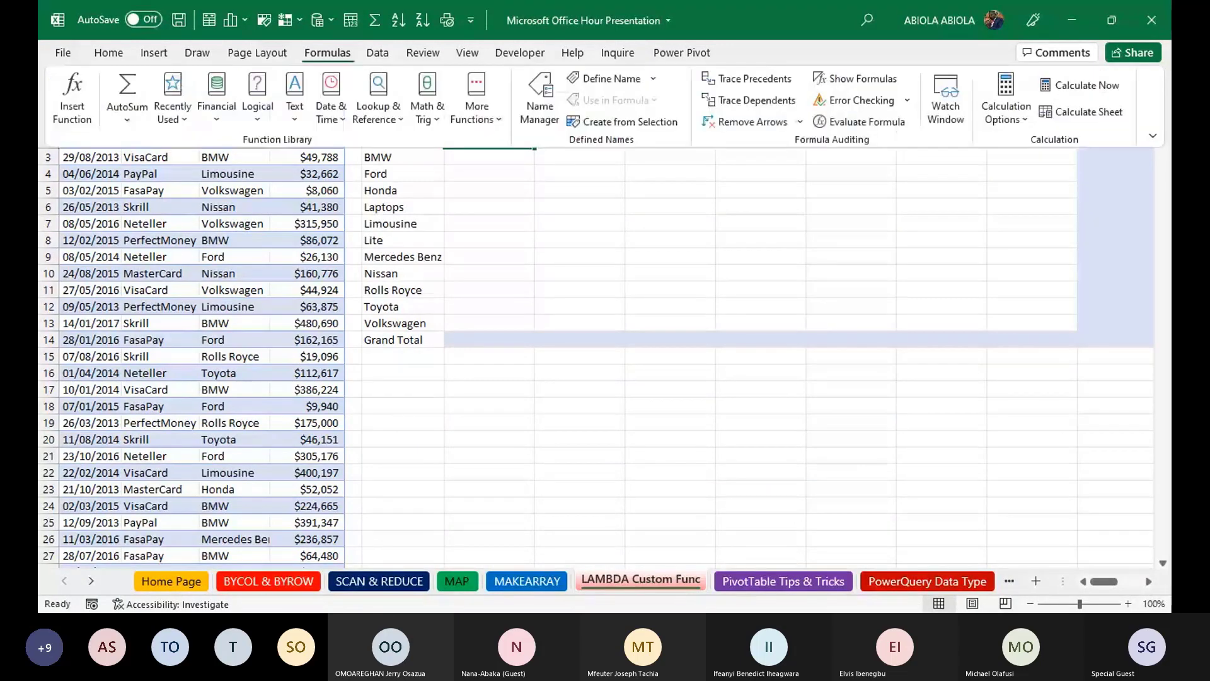
key(Escape)
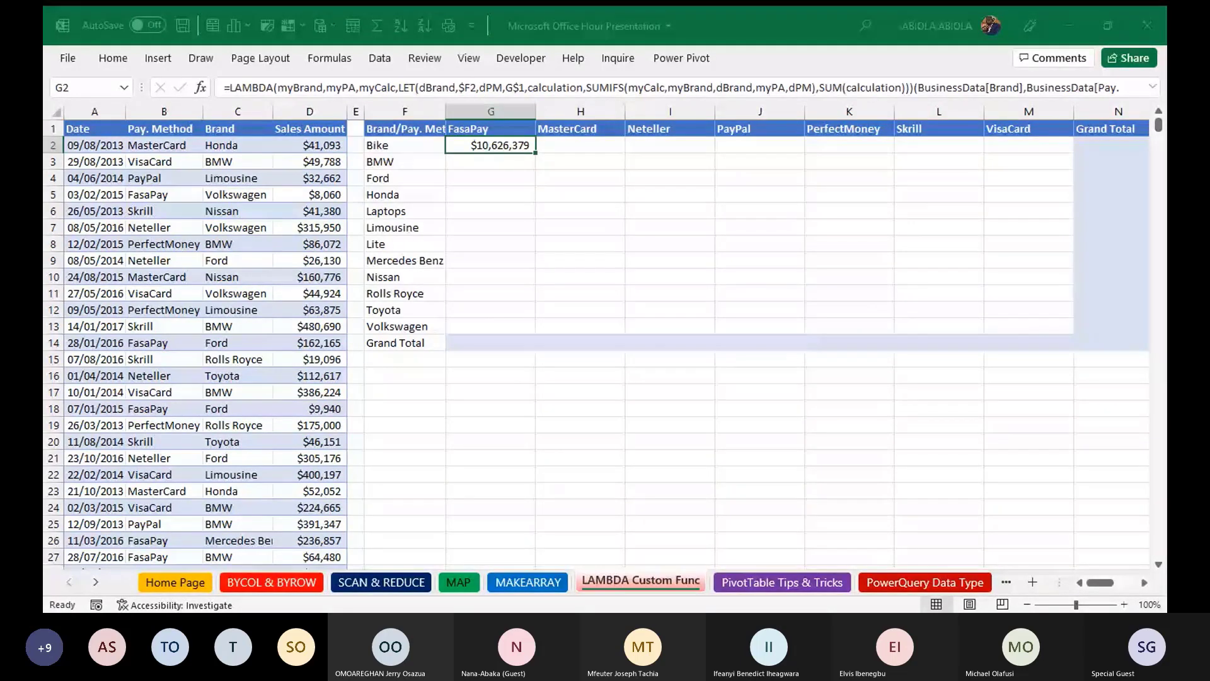
key(F2)
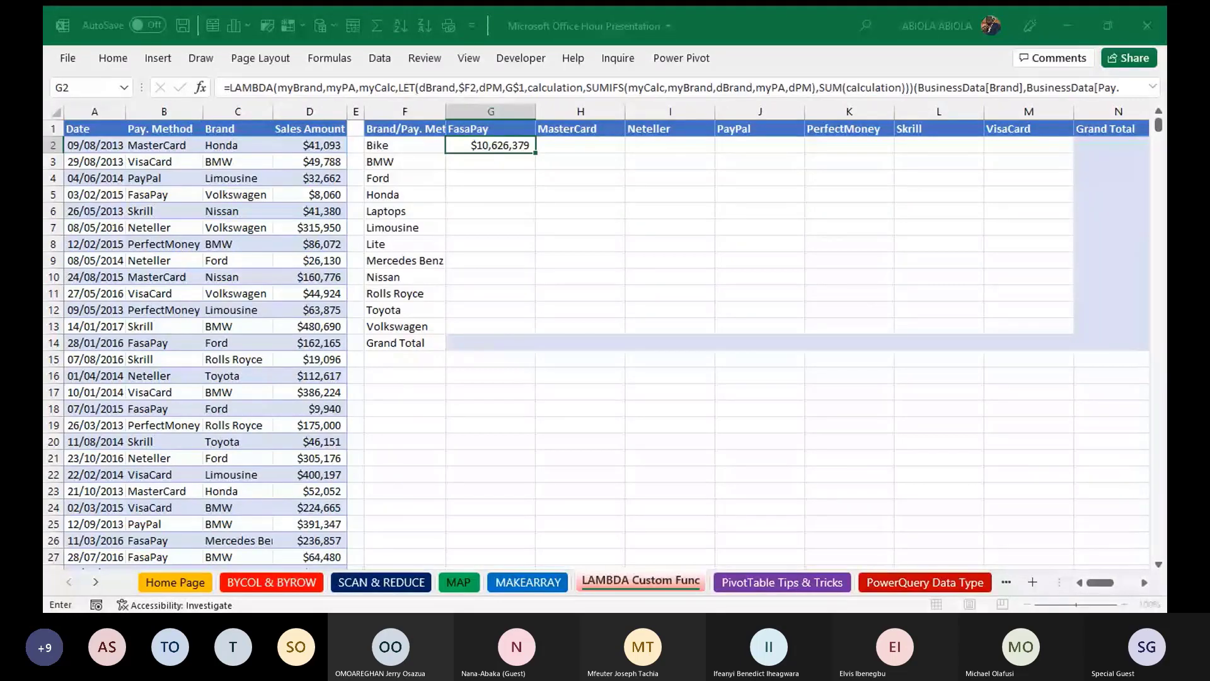
key(Escape)
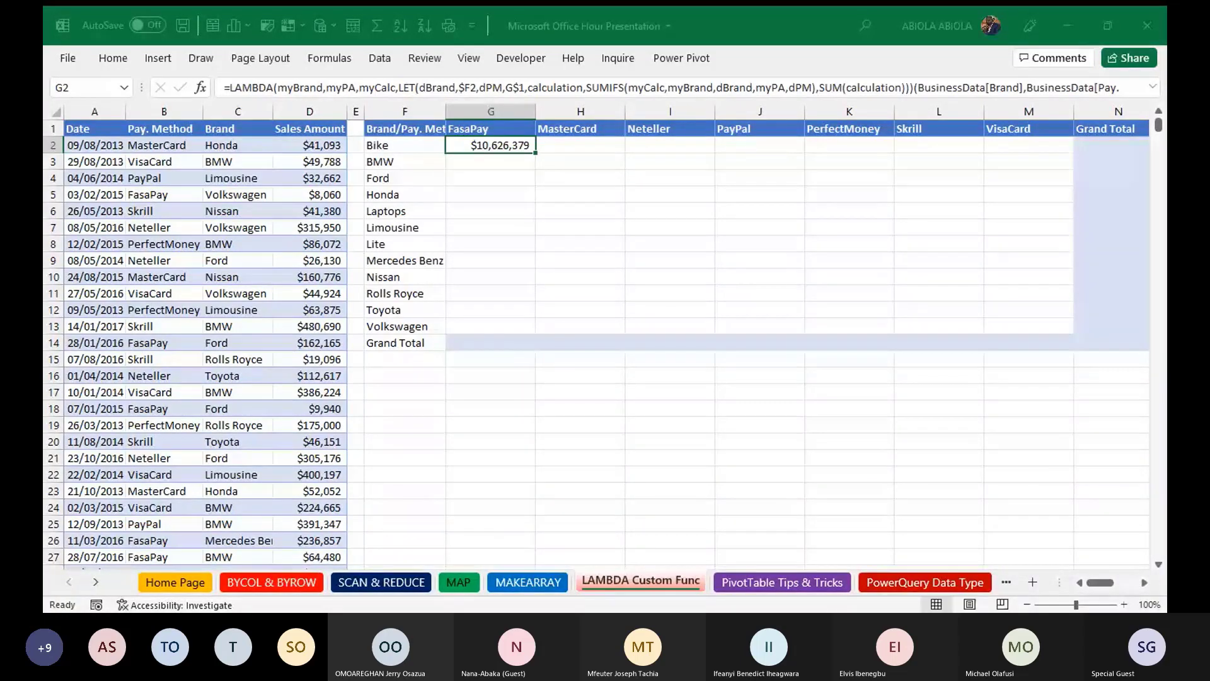
key(Delete)
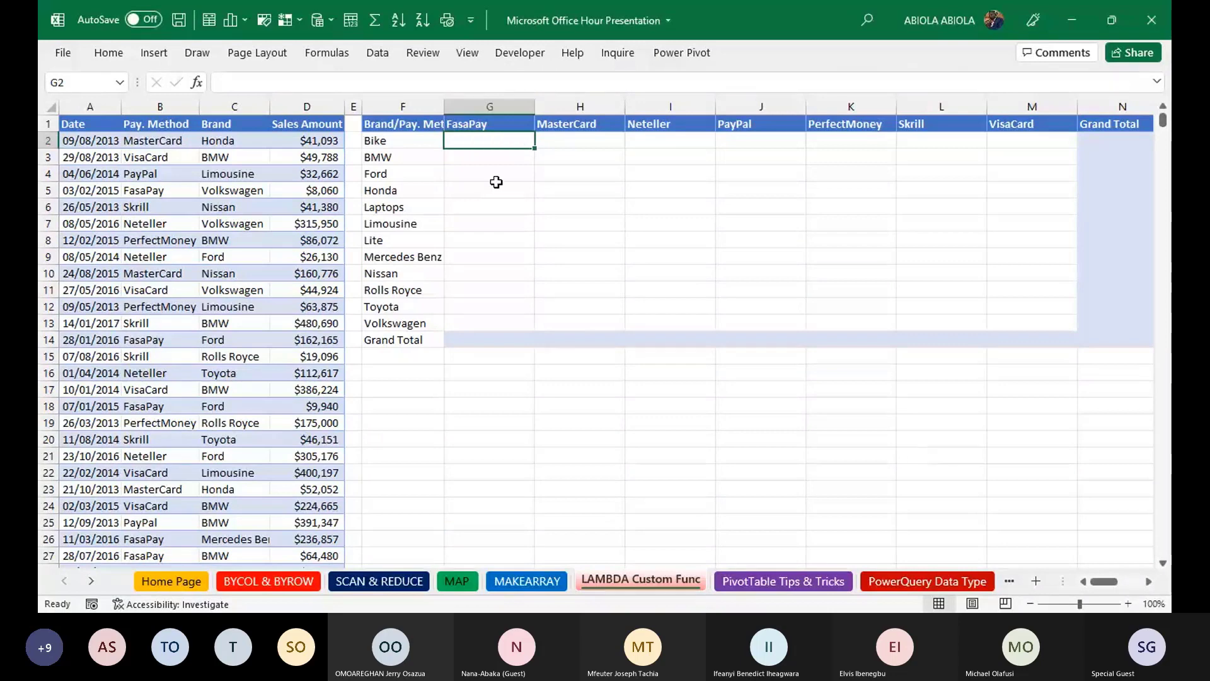
- Enter =Special(BusinessData[Brand],BusinessData[Pay. Method],BusinessData[Sales Amount]) in G2
text(=)
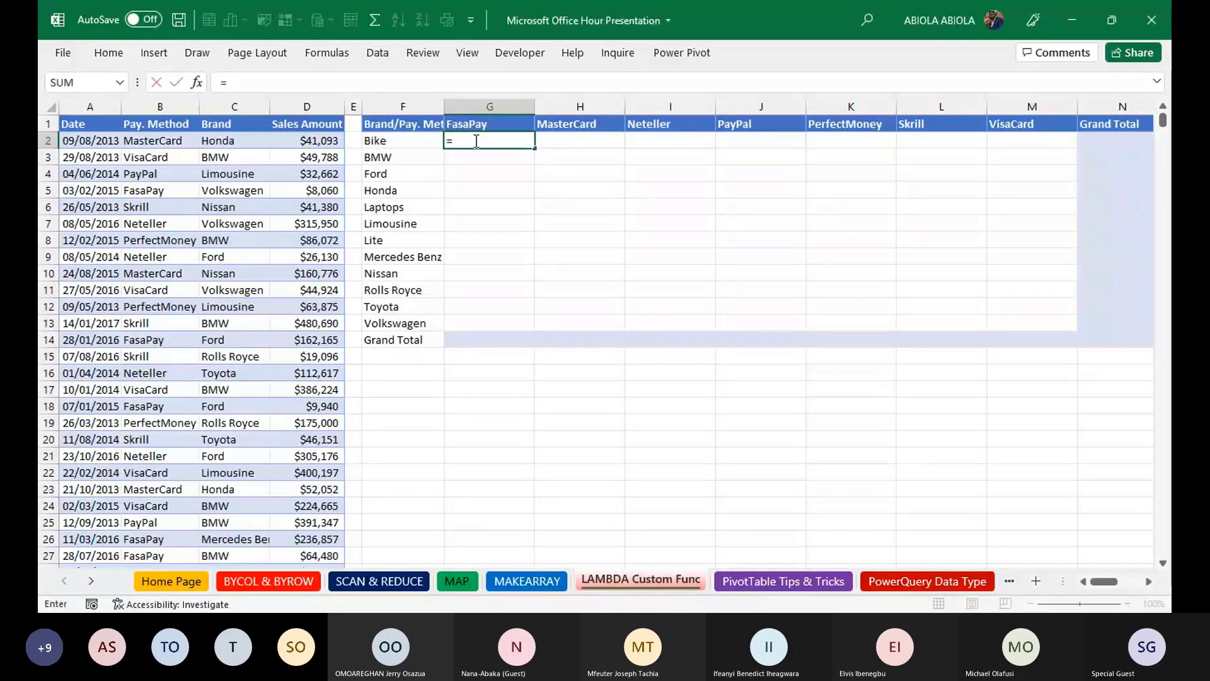
text(special)
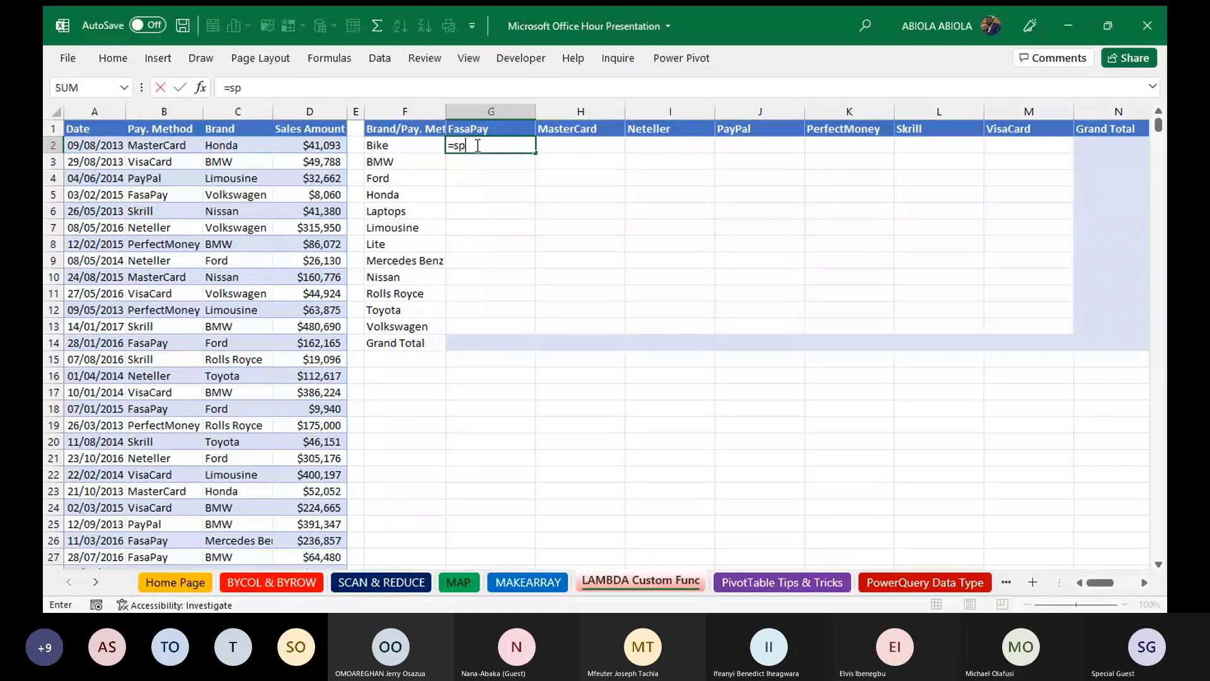
key(Tab)
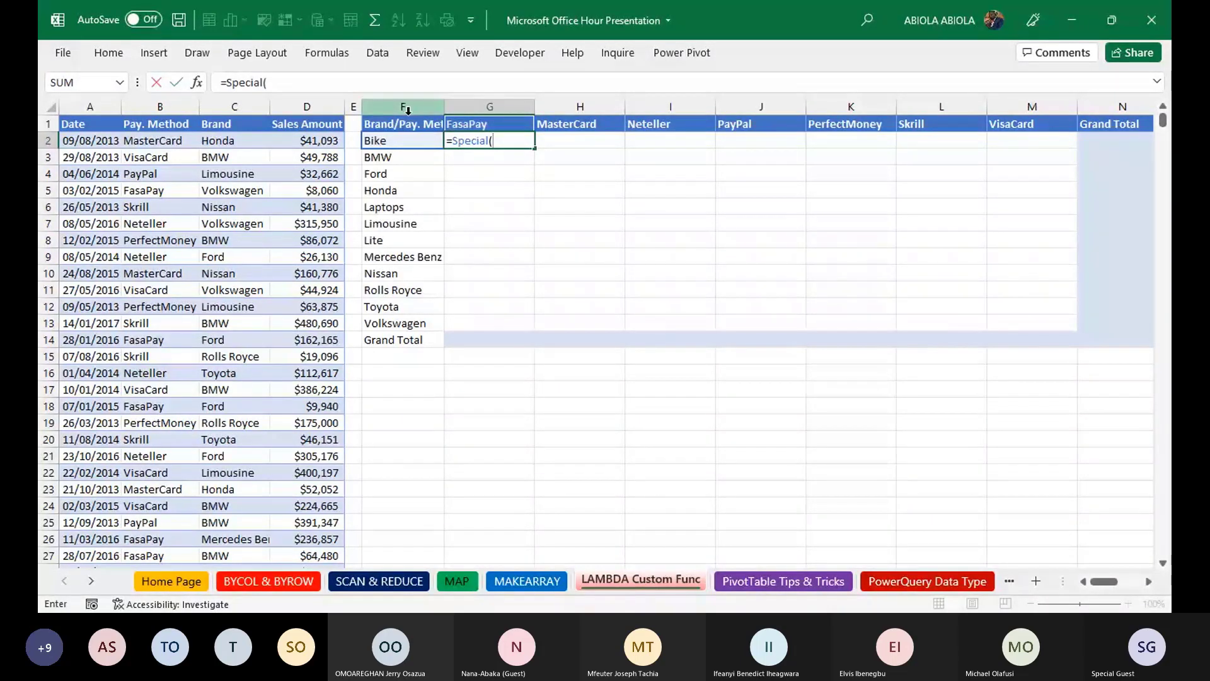
click(229, 116)
text(,)
click(156, 114)
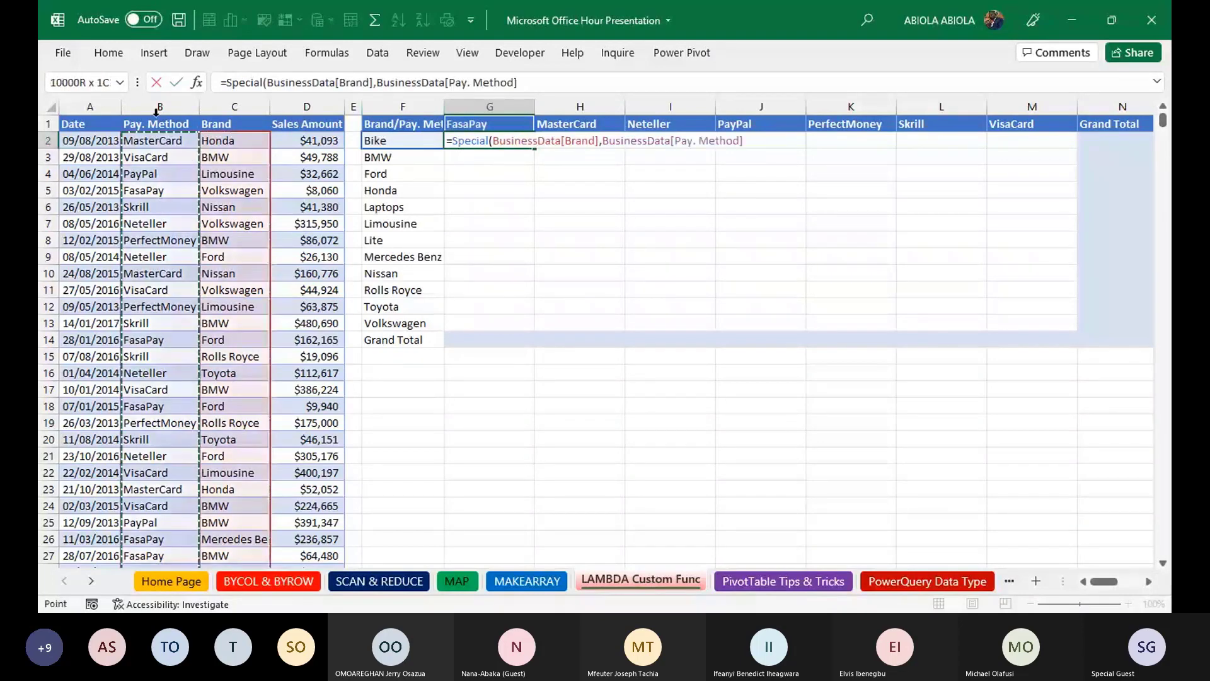
text(,)
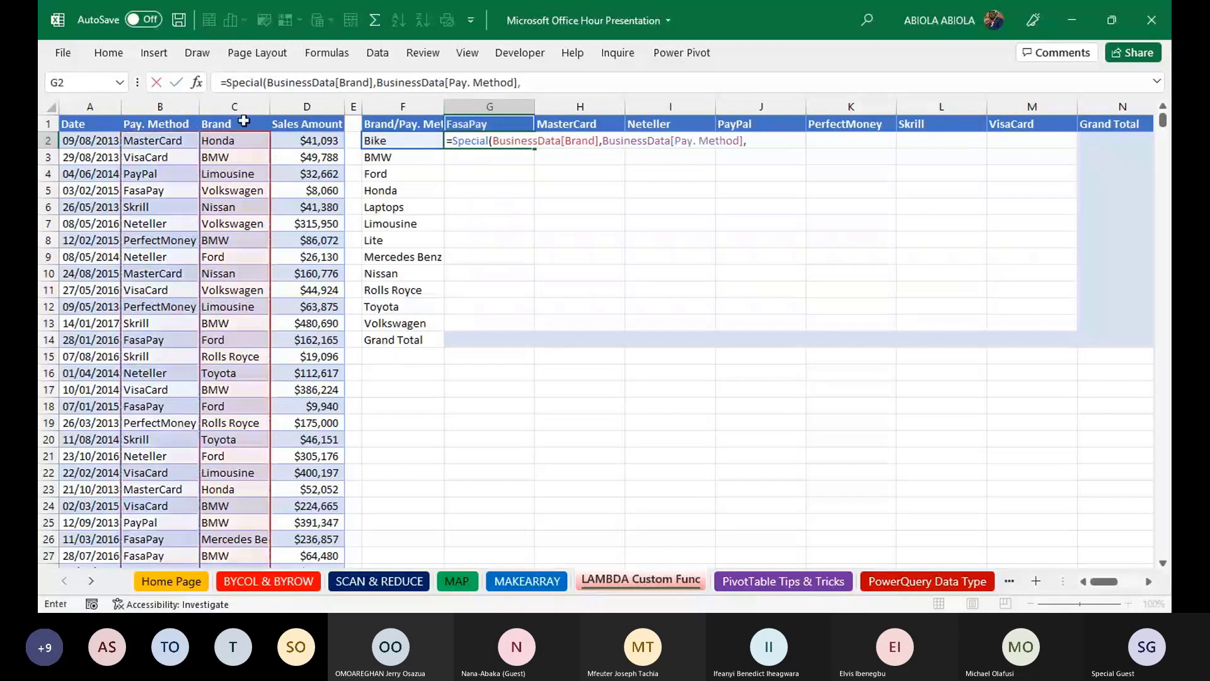
click(296, 116)
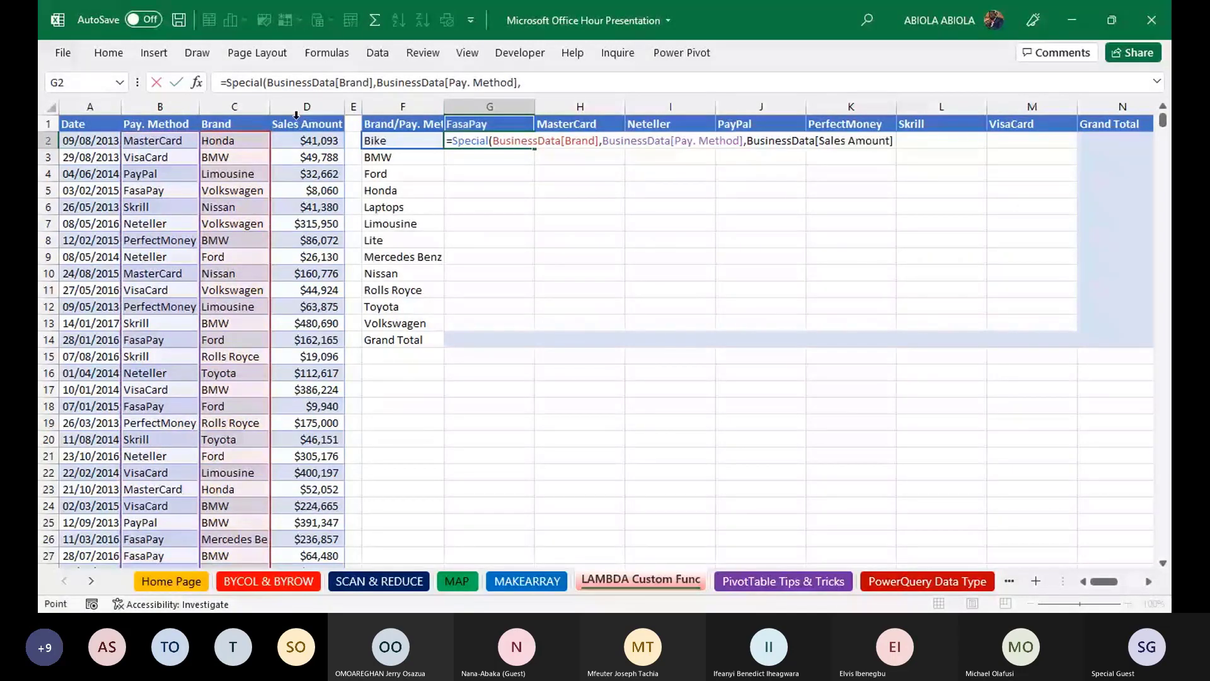
text())
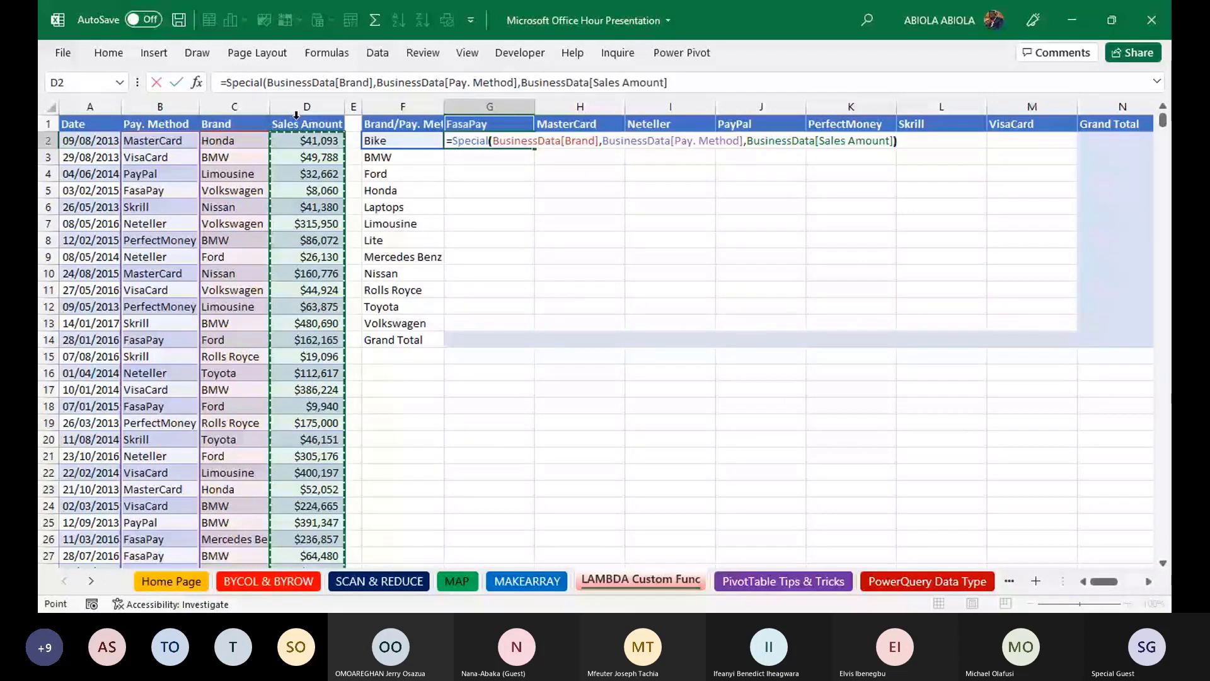
key(ctrl+Return)
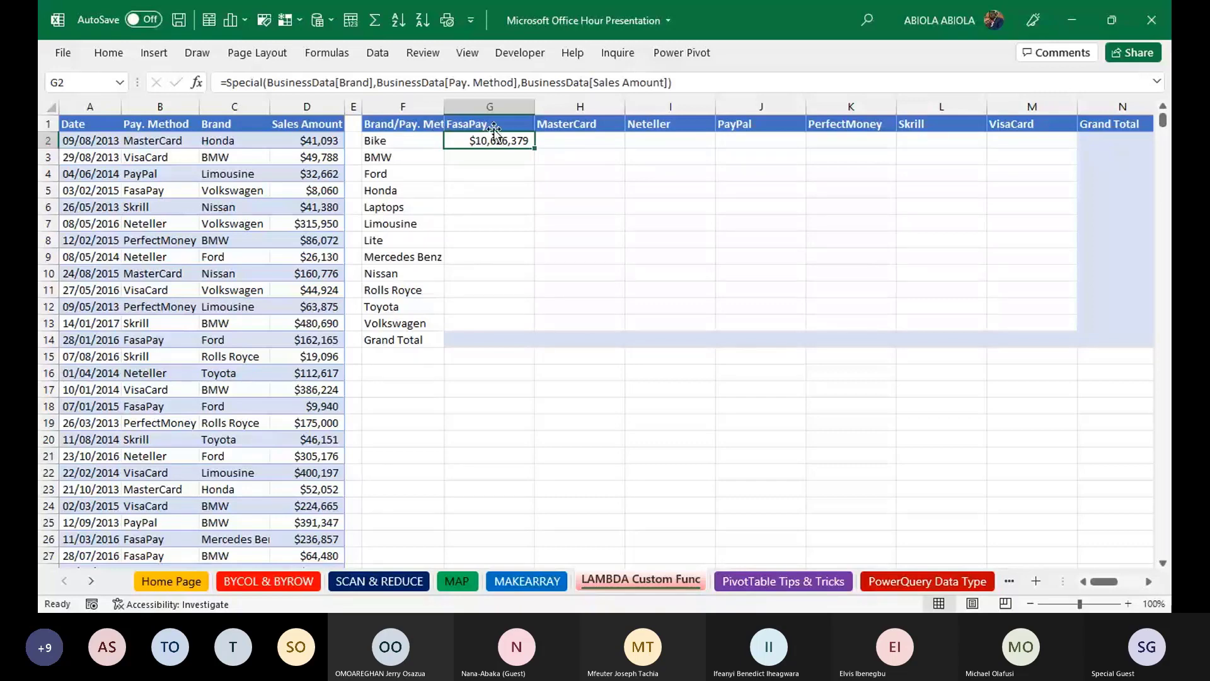
- Copy G2's Special formula into every brand and payment method cell of the summary table, G2:M13
drag(534, 148, 953, 179)
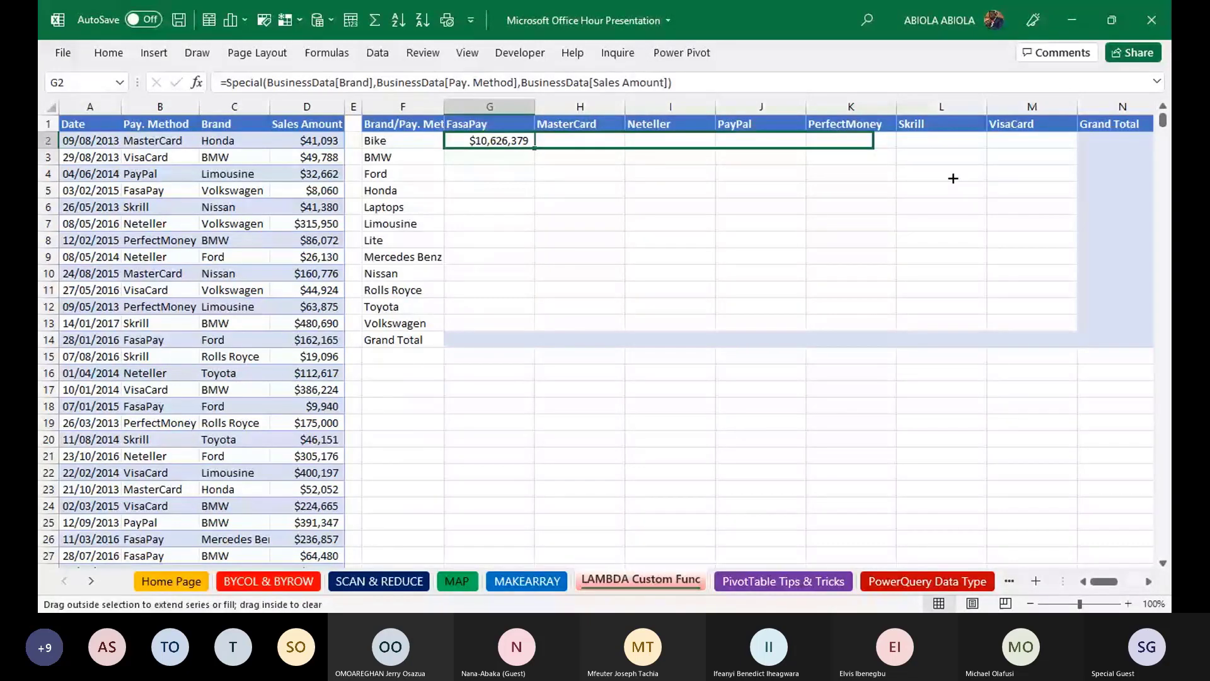
drag(953, 178, 953, 179)
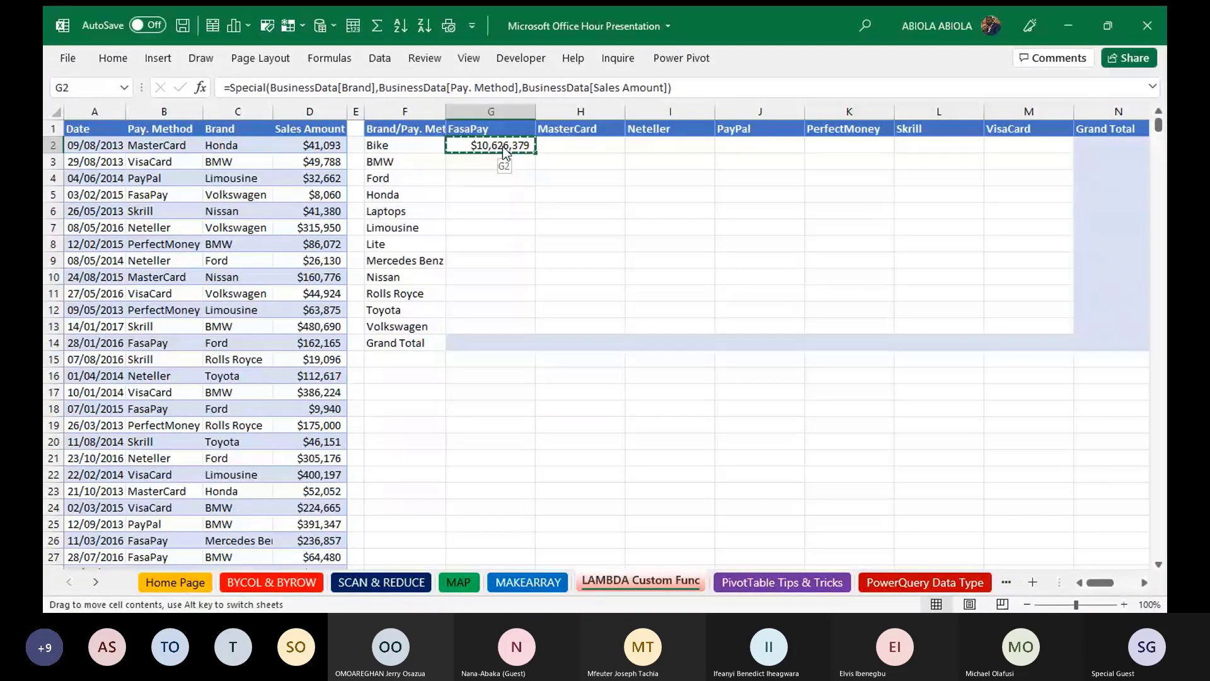
drag(504, 152, 1022, 317)
key(ctrl+c)
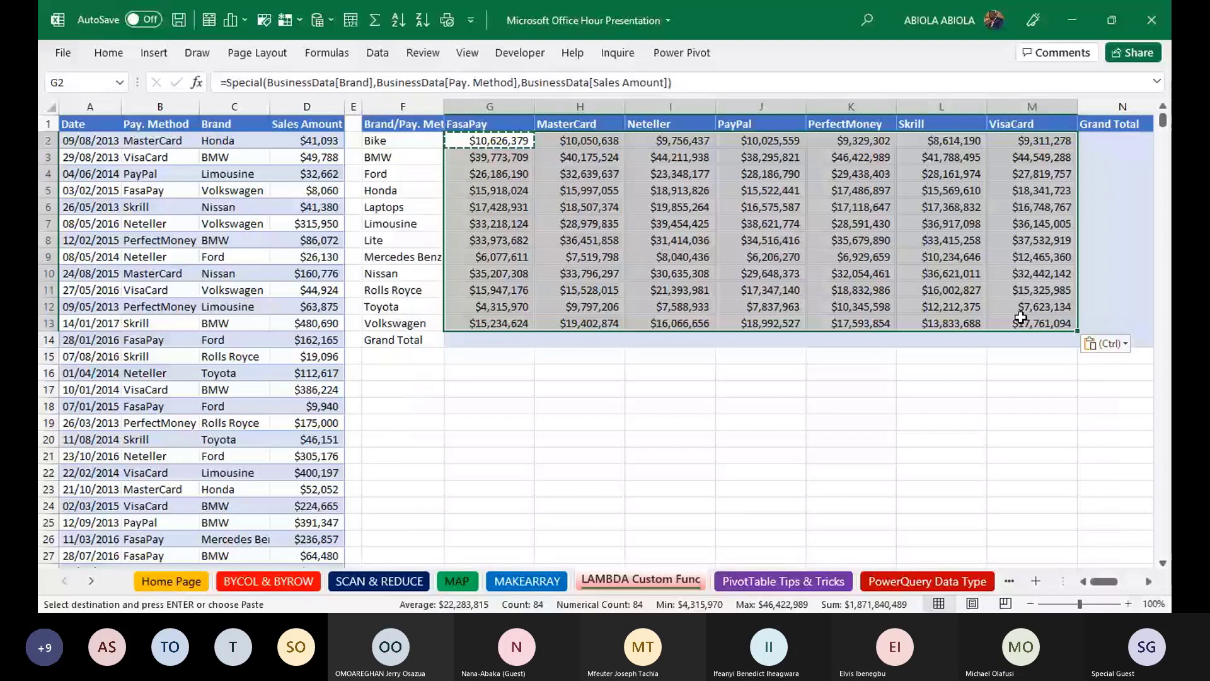
- Inspect the Special formula in the PayPal cell for Lite, J8, without changing it
click(762, 240)
click(375, 91)
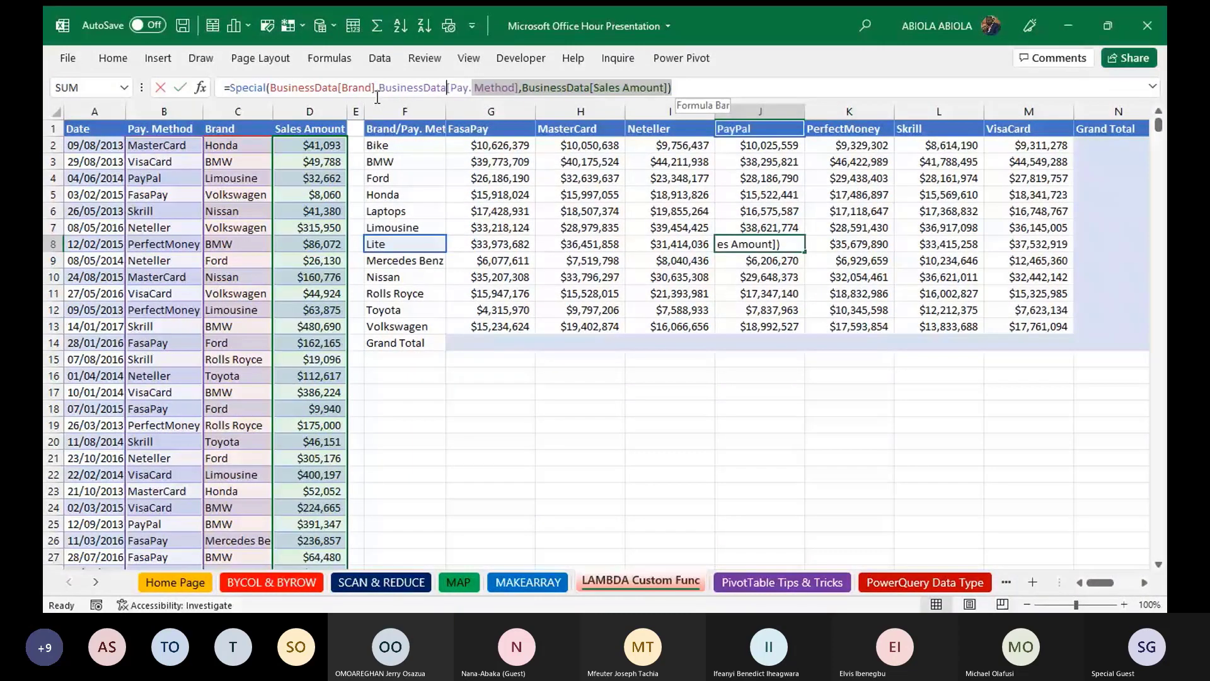
triple_click(255, 84)
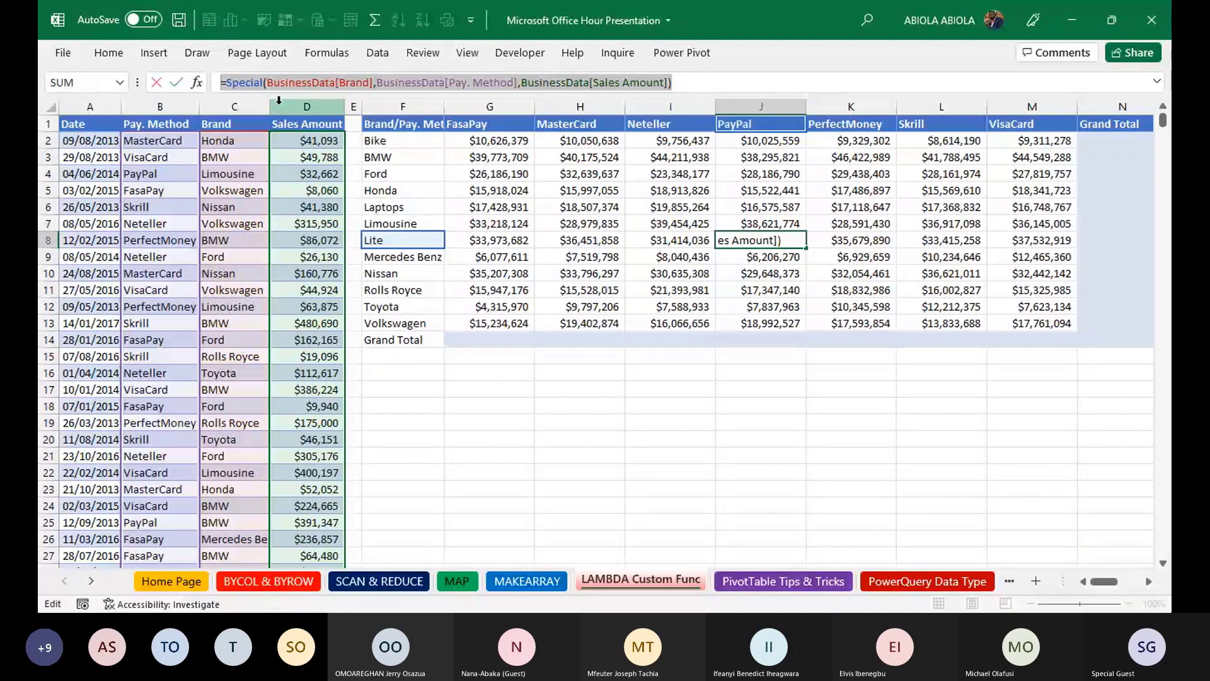
key(Escape)
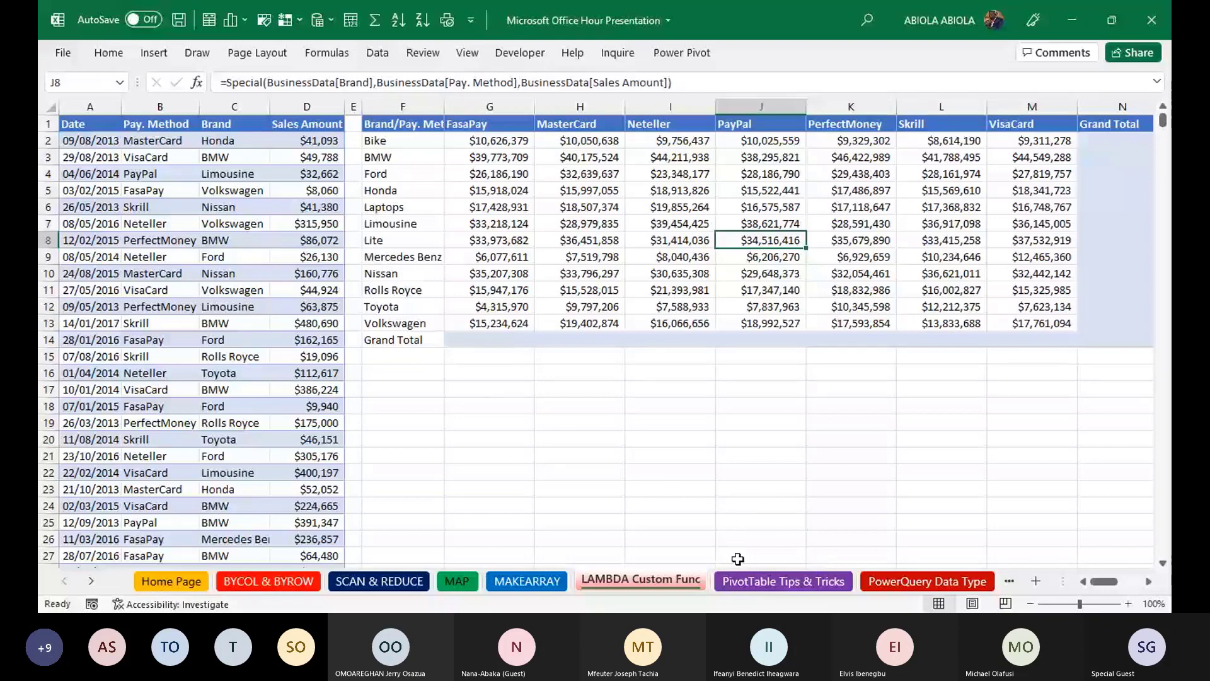
- Go to the PivotTable Tips & Tricks sheet and insert a PivotTable from its PT table at G2 on the same sheet
click(755, 581)
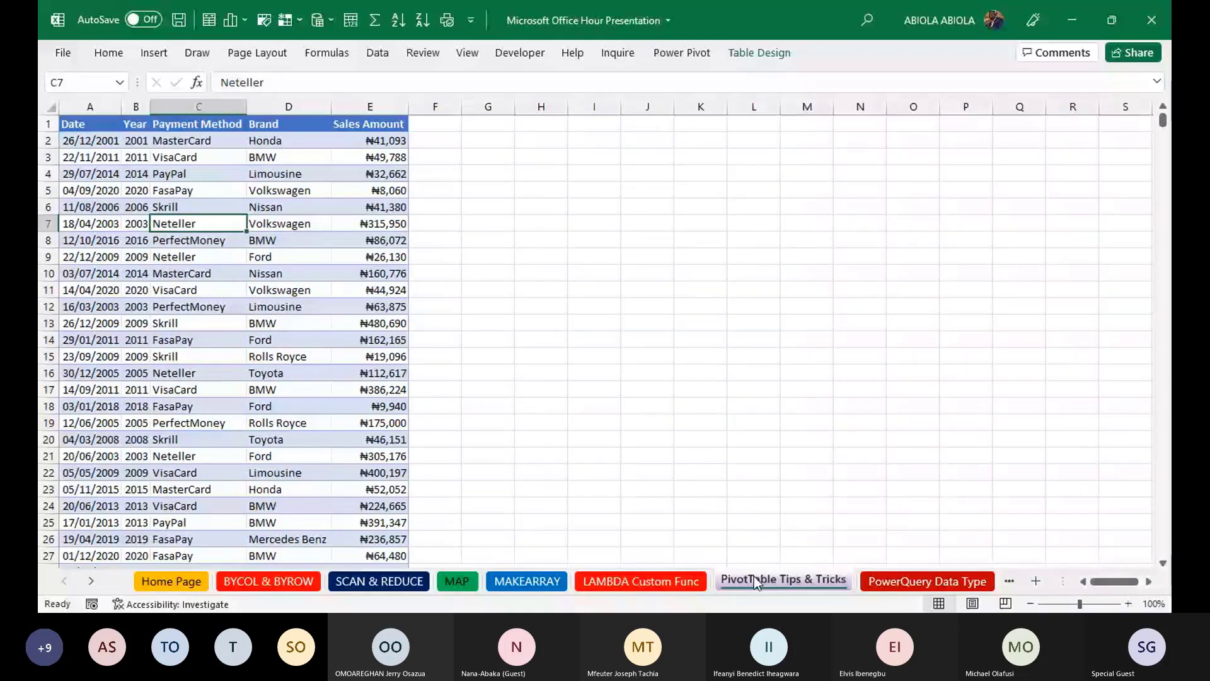
click(153, 52)
click(75, 94)
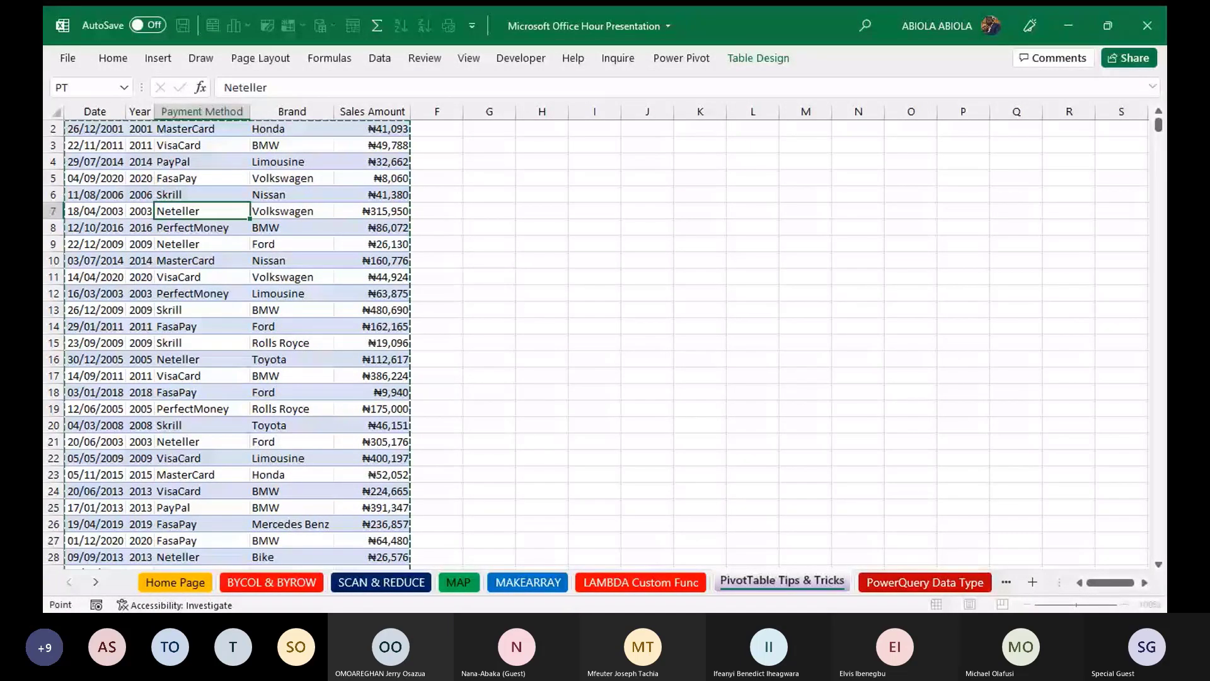
click(489, 128)
click(797, 414)
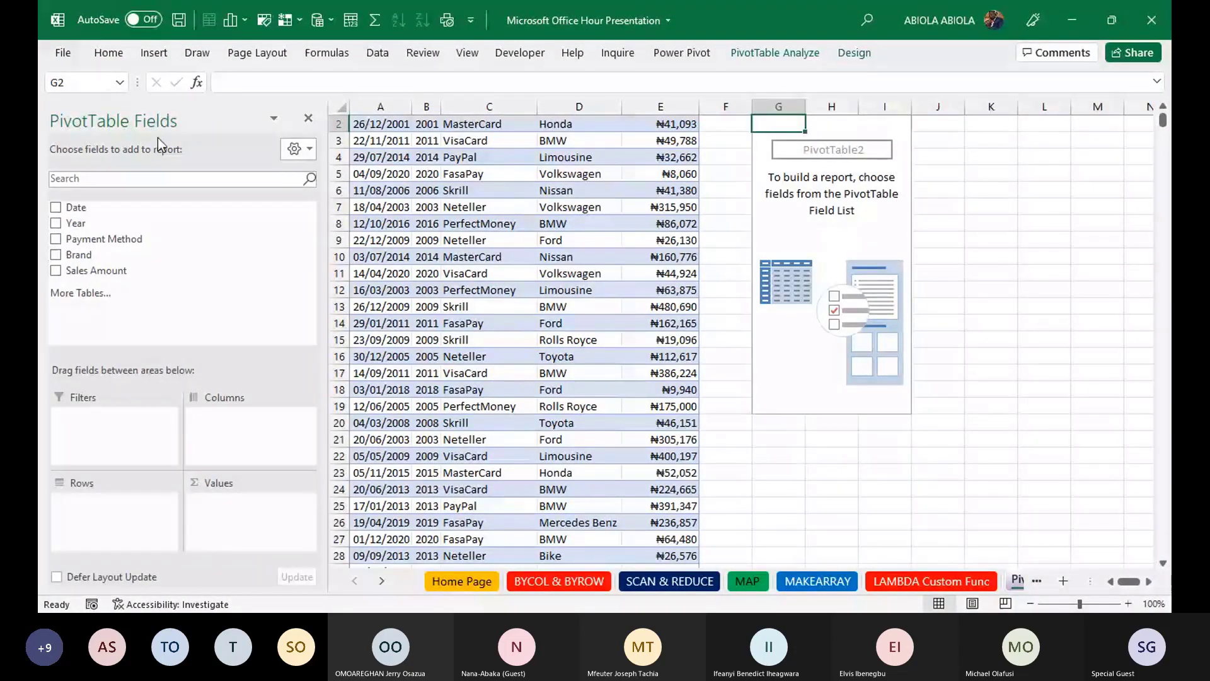
- Move the PivotTable Fields pane to the opposite side and back, and show its fields and areas sections side by side
drag(157, 137, 1060, 117)
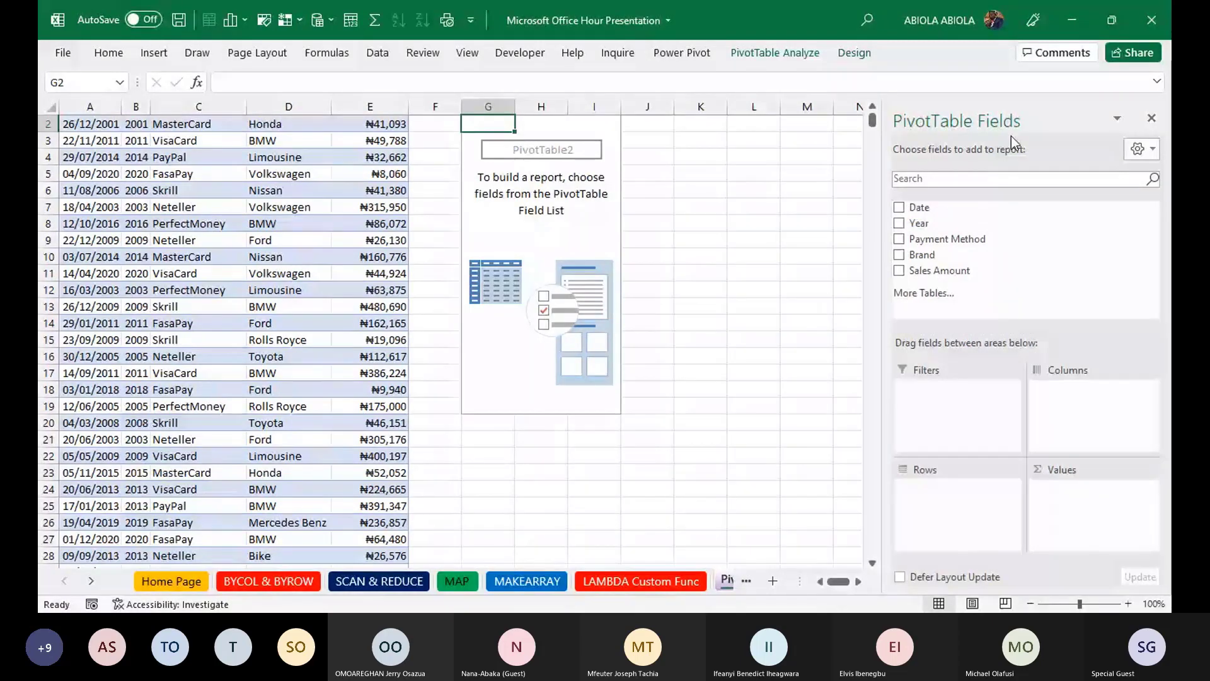
drag(1011, 137, 81, 177)
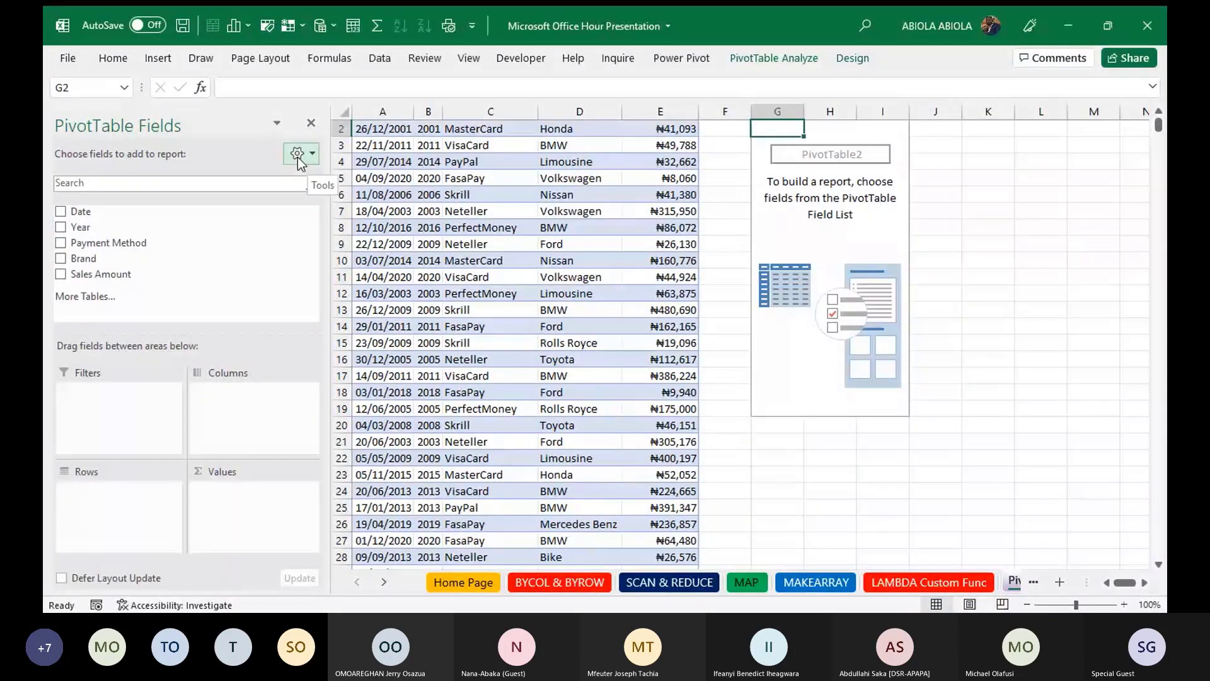
click(295, 151)
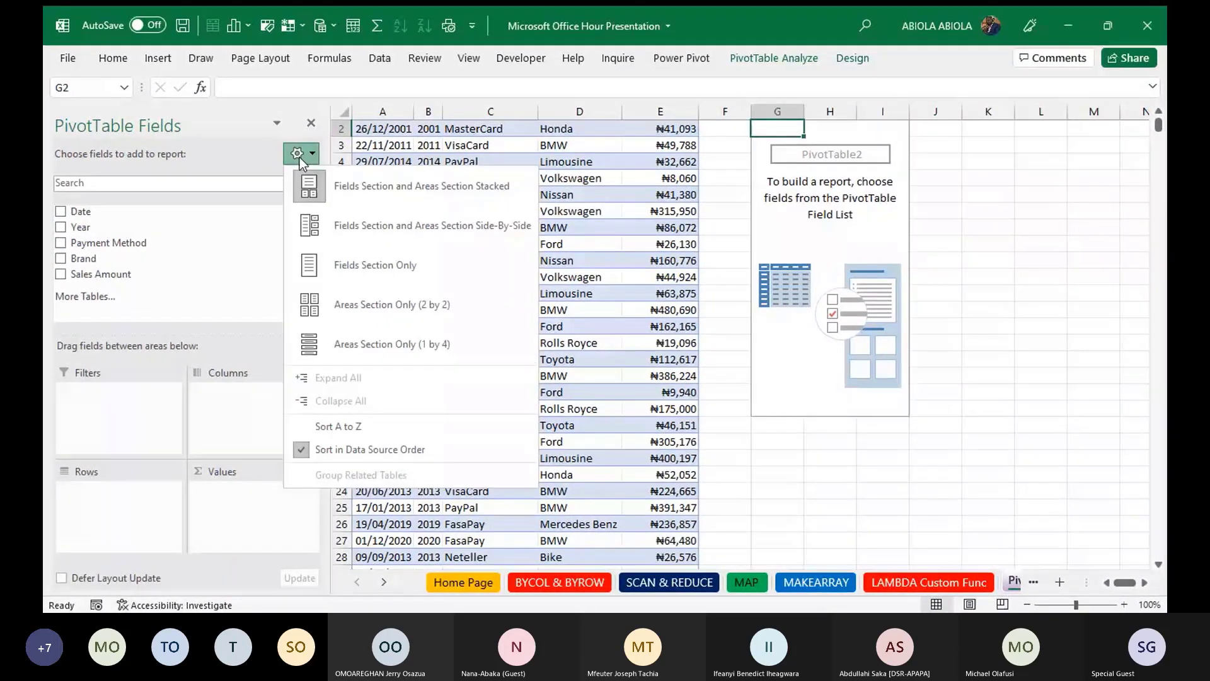
click(367, 228)
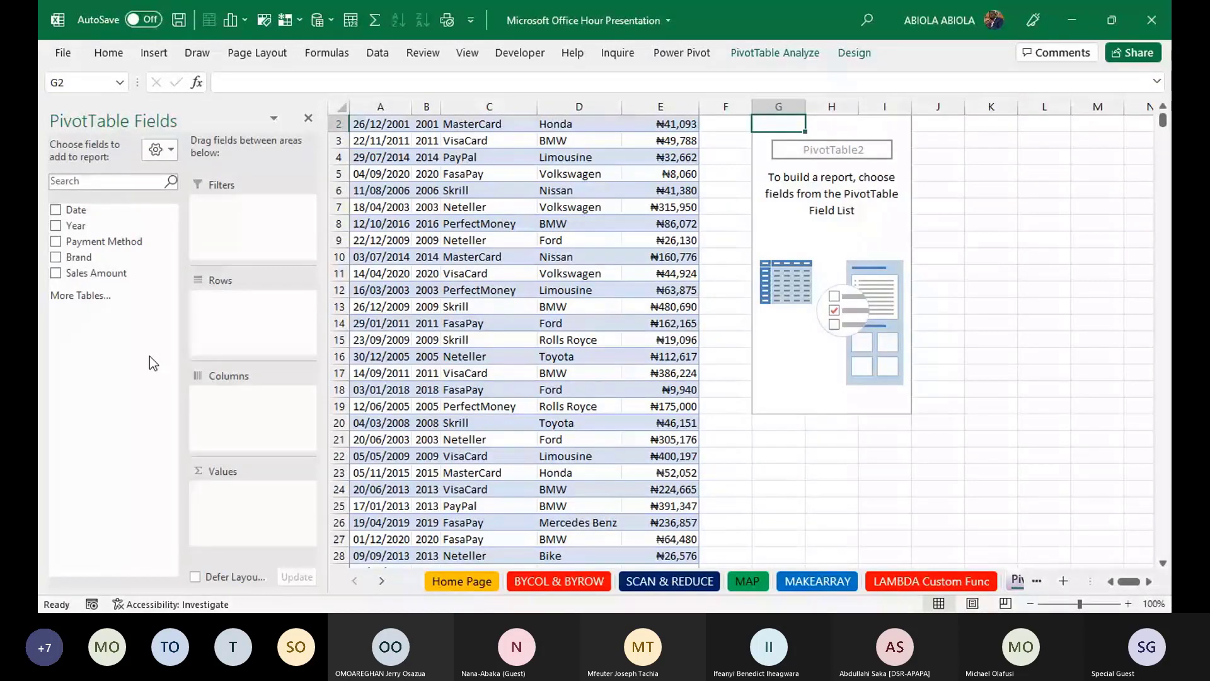
drag(189, 119, 42, 114)
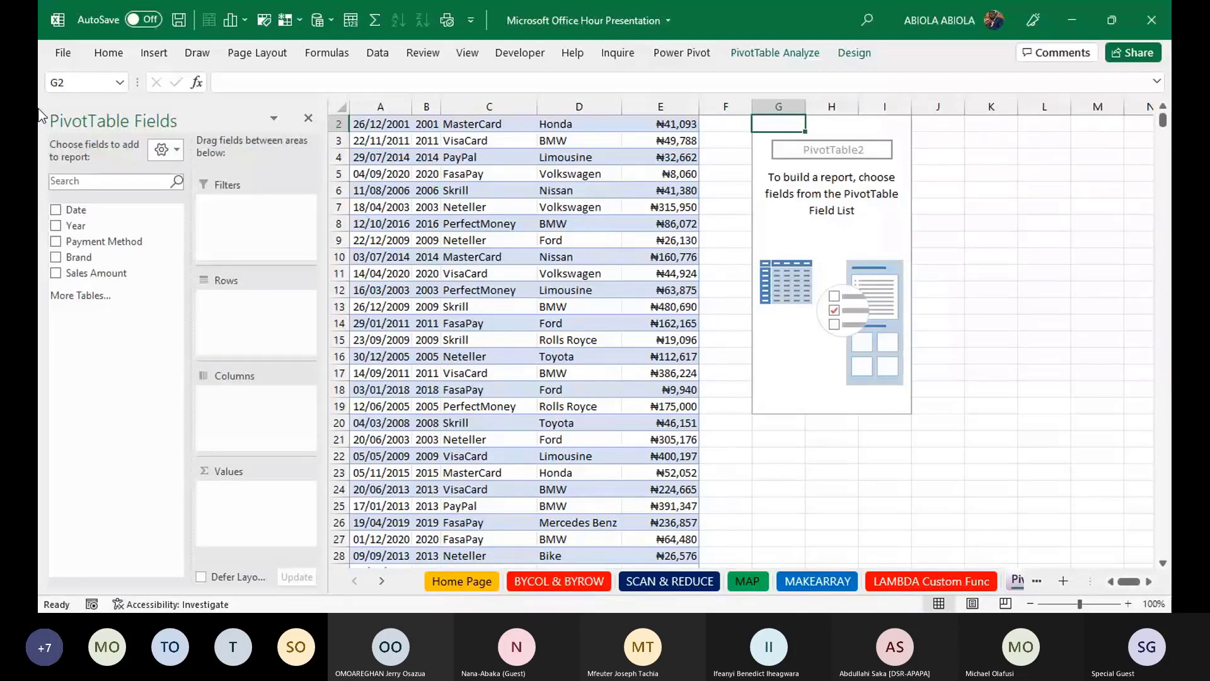
- Select cells in the source table and view its table design options
click(493, 175)
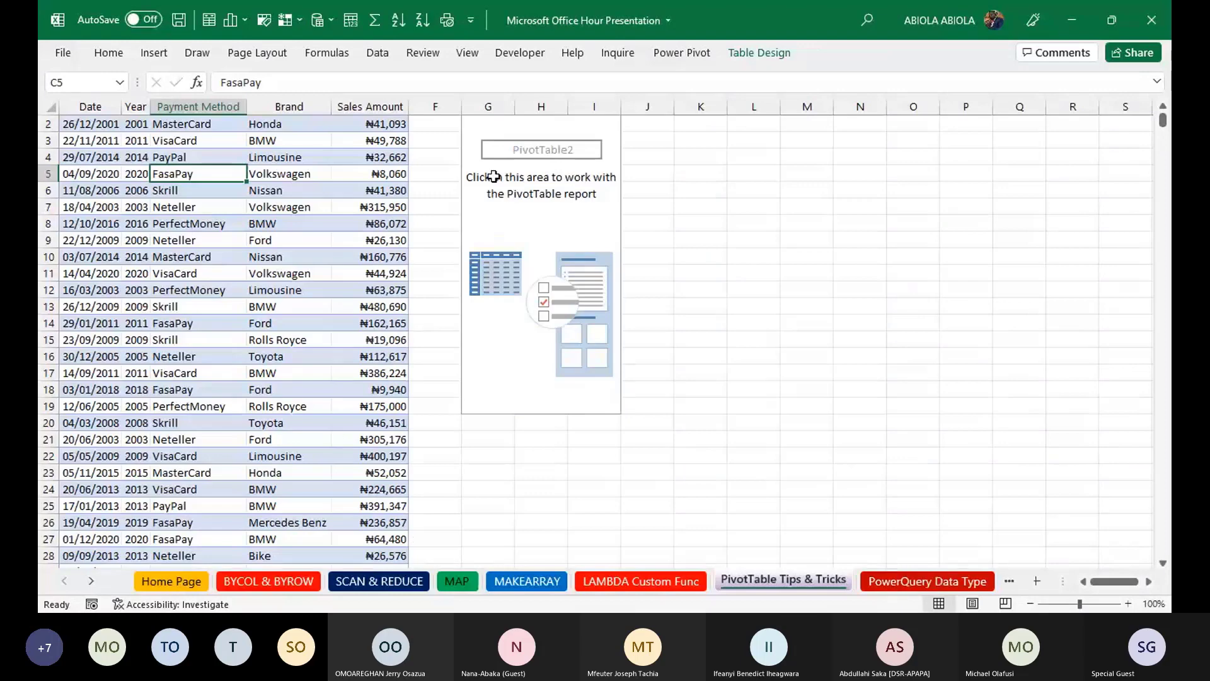
key(ctrl+Up)
click(252, 179)
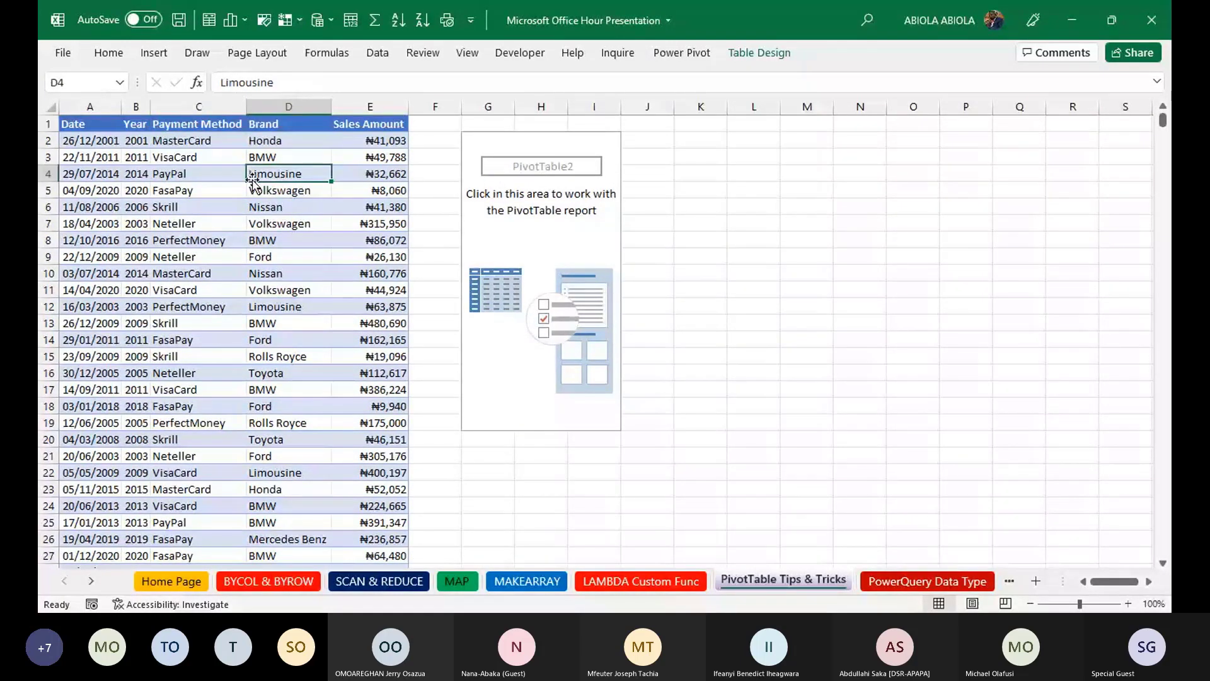
click(757, 57)
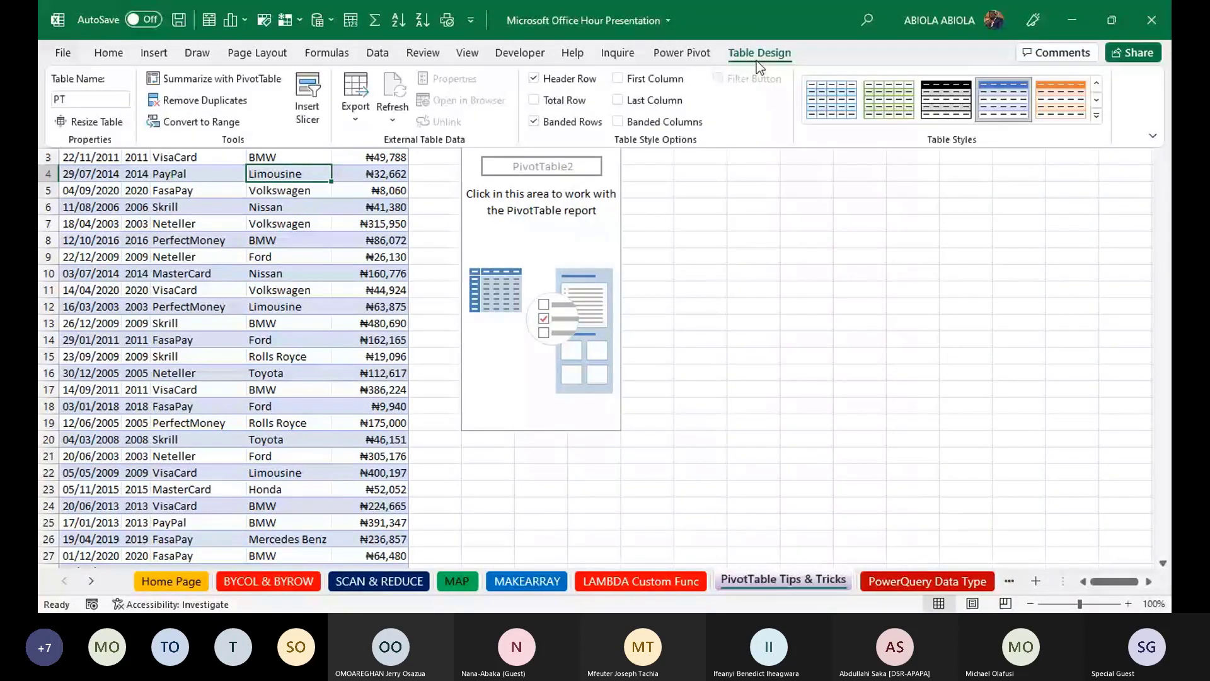
- Try Payment Method as the PivotTable's row field, and replace it with Brand rows and summed Sales Amount values
click(543, 173)
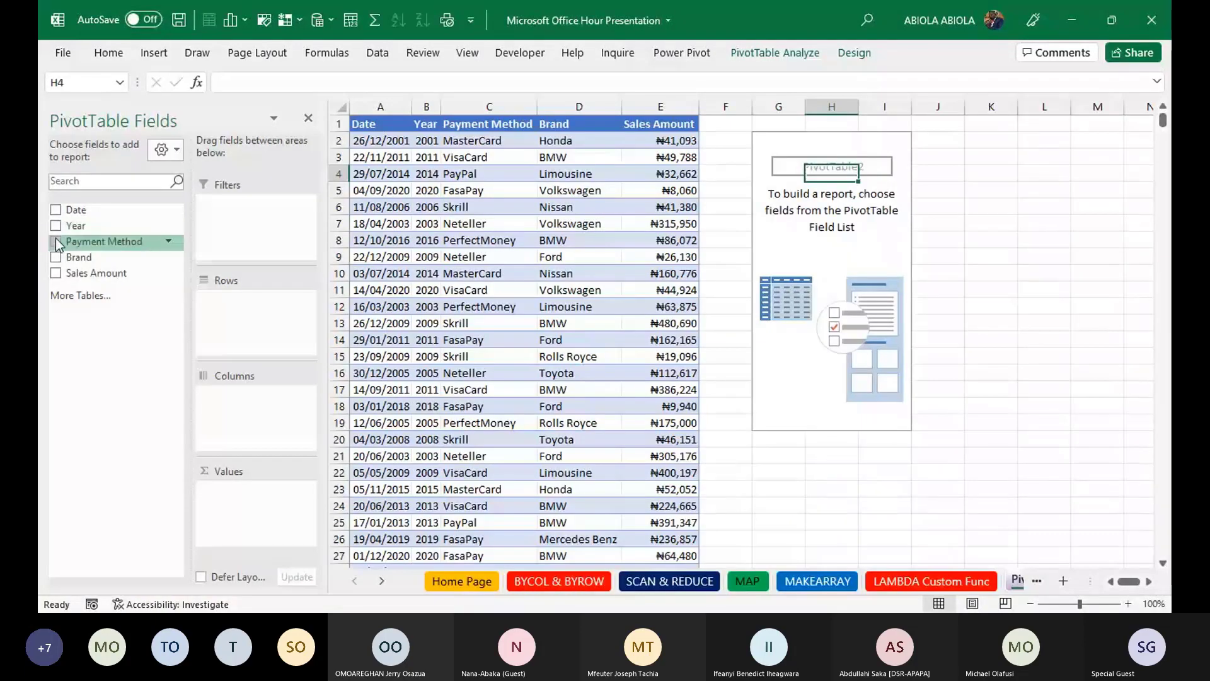
click(55, 241)
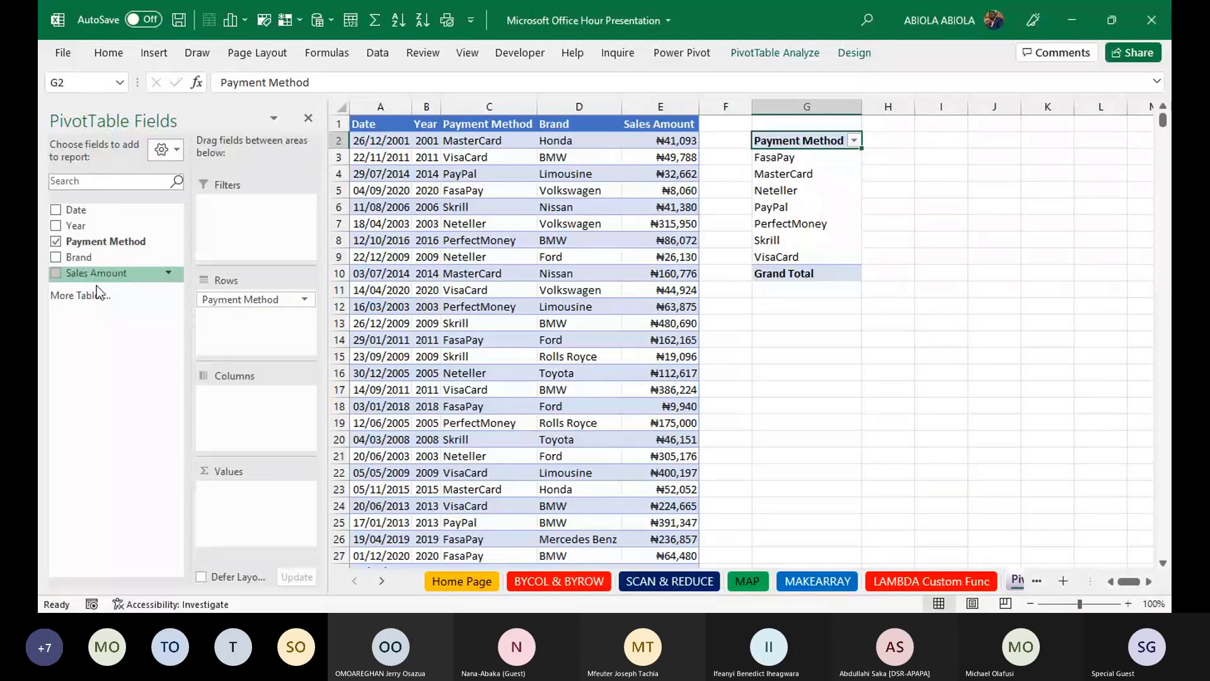
drag(97, 285, 239, 498)
key(ctrl+z)
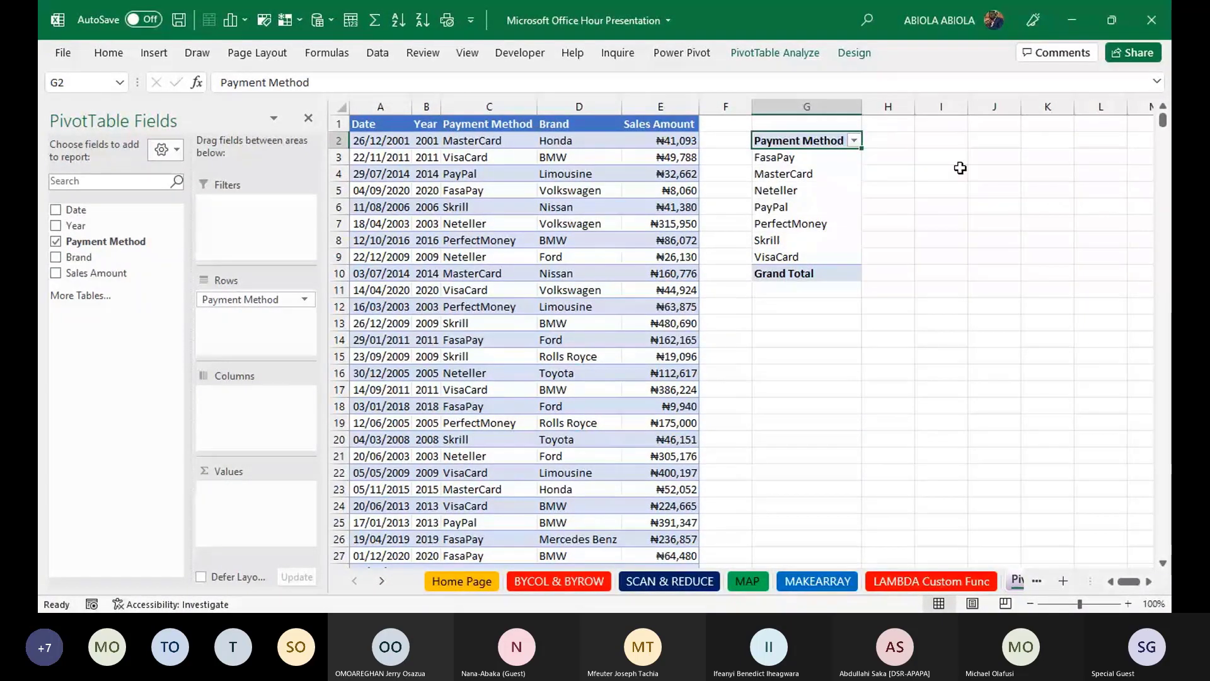
key(ctrl+z)
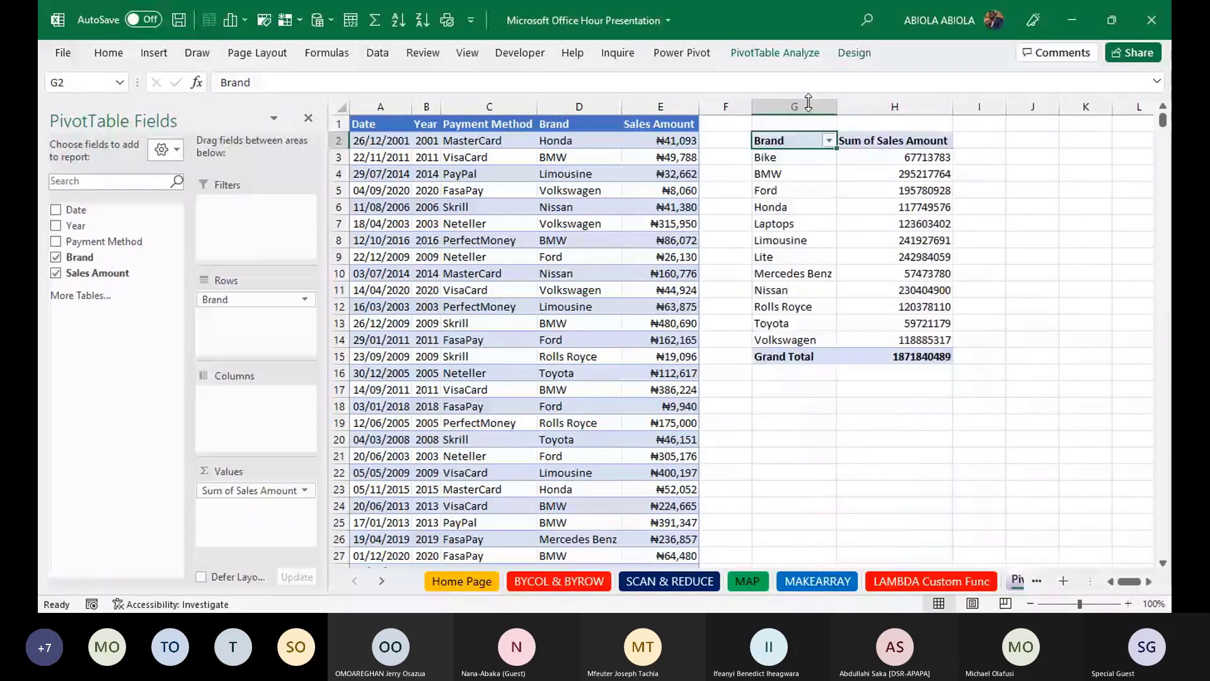
- Edit the default PivotTable layout in the data options so that new reports use compact form
mouse_move(857, 172)
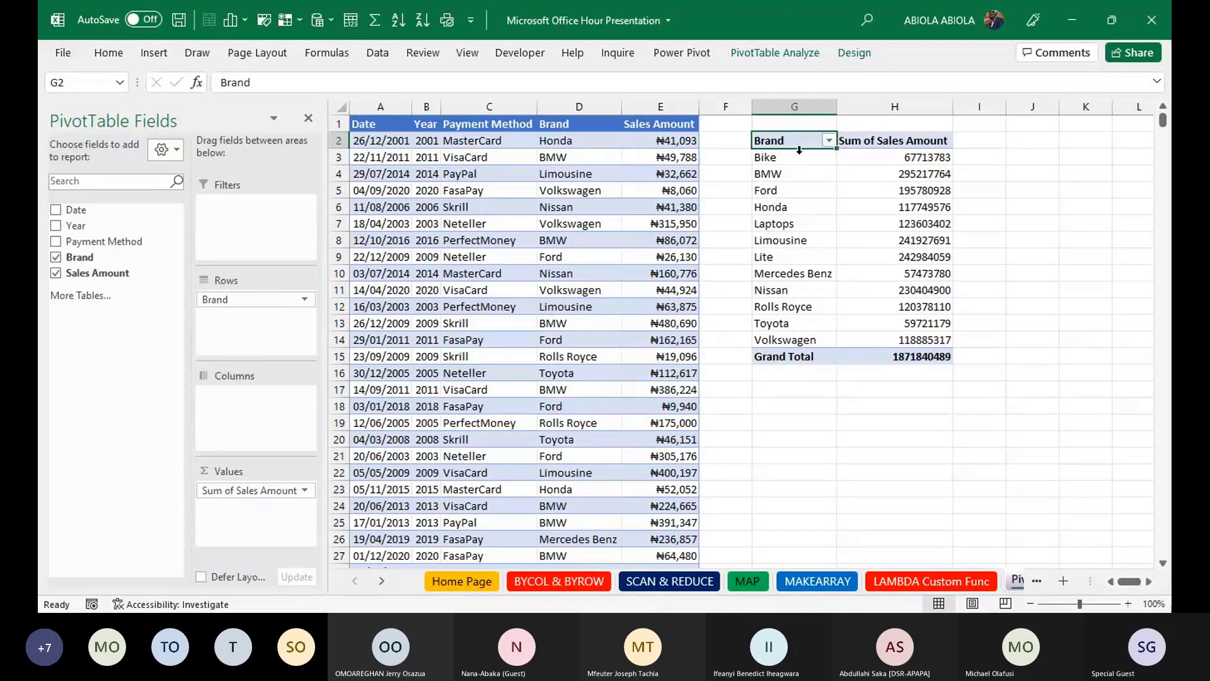
click(63, 52)
click(80, 573)
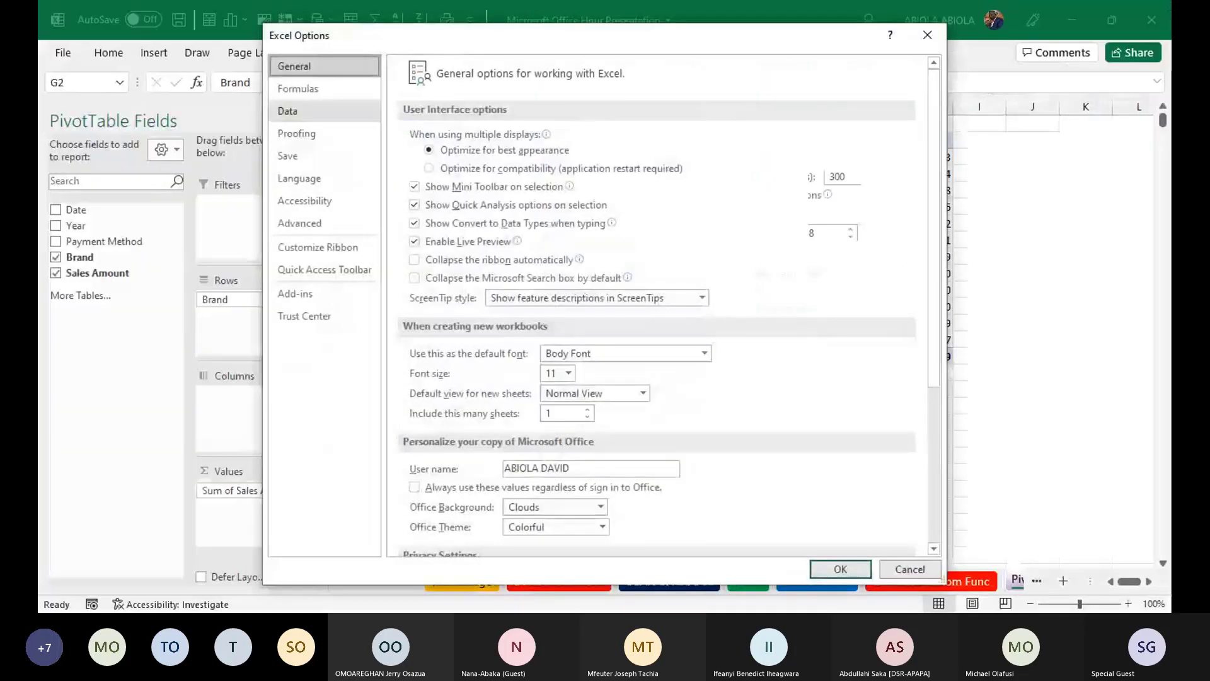
click(288, 111)
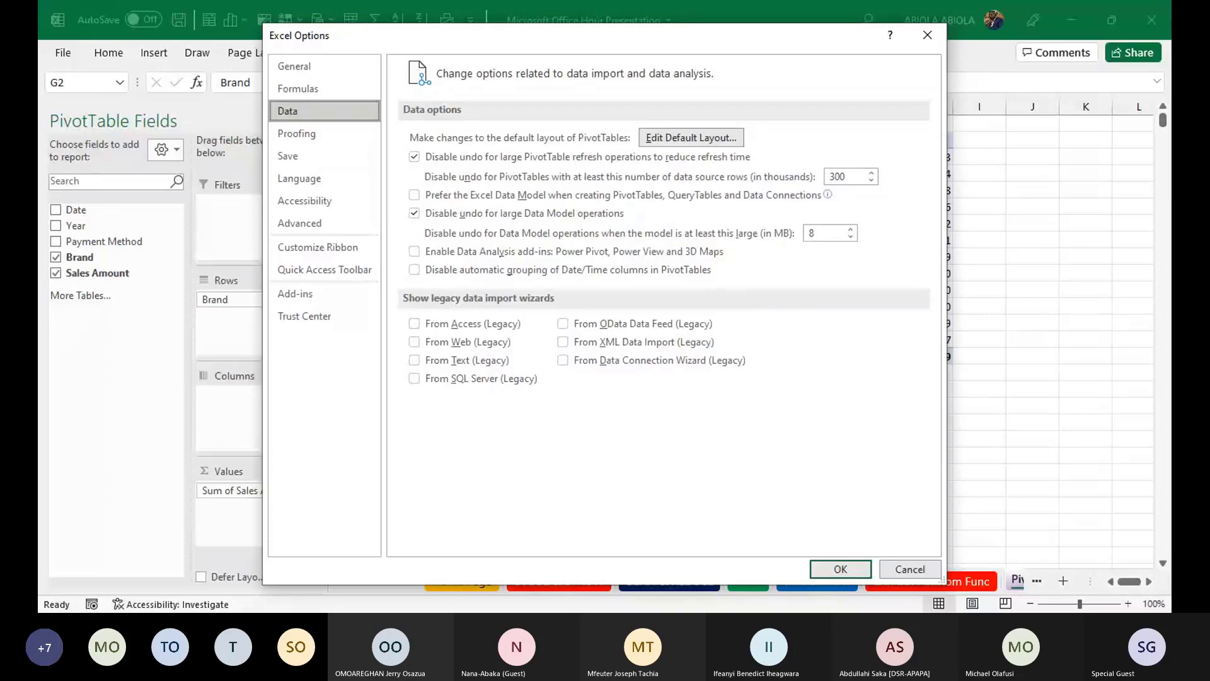
key(Escape)
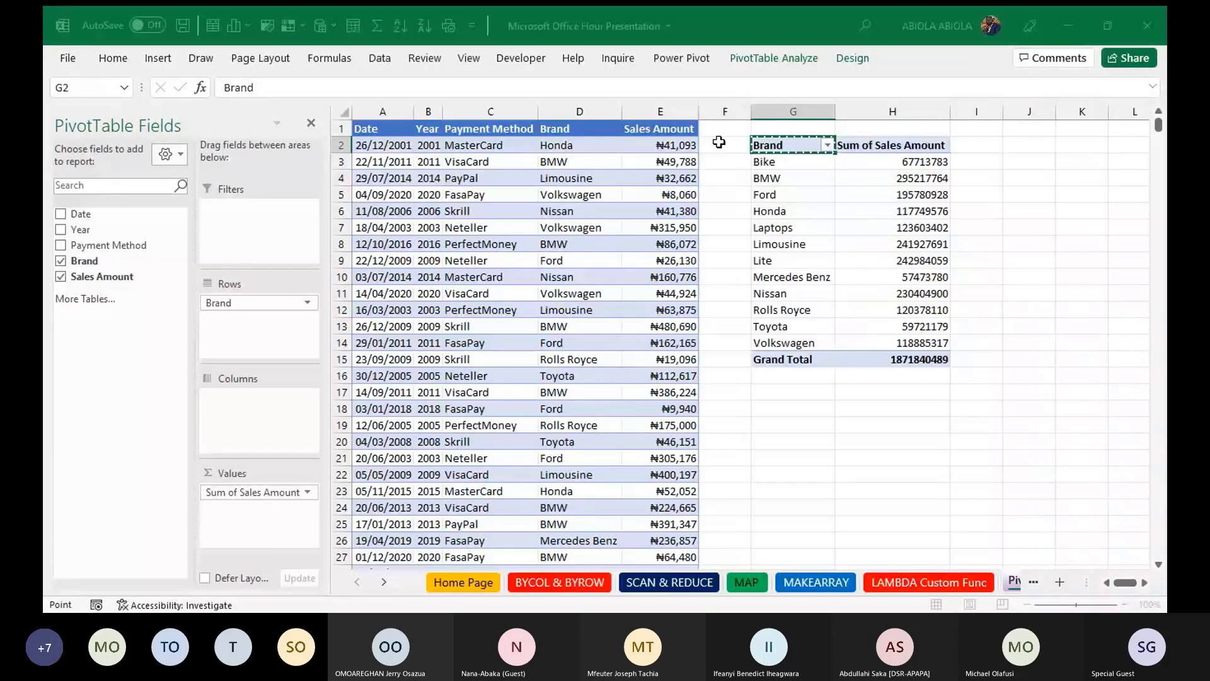
key(Escape)
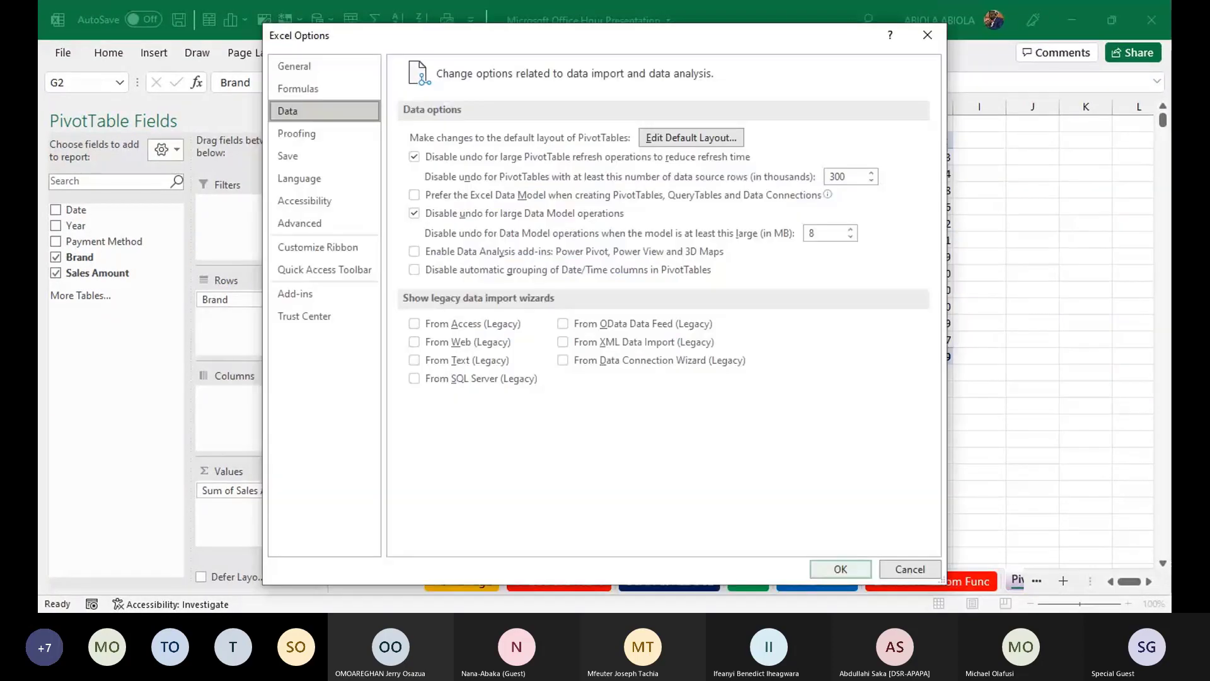
key(Escape)
- Remove the existing PivotTable and insert a new one from the PT table at G2 on the same sheet
key(ctrl+z)
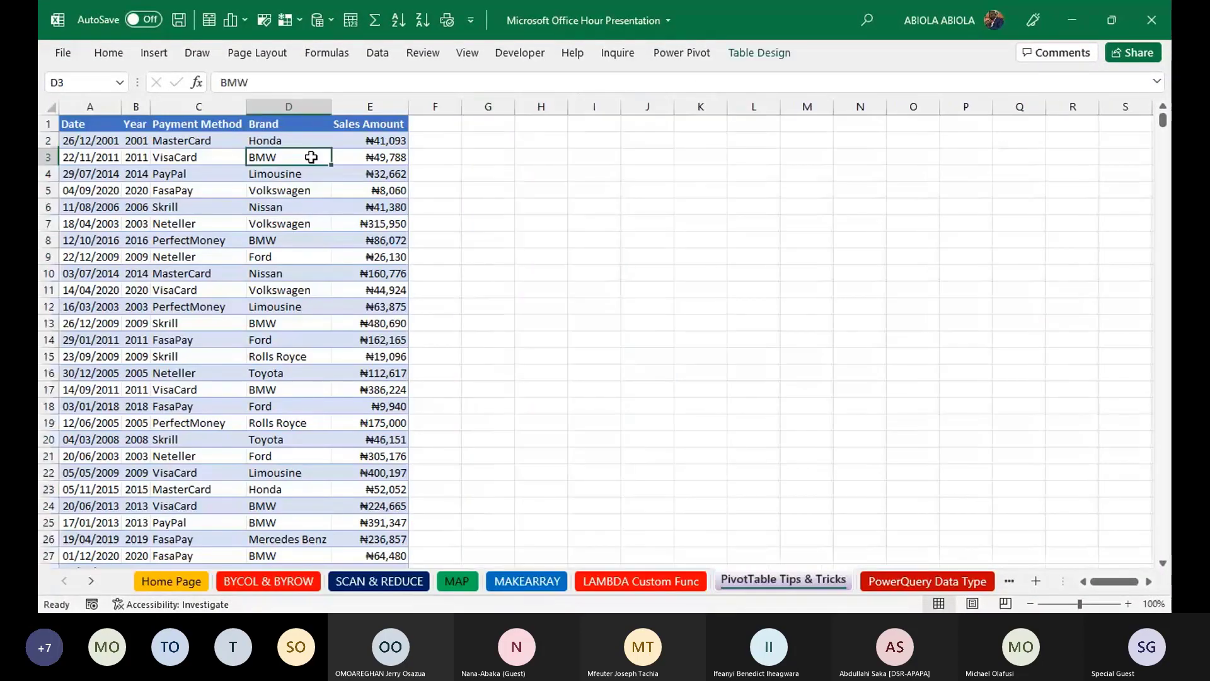
key(alt+n)
key(v)
key(t)
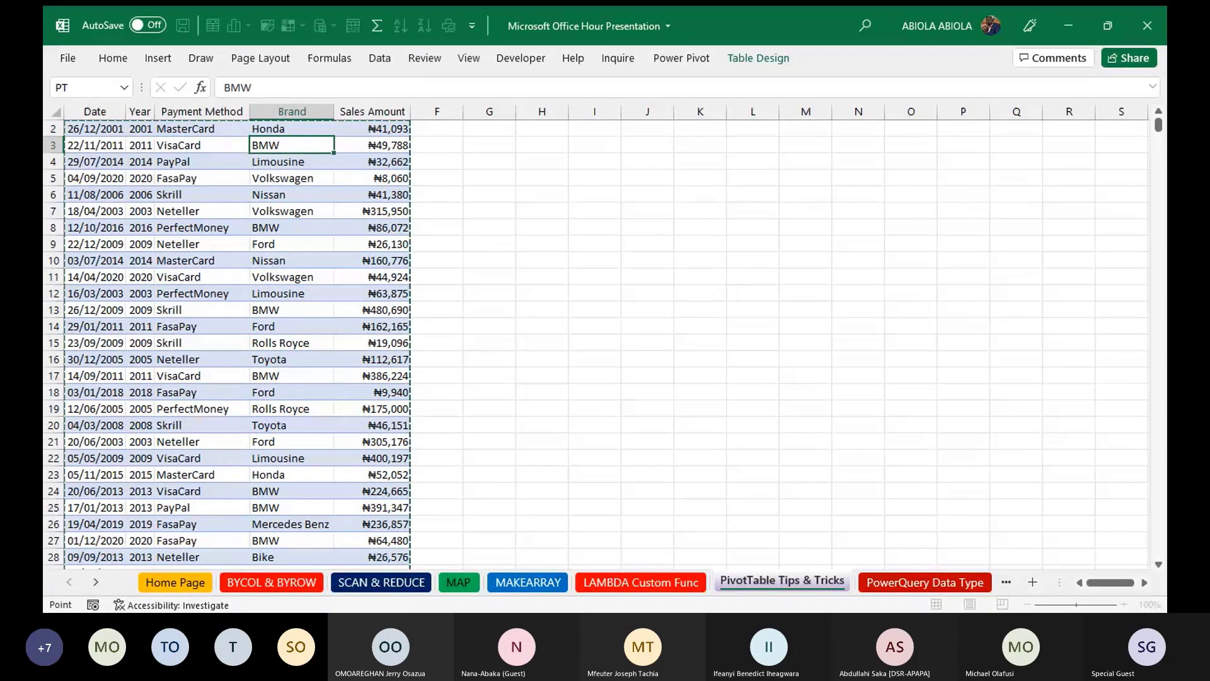
click(504, 322)
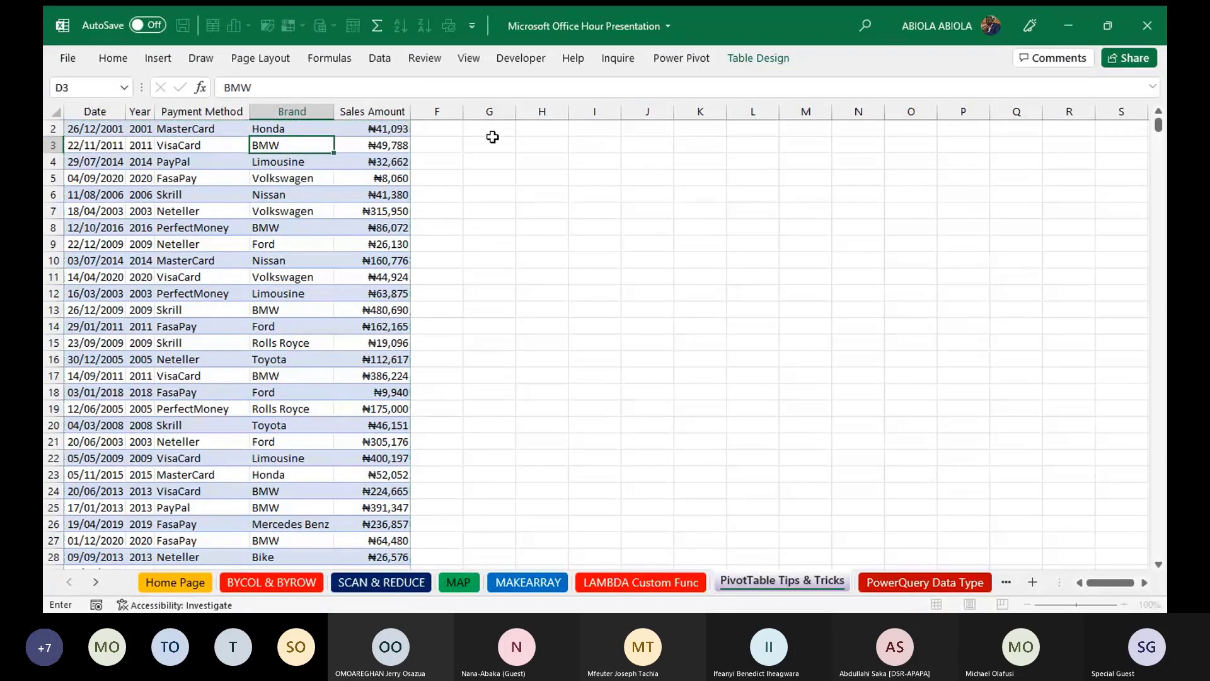
click(493, 137)
key(Return)
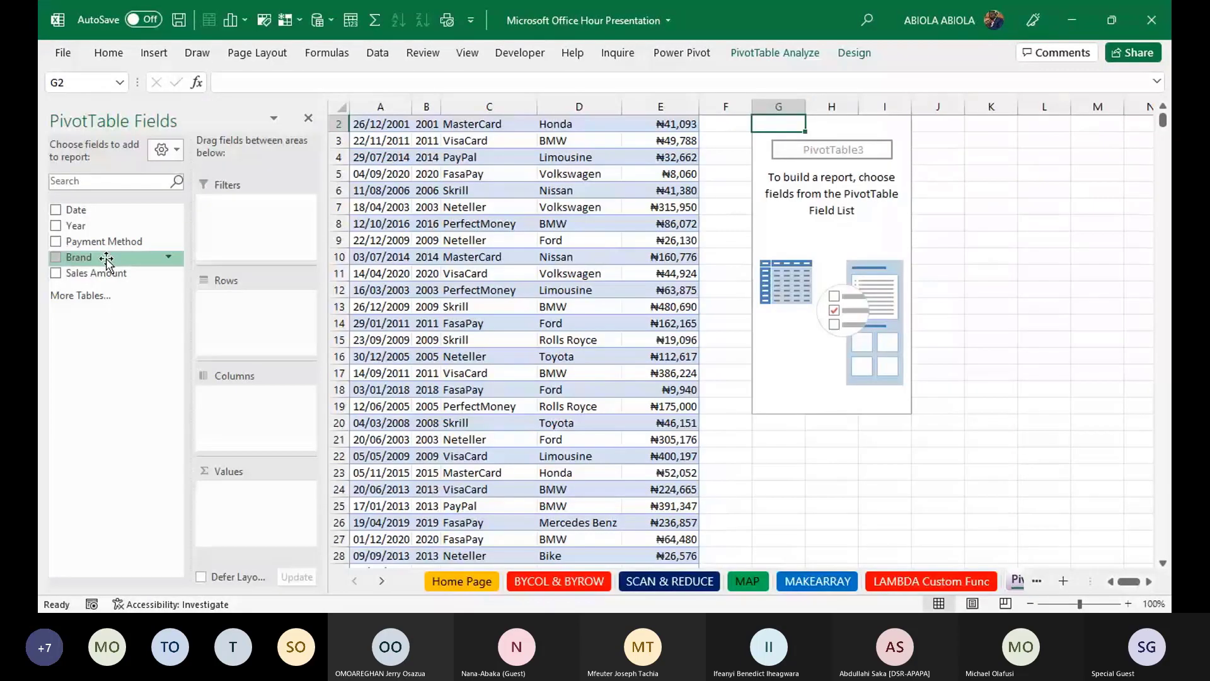
- Add Brand as rows and Sales Amount as values to the new PivotTable, and show it in Tabular Form
click(56, 258)
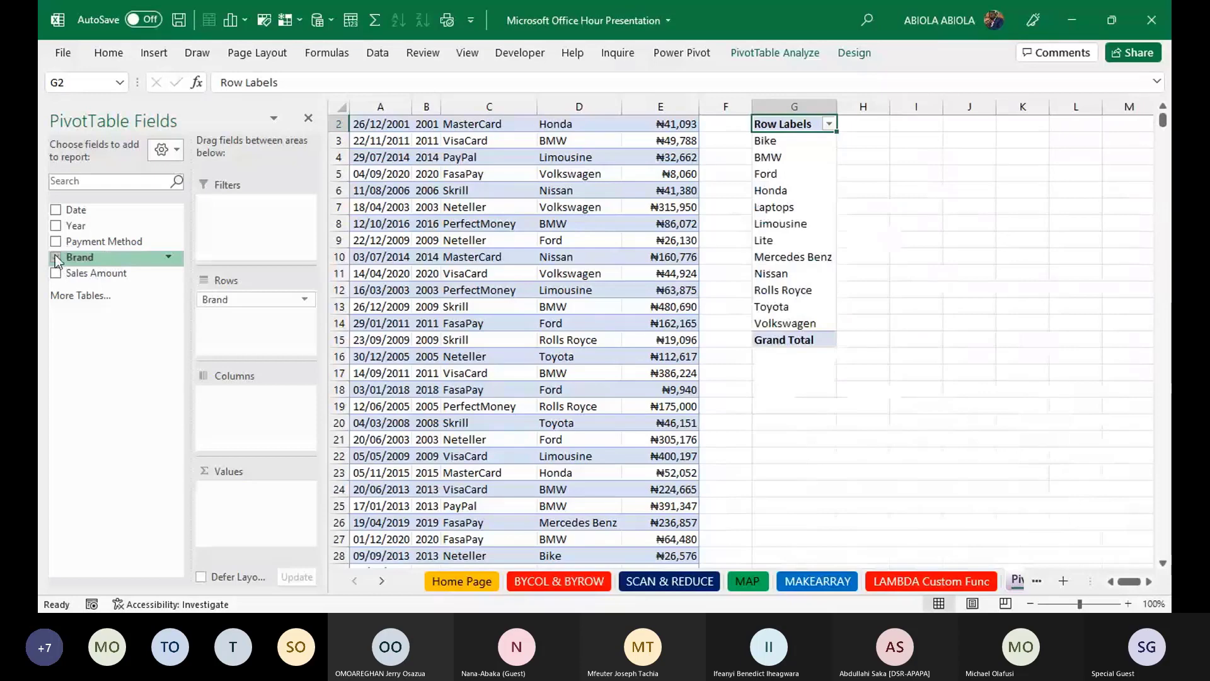
click(55, 273)
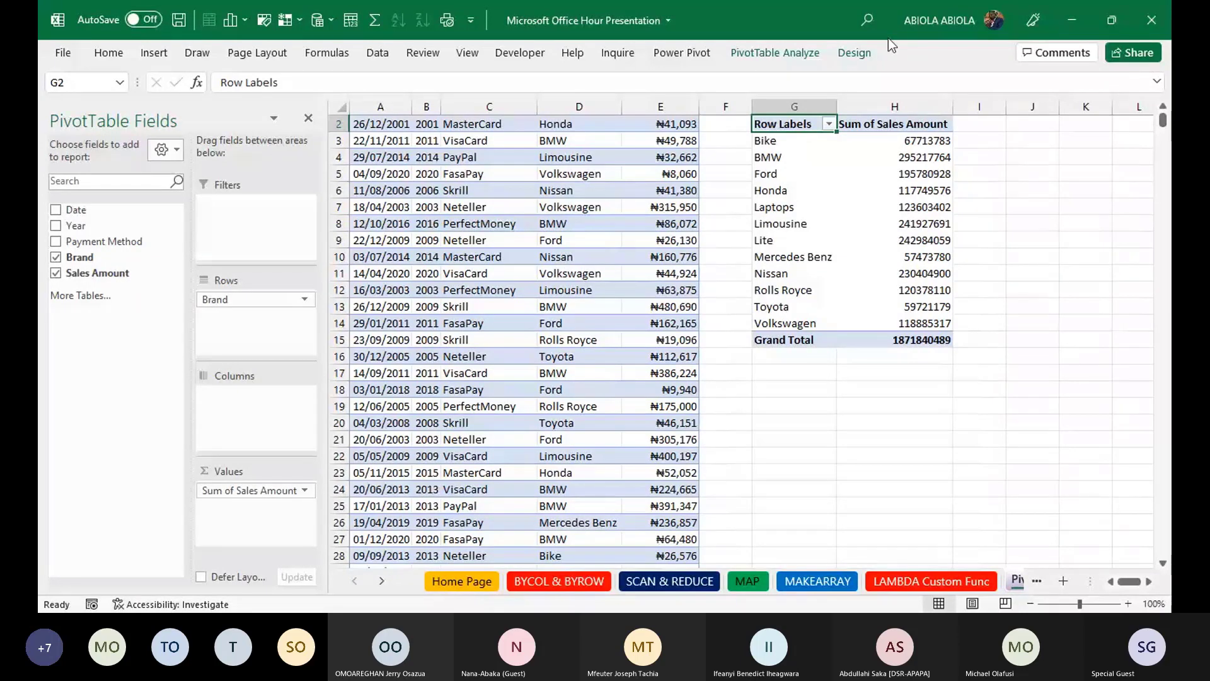
click(854, 52)
click(163, 119)
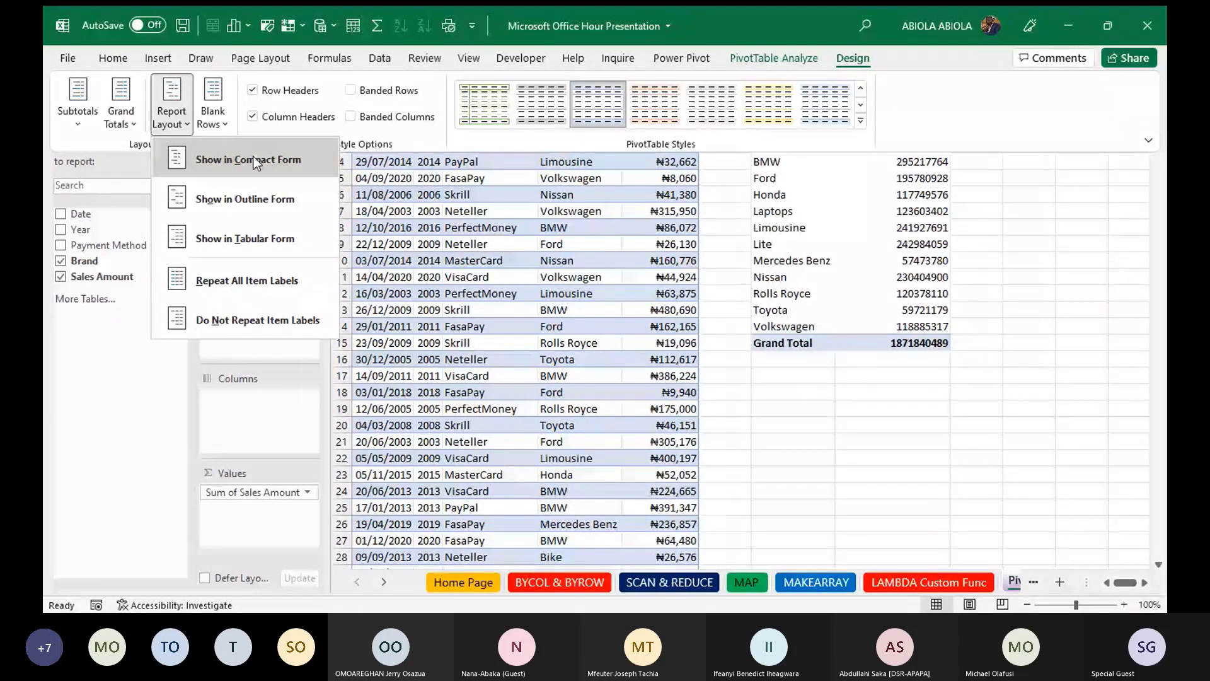
click(260, 228)
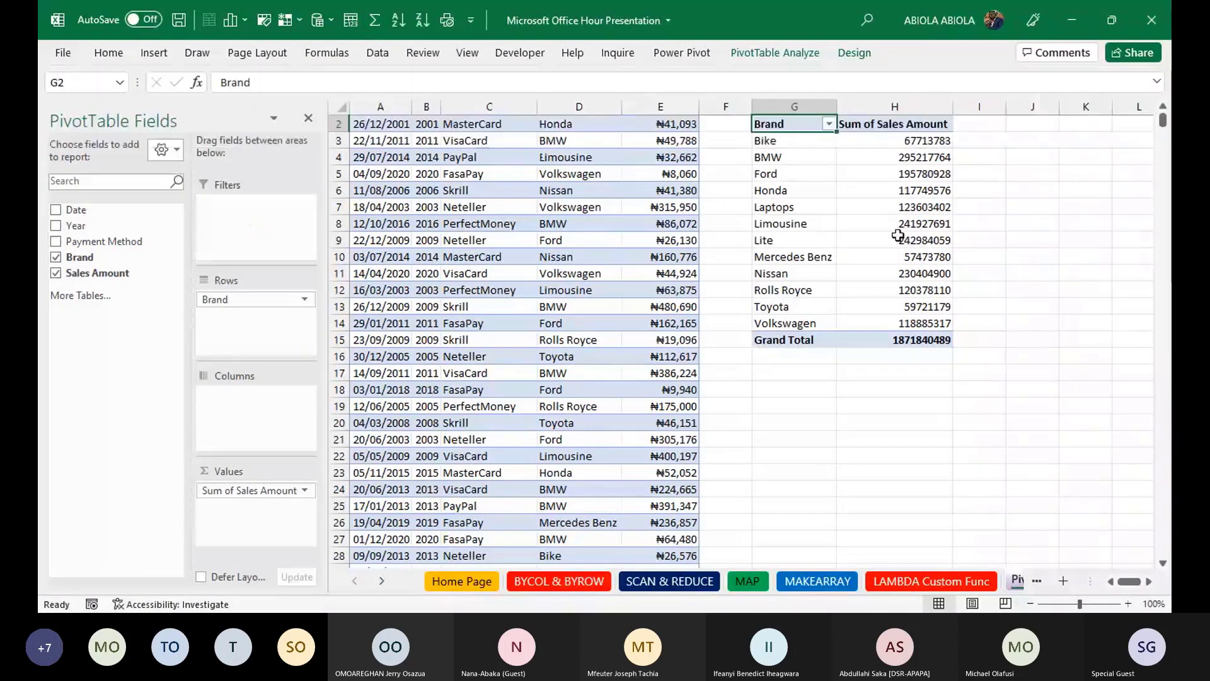
- Edit the default PivotTable layout in the data options by importing the layout of the Brand PivotTable at G2
mouse_move(898, 235)
click(63, 53)
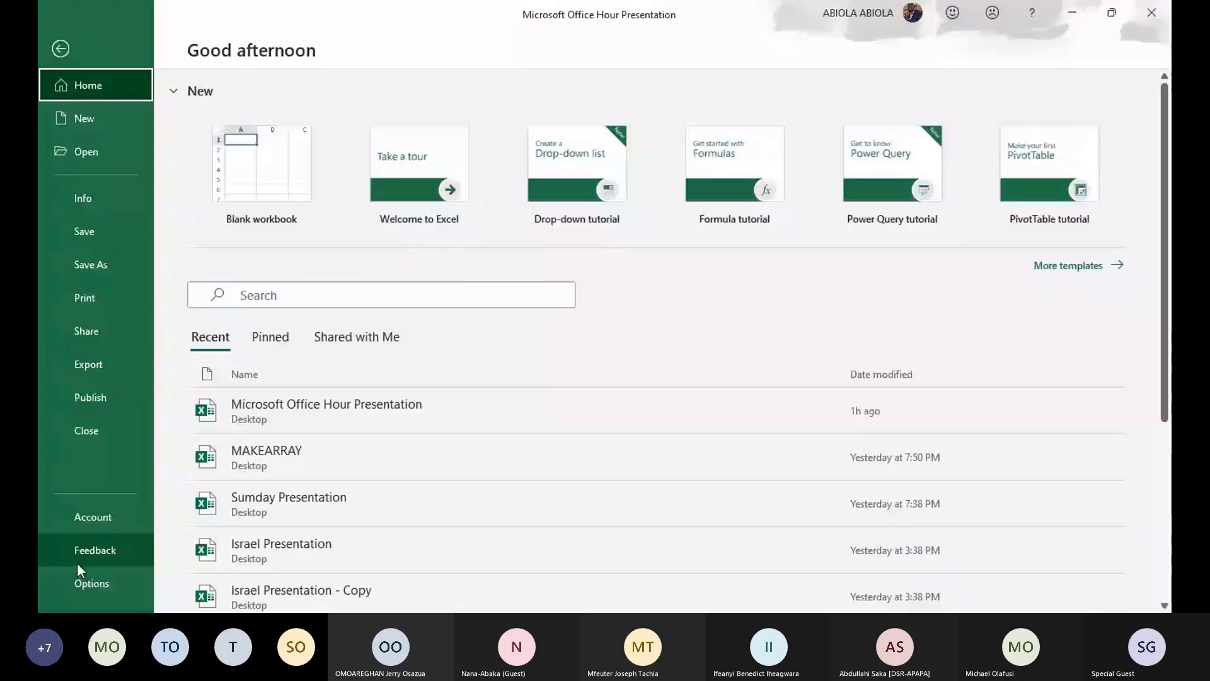
click(85, 580)
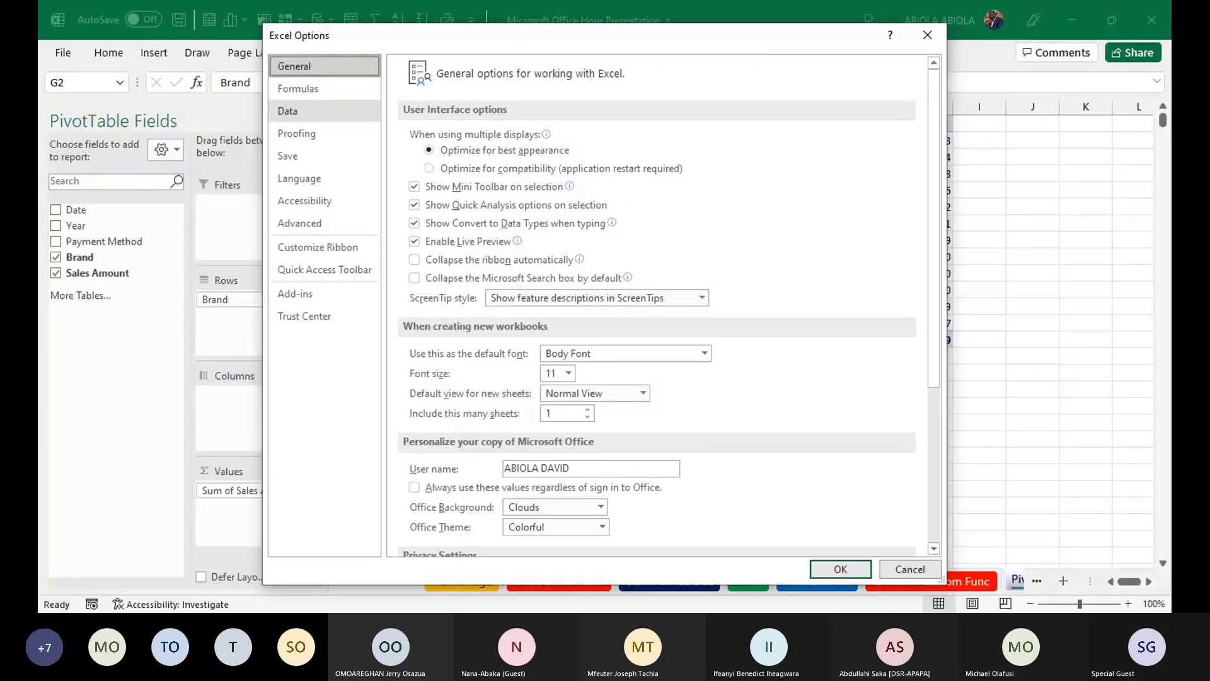
click(294, 111)
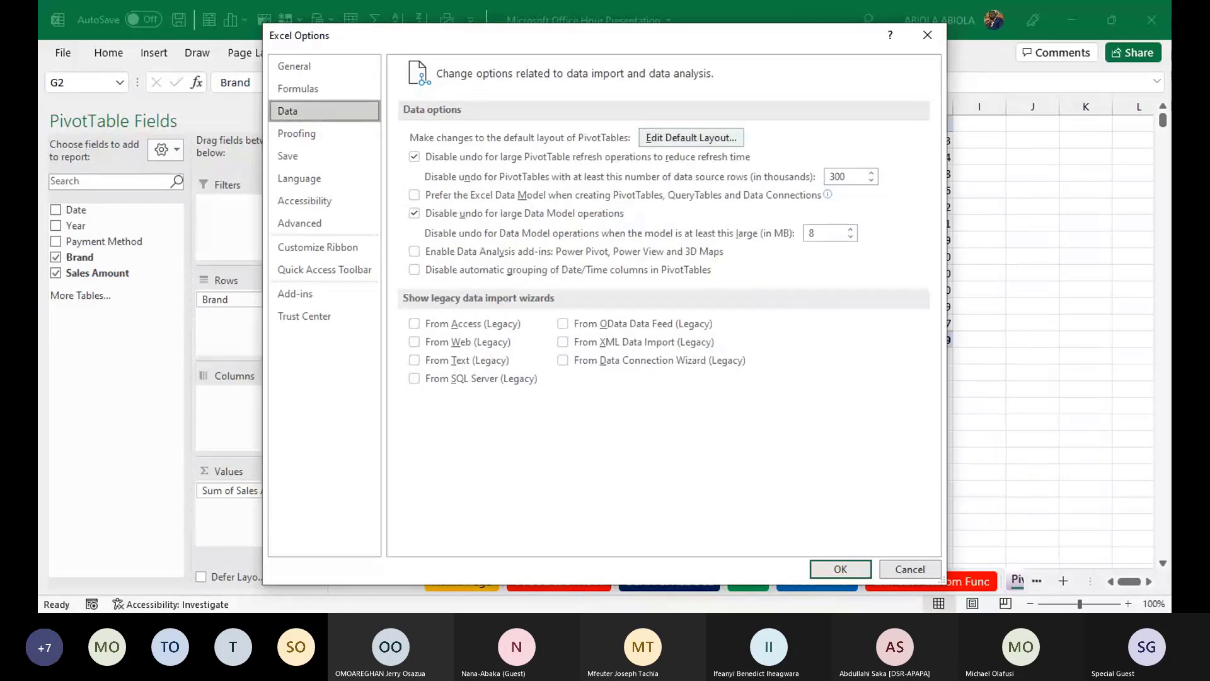
key(Escape)
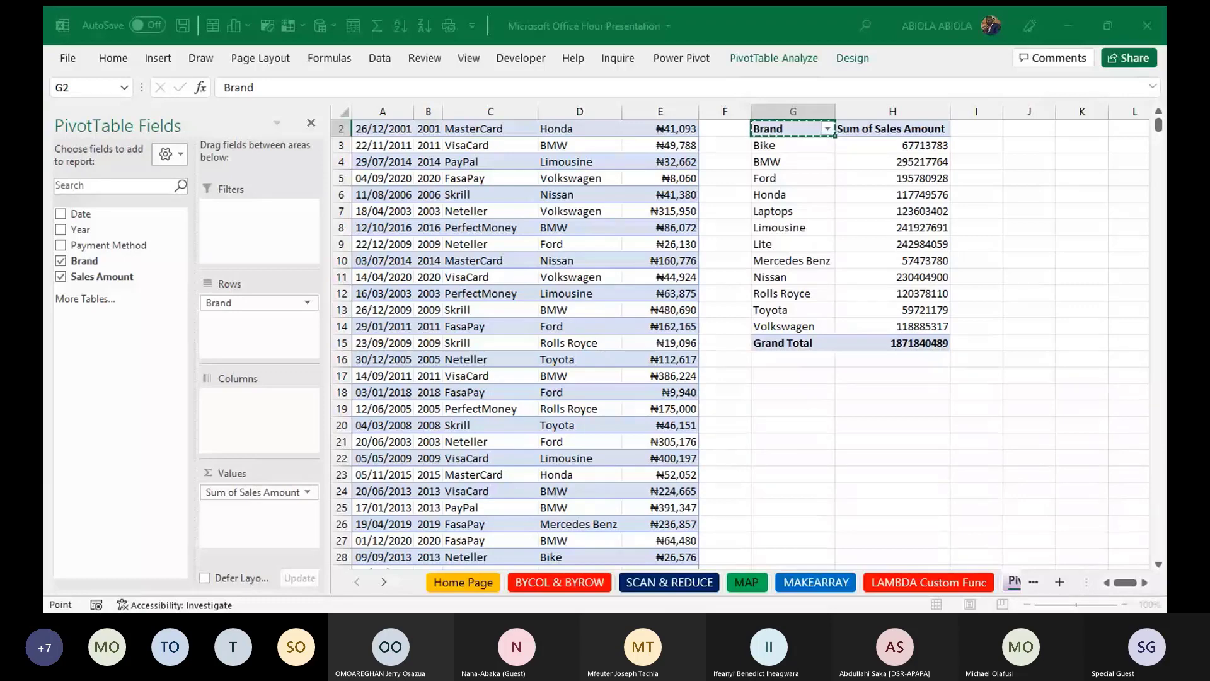
key(Escape)
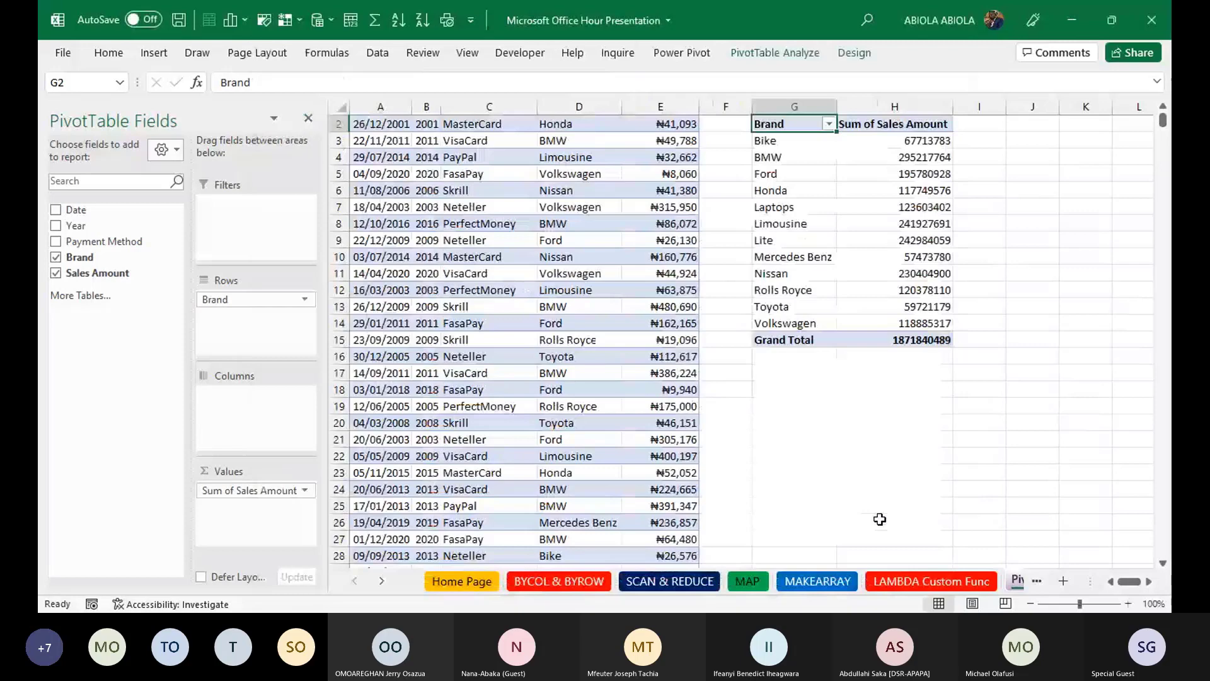
- Insert a second PivotTable from the PT table at G17 on the same sheet
click(479, 224)
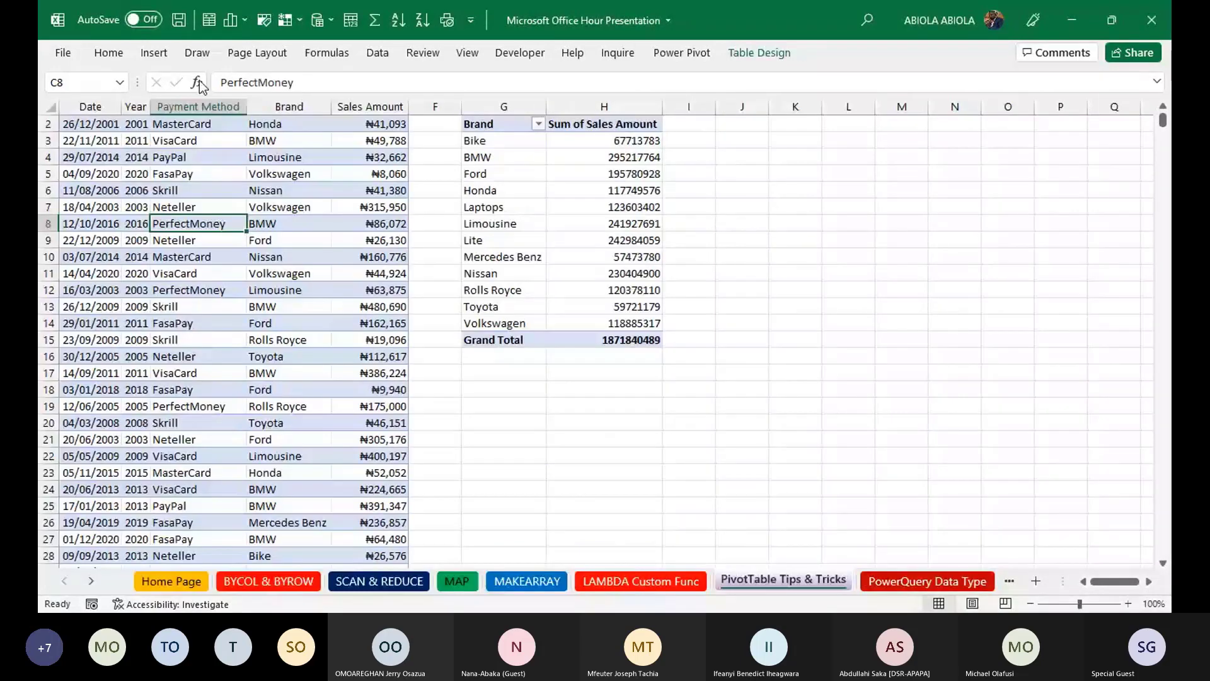
click(146, 56)
click(75, 91)
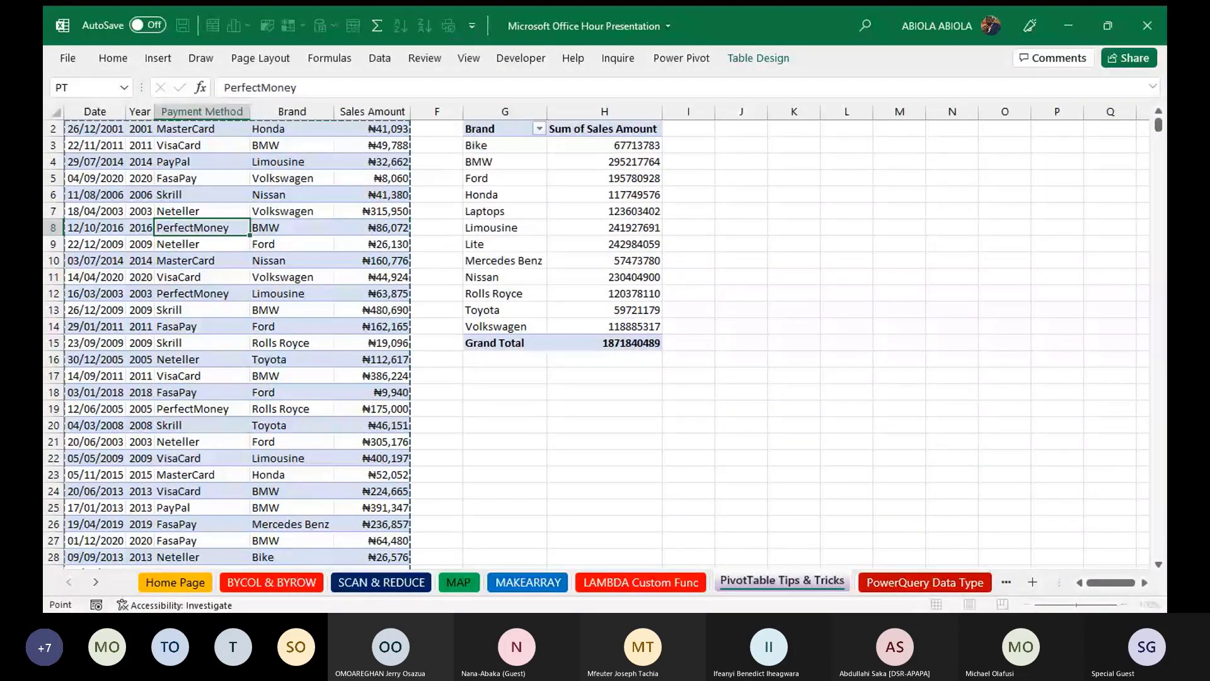
key(alt+e)
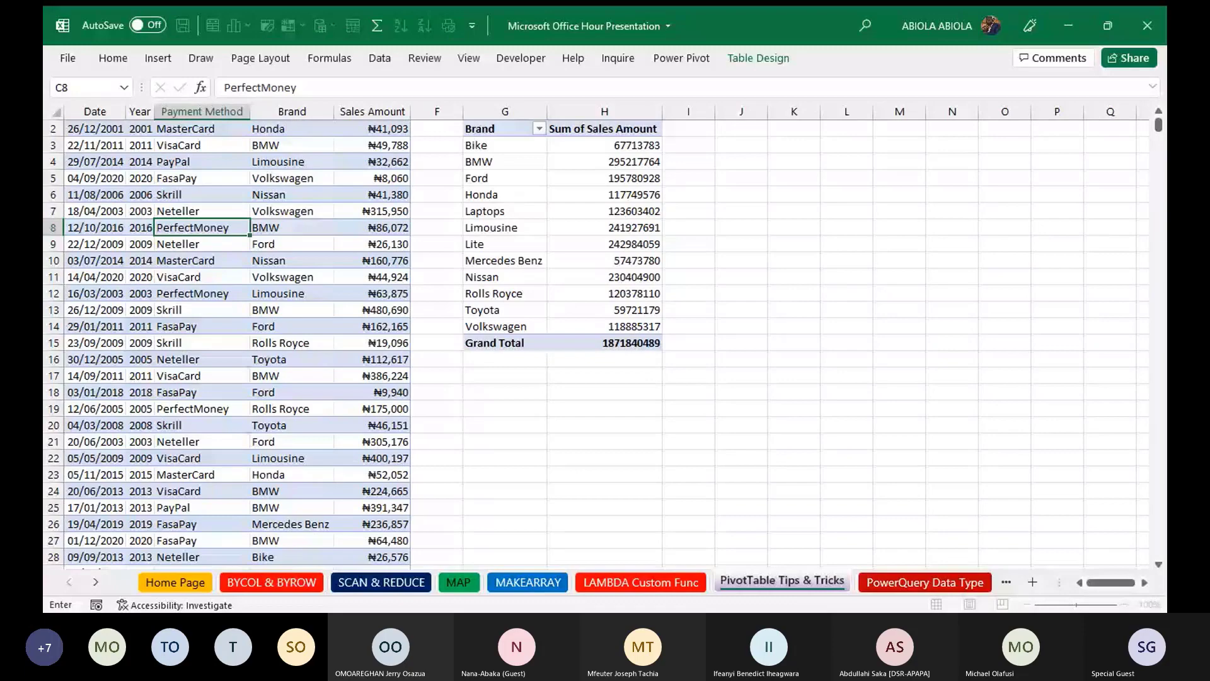
key(Return)
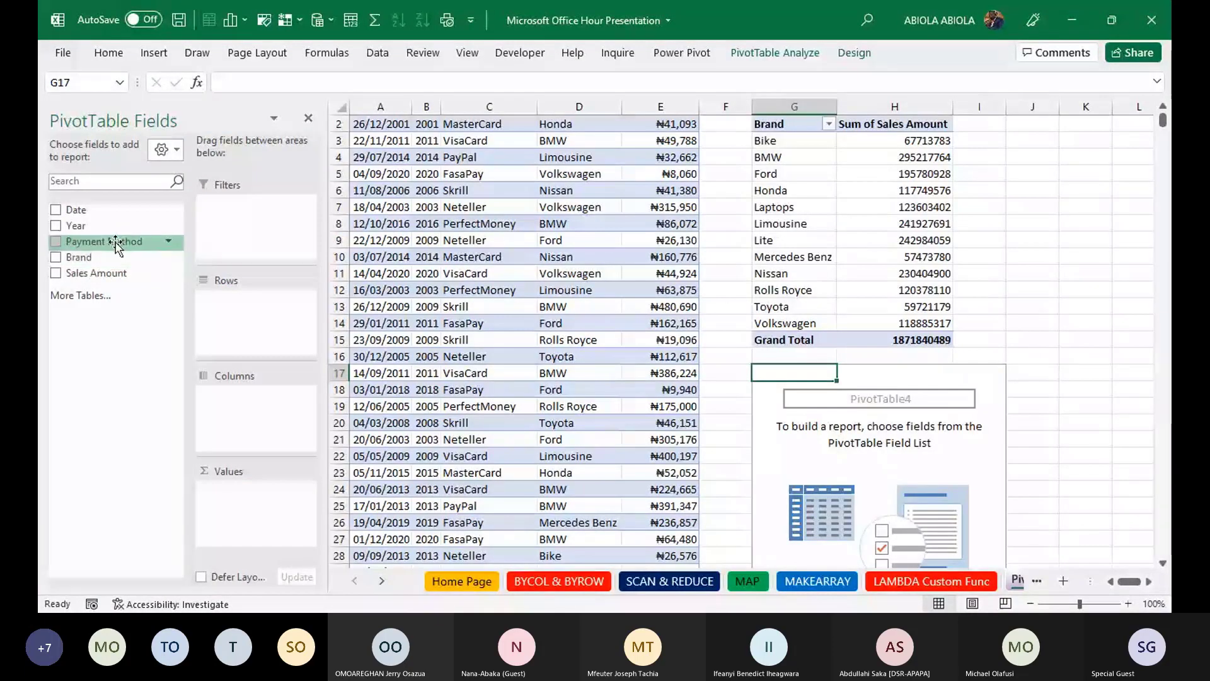
- Add Payment Method as rows and Sales Amount as values to the PivotTable at G17
drag(118, 241, 282, 417)
click(56, 274)
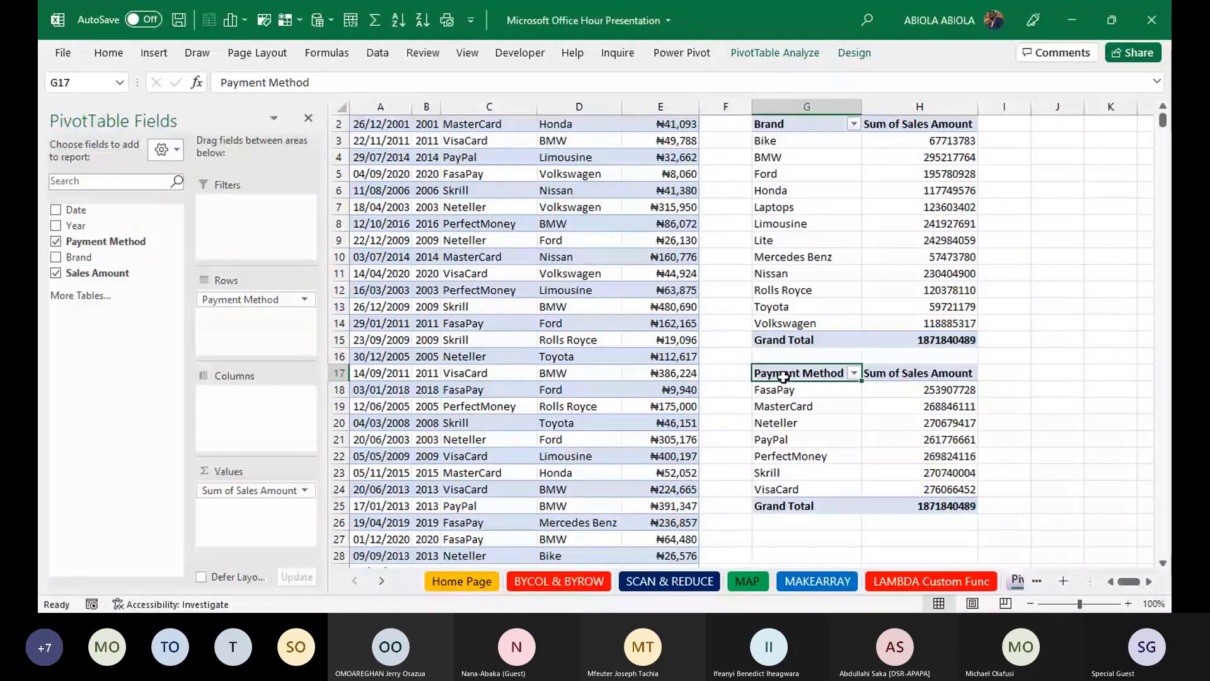
- Delete the Payment Method PivotTable below the Brand PivotTable
click(561, 290)
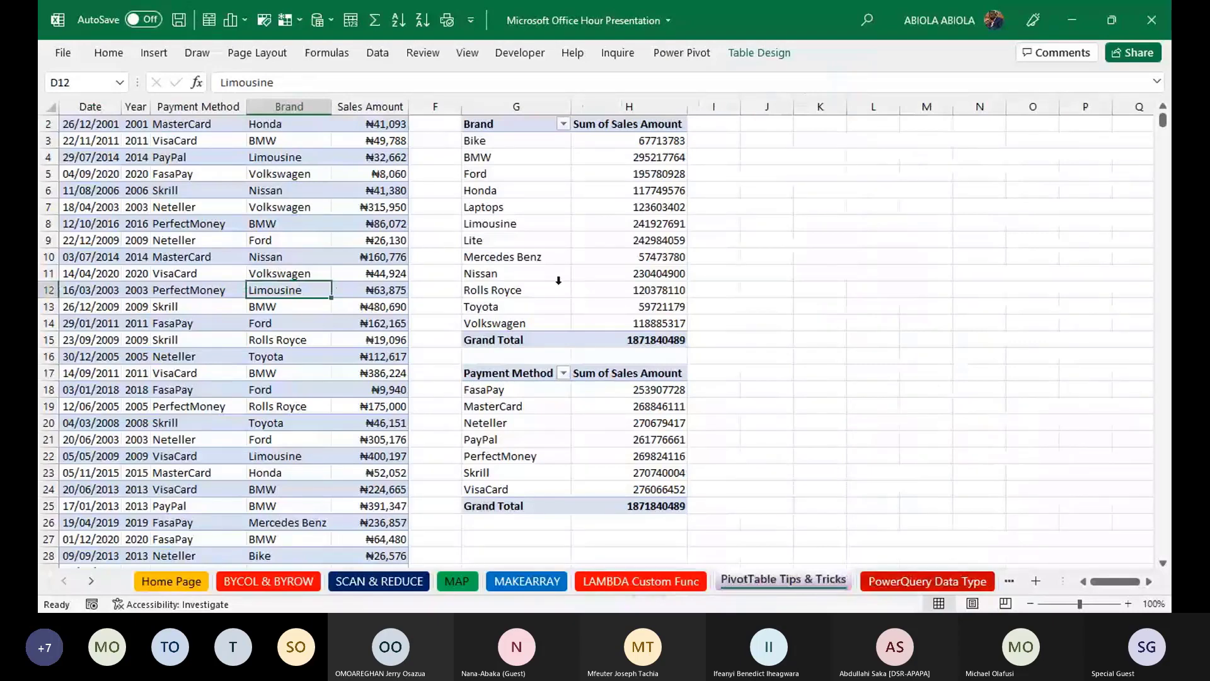
key(ctrl+Up)
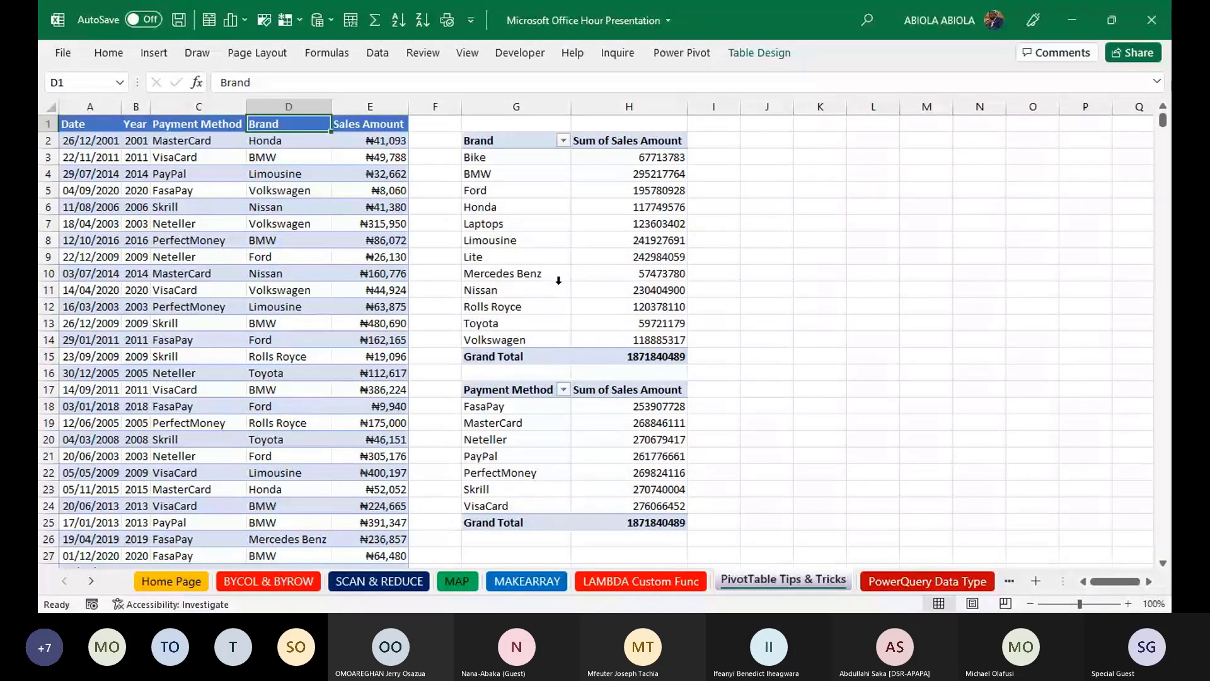
drag(485, 390, 660, 516)
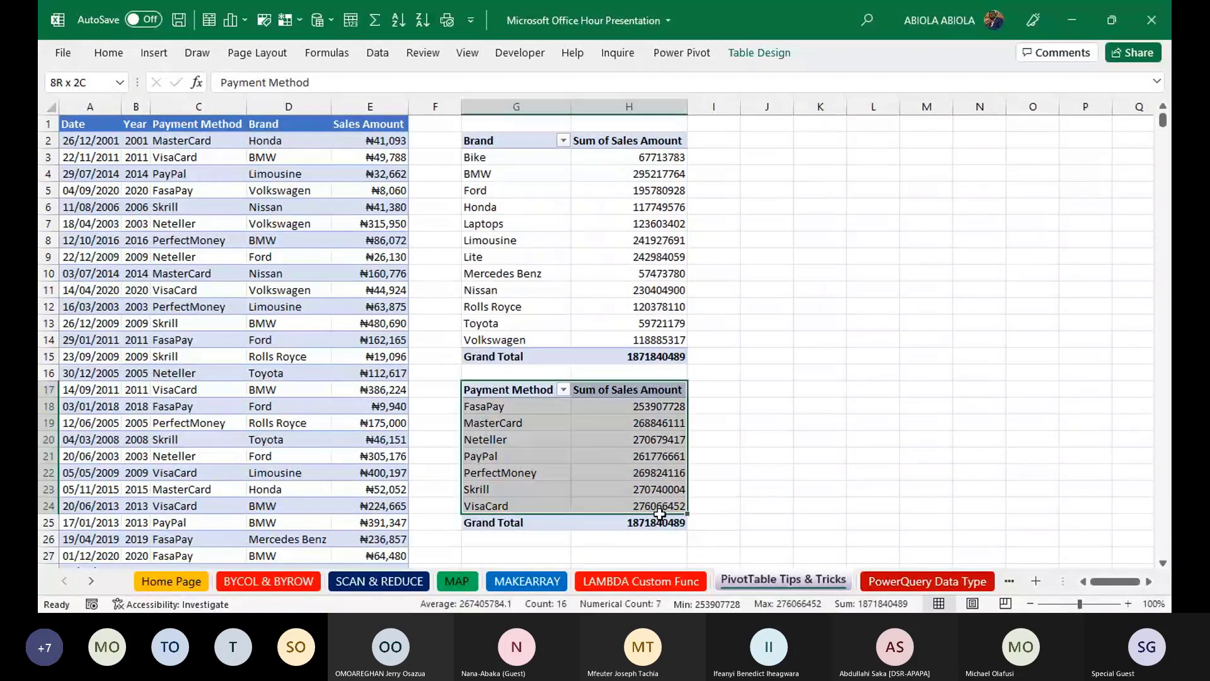
key(Delete)
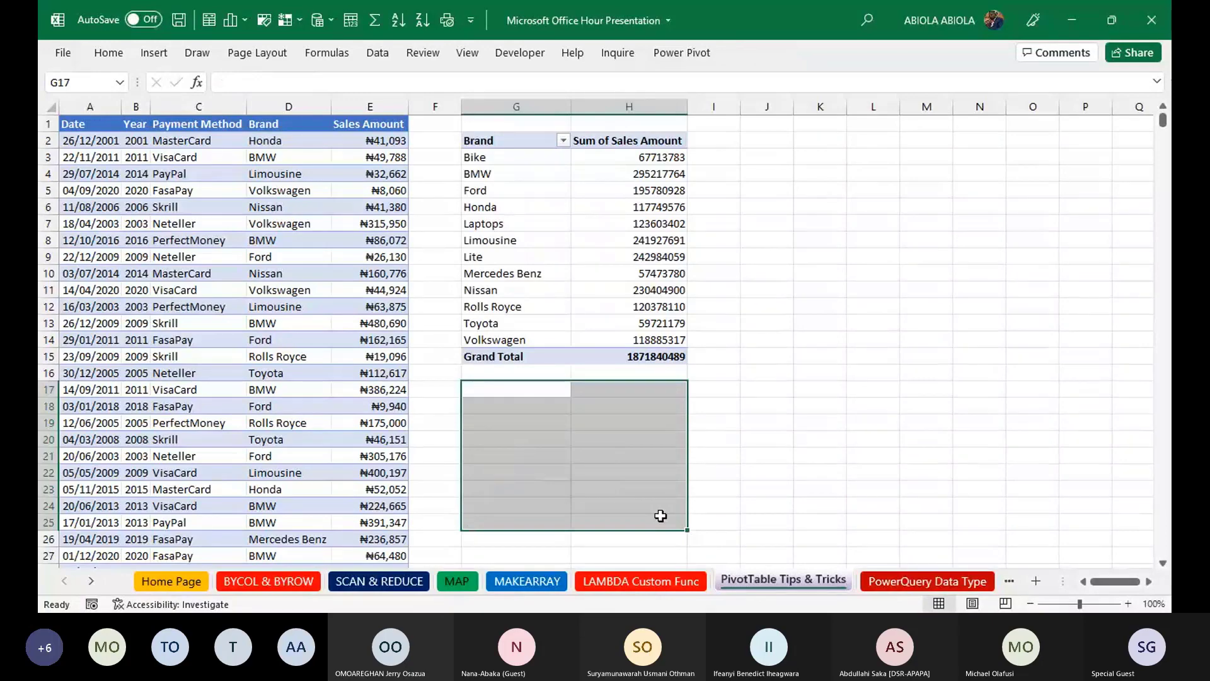
- Format the Brand PivotTable's Sales Amount values as dollar currency without decimals
click(629, 191)
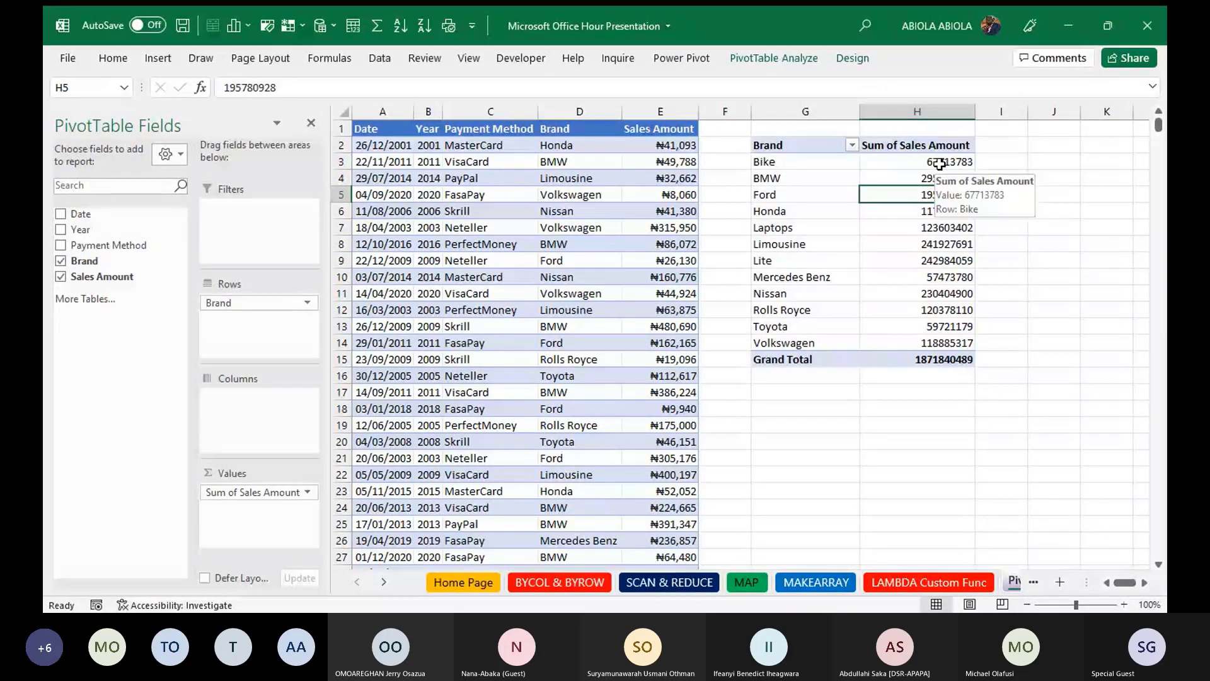
right_click(945, 163)
click(981, 223)
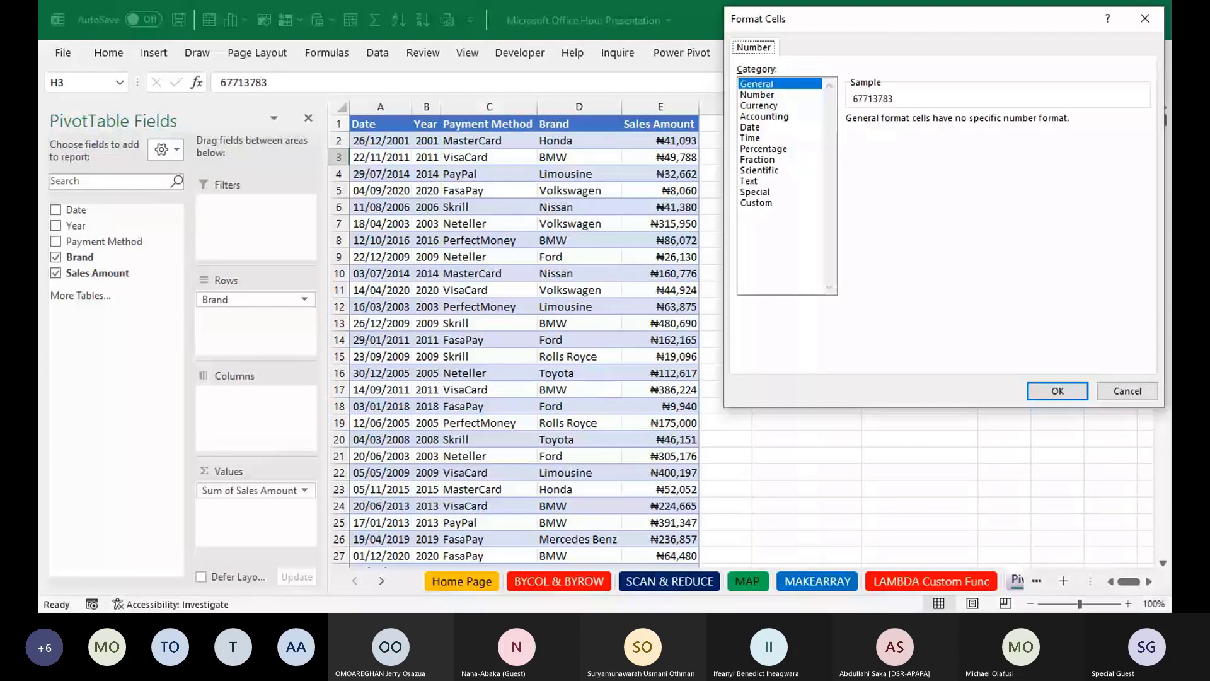
click(758, 105)
click(1057, 391)
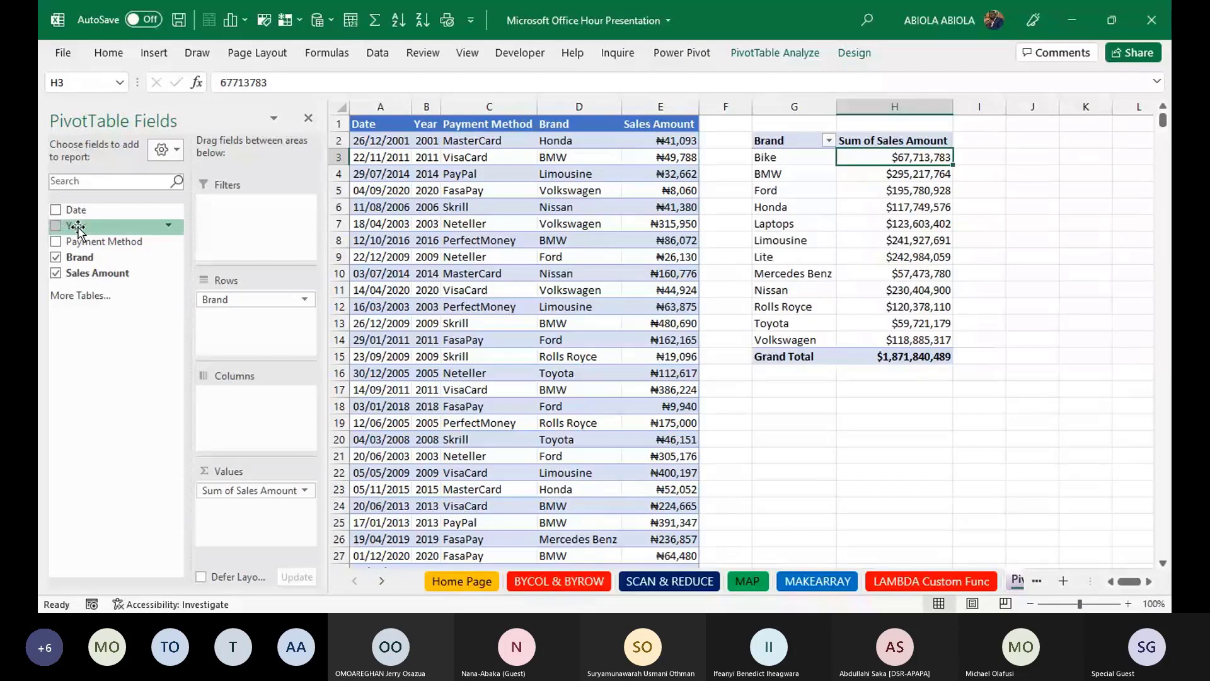
- Add Year as a report filter to the Brand PivotTable and select the years 2015 to 2020
drag(77, 228, 277, 215)
click(945, 124)
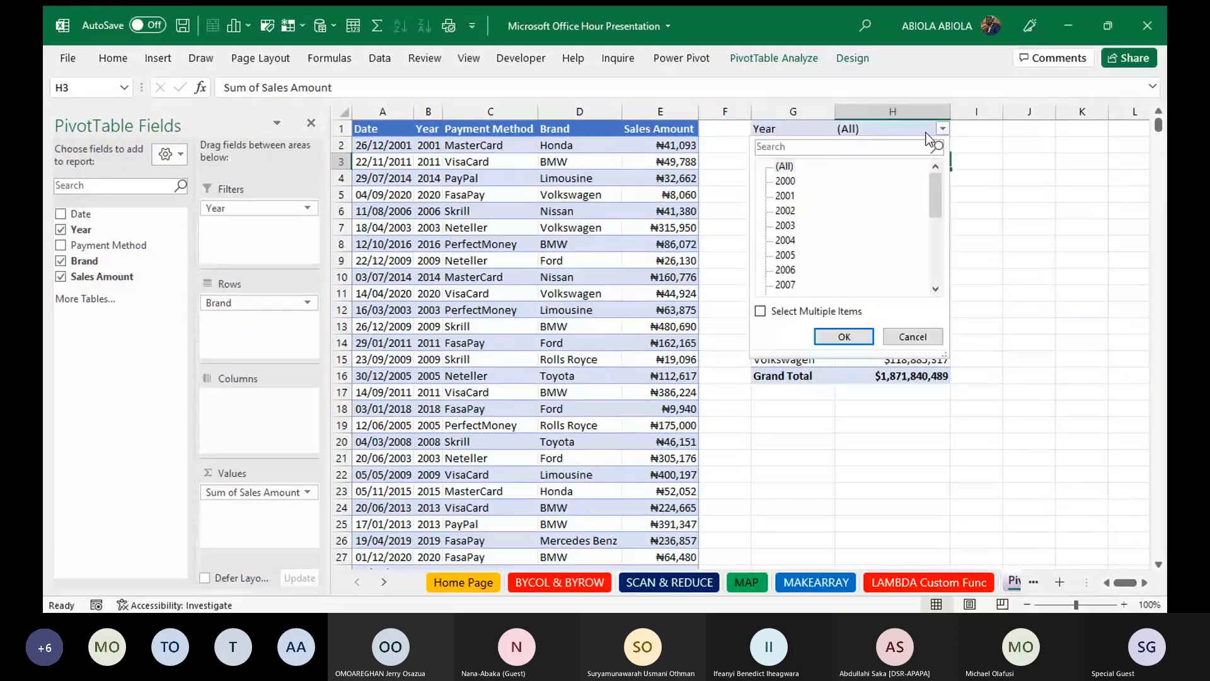
click(761, 311)
drag(936, 202, 933, 274)
click(778, 211)
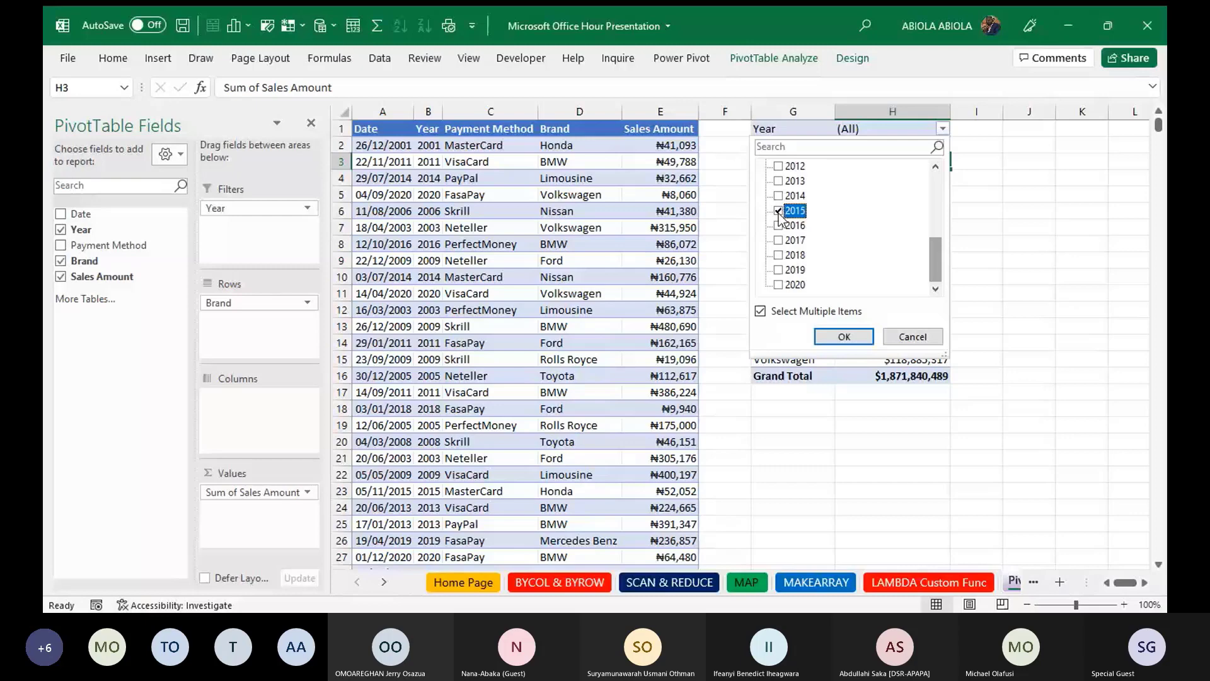
click(844, 336)
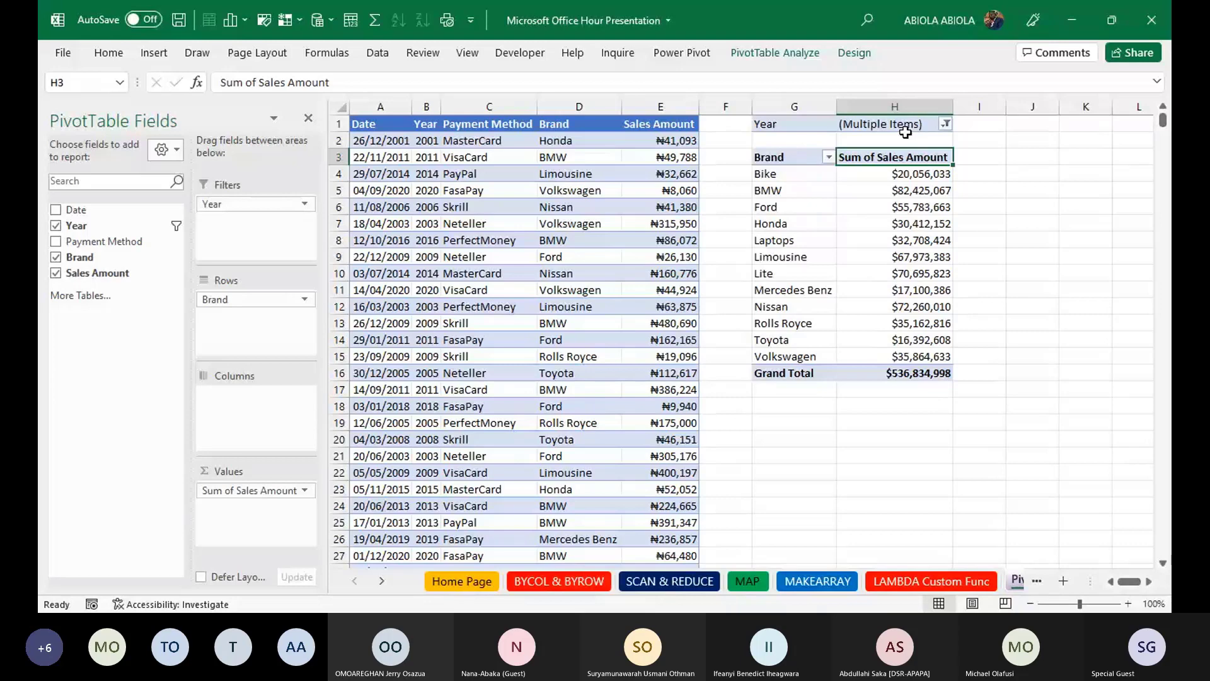
- Generate a separate worksheet for each selected year by showing the report filter pages of Year
click(774, 52)
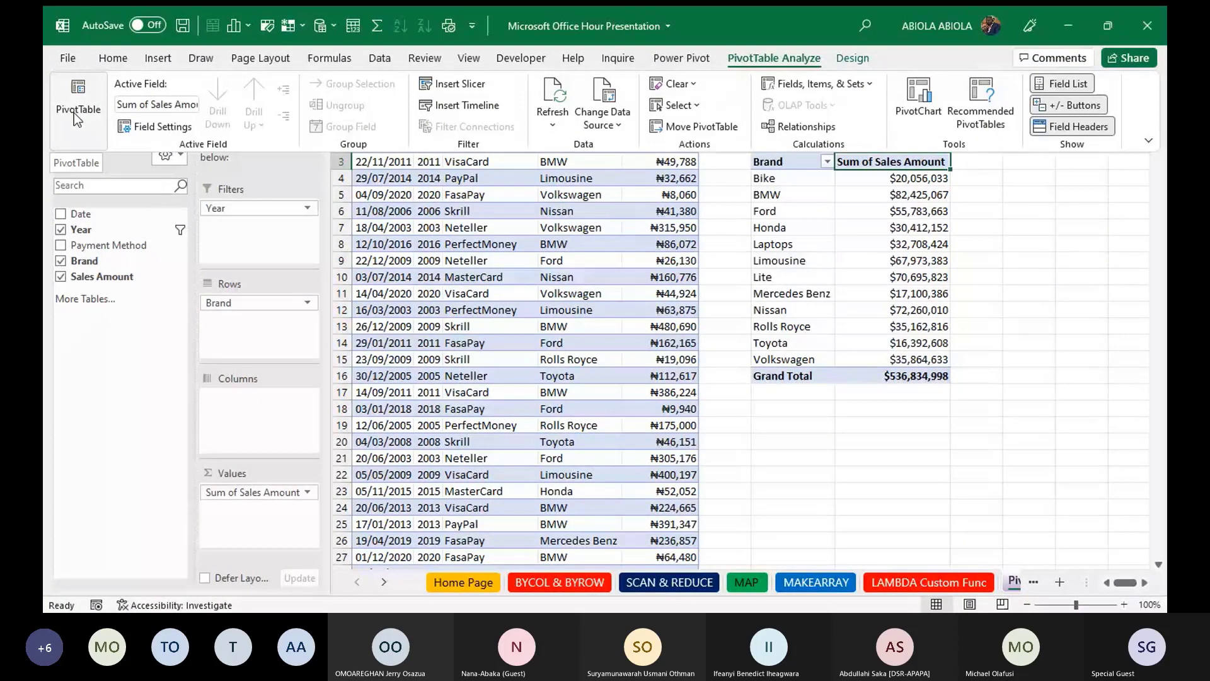
click(74, 112)
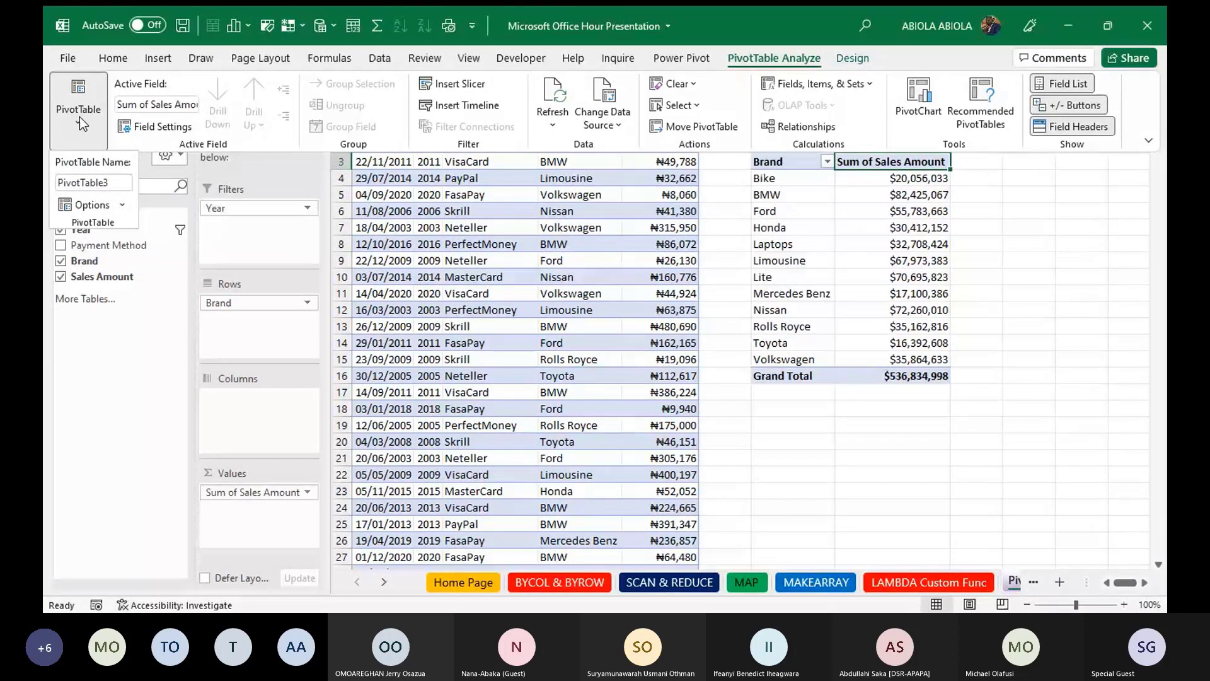
click(123, 205)
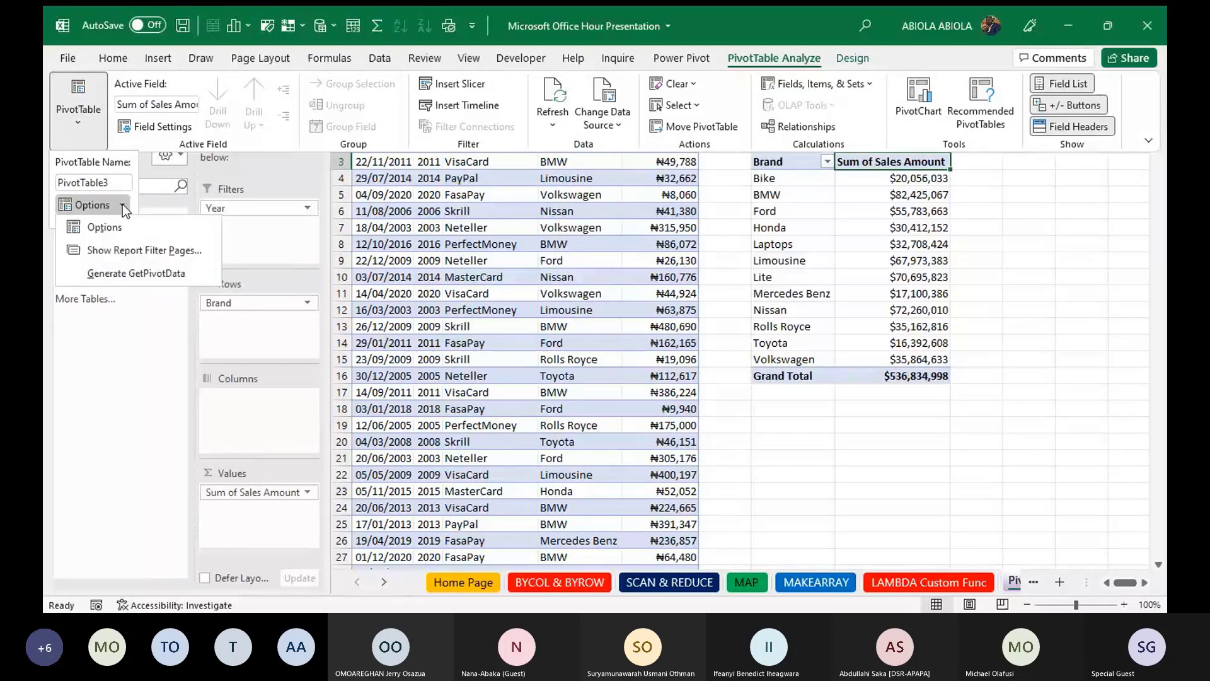
click(134, 250)
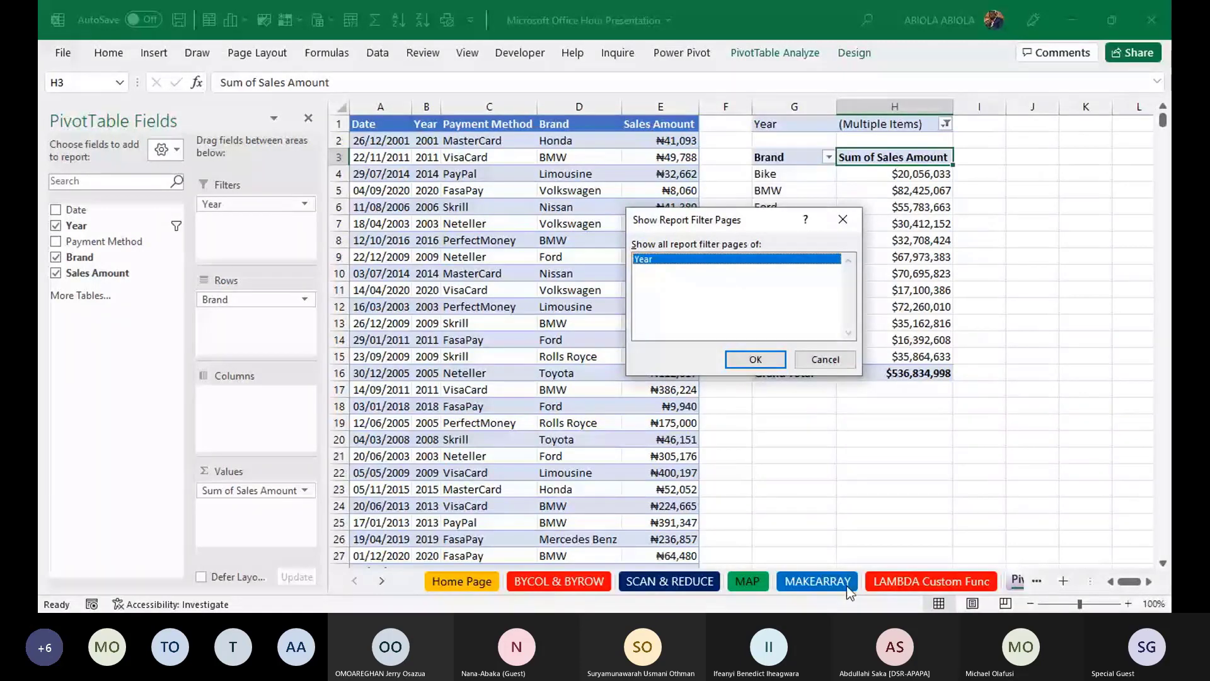
key(Return)
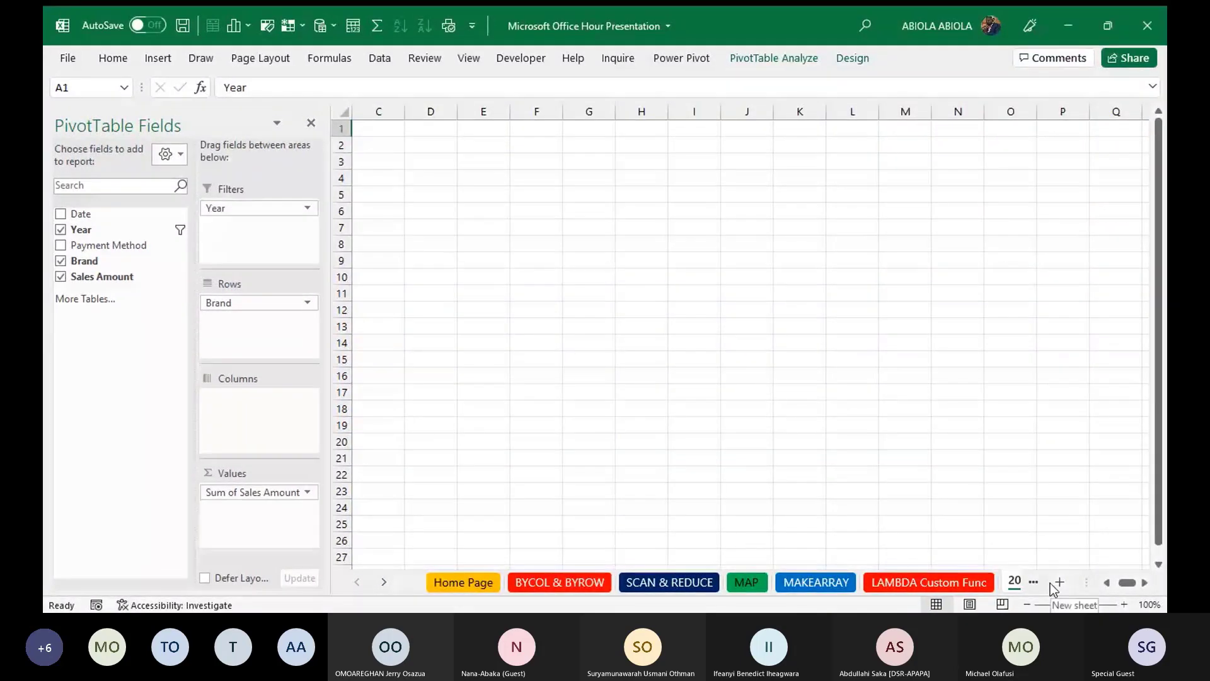
- Review the brand sales on the generated year sheets from 2015 to 2020
drag(1090, 581, 1020, 573)
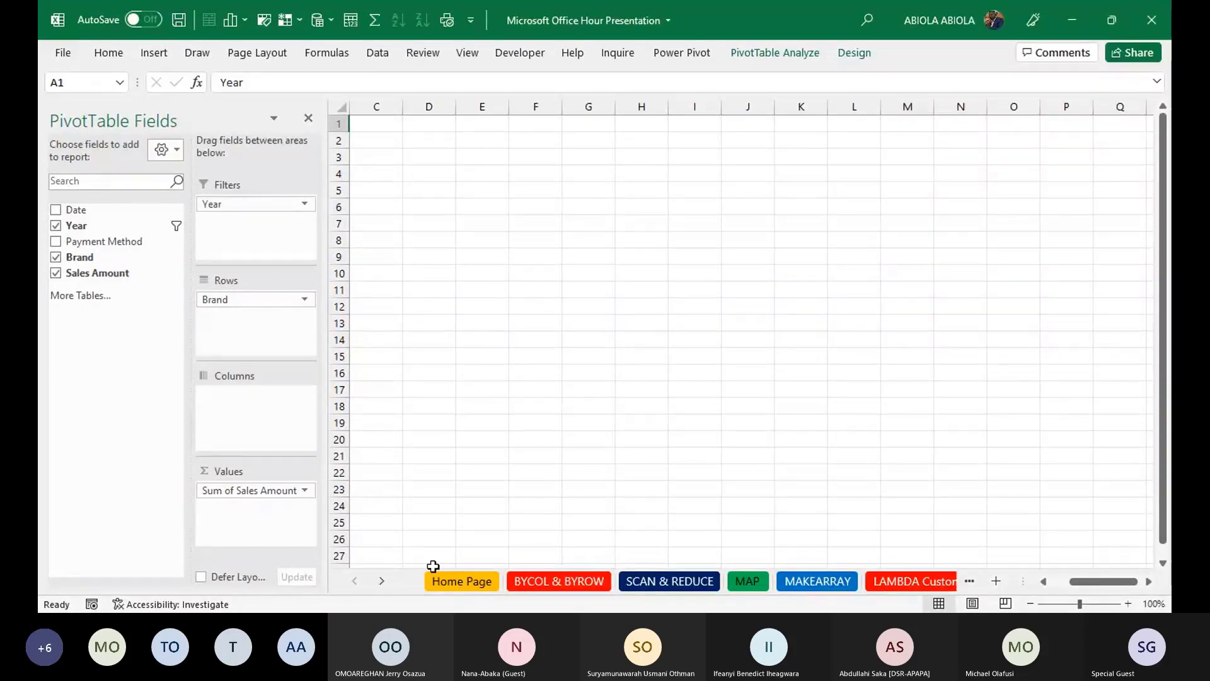
scroll(435, 575, down, 5)
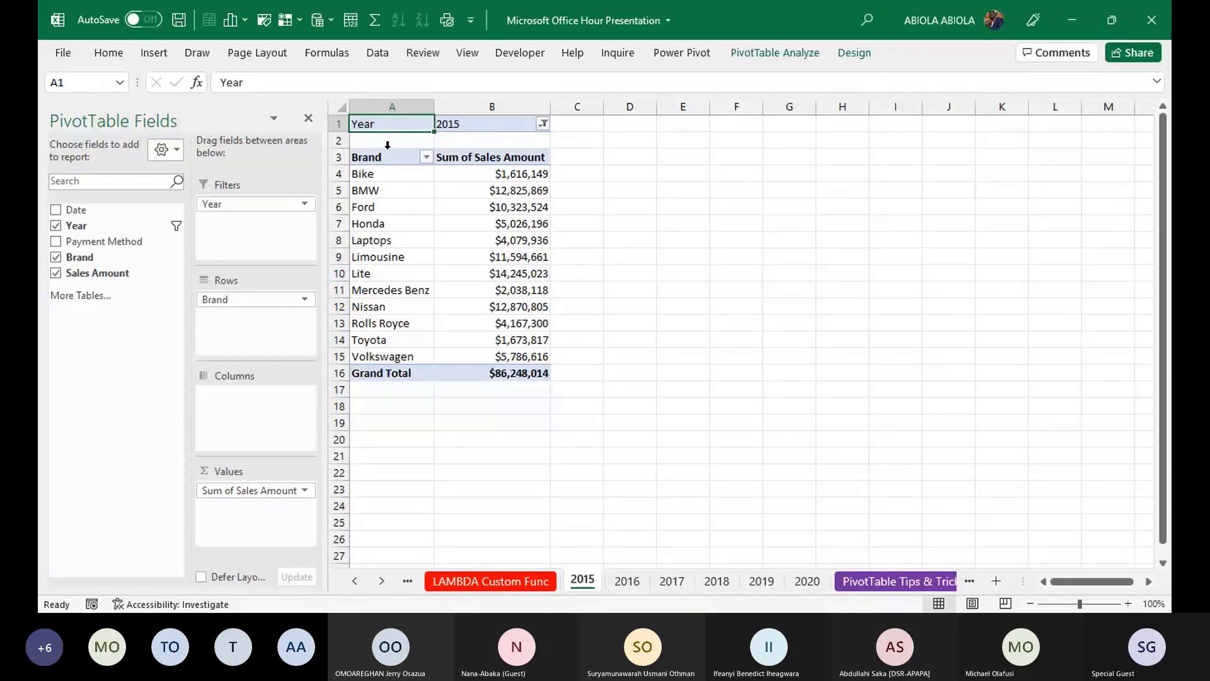
click(627, 581)
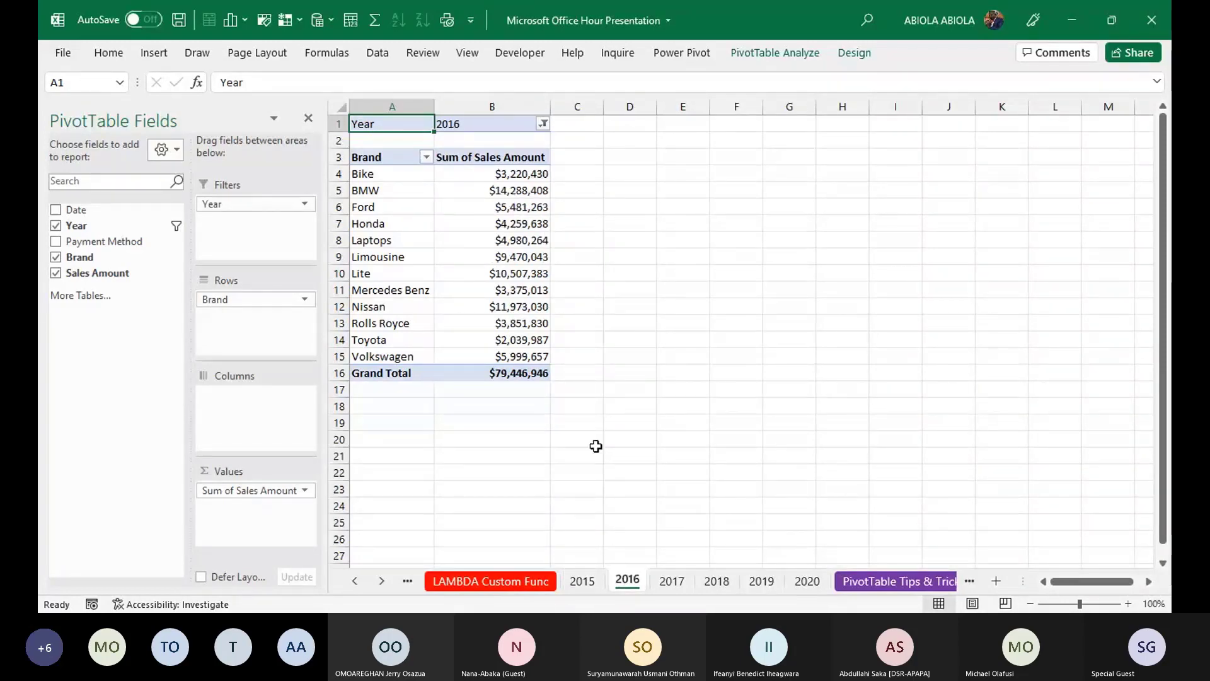
click(675, 581)
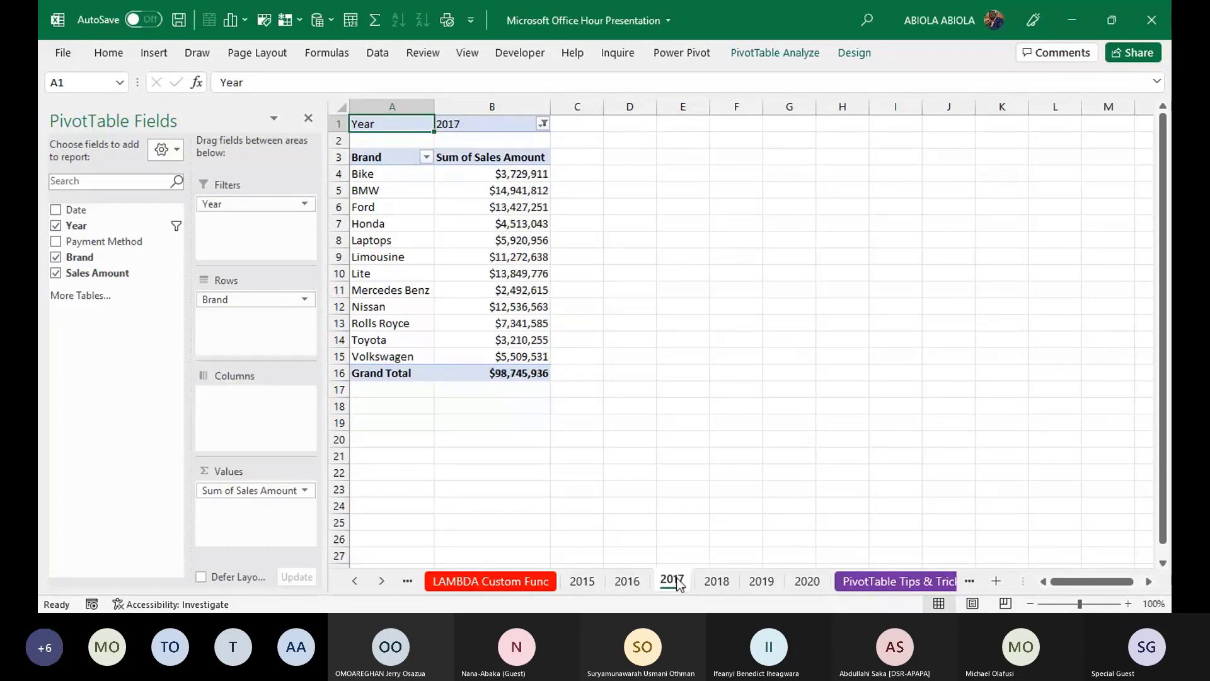
click(717, 581)
click(761, 581)
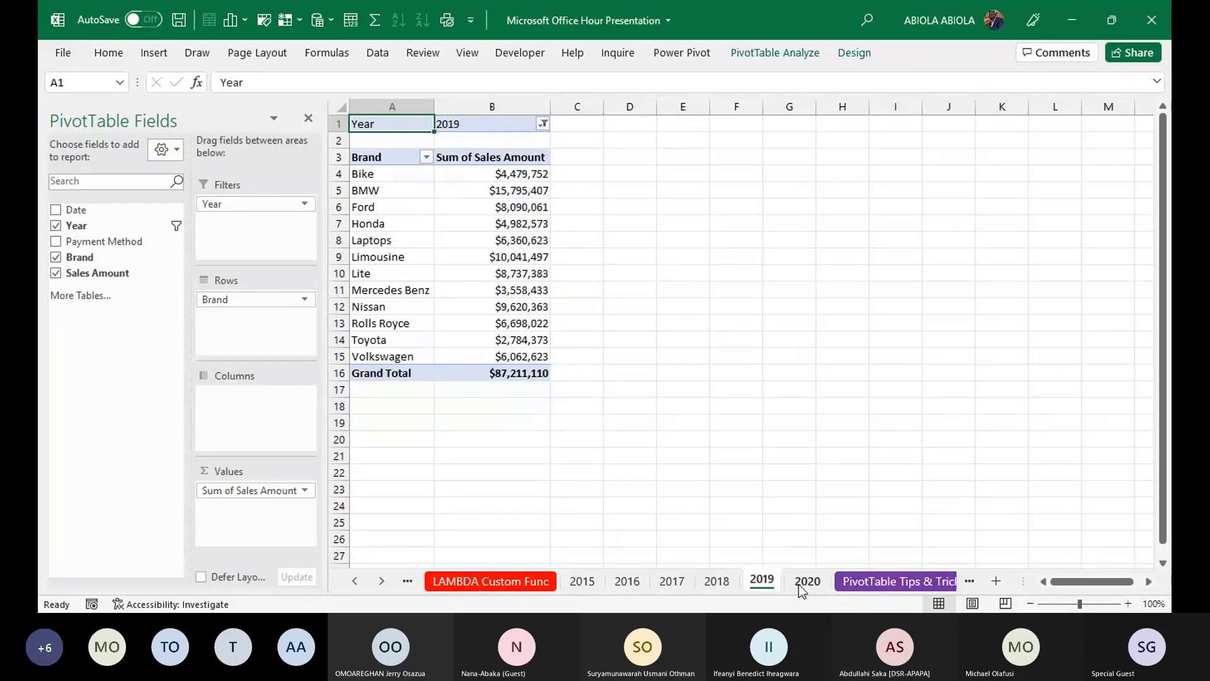
click(807, 581)
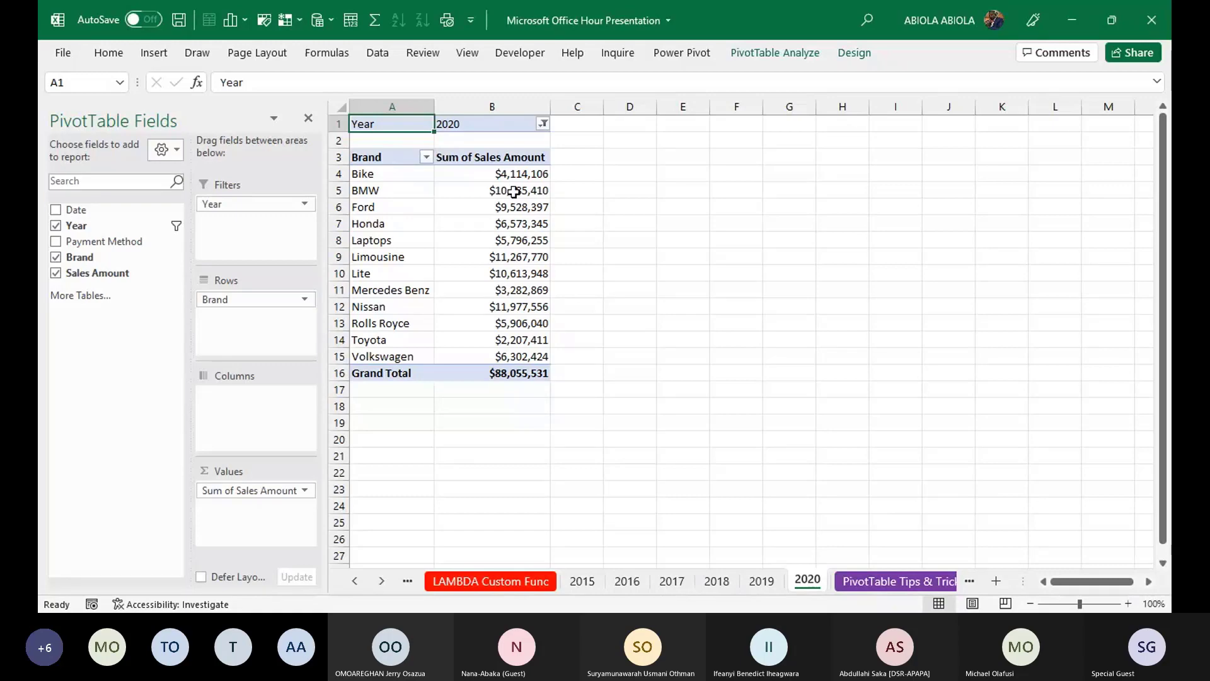
mouse_move(515, 191)
click(541, 191)
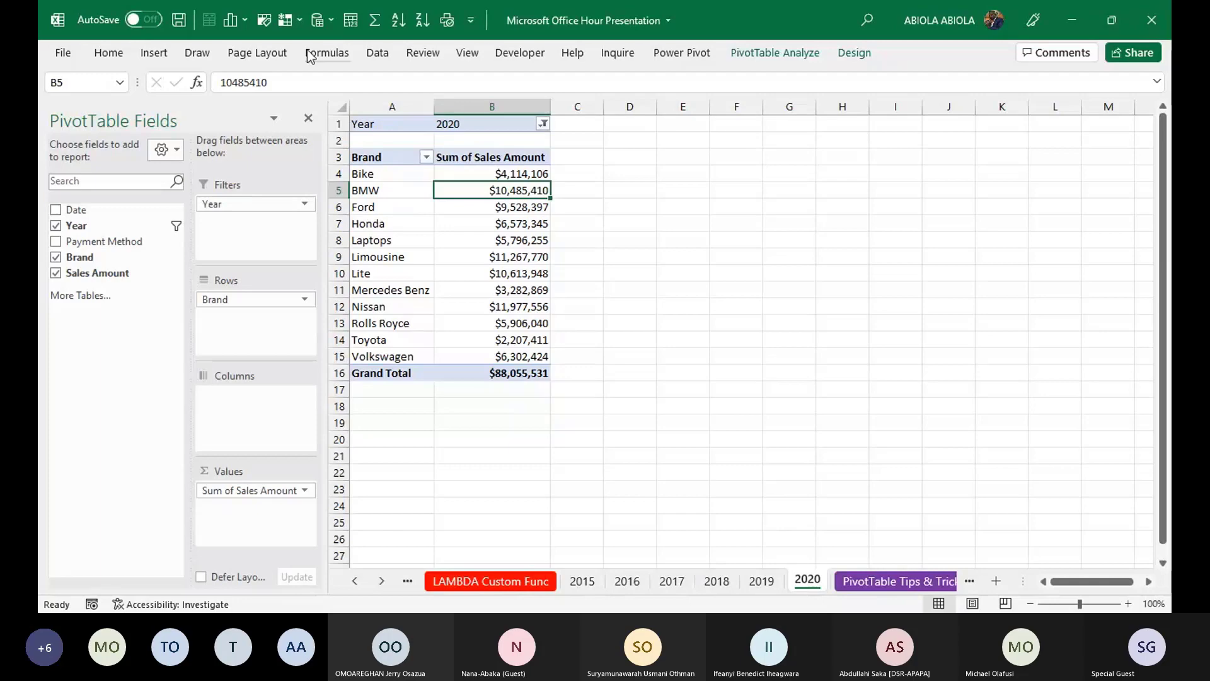
click(154, 54)
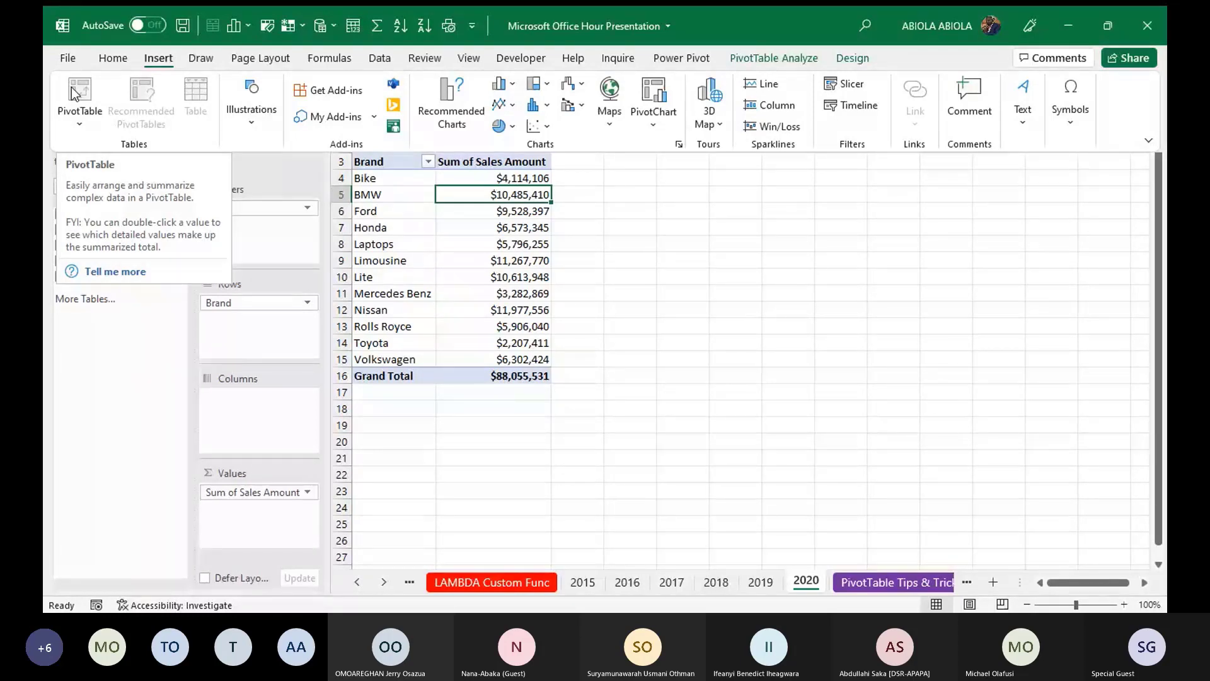
click(564, 174)
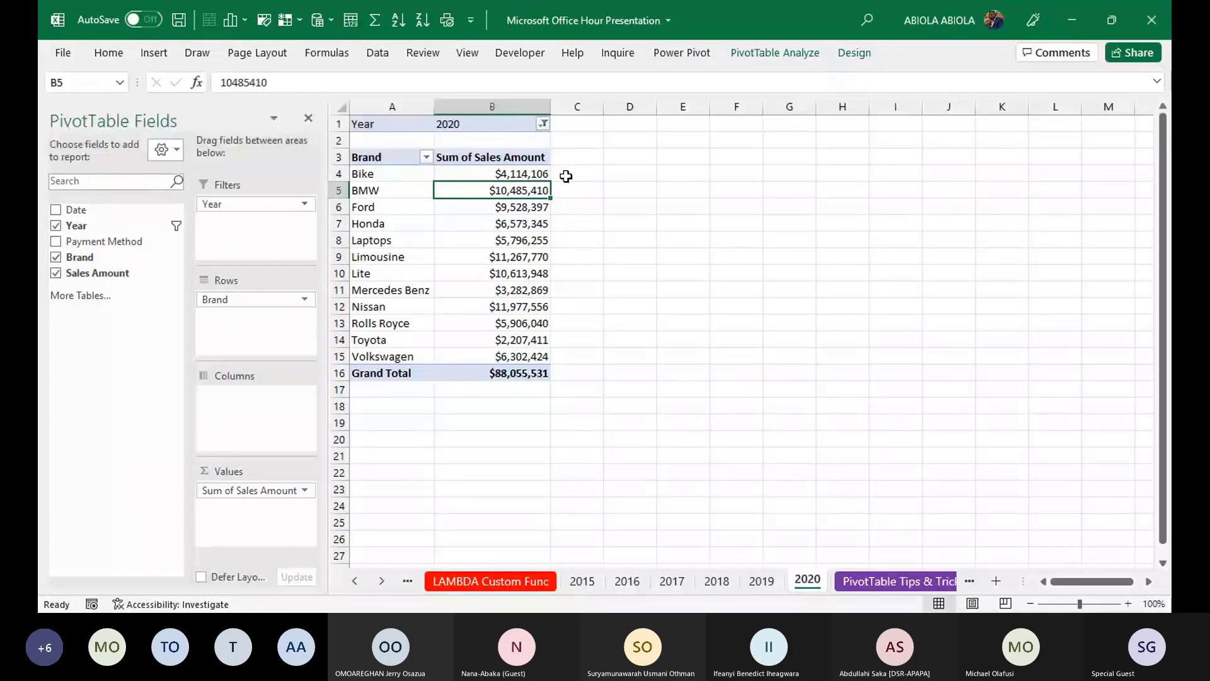
click(487, 179)
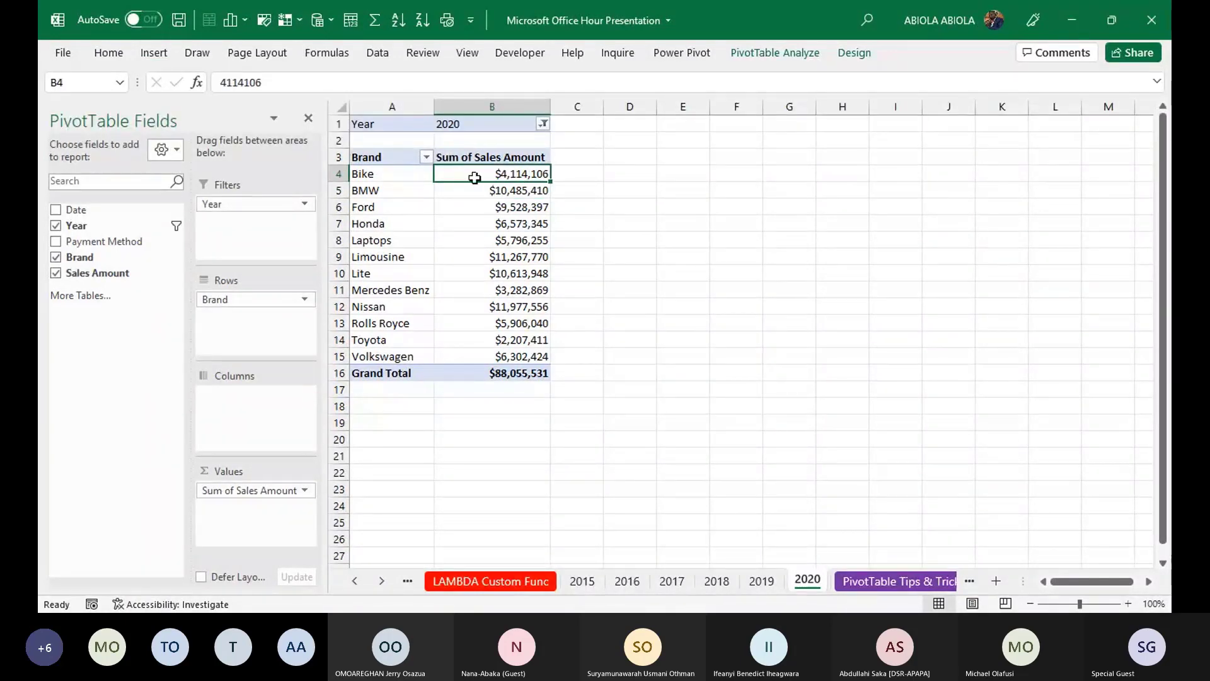
- Drill into Bike's 2020 sales to list its source records on a new sheet, and format their Sales Amount as dollar currency
mouse_move(474, 178)
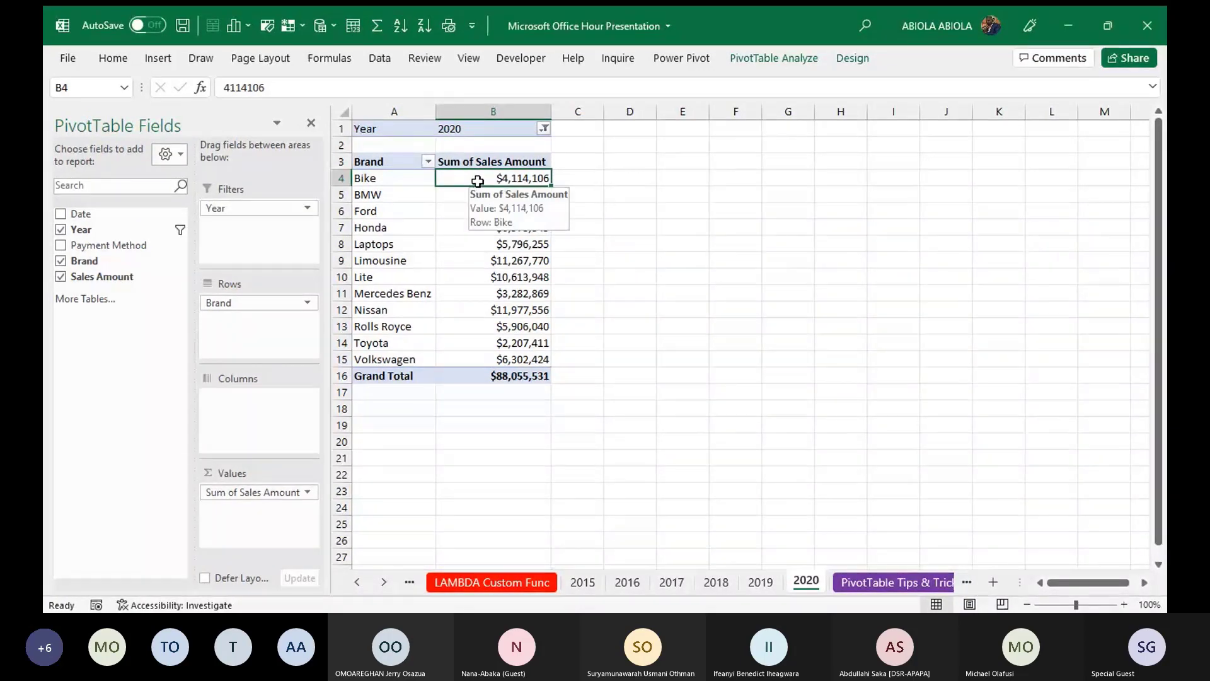
double_click(477, 181)
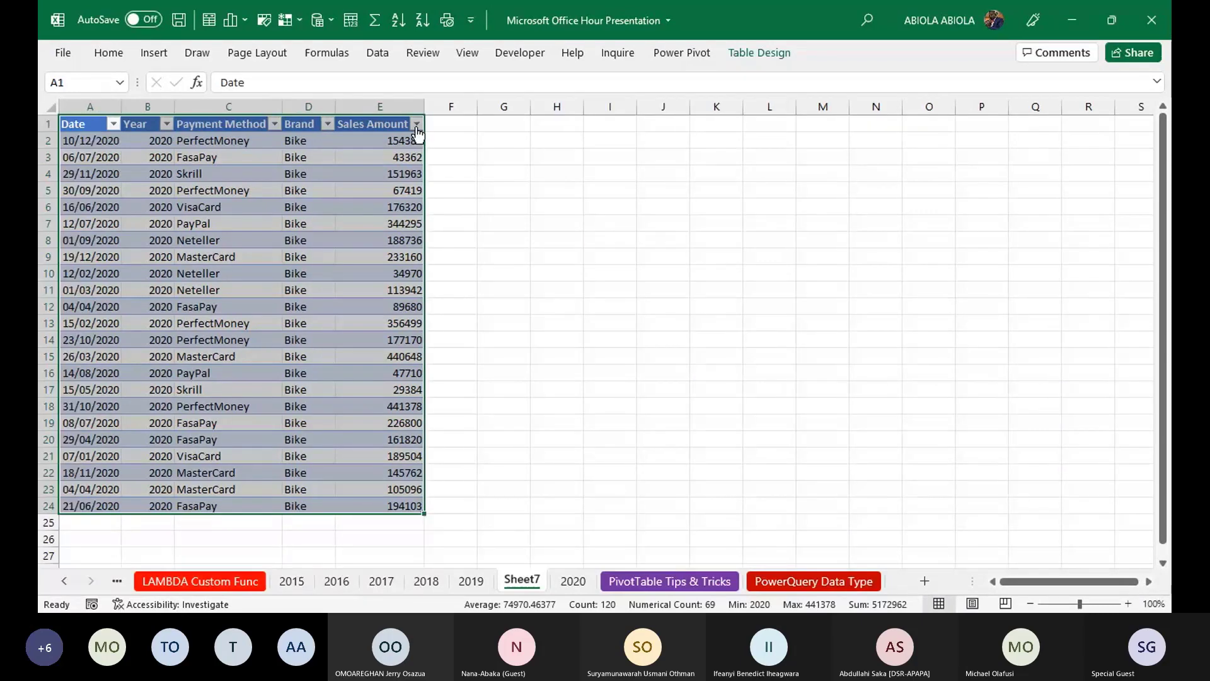
click(394, 114)
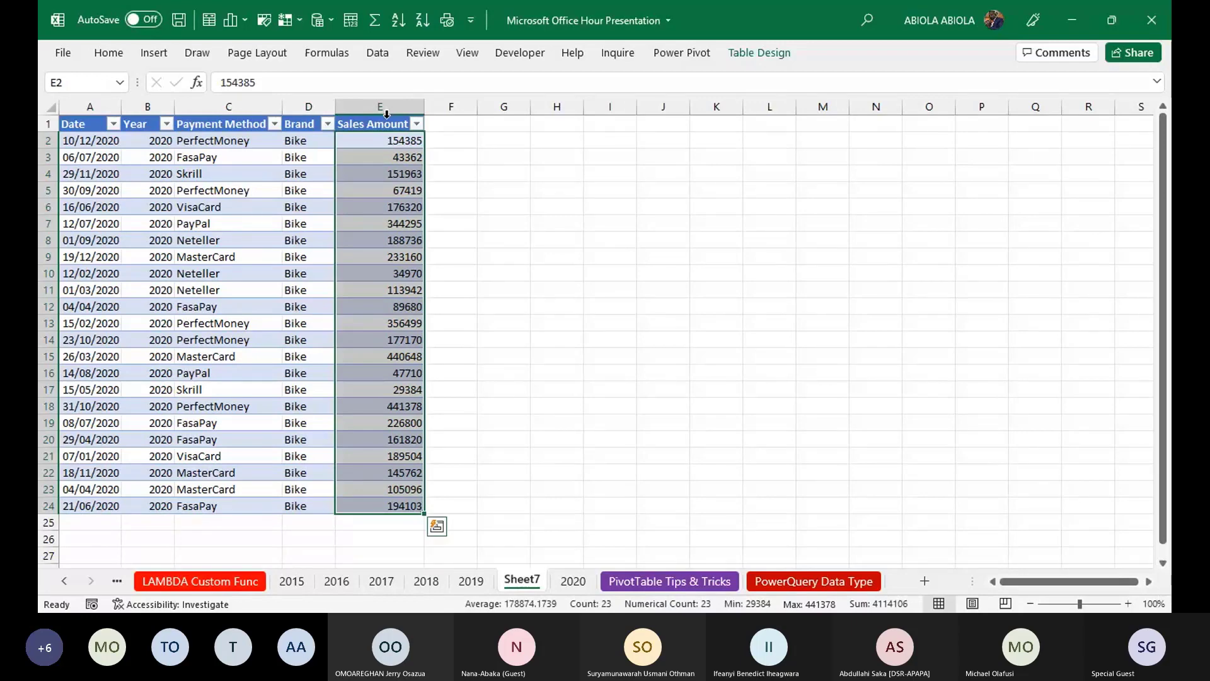
key(ctrl+shift+4)
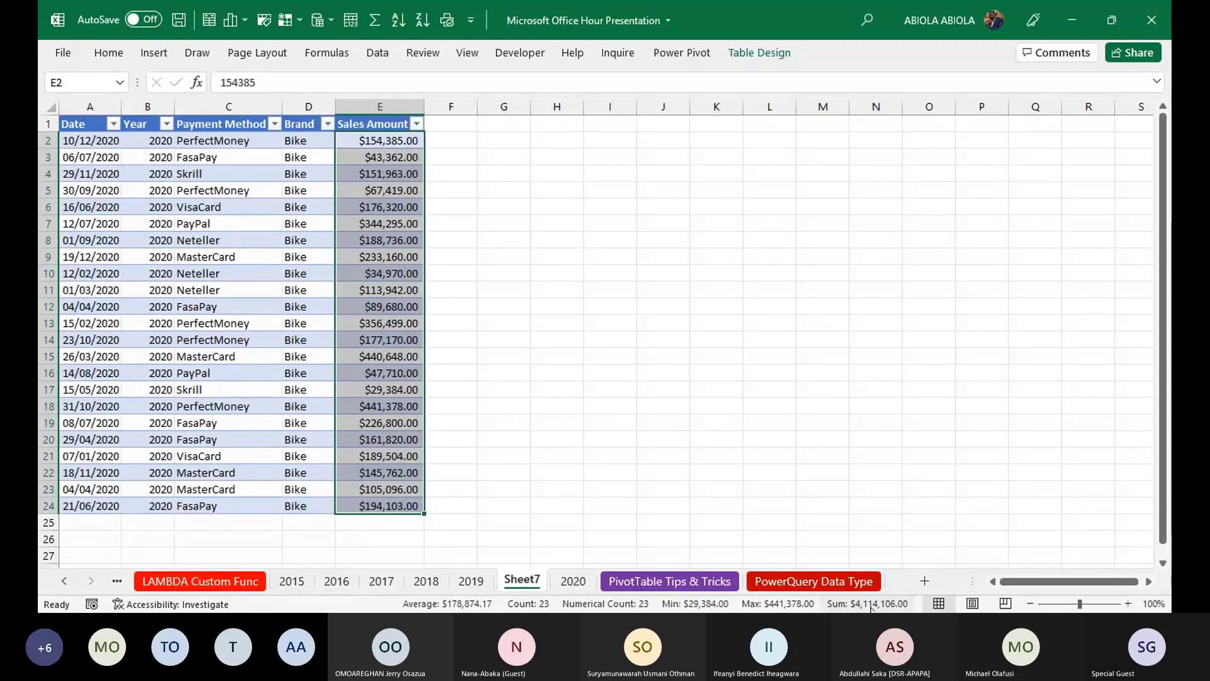
click(574, 583)
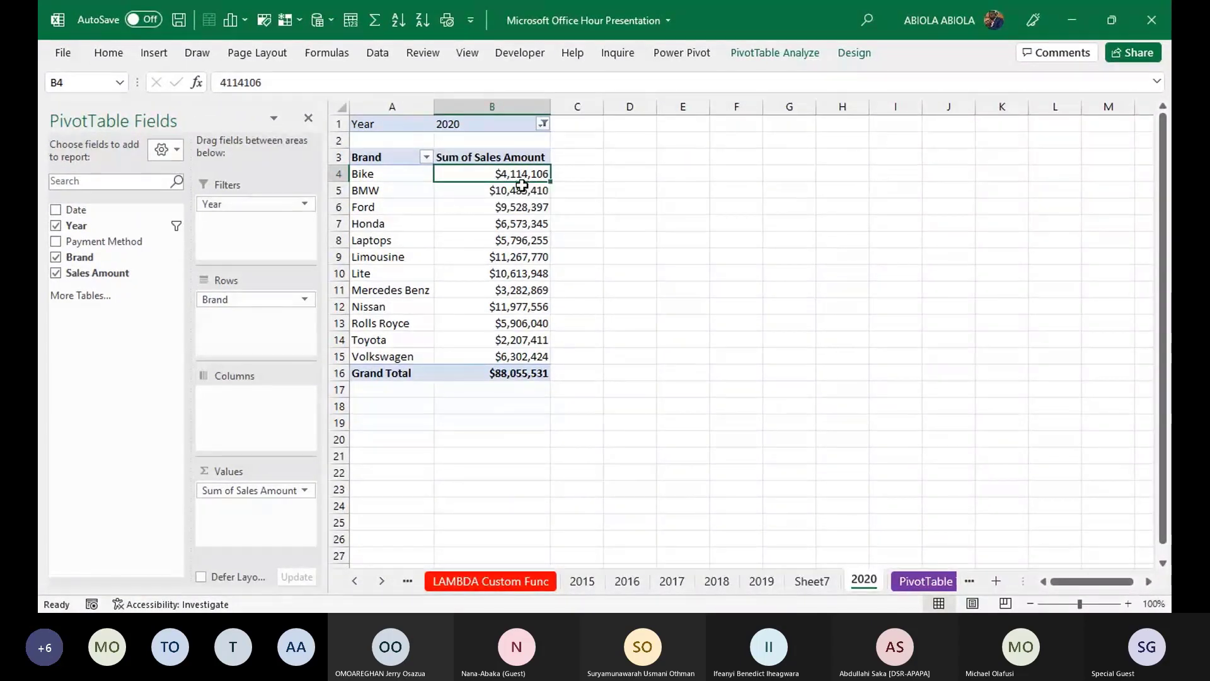
click(688, 566)
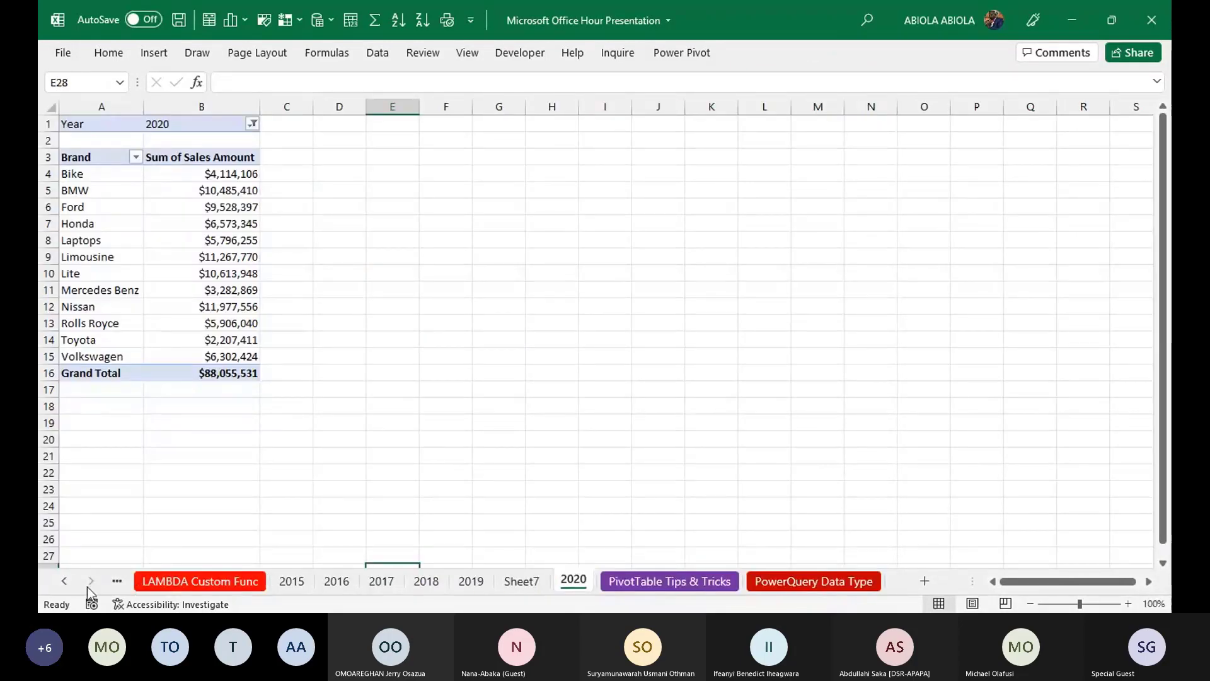
- Delete all sales rows from row 24 down on the PowerQuery Data Type sheet
click(809, 582)
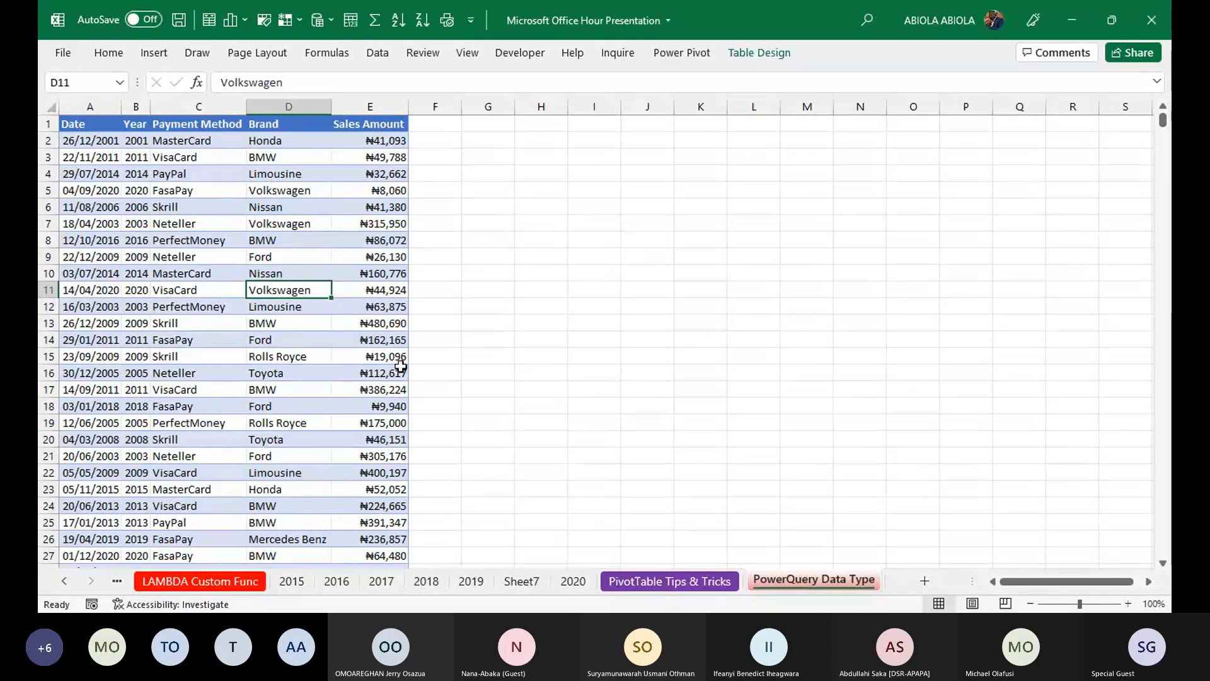
drag(84, 129, 396, 446)
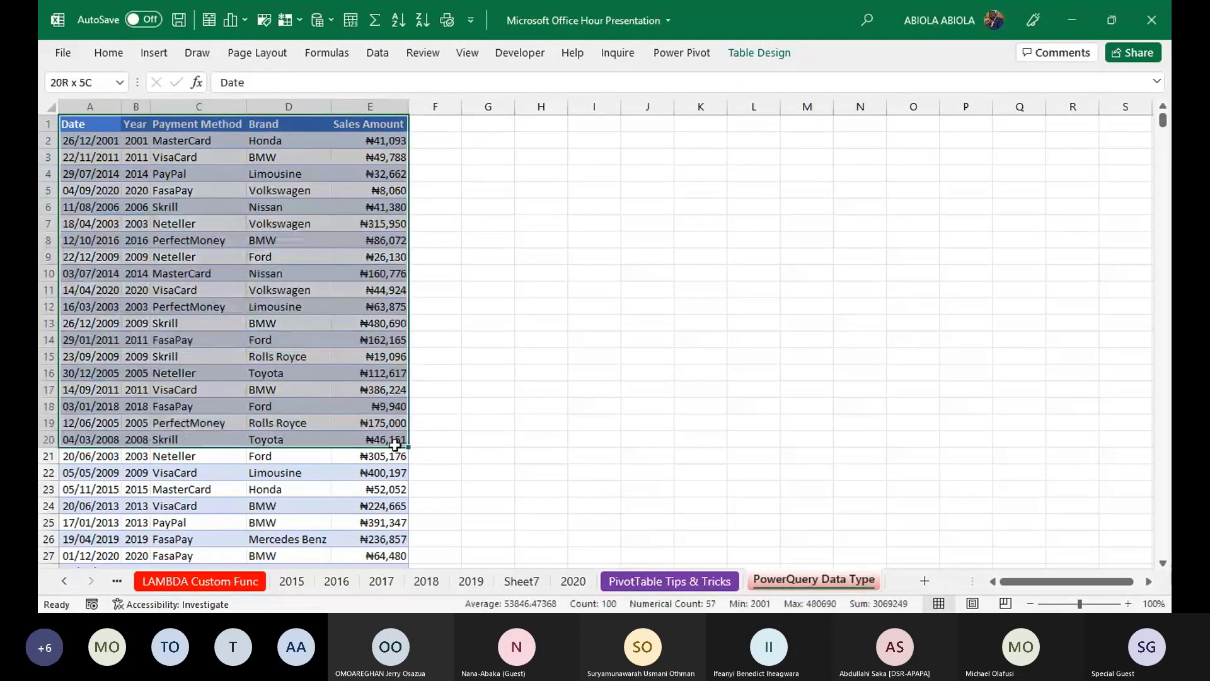
drag(47, 506, 51, 566)
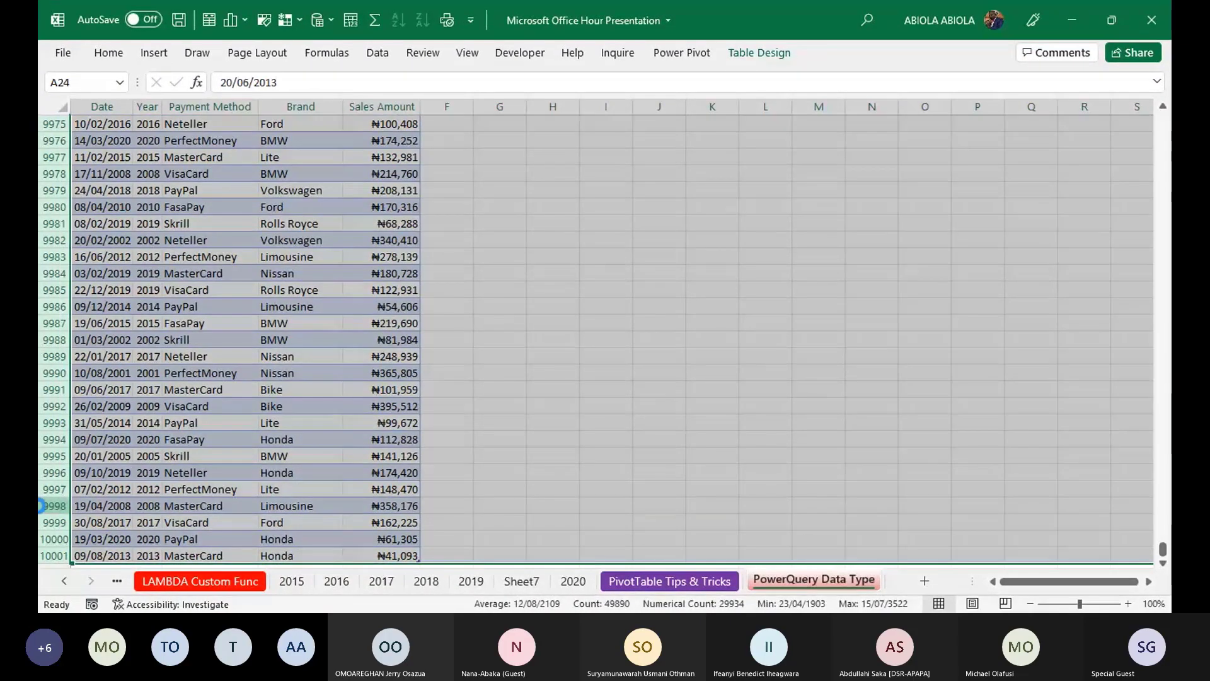
key(ctrl+minus)
click(148, 292)
key(ctrl+Up)
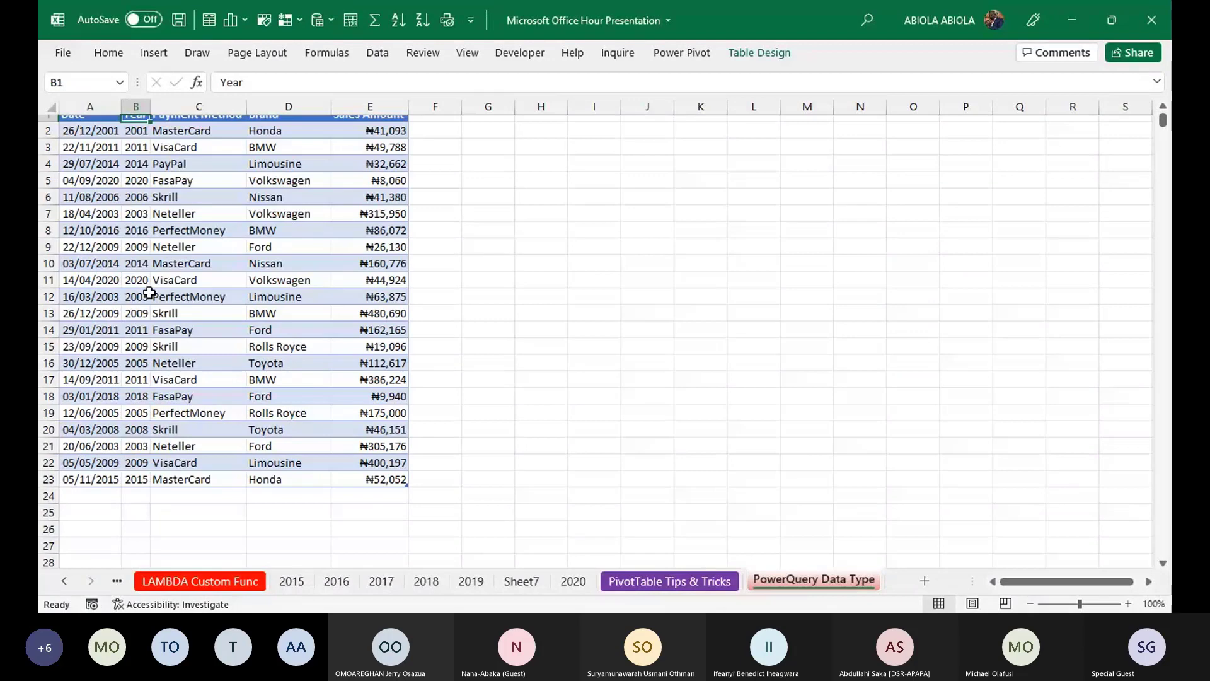
- Create a query from the sales table with a Data type column displaying the brands, and load it as a table at G1 of the existing worksheet
drag(92, 129, 375, 476)
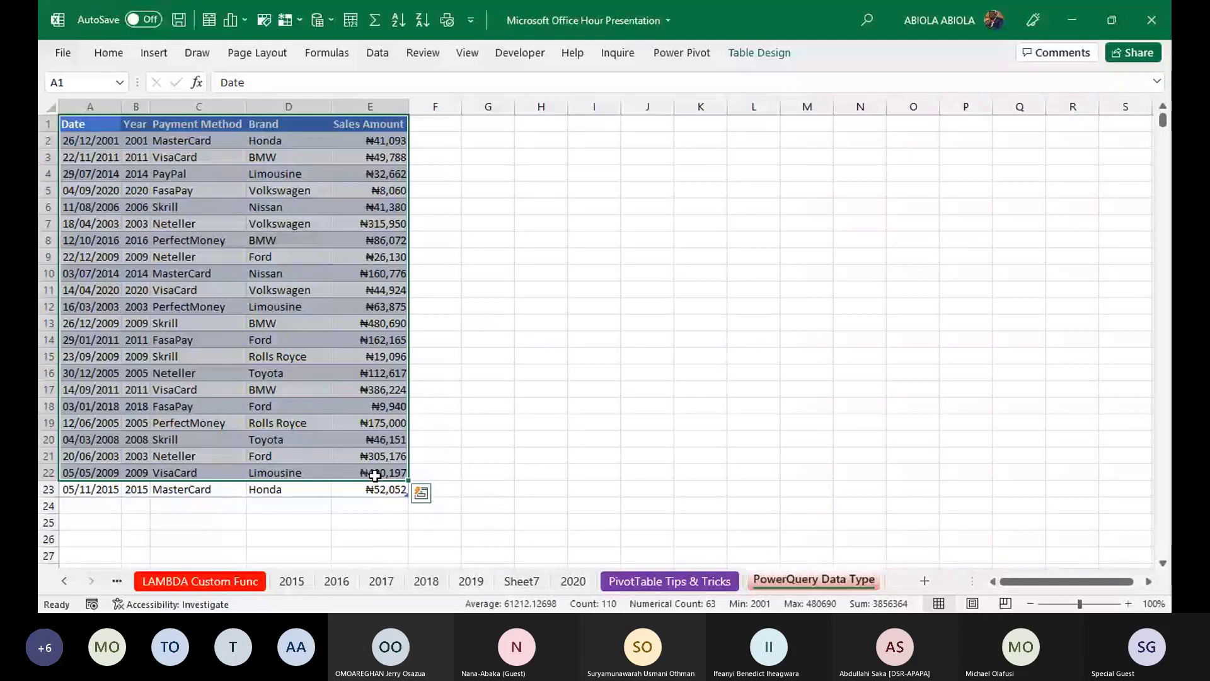
click(260, 272)
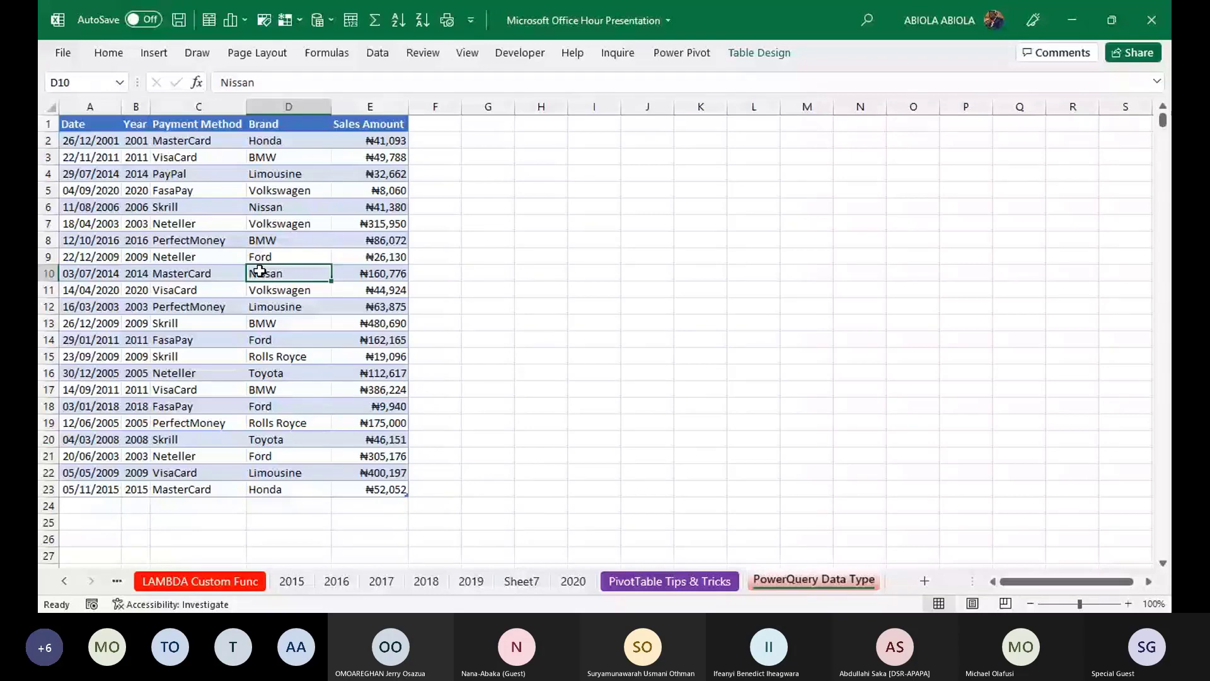
click(377, 54)
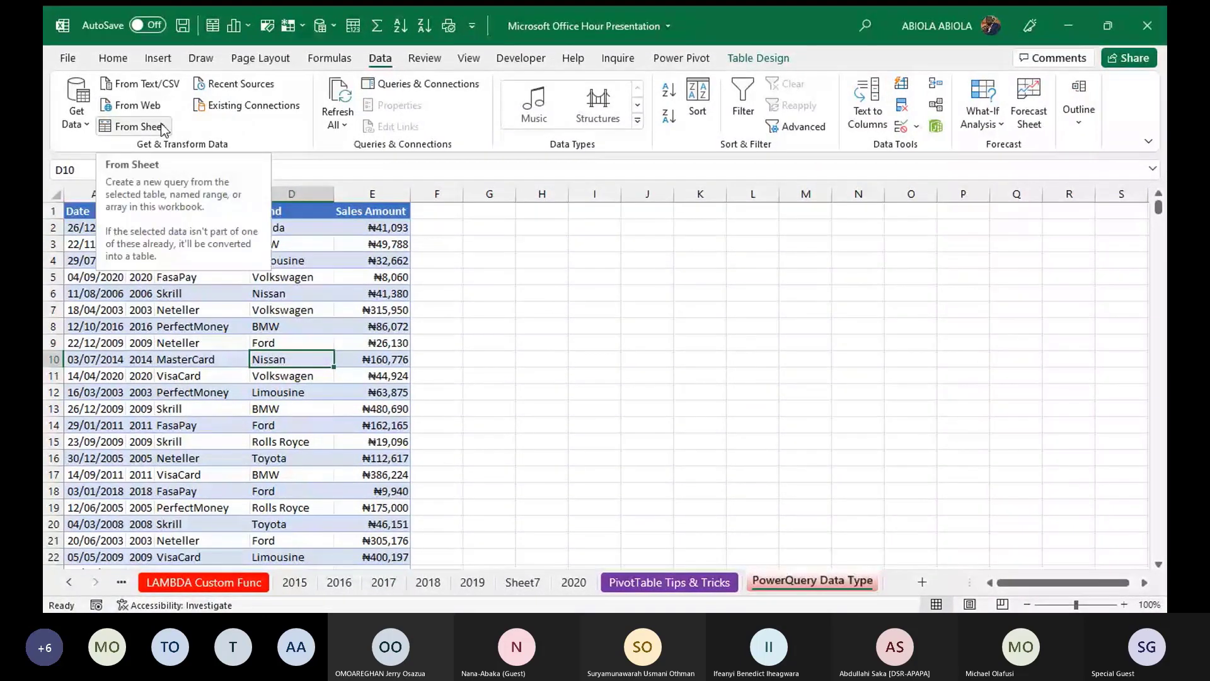
click(160, 125)
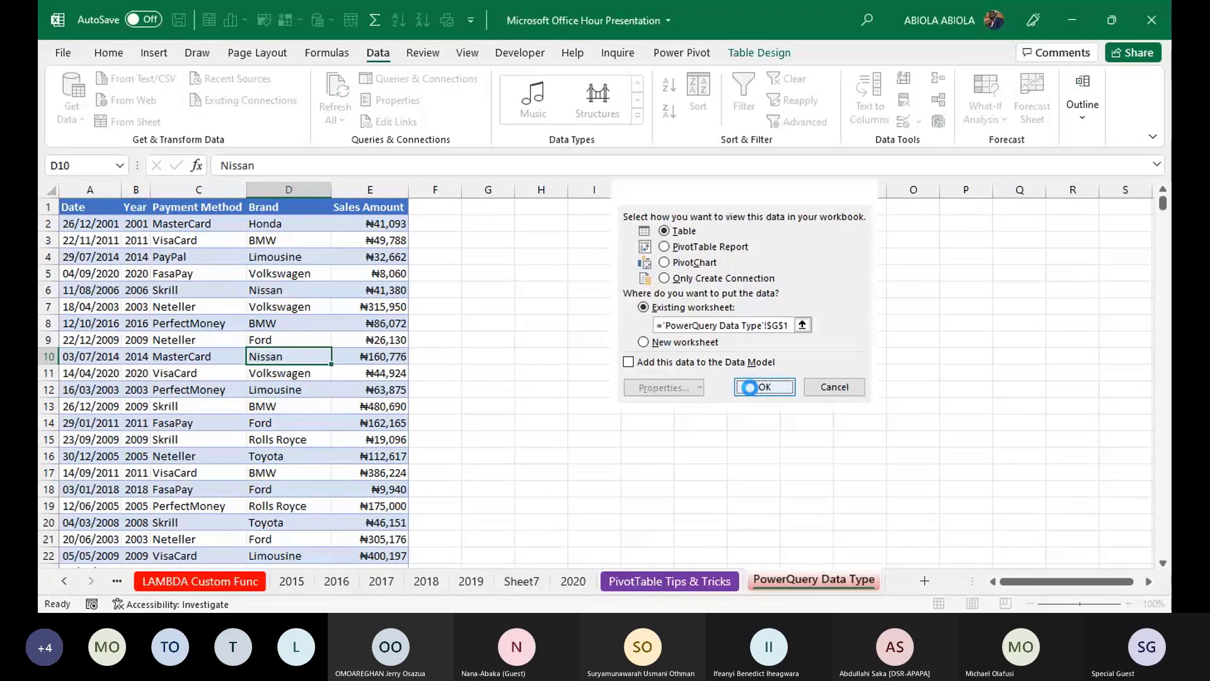
click(759, 385)
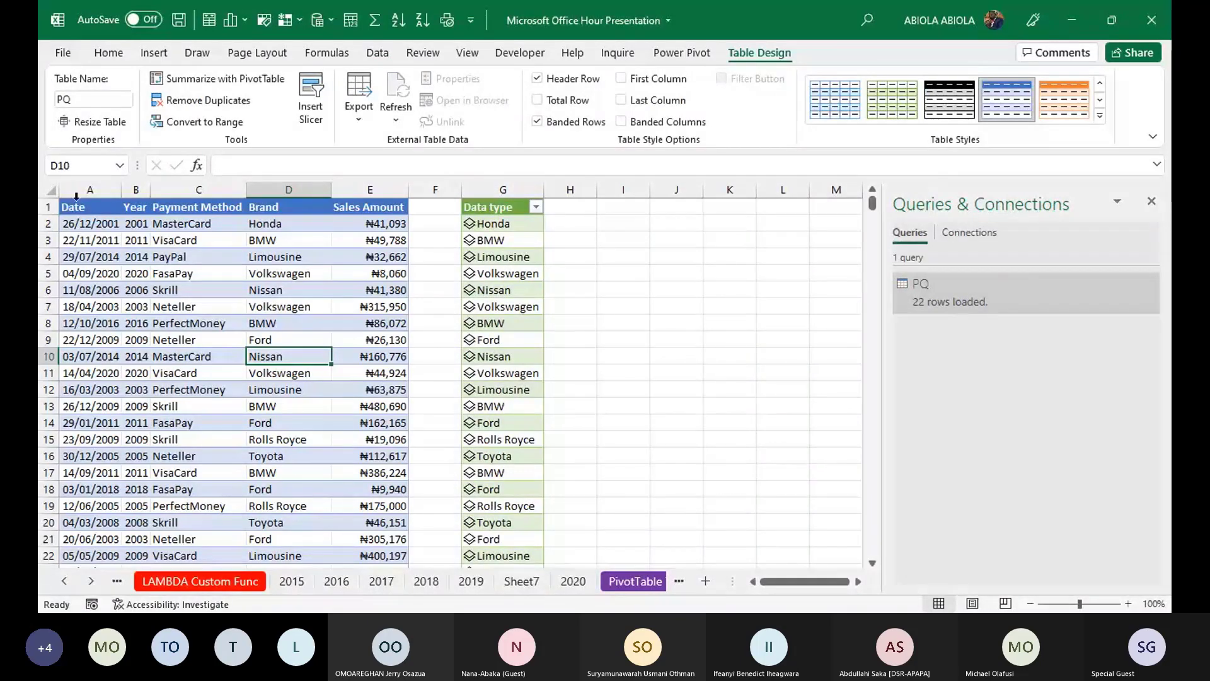
- Compare the five source columns with the single Data type column and look through its filter options
drag(76, 197, 372, 200)
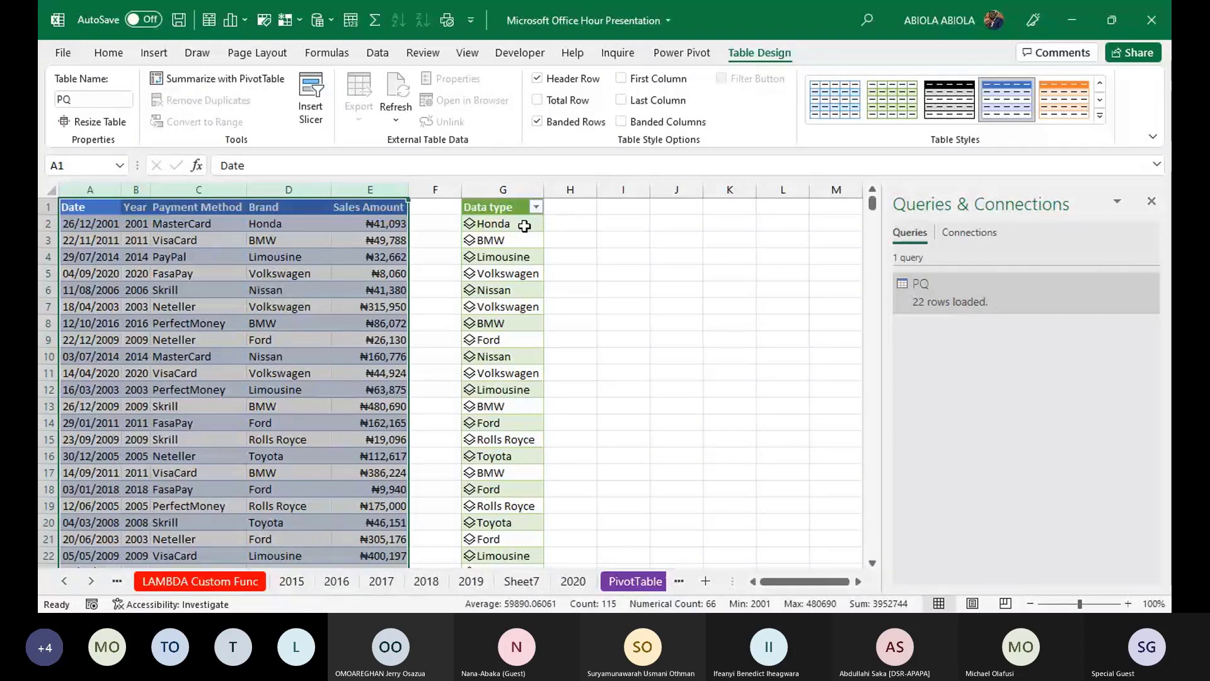
click(536, 207)
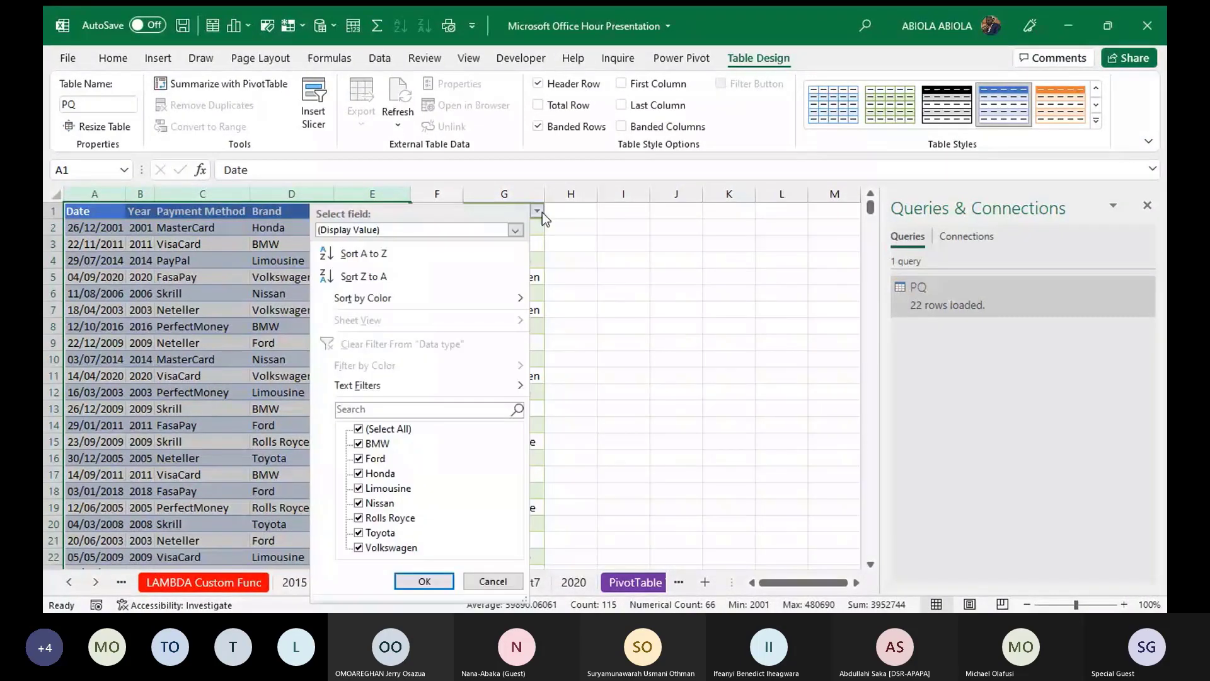
click(541, 212)
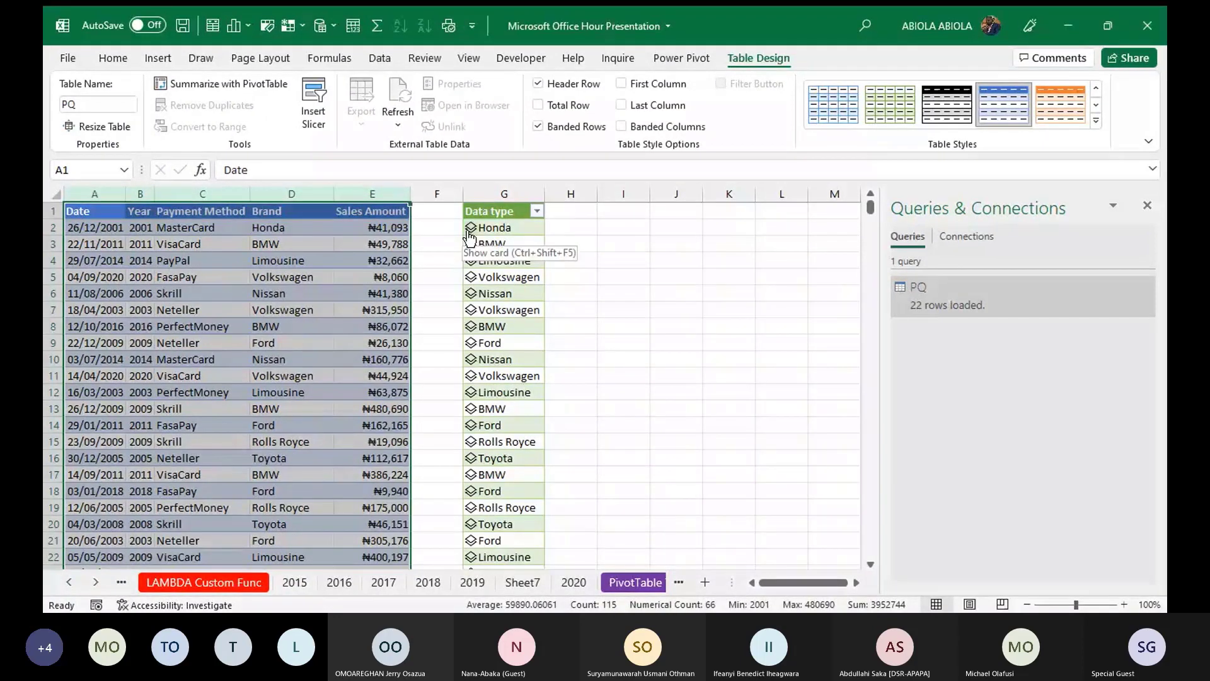
- Extract Payment Method, Sales Amount and Year from the Data type column into new table columns, starting from Honda's data card
click(470, 232)
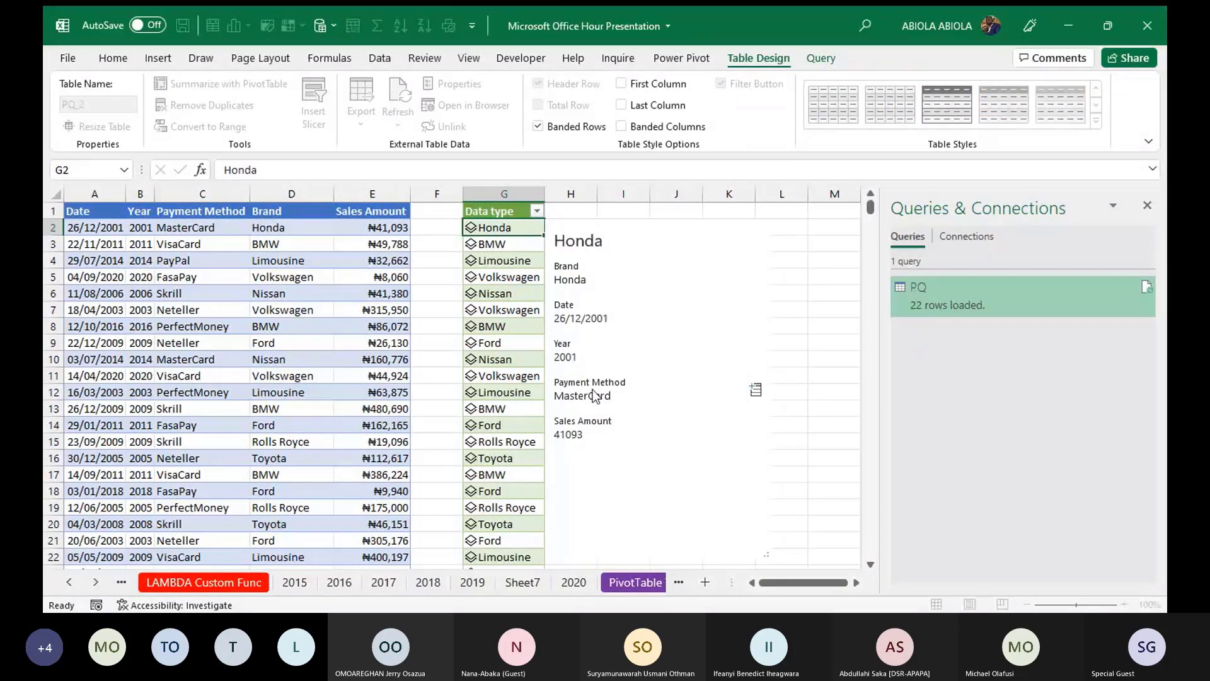
click(756, 395)
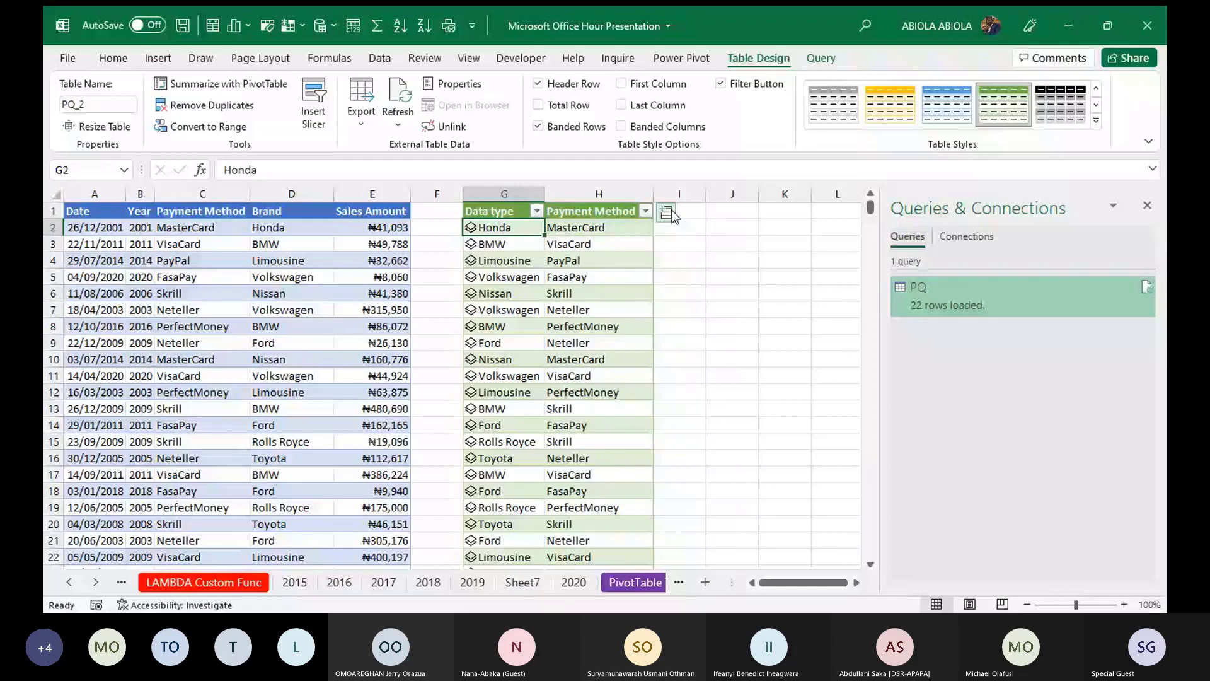
click(668, 213)
click(703, 337)
click(737, 213)
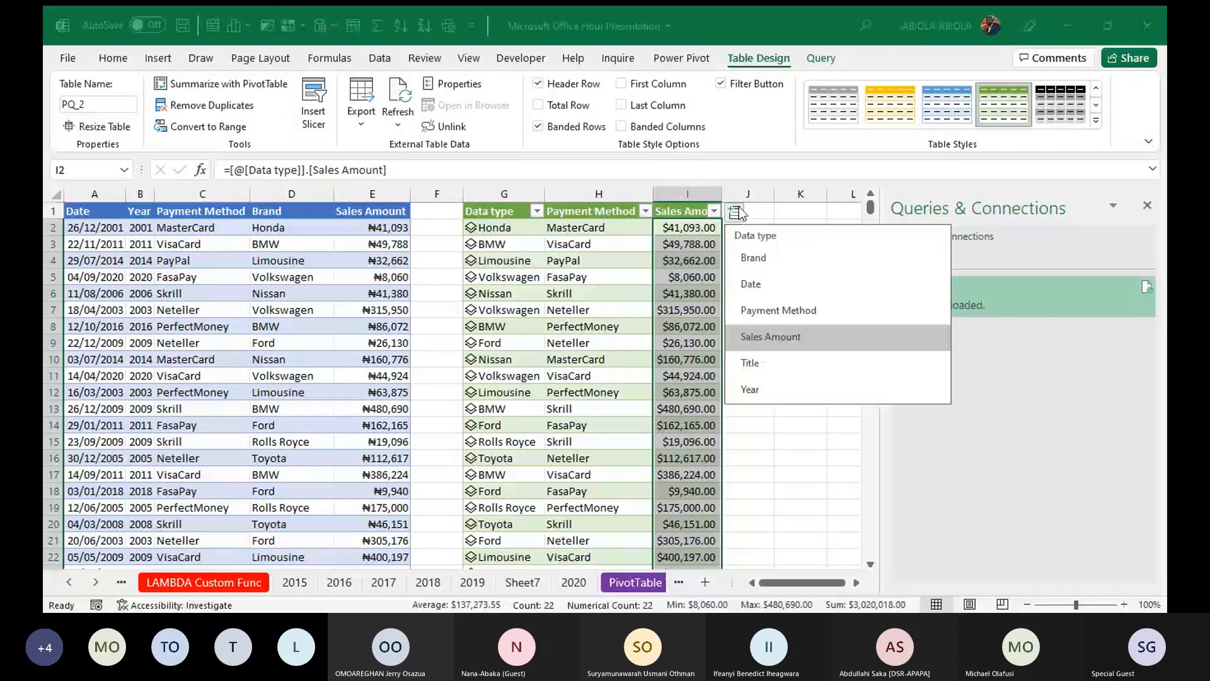
click(756, 390)
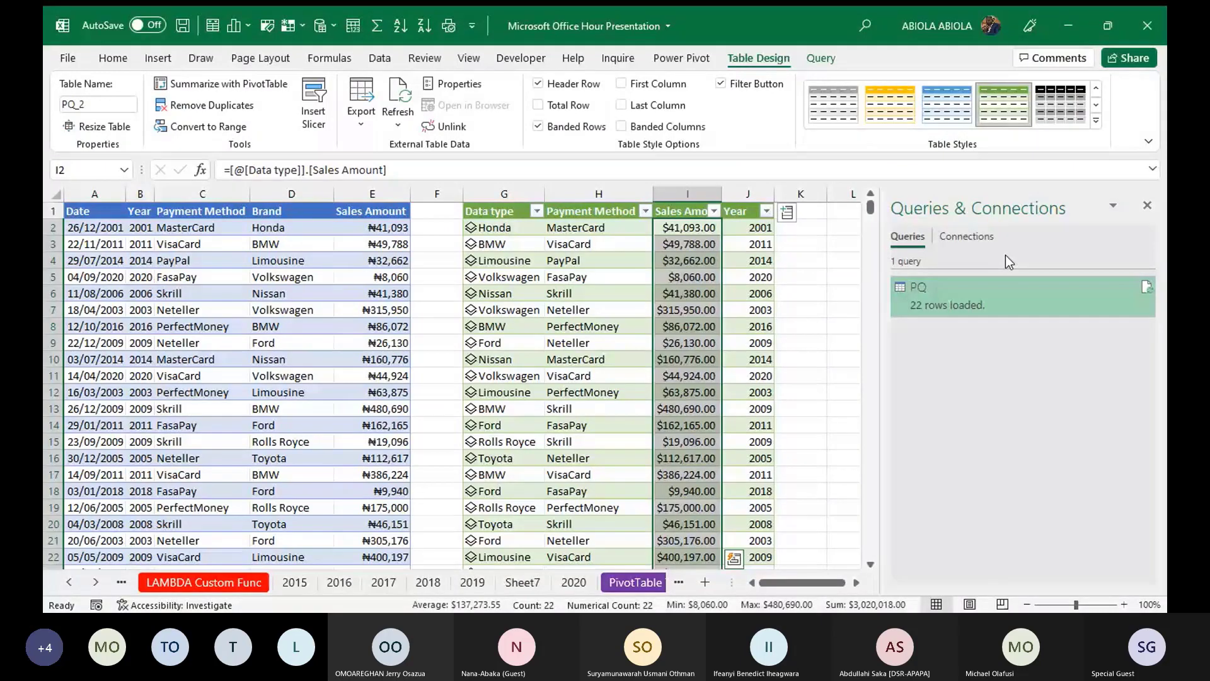
- Review the BYCOL & BYROW, SCAN & REDUCE, MAP and MAKEARRAY example sheets
click(69, 582)
ctrl+click(70, 582)
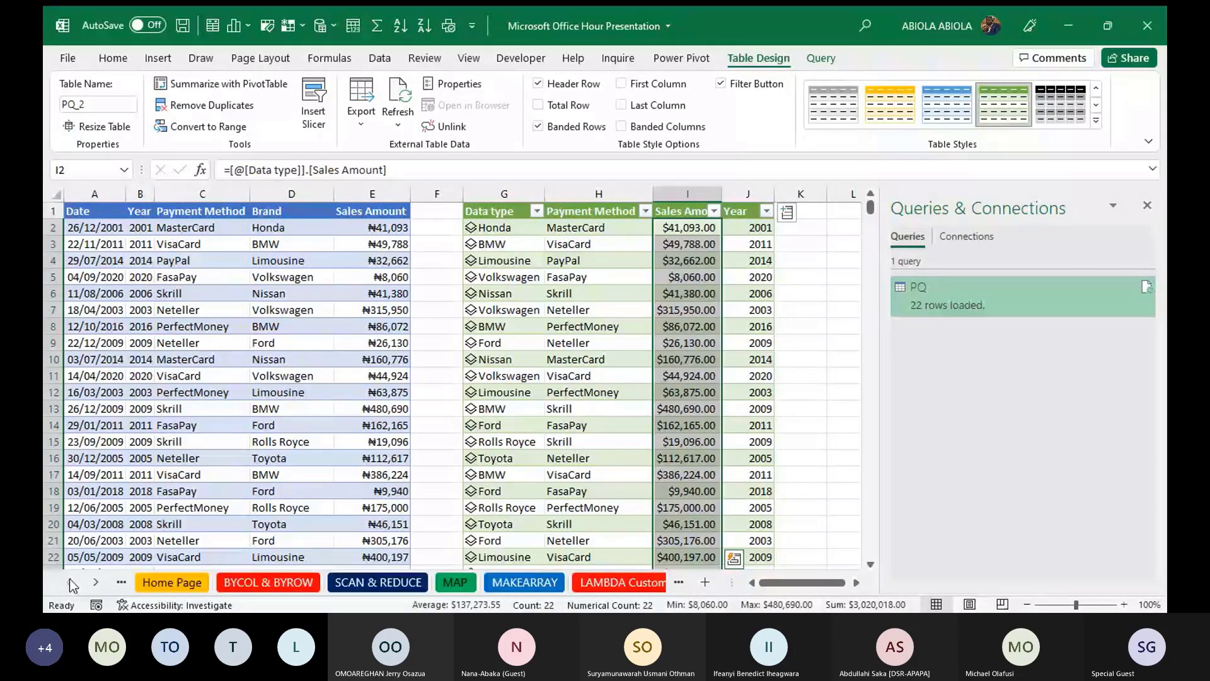
click(260, 584)
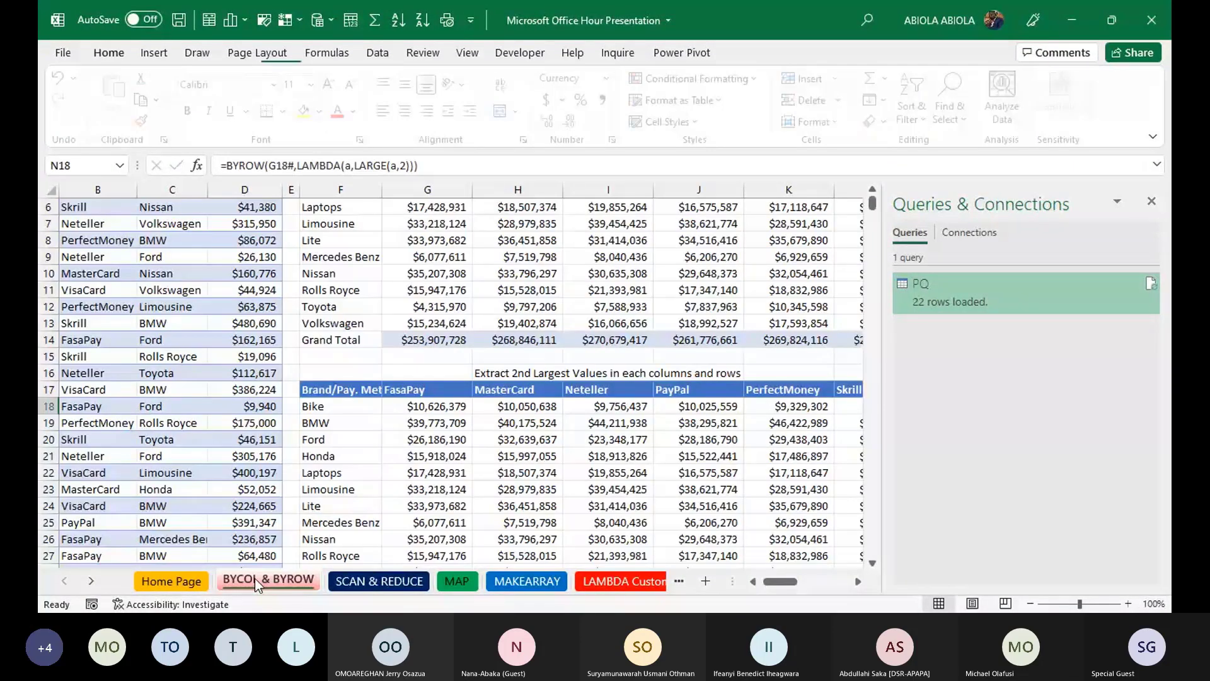
click(400, 583)
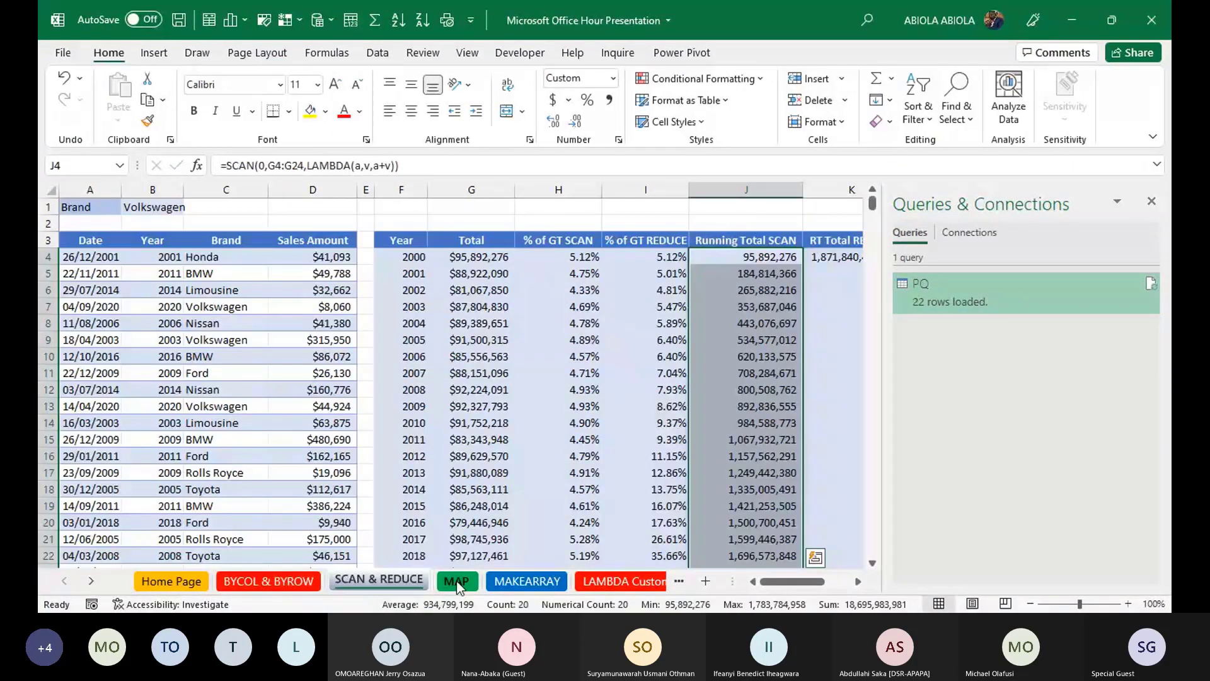
click(457, 581)
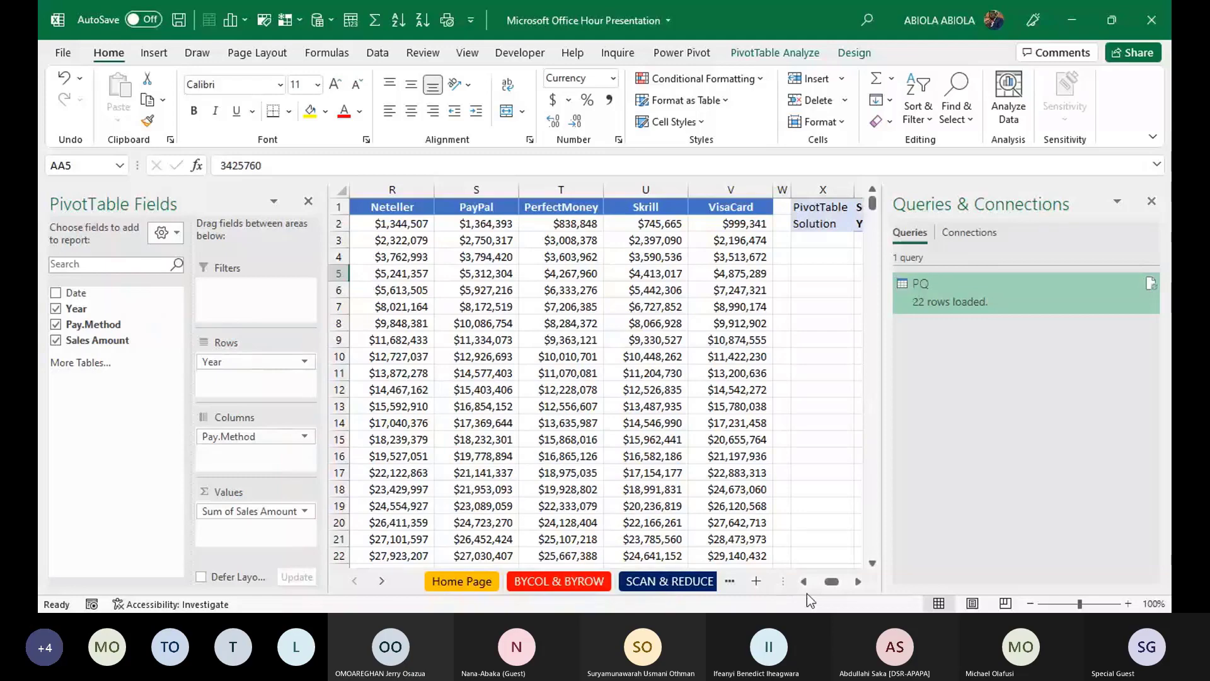
click(94, 583)
click(94, 582)
click(96, 583)
click(93, 583)
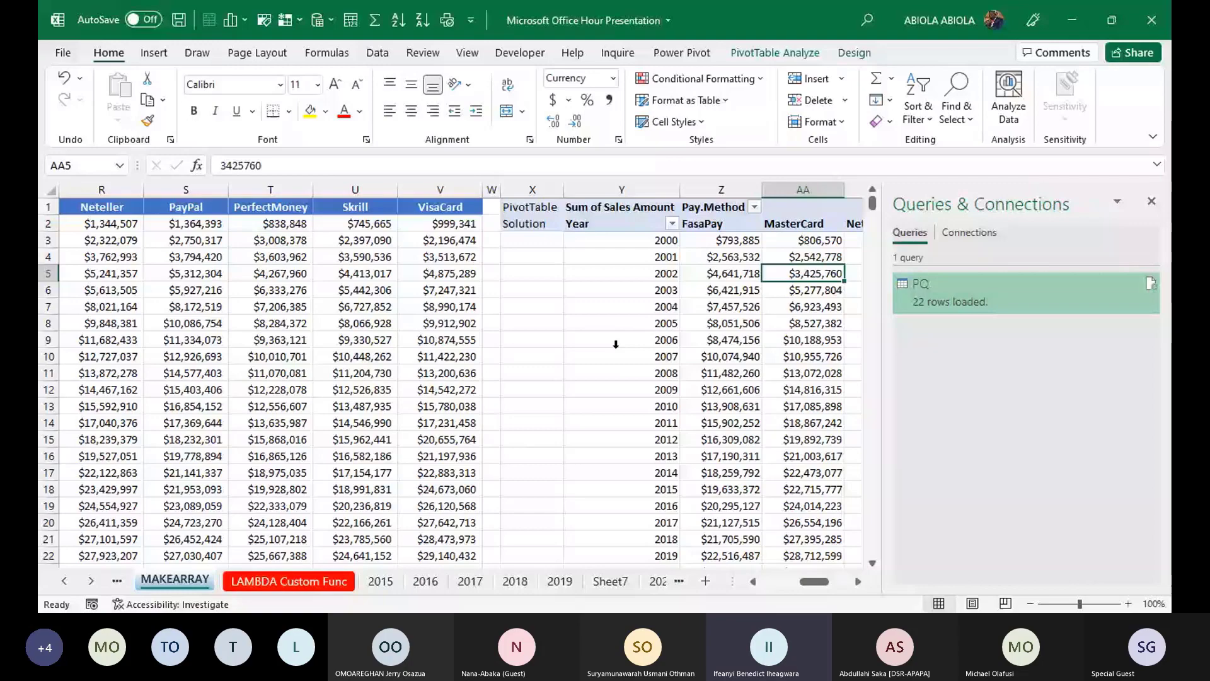
- Select the FasaPay value for 2001 in the MAKEARRAY sheet's PivotTable and start a screen snip
click(719, 272)
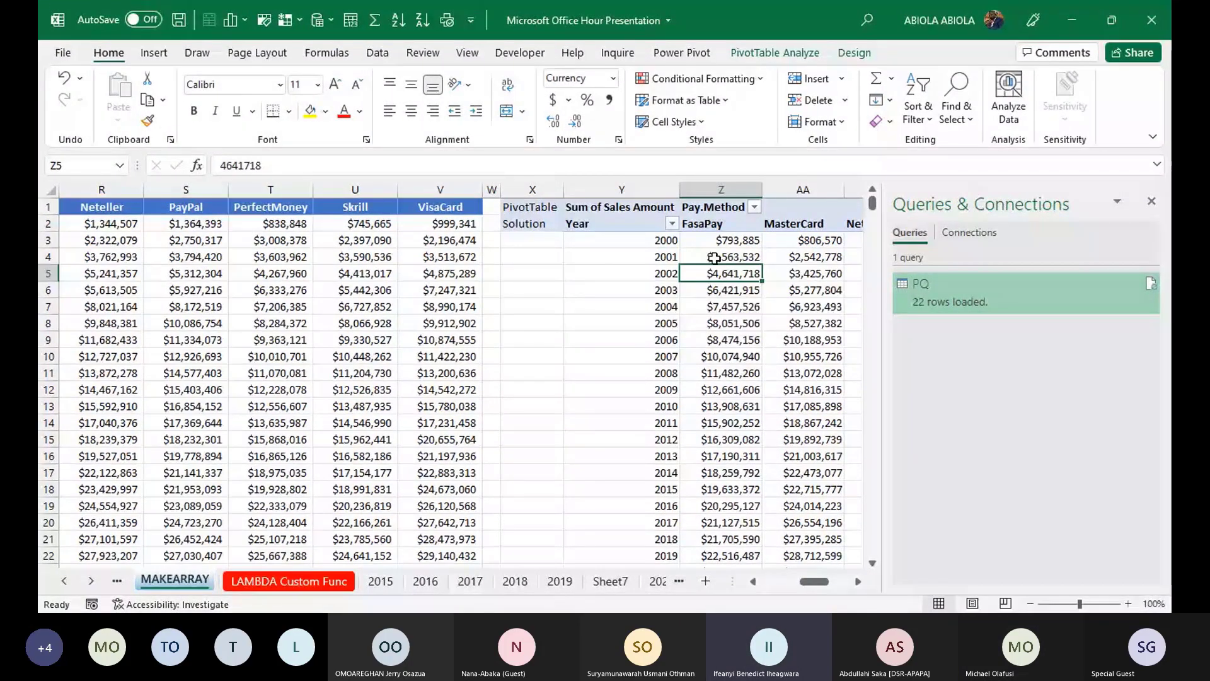
click(714, 257)
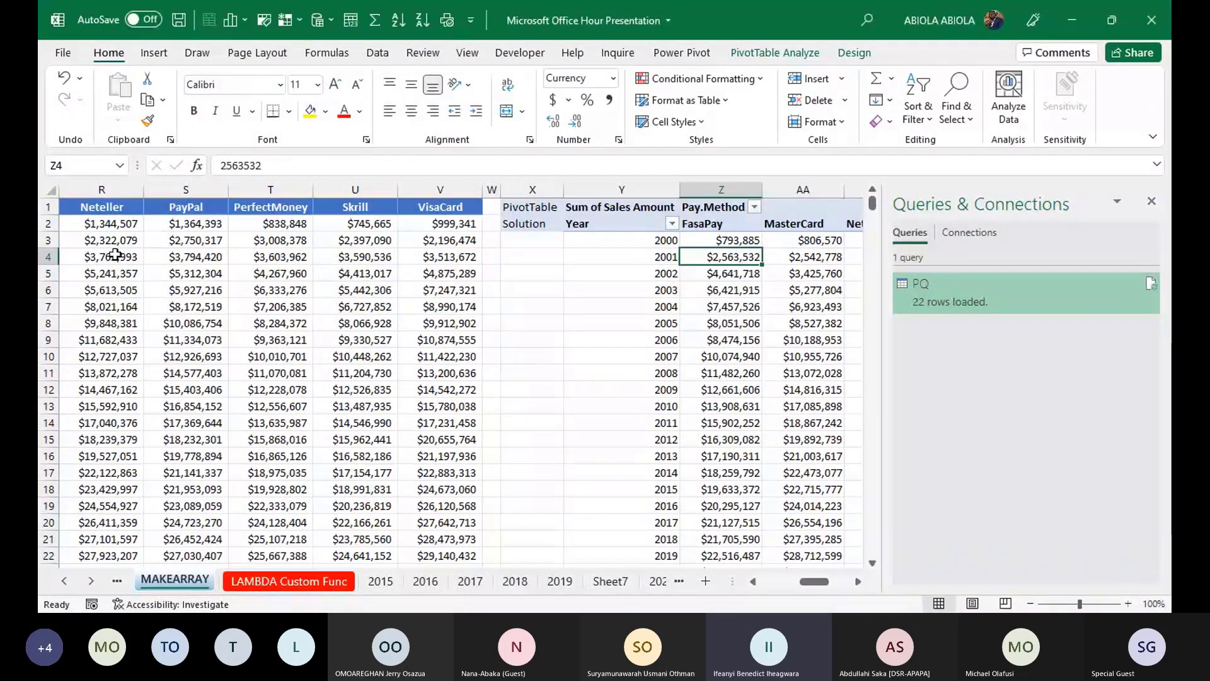
key(super+shift+s)
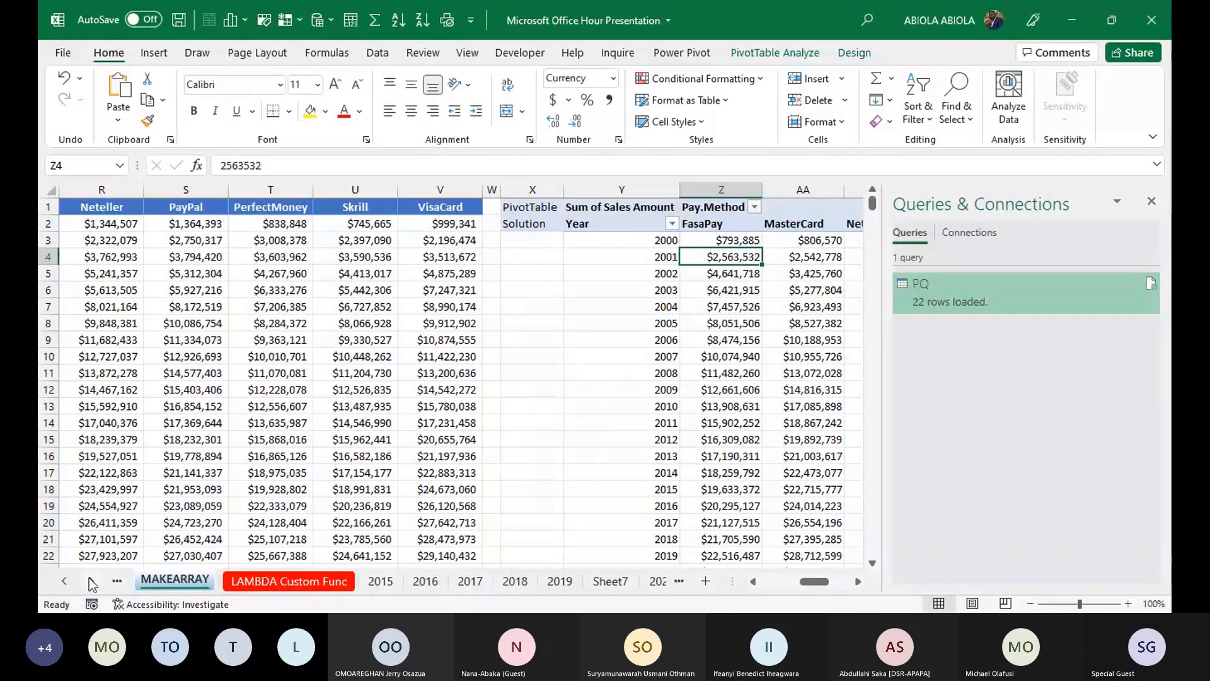
- Inspect the formula behind Nissan's extracted Payment Method in row 6 of the PowerQuery Data Type sheet, leaving it unchanged
scroll(294, 577, down, 4)
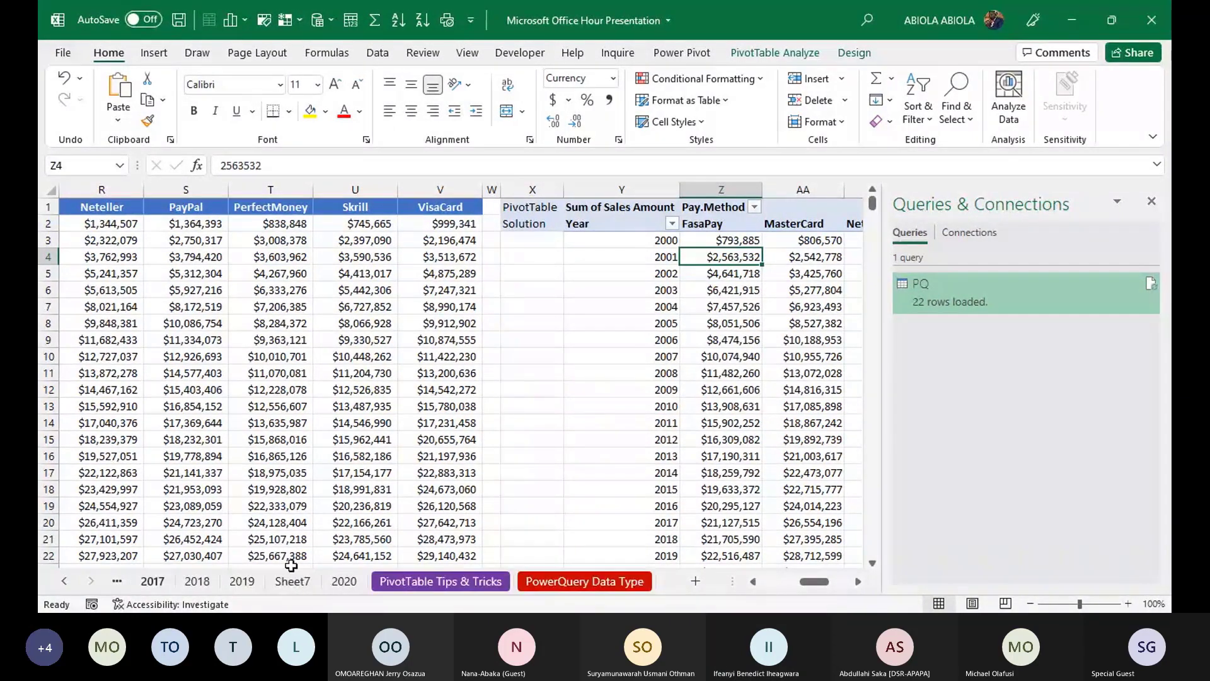
click(553, 581)
click(304, 293)
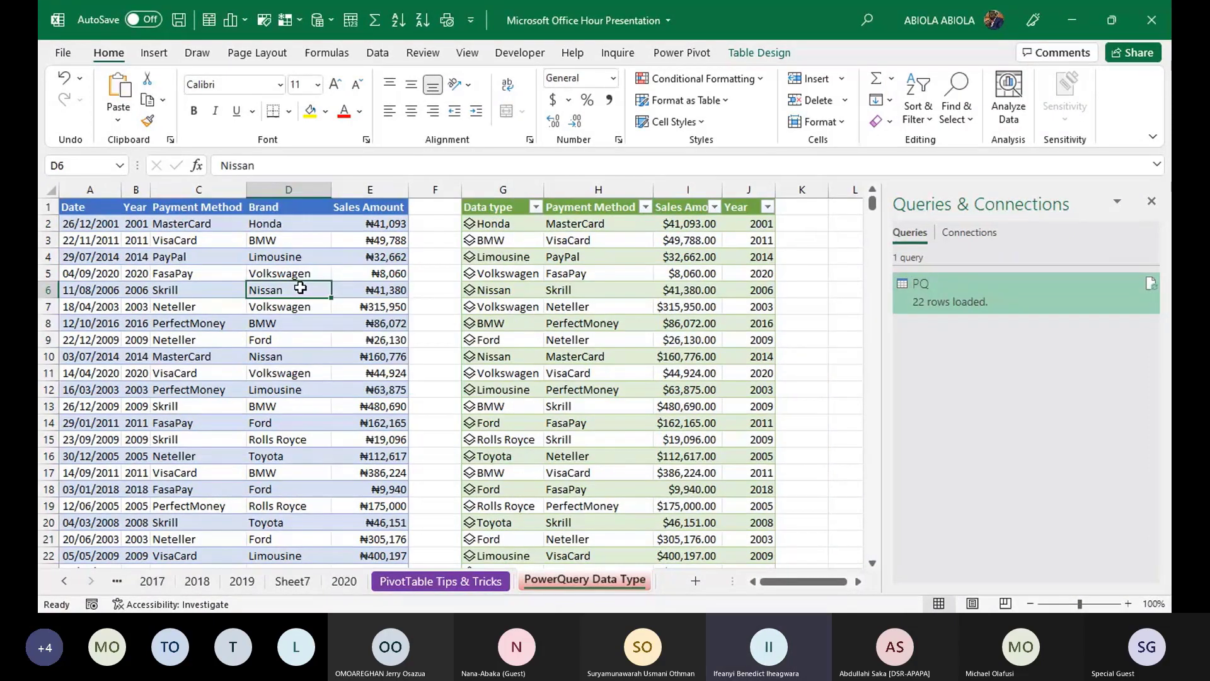
click(605, 289)
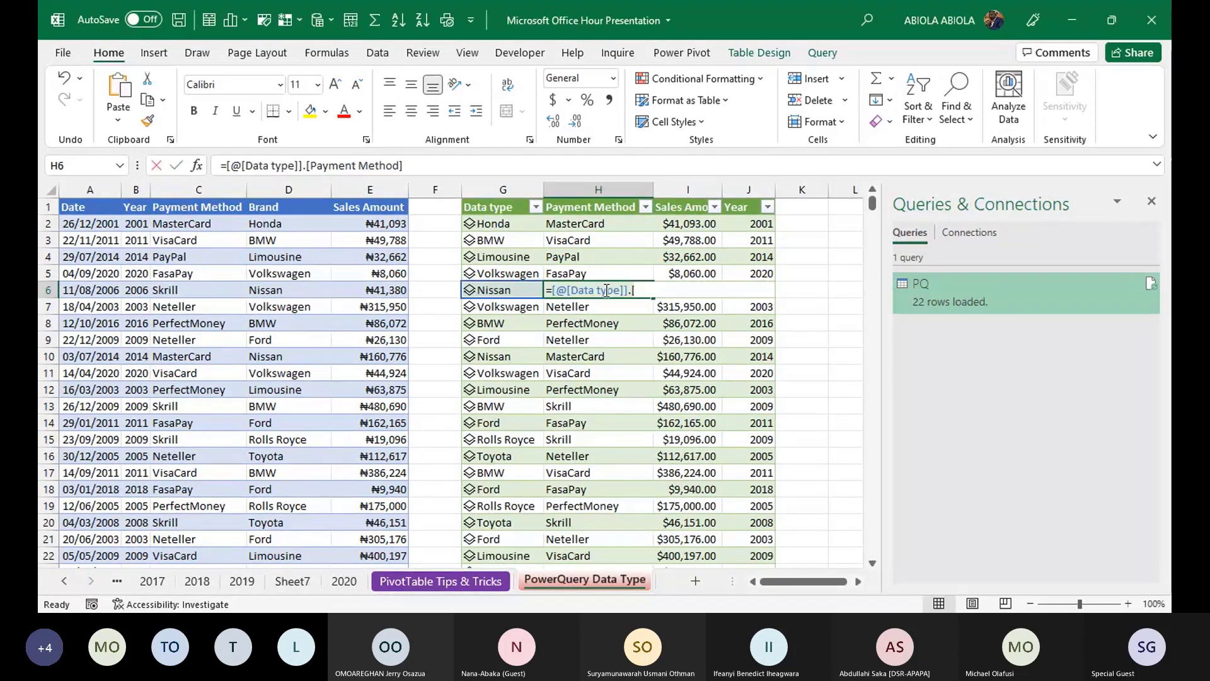
double_click(605, 293)
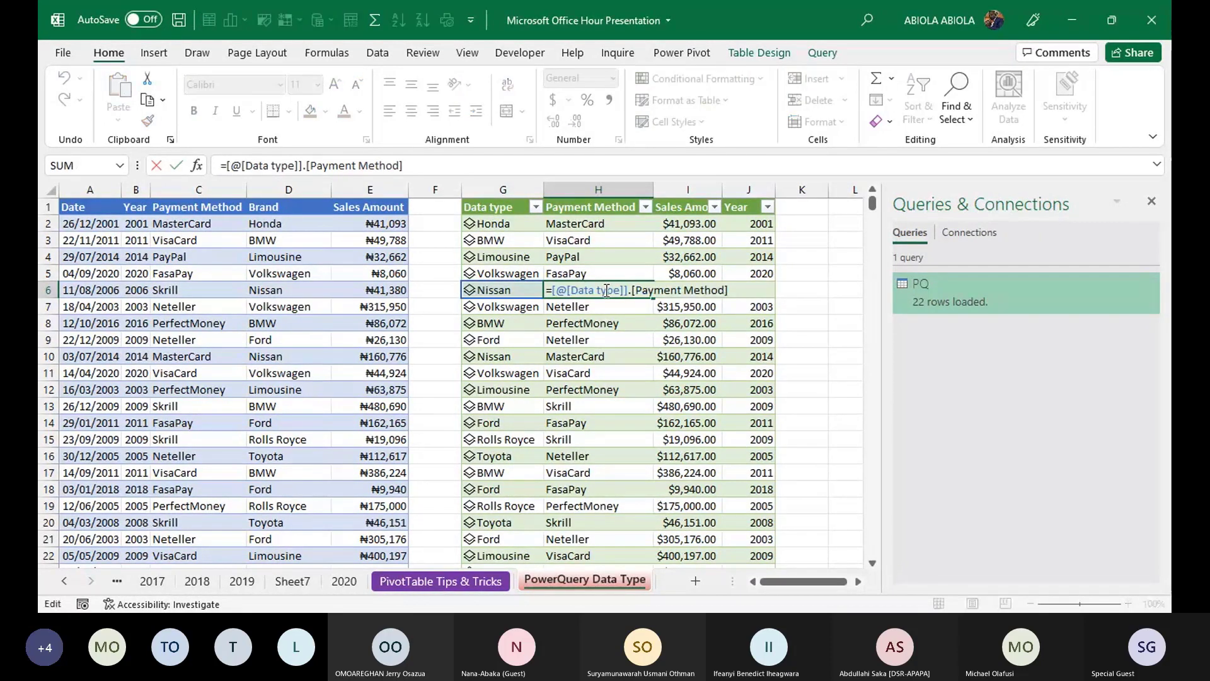
key(Escape)
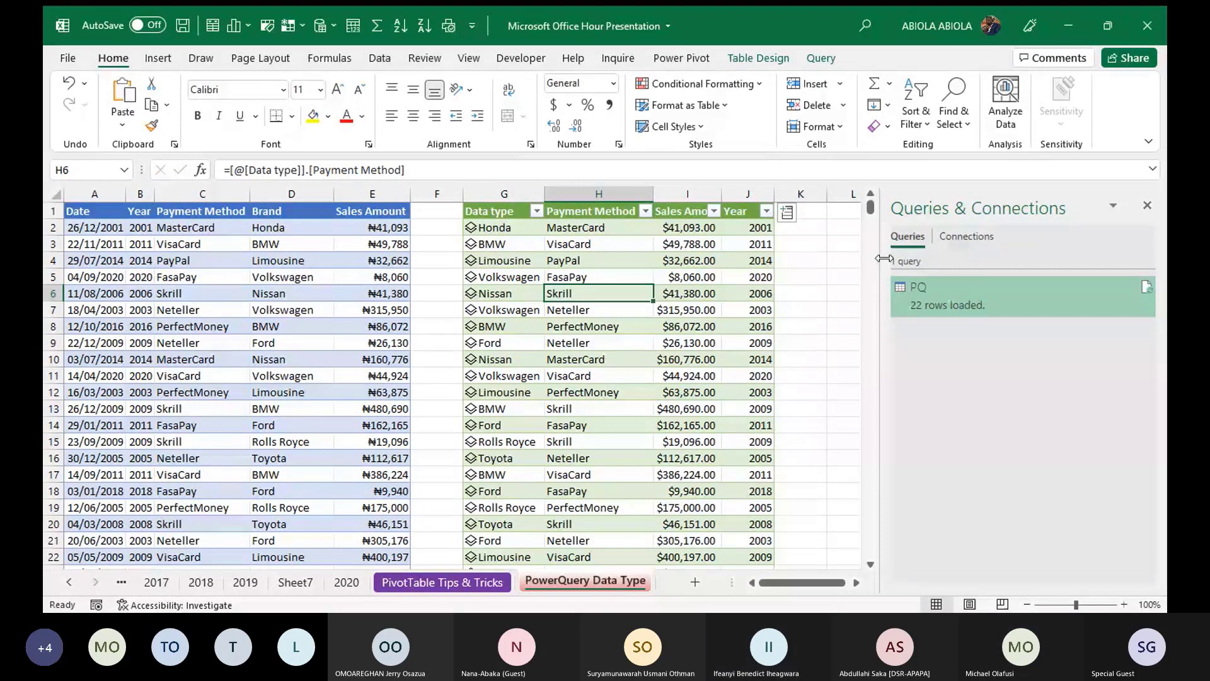
- Delete columns G to K, which hold the loaded data type table and its extracted fields
click(972, 311)
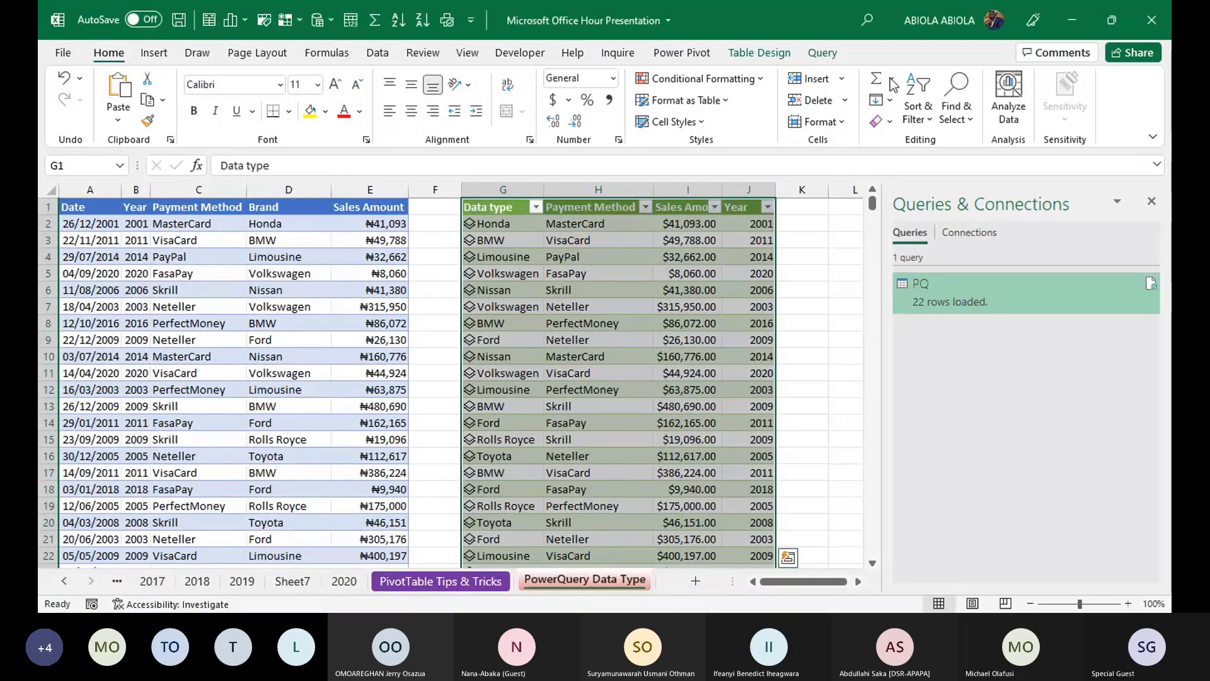
drag(487, 190, 812, 224)
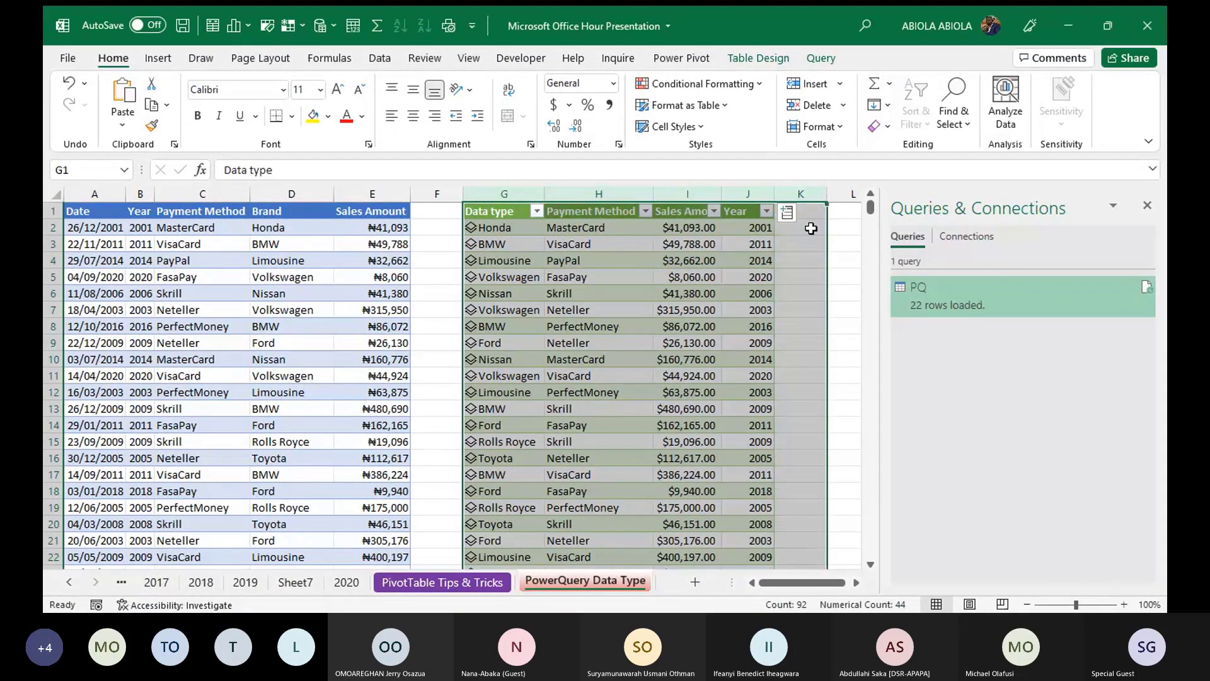
key(ctrl+minus)
- Create a new Power Query query from the blue sales table with a bundled Data type column and load it starting at cell G2
click(164, 273)
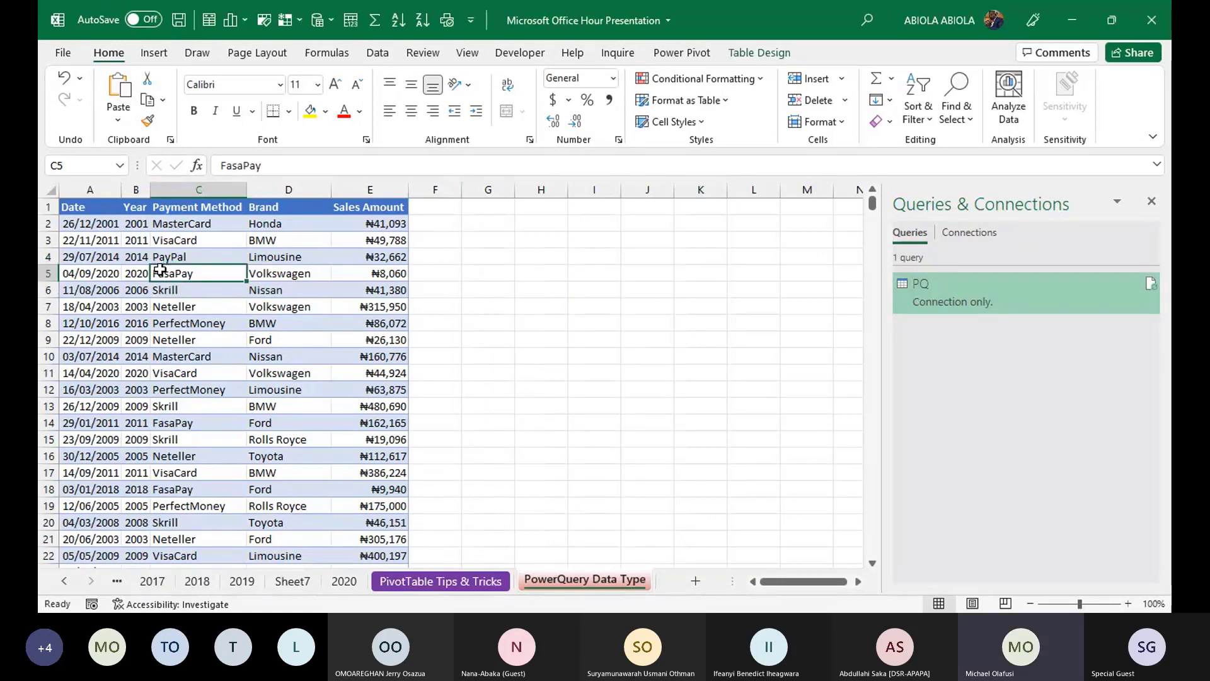
click(377, 52)
click(129, 123)
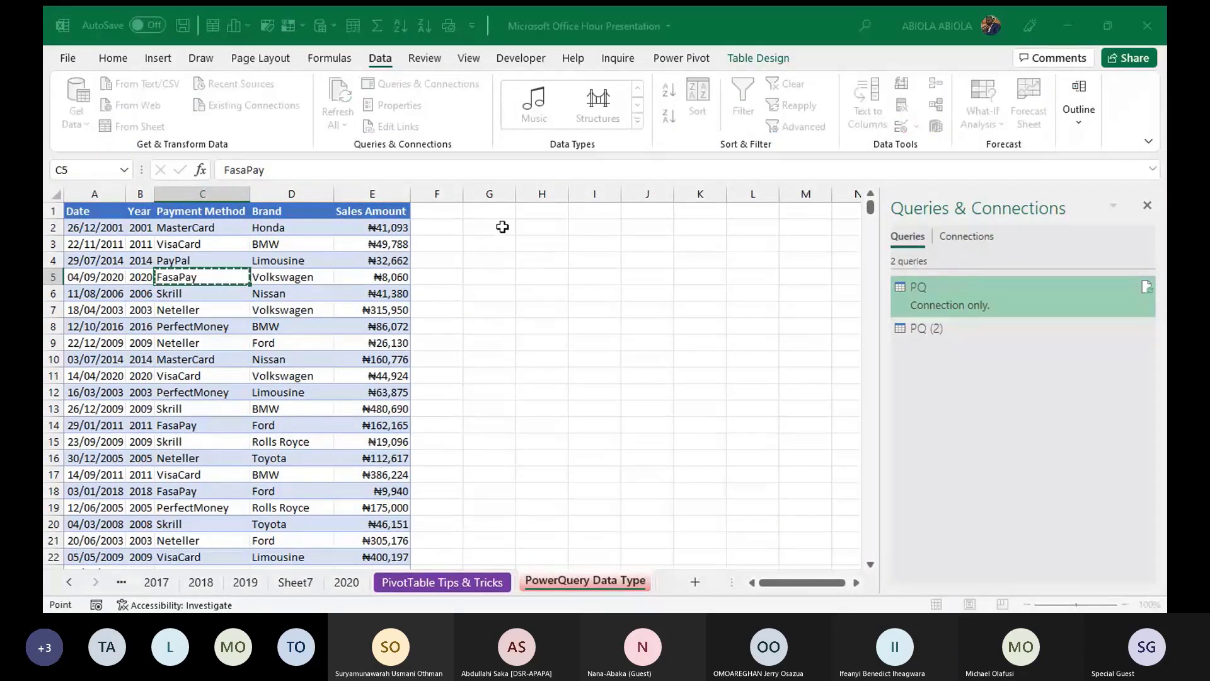
click(776, 392)
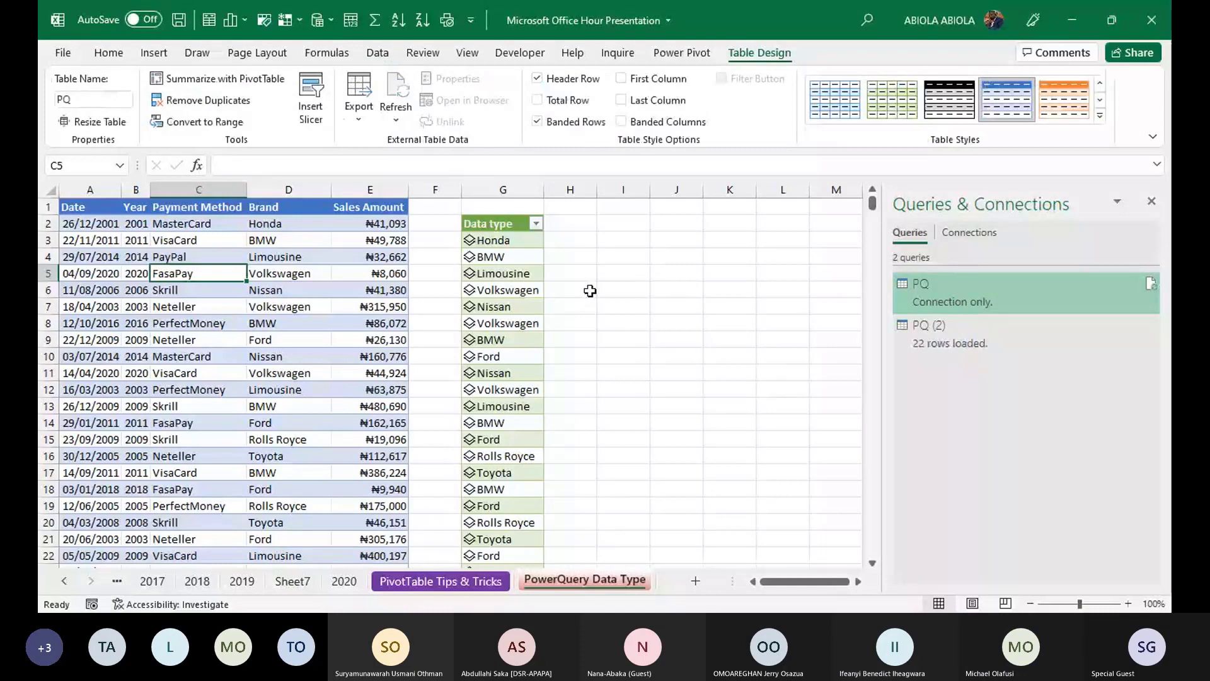
- Extract Date and Sales Amount from the Data type column into new table columns, and inspect the formula behind Honda's Sales Amount
drag(502, 207, 508, 390)
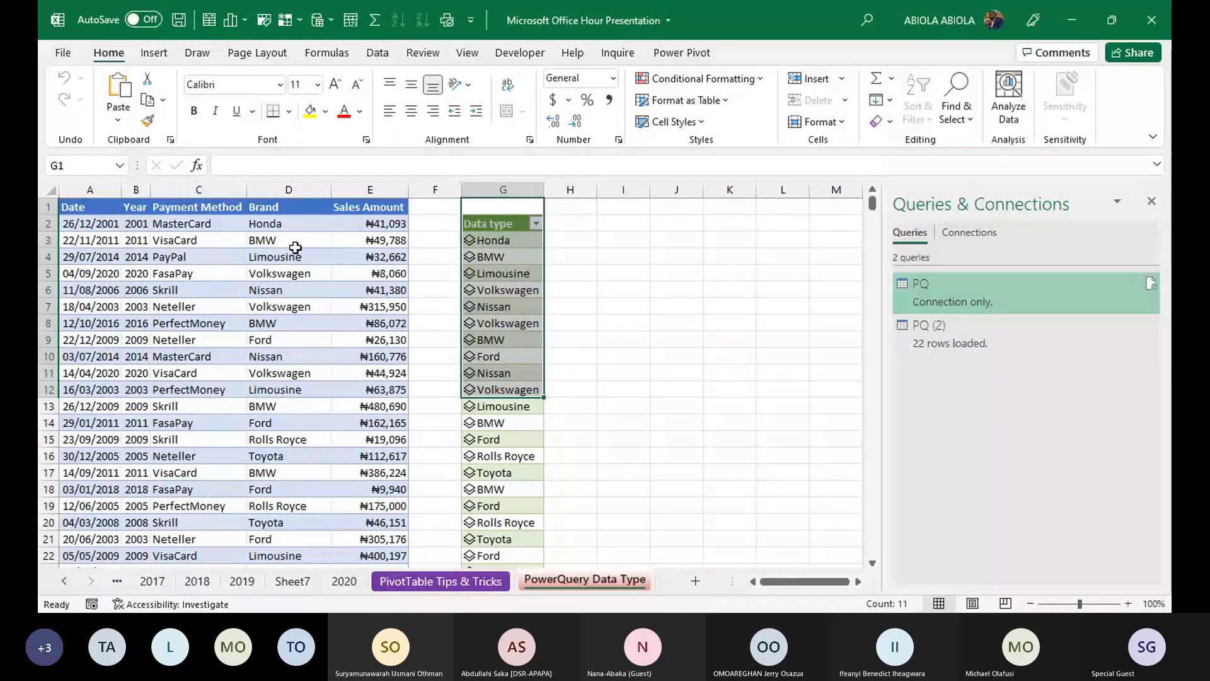
click(483, 236)
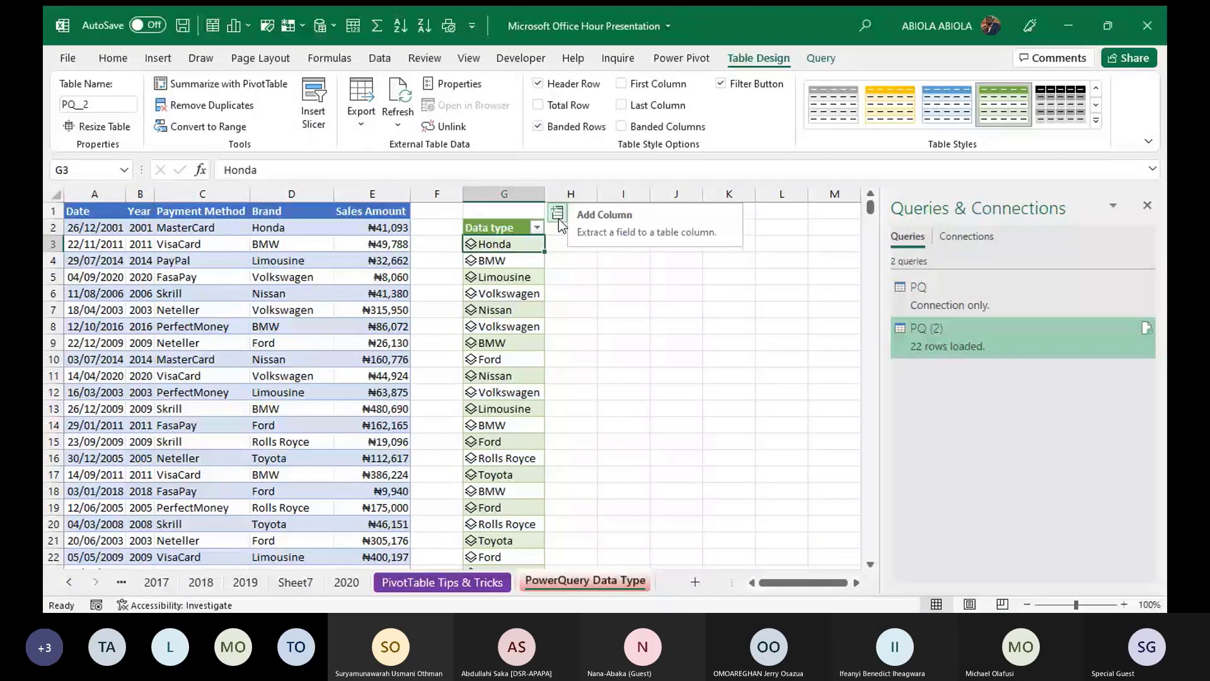
click(558, 214)
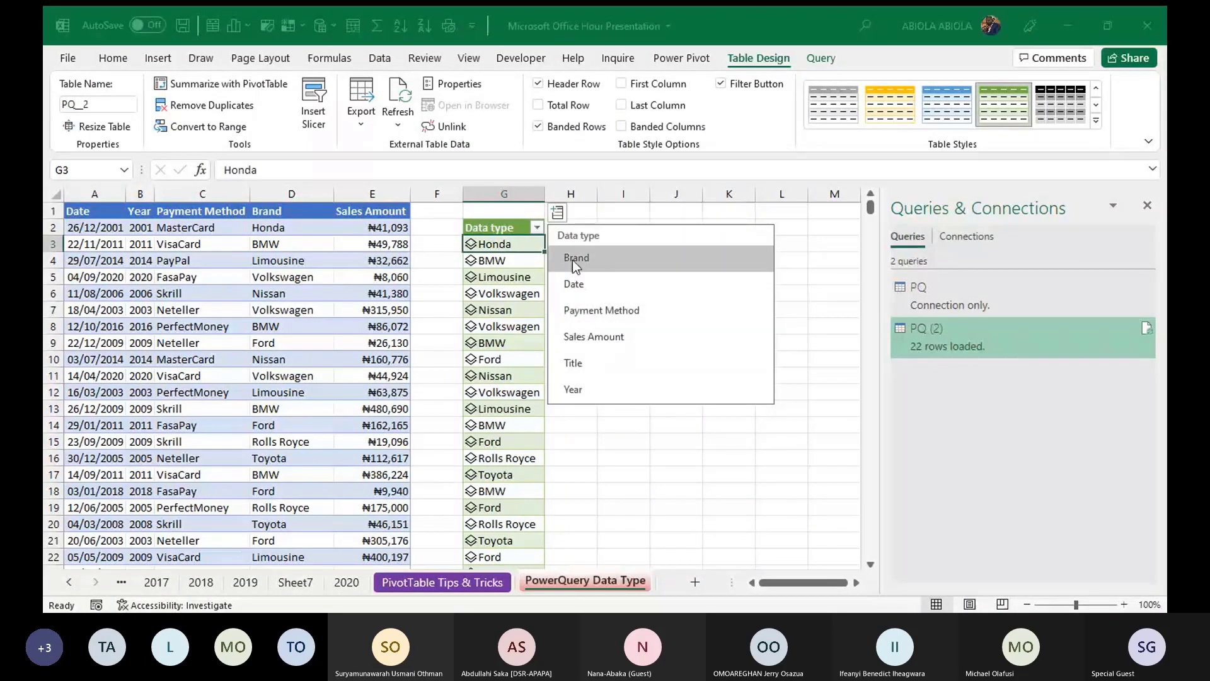
click(573, 283)
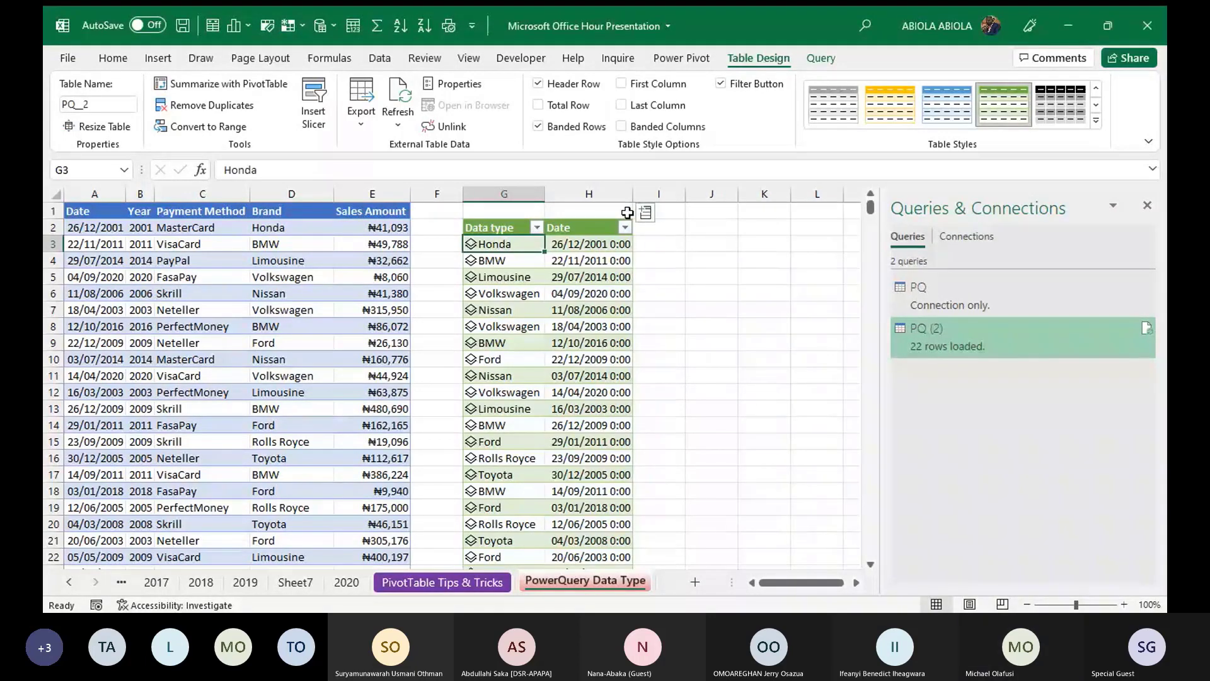
click(646, 214)
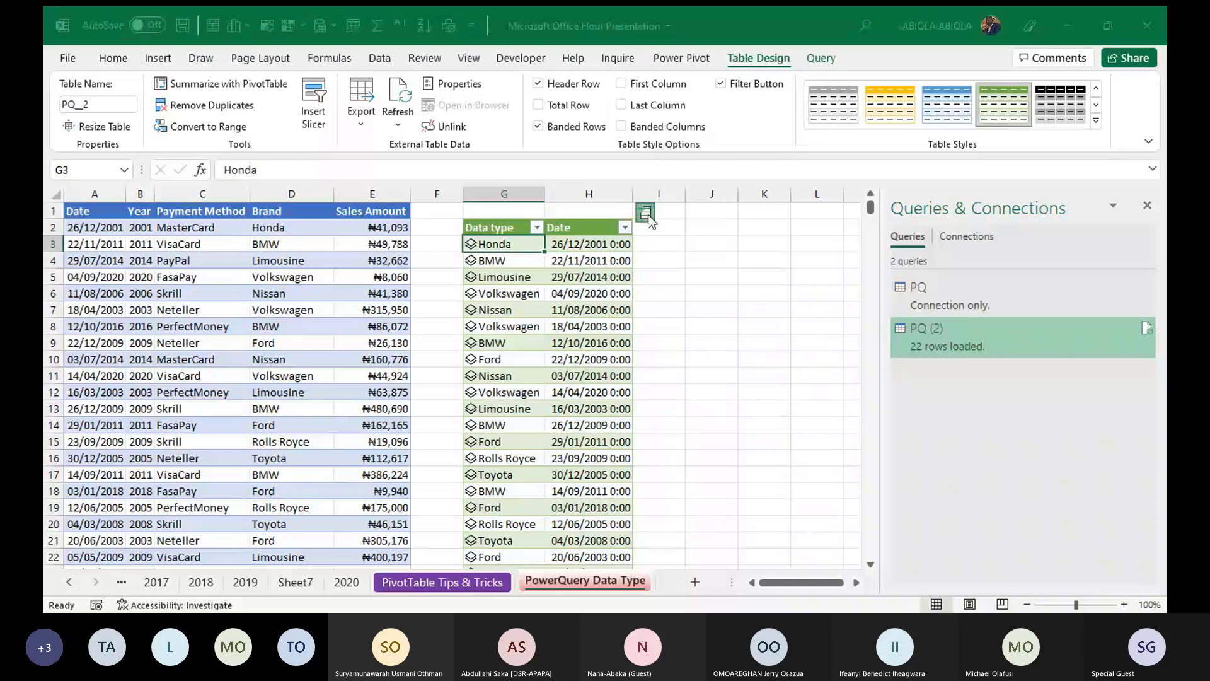
click(501, 244)
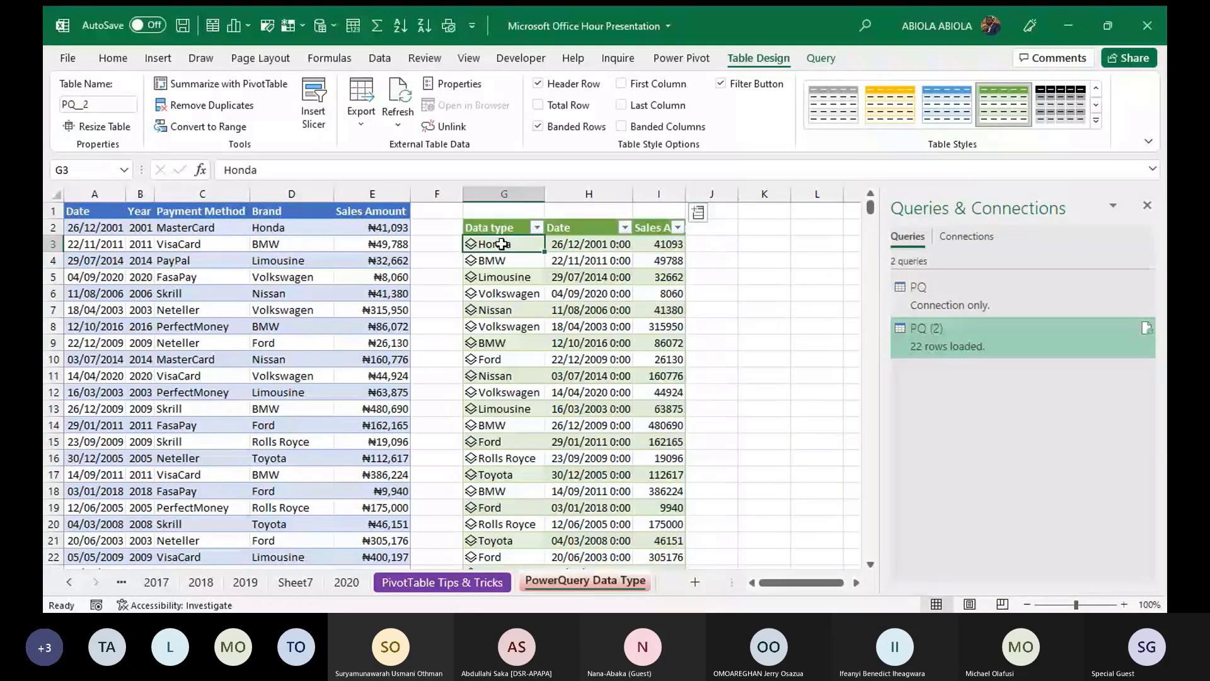
click(666, 246)
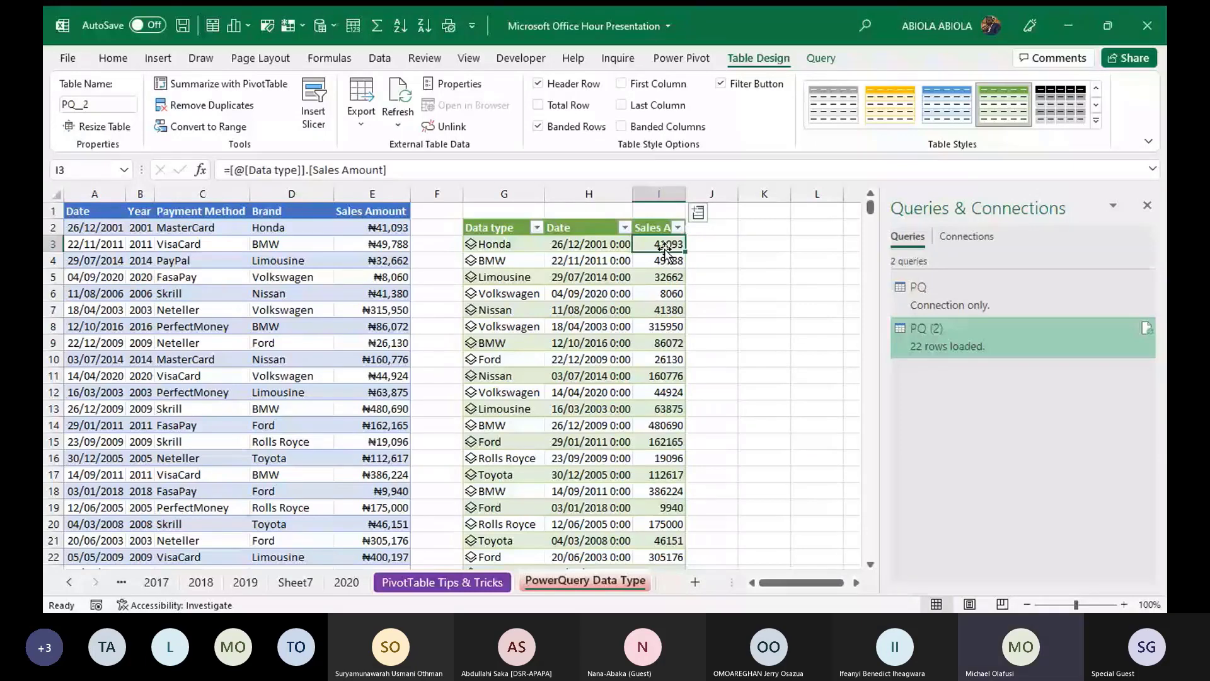
key(Home)
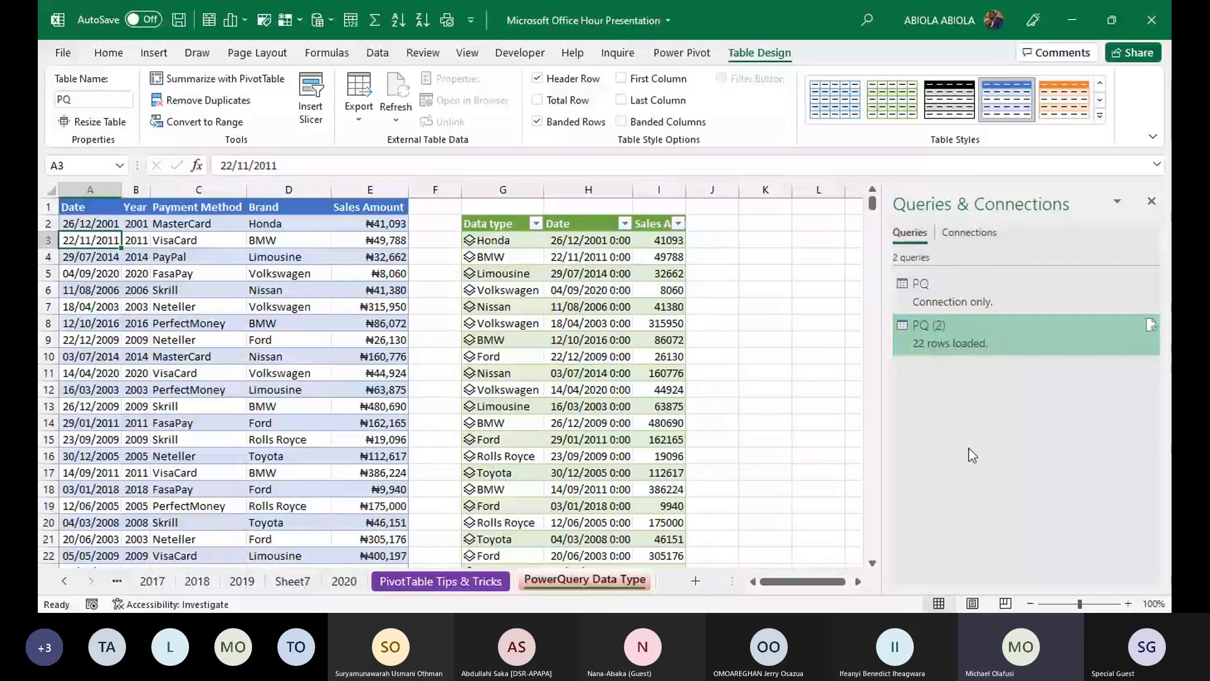
- Go back to the MAKEARRAY and MAP example sheets for review and close the Queries & Connections pane
click(64, 580)
click(117, 582)
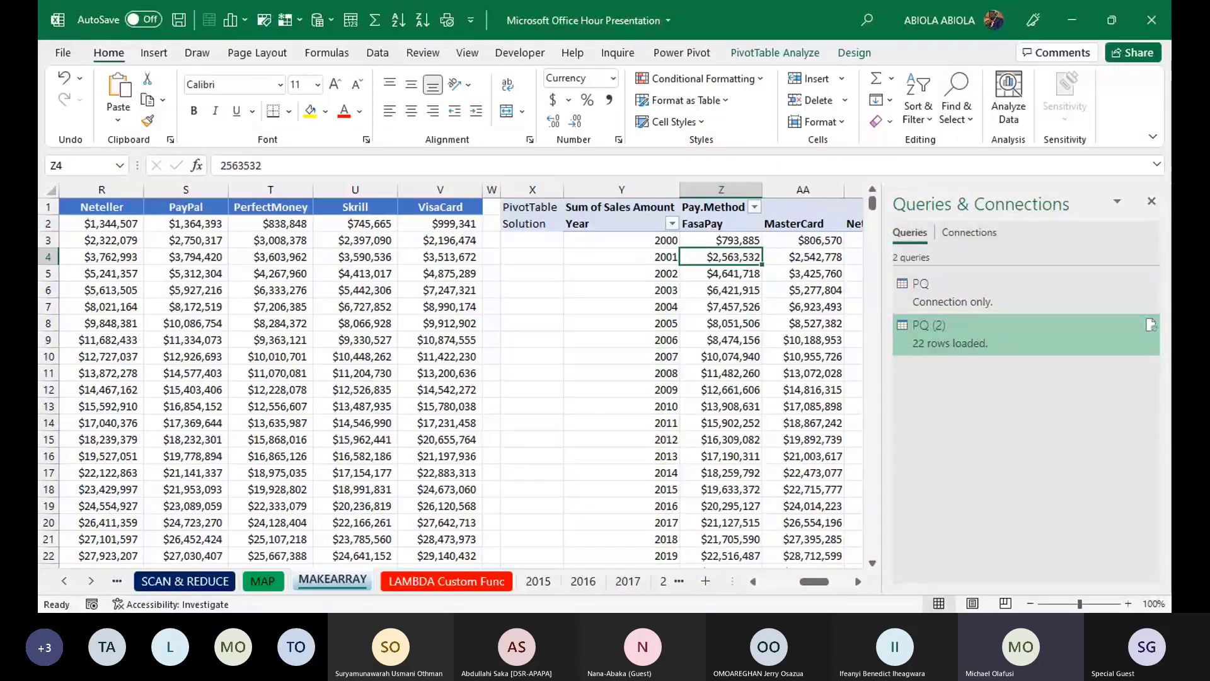
key(alt+Tab)
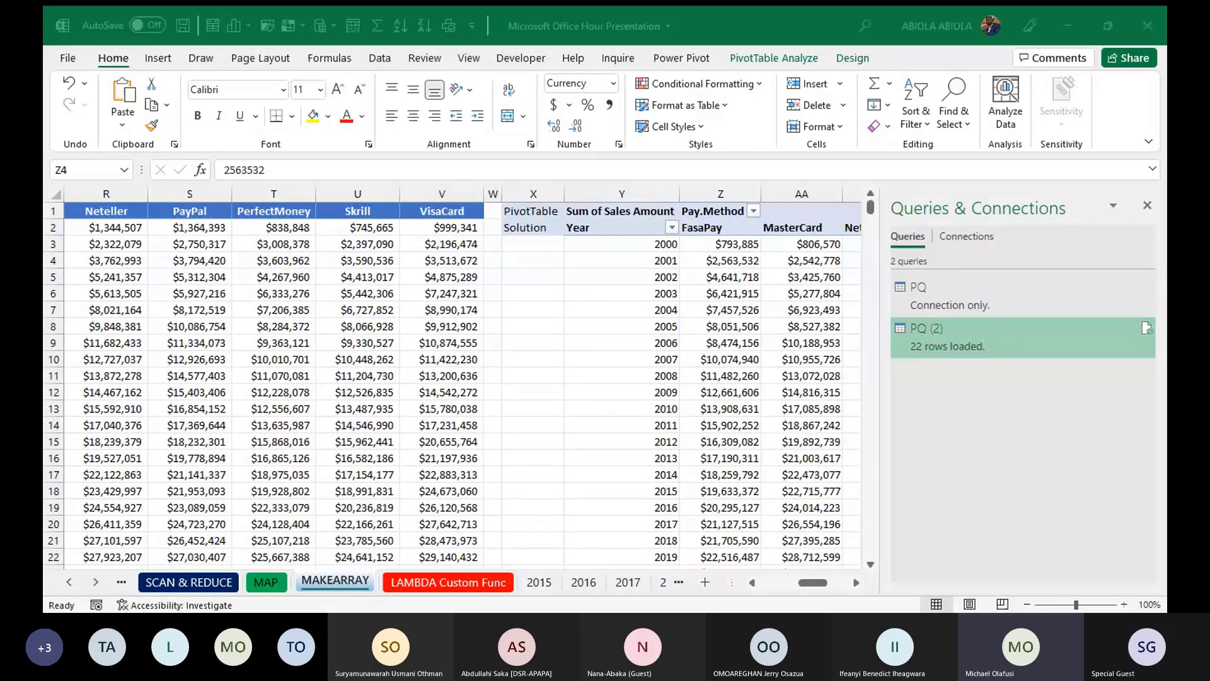
key(alt+Tab)
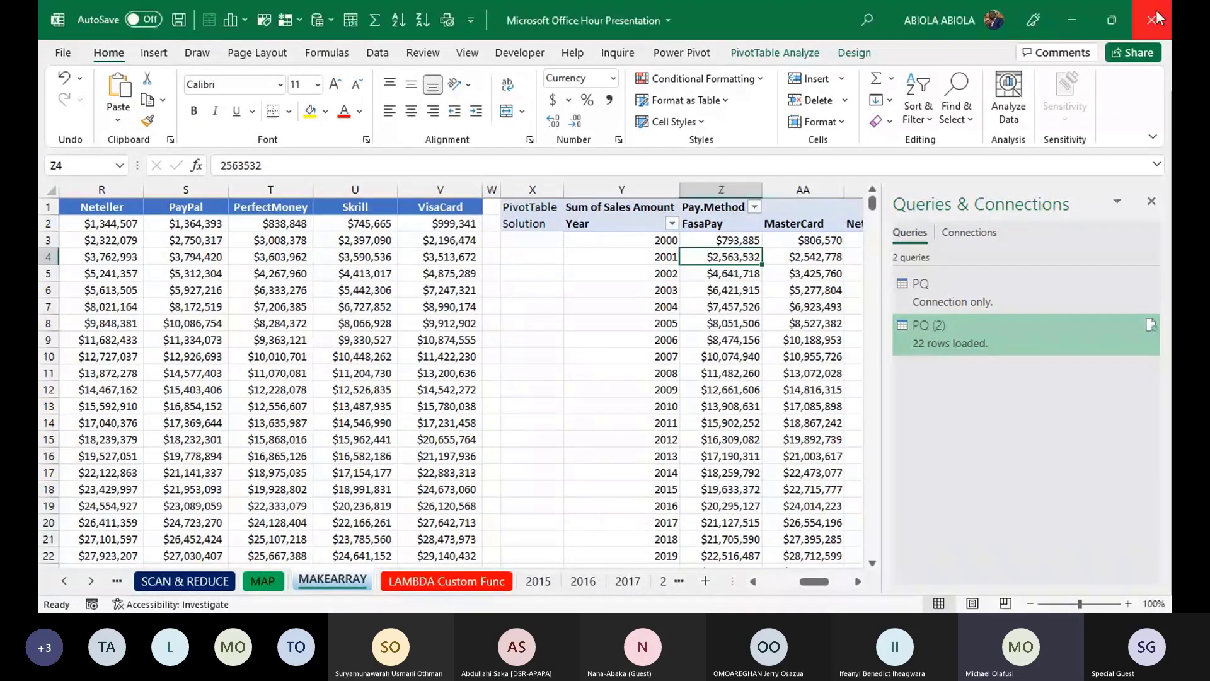
key(alt+Tab)
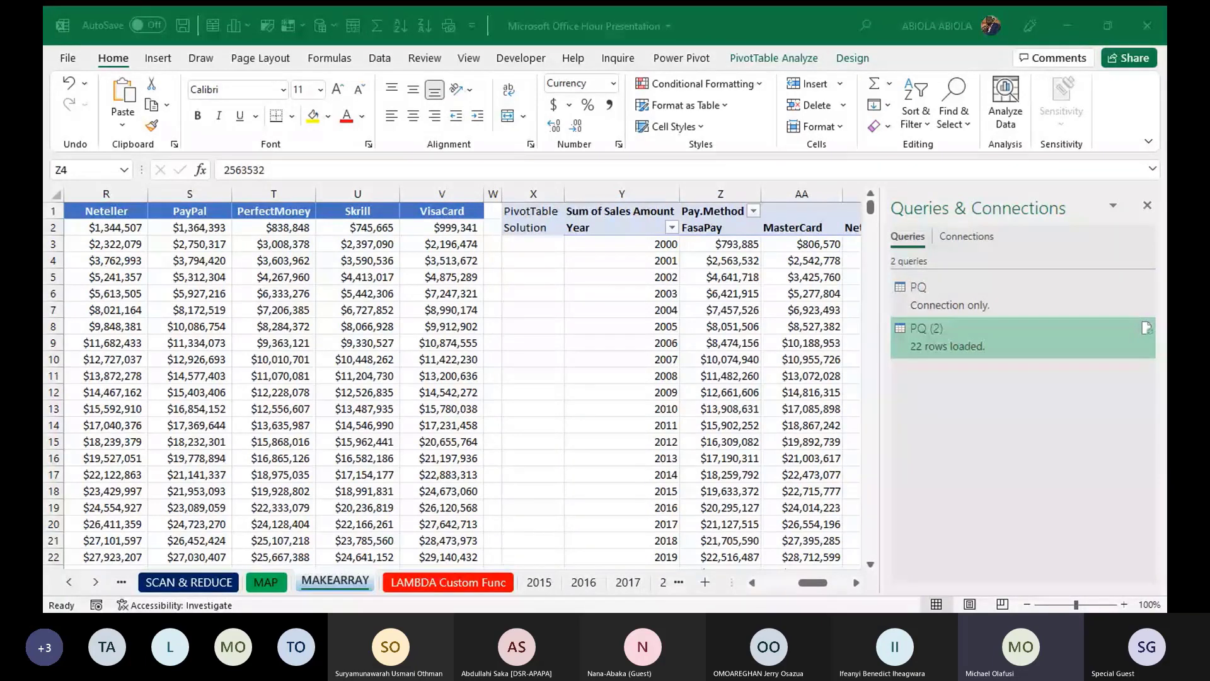
key(alt+Tab)
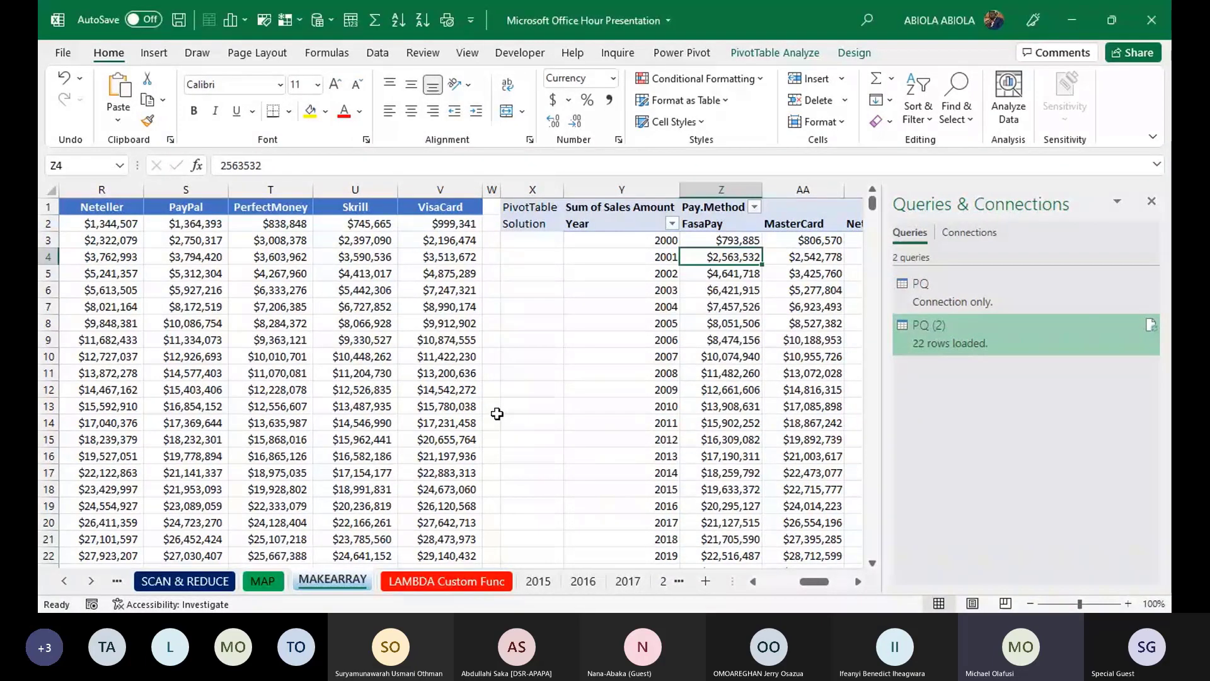
click(271, 580)
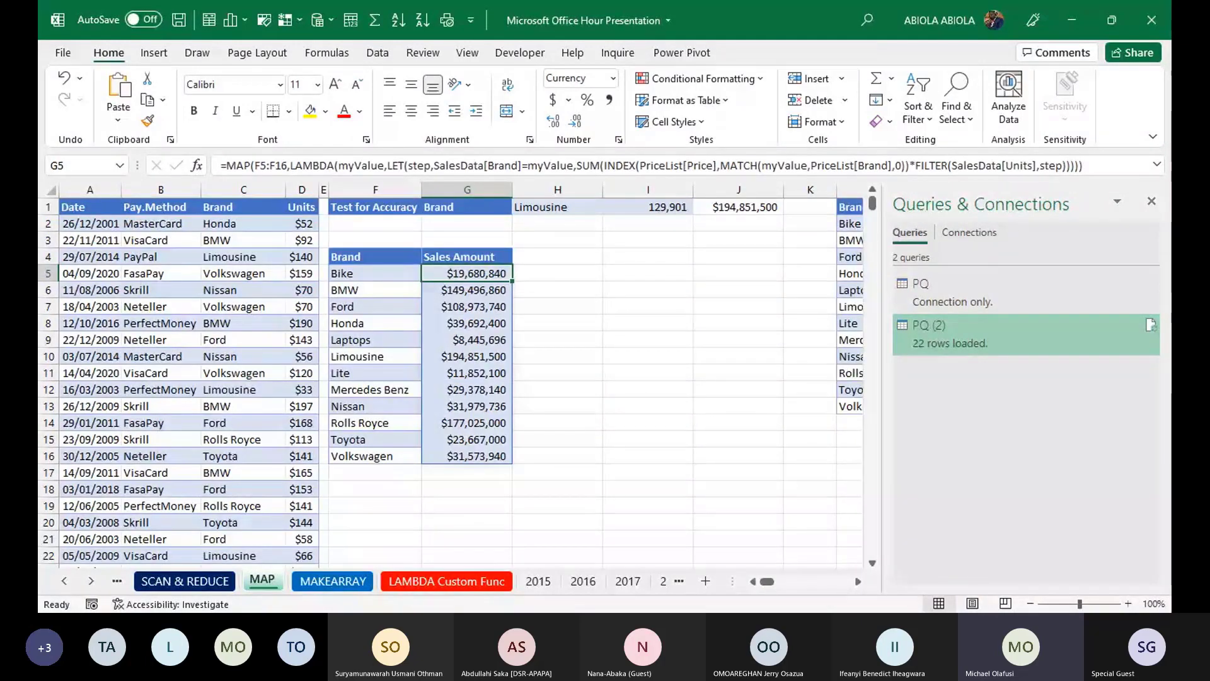
key(alt+Tab)
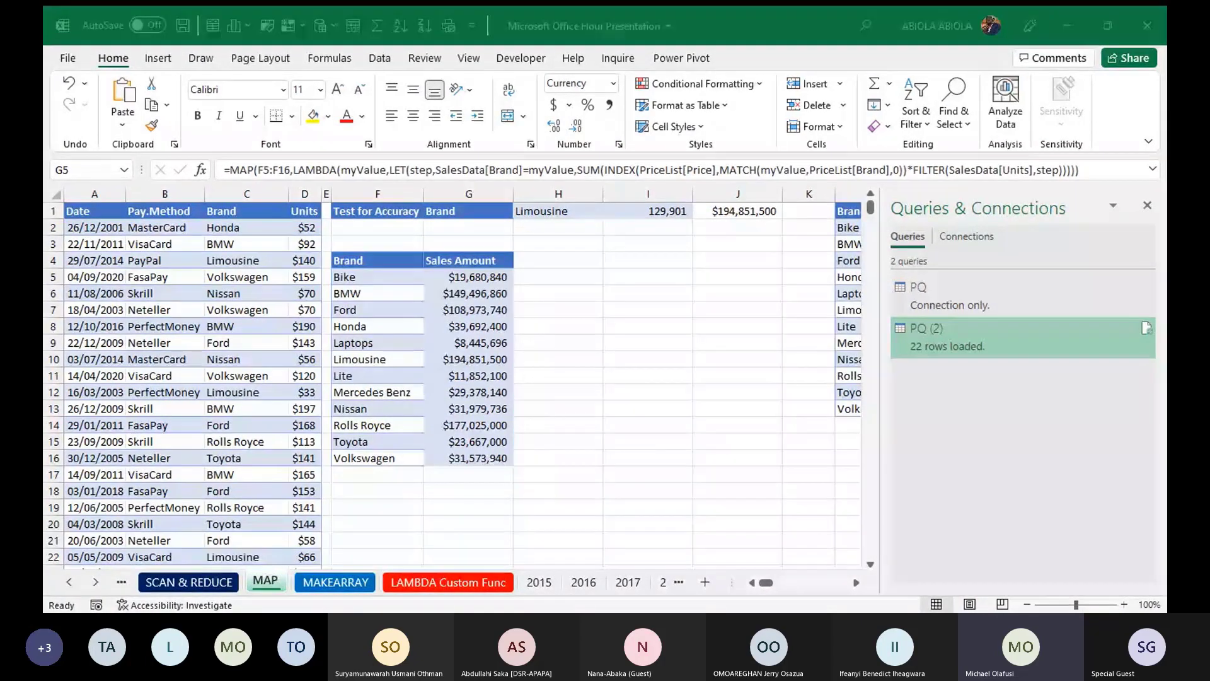
key(alt+Tab)
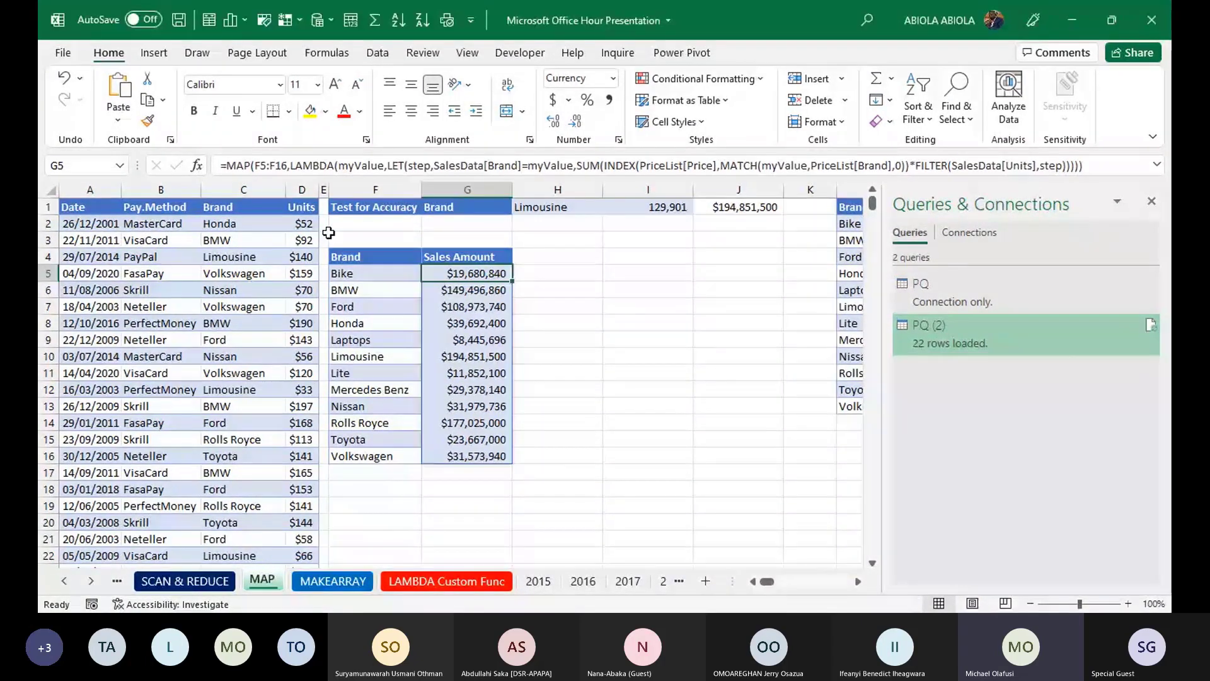
click(1151, 201)
key(alt+Tab)
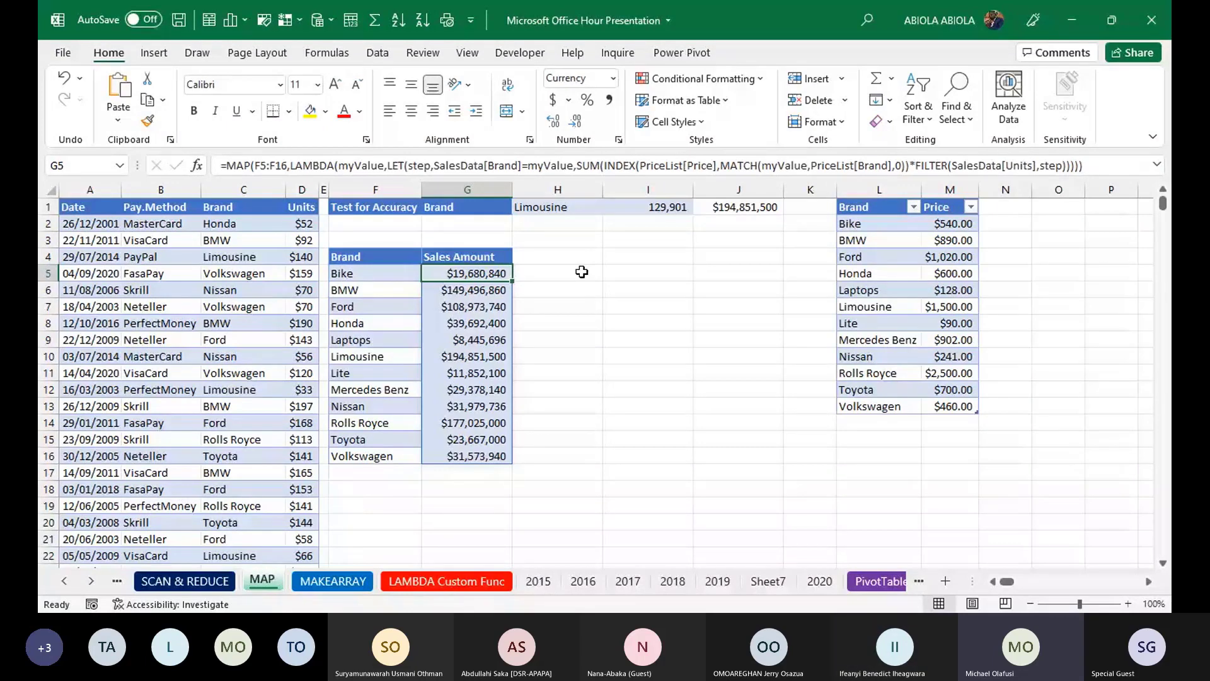
- Examine the Running Total SCAN formula on the SCAN & REDUCE sheet and the second-largest-value example on the BYCOL & BYROW sheet
click(184, 580)
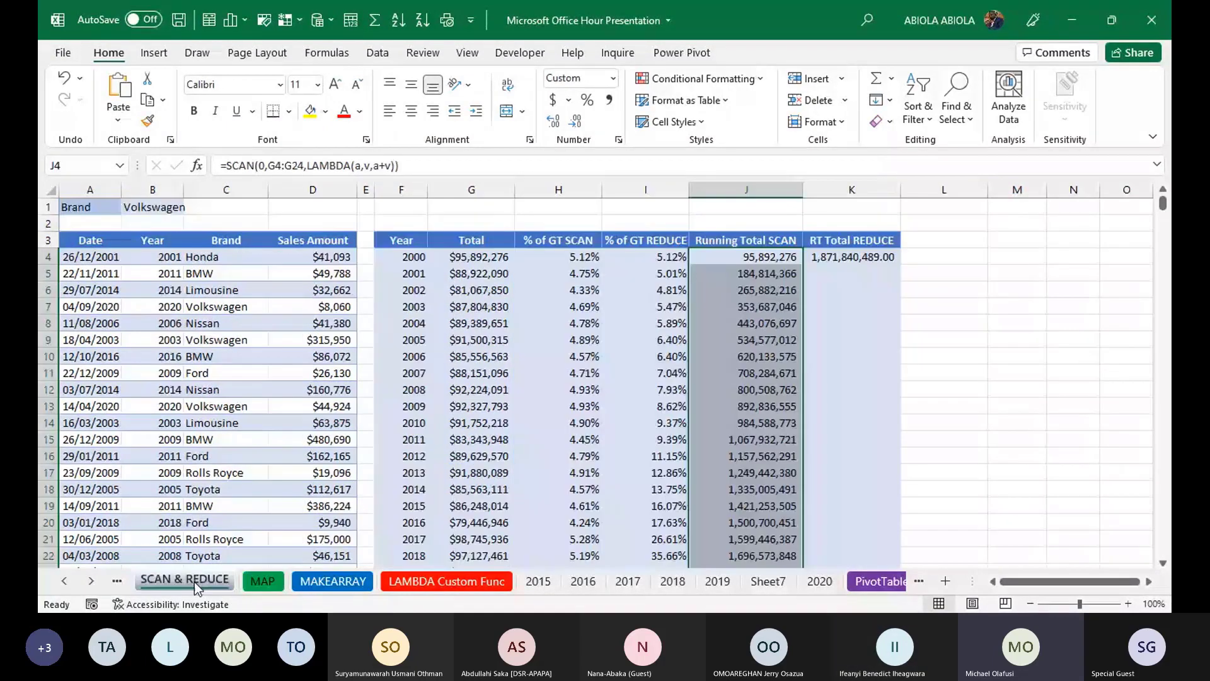
click(746, 357)
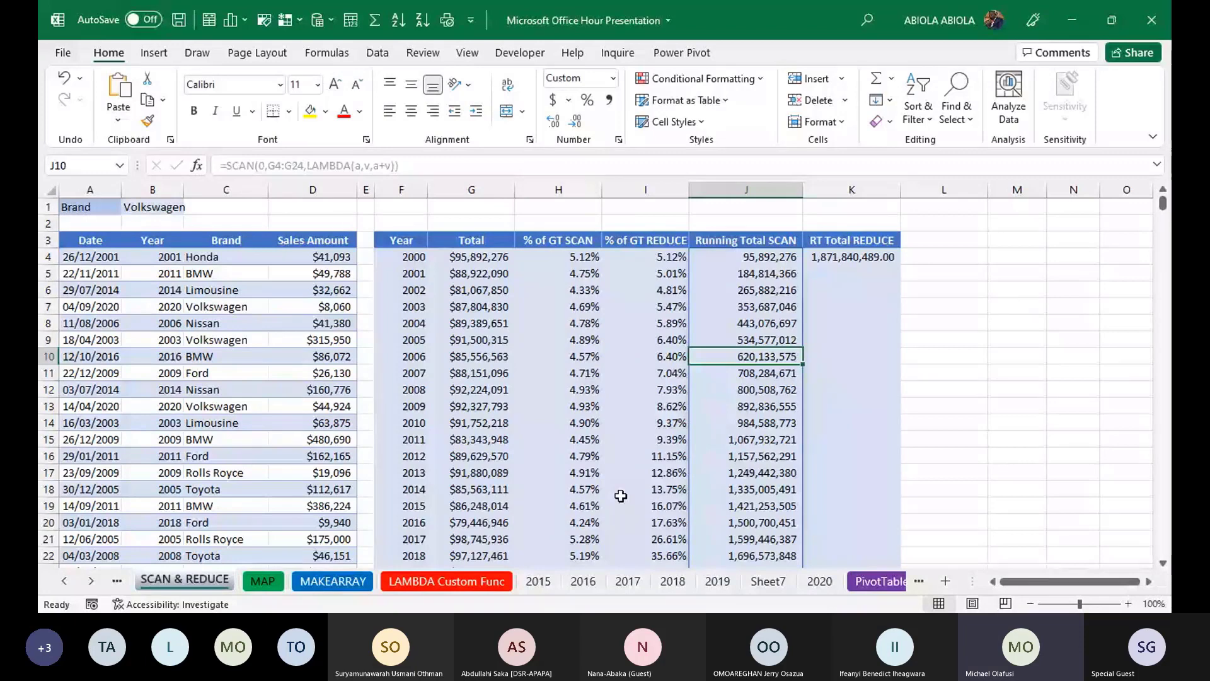
key(alt+Tab)
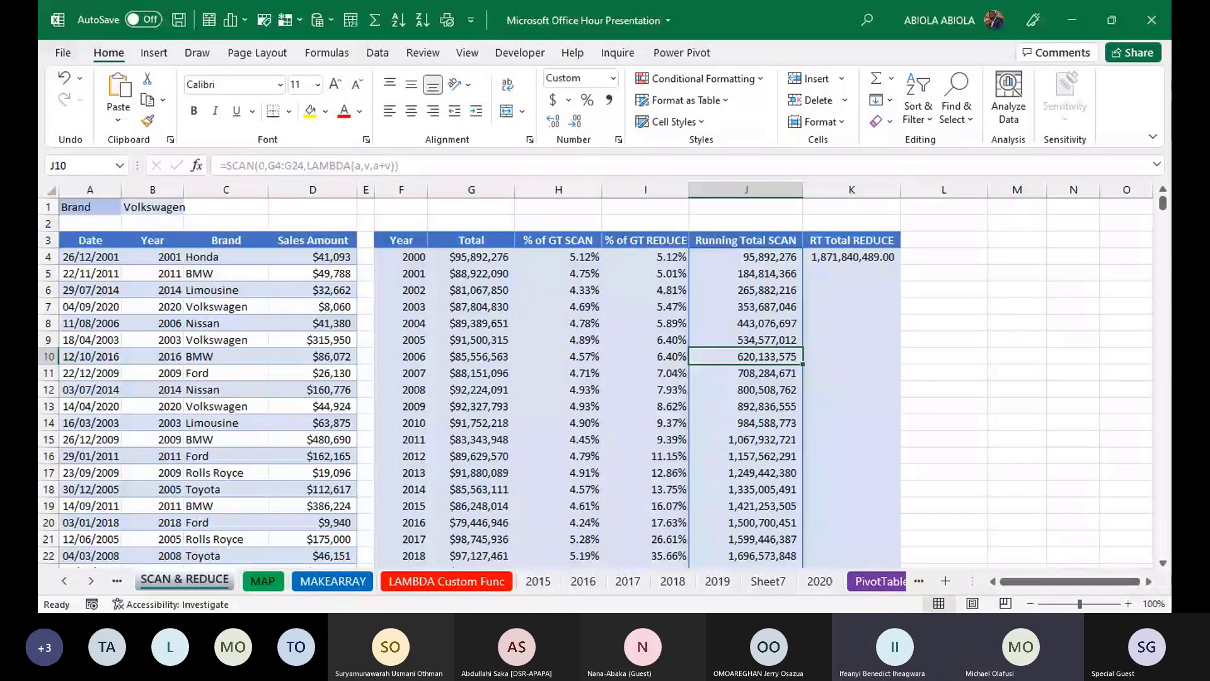
click(239, 585)
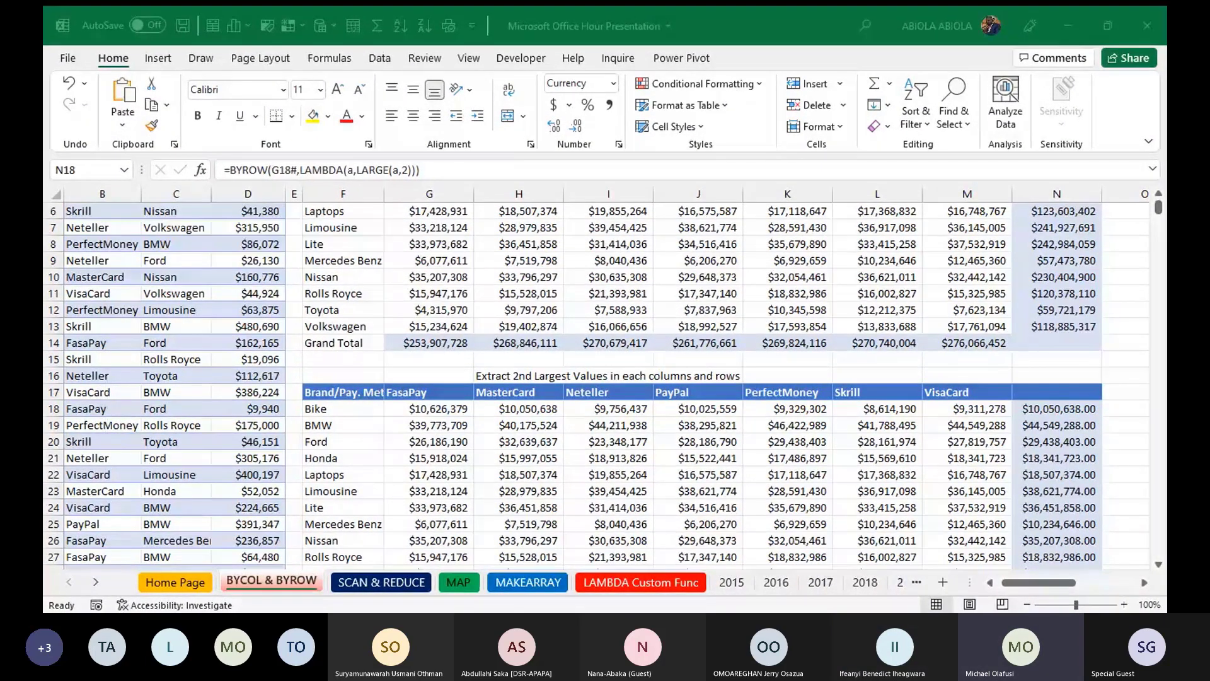
click(1060, 15)
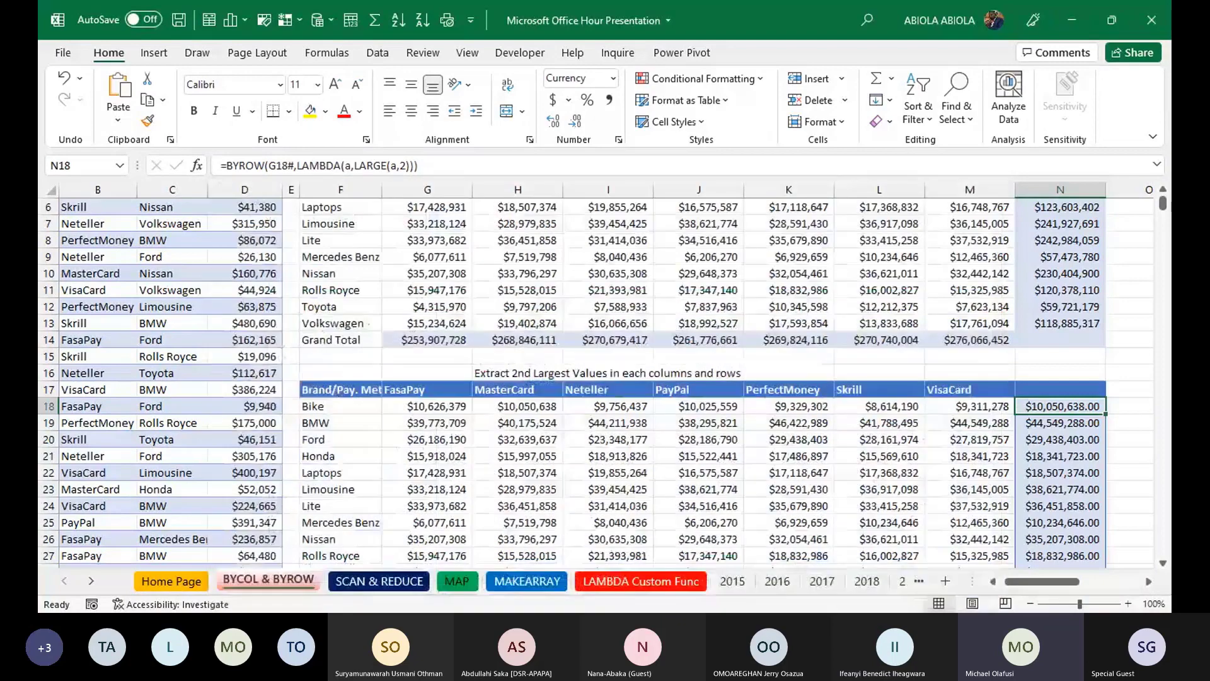